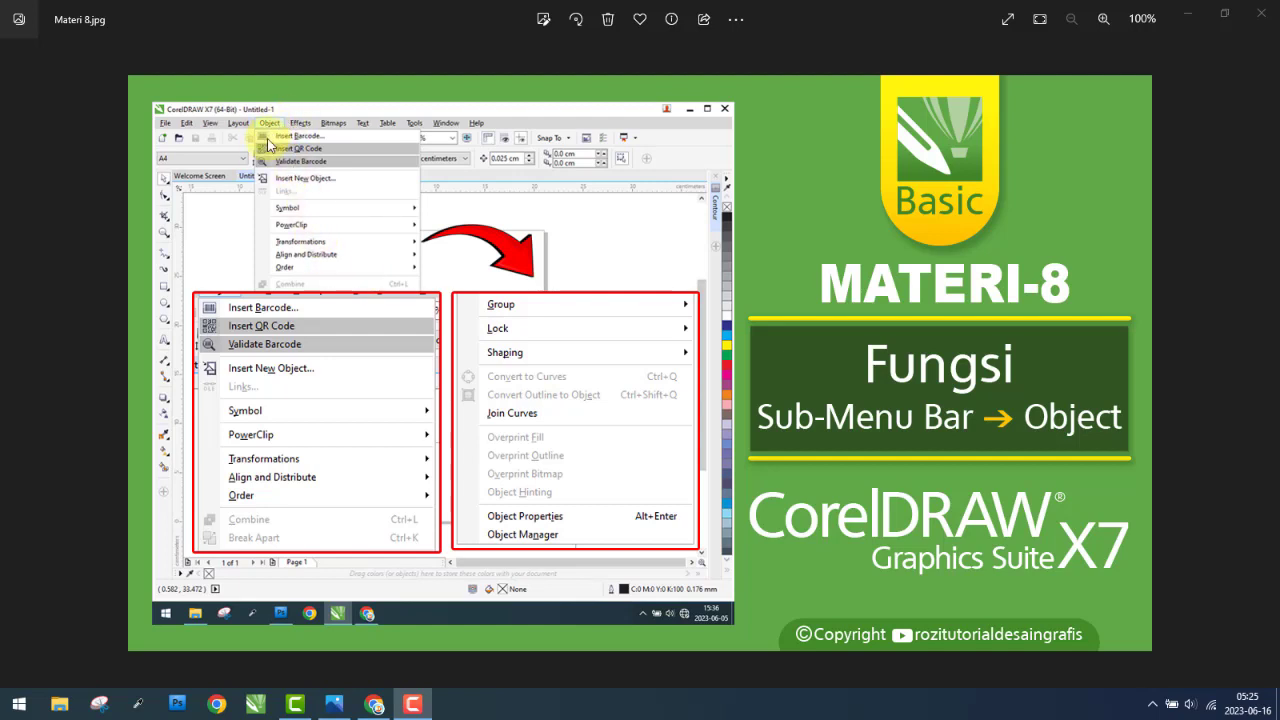
- Switch to File Explorer and open the folder "Materi 8 - Fungsi Sub-Menu Bar - Object" inside the Tutorial folder on SSD (E:)
click(1187, 14)
click(60, 704)
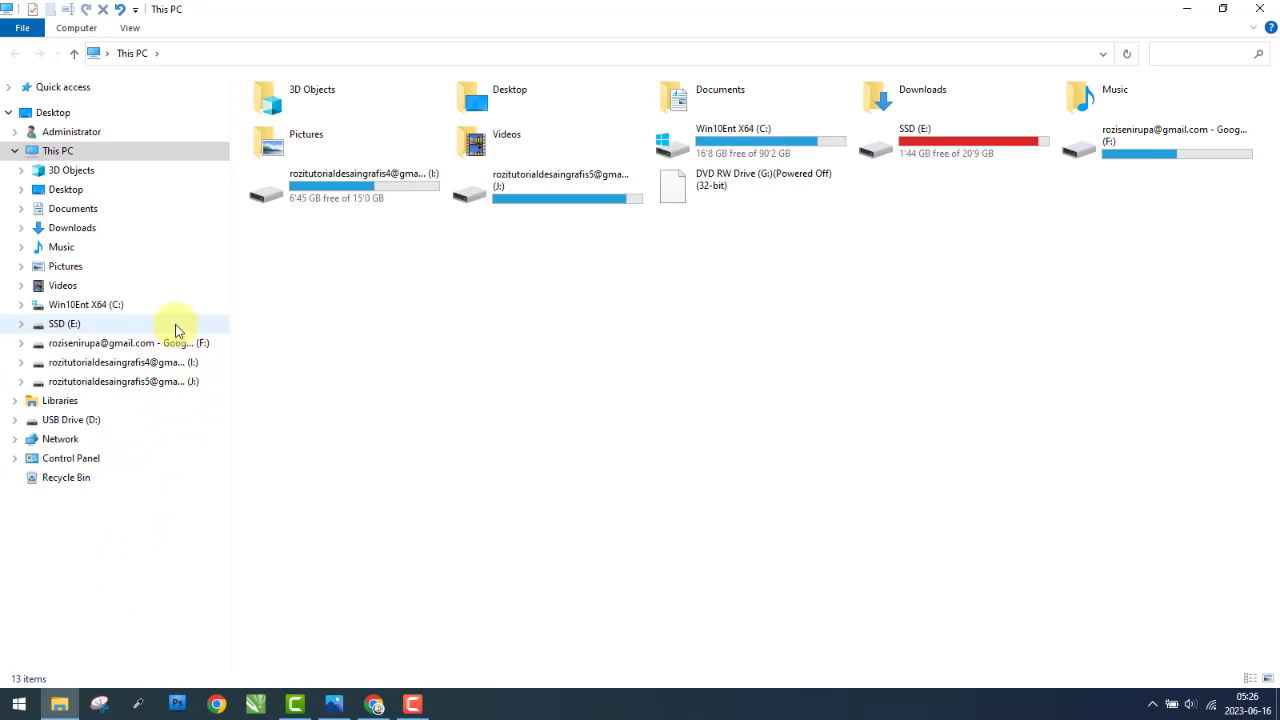
click(175, 326)
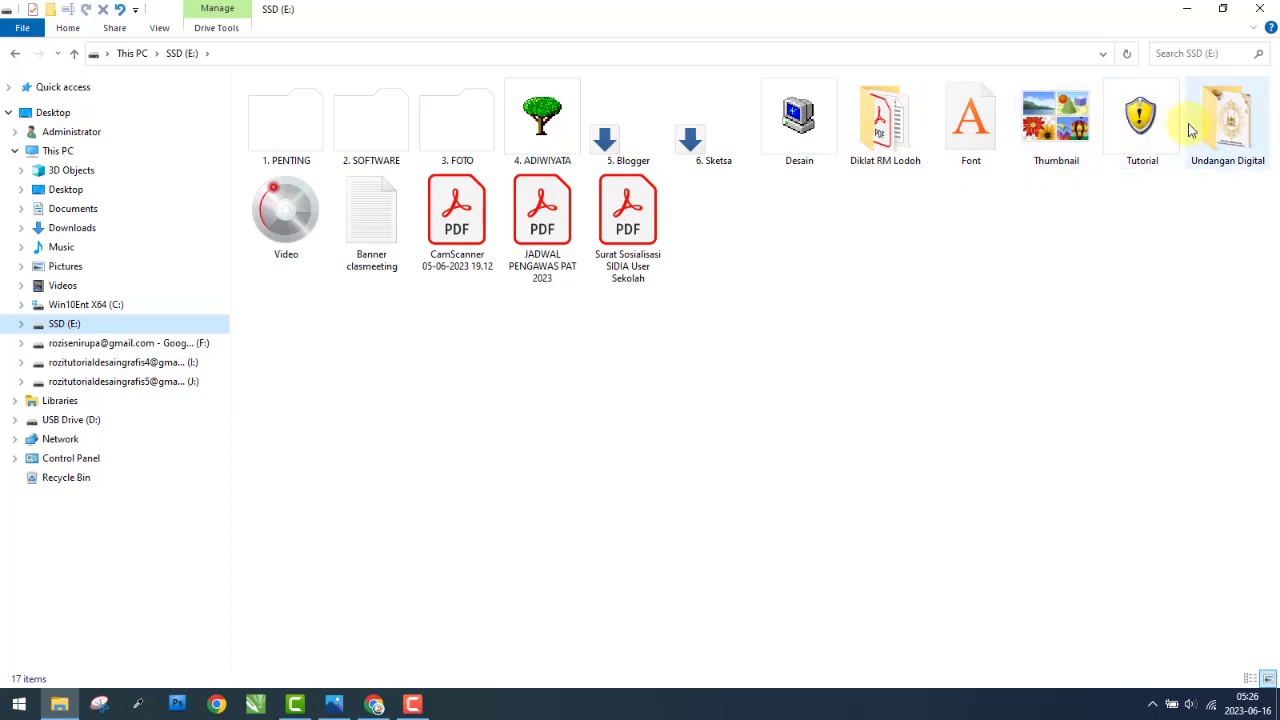
double_click(1142, 127)
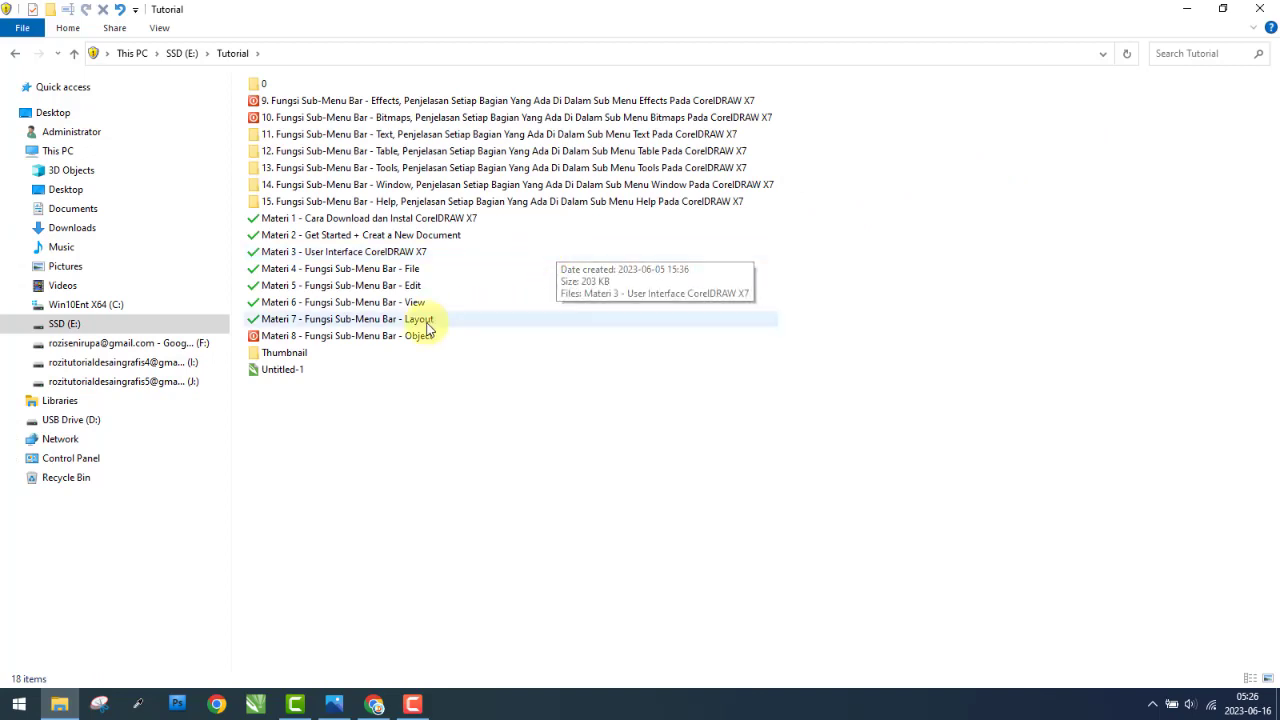
click(337, 345)
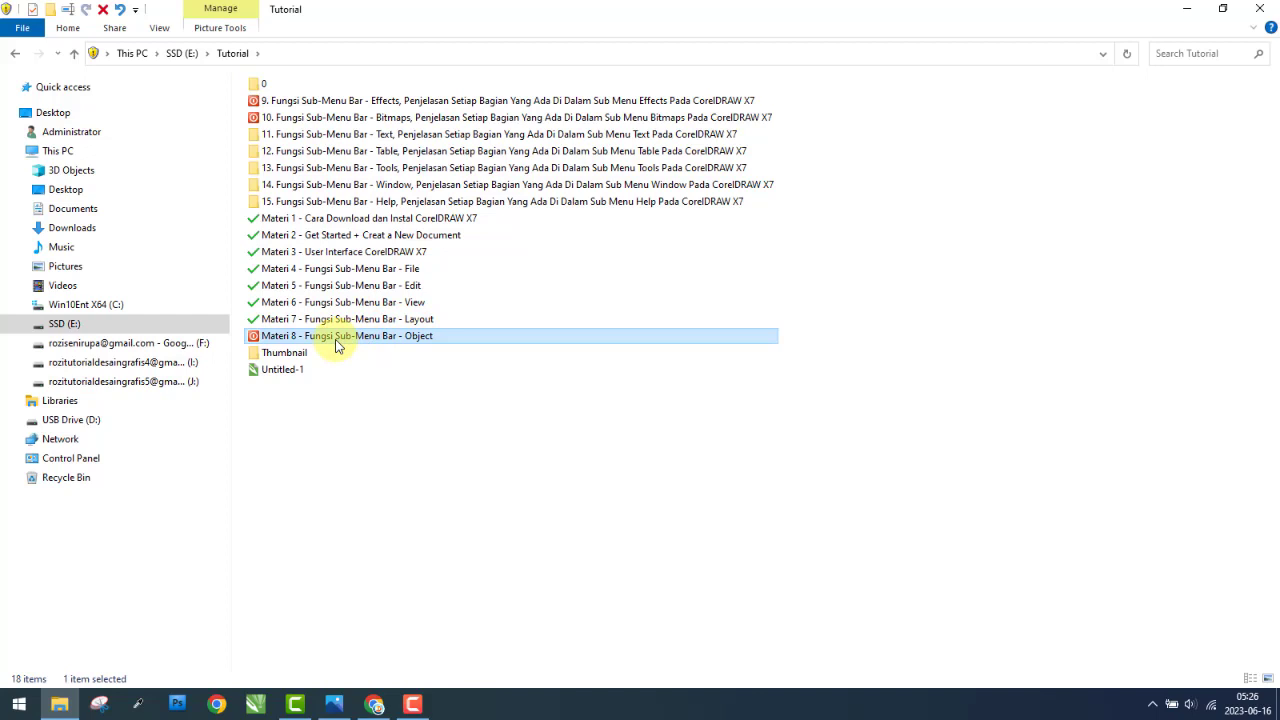
double_click(450, 340)
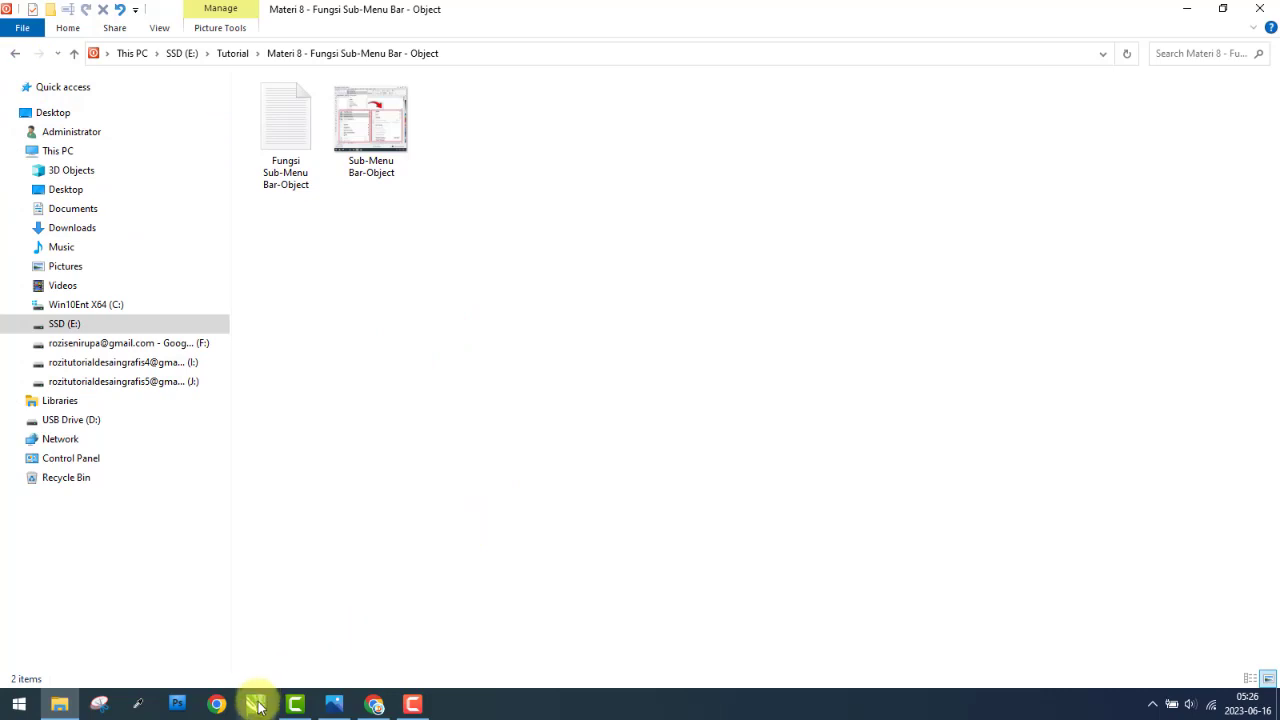
- Disconnect the computer from the connected Wi-Fi network
click(1211, 704)
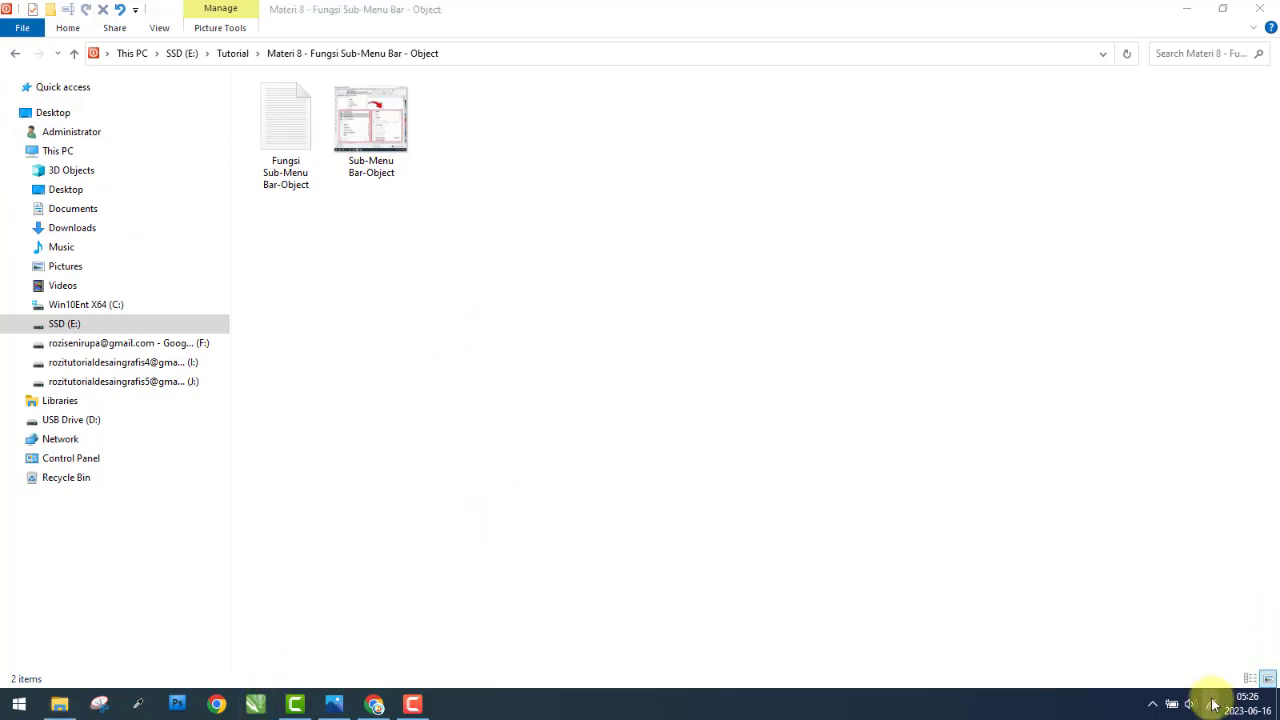
click(1212, 323)
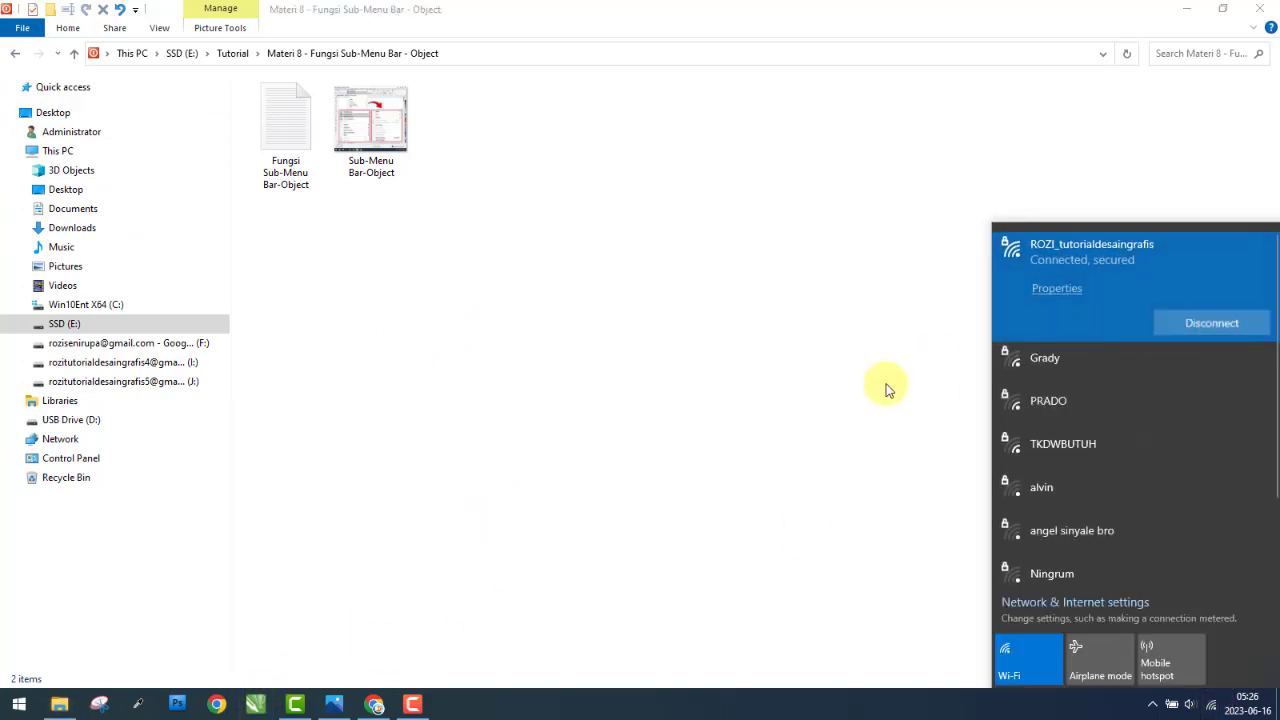
click(609, 503)
- Launch CorelDRAW X7, collapse the Symbol Manager, and create an A4 CMYK document named LATIHAN in centimeters at 300 dpi
click(292, 705)
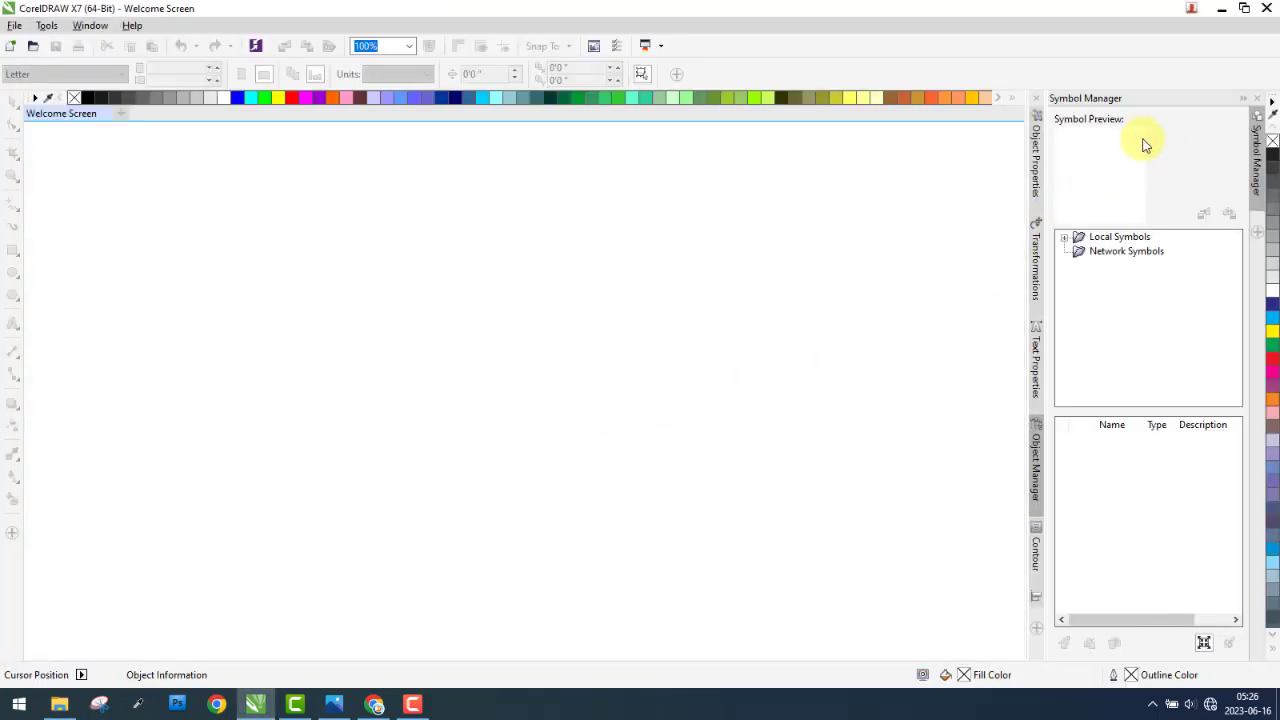
click(1246, 100)
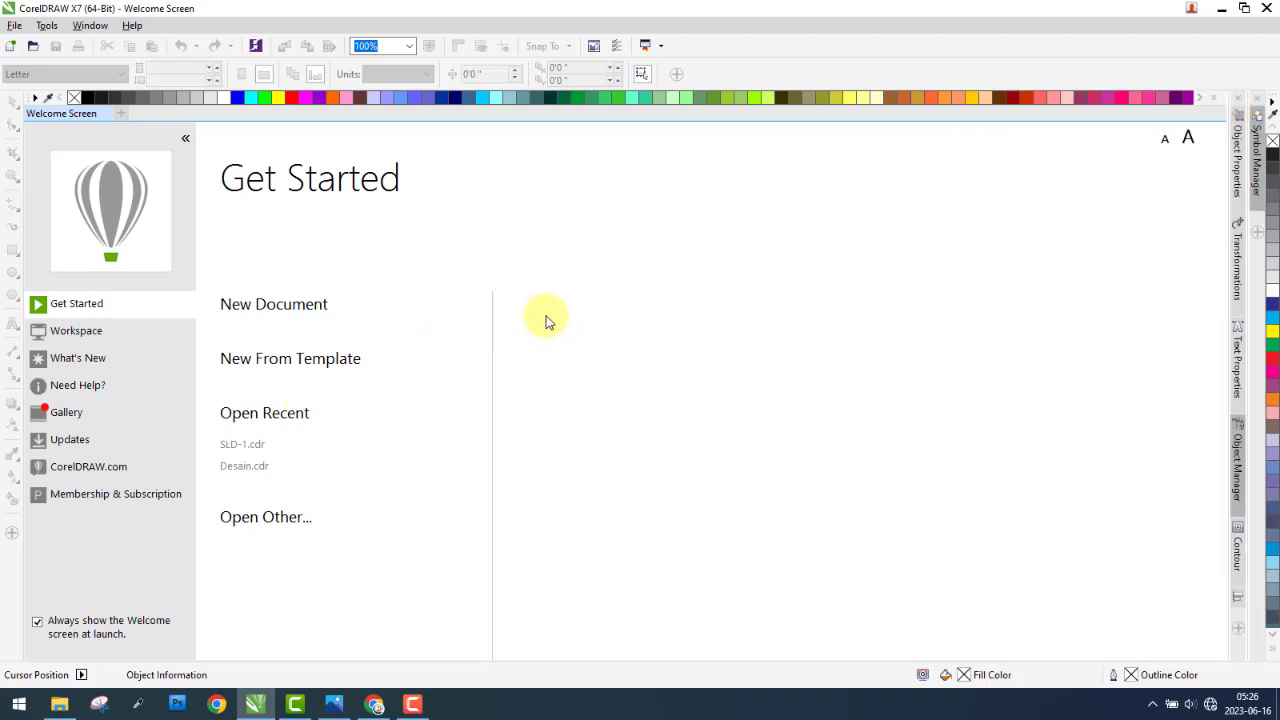
click(308, 313)
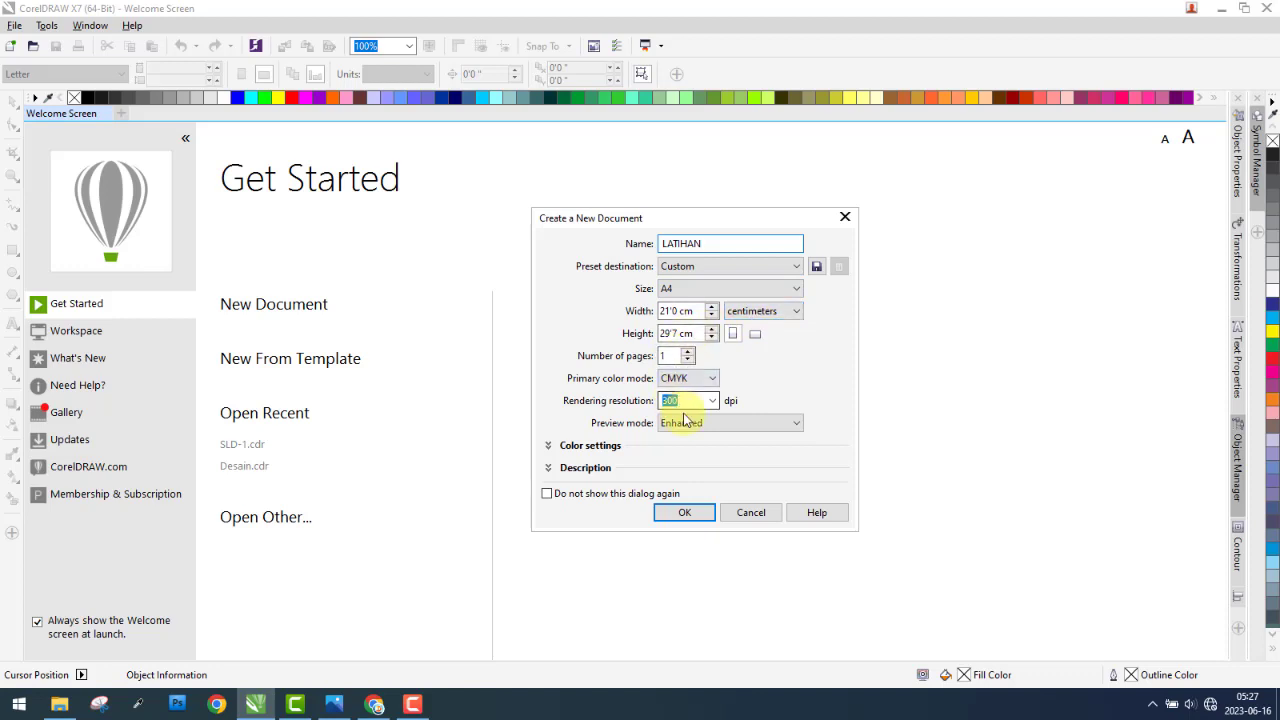
click(684, 512)
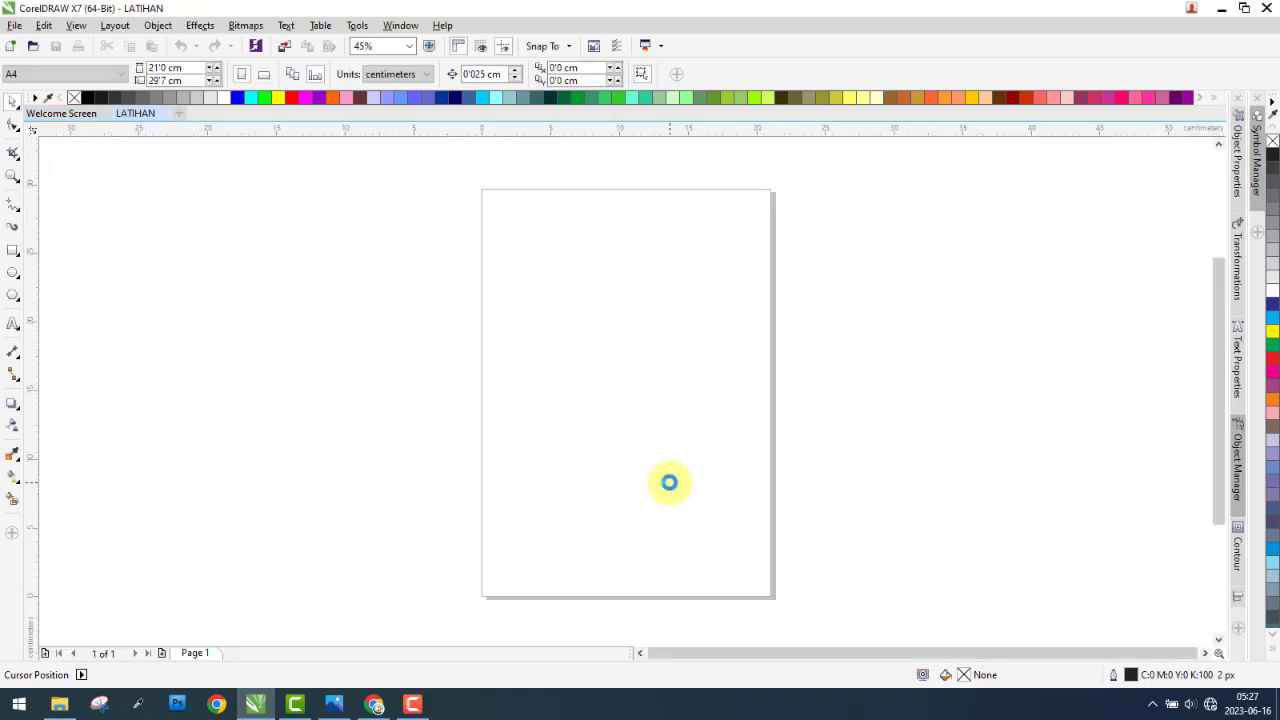
drag(328, 172, 867, 610)
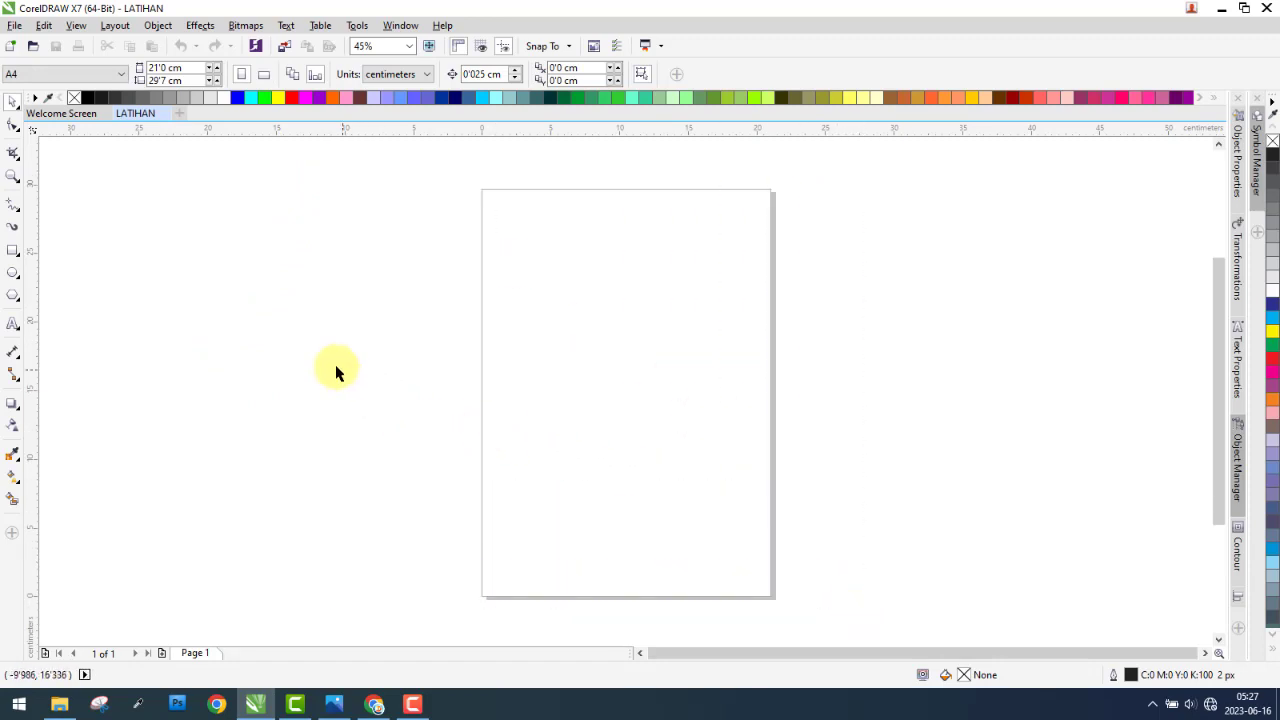
click(159, 27)
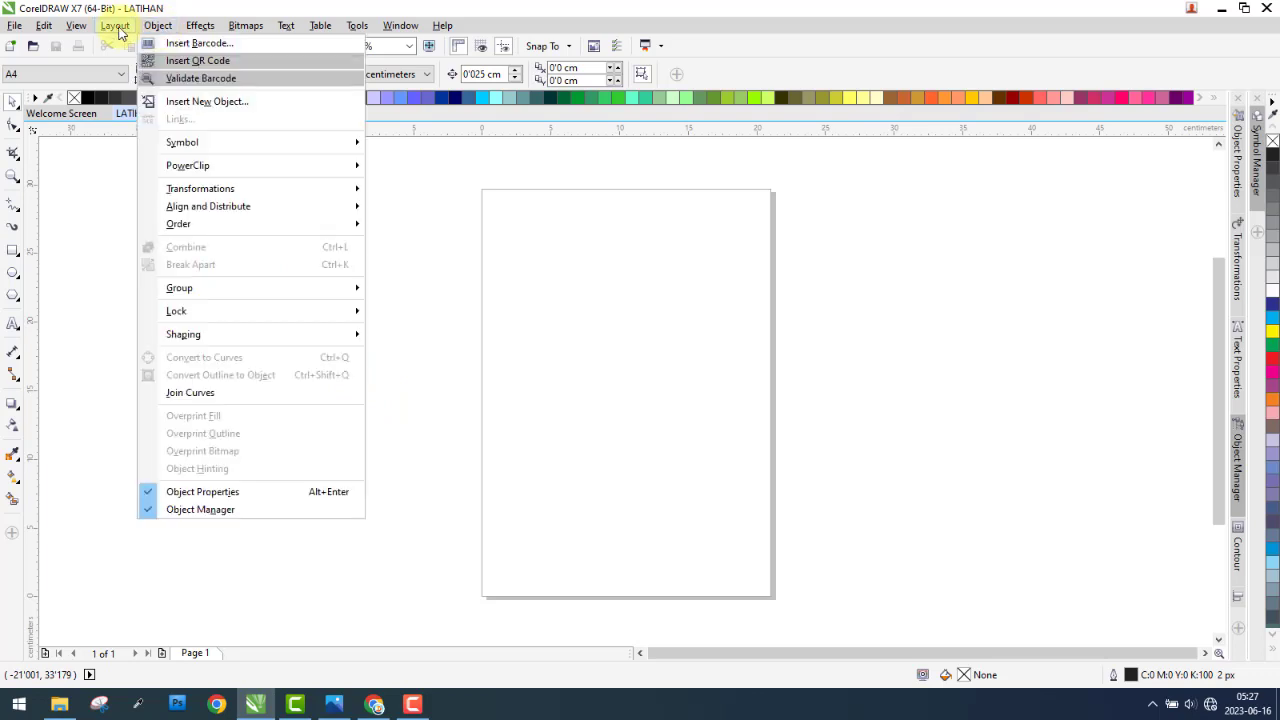
click(476, 538)
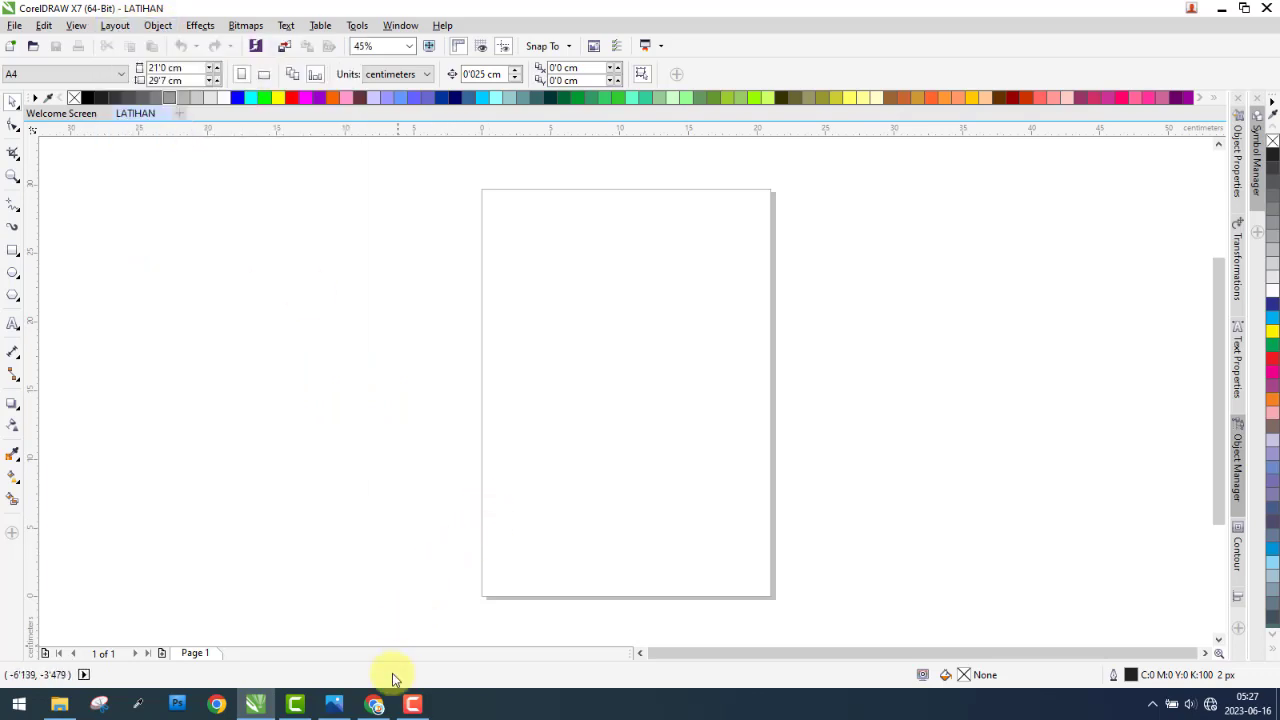
- Switch to the browser and look through the YouTube channel's video list for the earlier CorelDRAW X7 lessons, Materi-1 to Materi-7
click(375, 703)
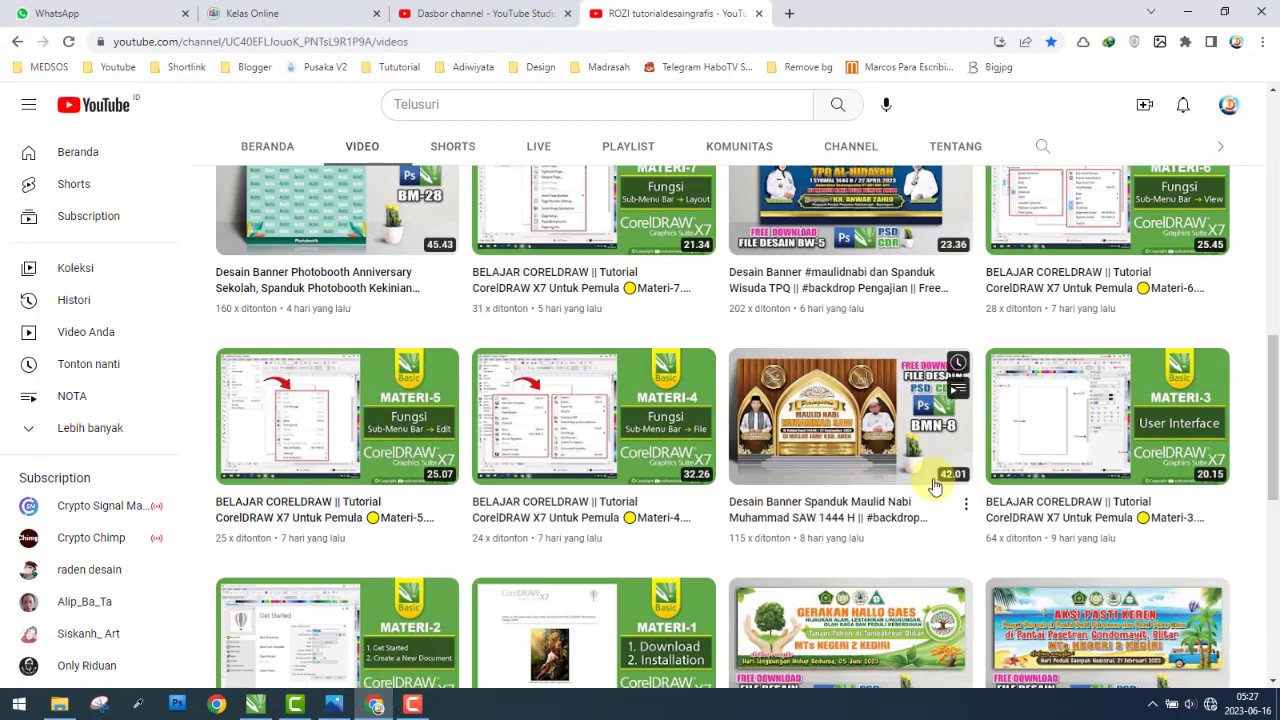
drag(1274, 378, 1276, 412)
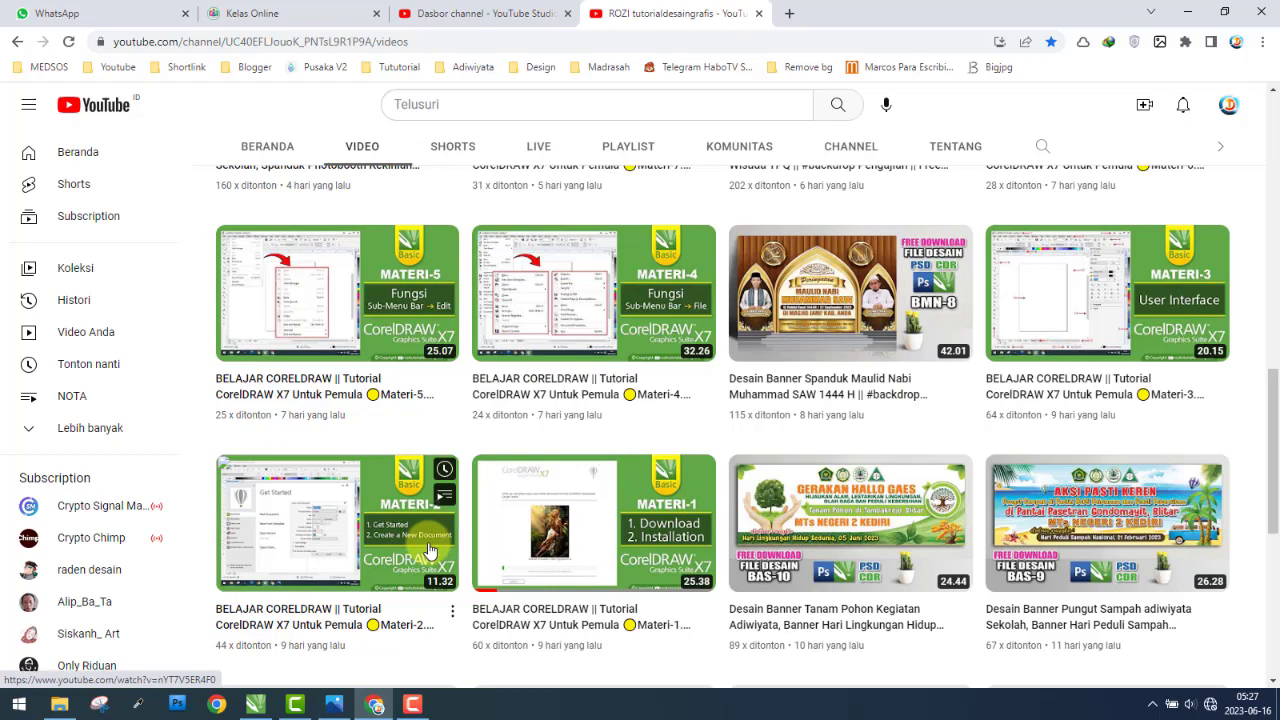
drag(1275, 505, 1273, 363)
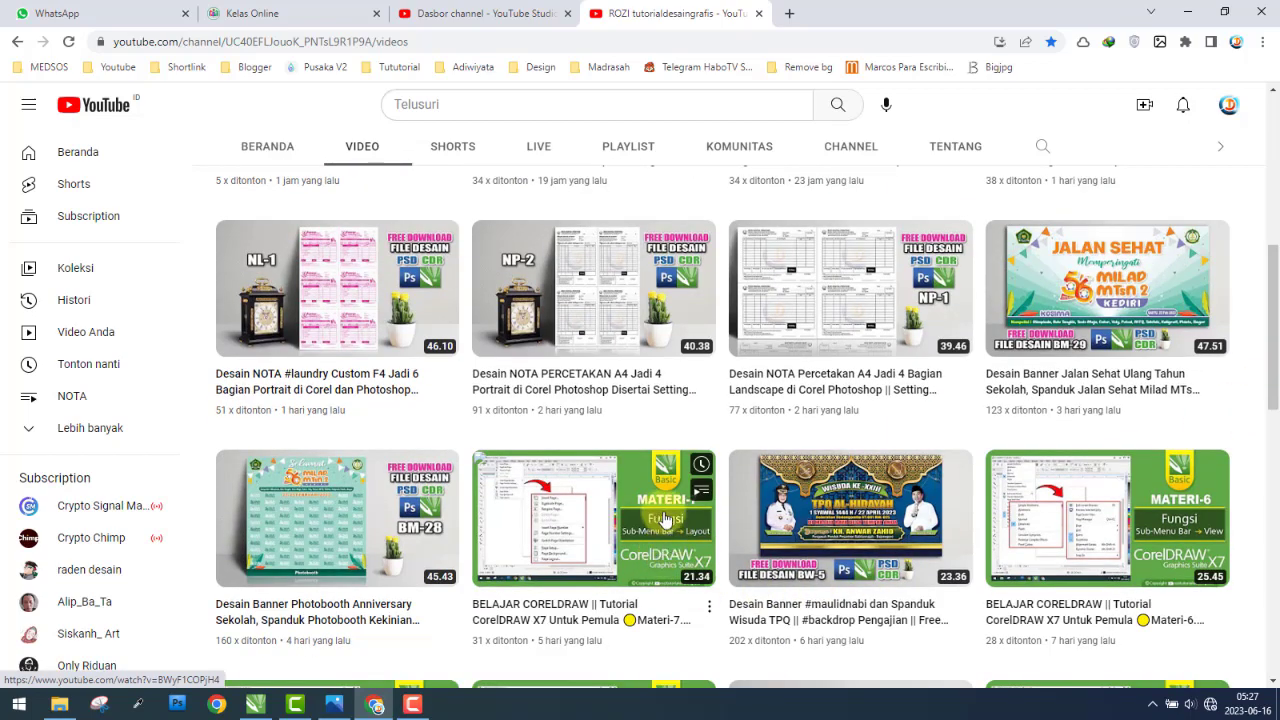
drag(1270, 390, 1275, 286)
click(1188, 12)
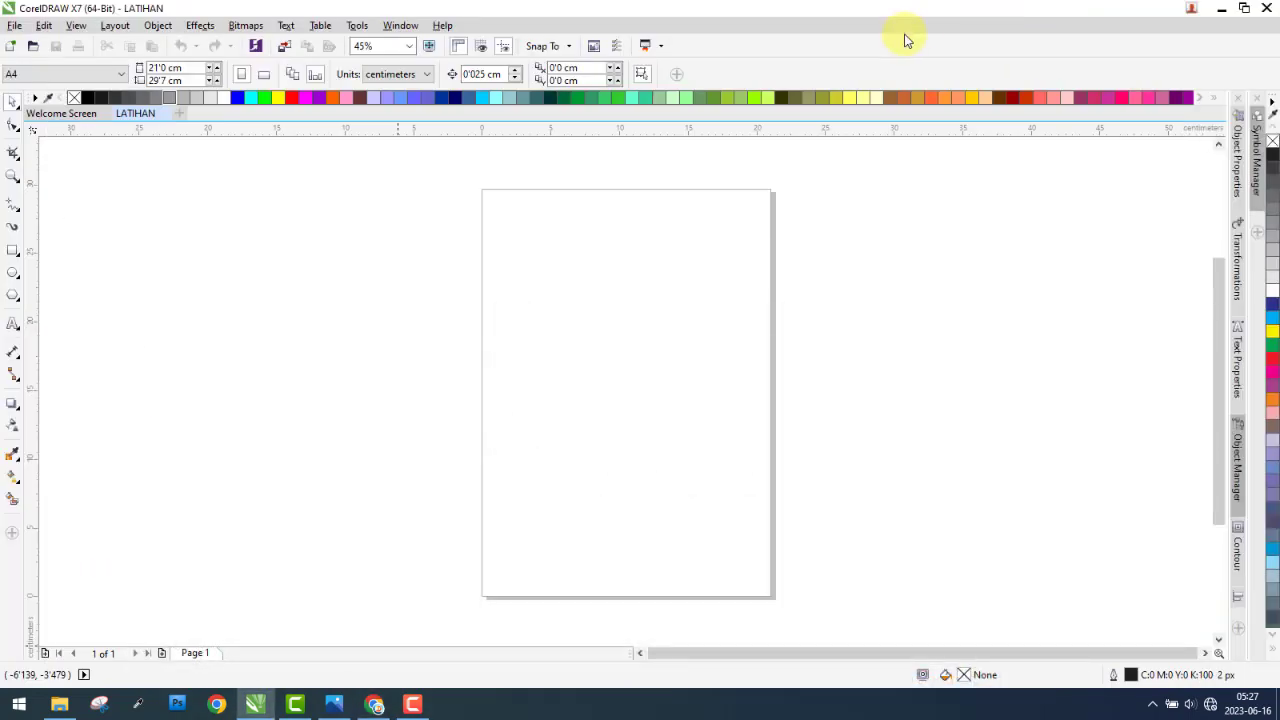
click(160, 26)
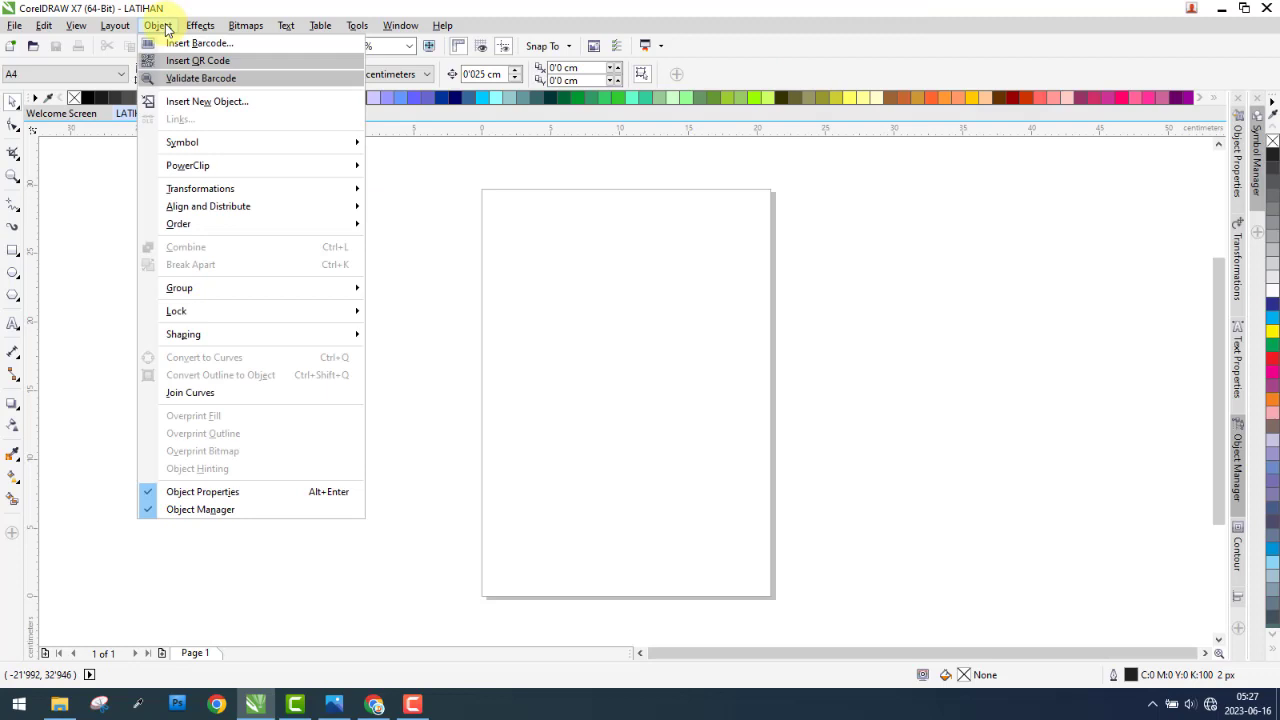
click(75, 161)
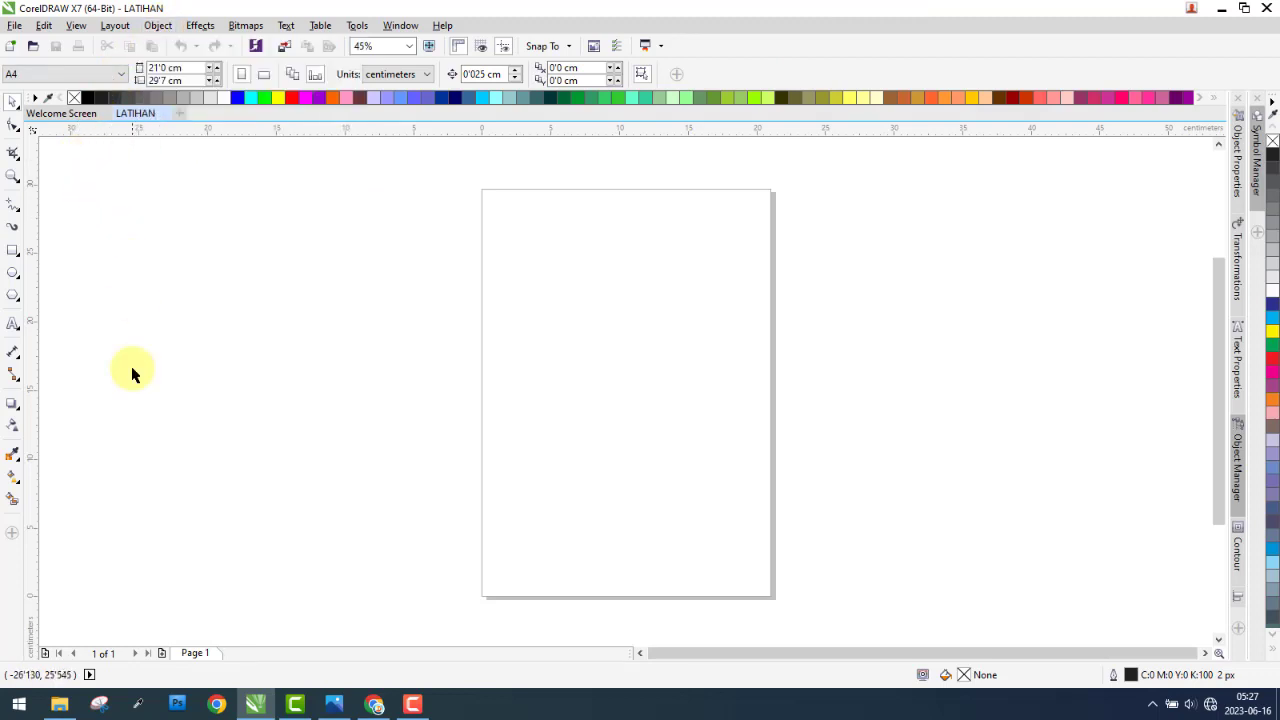
- Switch to File Explorer, open the text file "Fungsi Sub-Menu Bar-Object", and read the explanation of Insert Barcode
click(59, 703)
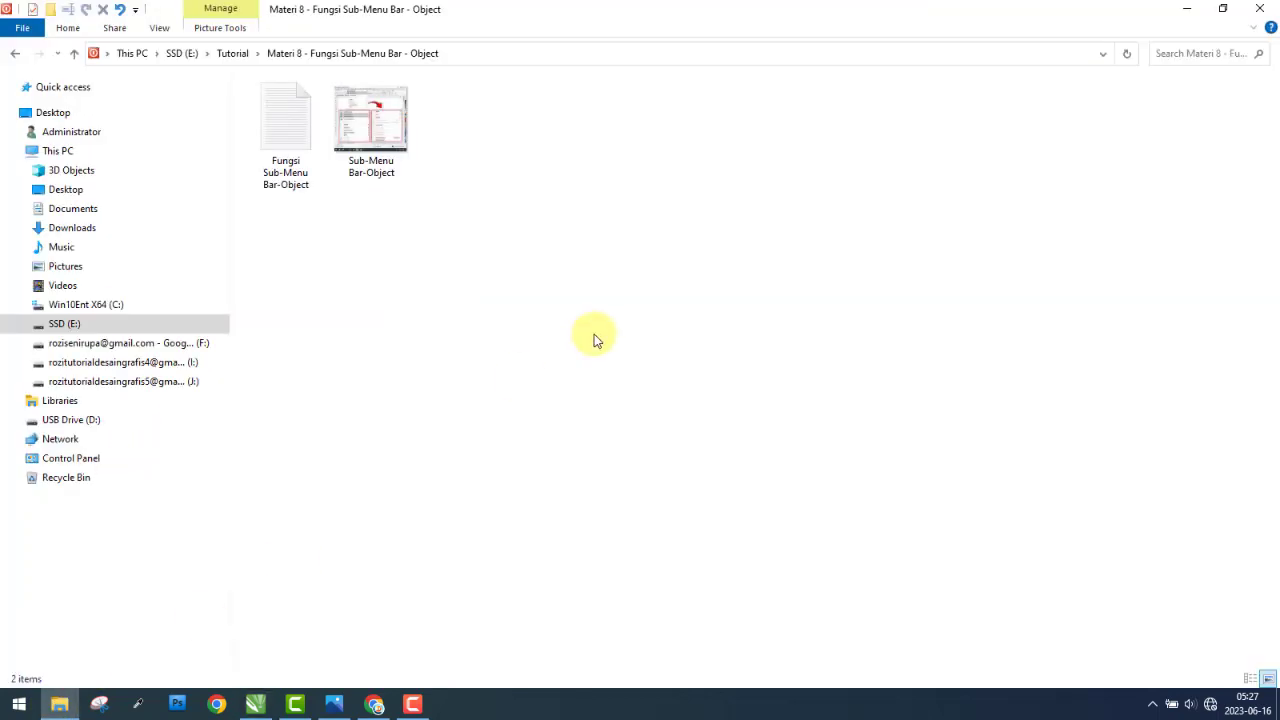
double_click(279, 130)
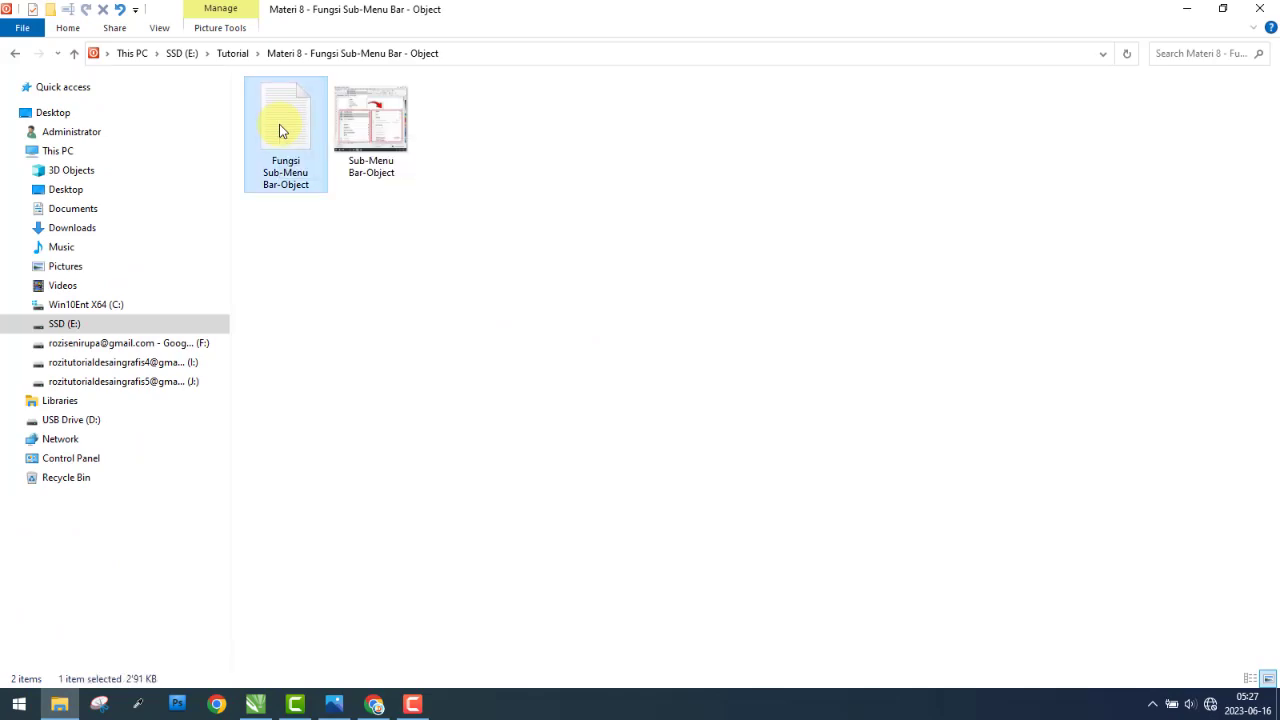
drag(419, 332, 630, 214)
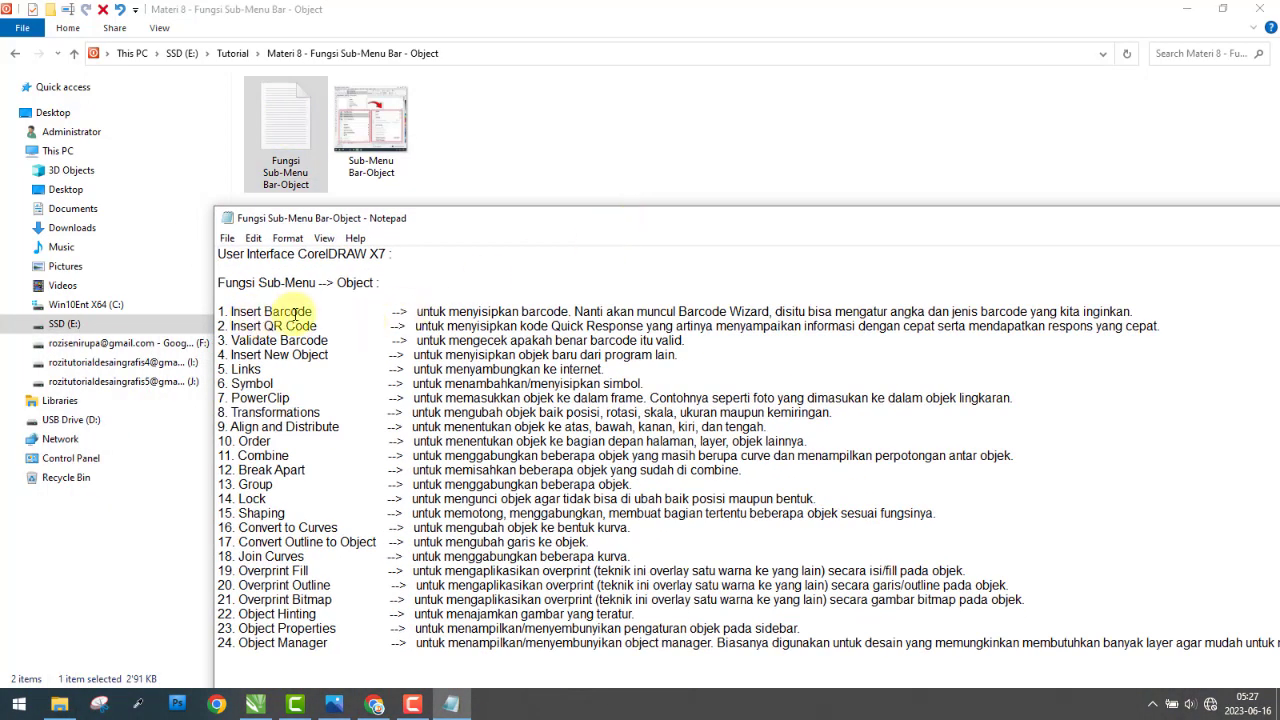
mouse_move(340, 326)
mouse_down()
mouse_move(245, 327)
mouse_move(336, 339)
mouse_up()
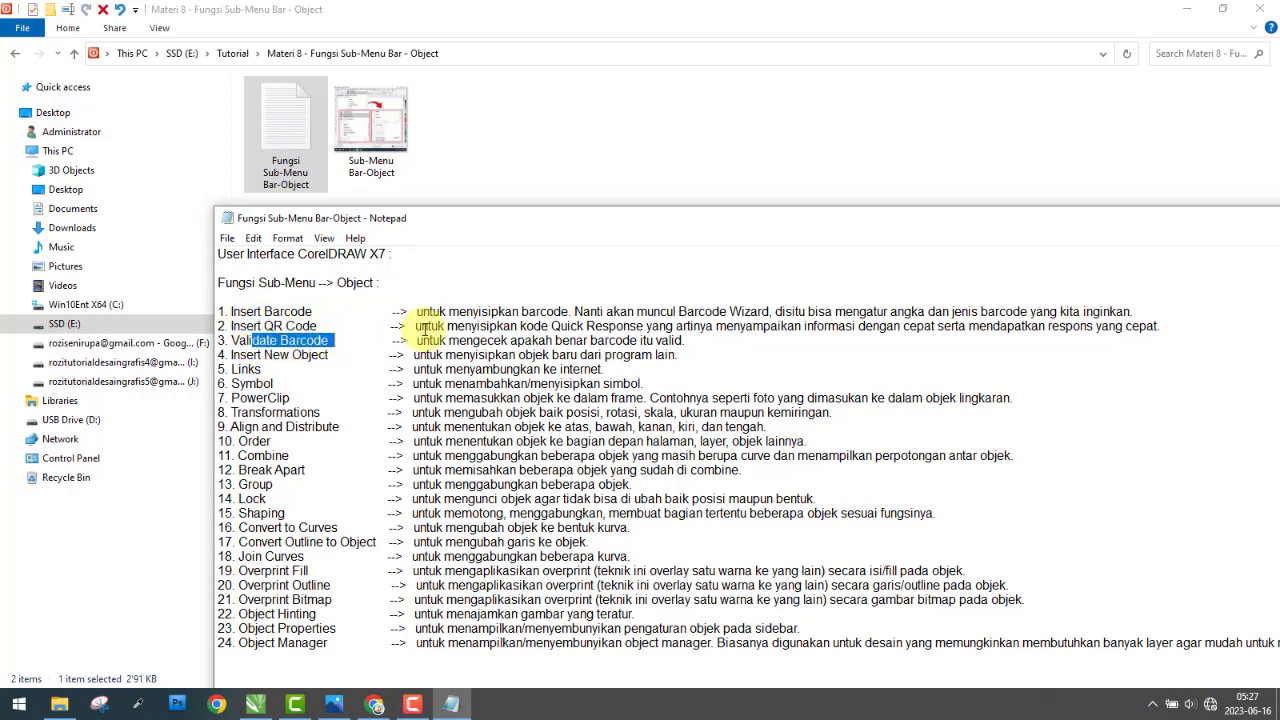
click(429, 309)
drag(427, 313, 995, 312)
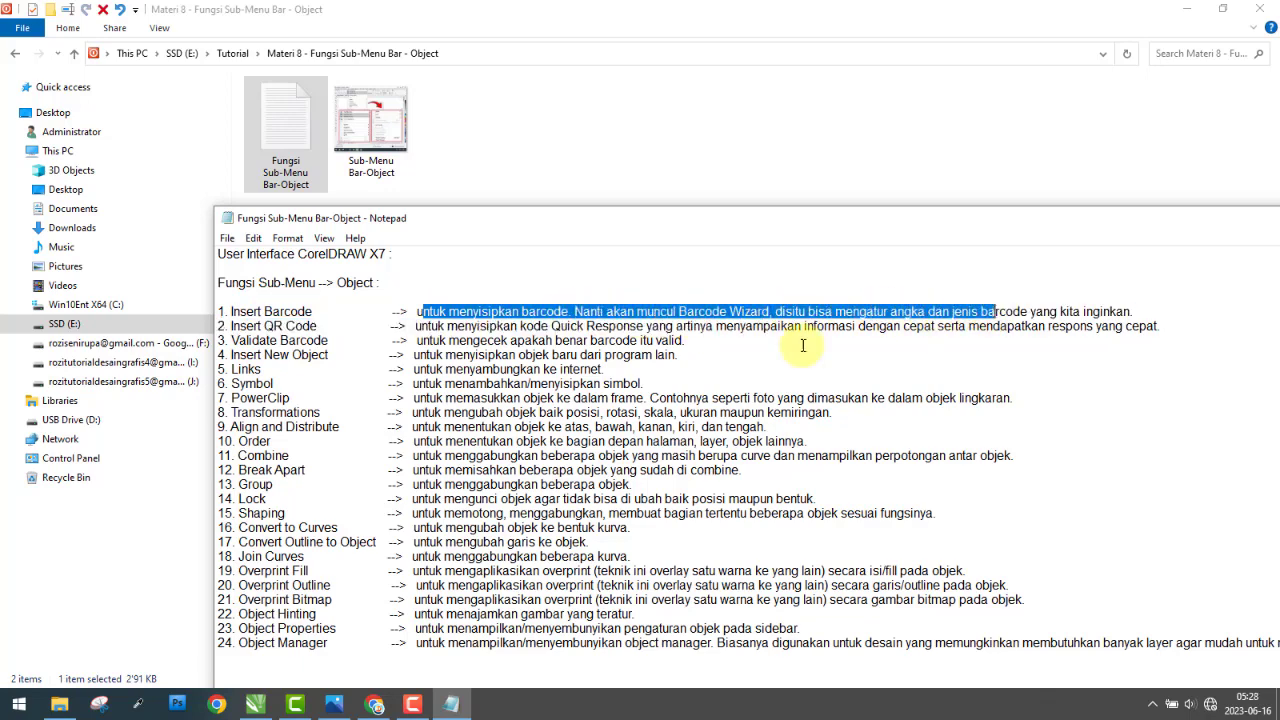
- Switch back to CorelDRAW X7 and try to insert a barcode into the LATIHAN document
click(297, 706)
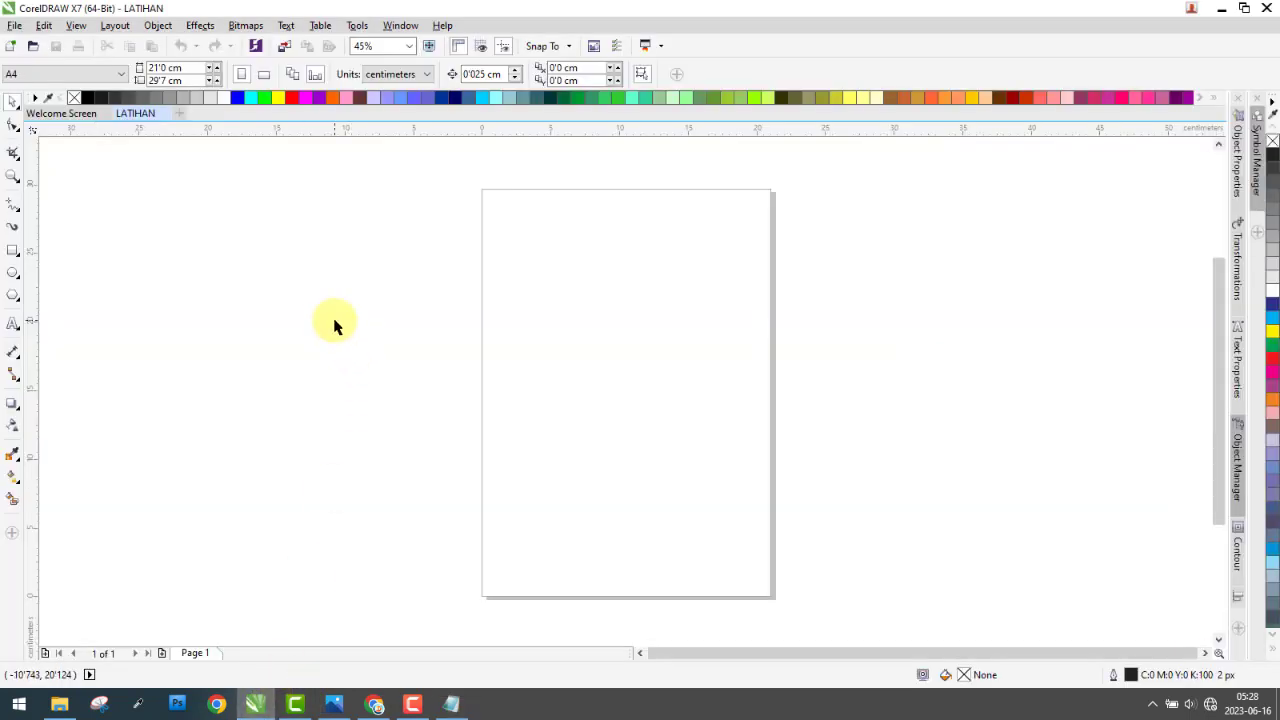
click(165, 25)
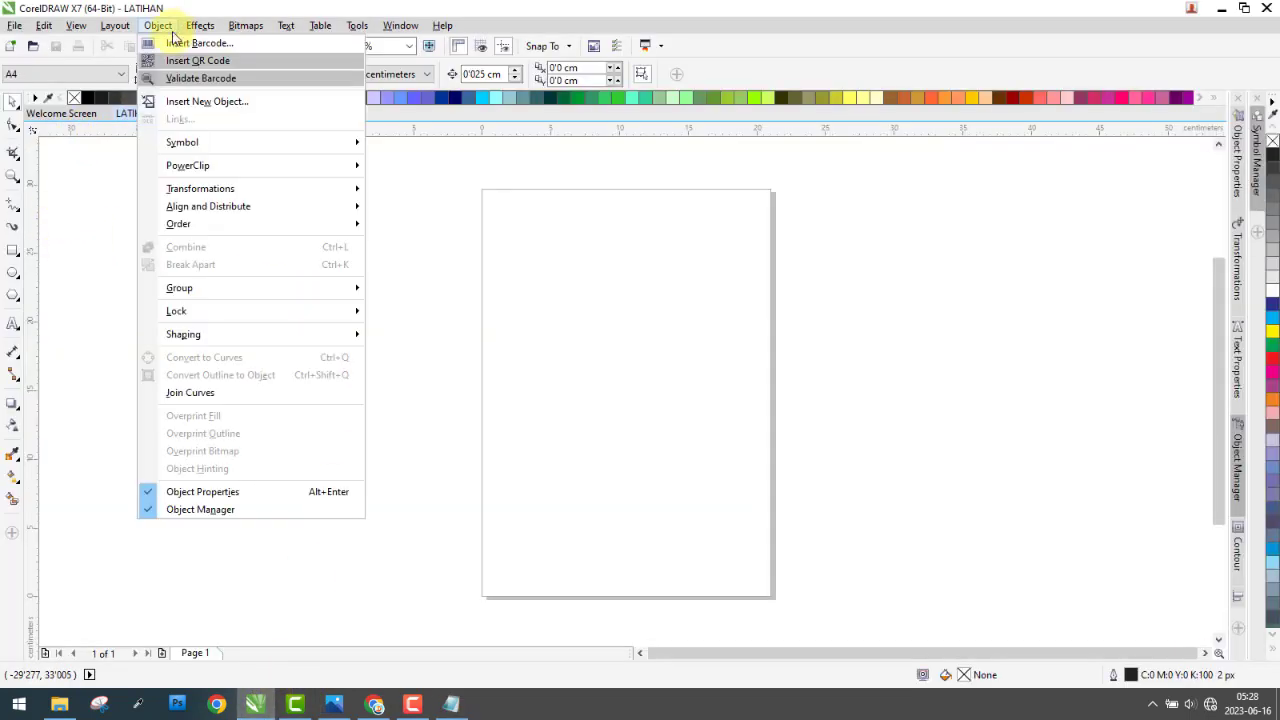
click(266, 58)
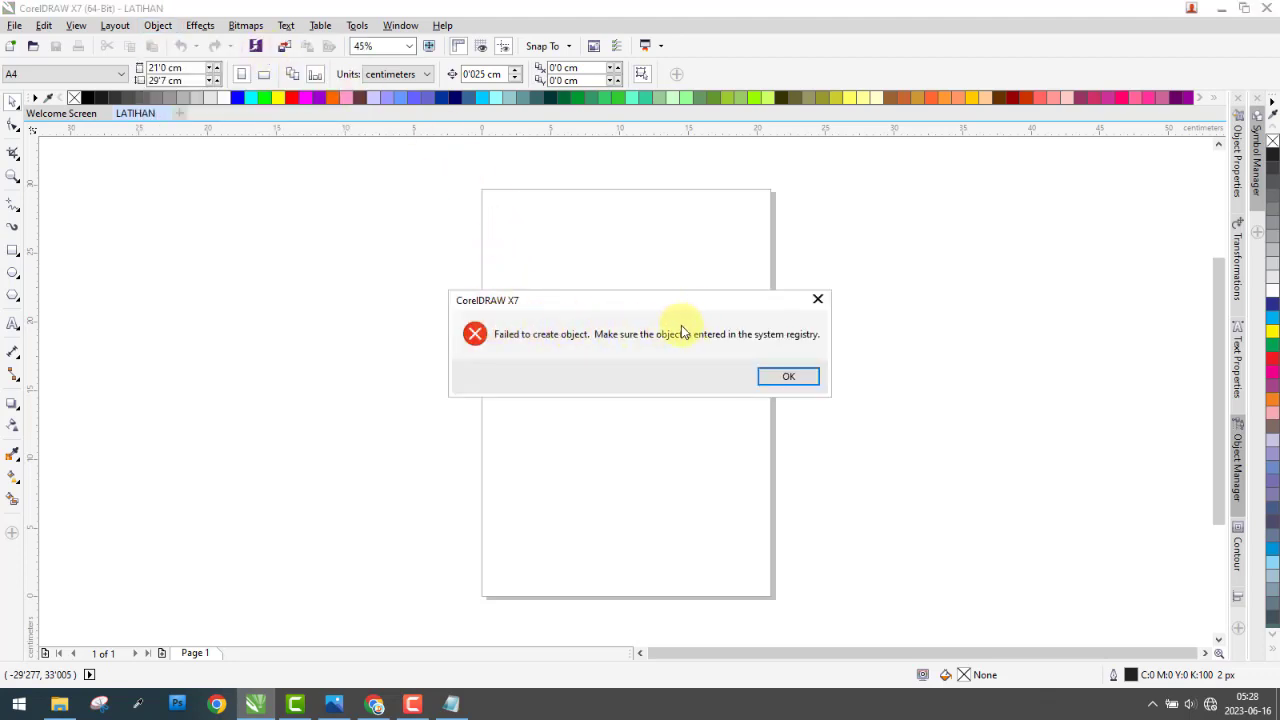
drag(658, 305, 781, 313)
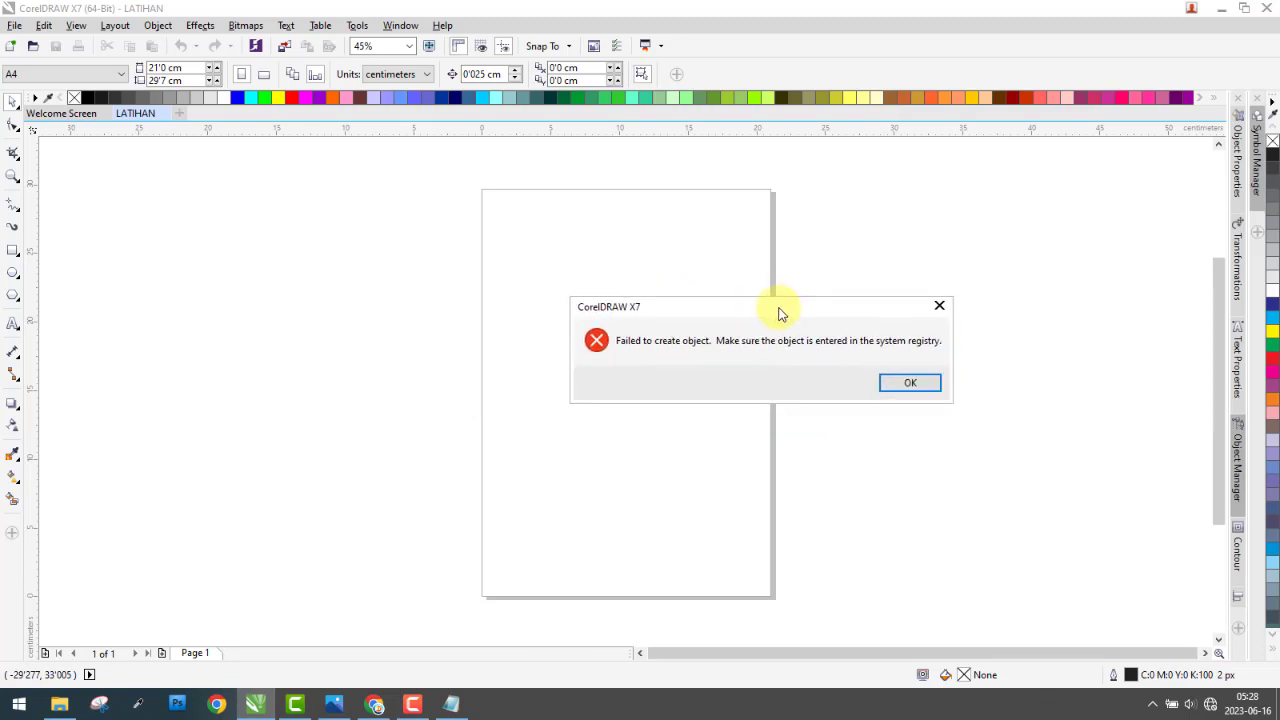
click(940, 306)
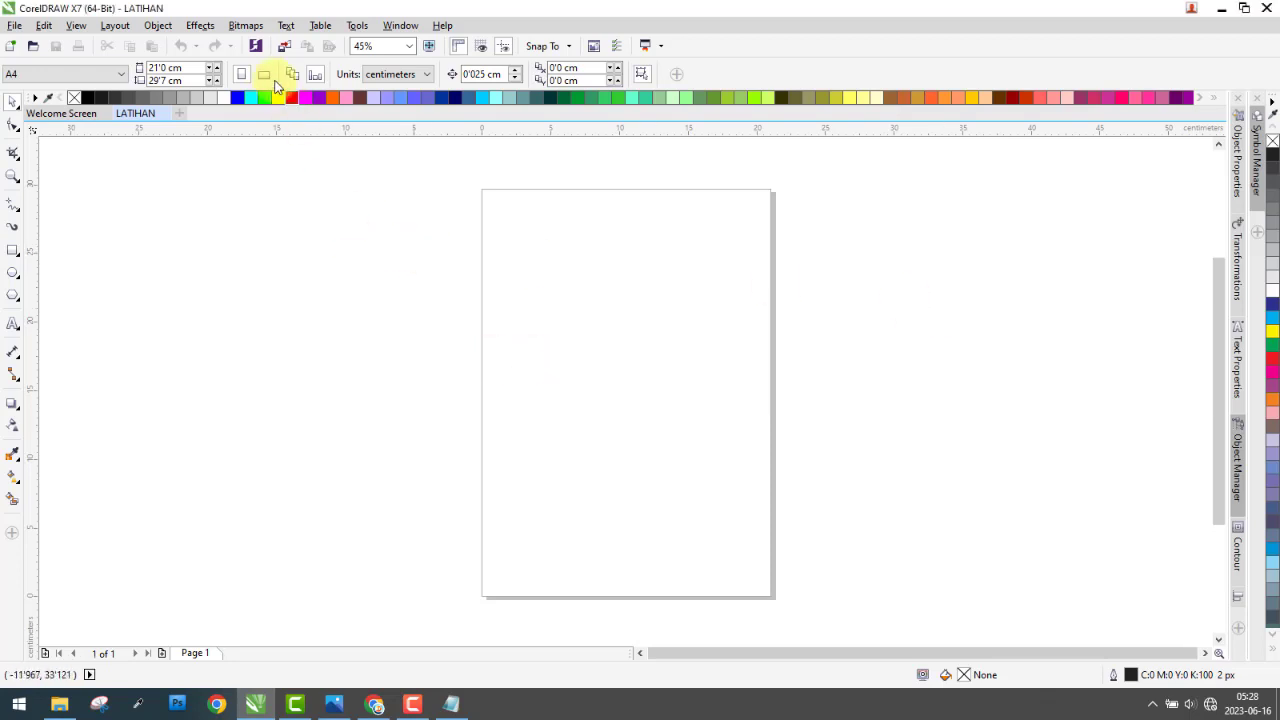
- Try to insert a QR code, and cancel the Corel account sign-in
click(159, 27)
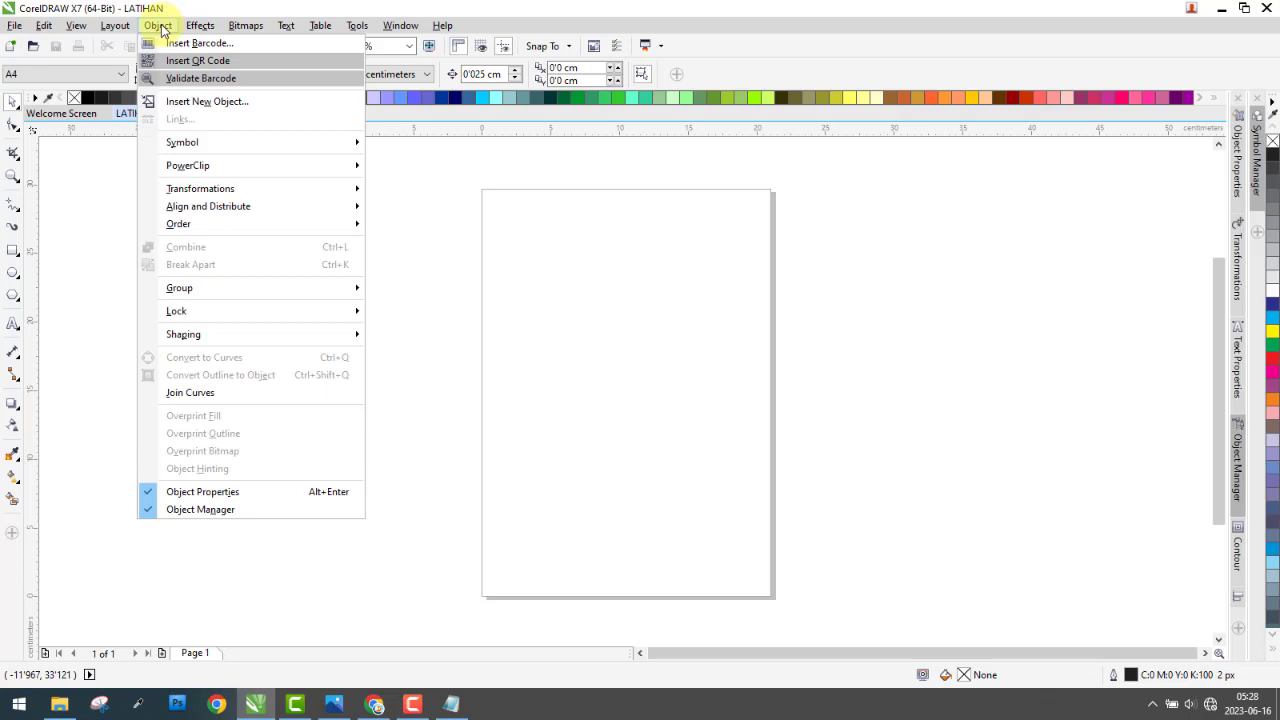
click(250, 62)
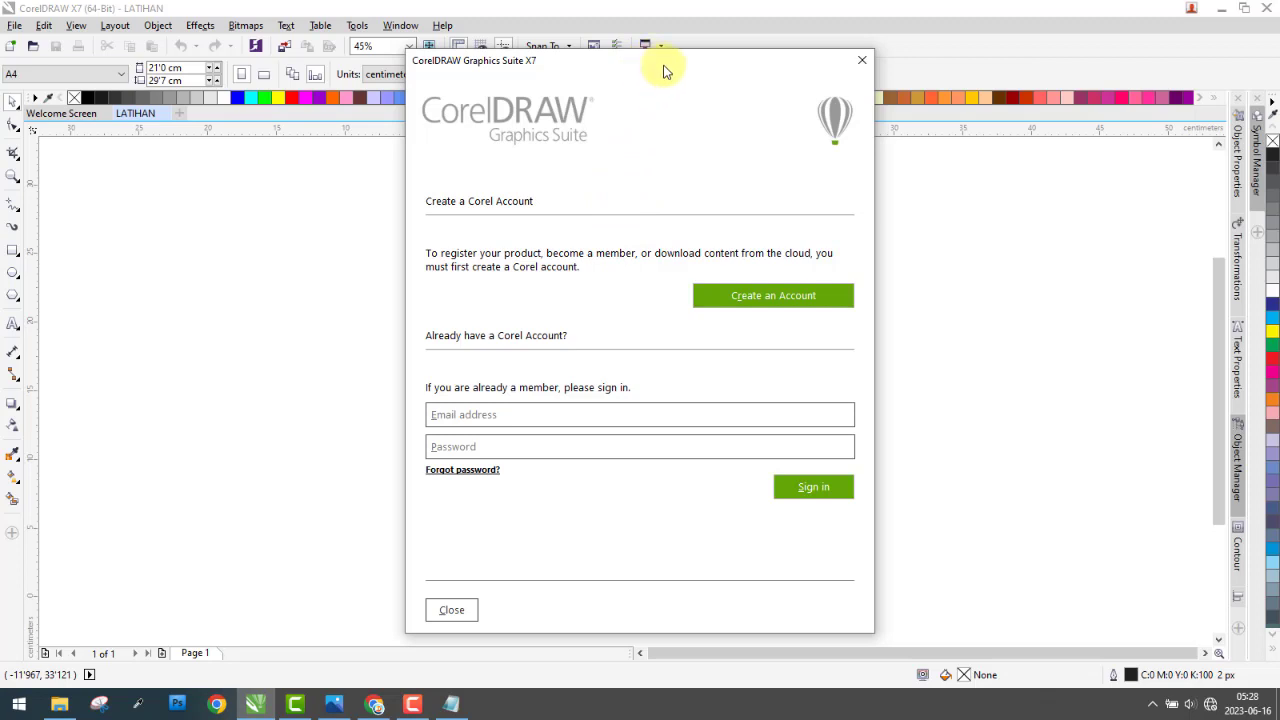
drag(647, 64, 678, 77)
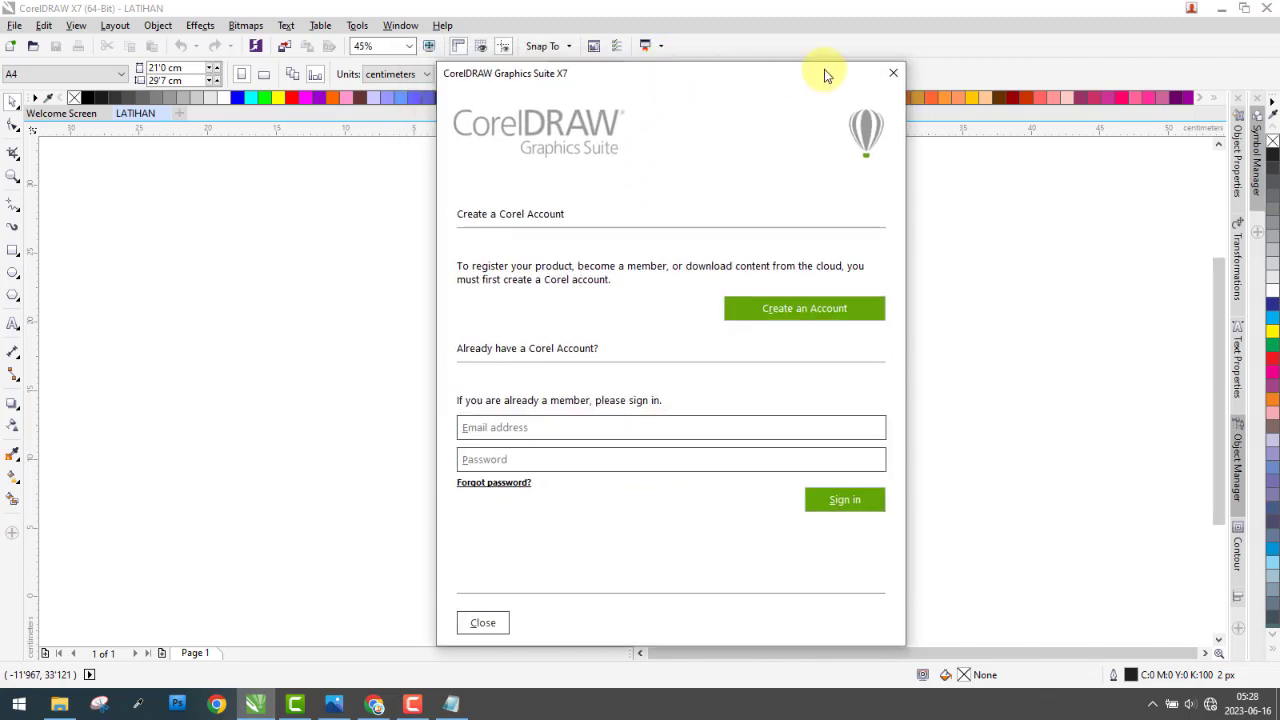
click(893, 76)
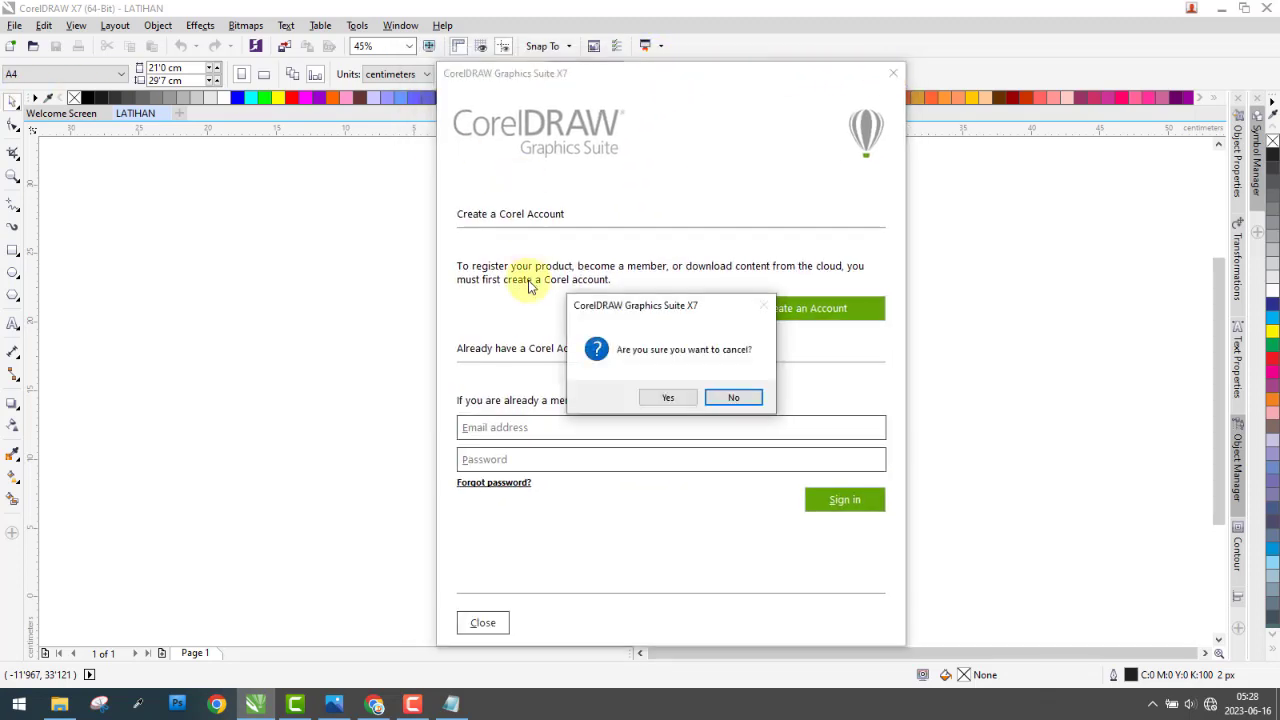
click(669, 398)
- Try to run Validate Barcode, and cancel the Corel account sign-in
click(160, 25)
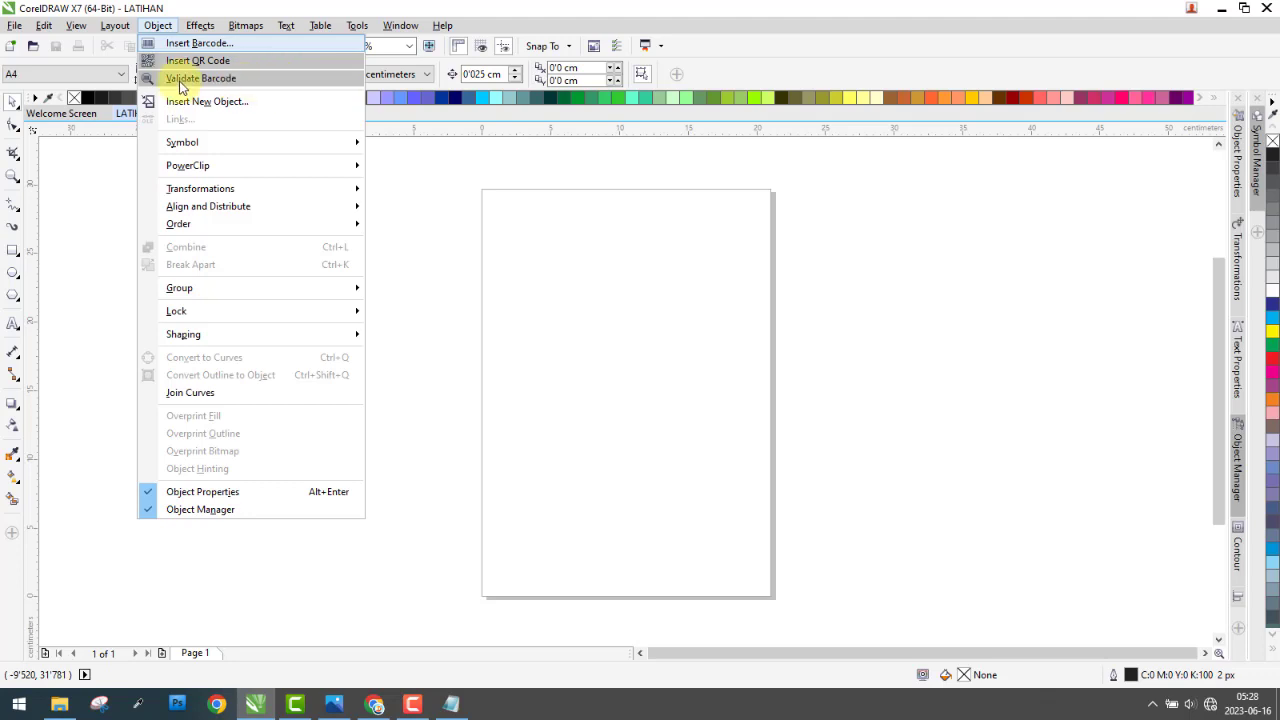
click(253, 77)
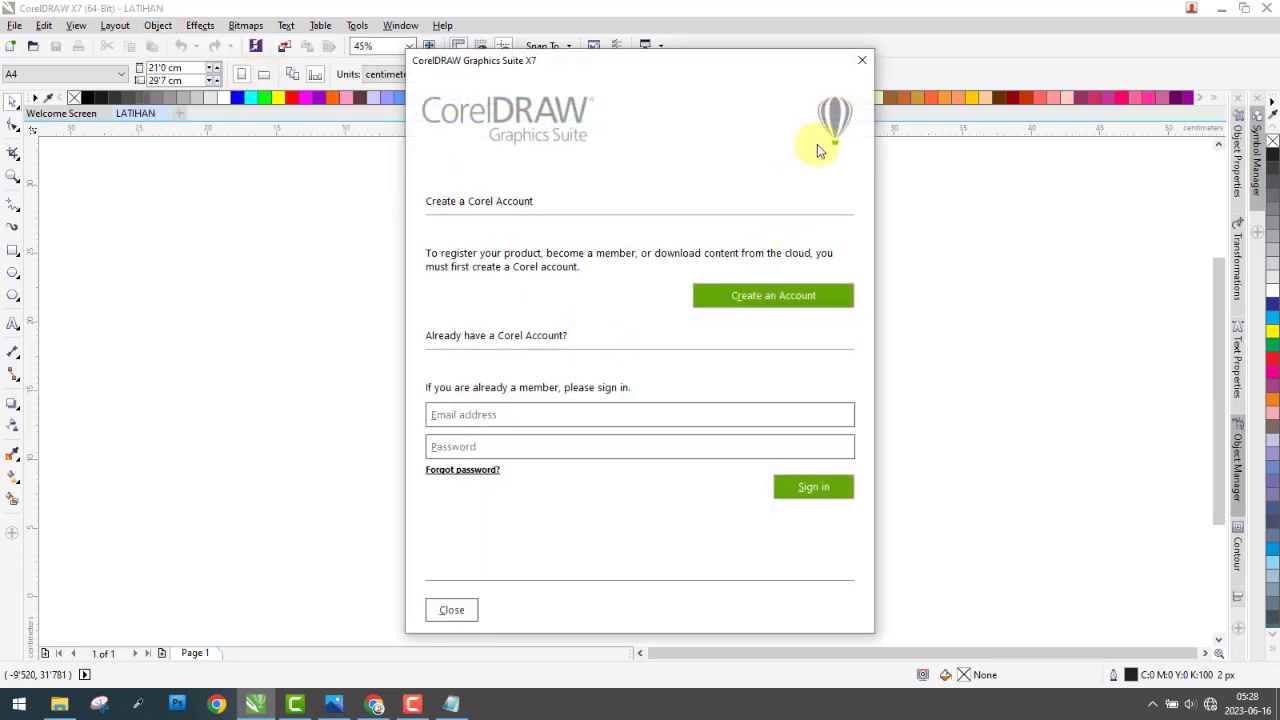
click(862, 60)
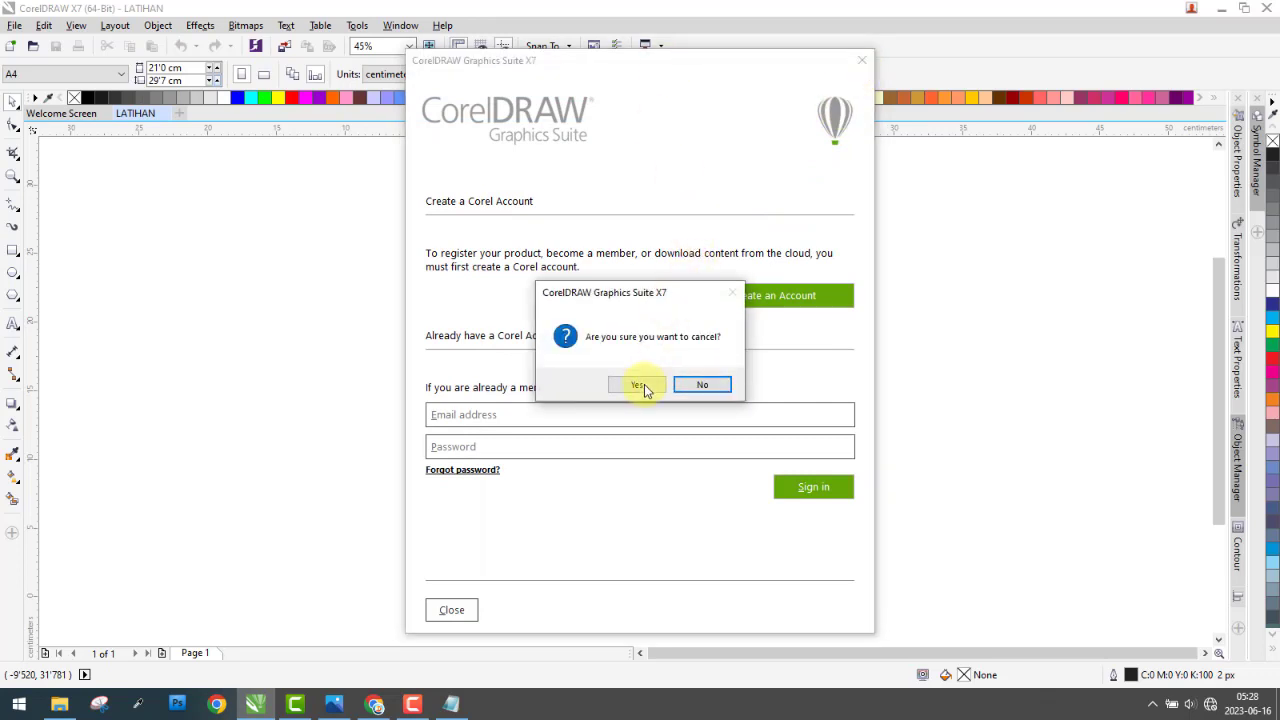
click(640, 386)
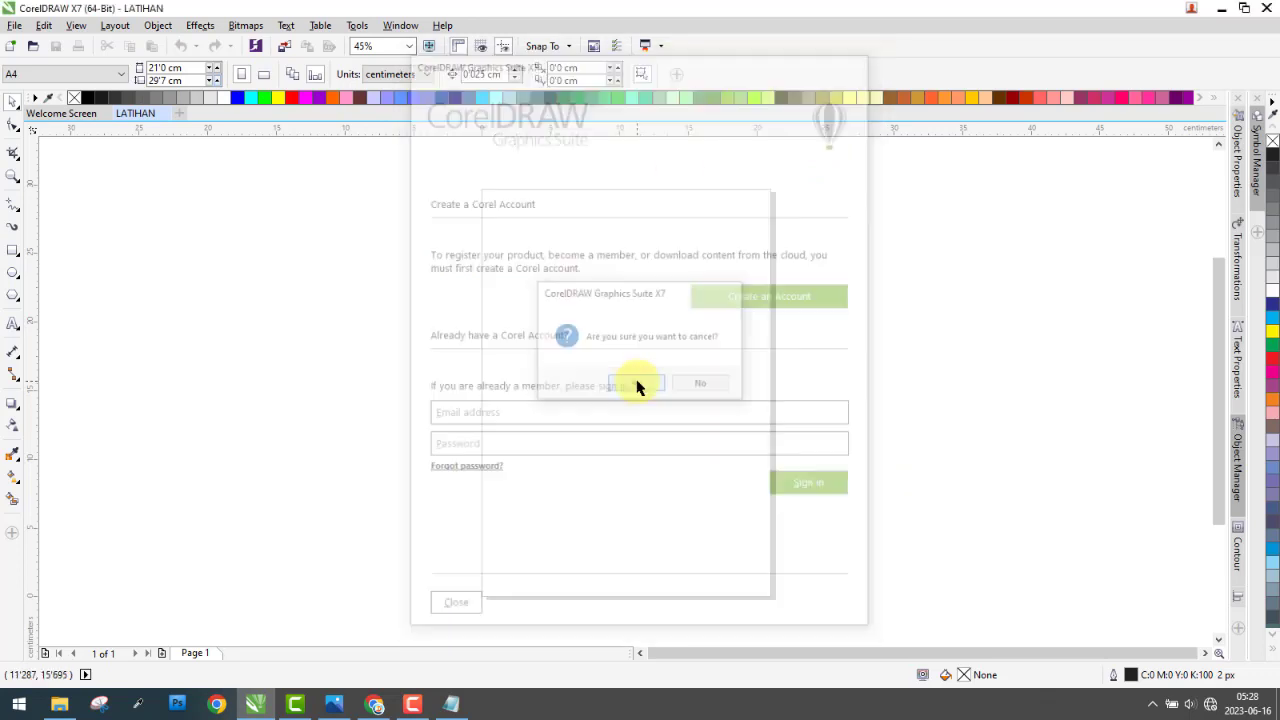
- Switch to the Notepad notes, read the explanation of Insert New Object, and return to the LATIHAN document
click(159, 26)
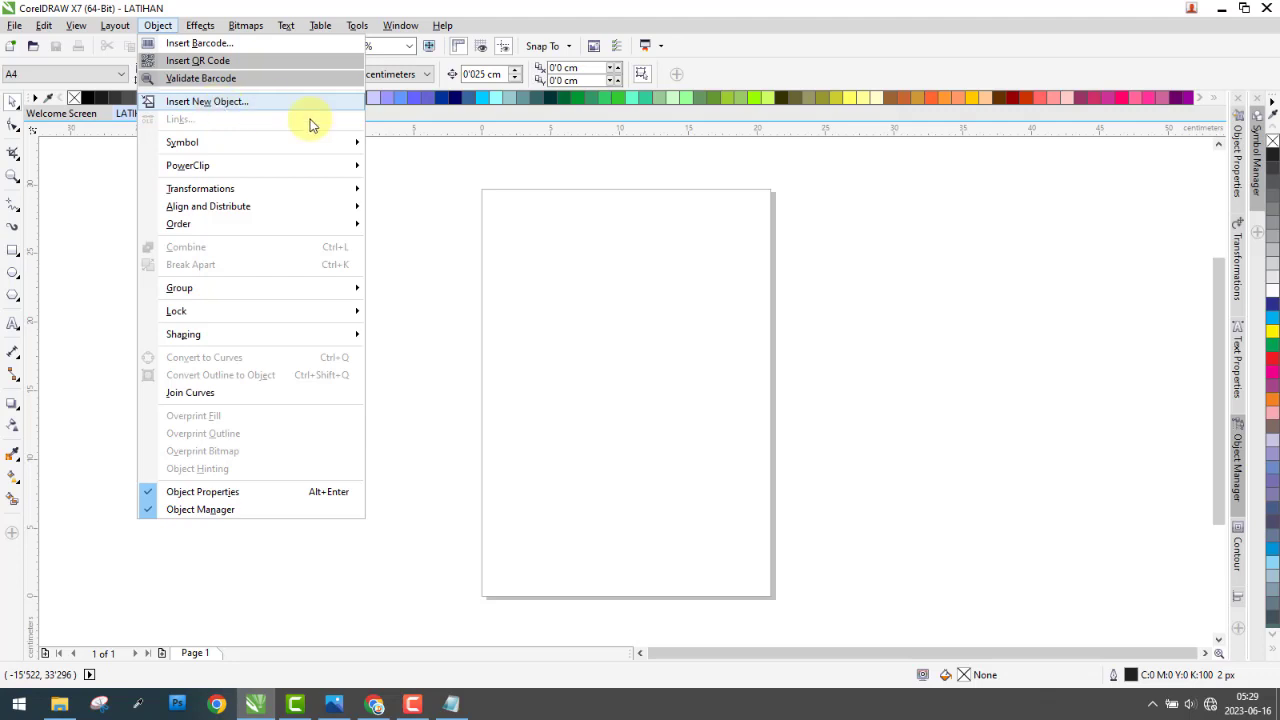
click(451, 704)
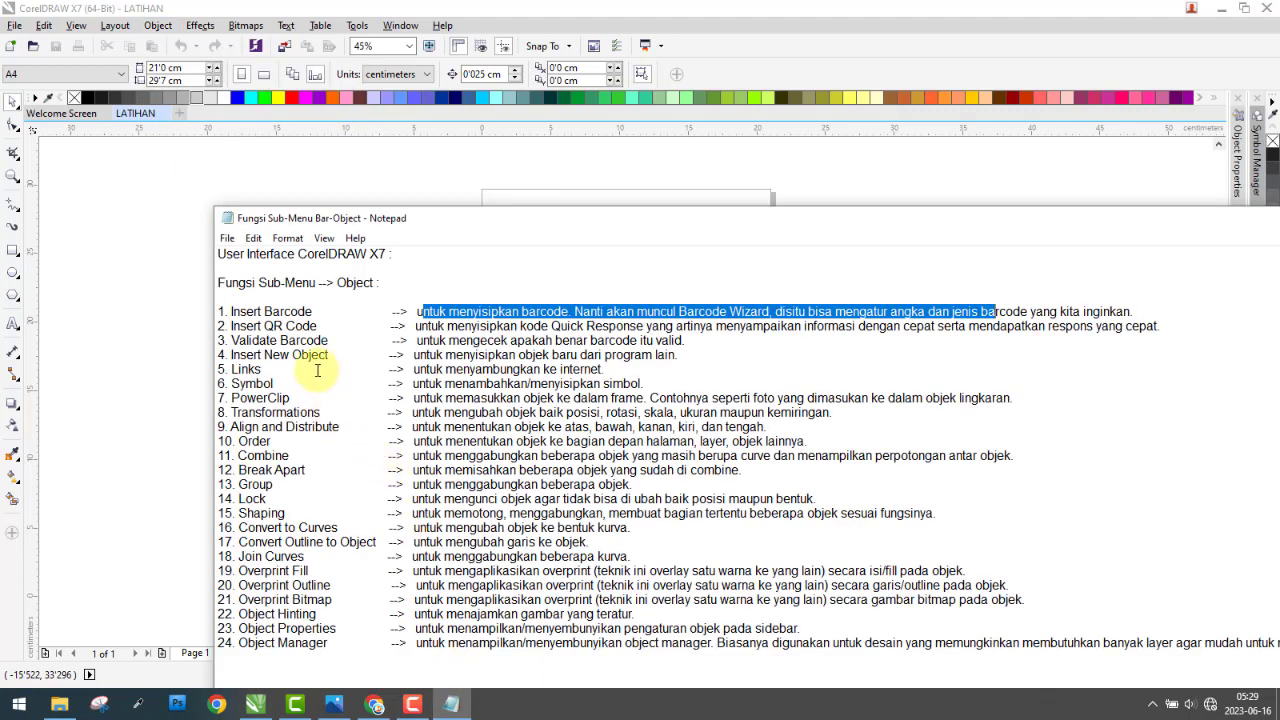
drag(272, 355, 686, 356)
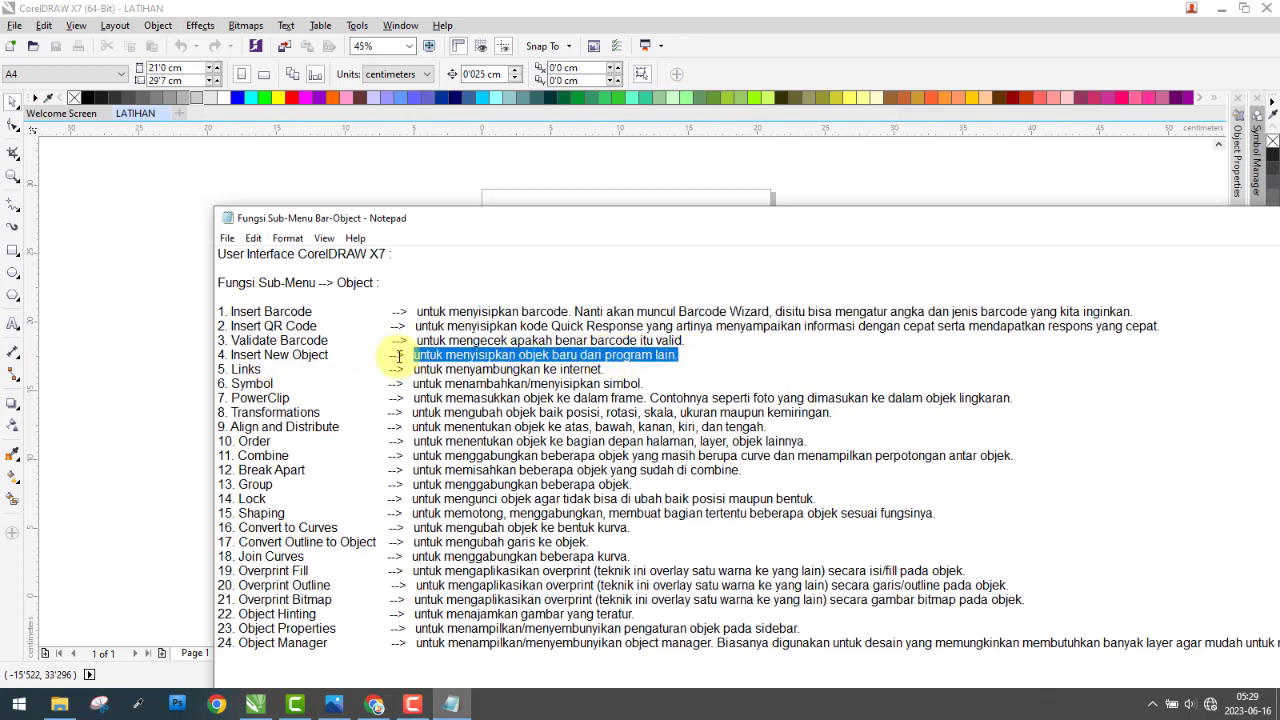
click(123, 276)
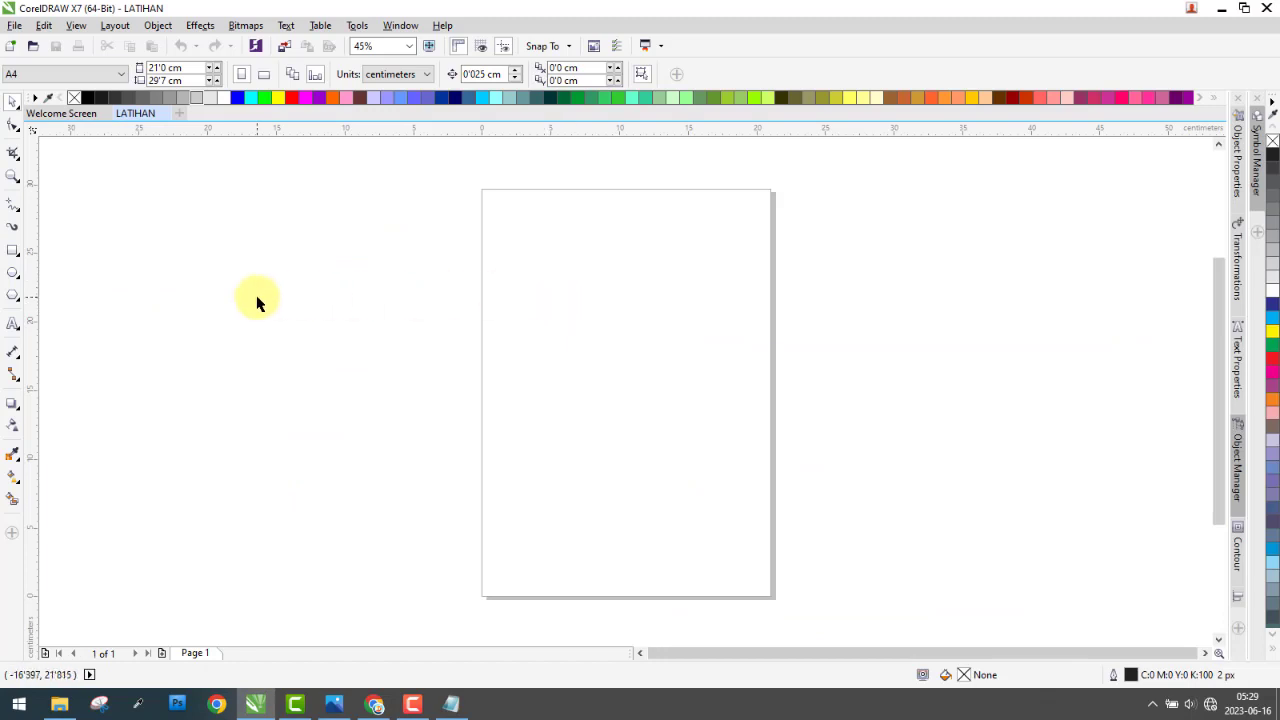
- Set the page to landscape and draw a rectangle about 7.8 cm wide and 1.07 cm high in its upper part
click(270, 76)
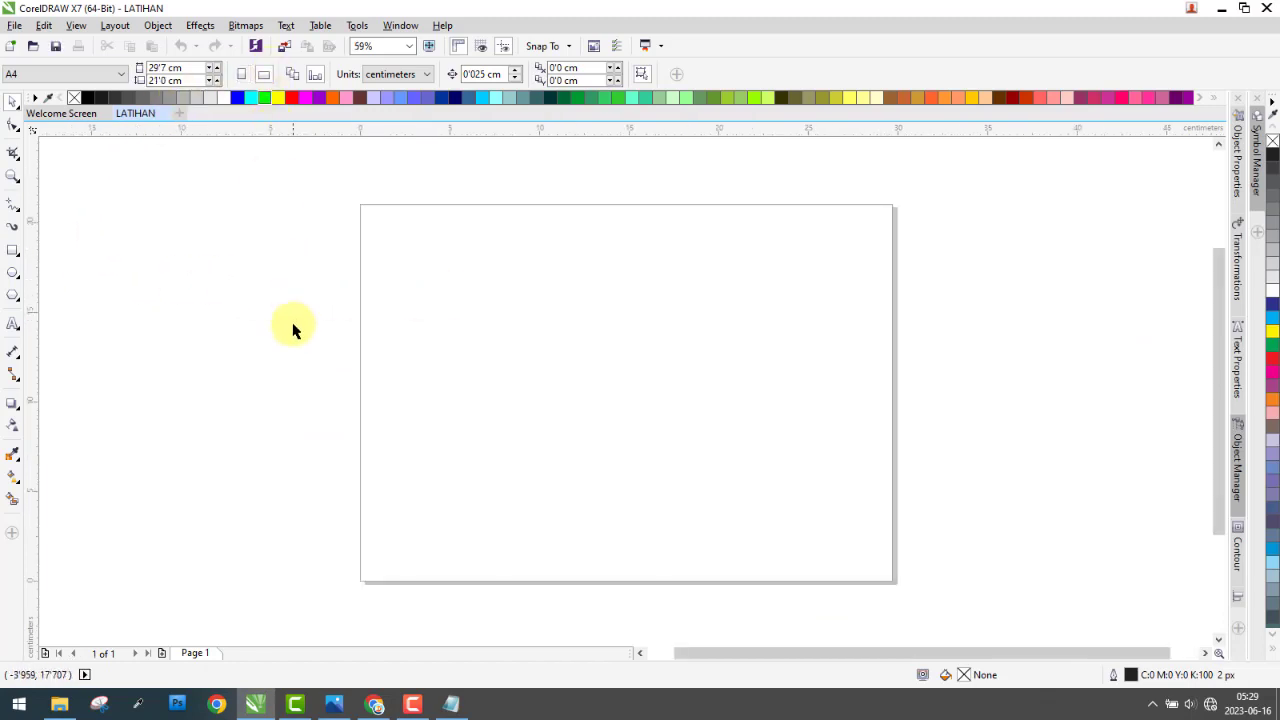
click(13, 251)
mouse_move(392, 290)
mouse_down()
mouse_move(707, 313)
mouse_move(537, 313)
mouse_up()
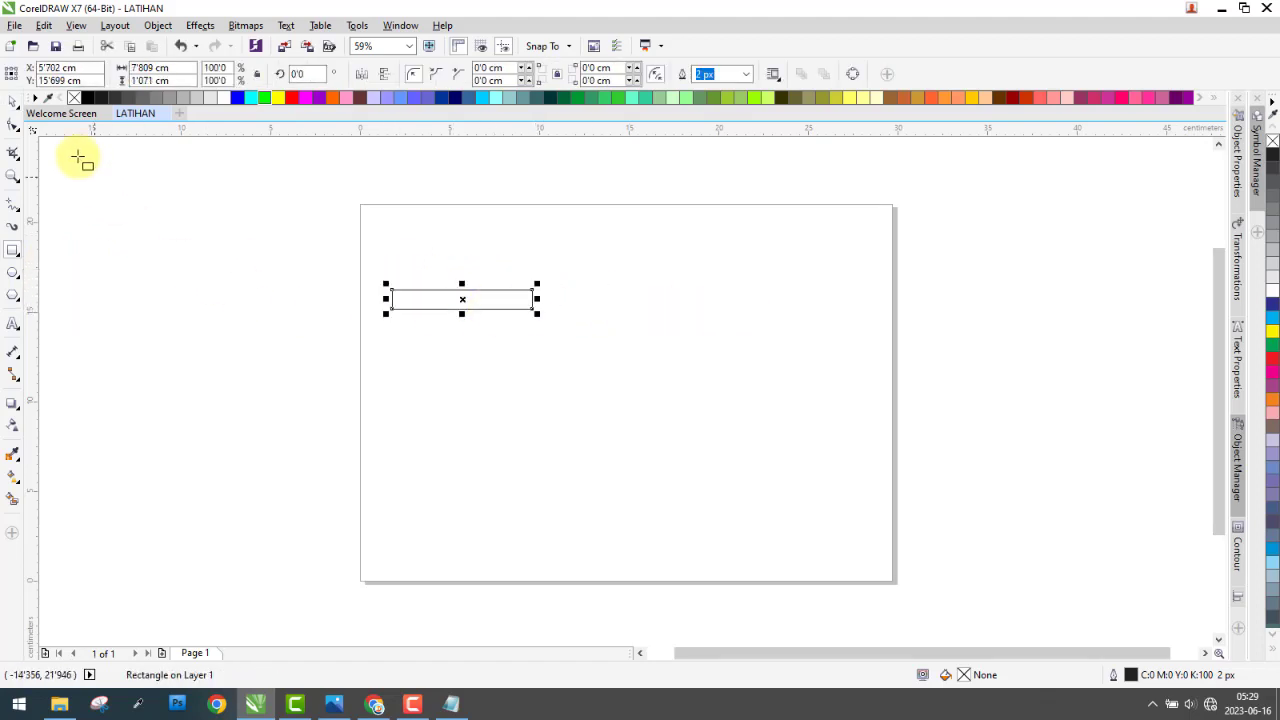
- Duplicate the rectangle sideways and downwards to form a grid of three columns and three rows
click(13, 101)
drag(386, 298, 709, 297)
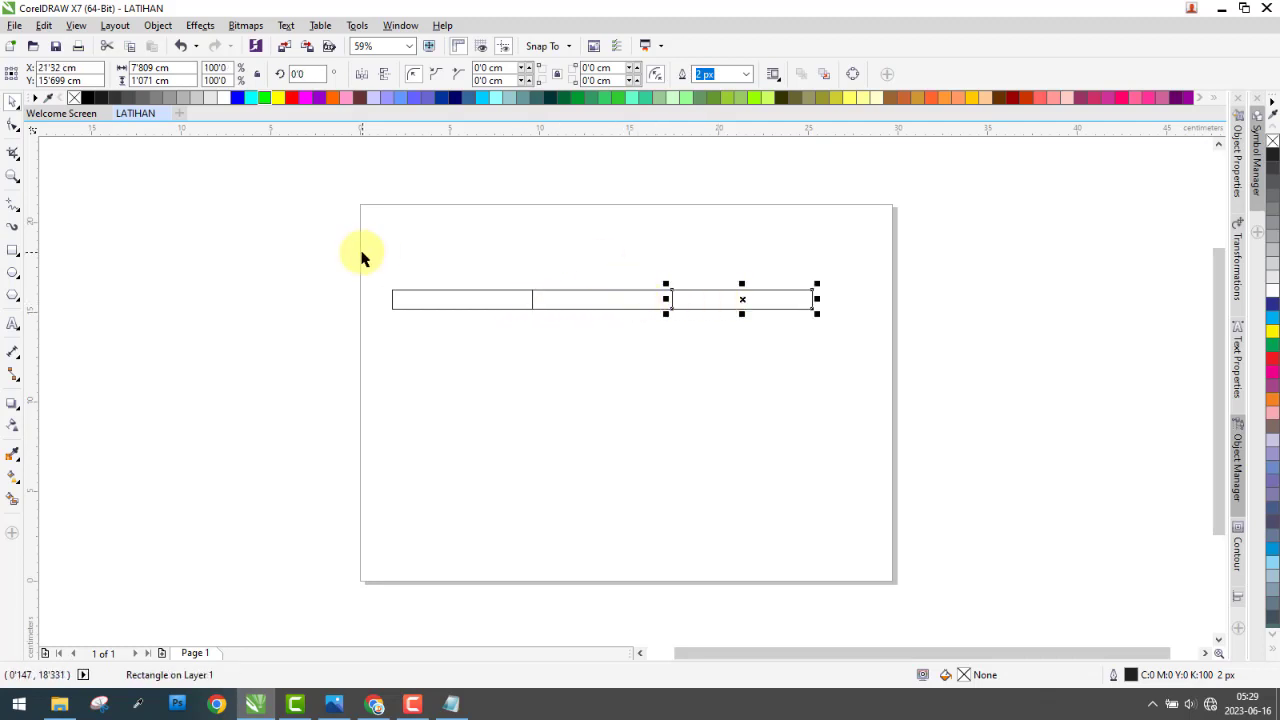
drag(355, 253, 853, 342)
drag(600, 297, 605, 352)
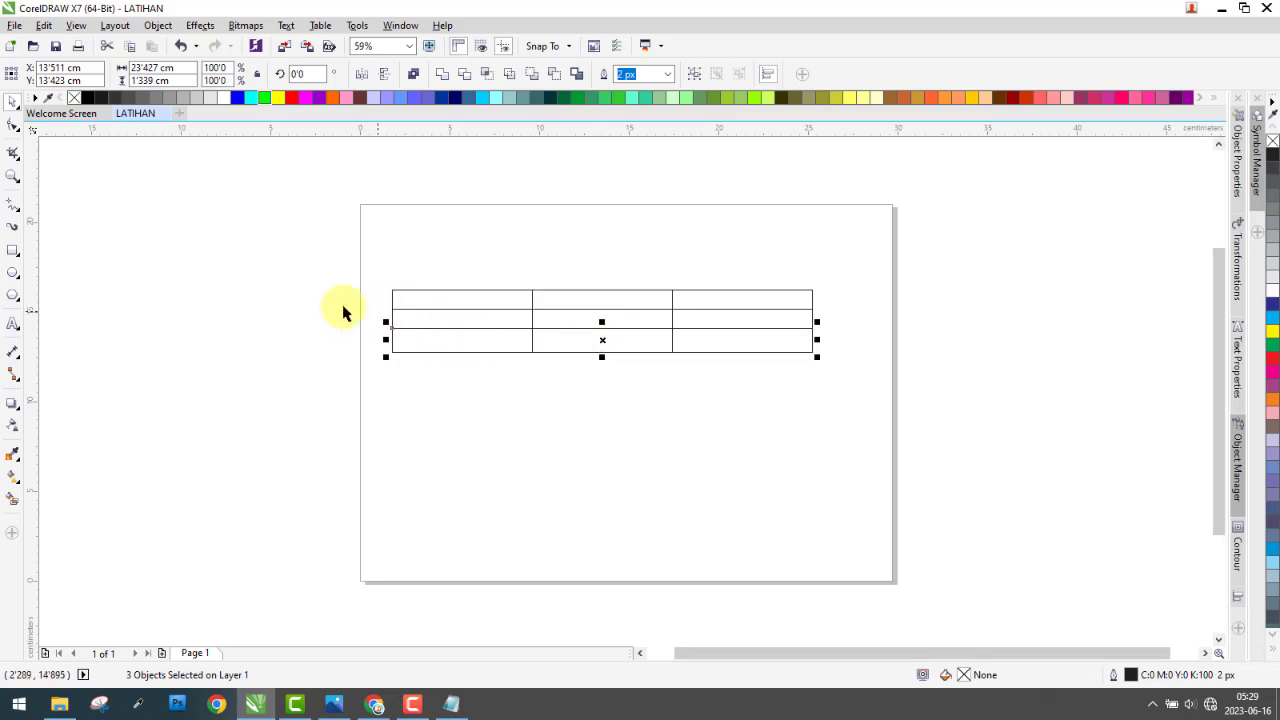
click(257, 292)
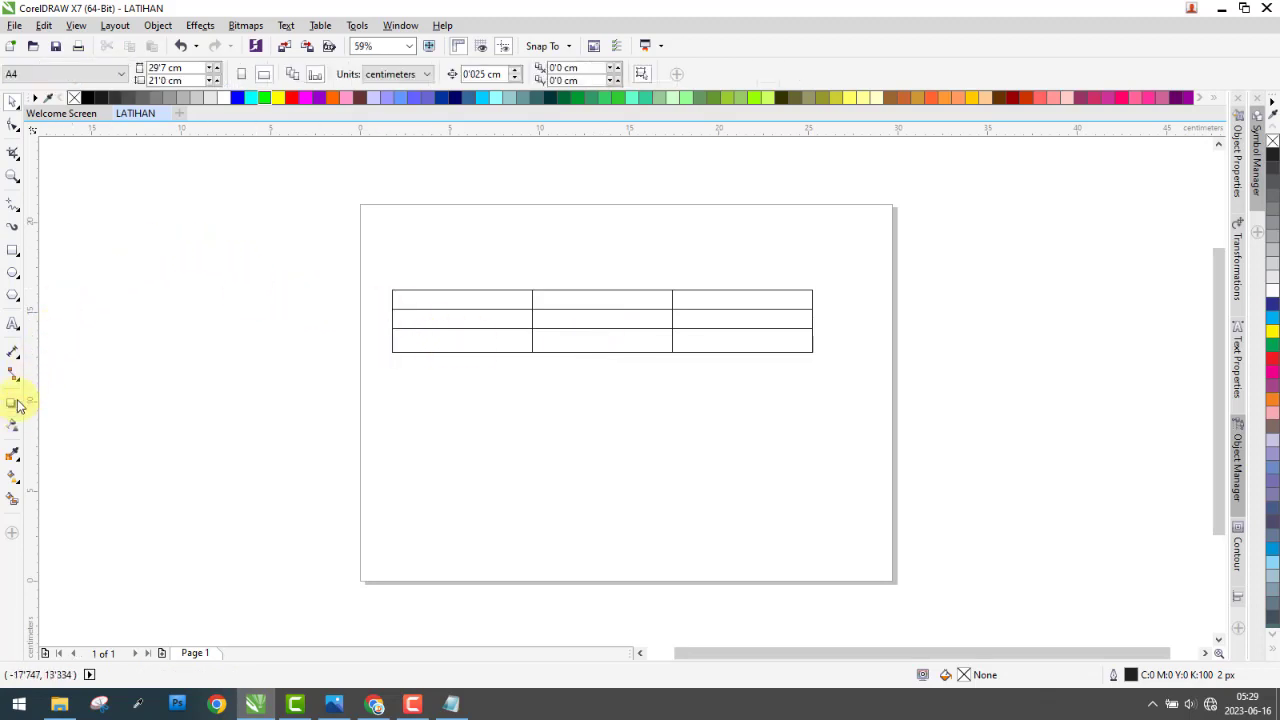
- Draw a table with 9 rows and 2 columns, about 23.4 × 5.3 cm, below the rectangle grid
click(62, 340)
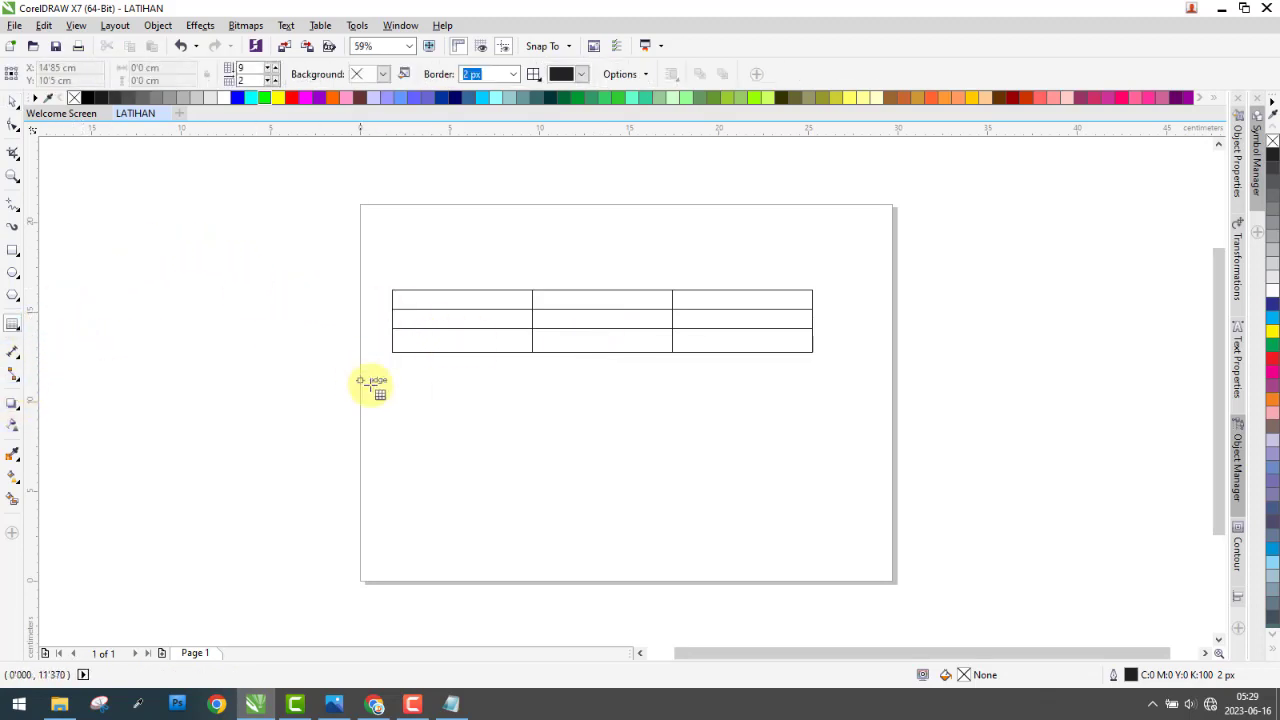
drag(413, 387, 833, 482)
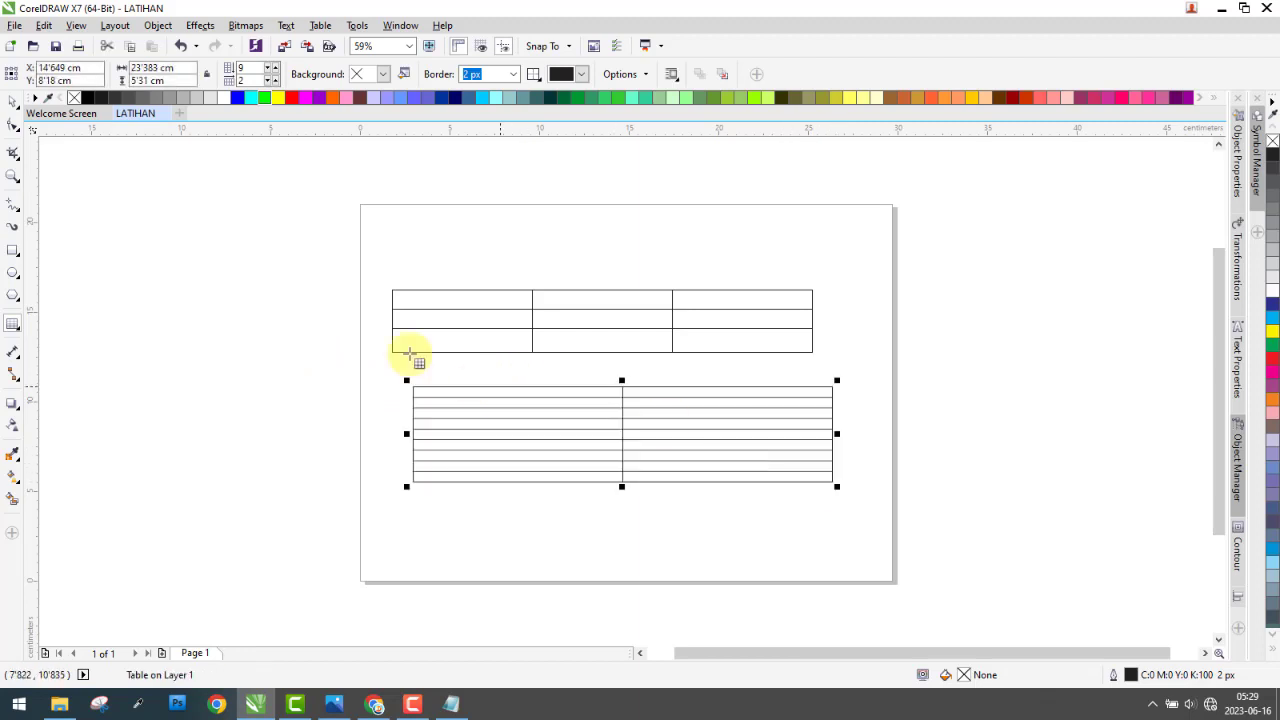
click(457, 376)
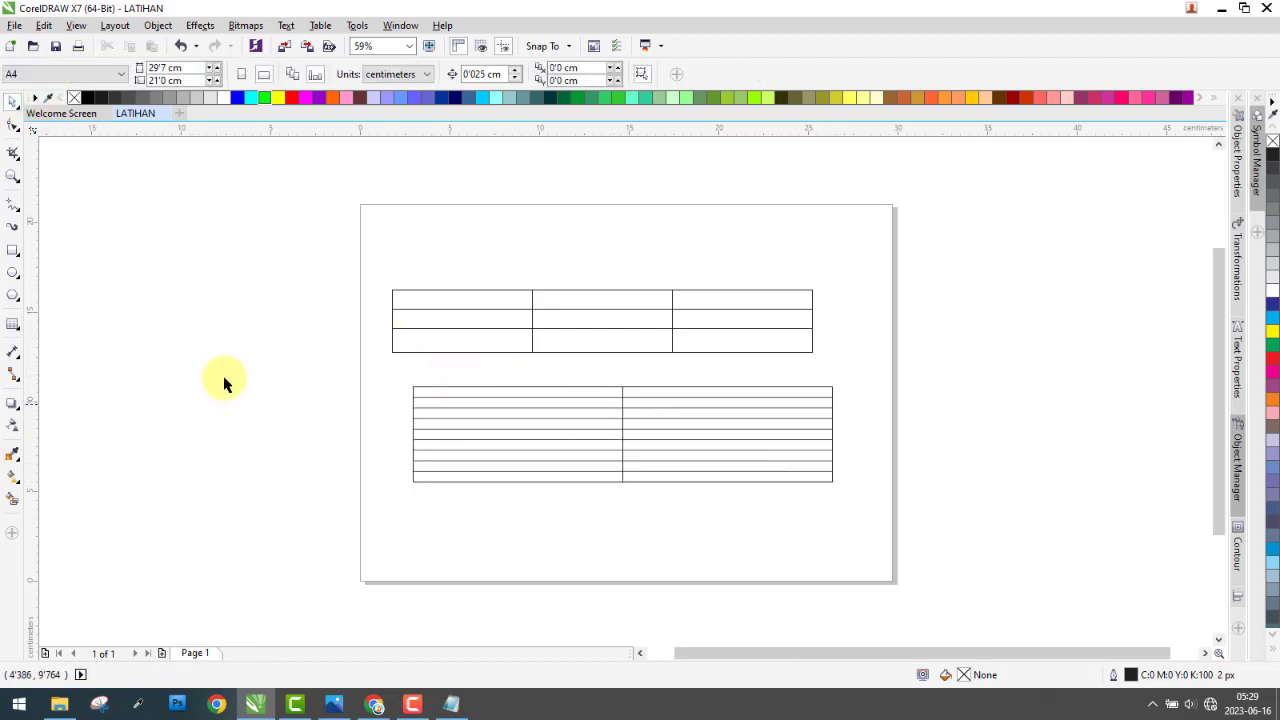
- Insert a new Microsoft Excel 97-2003 Worksheet object and move its Excel window clear of the page
click(157, 26)
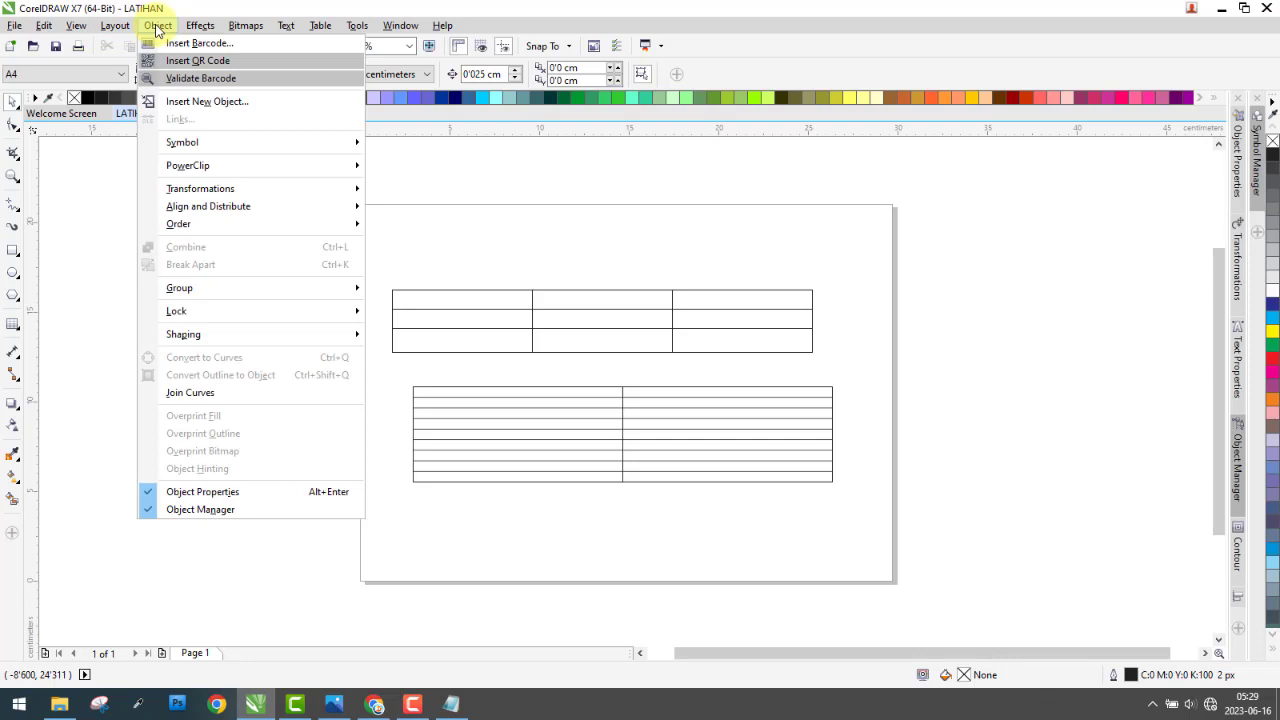
click(194, 104)
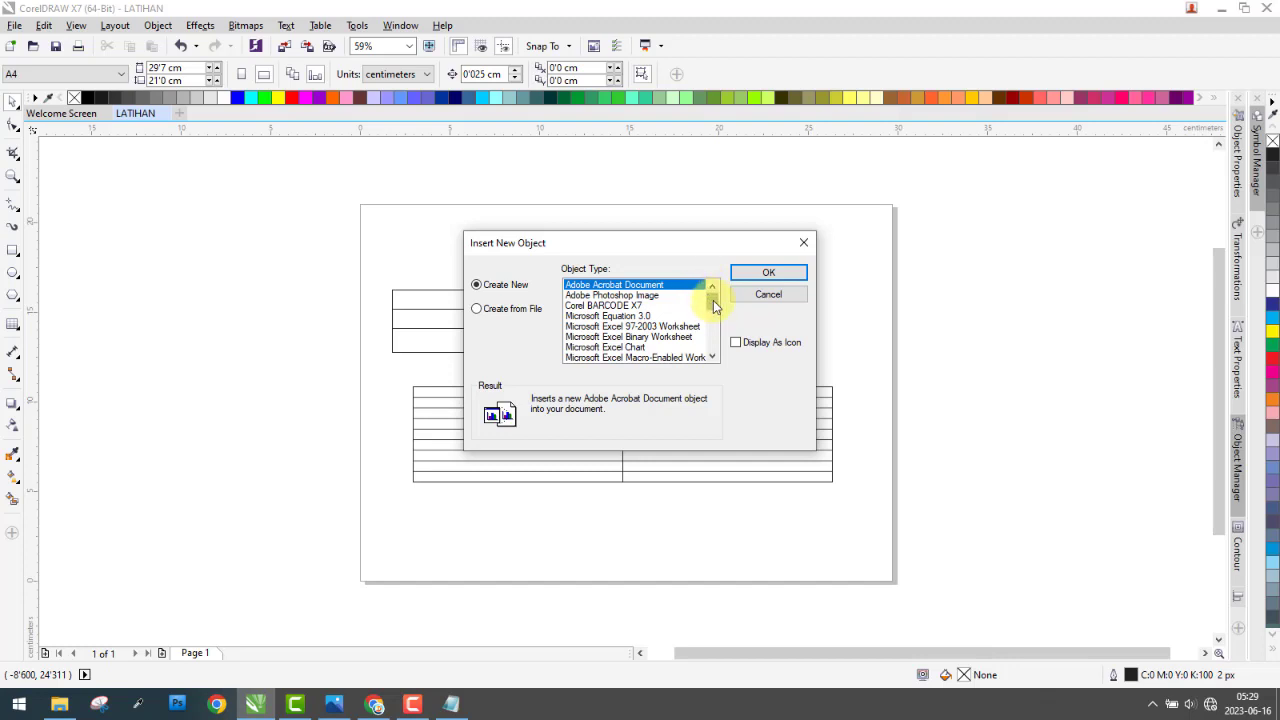
click(667, 327)
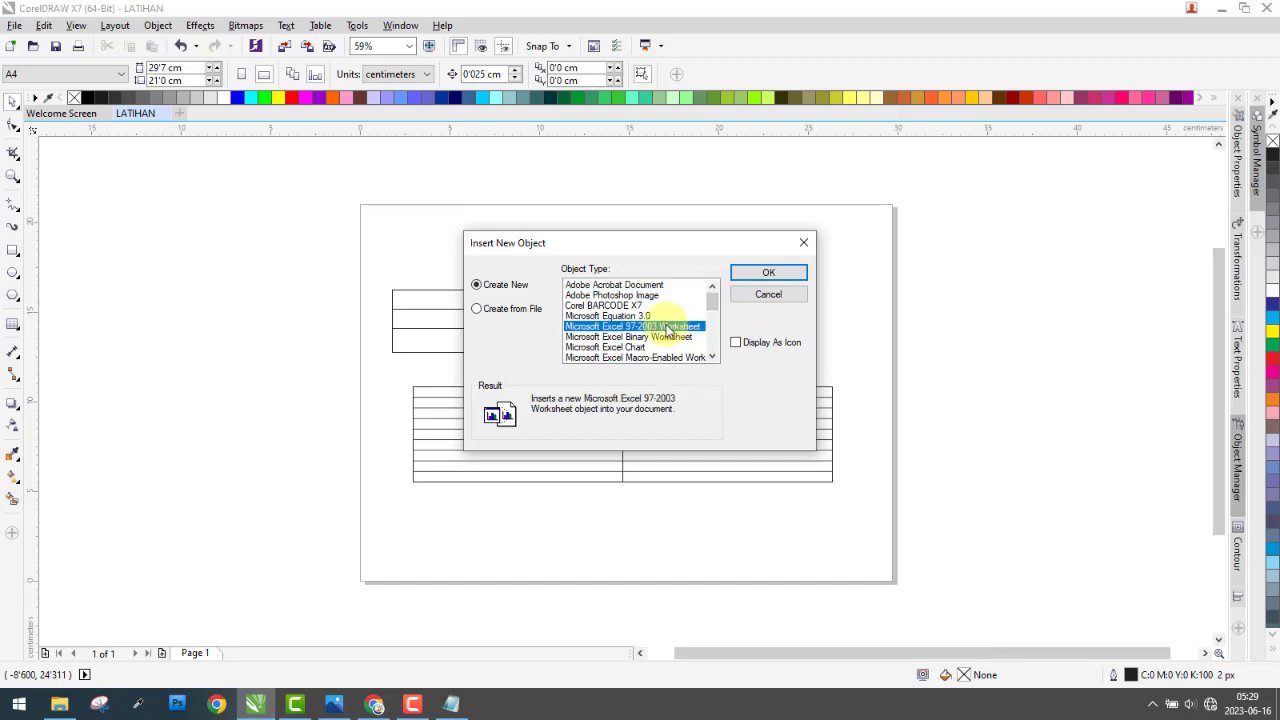
click(753, 273)
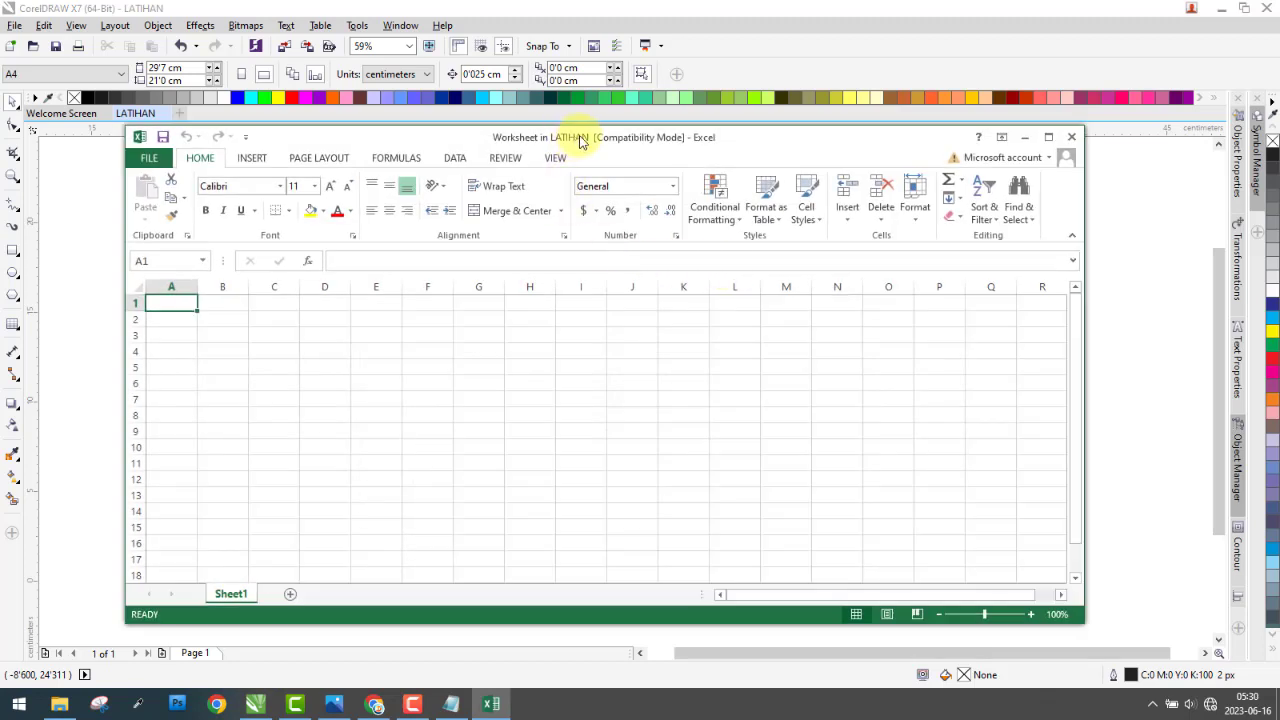
drag(583, 137, 611, 501)
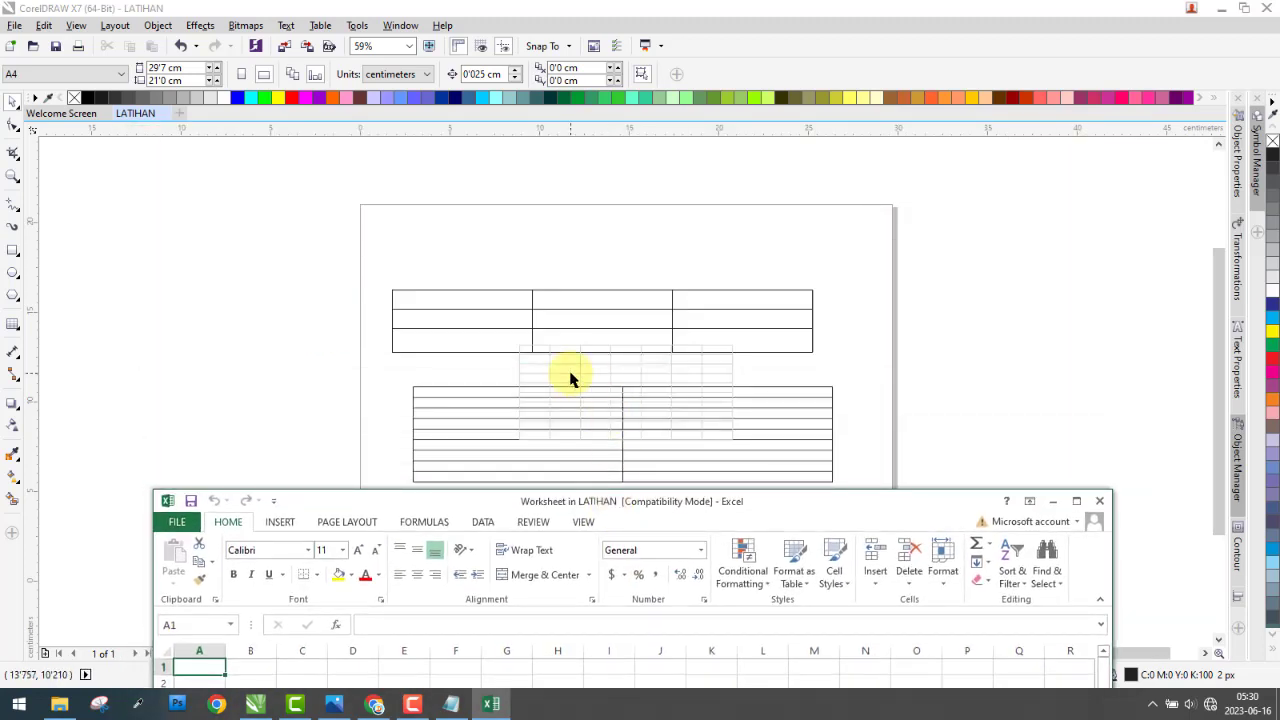
- Delete the rectangle grid and the drawn table, leaving only the worksheet object on the page
click(549, 291)
click(549, 289)
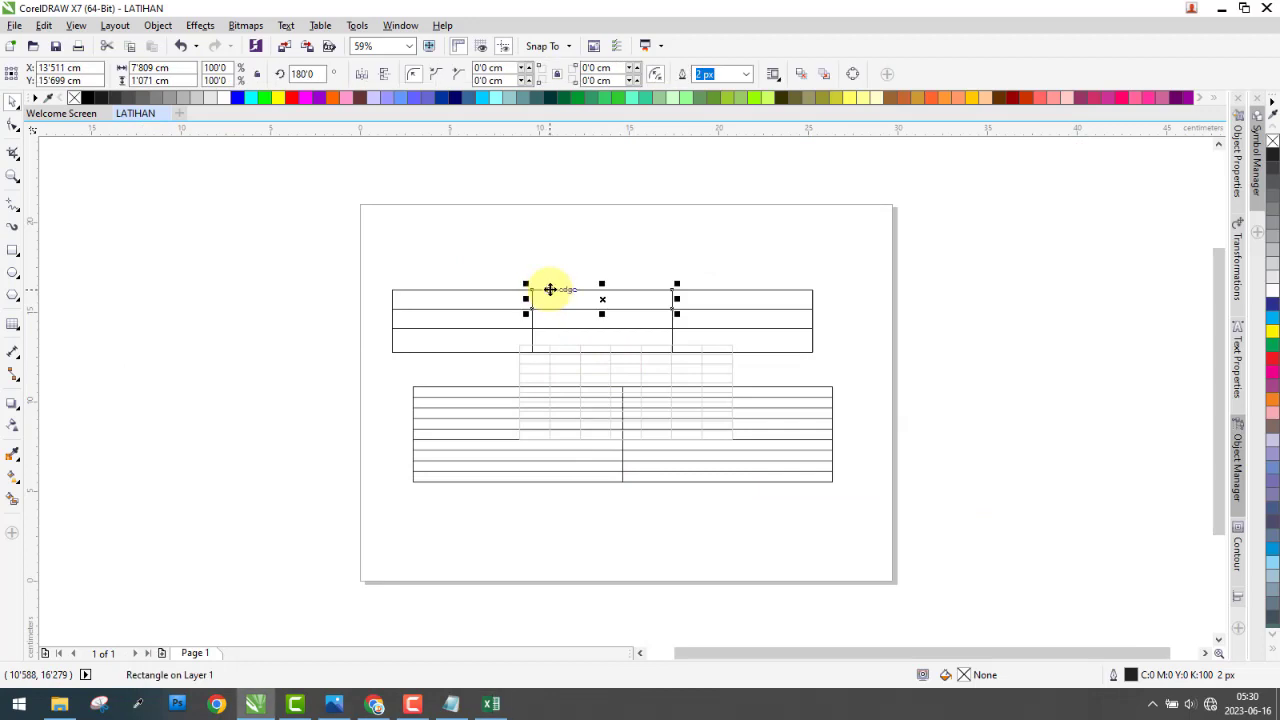
click(441, 305)
drag(327, 251, 894, 361)
key(Delete)
drag(317, 366, 990, 522)
key(Delete)
- Enlarge the worksheet object proportionally from its centre to about 27.5 × 12.4 cm
click(681, 368)
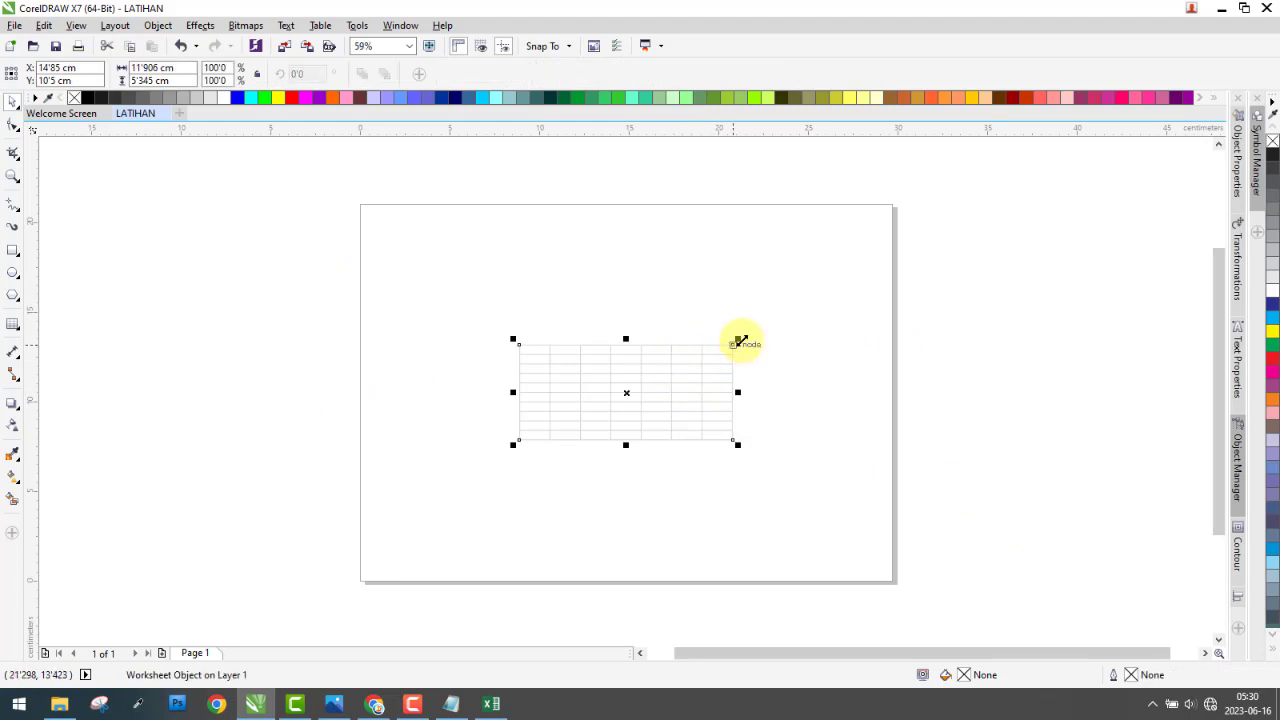
drag(738, 340, 883, 245)
click(980, 297)
click(851, 306)
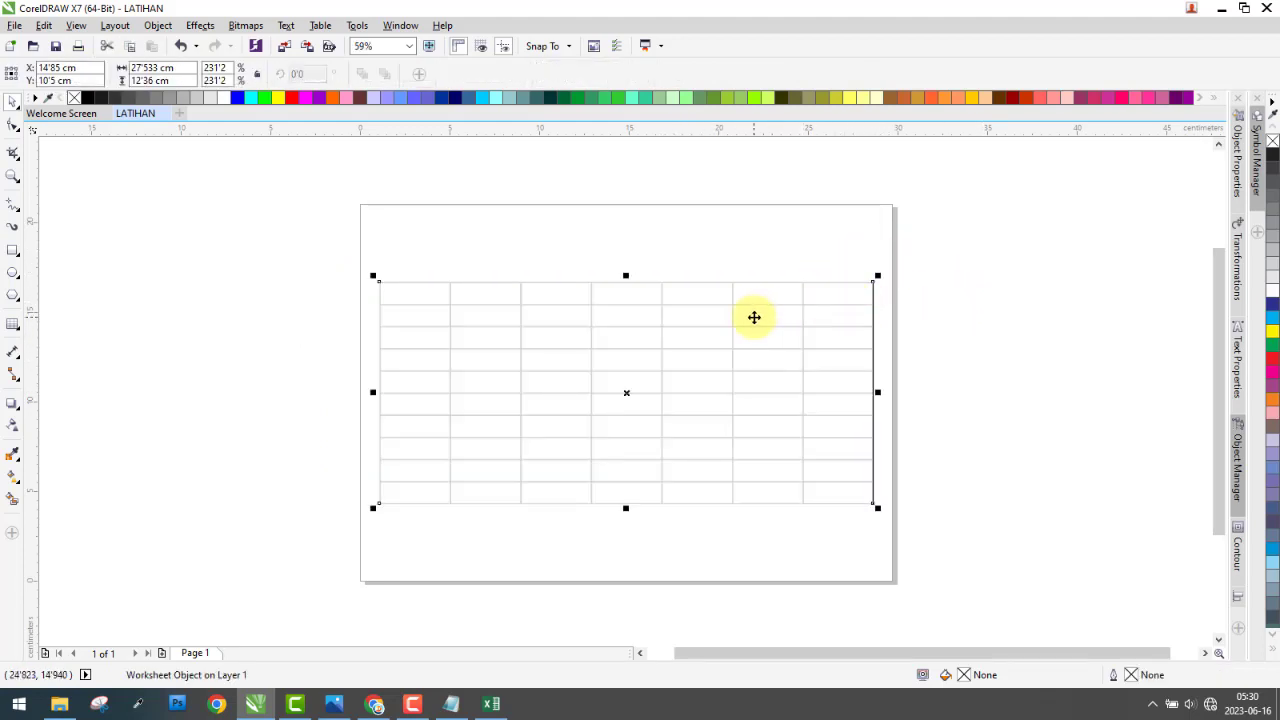
scroll(757, 323, up, 2)
scroll(733, 245, down, 4)
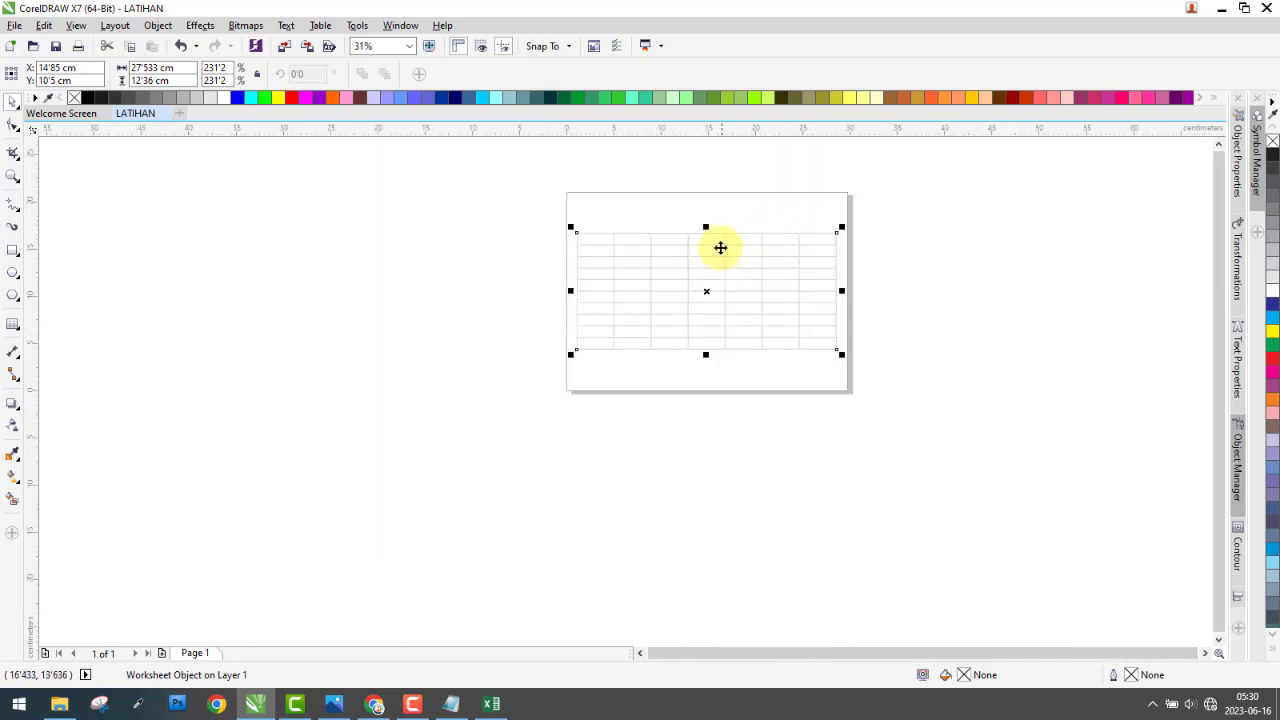
scroll(720, 249, up, 2)
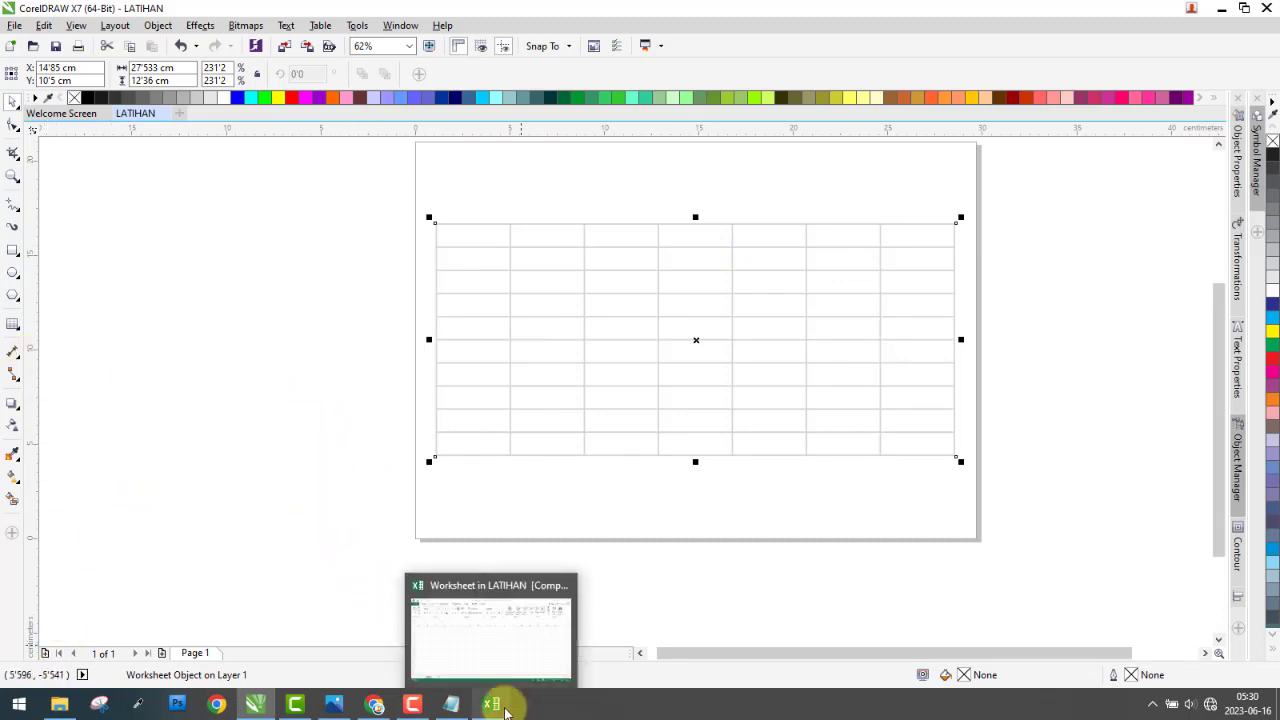
- Switch to the worksheet's Excel window, fill cells A1:E1 with yellow, and move the window clear of the object on the page
click(500, 704)
drag(557, 503, 586, 289)
click(430, 547)
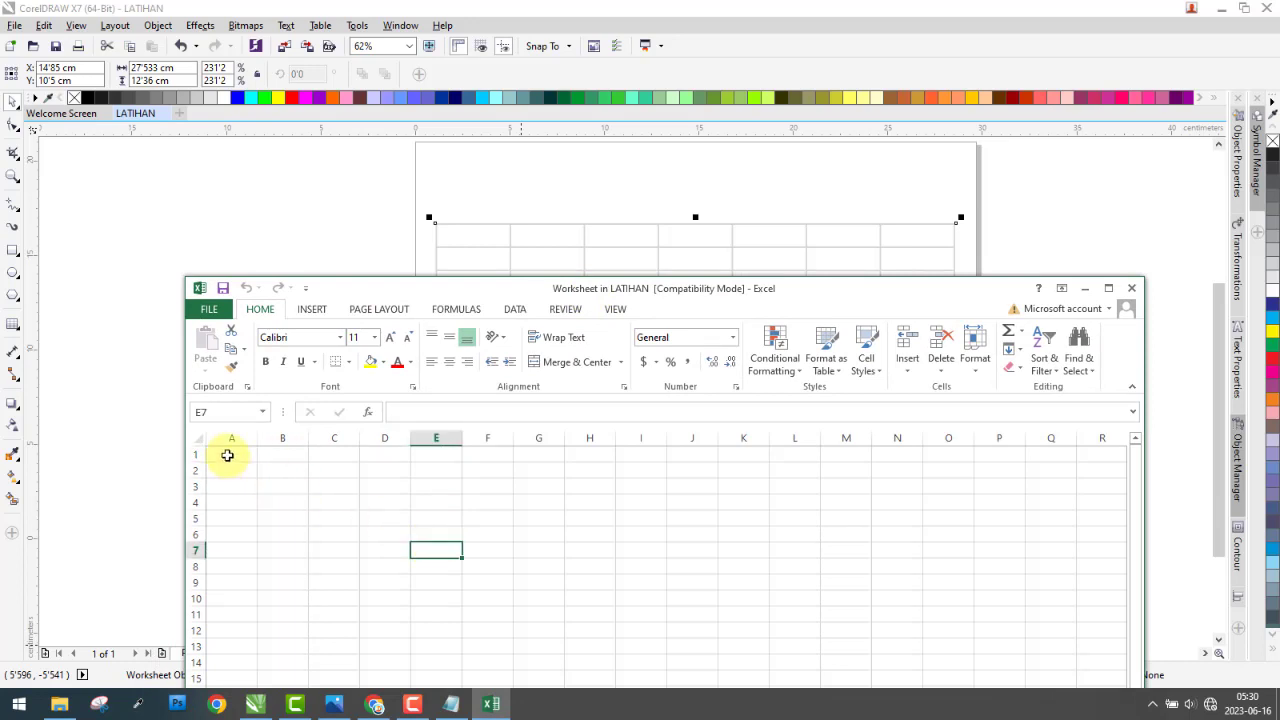
drag(226, 451, 432, 452)
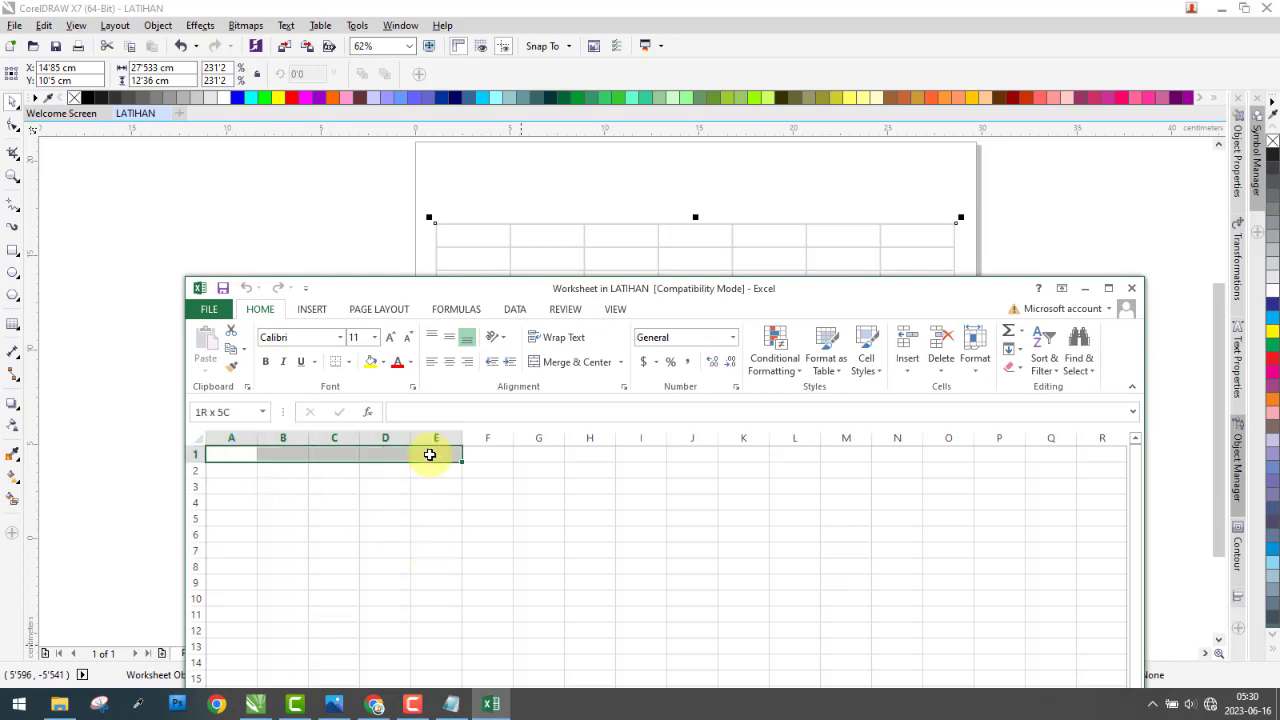
click(372, 368)
drag(603, 292, 717, 396)
click(571, 571)
- Fill cells A2:E5 of the worksheet with light blue
drag(313, 556, 491, 620)
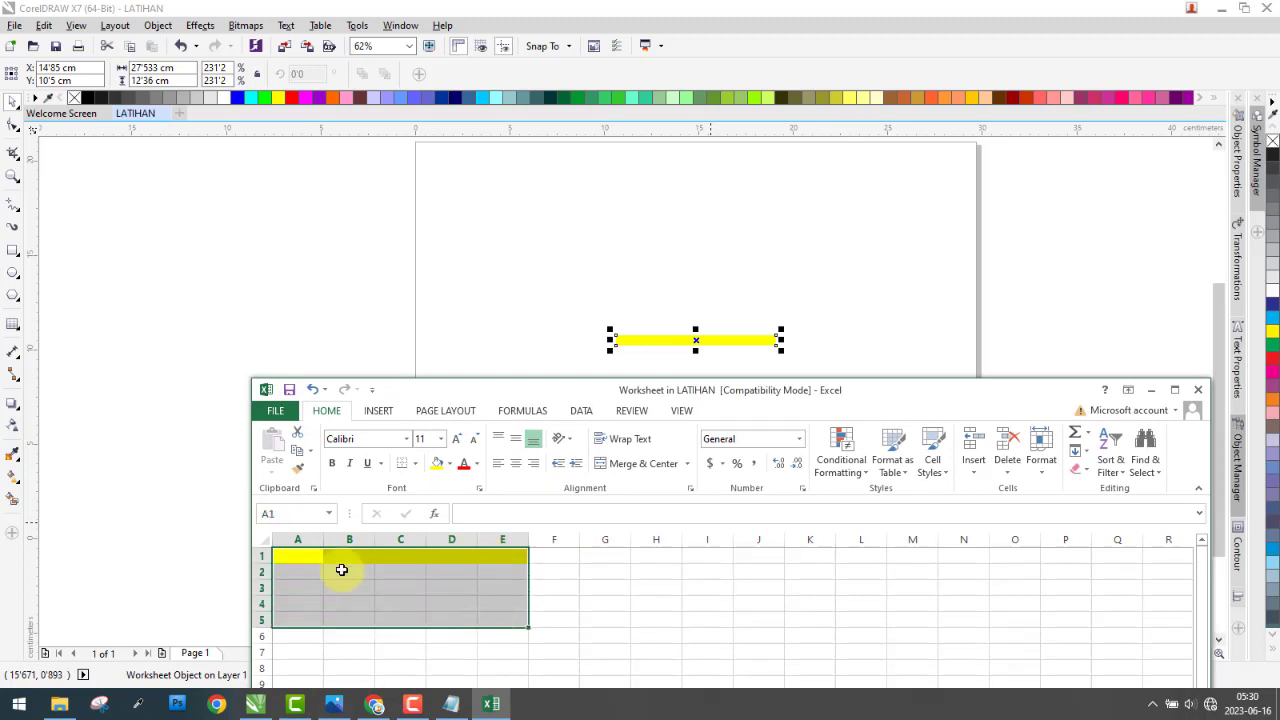
click(298, 573)
drag(313, 573, 503, 620)
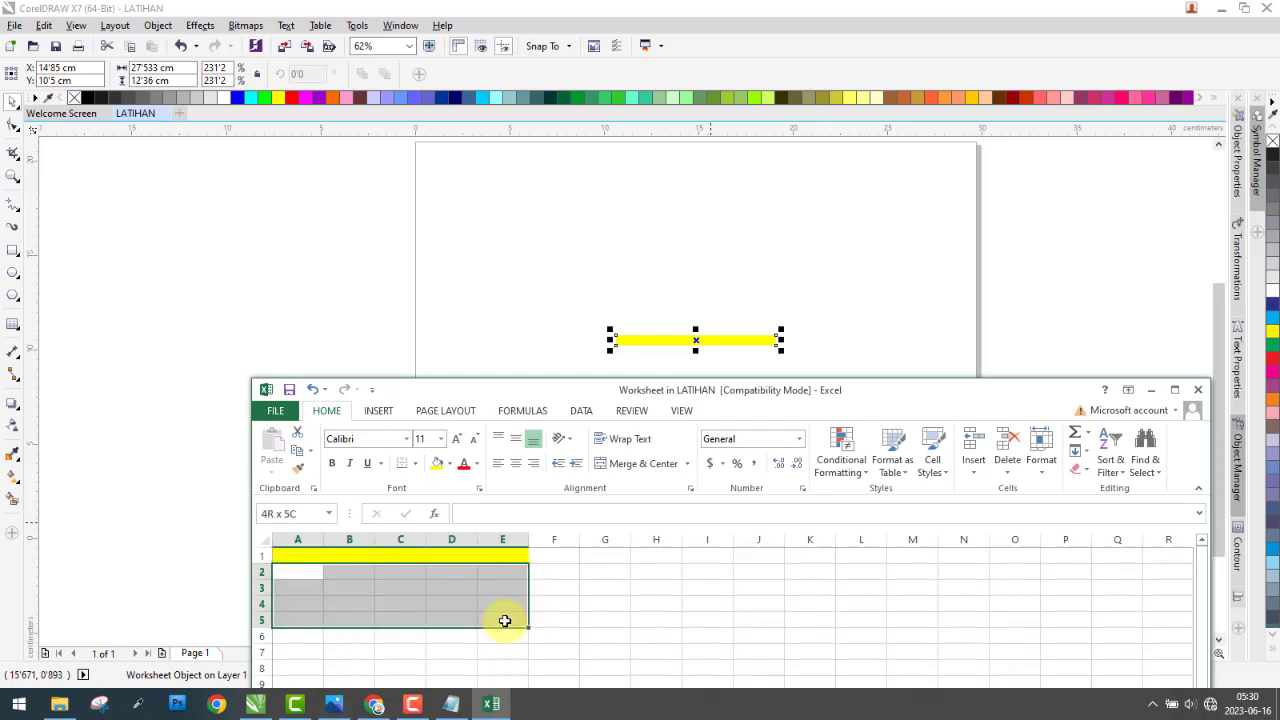
click(450, 465)
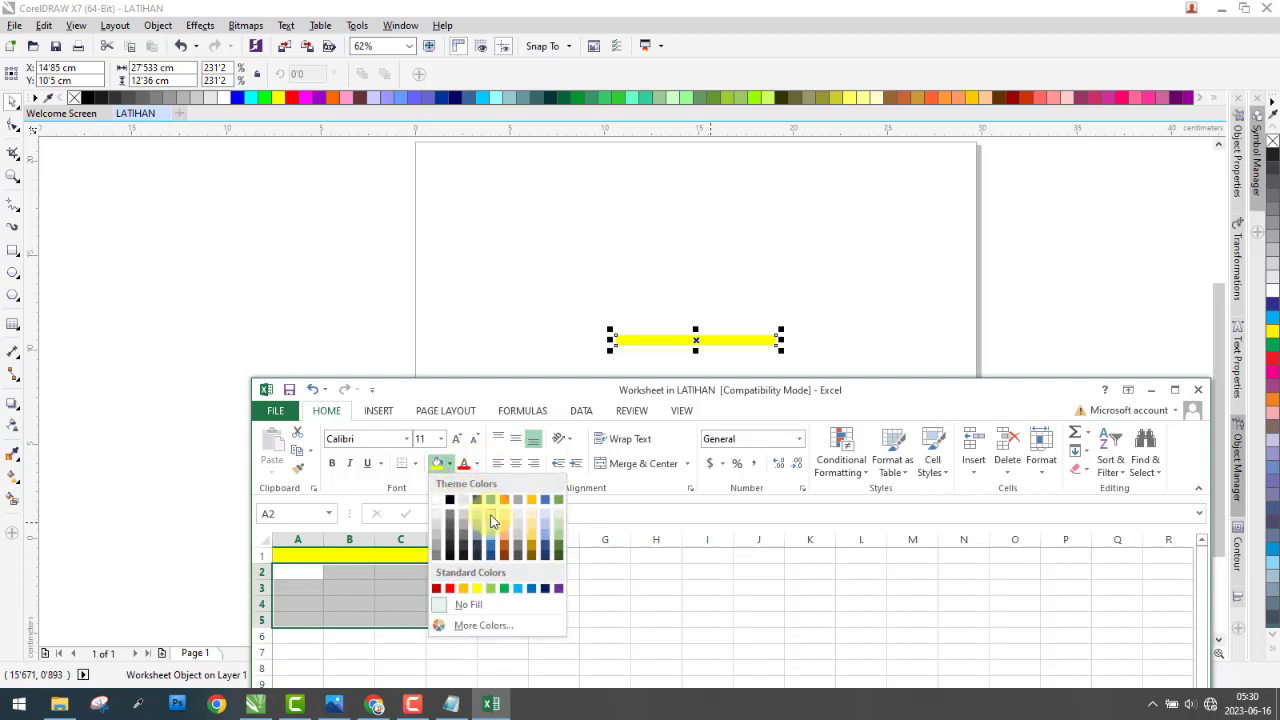
click(490, 520)
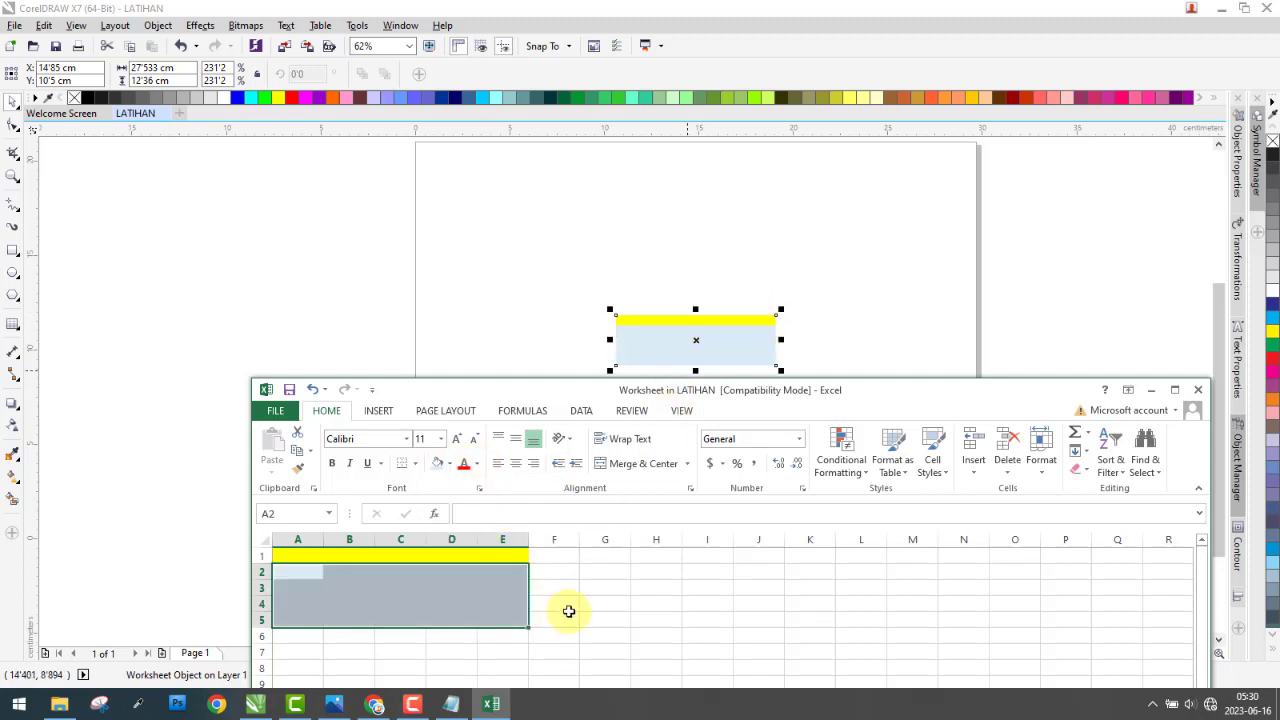
- Apply All Borders to cells A1:E5 of the worksheet
drag(522, 620, 287, 558)
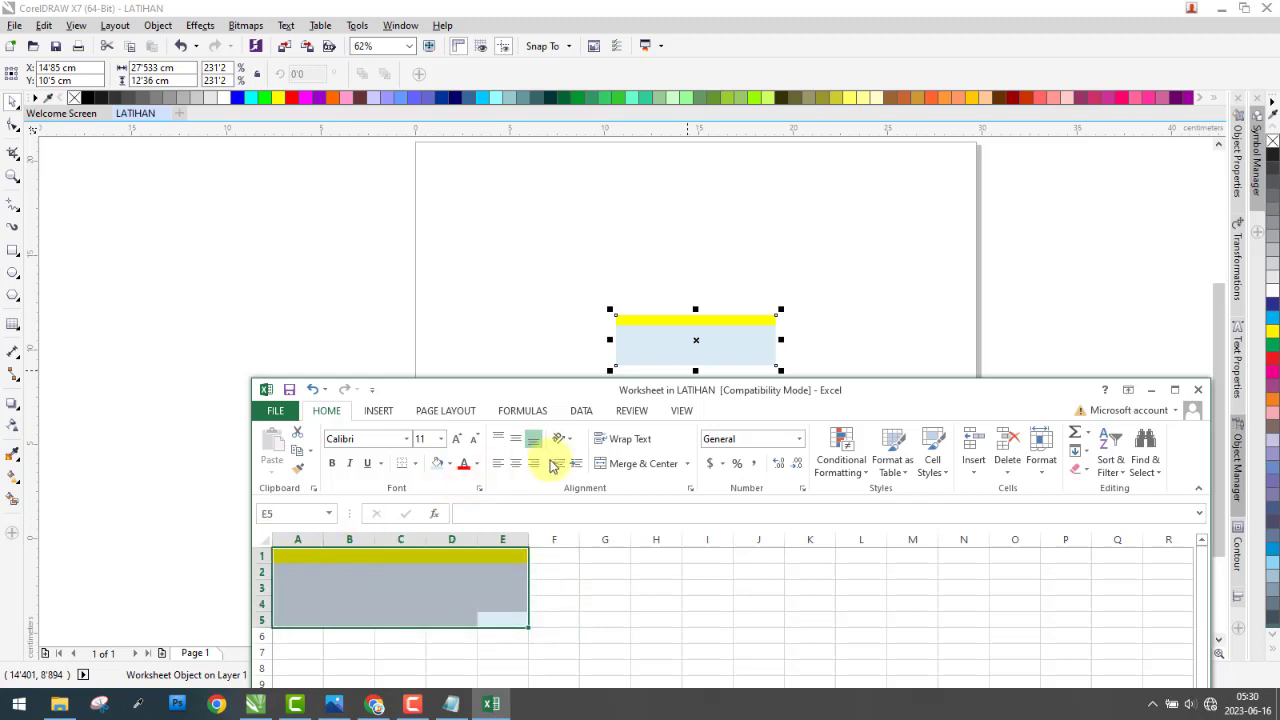
click(415, 463)
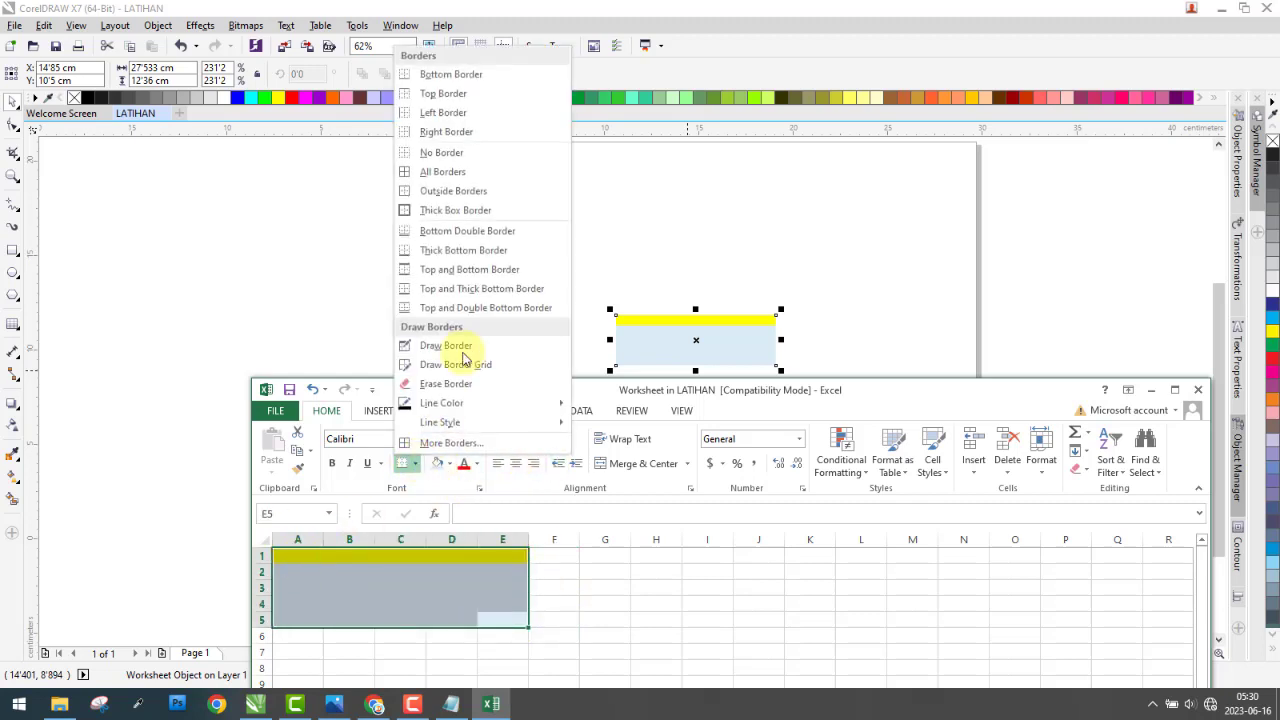
click(443, 174)
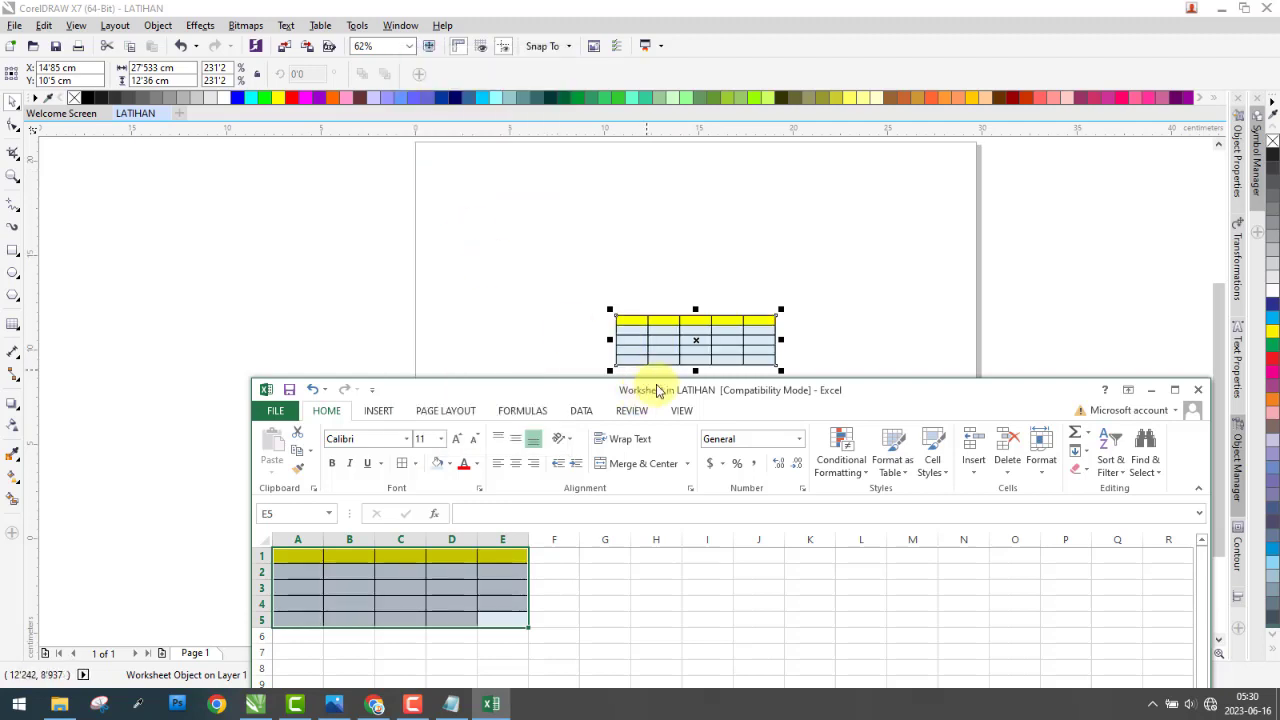
- Enlarge the worksheet object proportionally from its centre to about 27.2 × 8.6 cm
click(783, 309)
drag(783, 309, 955, 232)
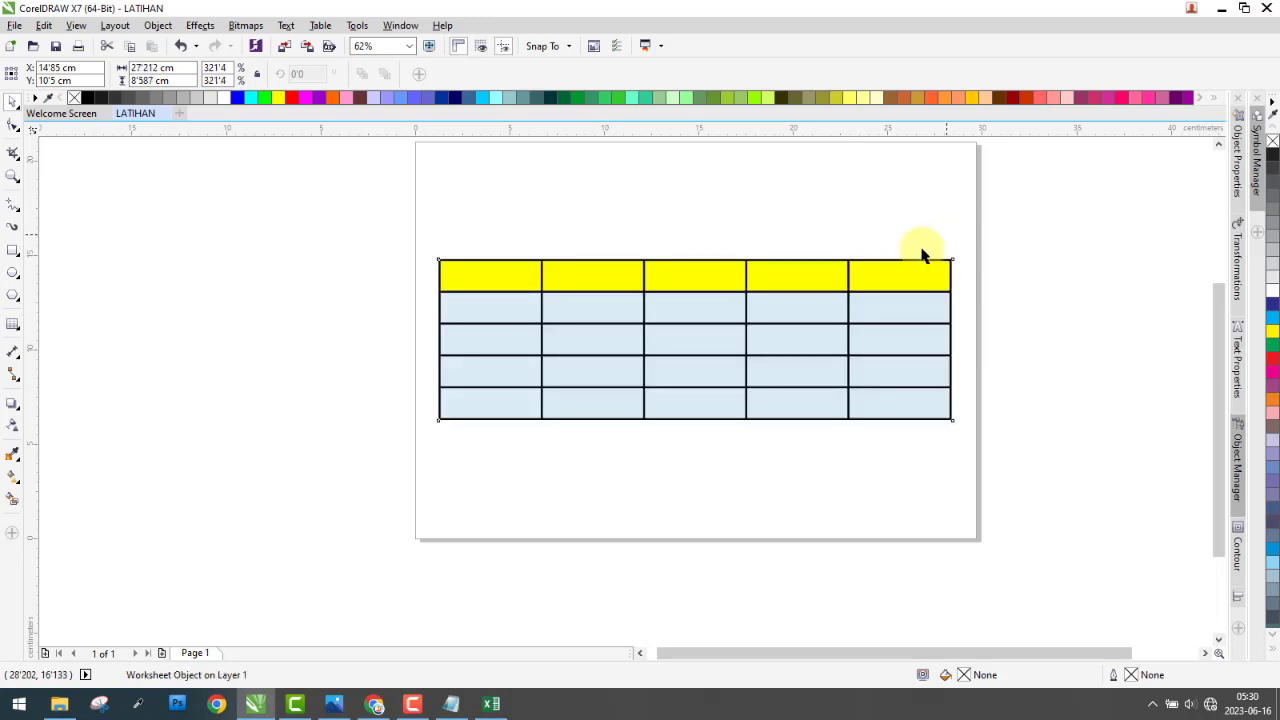
- Switch to the worksheet's Excel window and enter the headings NO in cell A1 and NAMA in cell B1
click(494, 705)
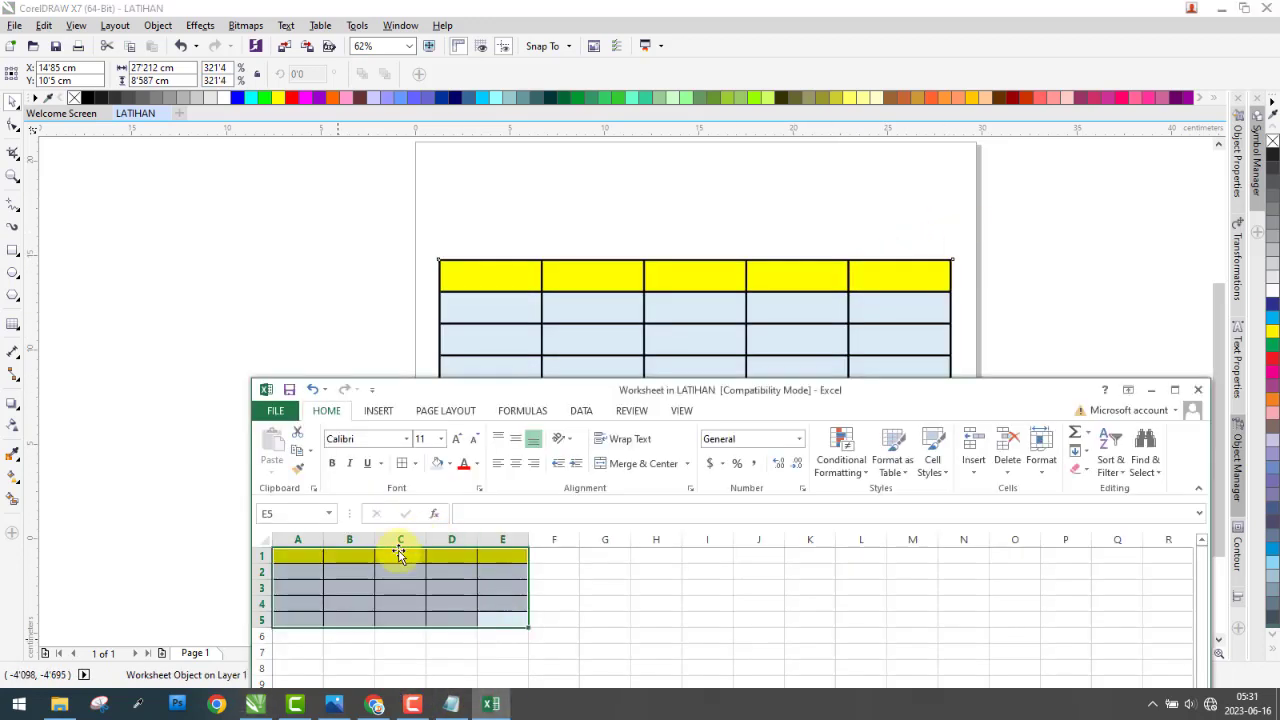
click(298, 553)
text(NO)
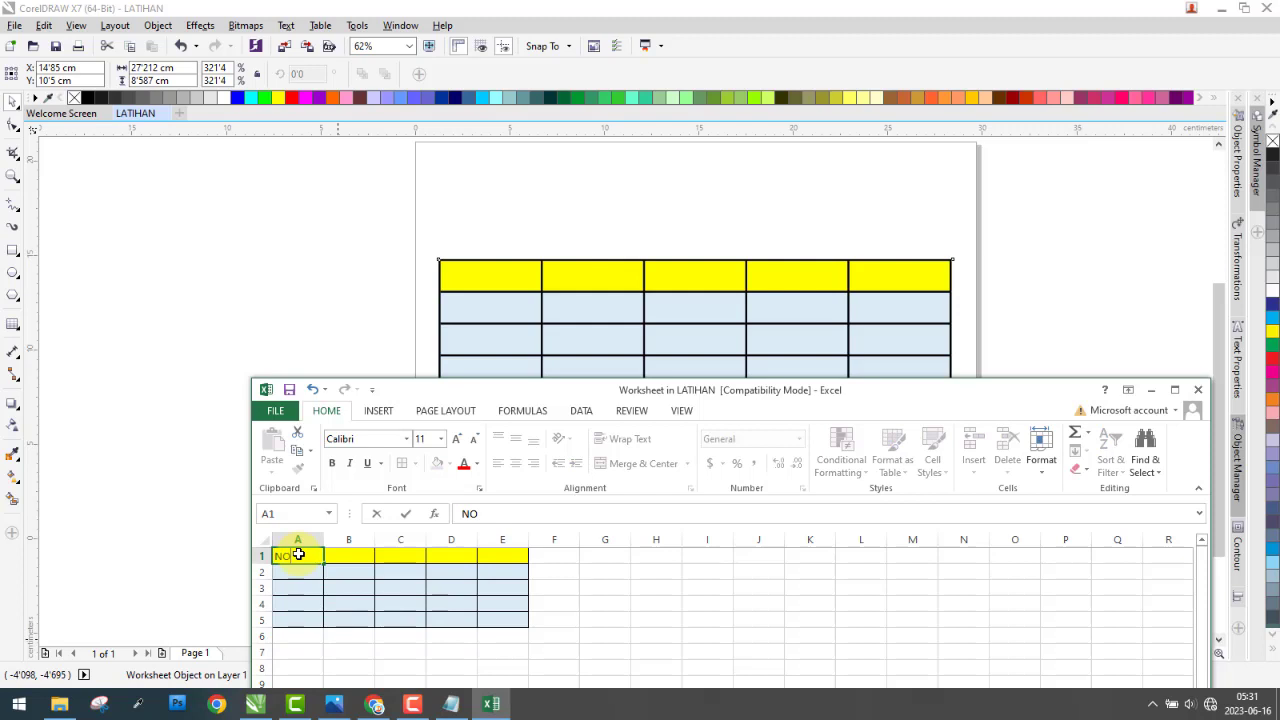
key(Tab)
text(NAM)
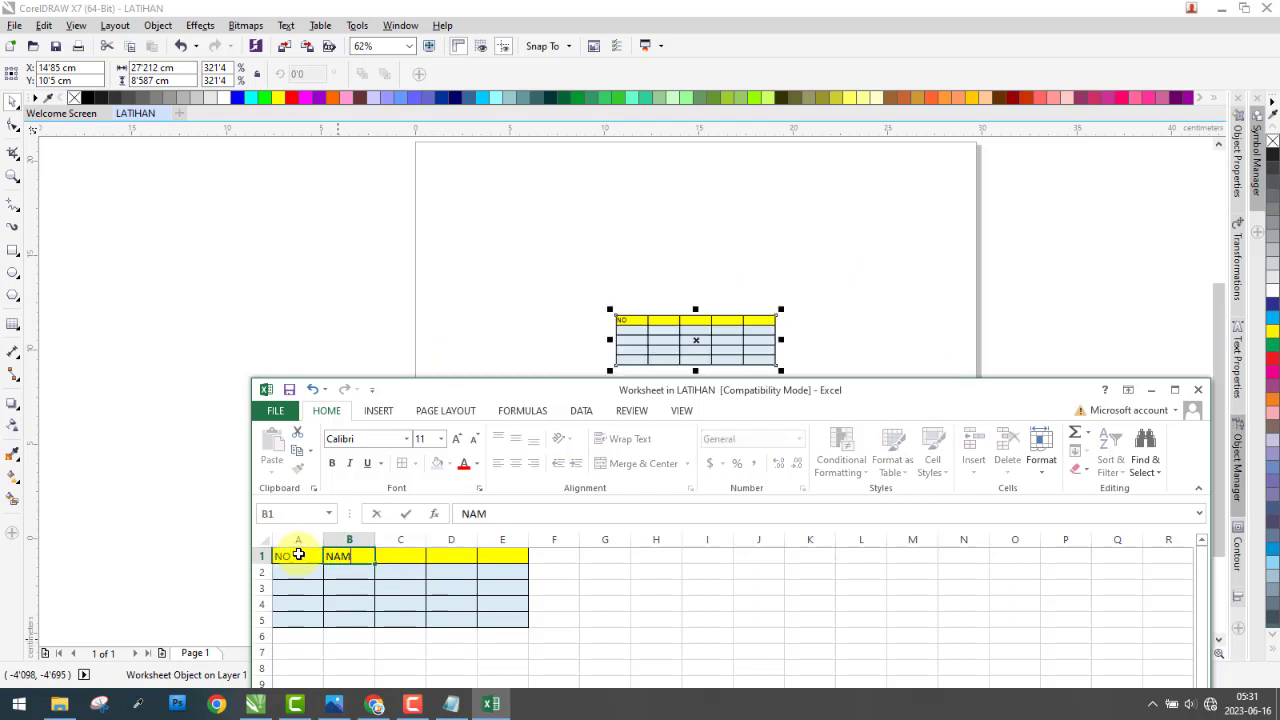
key(Tab)
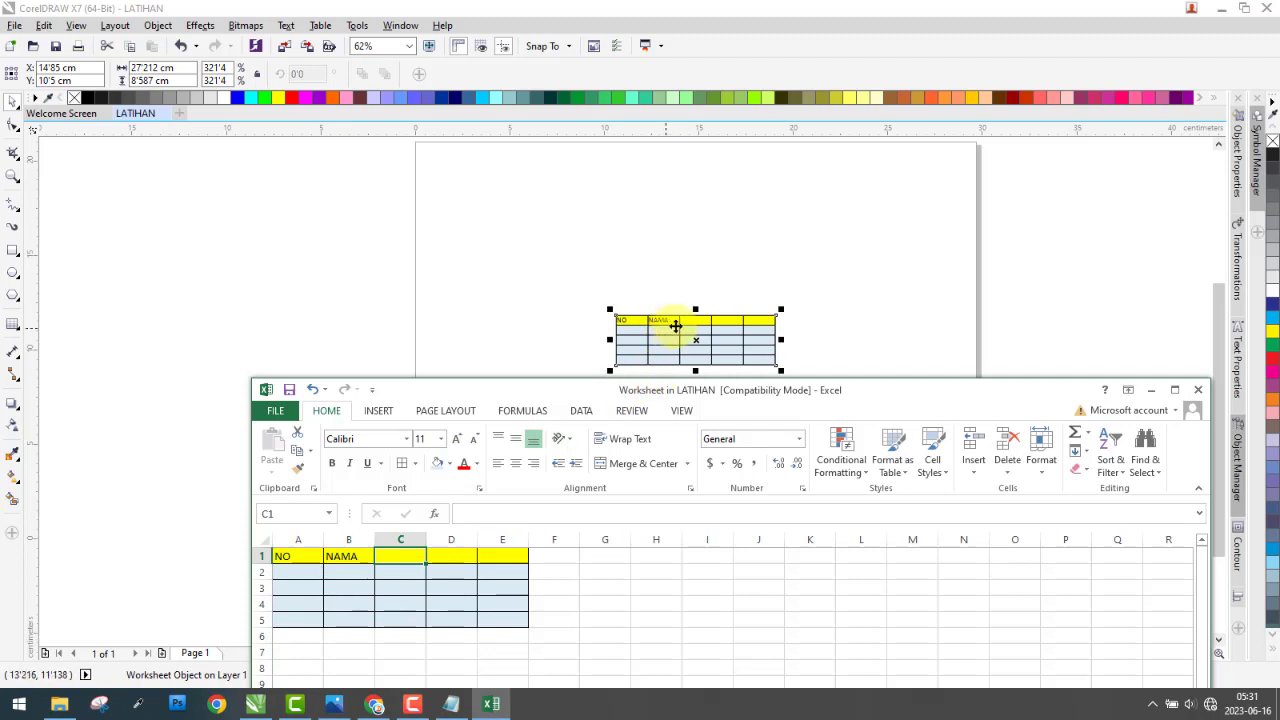
- Enter the headings JUARA, LOMBA and KET. in worksheet cells C1:E1 and close the Excel window
click(740, 334)
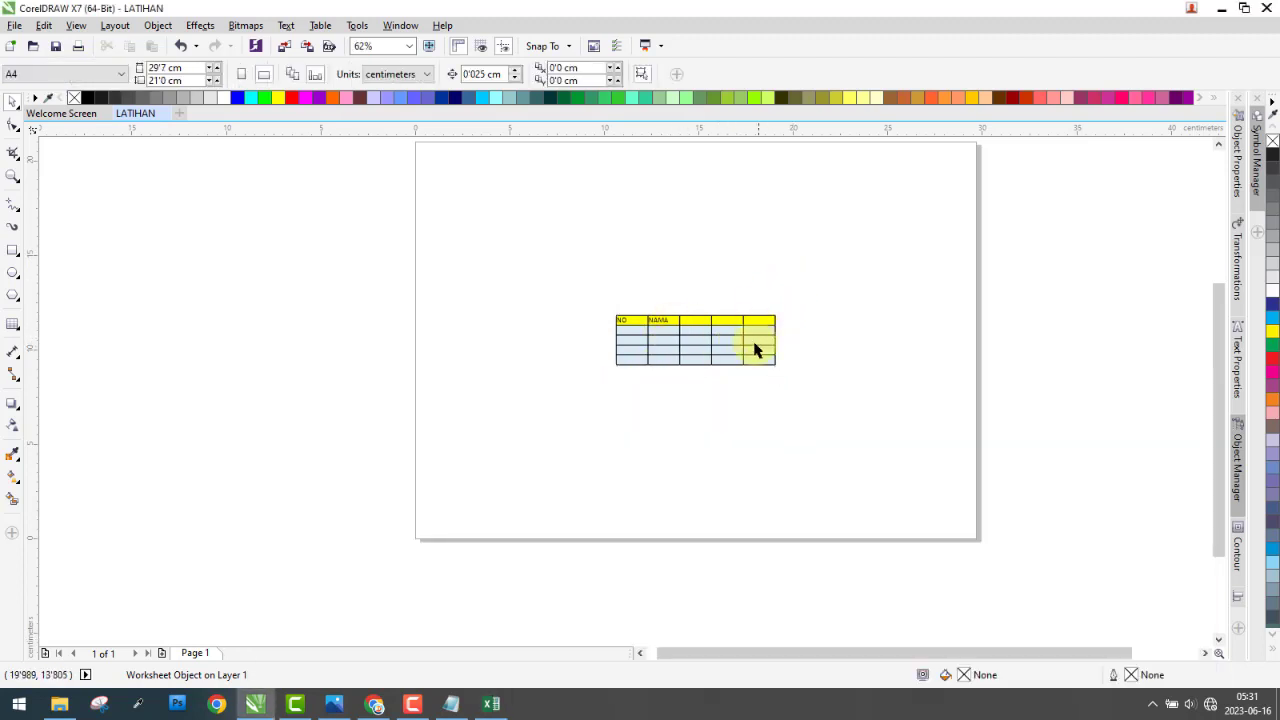
scroll(752, 342, up, 3)
click(500, 710)
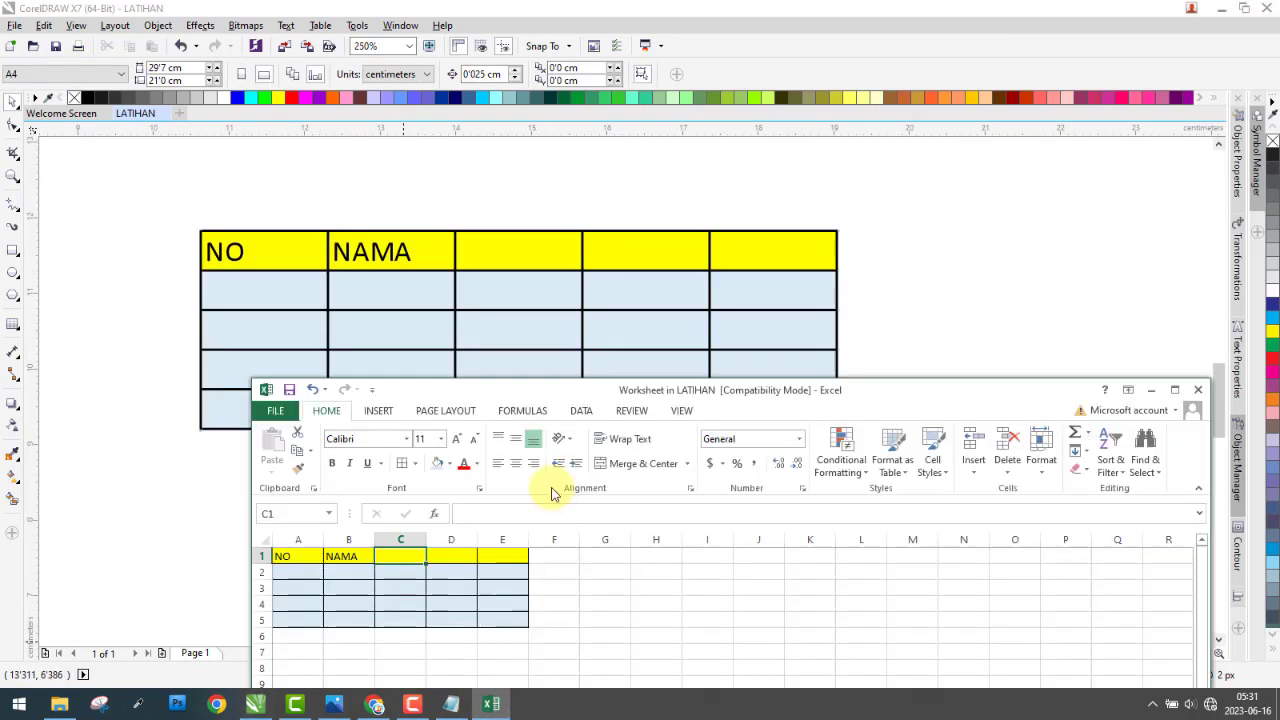
drag(571, 394, 589, 384)
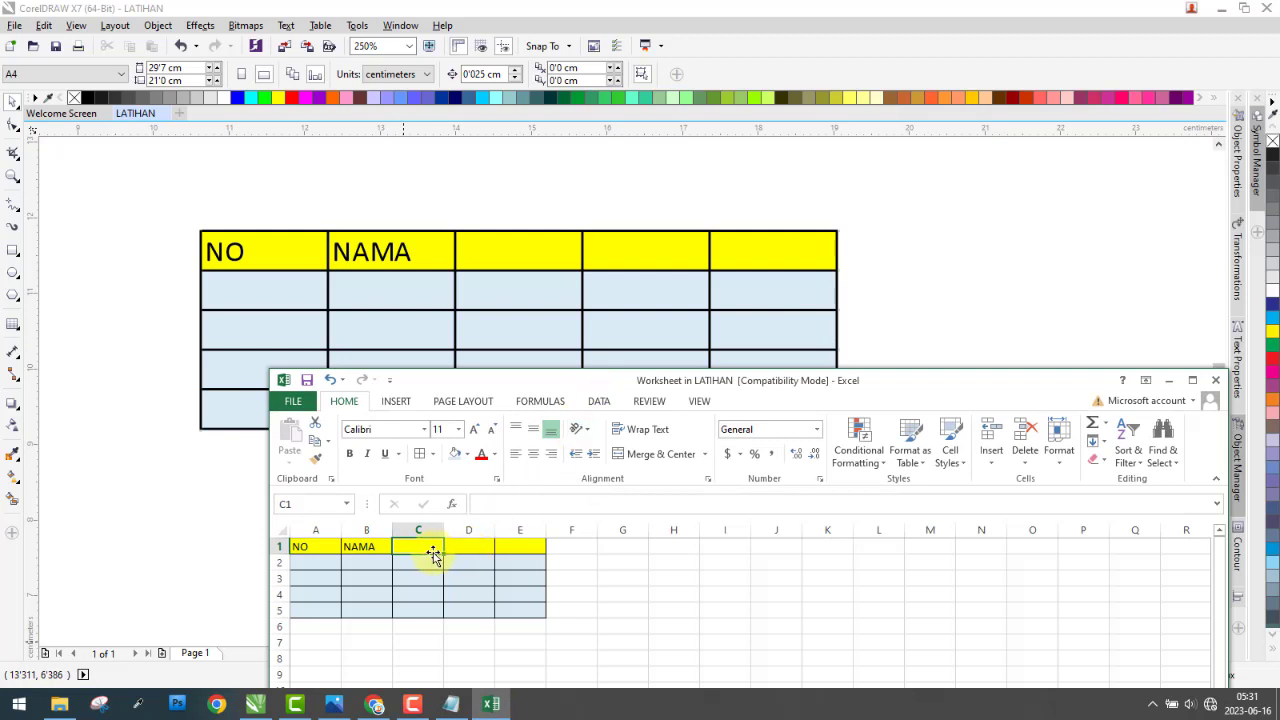
text(JUARA)
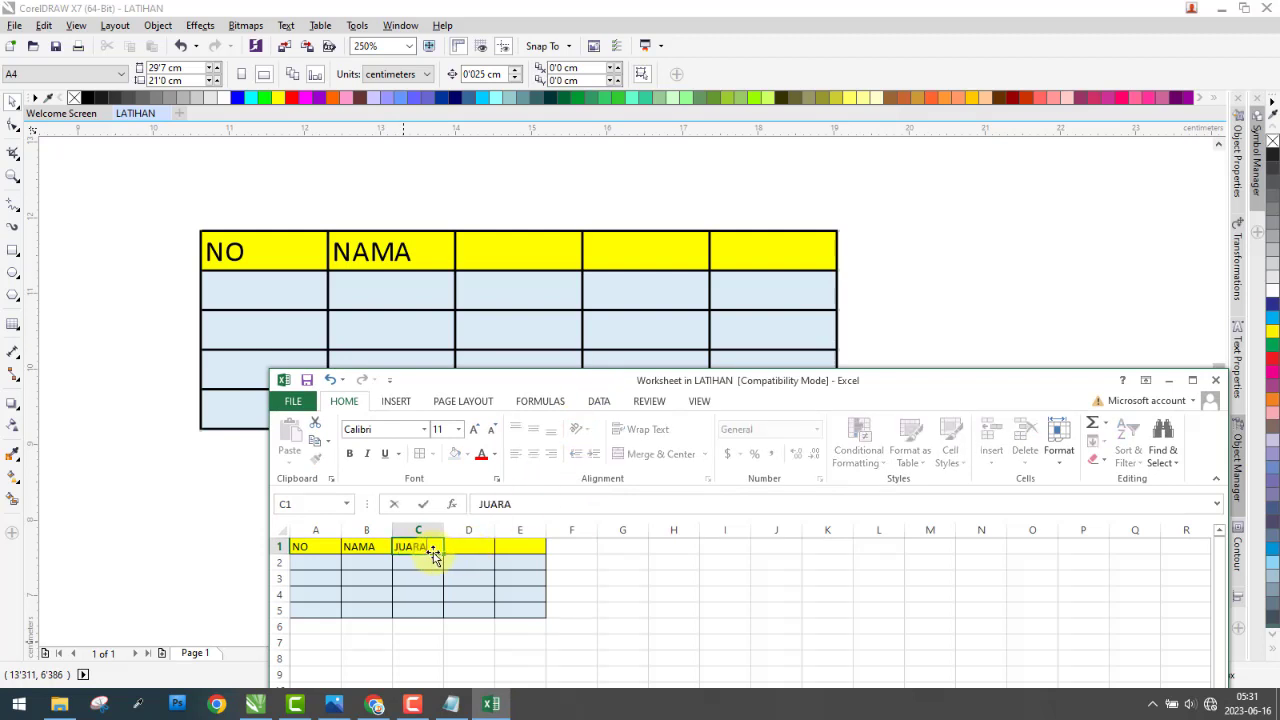
key(Tab)
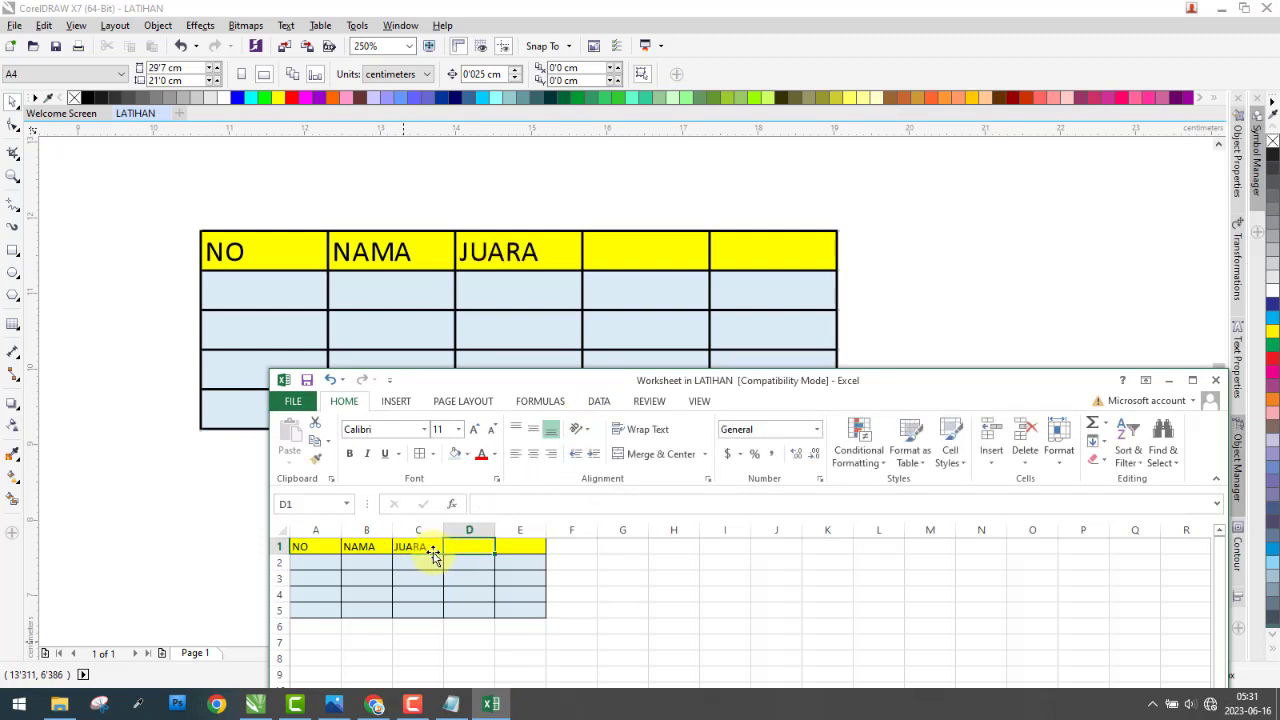
text(LOMBA)
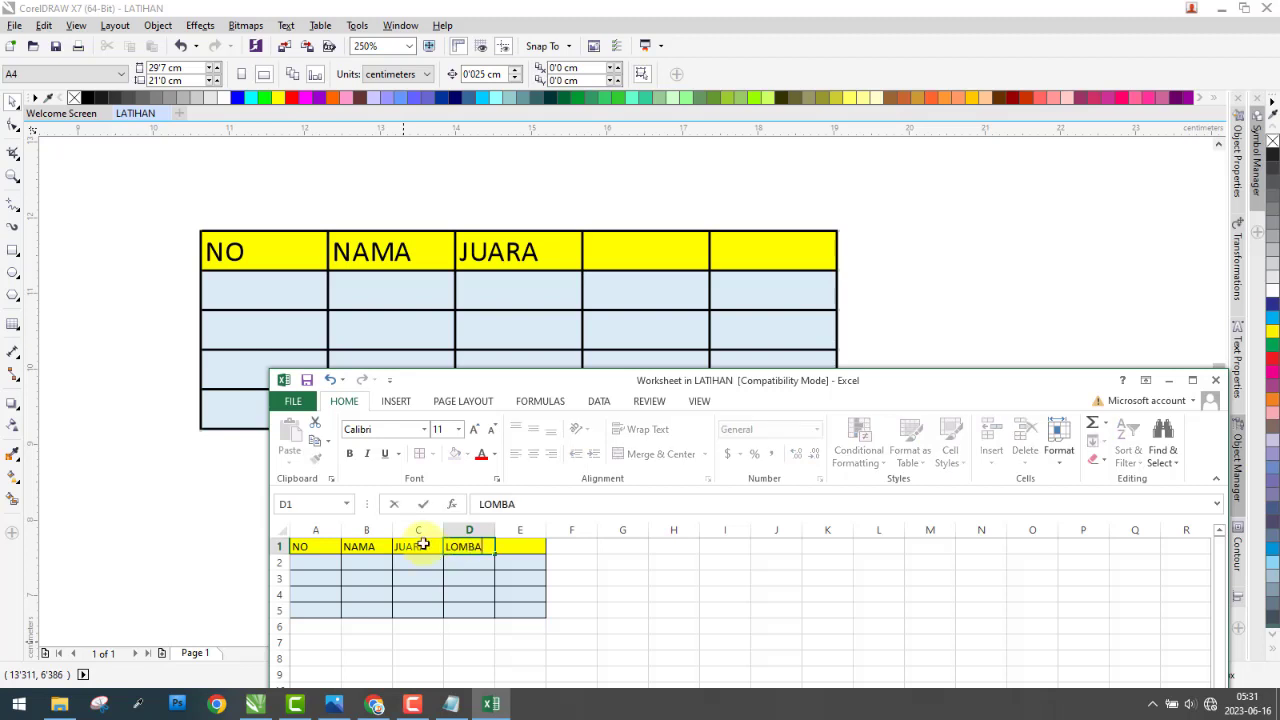
key(Tab)
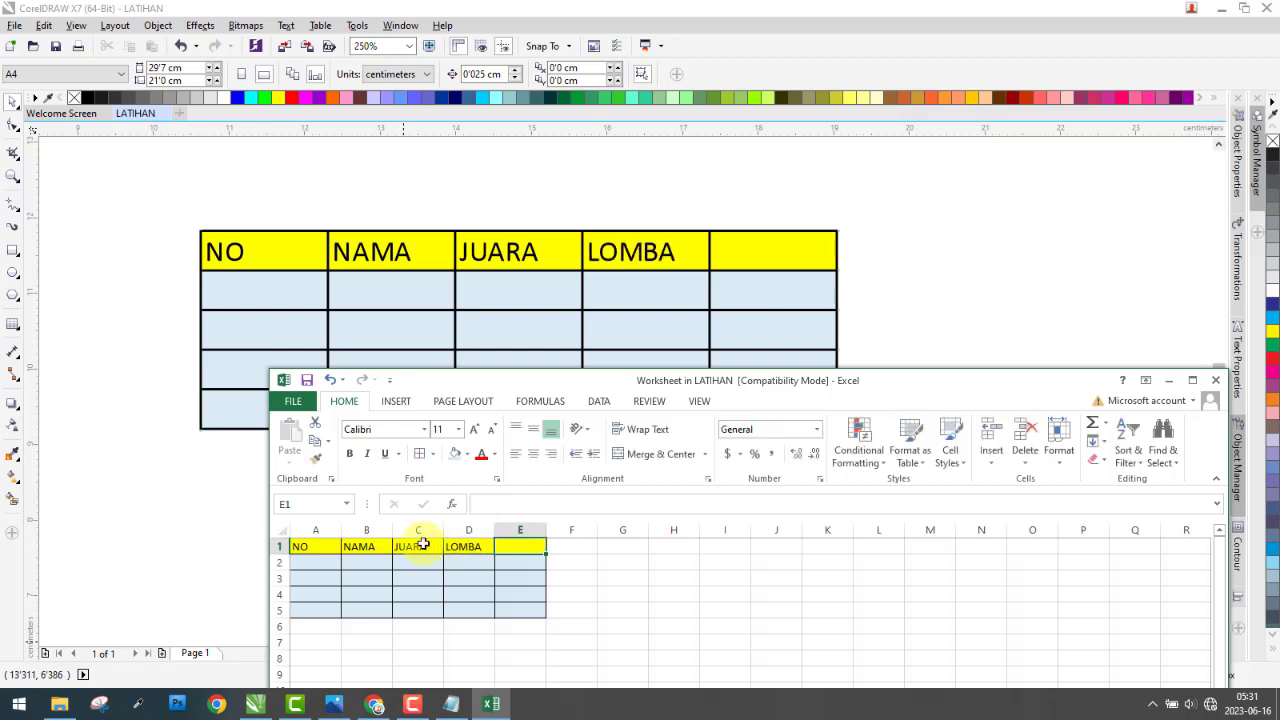
text(KET.)
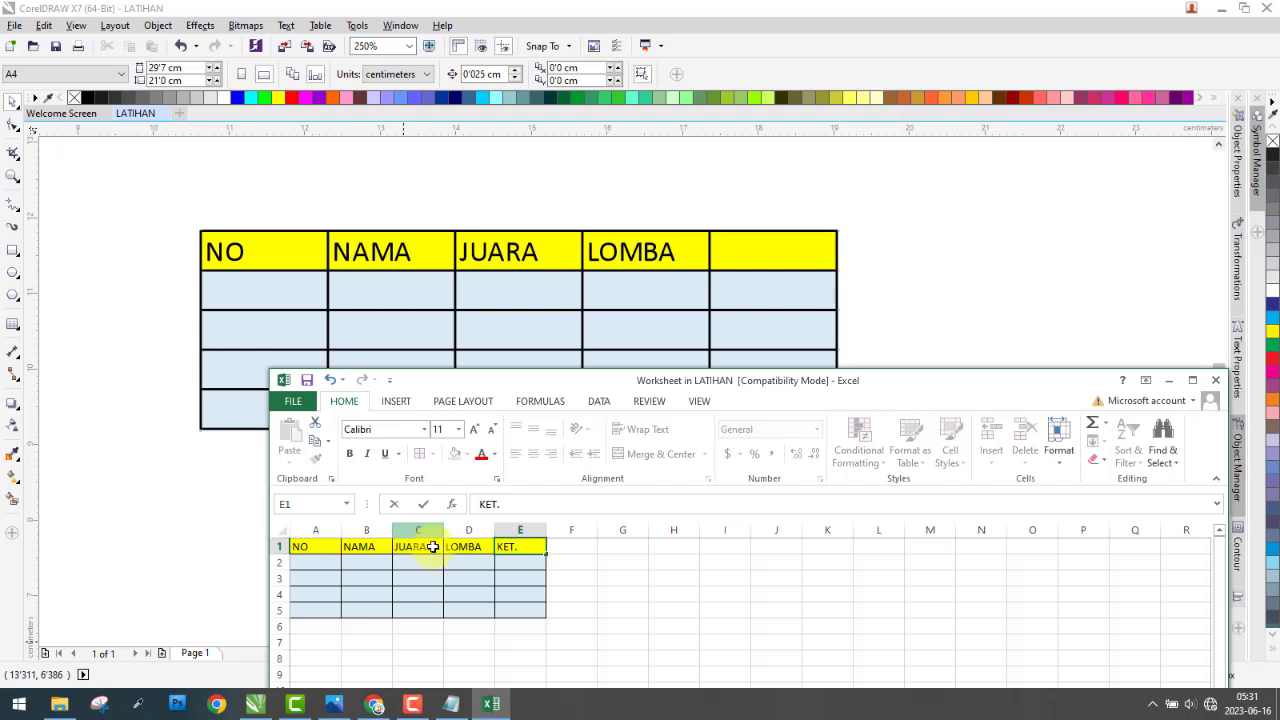
click(664, 597)
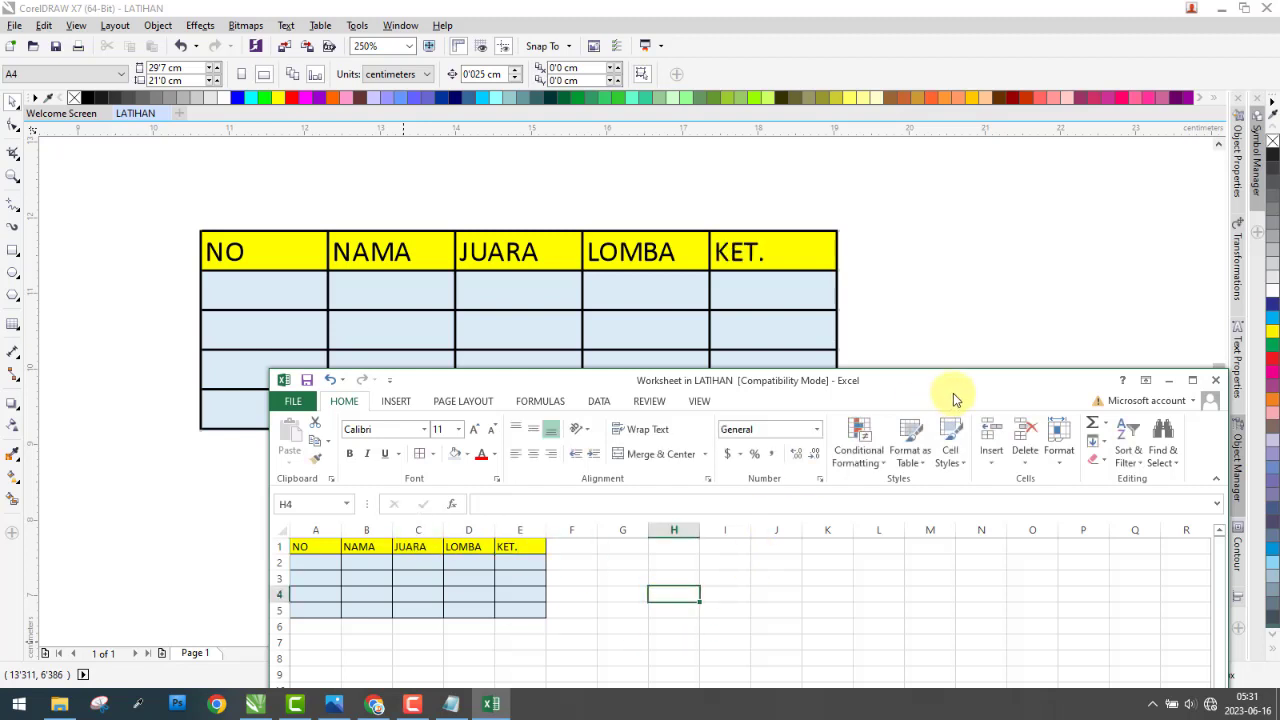
drag(953, 393, 852, 393)
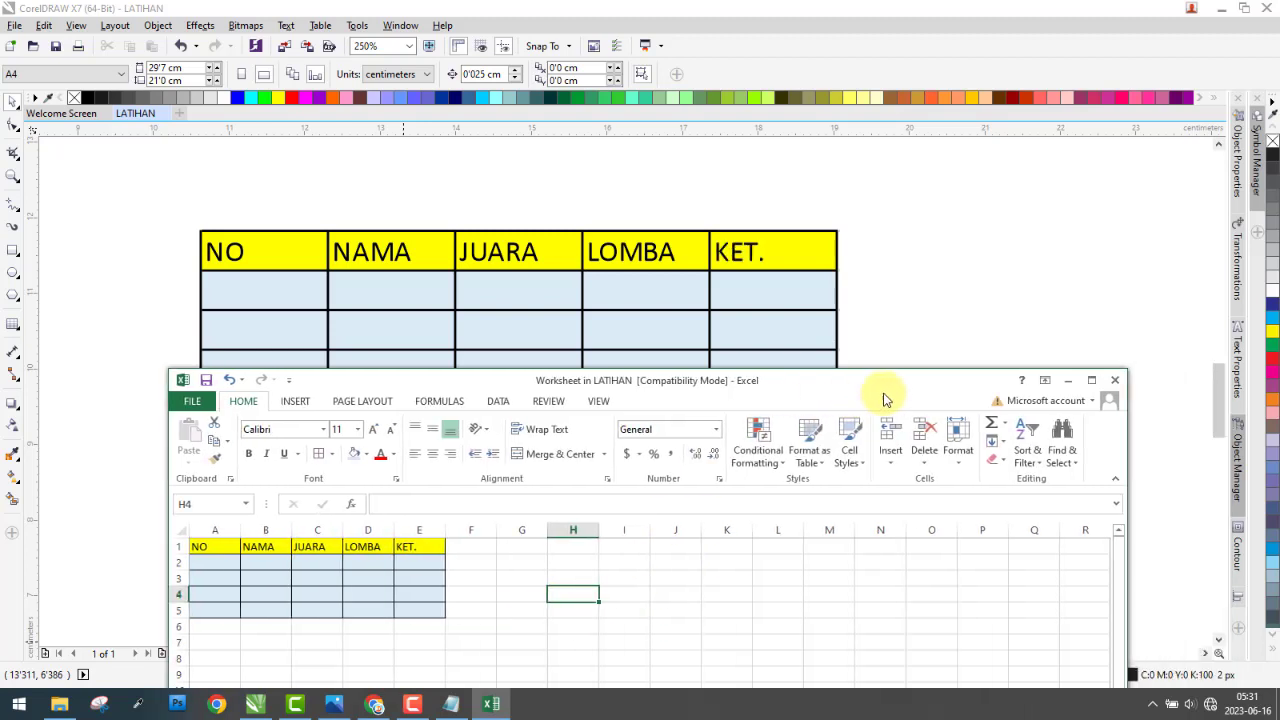
click(1116, 382)
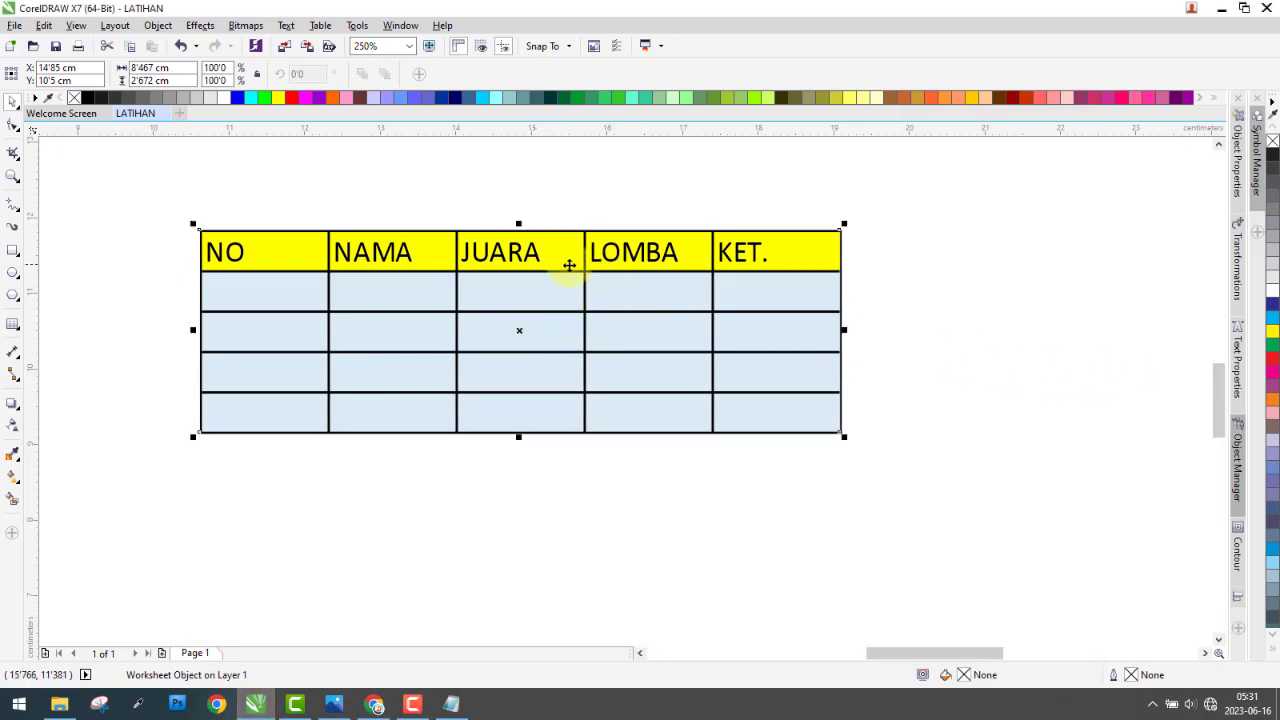
- Reopen the worksheet object from the page for editing in Excel, close it again and deselect the object
right_click(576, 254)
mouse_move(630, 265)
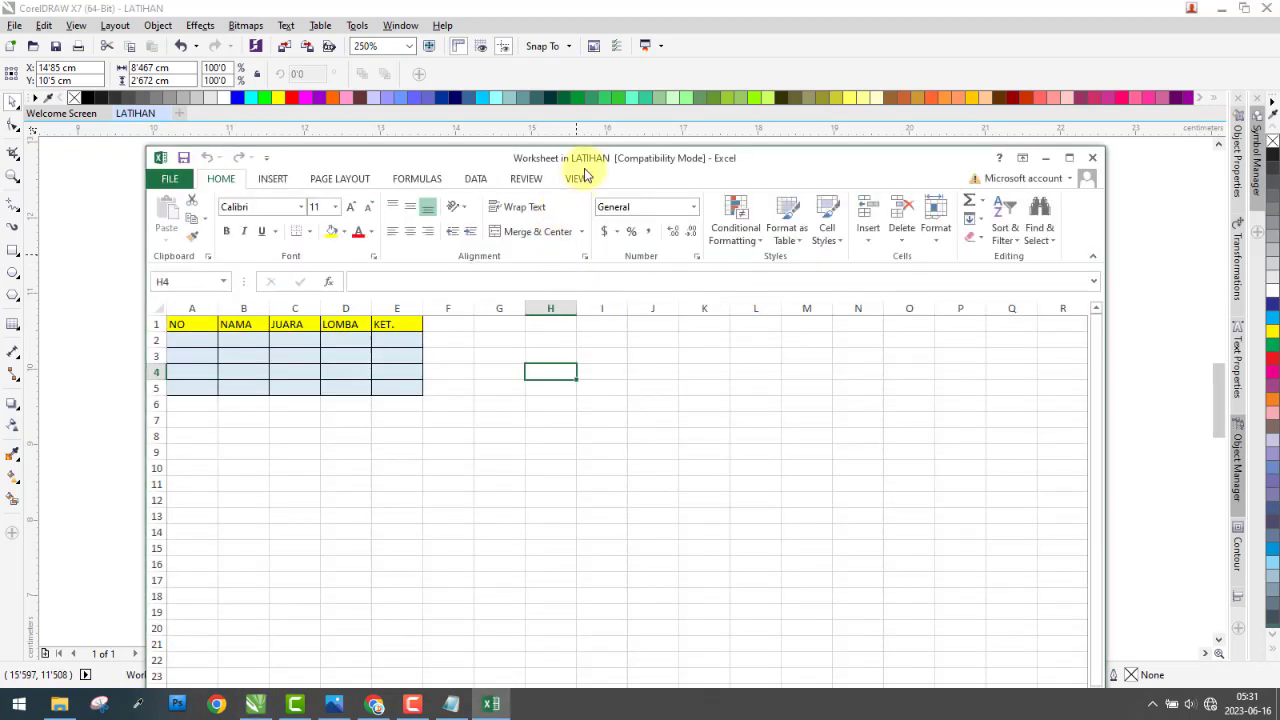
drag(589, 159, 708, 417)
click(556, 602)
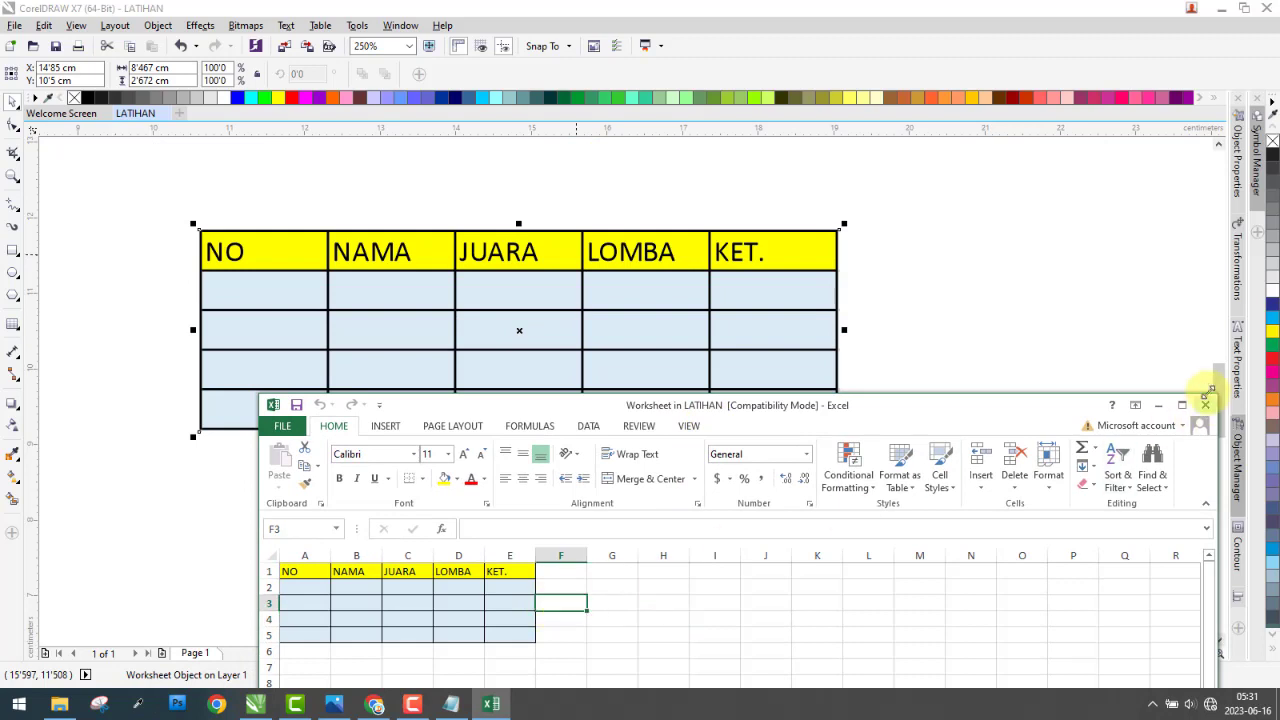
click(1208, 407)
click(946, 277)
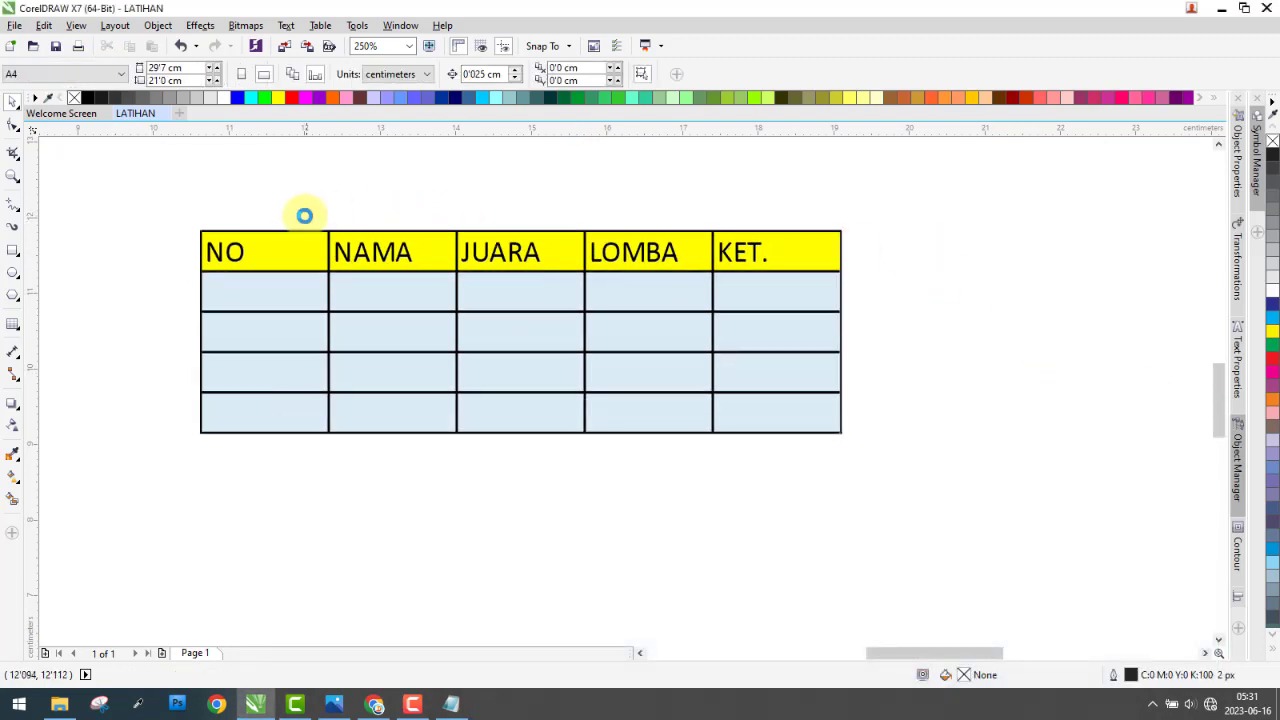
- Check whether the Links command is available with nothing selected and with the worksheet object selected
scroll(303, 214, down, 3)
click(158, 26)
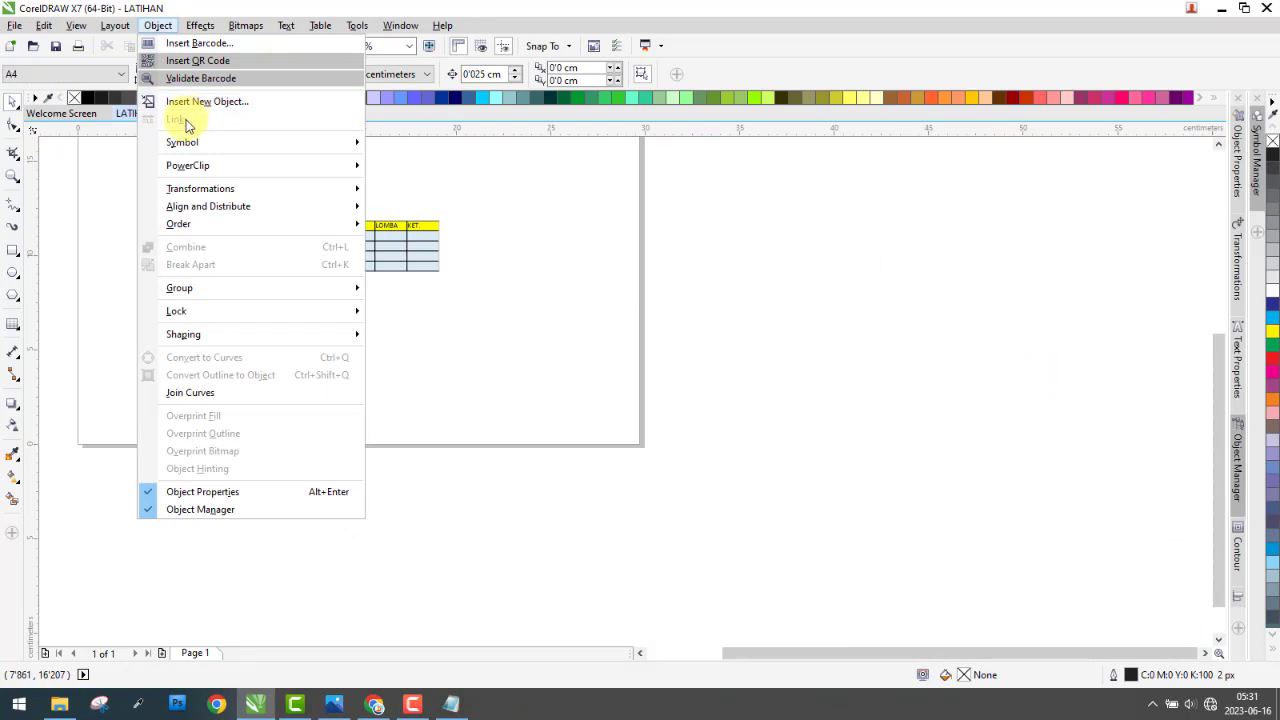
click(526, 194)
scroll(280, 223, up, 3)
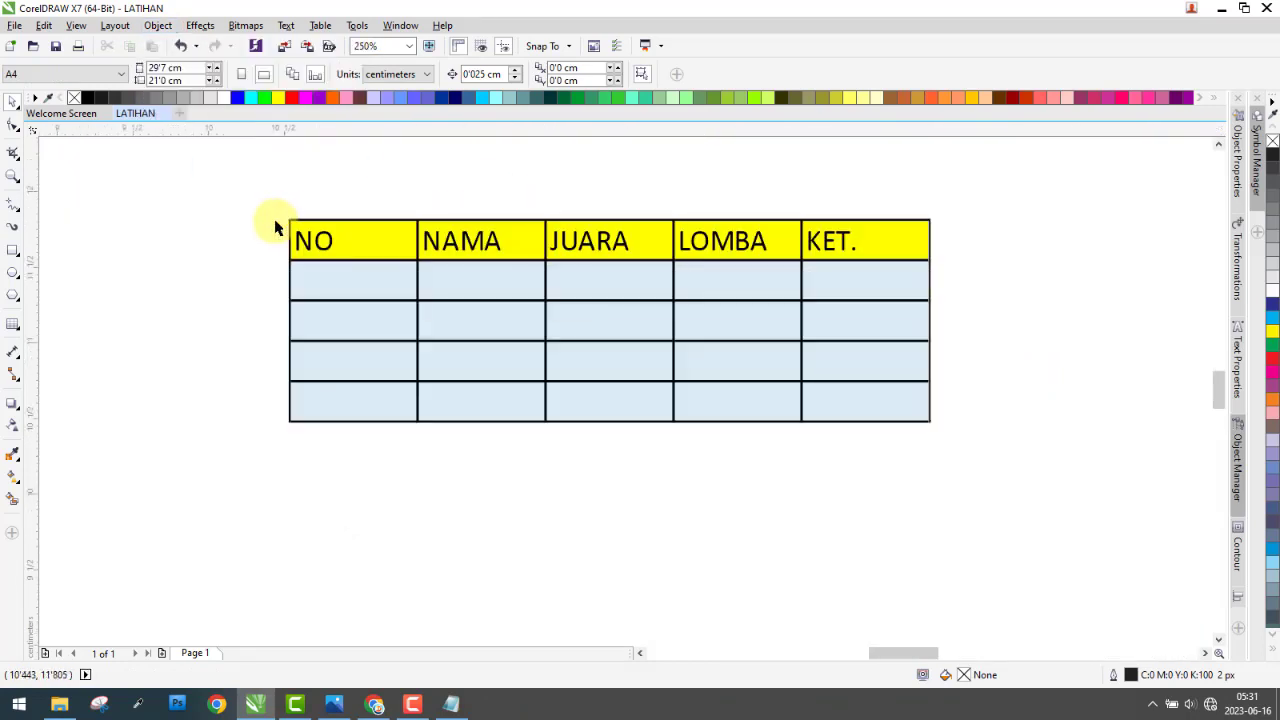
scroll(278, 227, up, 2)
click(338, 262)
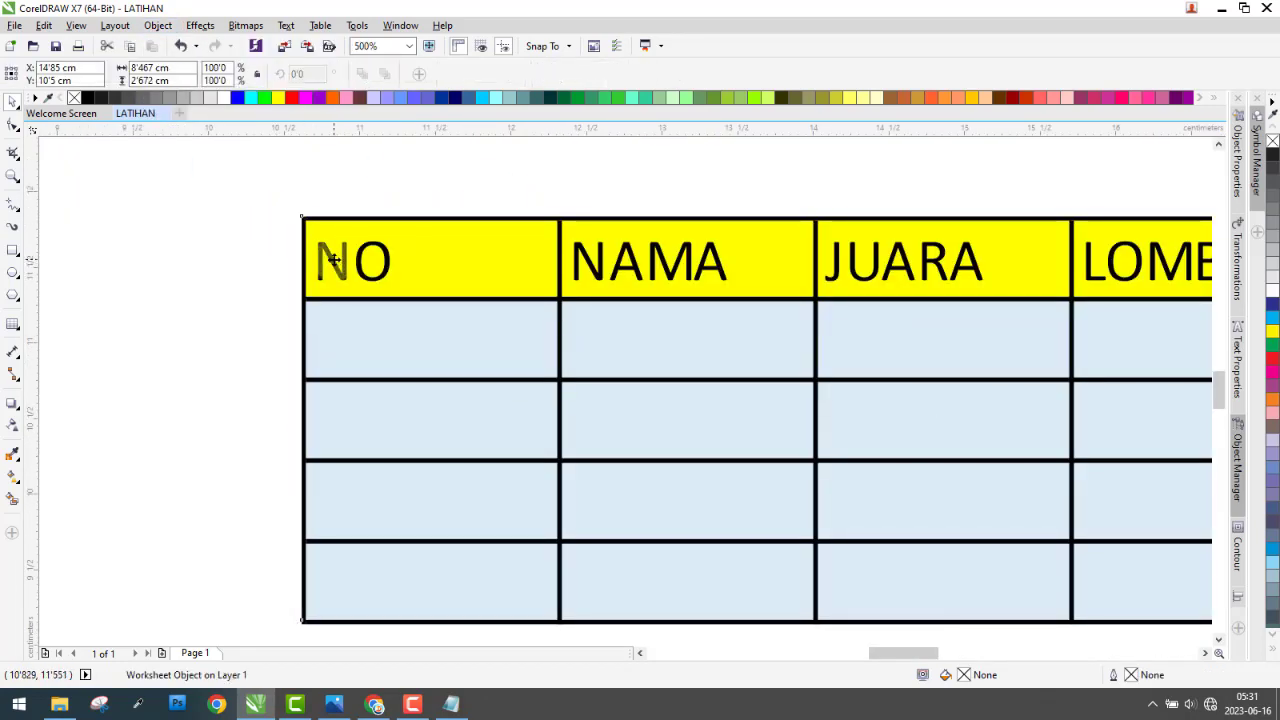
click(157, 26)
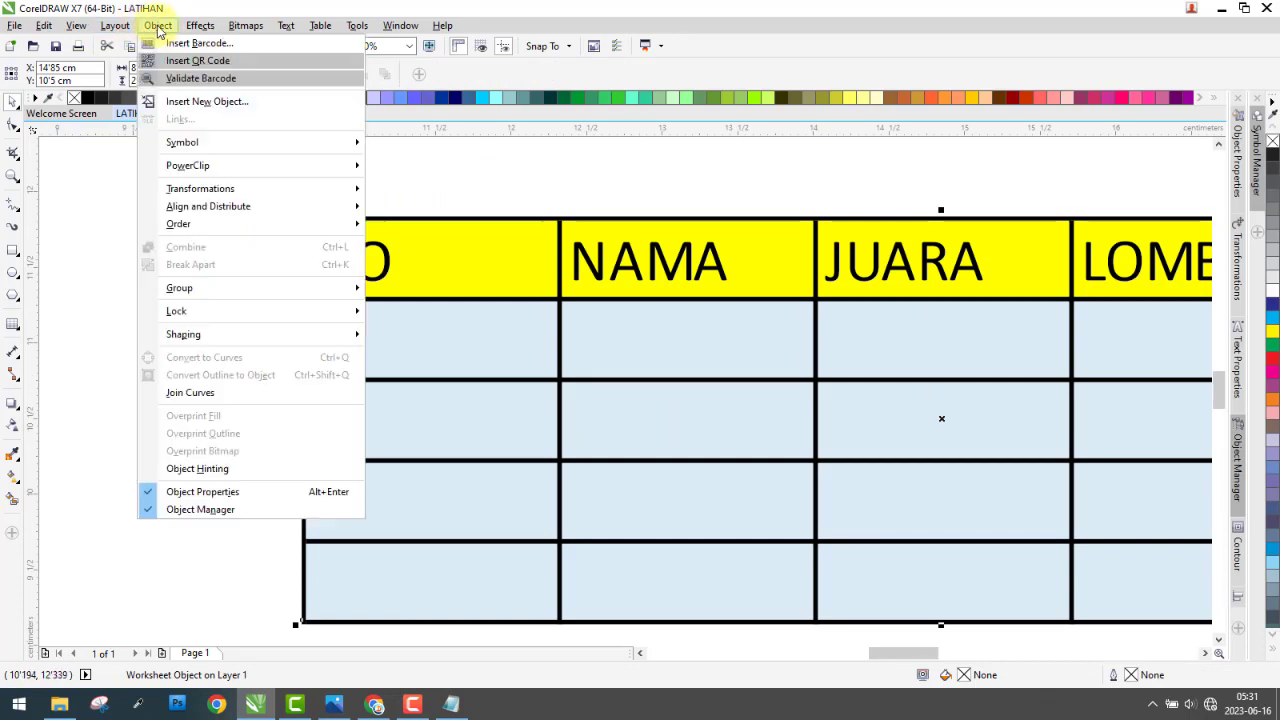
click(107, 199)
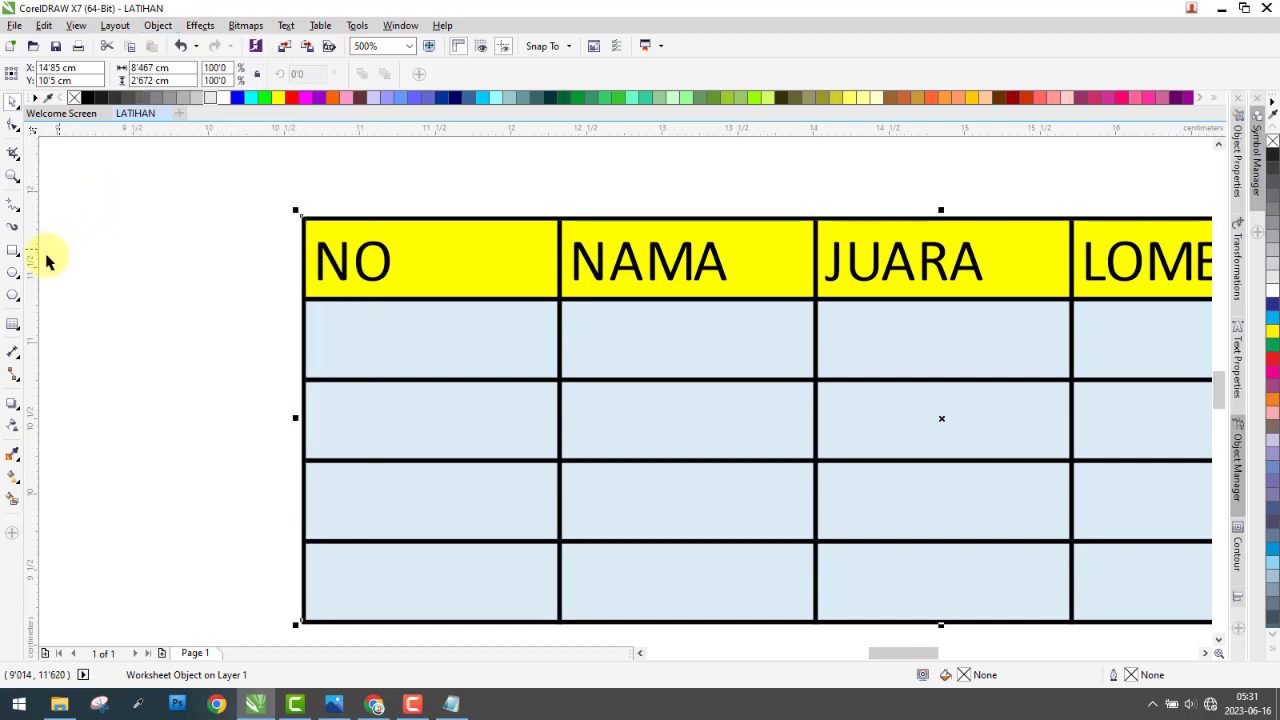
- Draw a circle about 0.5 cm across beside the table's NO column and fill it with cyan
click(14, 278)
drag(95, 257, 178, 339)
click(254, 101)
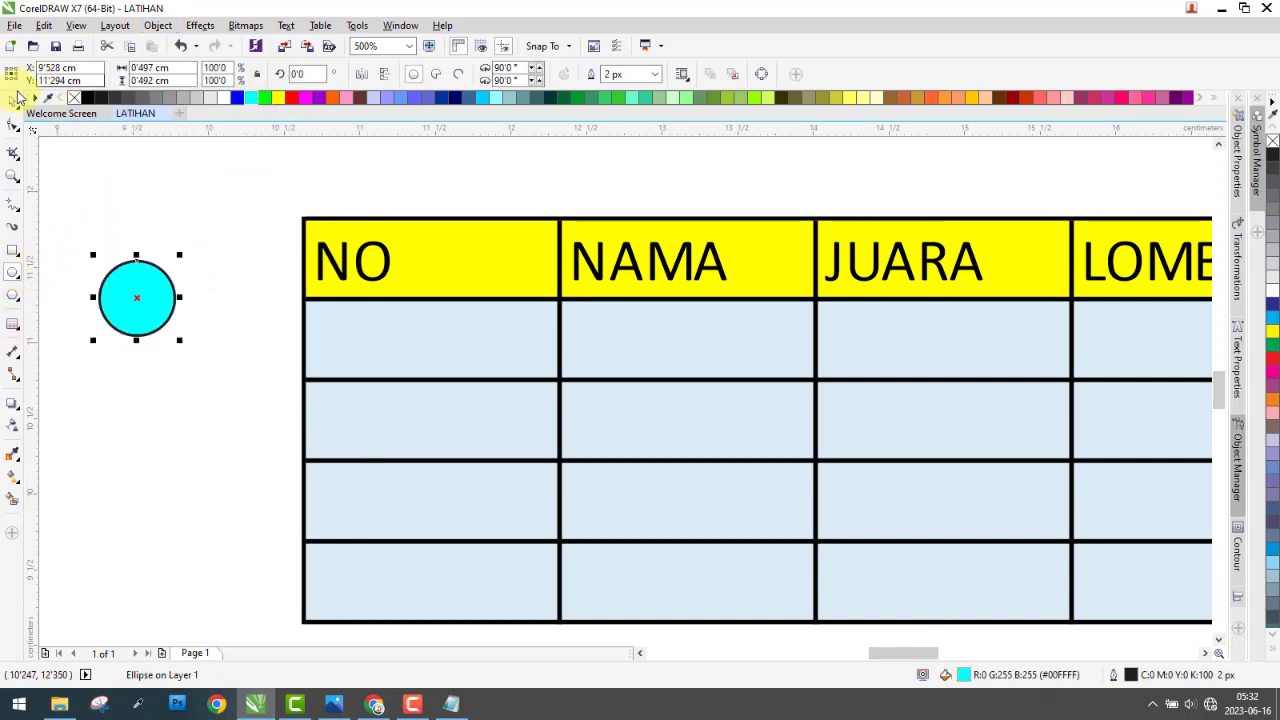
- Check the Links command with the cyan circle selected, and move the circle to about X 9.69, Y 11.44 cm
click(158, 25)
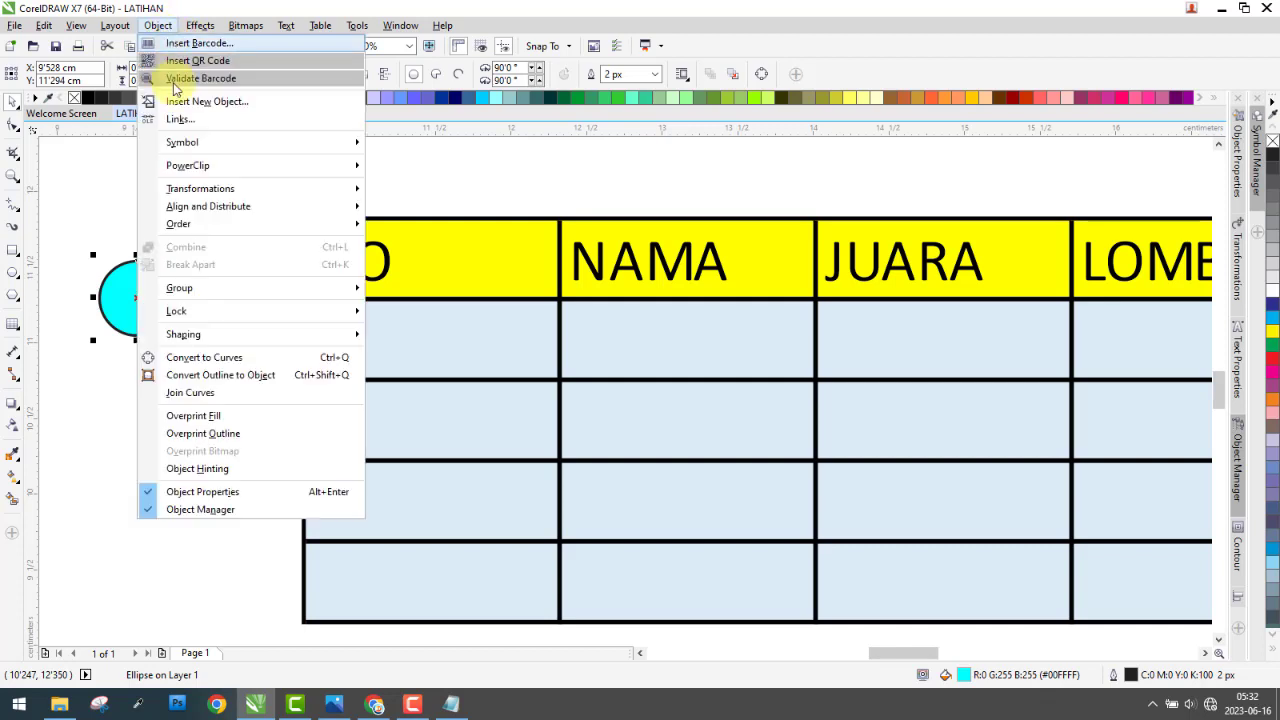
key(Escape)
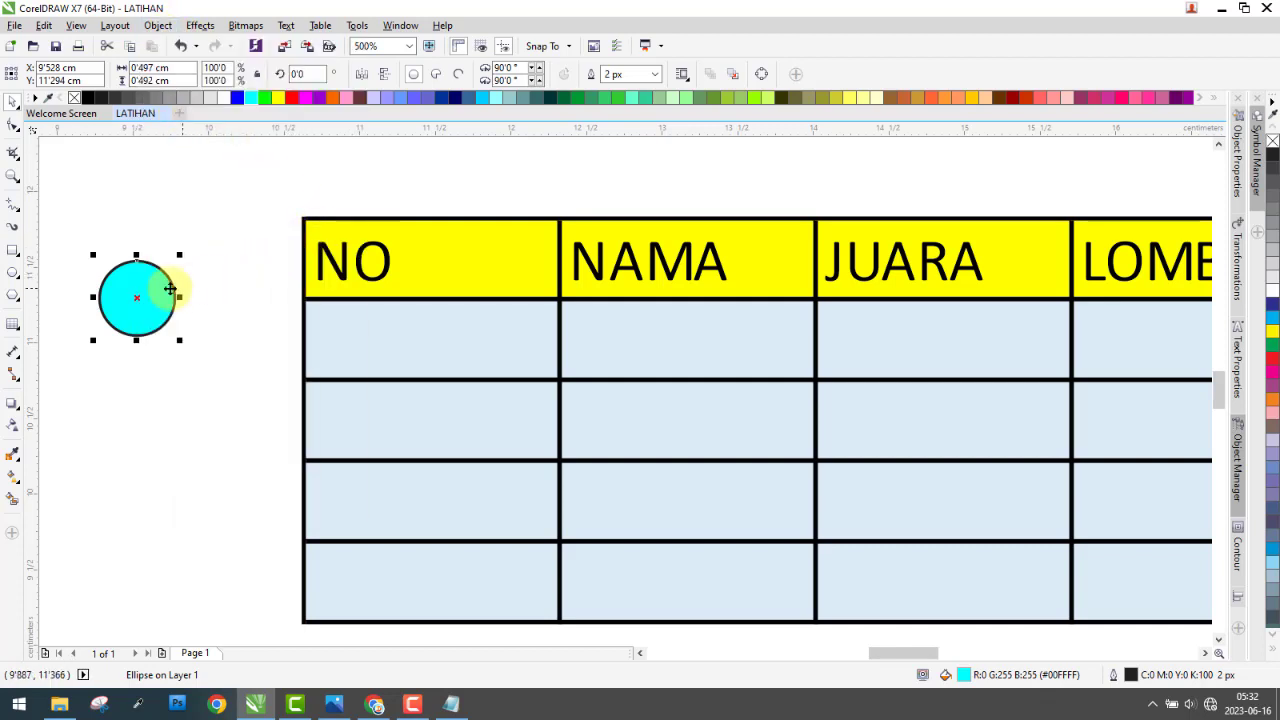
drag(159, 280, 184, 258)
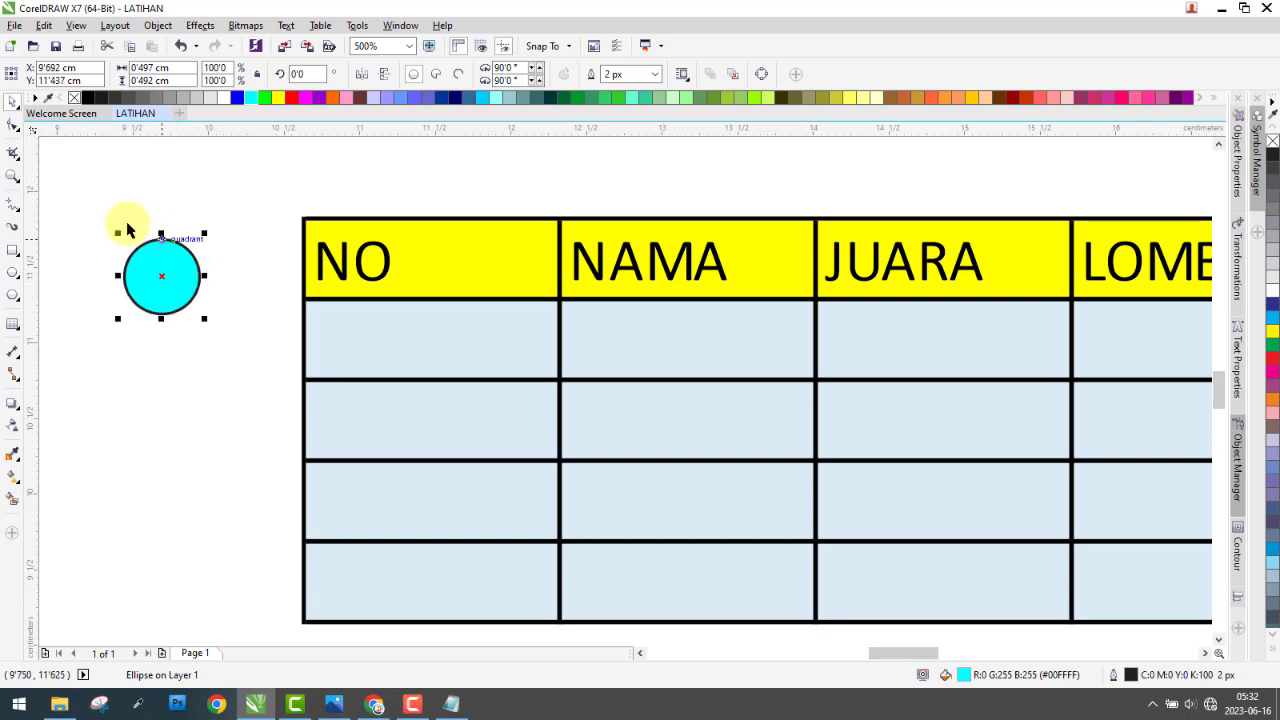
- Reselect the cyan circle and examine which Symbol commands are available for it
drag(87, 195, 247, 368)
click(167, 365)
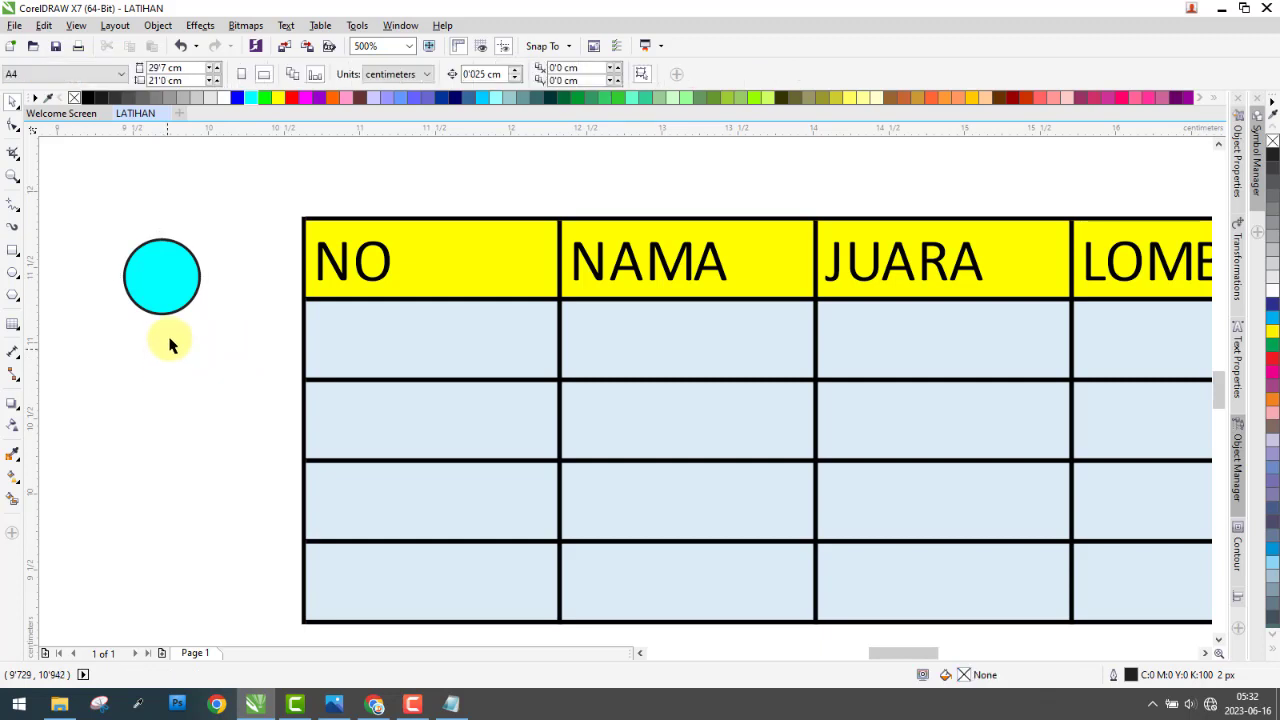
click(164, 278)
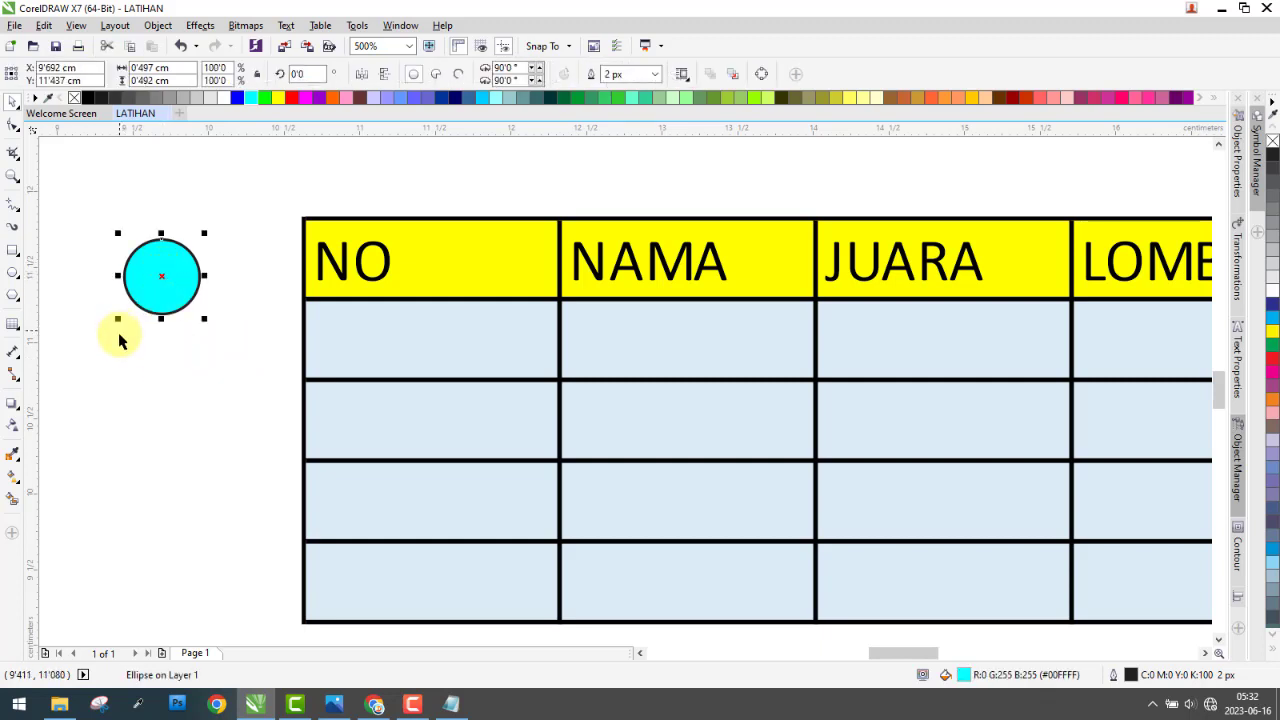
click(158, 26)
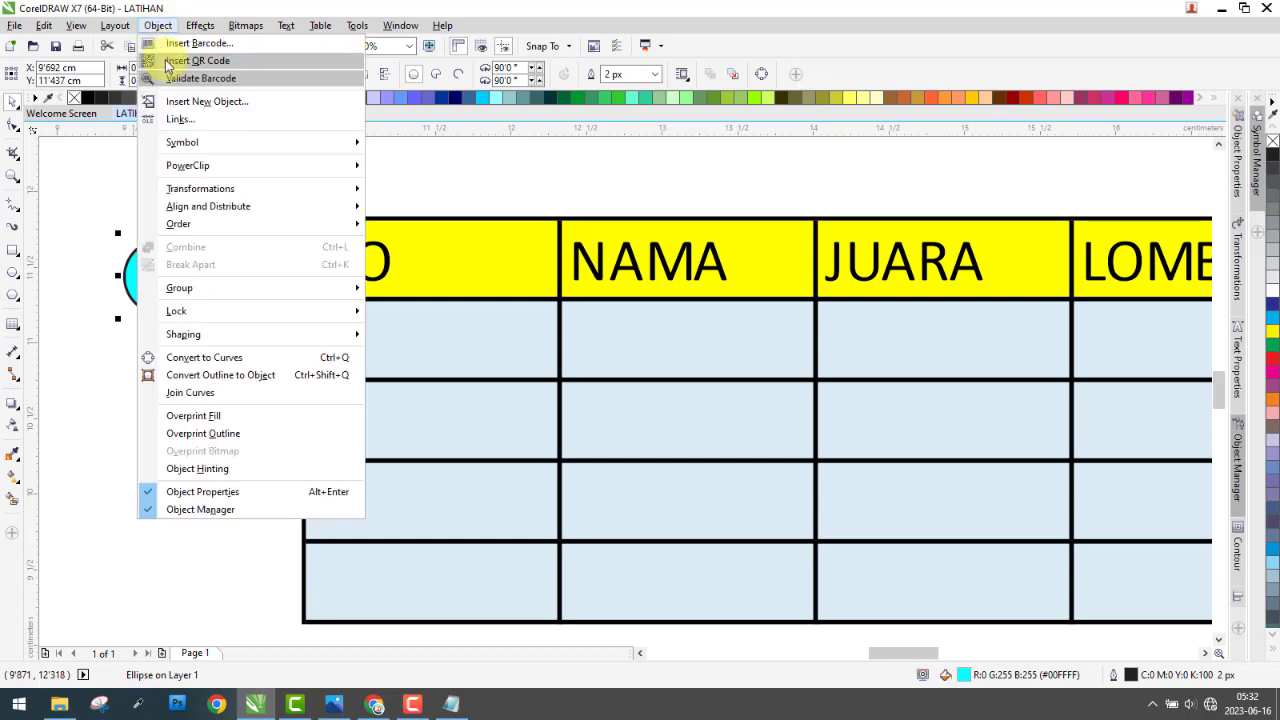
mouse_move(195, 150)
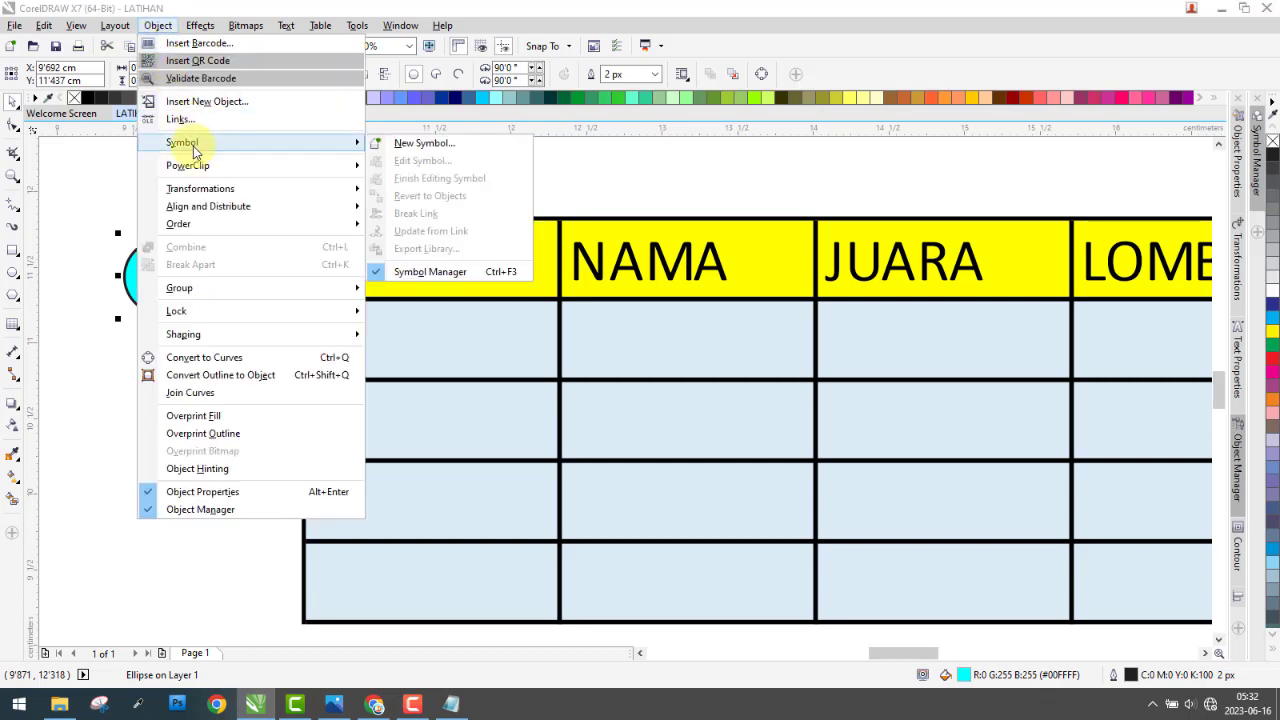
click(94, 176)
- Draw an ellipse about 0.73 × 0.54 cm on the side of the cyan circle away from the table
click(94, 178)
scroll(866, 292, down, 2)
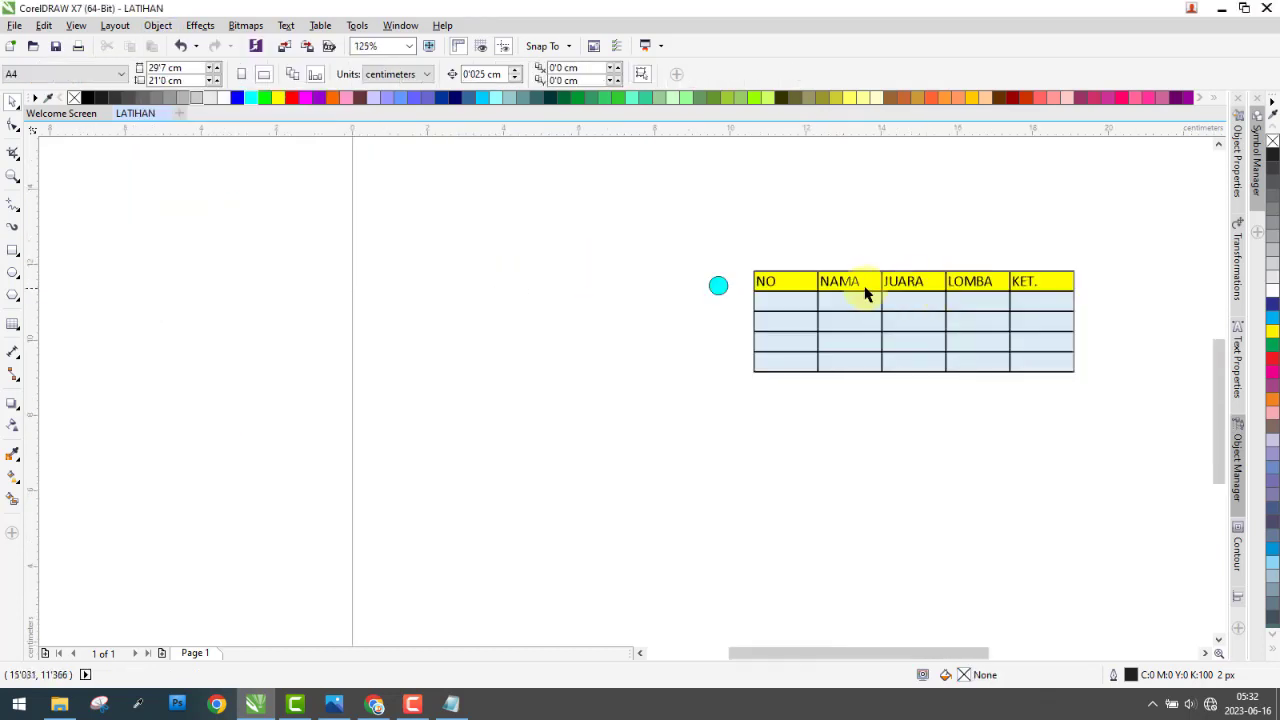
scroll(744, 287, up, 1)
scroll(694, 287, up, 2)
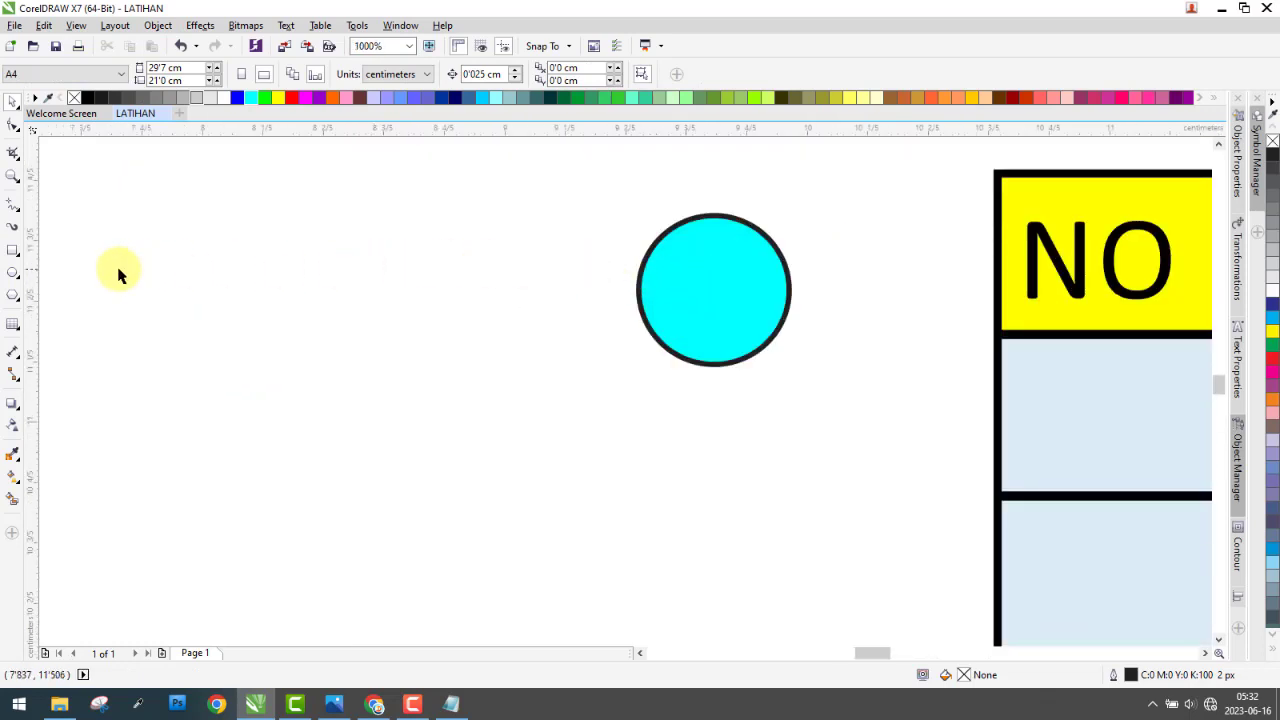
click(14, 273)
drag(337, 237, 561, 405)
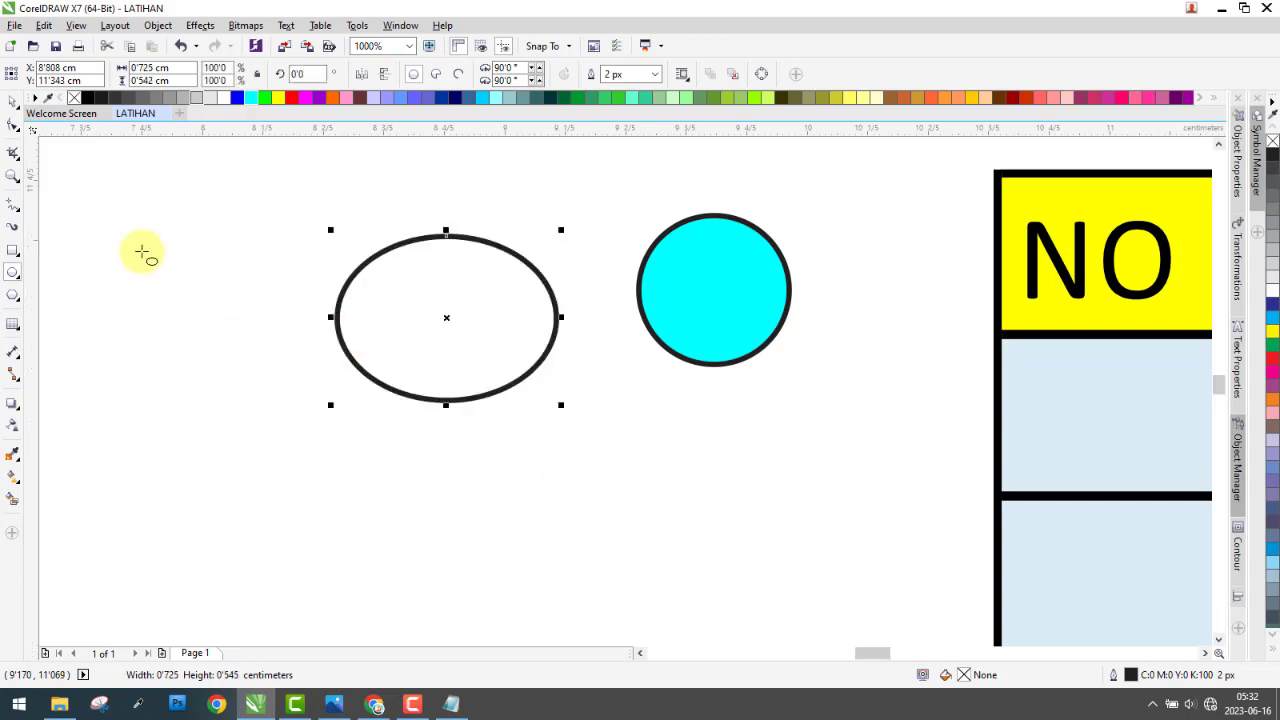
- Overlap the cyan circle with the lower side of the ellipse and cut it out with Front Minus Back to form a crescent
click(17, 106)
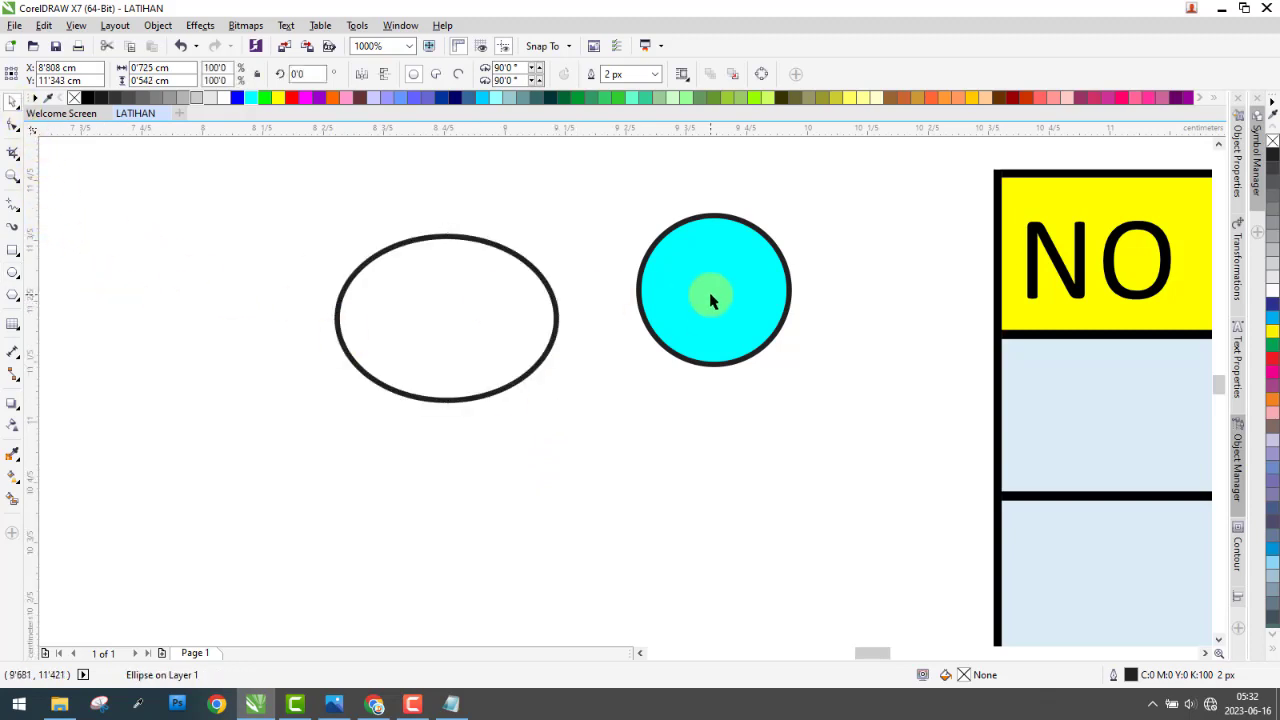
drag(709, 294, 542, 351)
shift+click(423, 335)
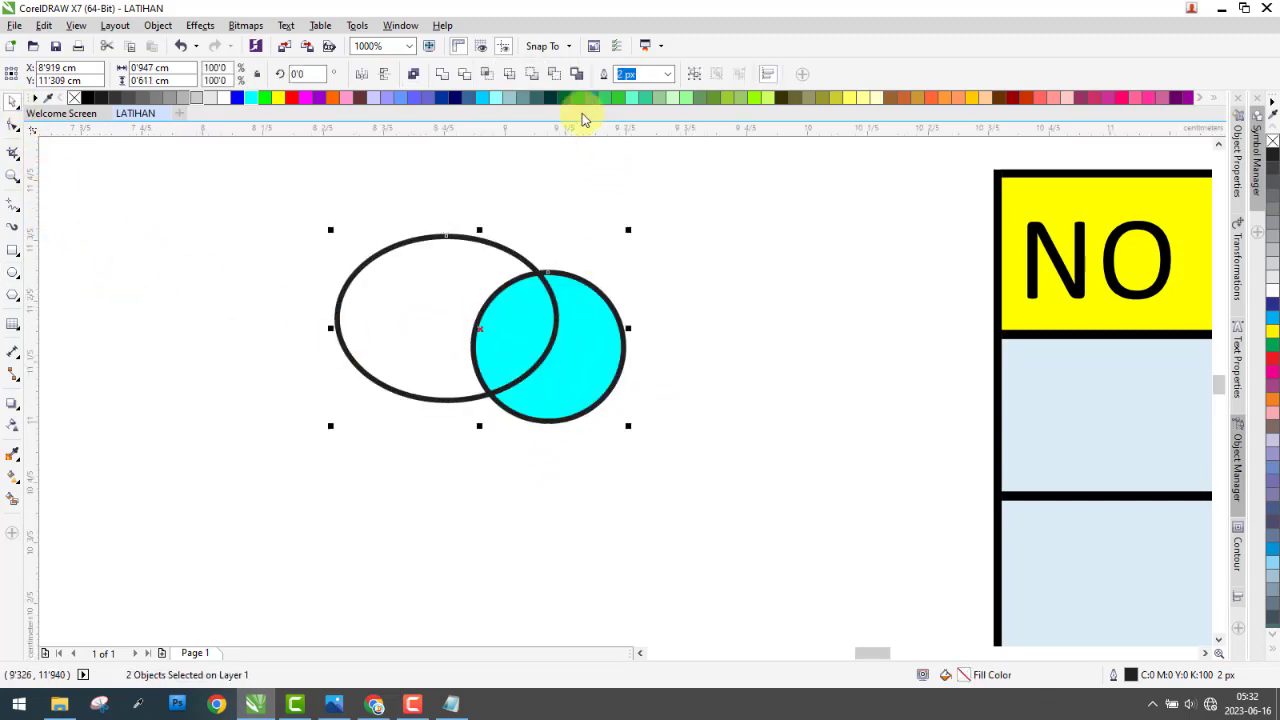
click(533, 75)
click(451, 294)
click(397, 326)
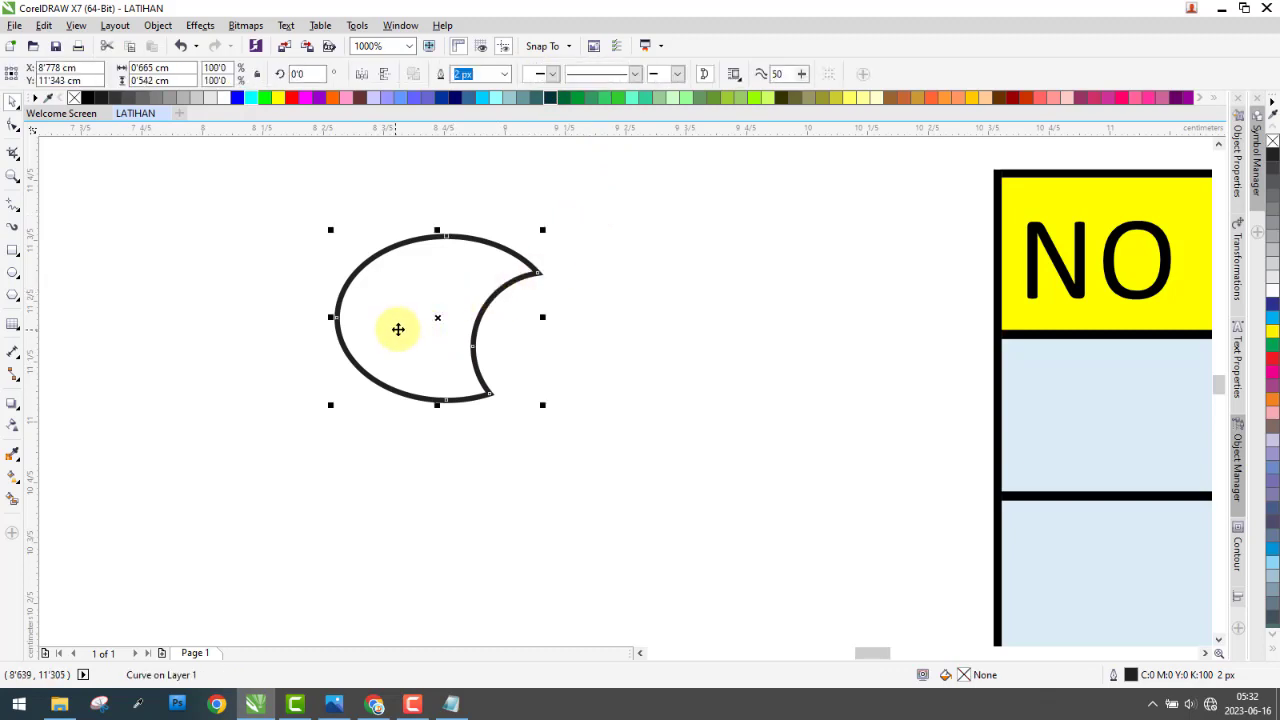
- Resize the crescent to about 0.51 × 0.49 cm and move it to about X 8.45, Y 11.28 cm
mouse_move(541, 237)
mouse_down()
mouse_move(503, 234)
mouse_move(509, 203)
mouse_move(544, 229)
mouse_up()
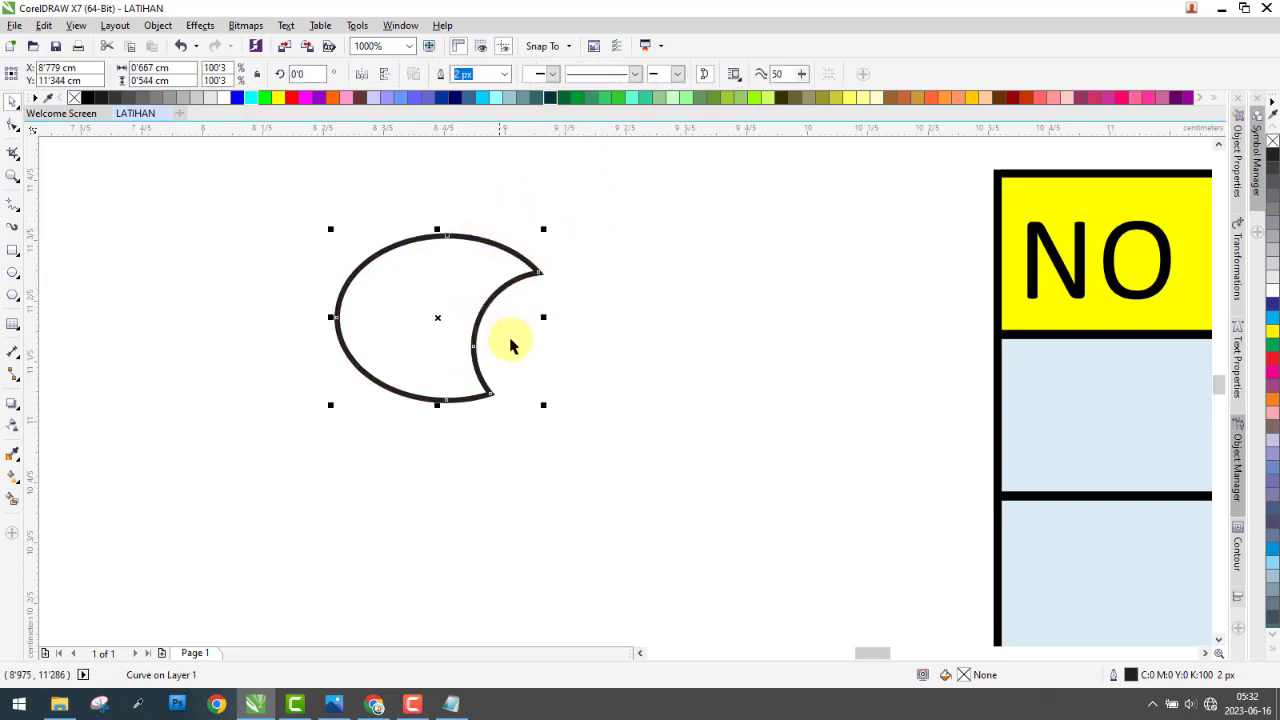
drag(543, 317, 496, 317)
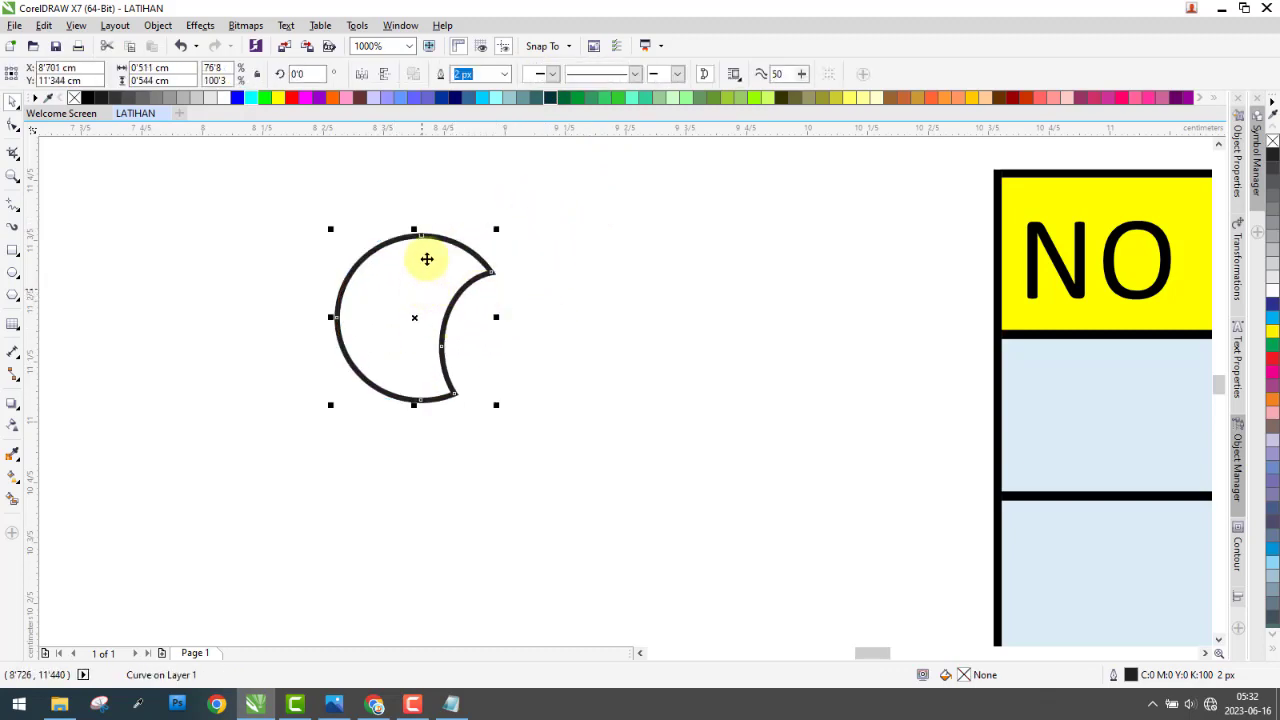
drag(417, 230, 340, 296)
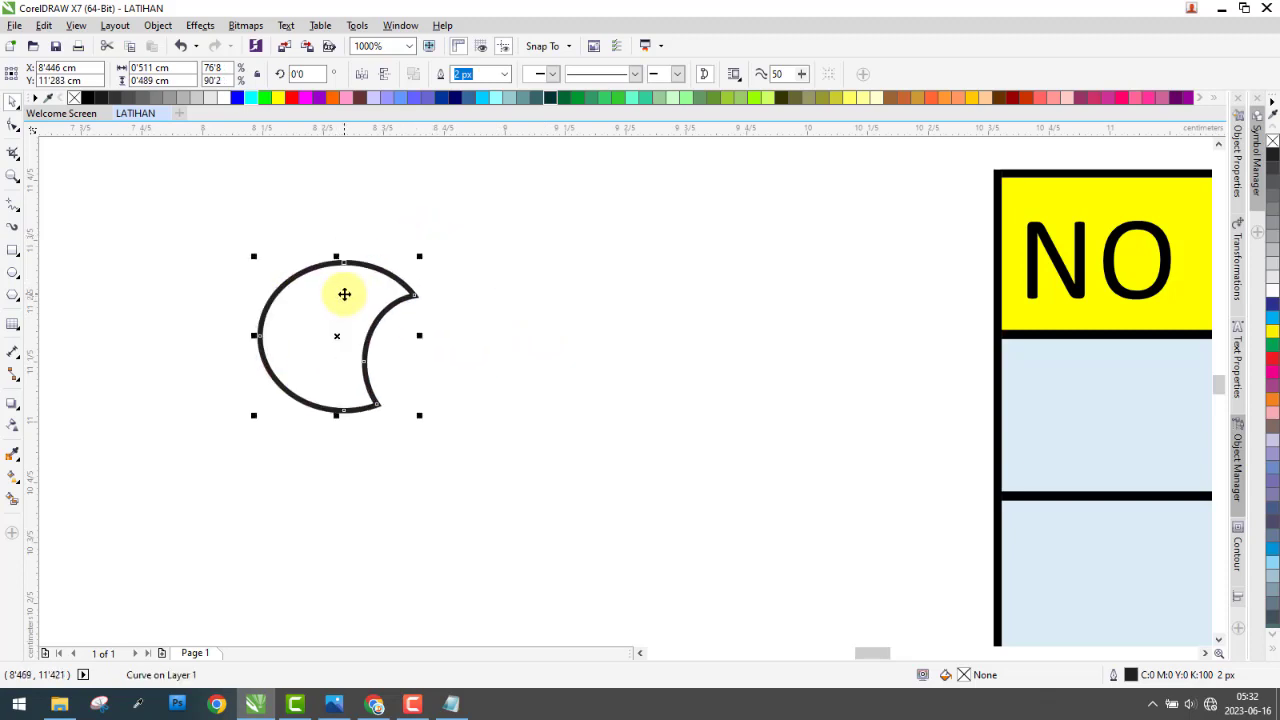
- Fill the crescent with orange (#FF6600) and keep it selected
click(332, 97)
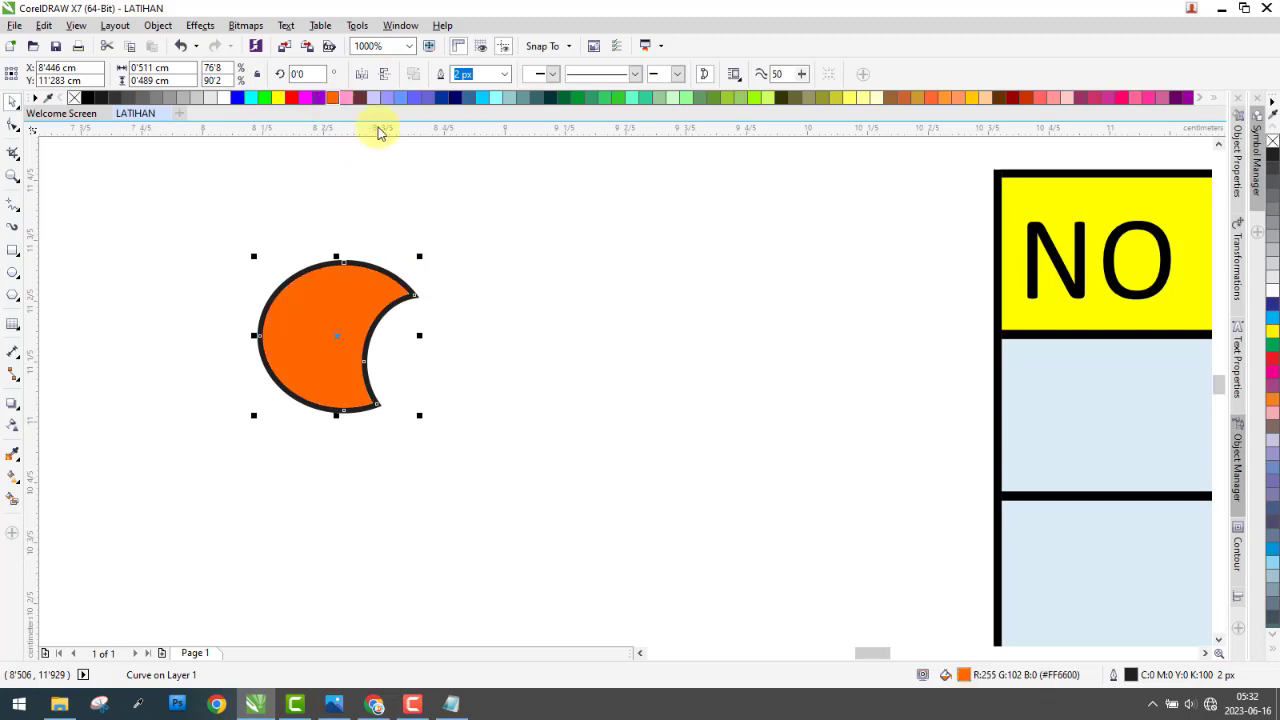
click(427, 243)
click(322, 318)
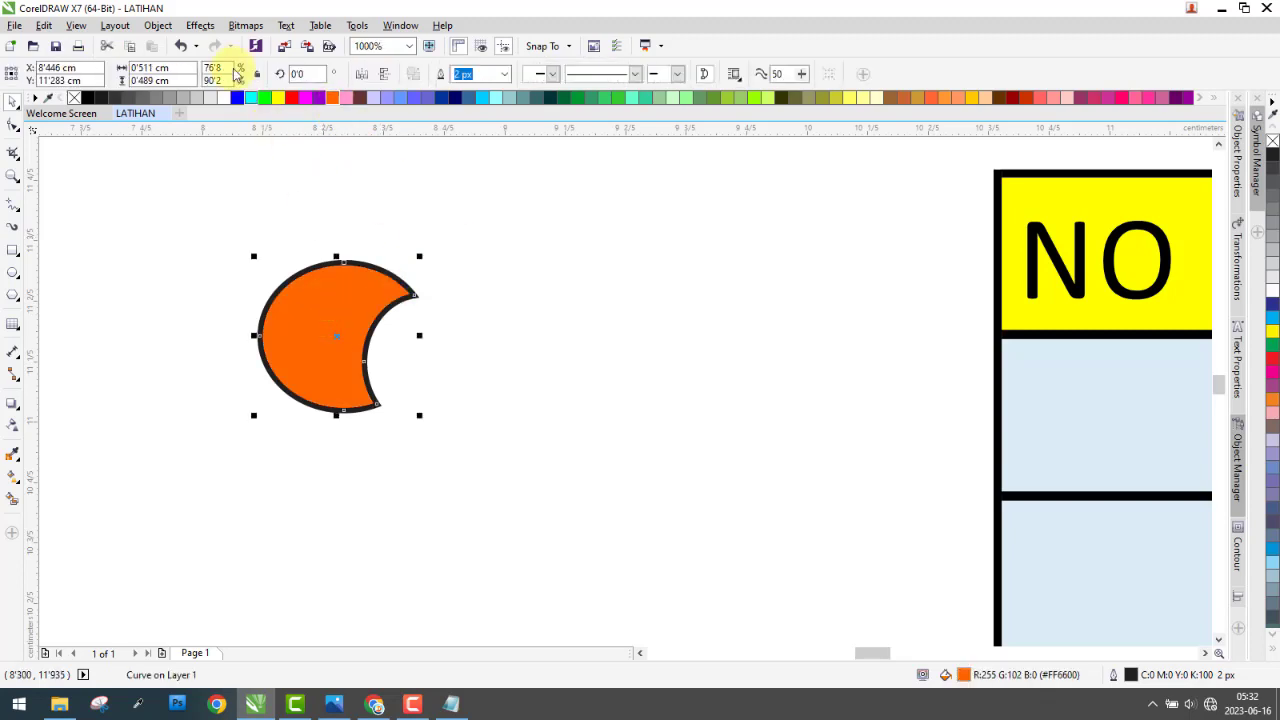
- Turn the Symbol Manager docker off and back on, and expand it beside the drawing
click(158, 25)
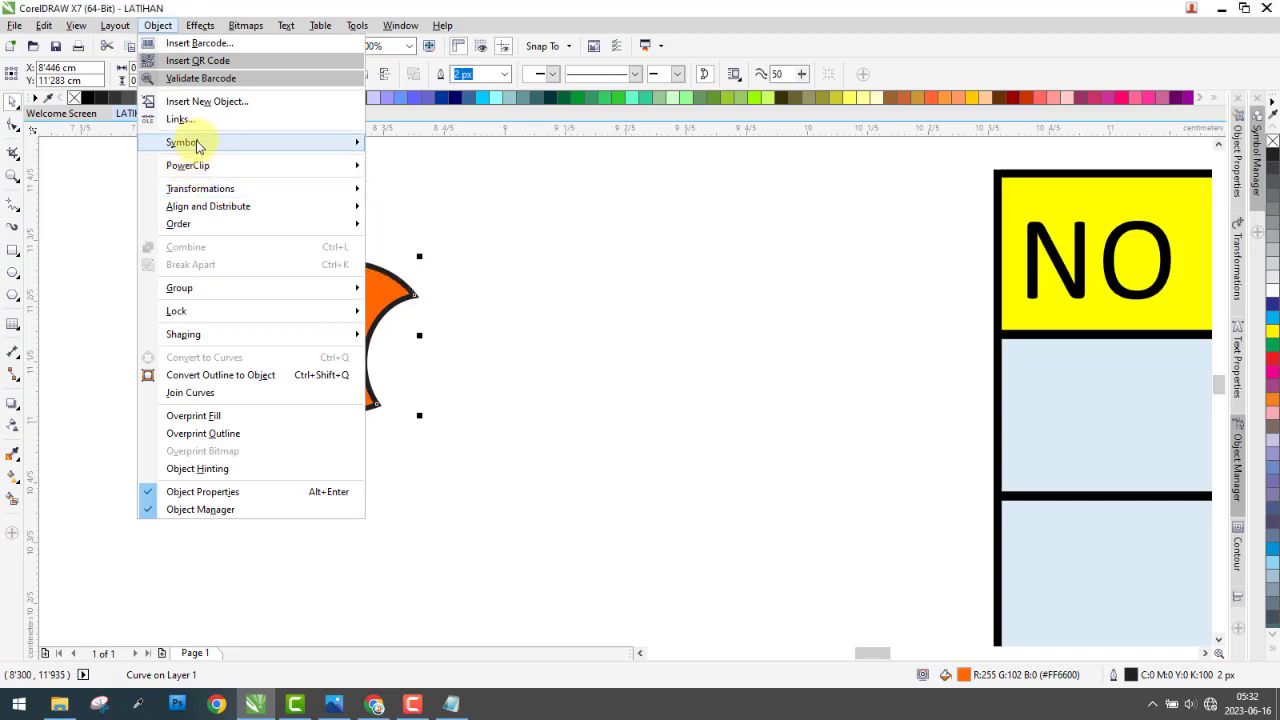
mouse_move(329, 143)
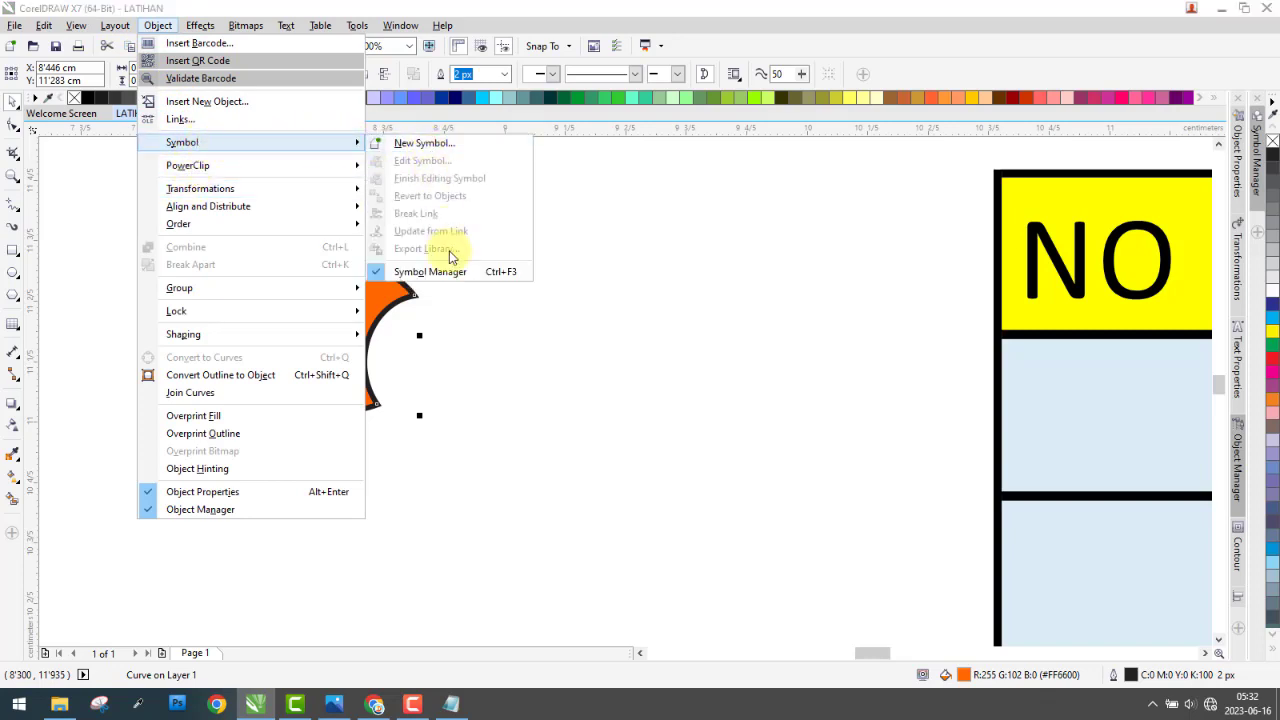
click(480, 272)
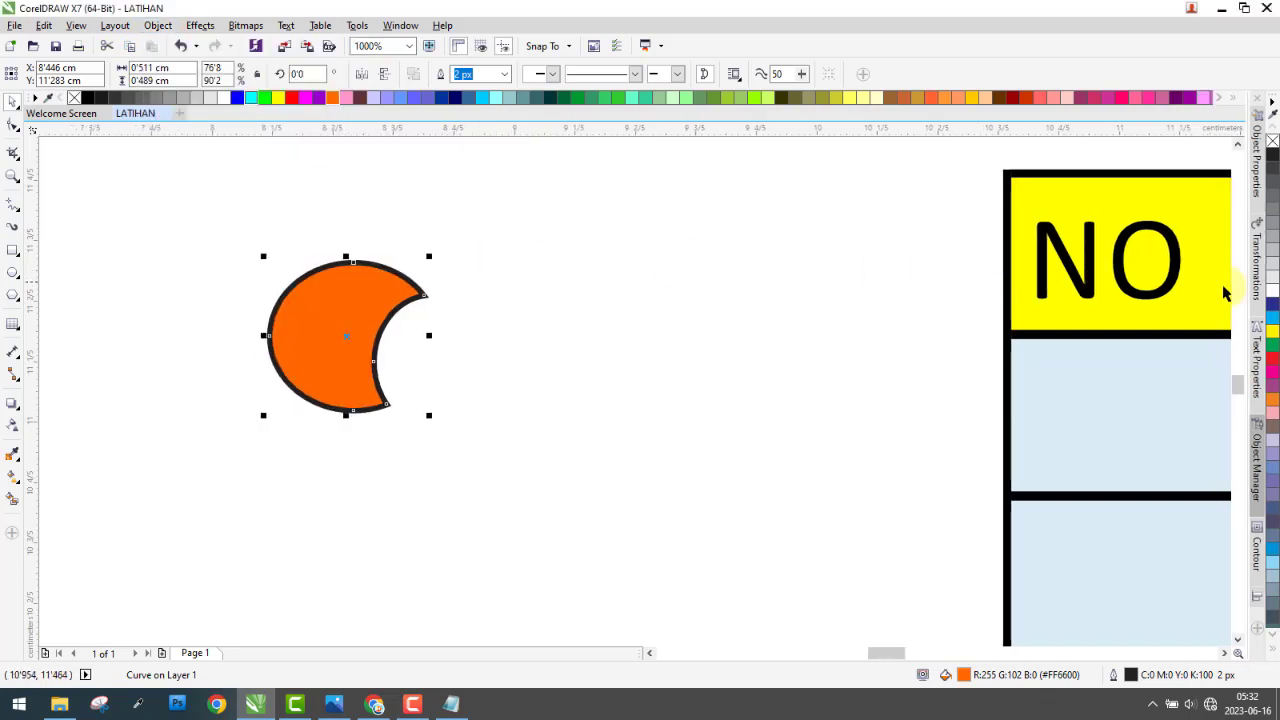
click(158, 26)
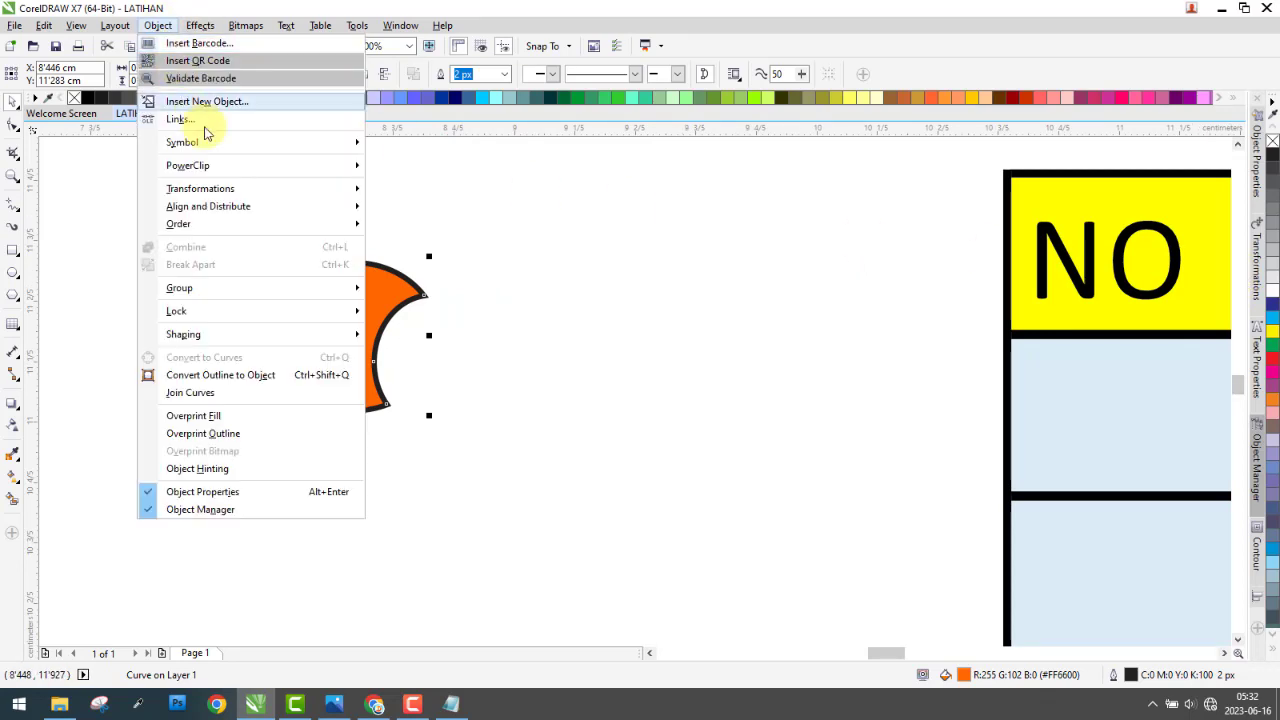
mouse_move(229, 140)
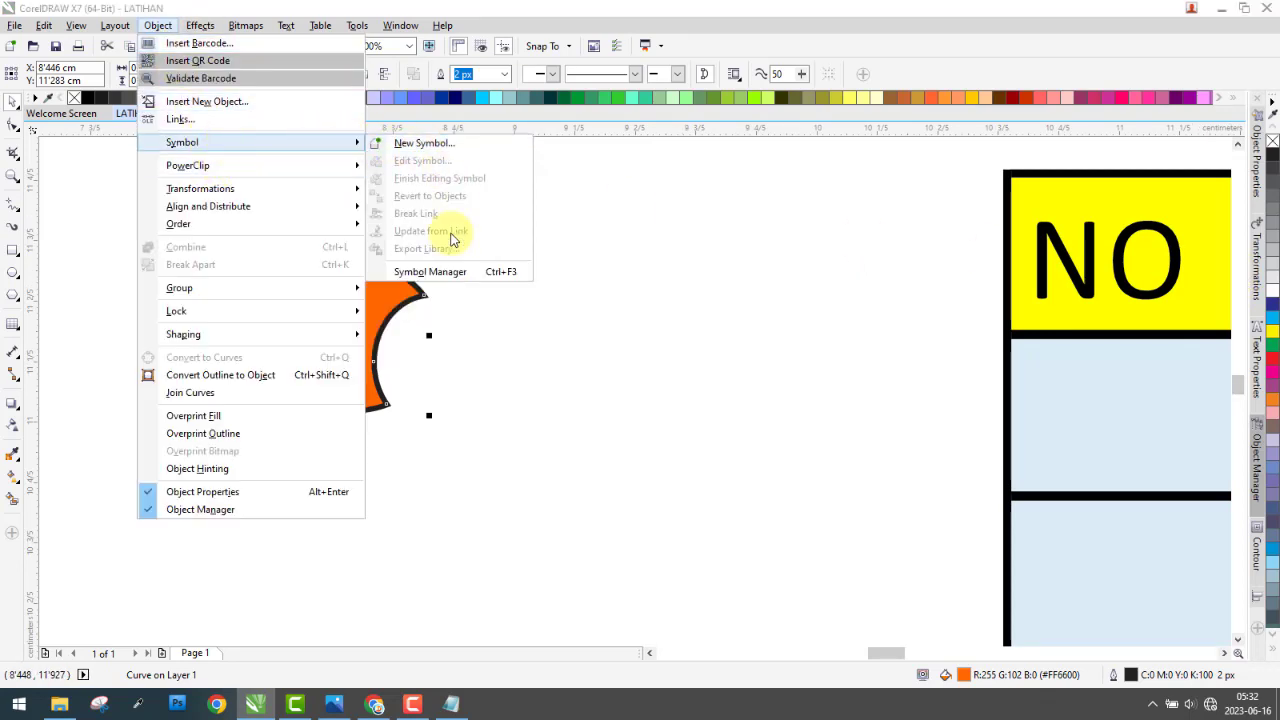
click(444, 272)
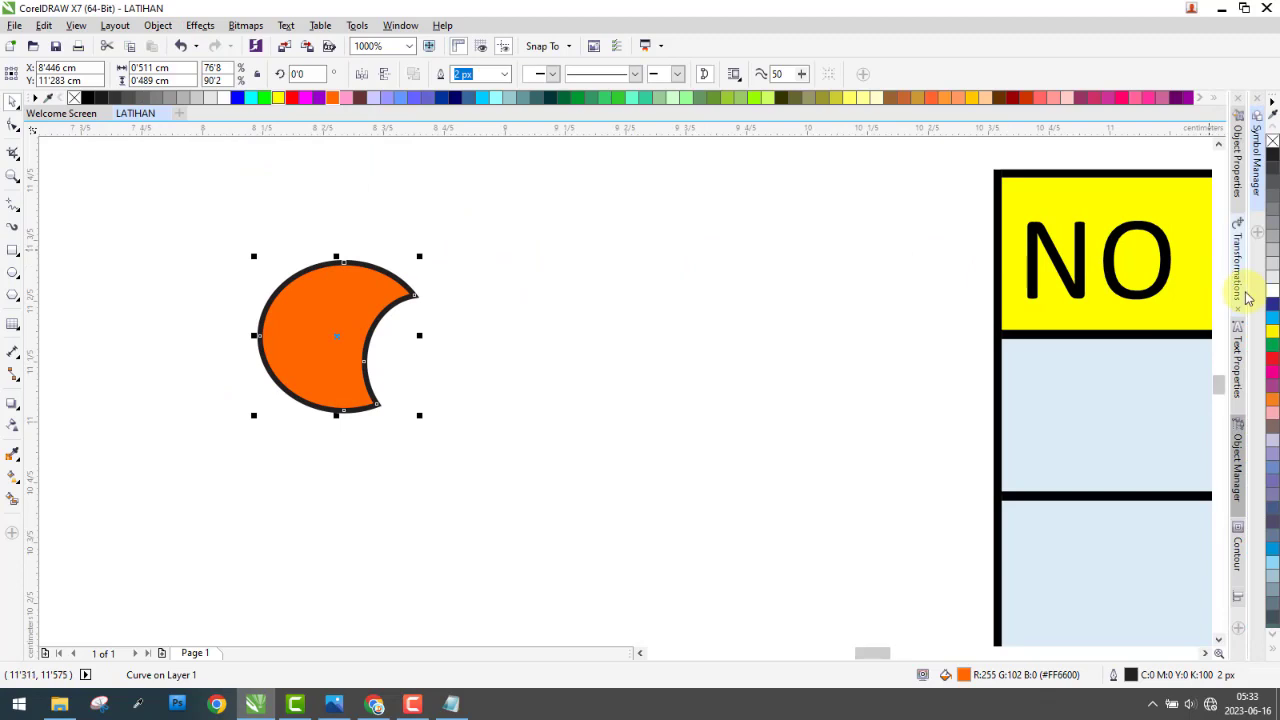
click(1256, 150)
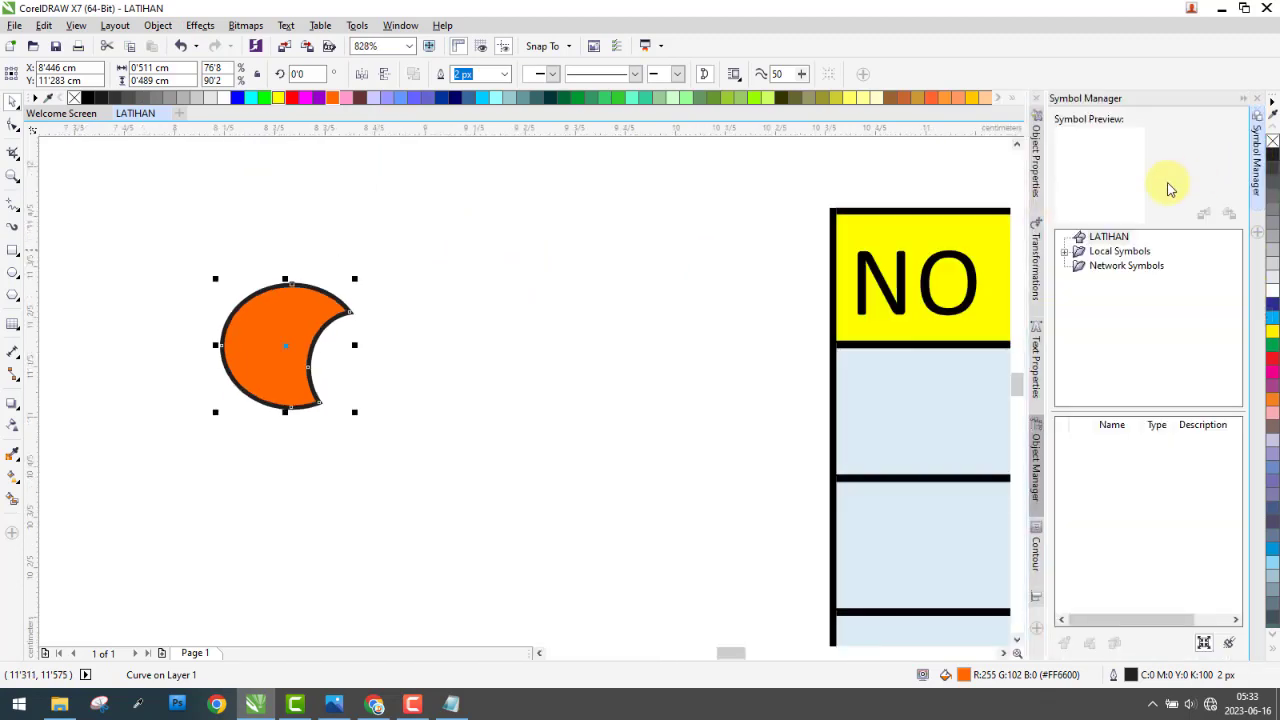
- Create a new symbol named Bulan from the orange crescent and deselect it
click(305, 306)
click(162, 27)
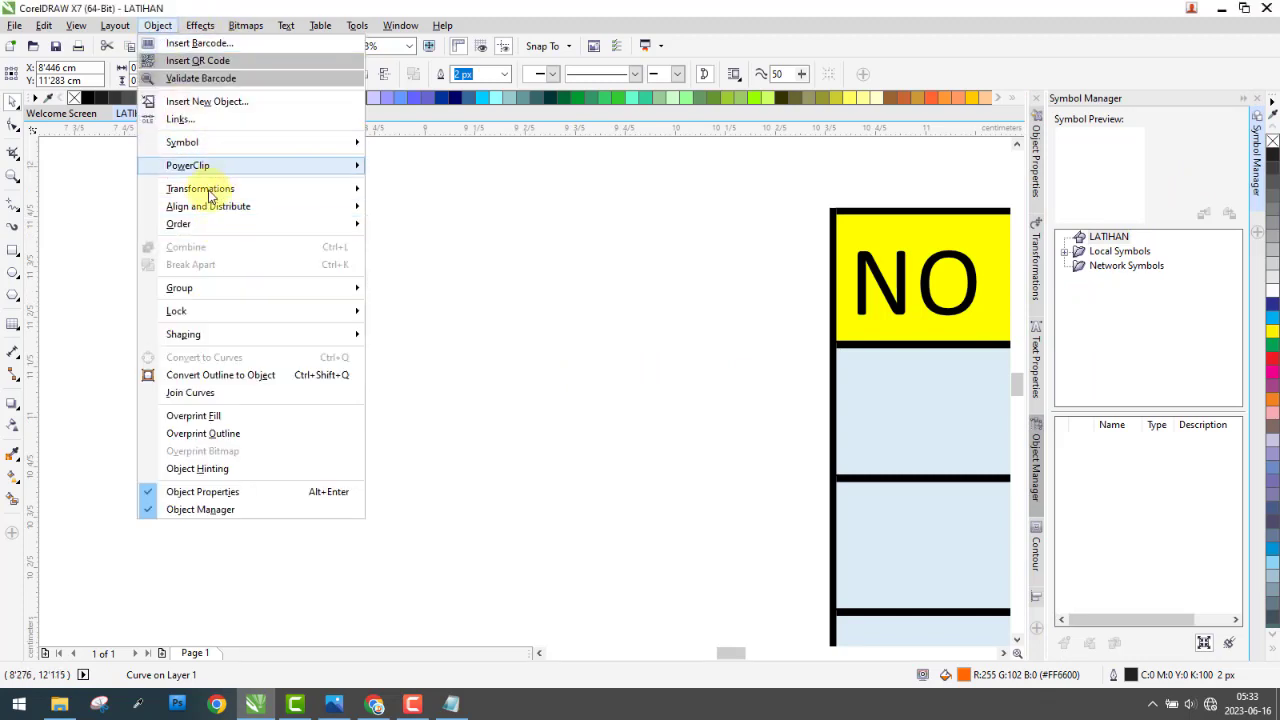
mouse_move(222, 141)
click(403, 144)
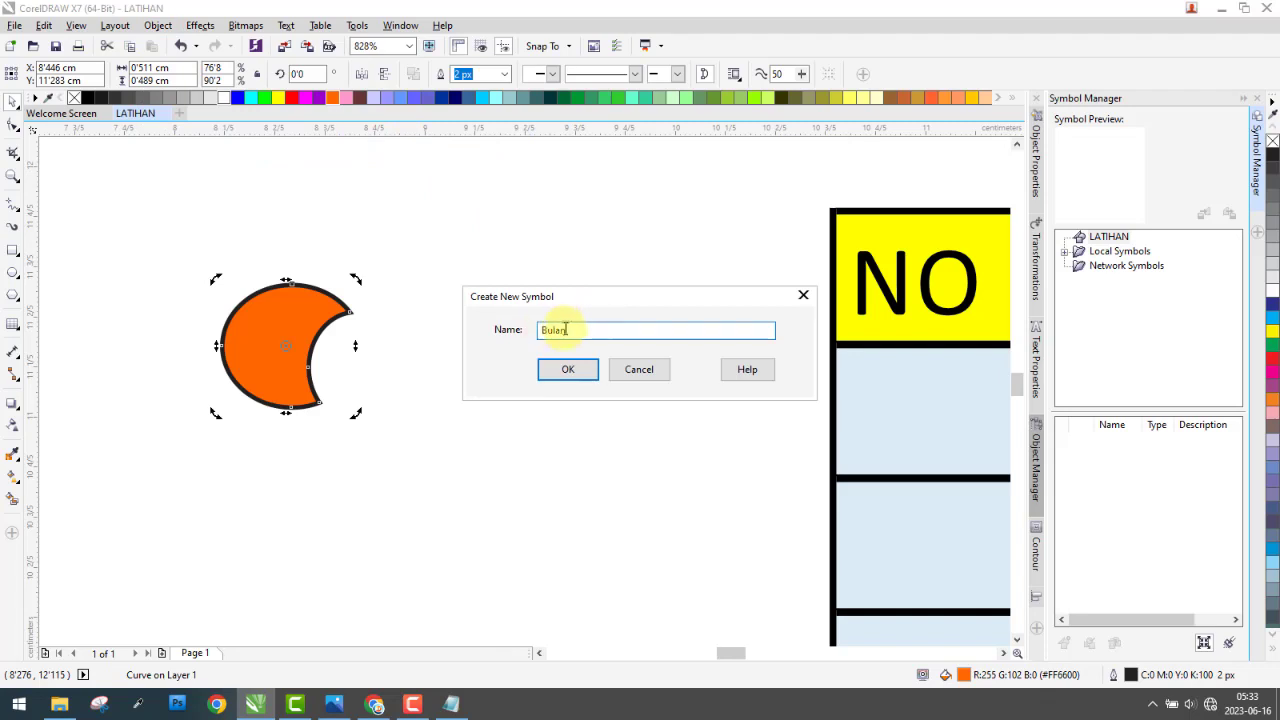
click(568, 372)
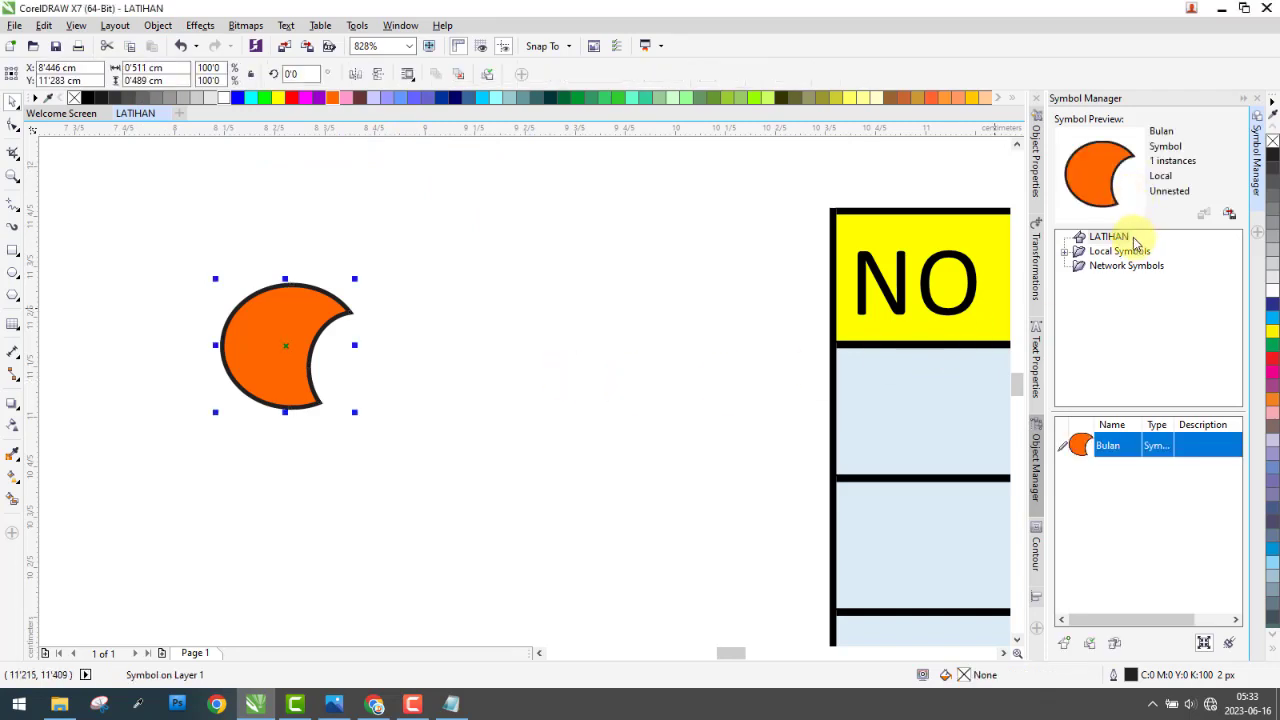
click(682, 435)
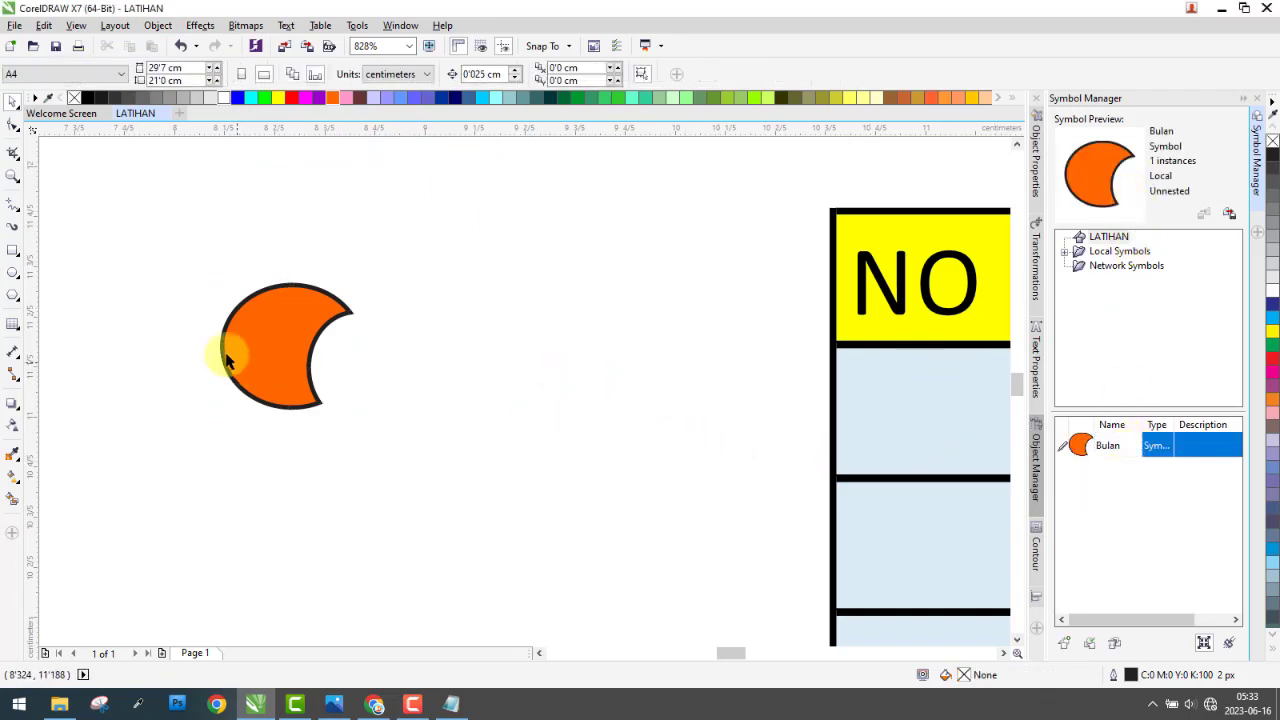
- Delete the crescent from the page, keeping the Bulan symbol in the library
click(314, 316)
key(Delete)
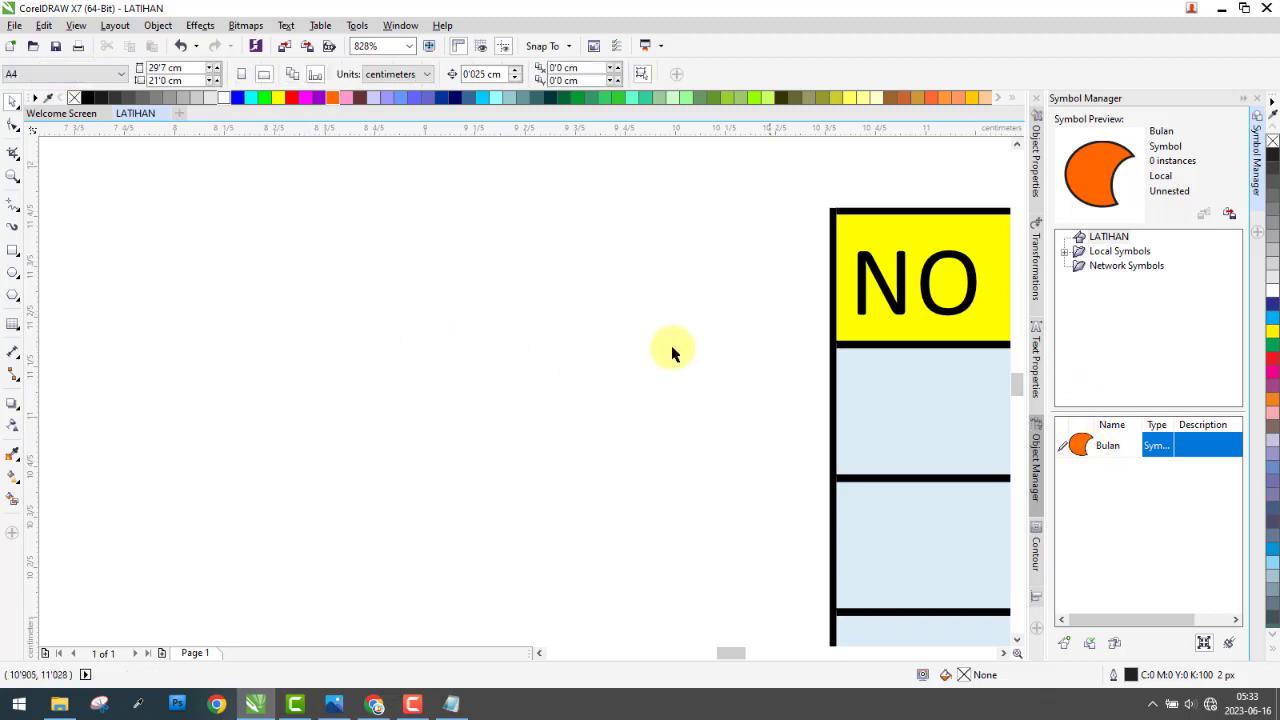
scroll(486, 346, down, 3)
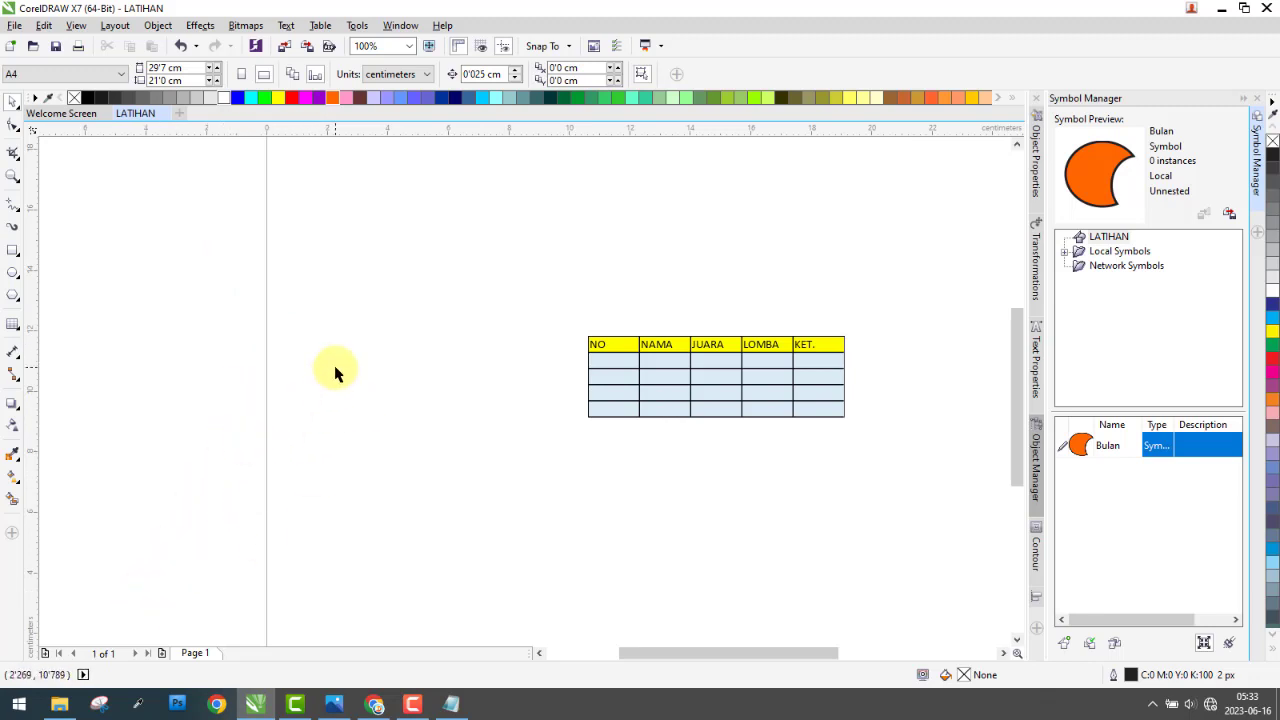
- Collapse and reopen the Symbol Manager, and place a Bulan symbol on the page at about X 6.13, Y 8.25 cm
click(1243, 98)
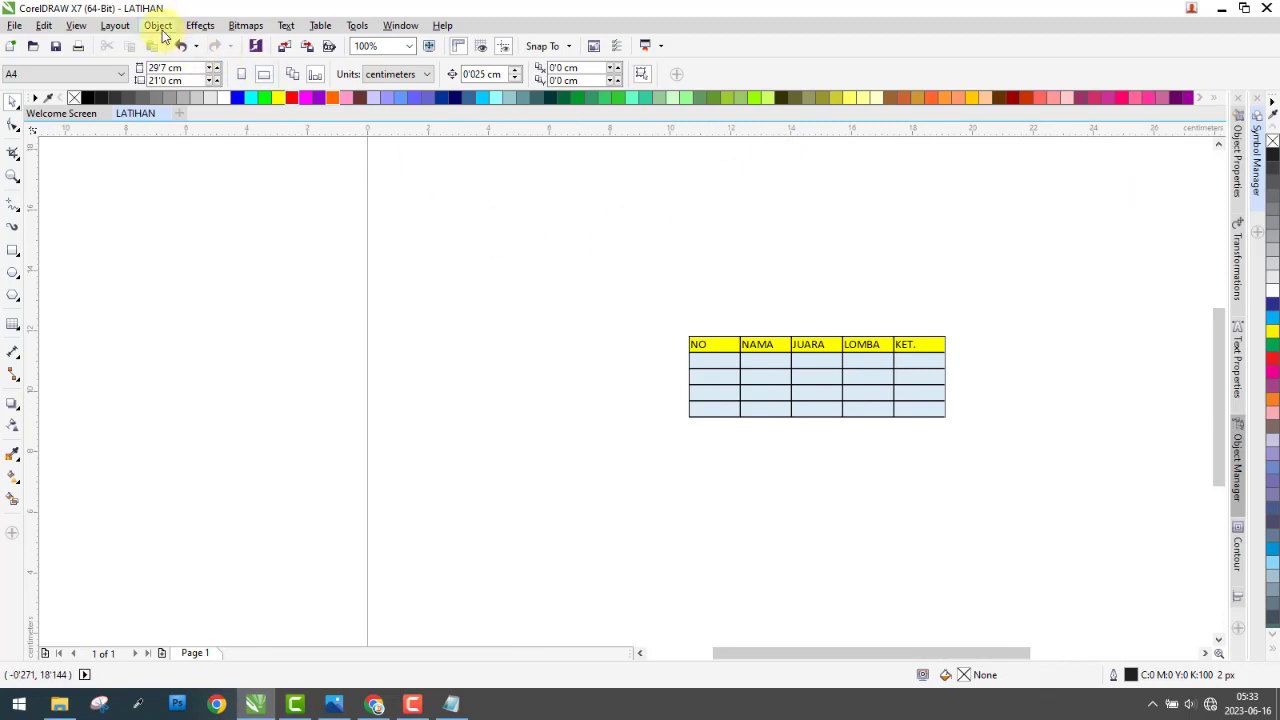
click(160, 28)
mouse_move(208, 190)
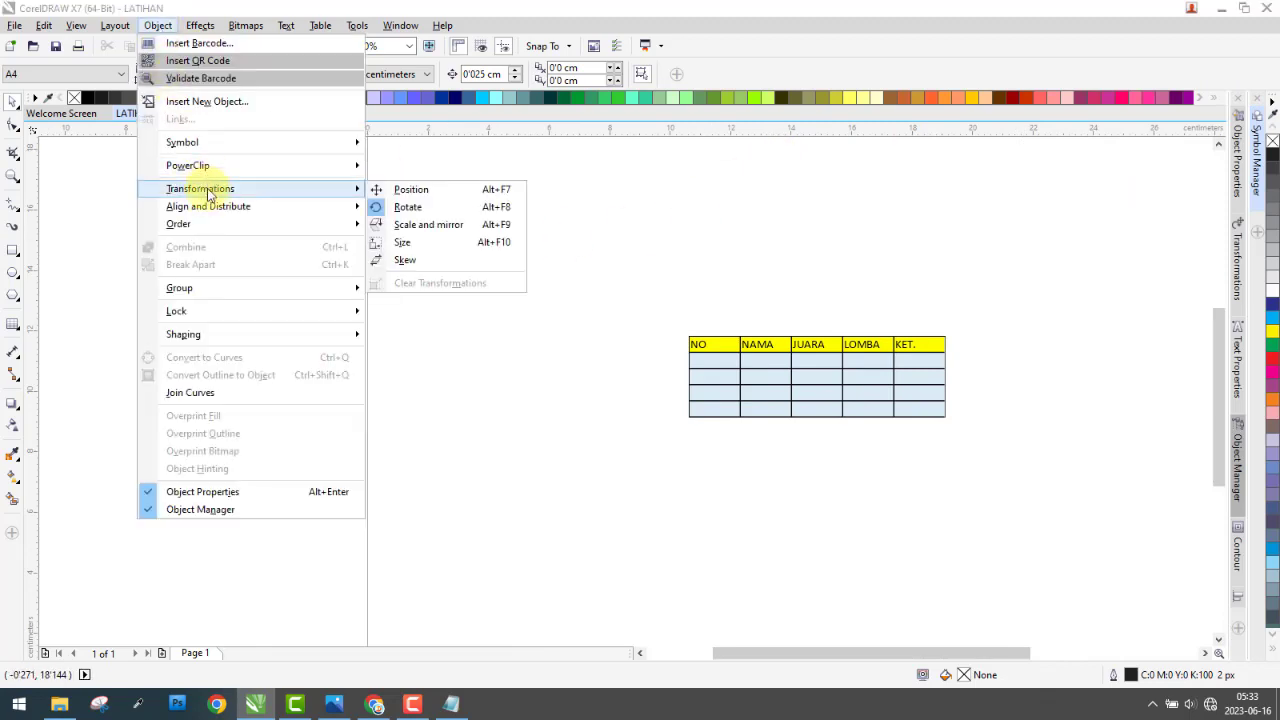
mouse_move(236, 149)
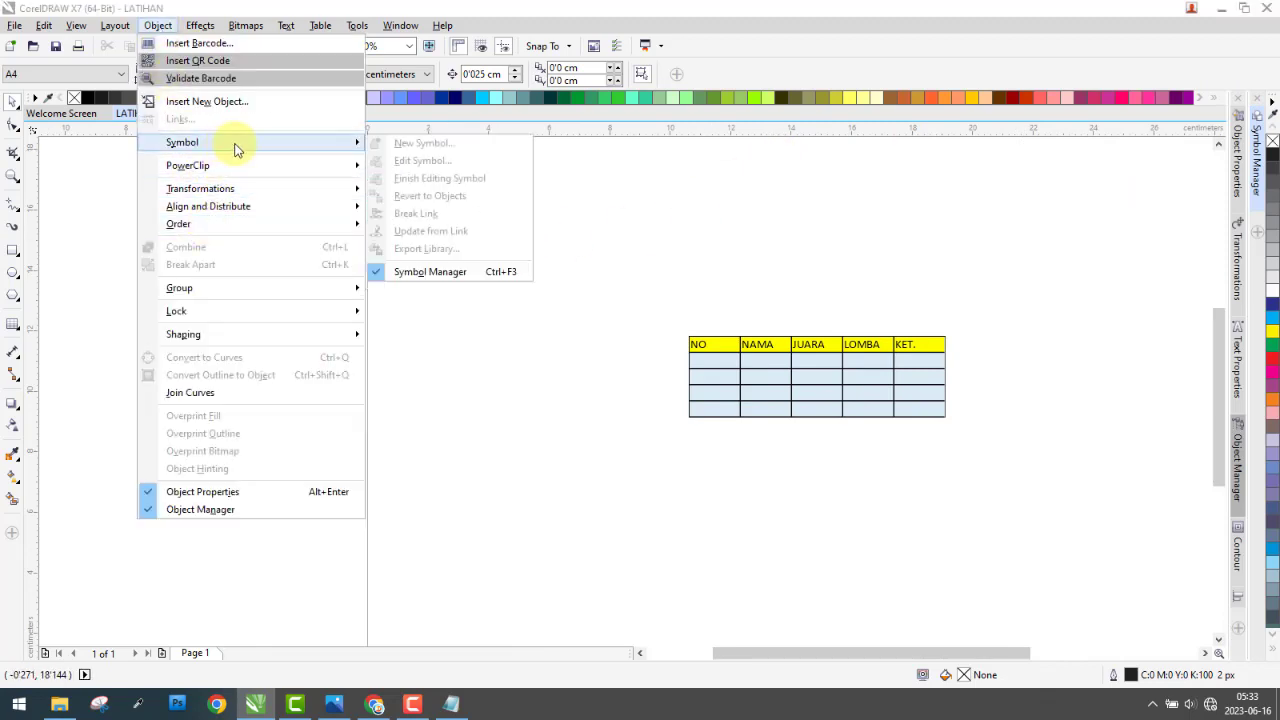
click(432, 272)
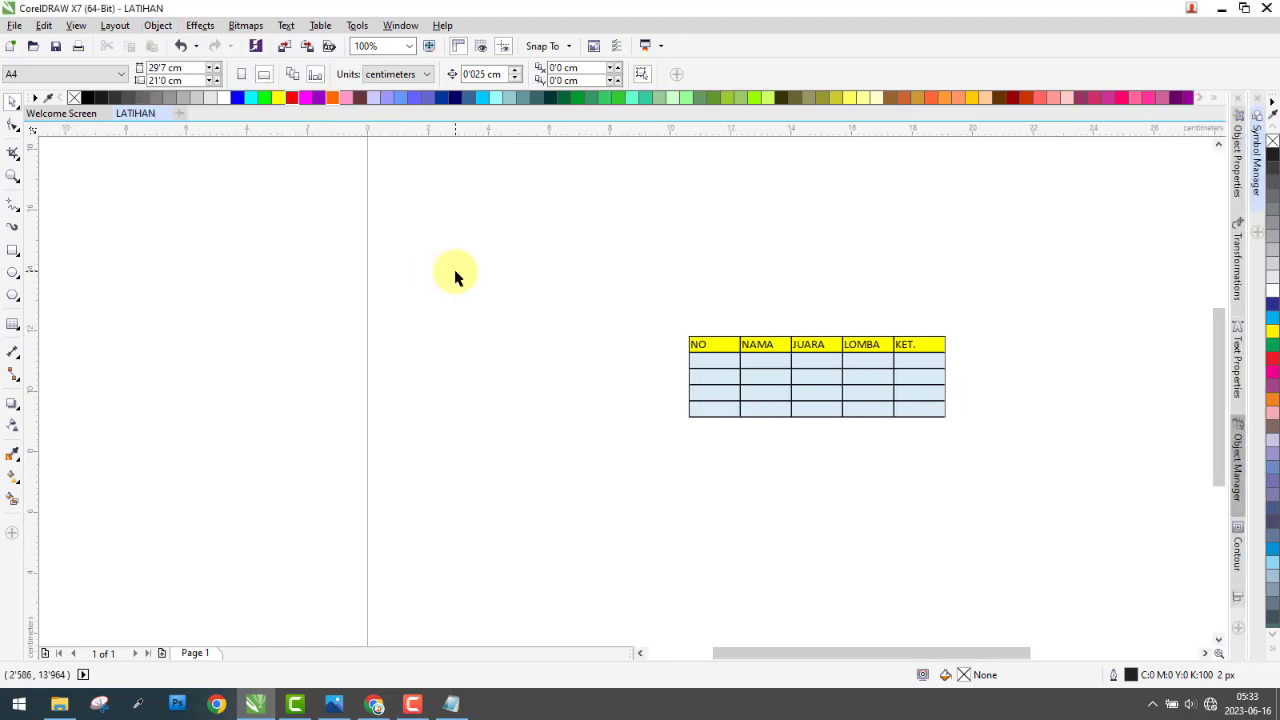
click(1257, 152)
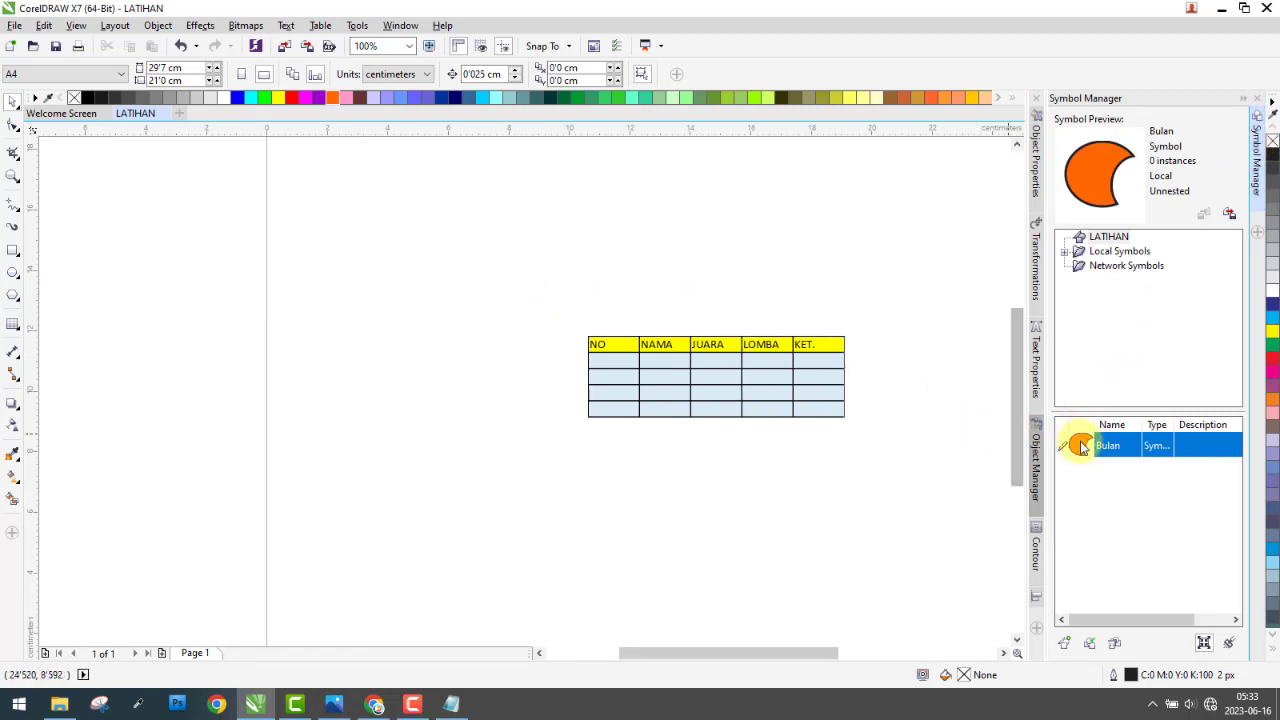
drag(452, 452, 452, 450)
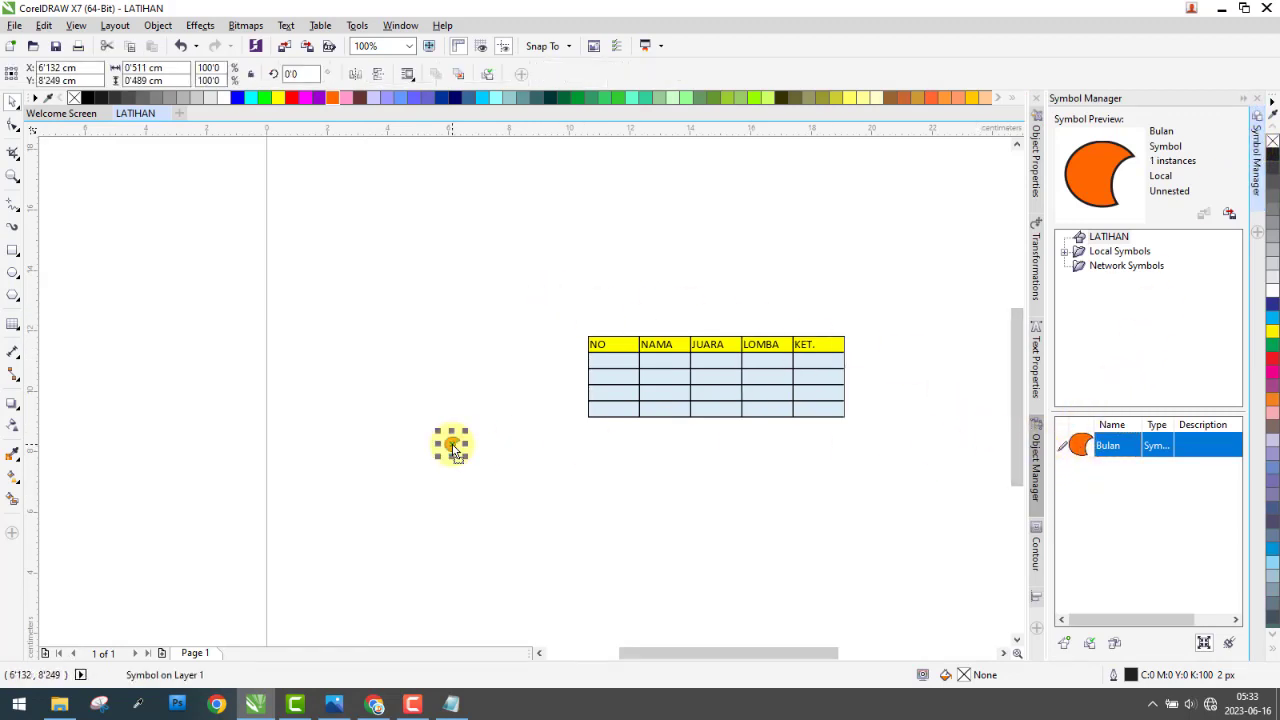
- Try enlarging the placed Bulan symbol to about 4.67 × 4.48 cm, undo the resize and deselect it
scroll(457, 460, up, 6)
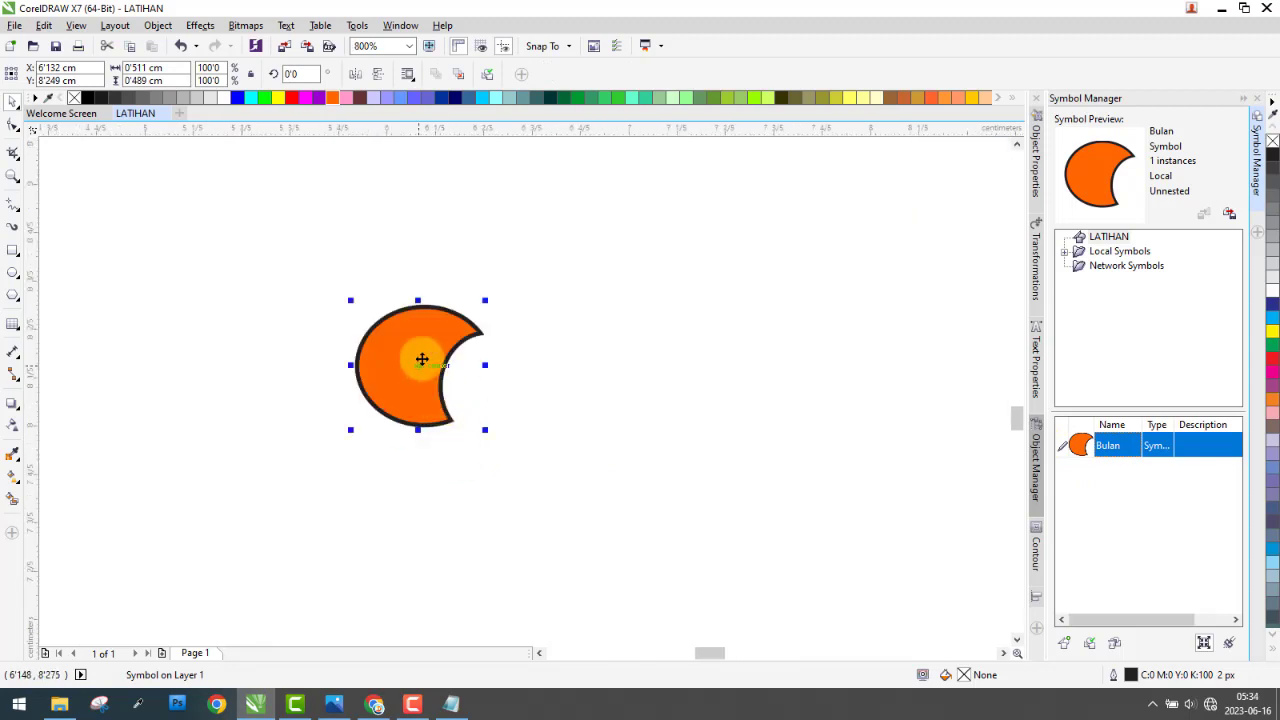
scroll(446, 293, down, 7)
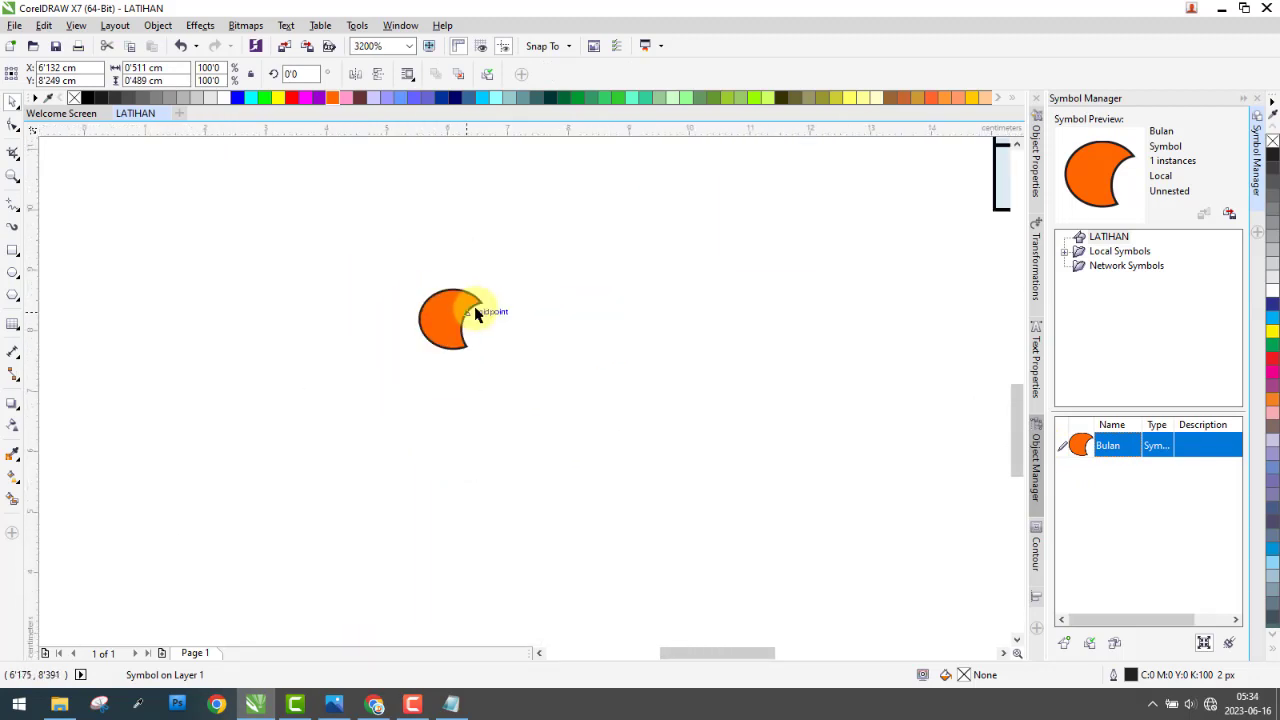
scroll(466, 289, up, 3)
scroll(552, 221, up, 2)
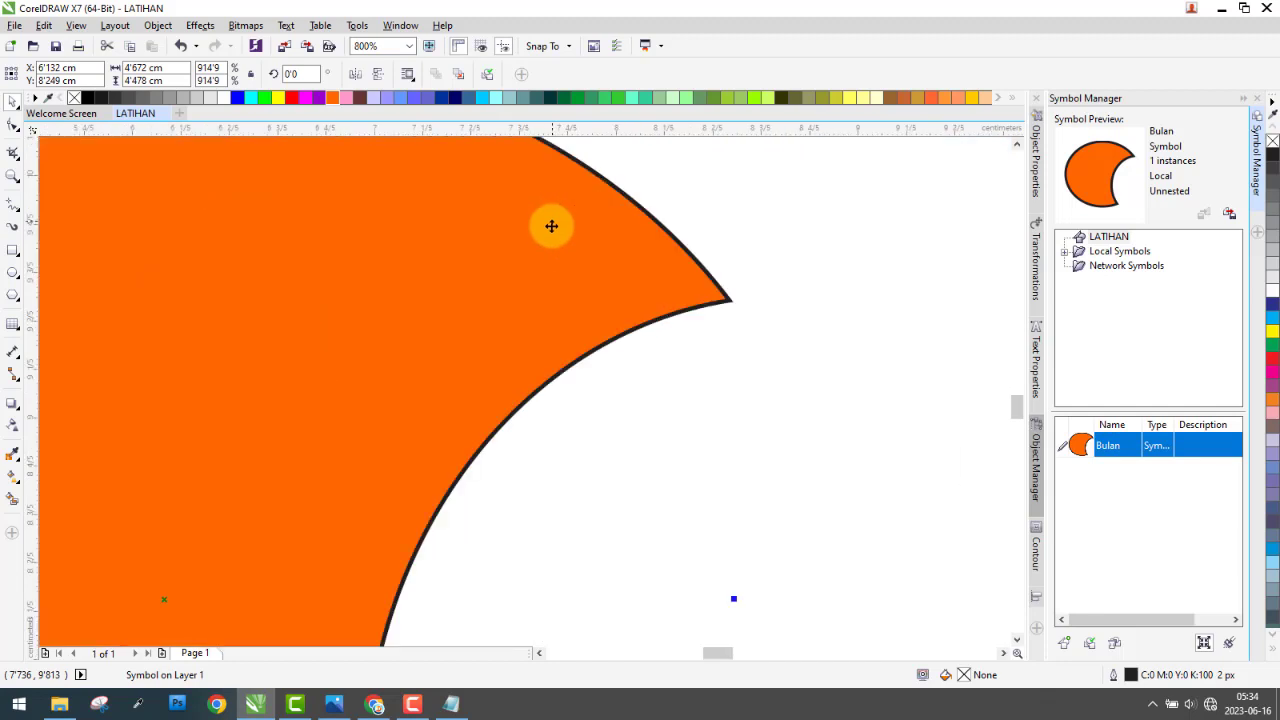
scroll(560, 280, down, 2)
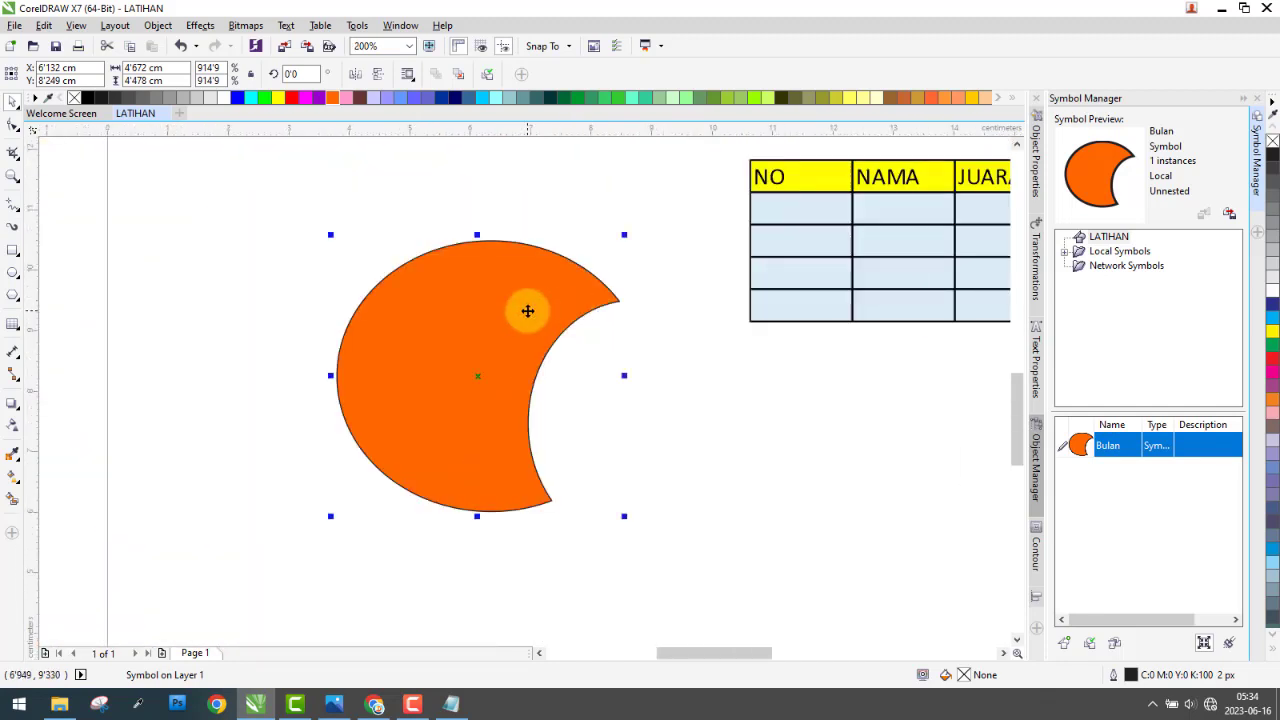
key(ctrl+z)
click(541, 383)
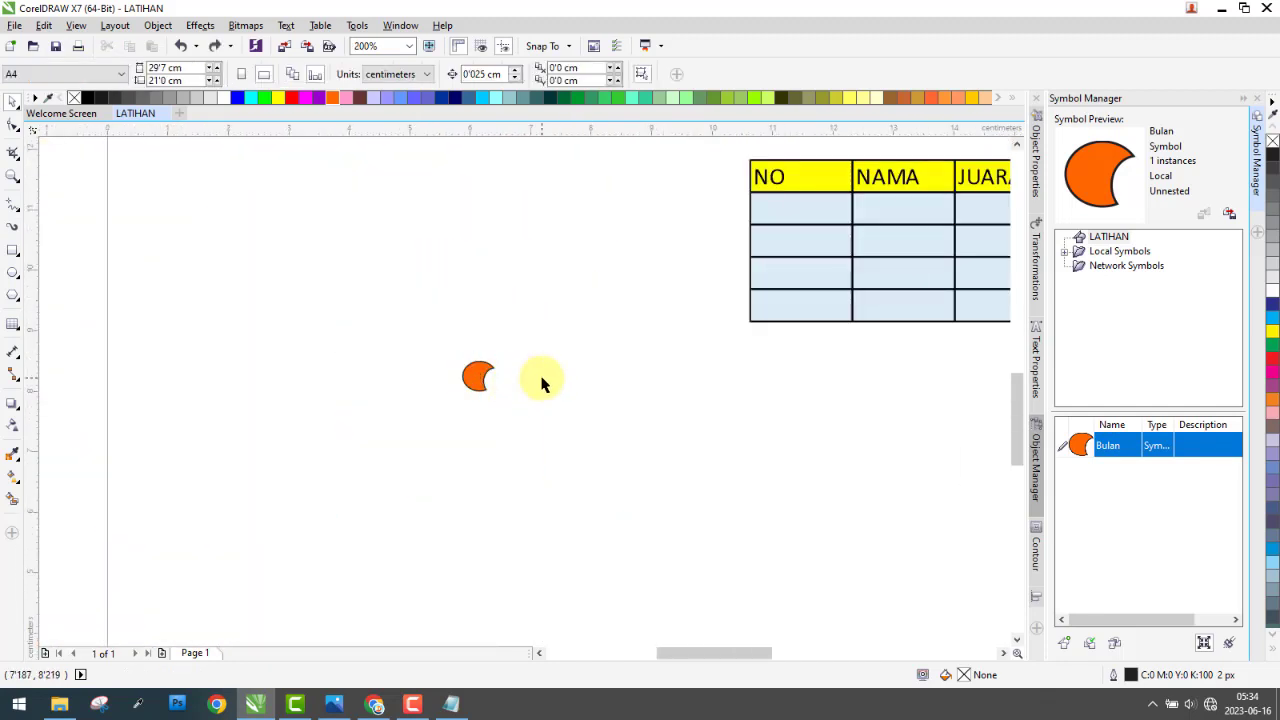
- Check the PowerClip commands with nothing selected, and switch to the Notepad notes to read the PowerClip description
click(160, 26)
mouse_move(228, 170)
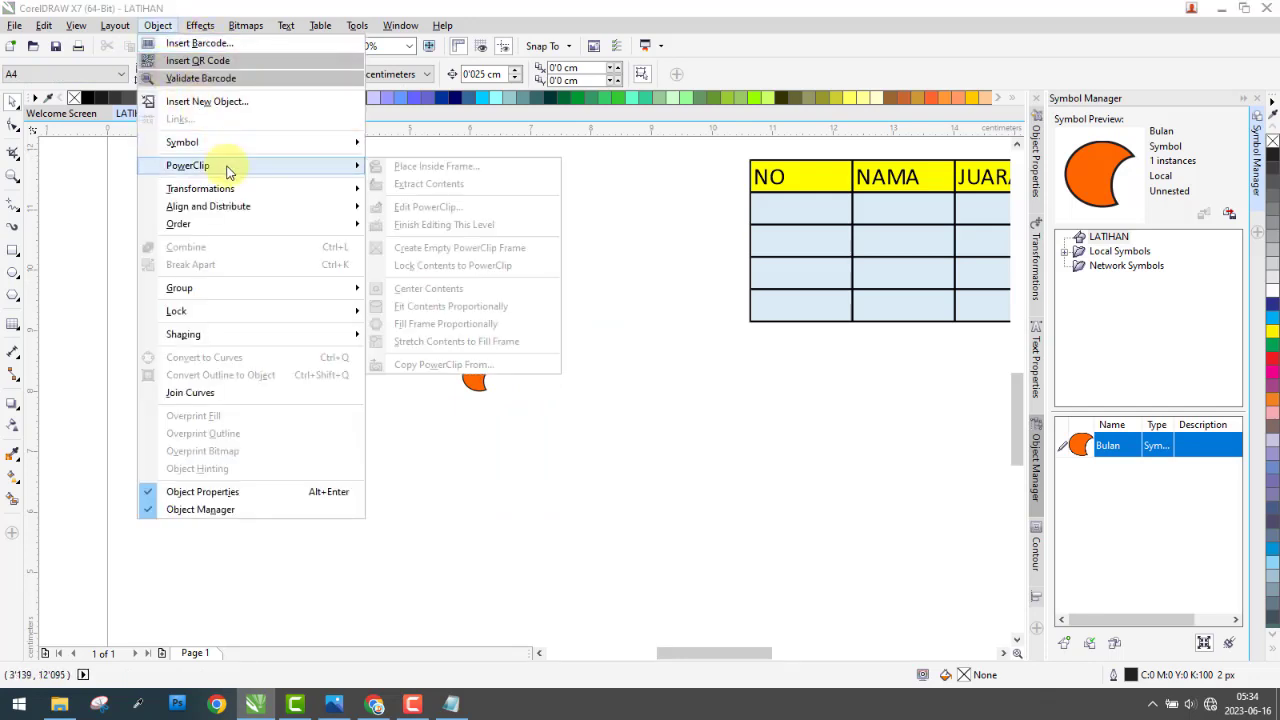
click(98, 168)
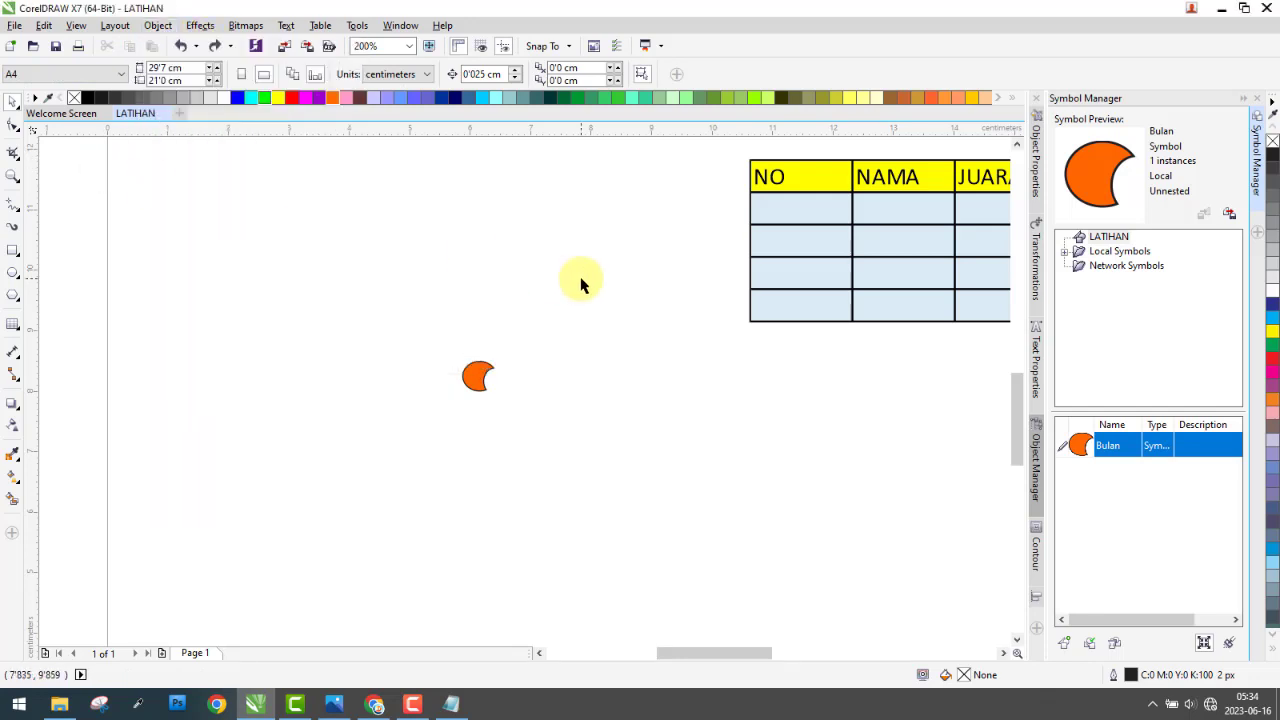
click(451, 704)
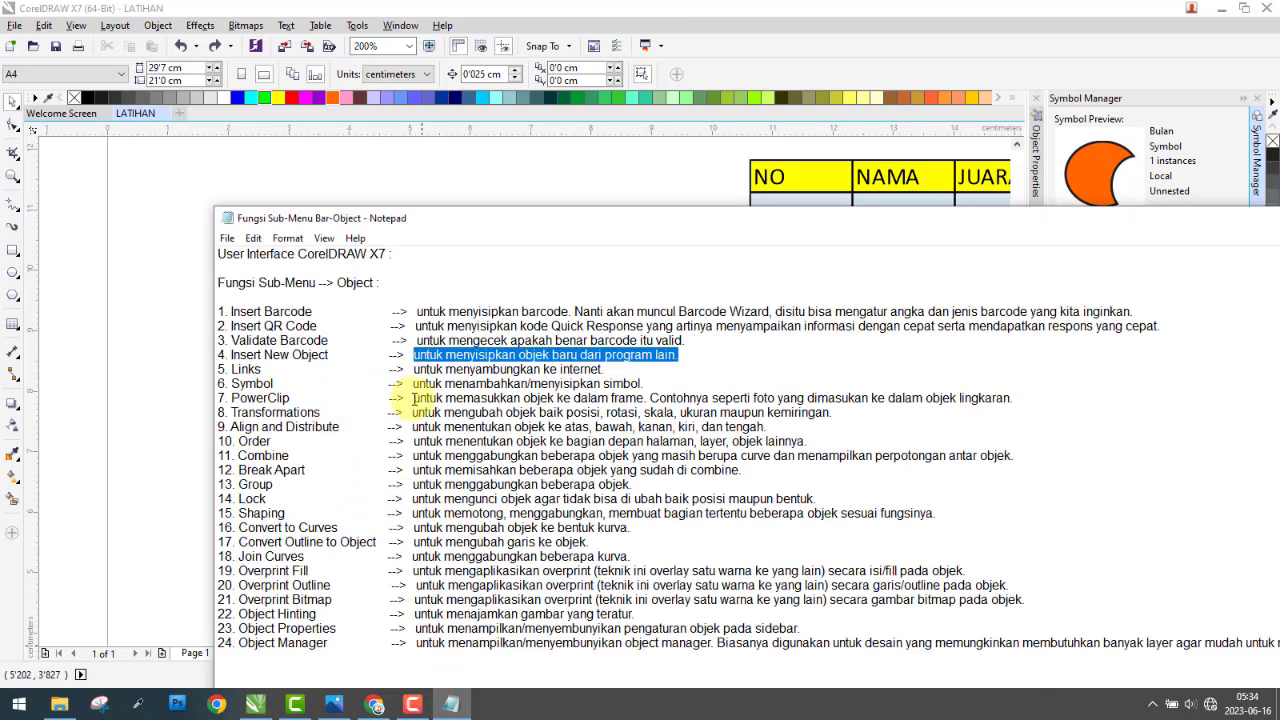
- Highlight the PowerClip description in the Notepad notes and return to the CorelDRAW document
drag(413, 398, 966, 400)
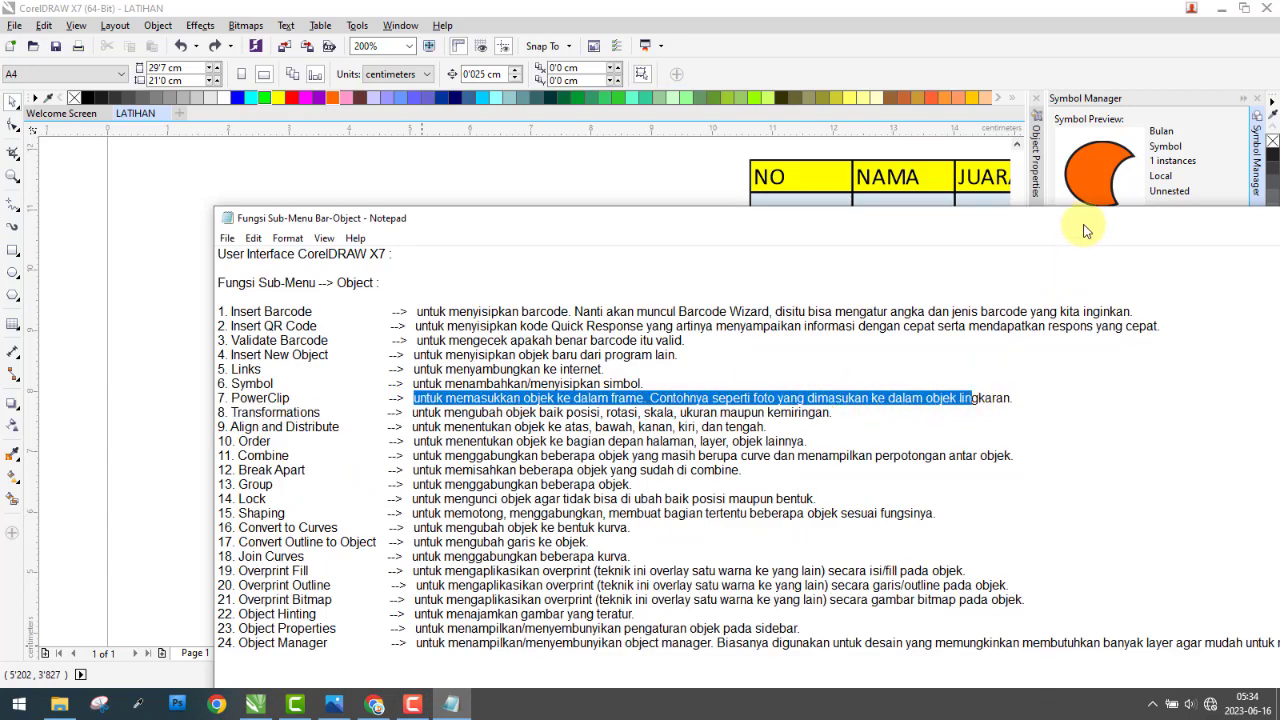
drag(1084, 225, 888, 260)
click(1107, 258)
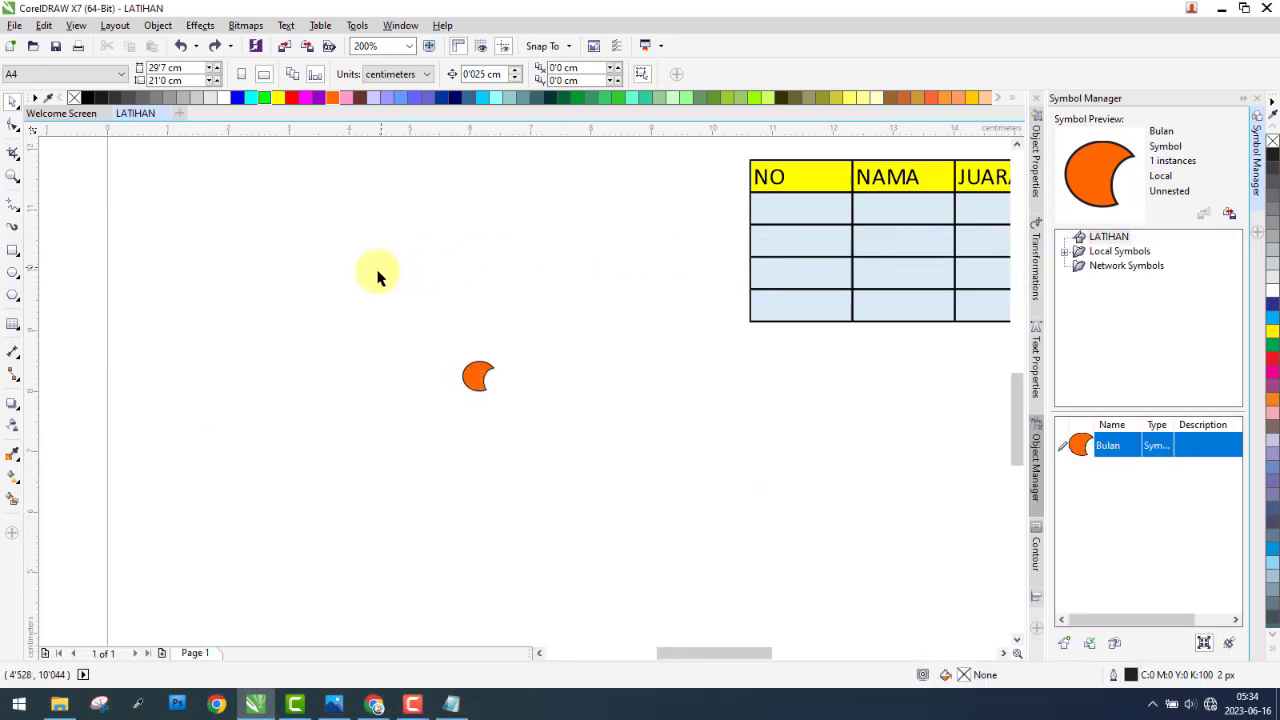
- Look through the lesson folder and the Pictures folder in File Explorer for an image, and return to CorelDRAW
click(66, 704)
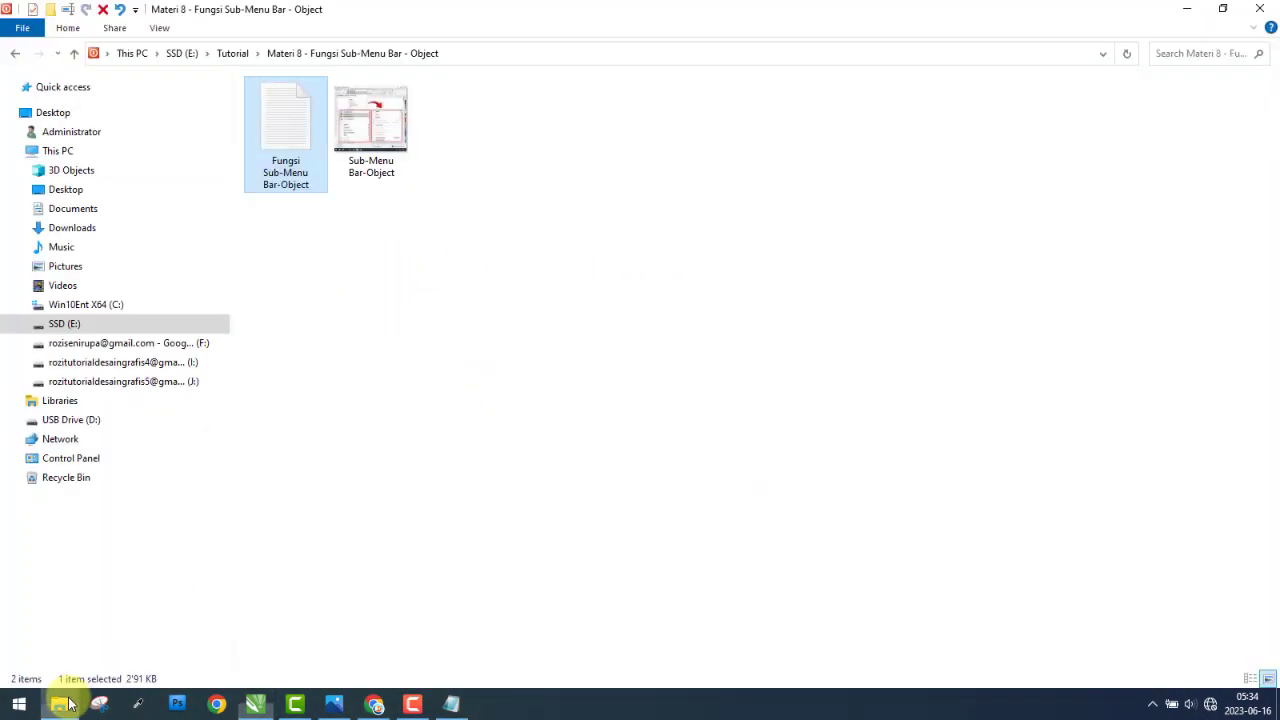
click(566, 338)
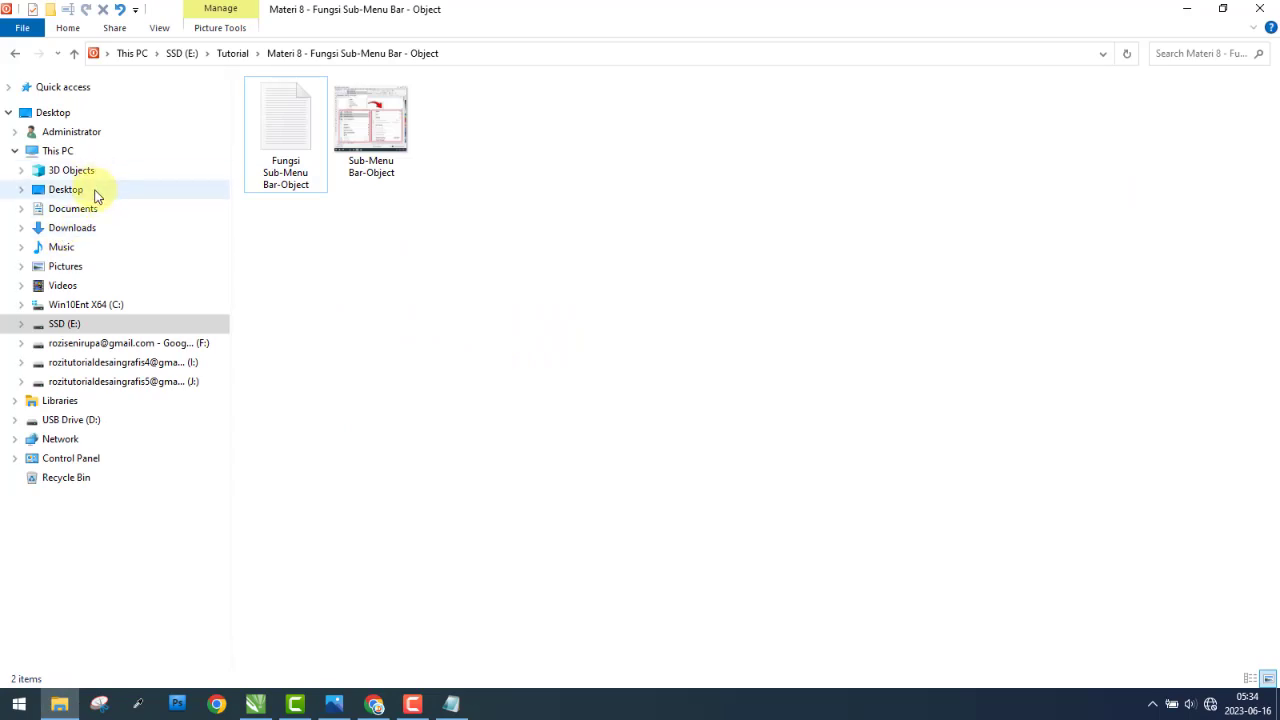
click(80, 268)
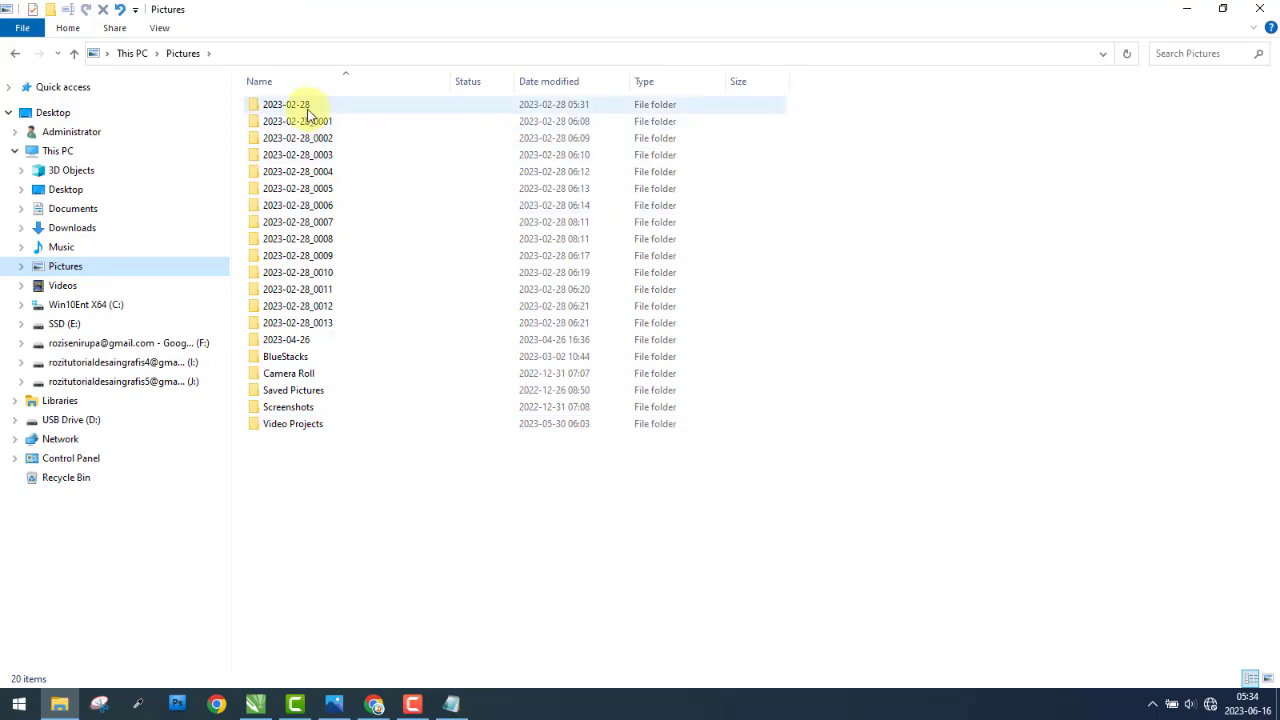
click(15, 53)
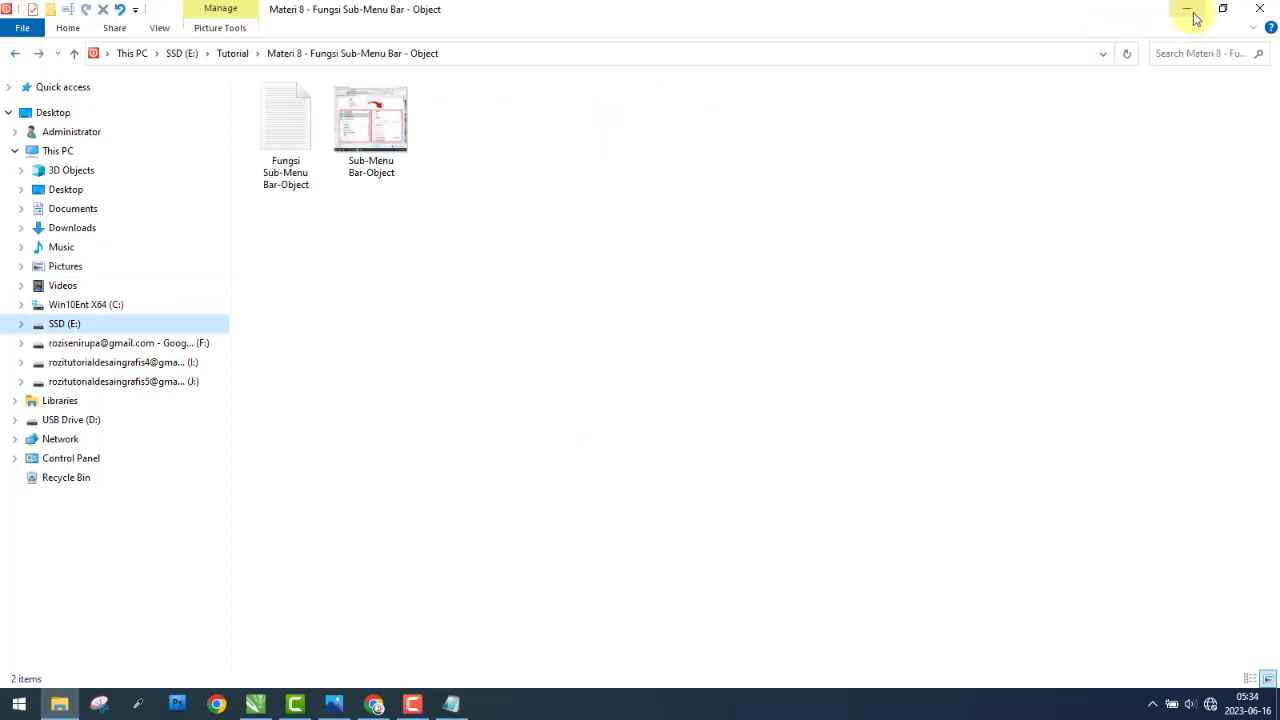
click(1194, 18)
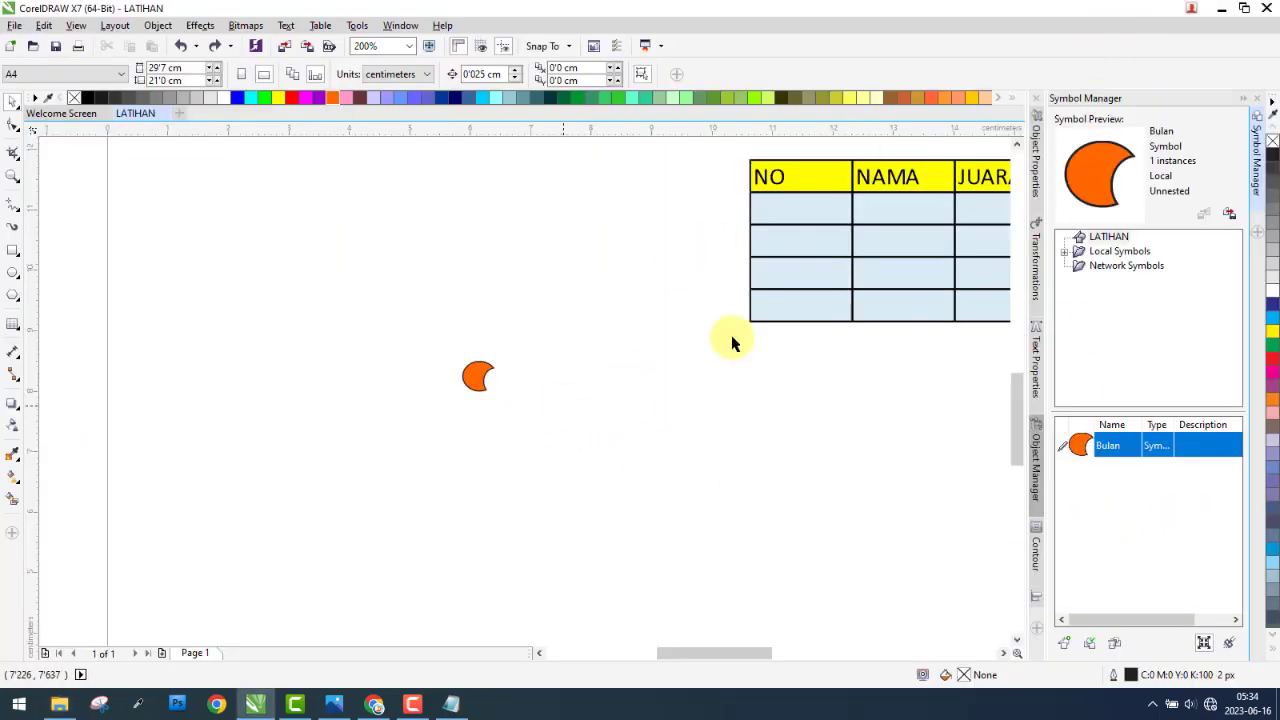
- Capture a screenshot of the Windows desktop and paste it into the CorelDRAW document
click(1277, 705)
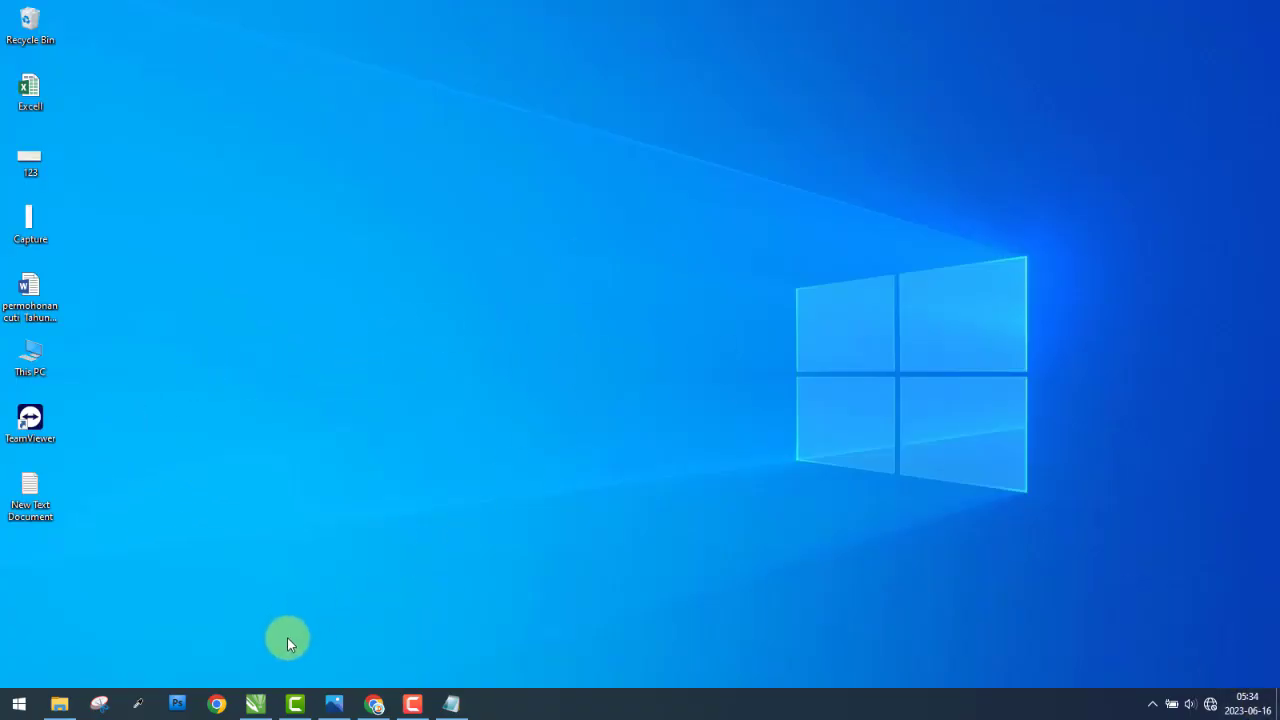
click(256, 703)
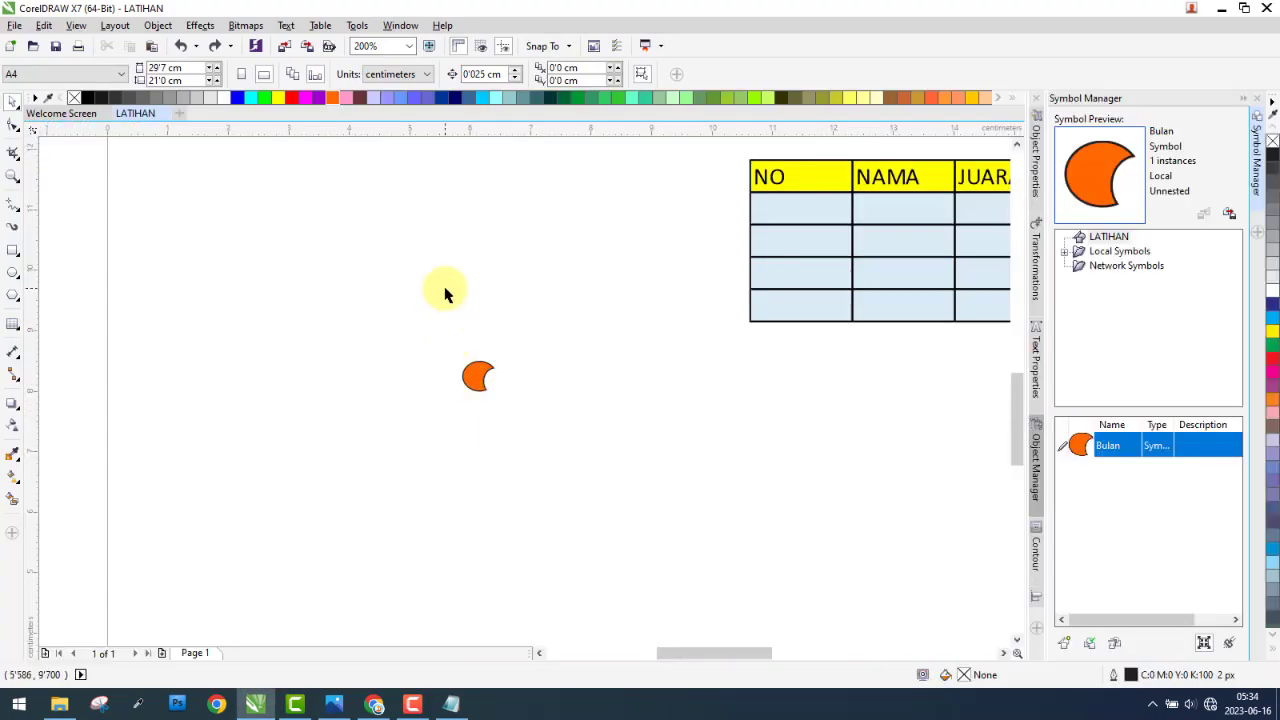
key(ctrl+v)
- Scale the pasted desktop screenshot down proportionally to about 15.45 × 8.69 cm and deselect it
scroll(597, 297, down, 5)
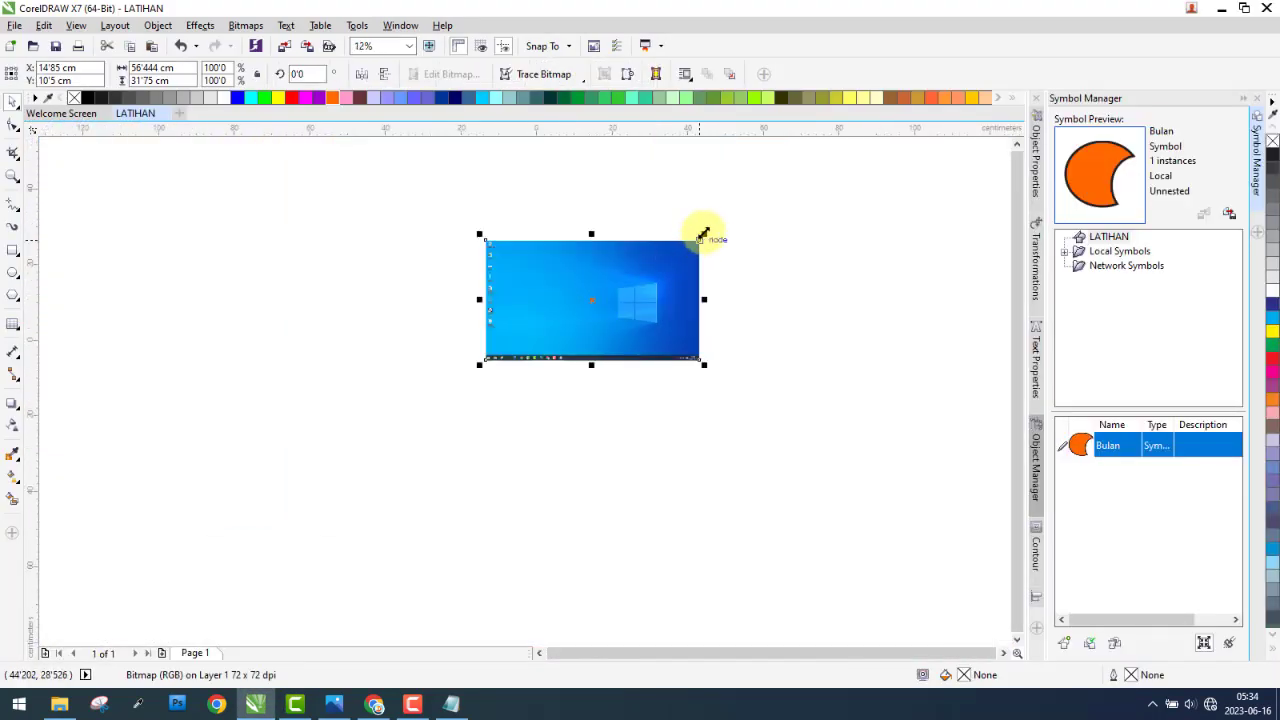
drag(703, 234, 540, 332)
scroll(530, 355, up, 3)
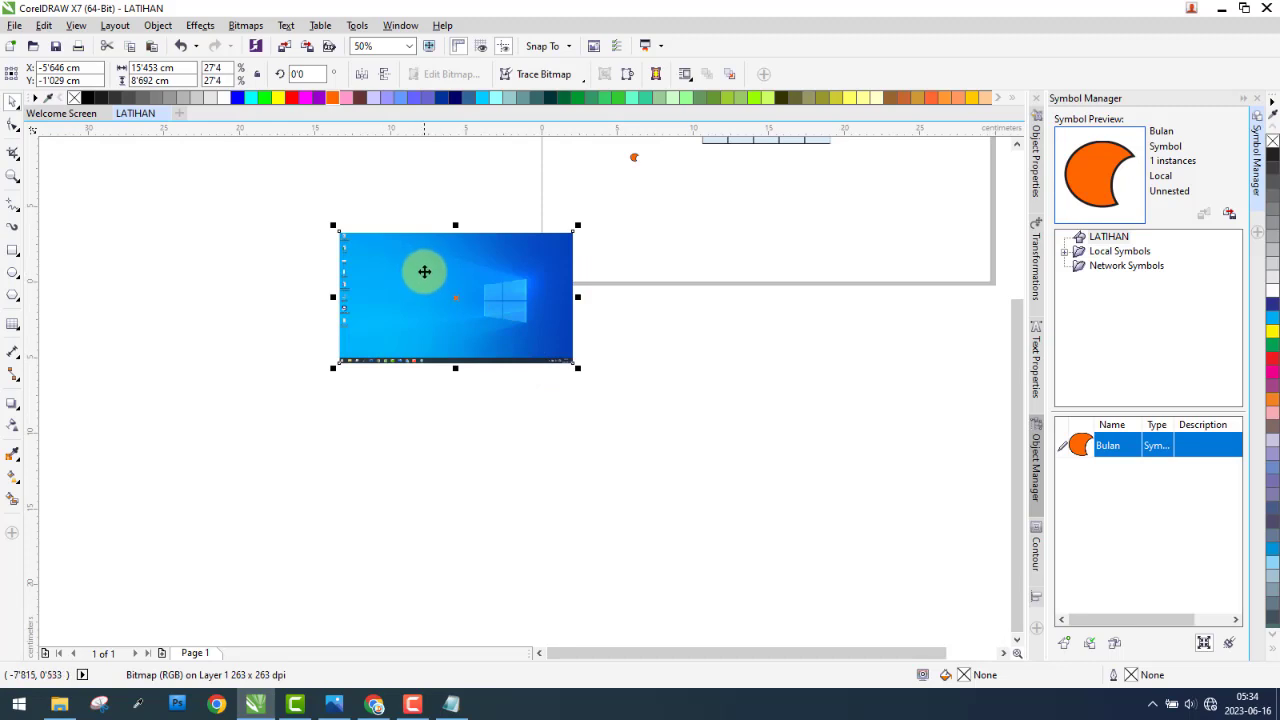
scroll(424, 271, up, 2)
drag(193, 190, 190, 337)
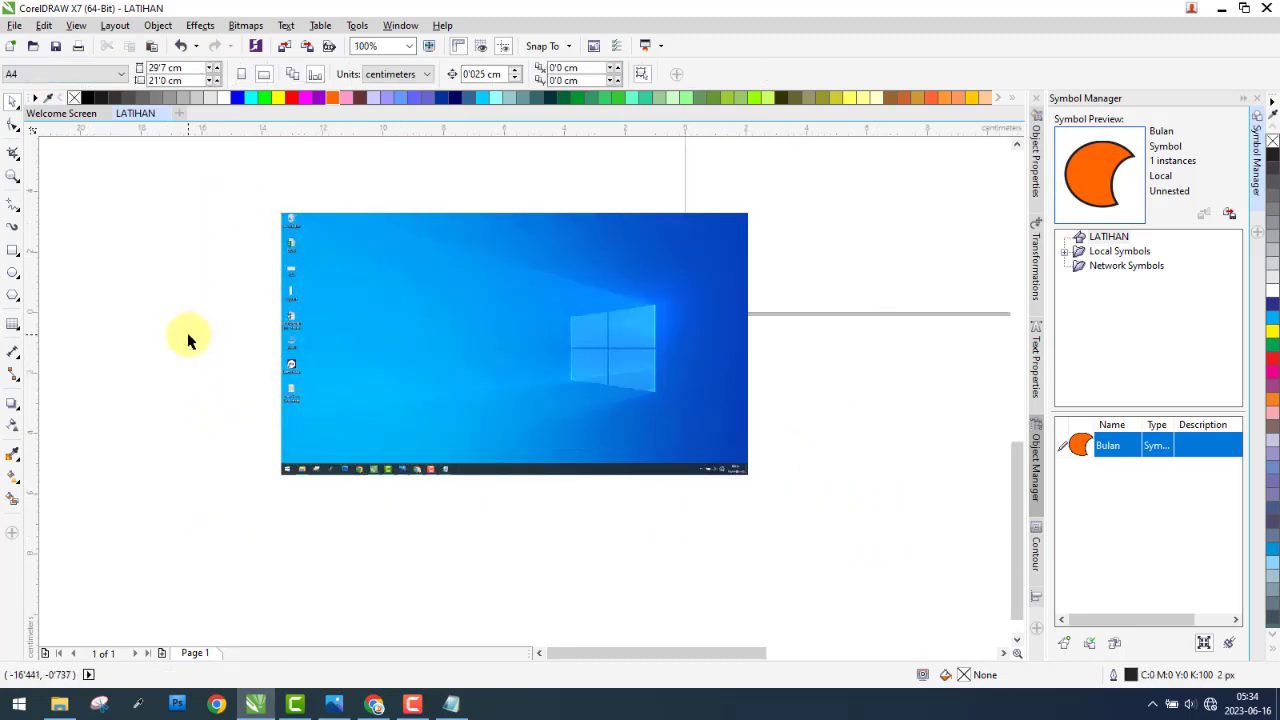
- Draw a polygon about 4.42 × 5.11 cm beside the screenshot and set it to 6 sides
click(12, 298)
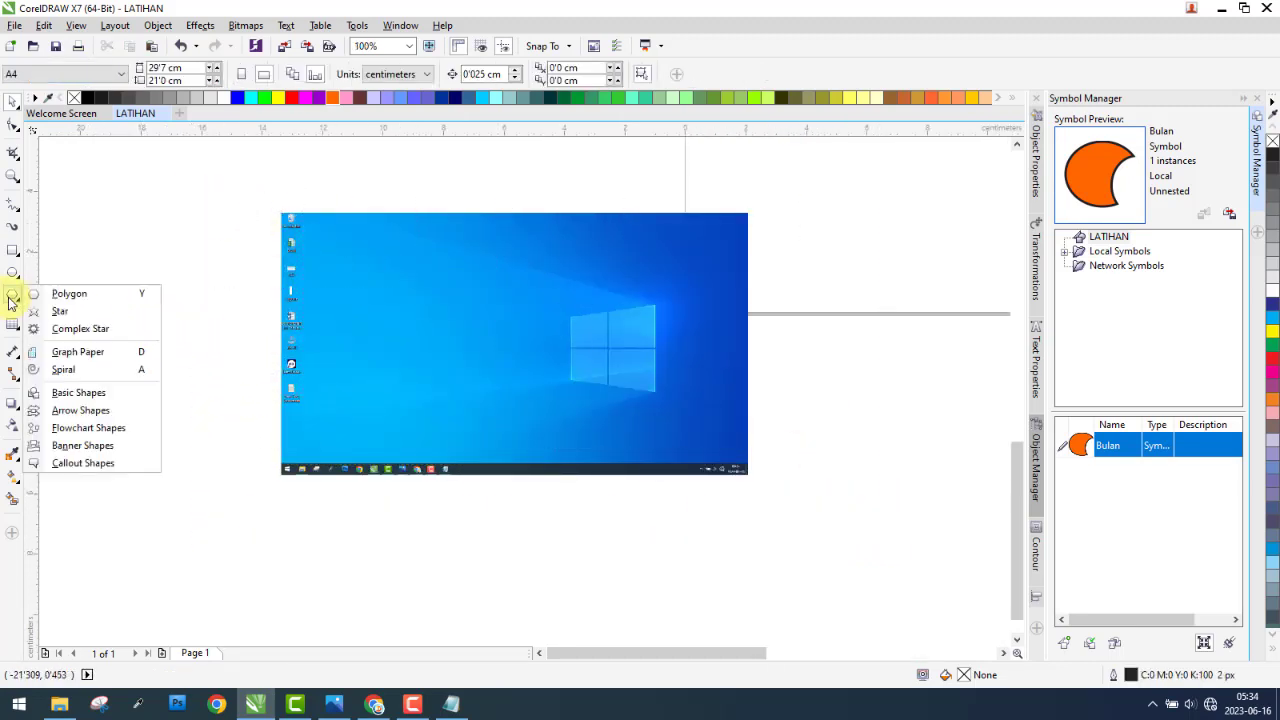
click(69, 294)
drag(141, 242, 283, 370)
click(447, 73)
click(447, 73)
click(447, 73)
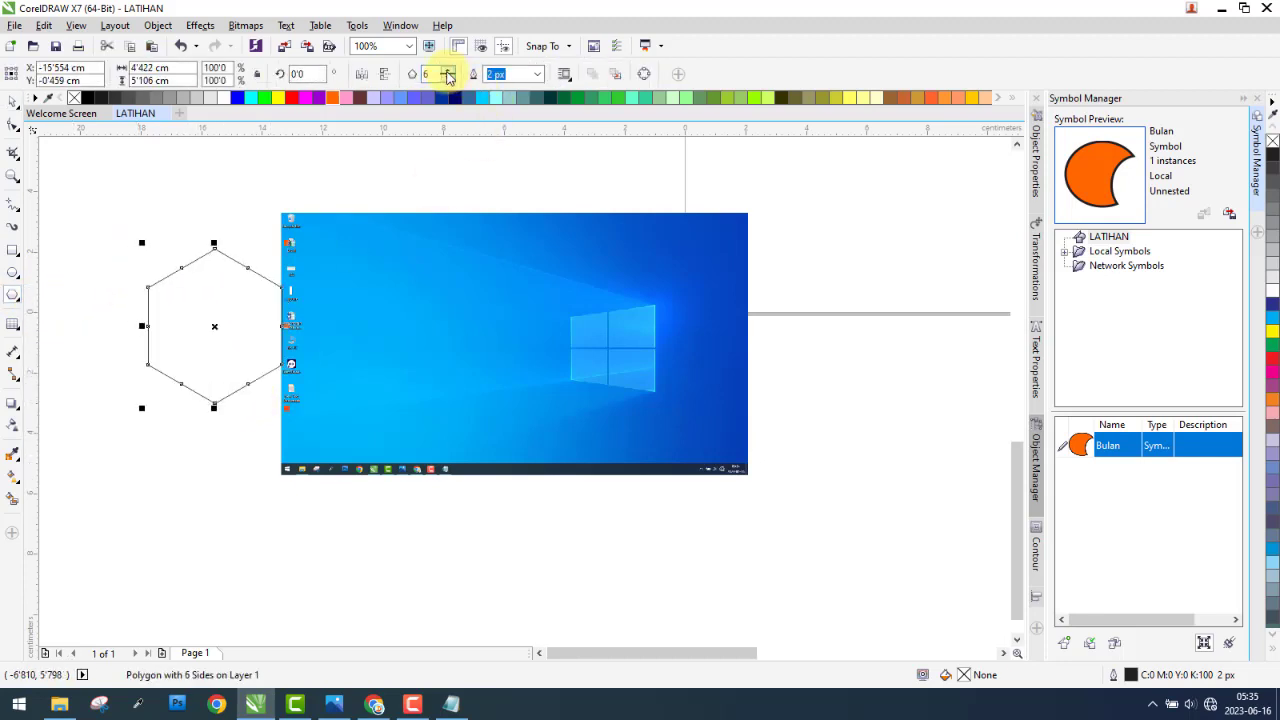
- Move the hexagon over the Windows logo in the screenshot, centred at about X -2.23, Y -1.11 cm
click(13, 100)
drag(206, 274, 746, 369)
scroll(559, 324, up, 1)
scroll(495, 362, down, 1)
scroll(633, 360, up, 1)
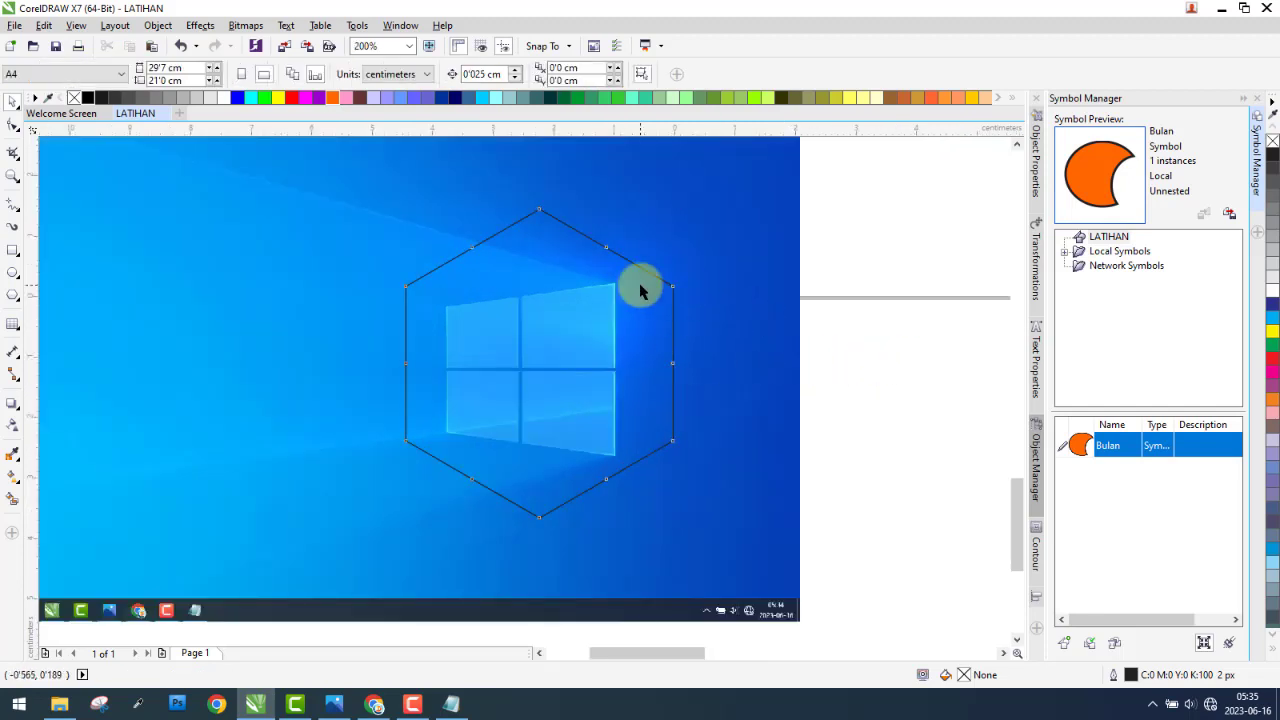
- PowerClip the desktop screenshot inside the hexagon frame with Place Inside Frame
click(733, 240)
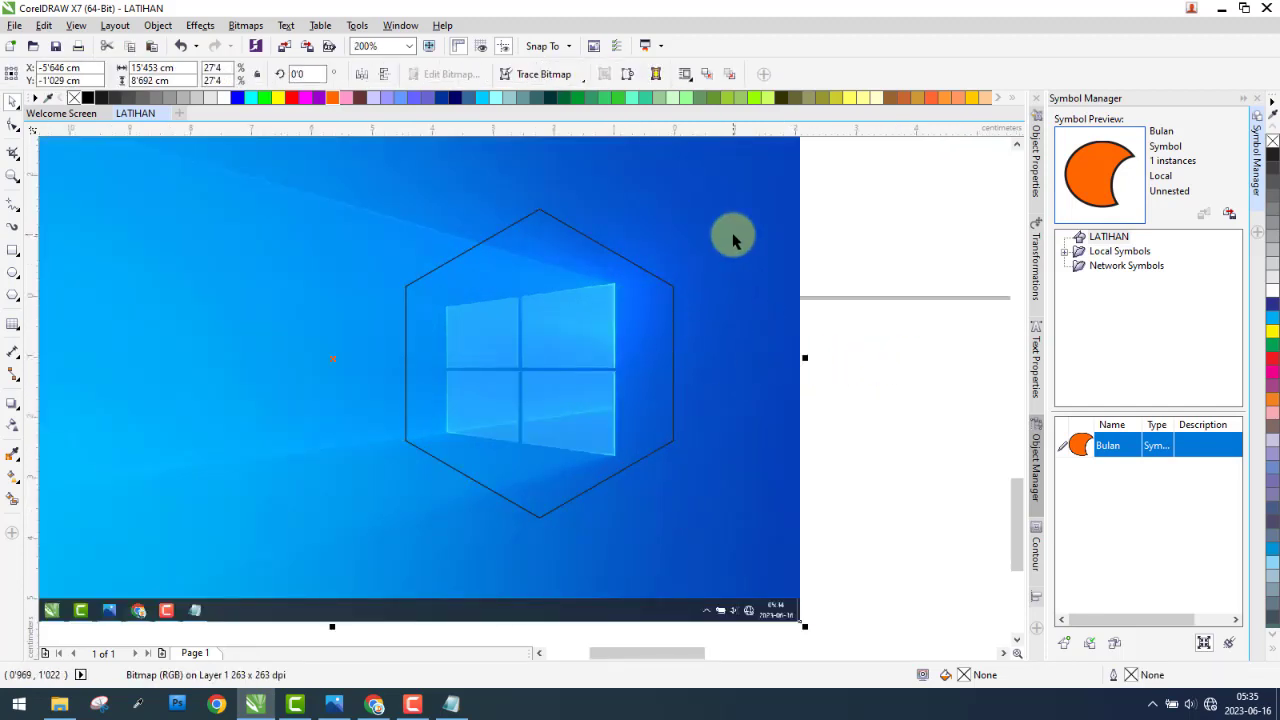
click(899, 383)
click(739, 173)
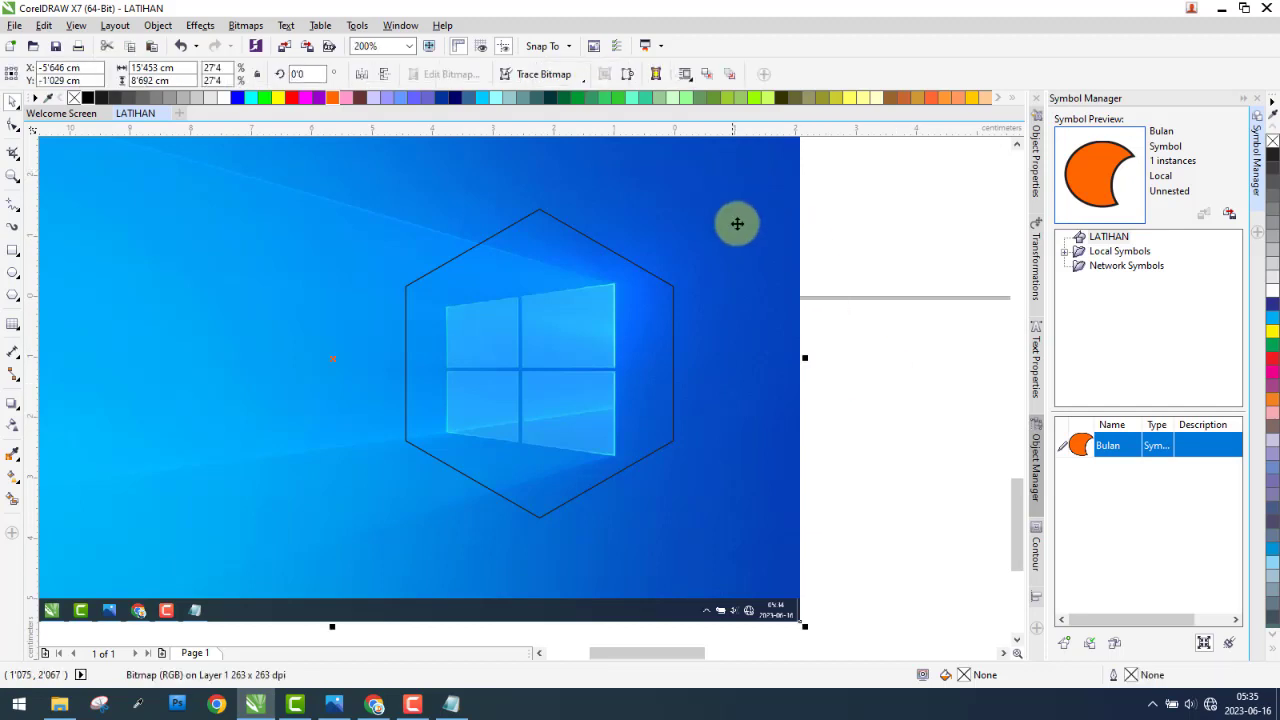
scroll(662, 336, down, 1)
scroll(662, 336, down, 2)
scroll(700, 291, up, 1)
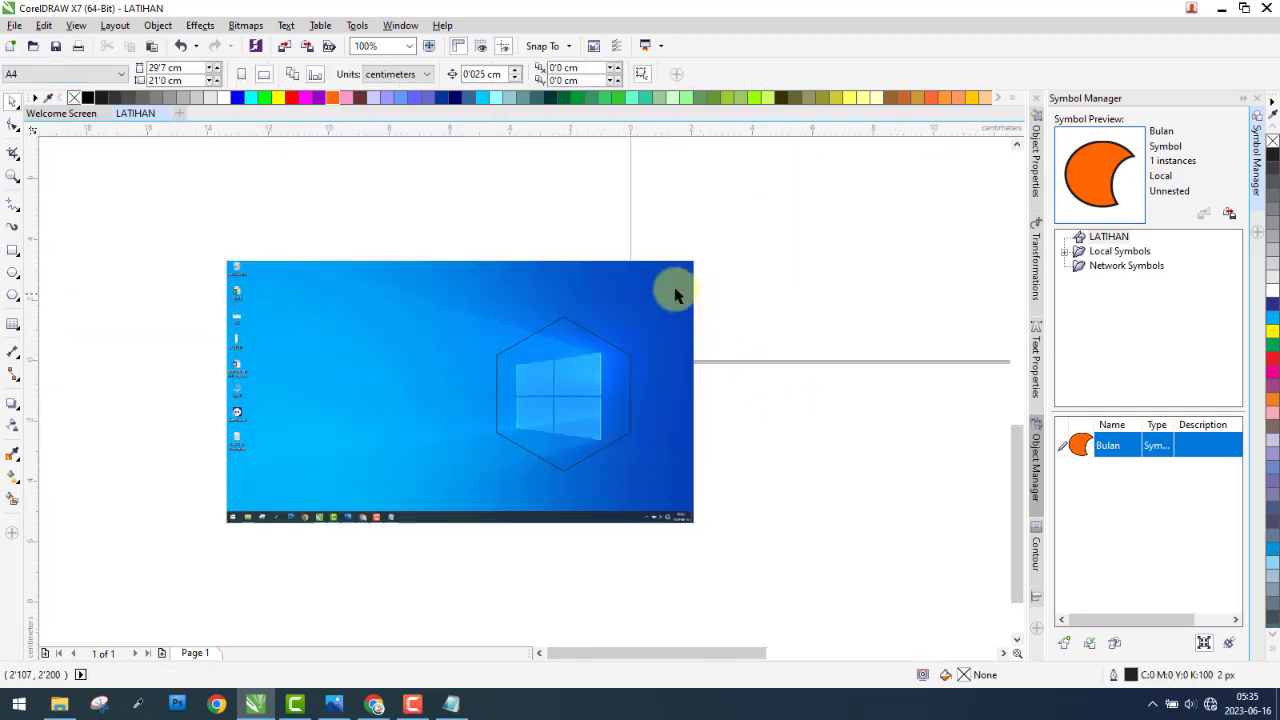
click(157, 27)
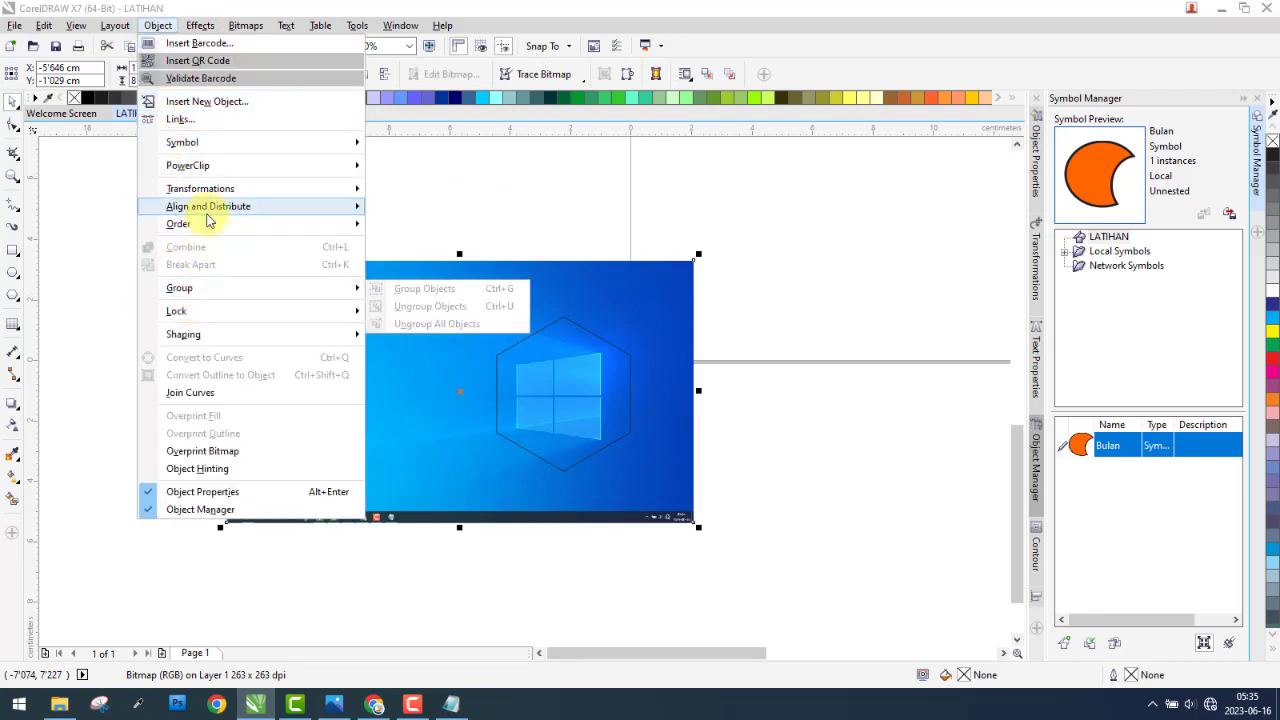
mouse_move(228, 168)
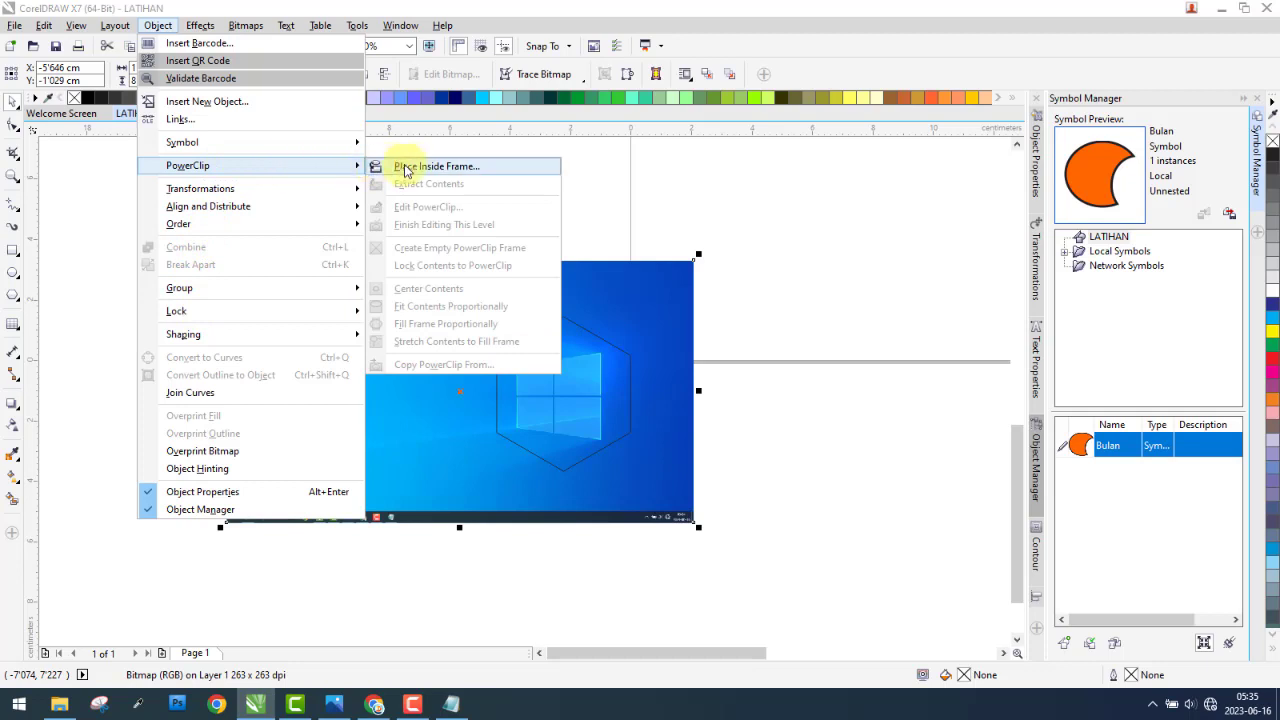
click(474, 168)
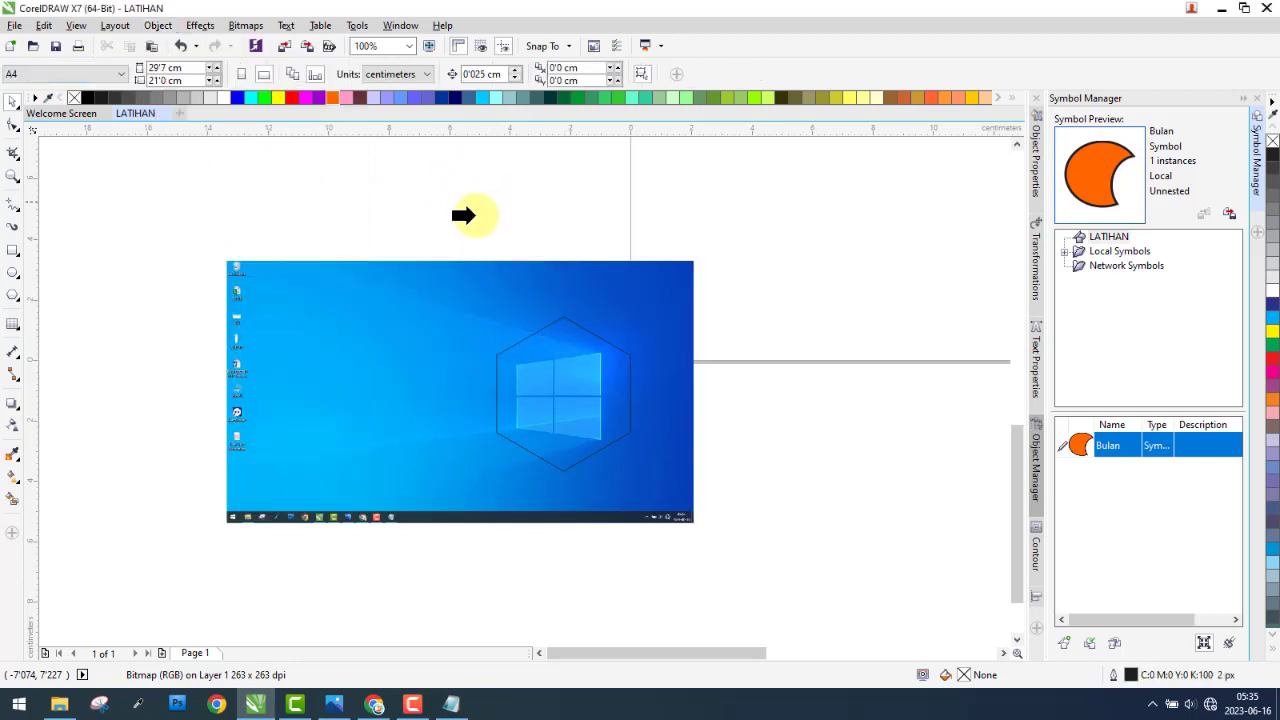
click(557, 343)
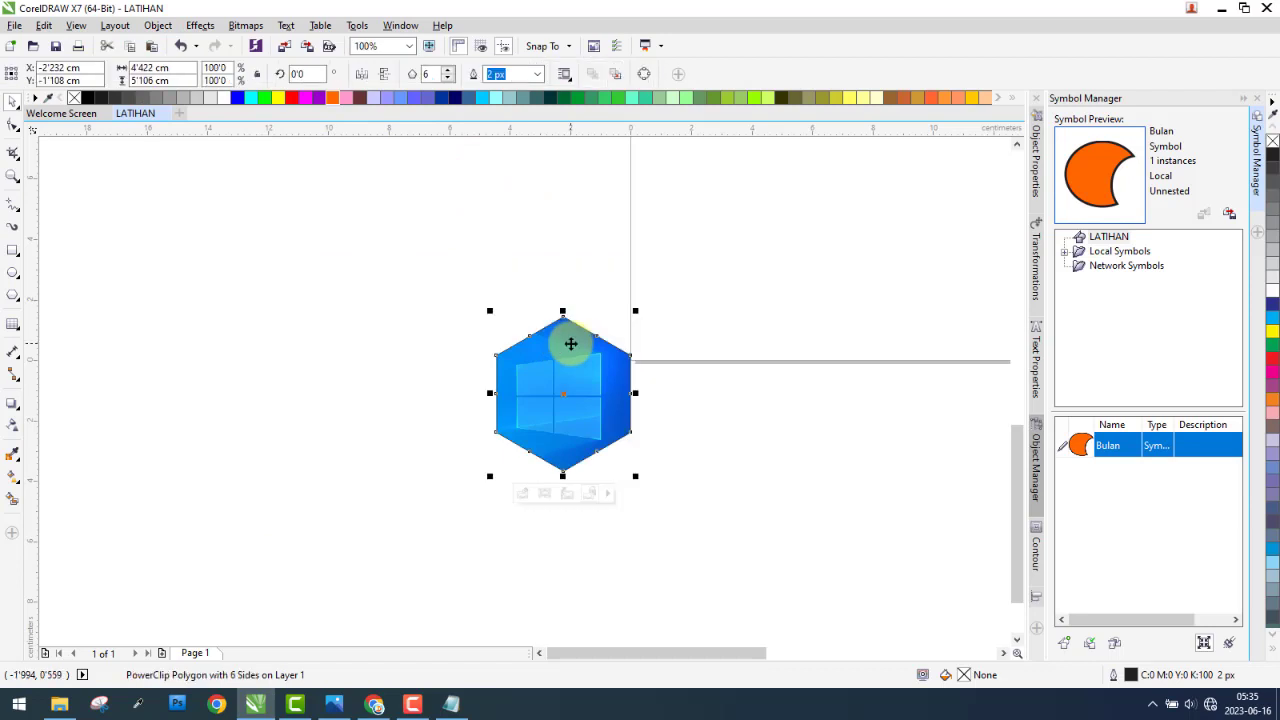
- Apply the PowerClip Center Contents command to the image inside the hexagon
click(159, 27)
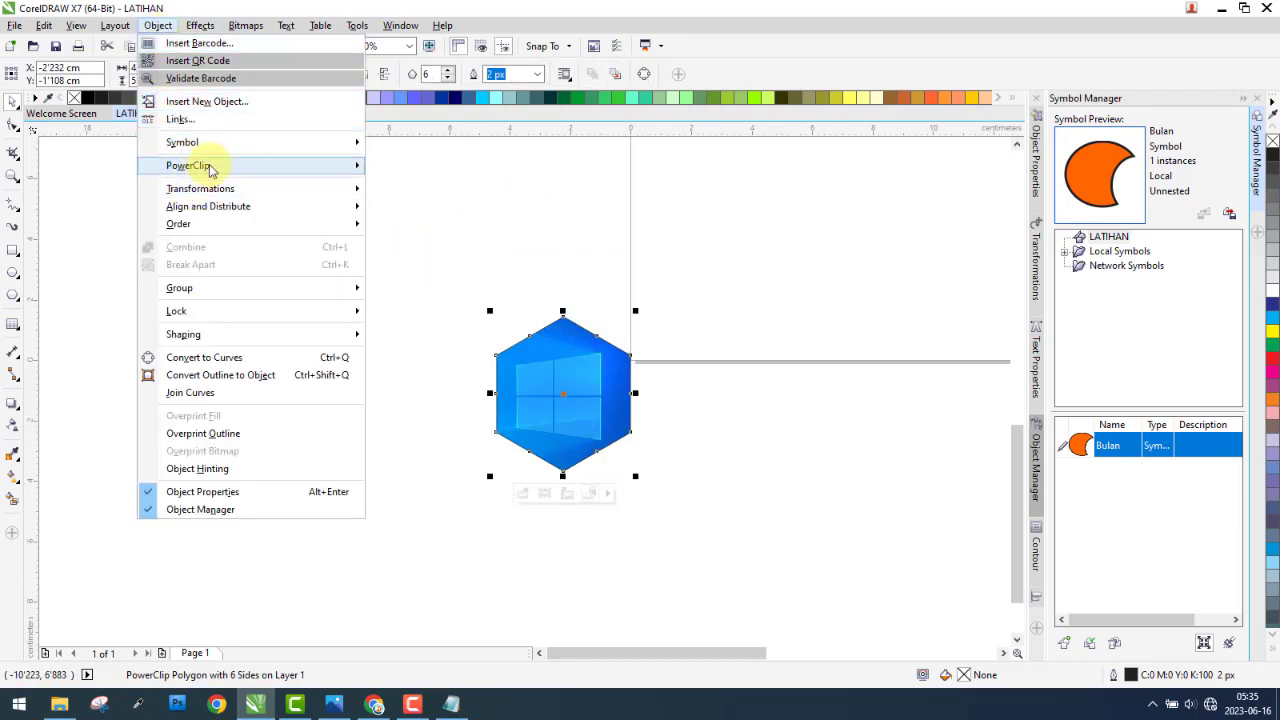
mouse_move(283, 166)
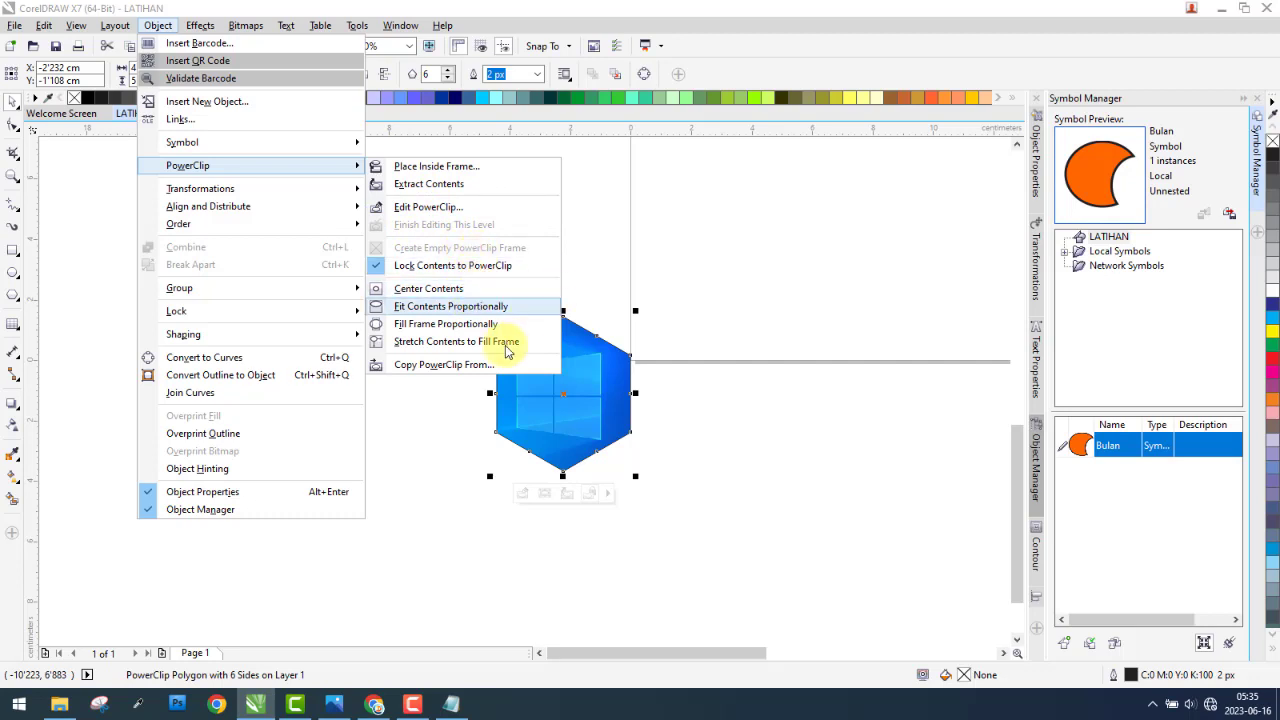
click(497, 290)
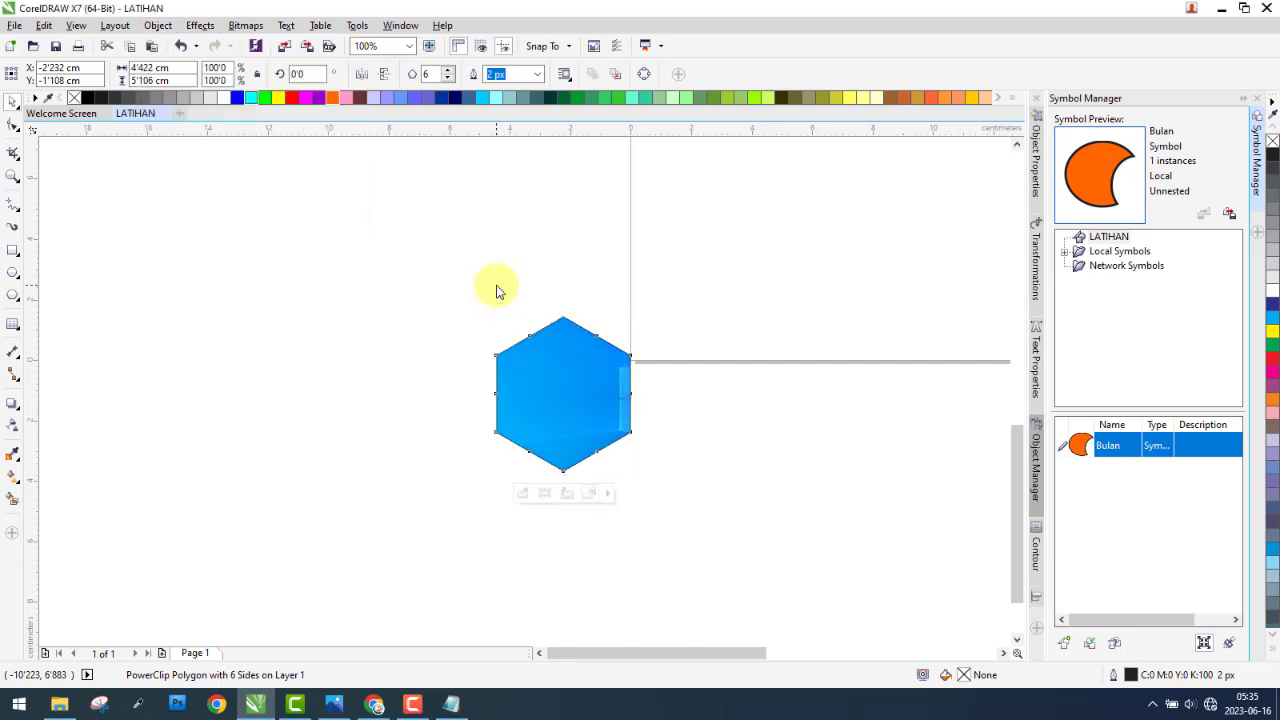
- Open the hexagon's PowerClip contents for editing, finish editing, and review the PowerClip and Frame Type commands available for it
click(521, 494)
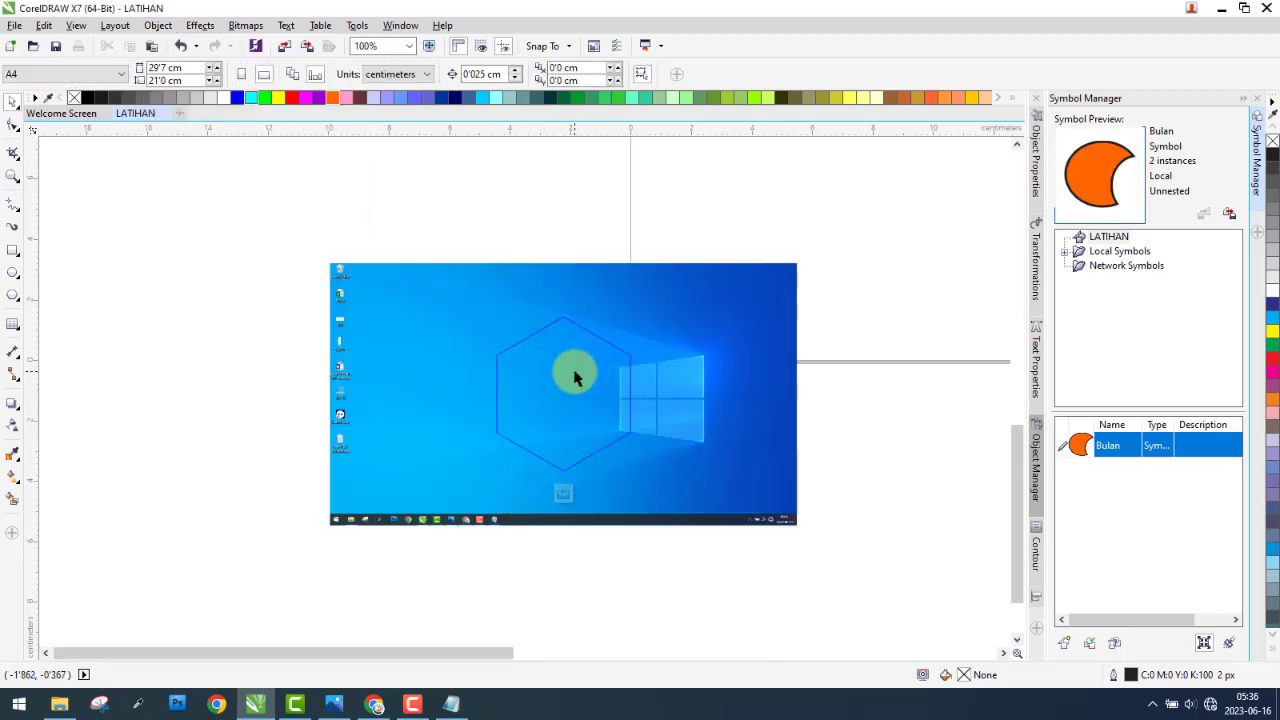
click(561, 495)
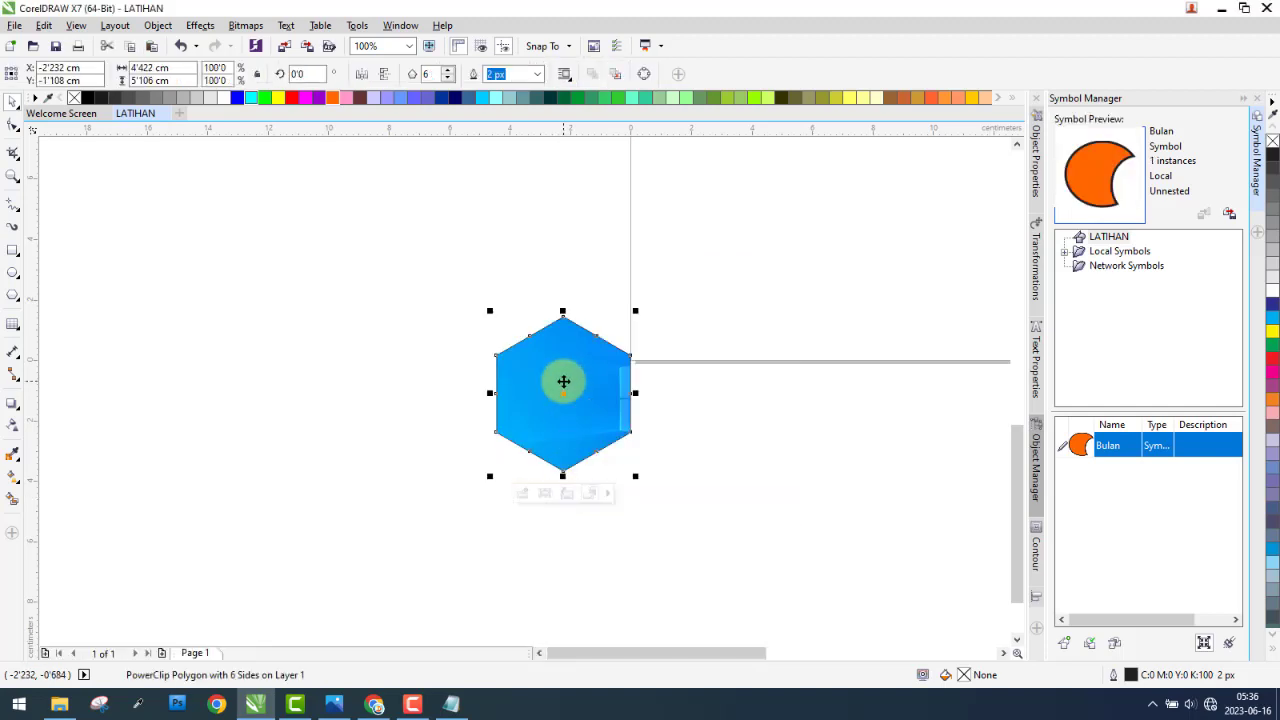
right_click(564, 381)
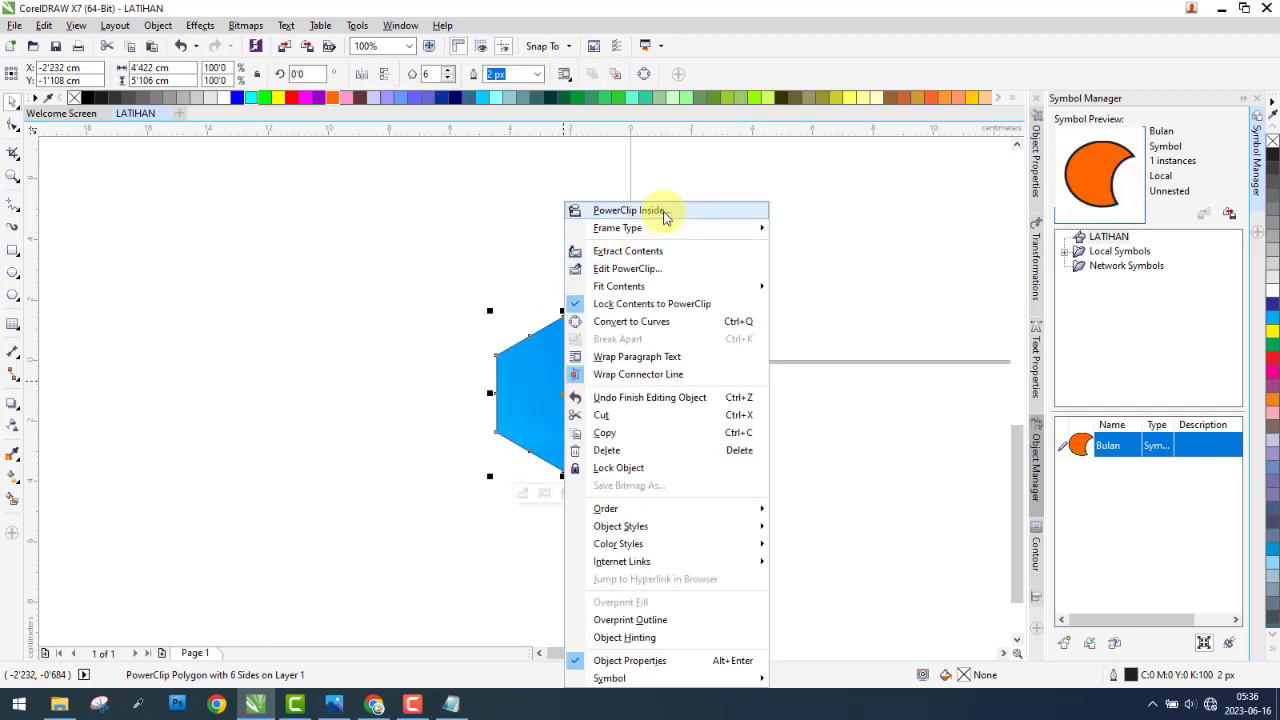
mouse_move(661, 233)
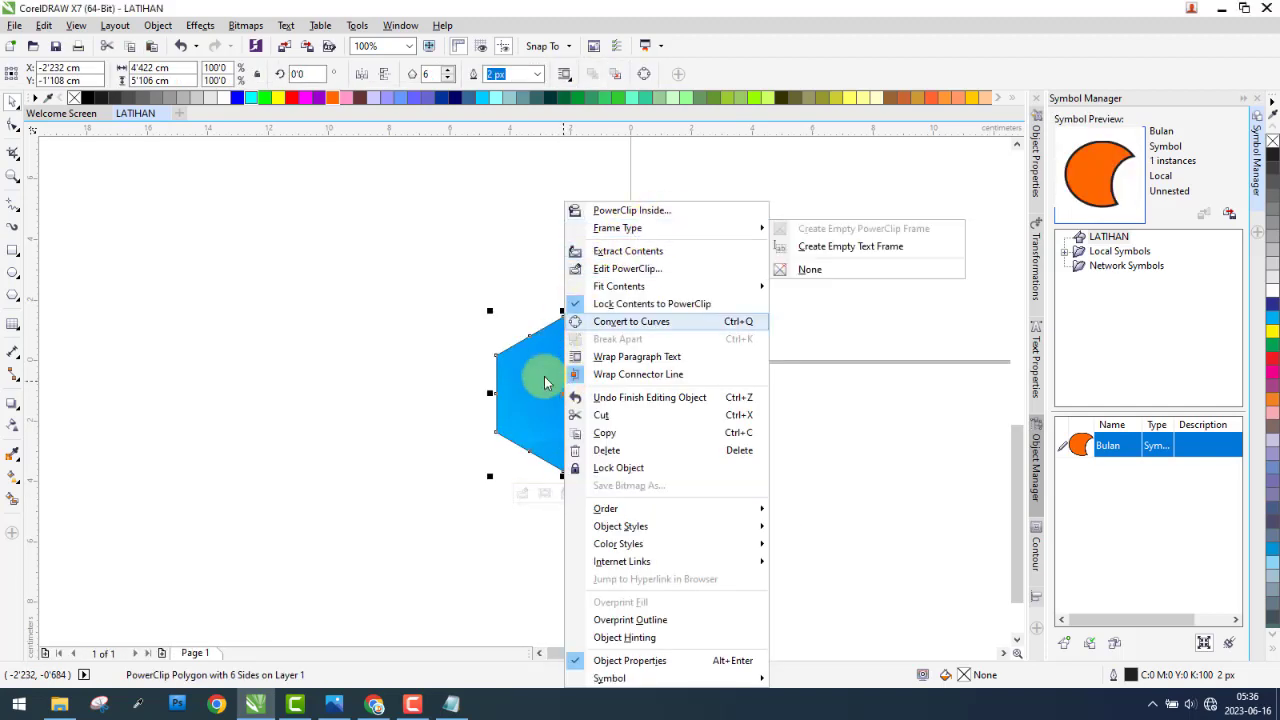
click(531, 419)
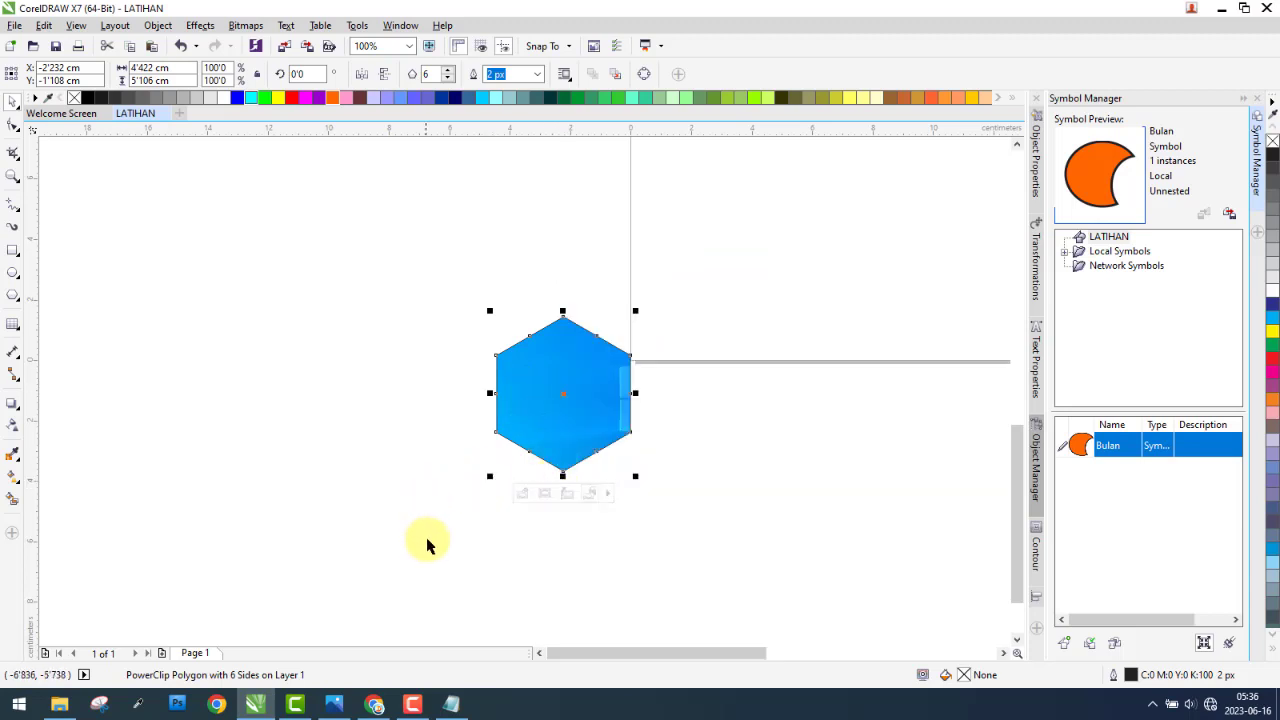
- Examine the clipped hexagon up close together with its floating PowerClip controls, leaving it selected
drag(428, 540, 651, 471)
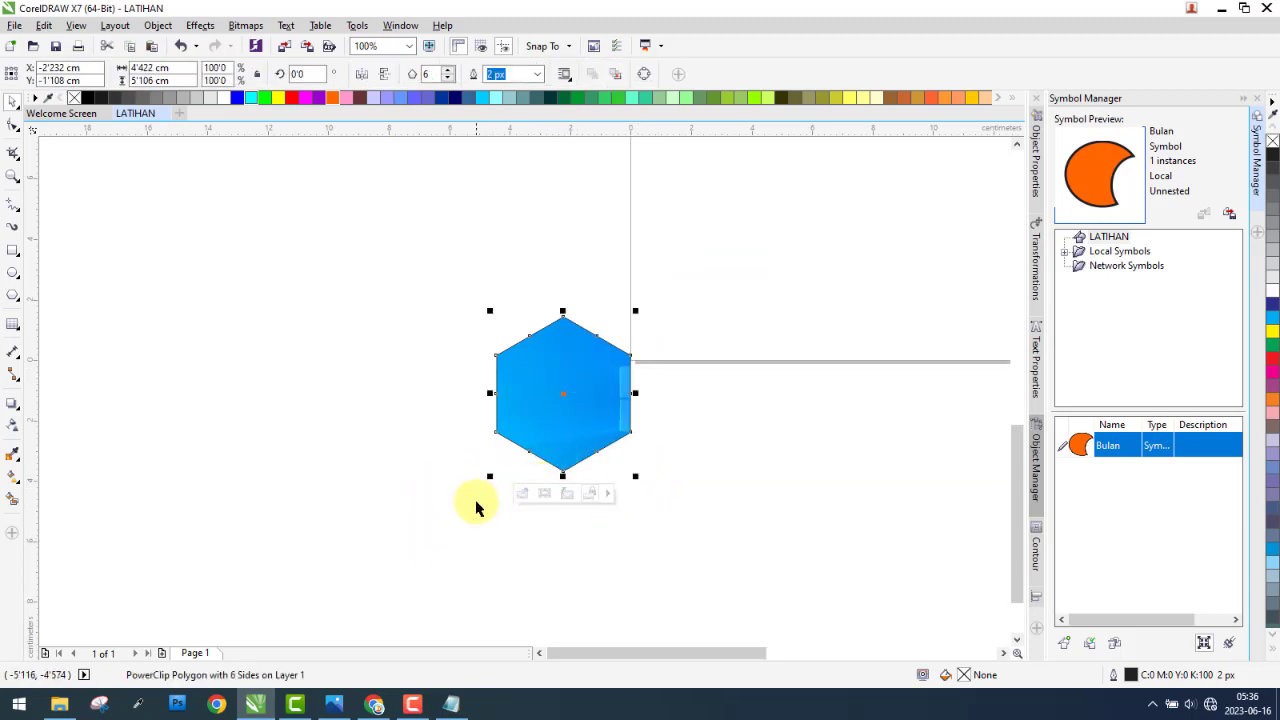
drag(471, 534, 709, 460)
click(566, 374)
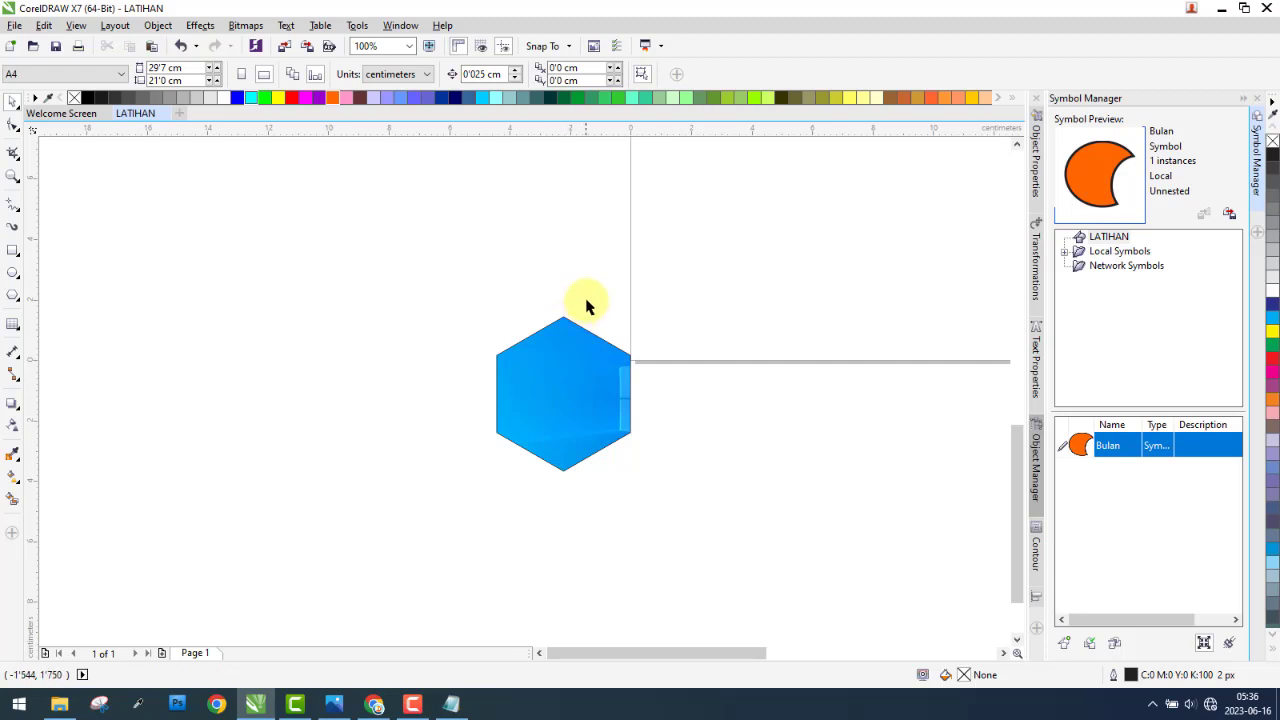
scroll(586, 300, up, 2)
click(505, 447)
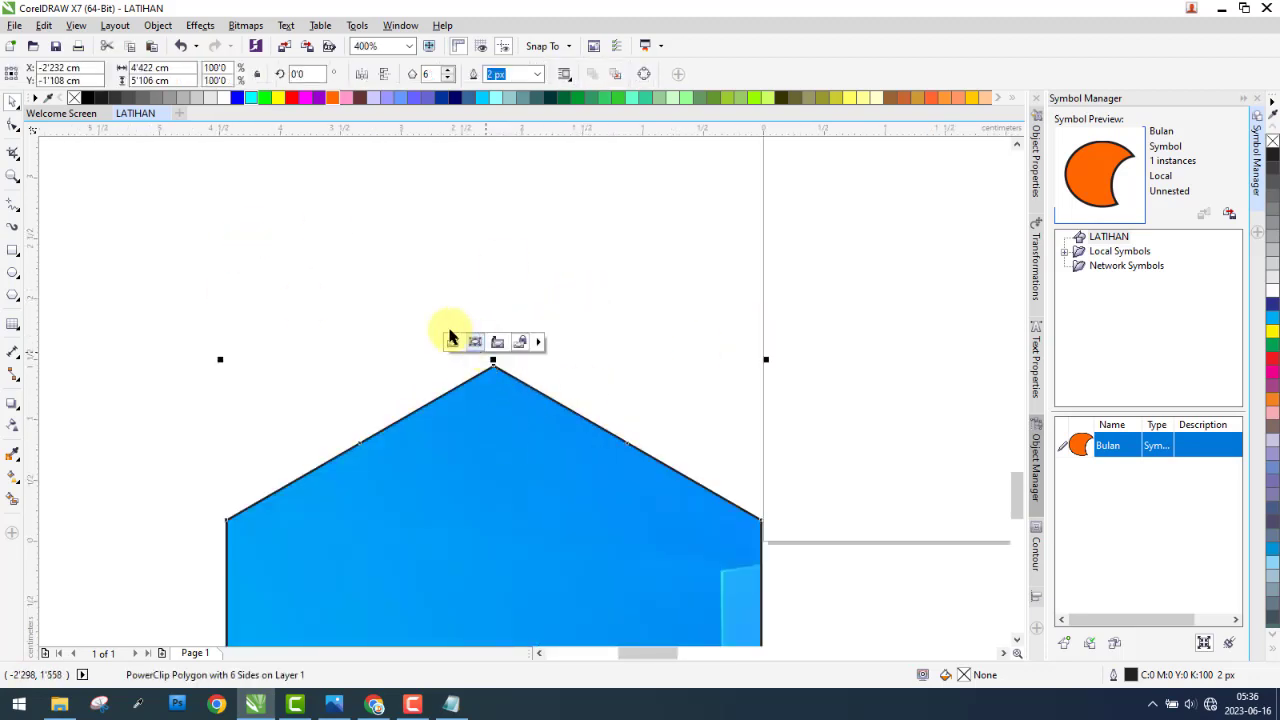
scroll(717, 351, down, 2)
scroll(510, 443, up, 1)
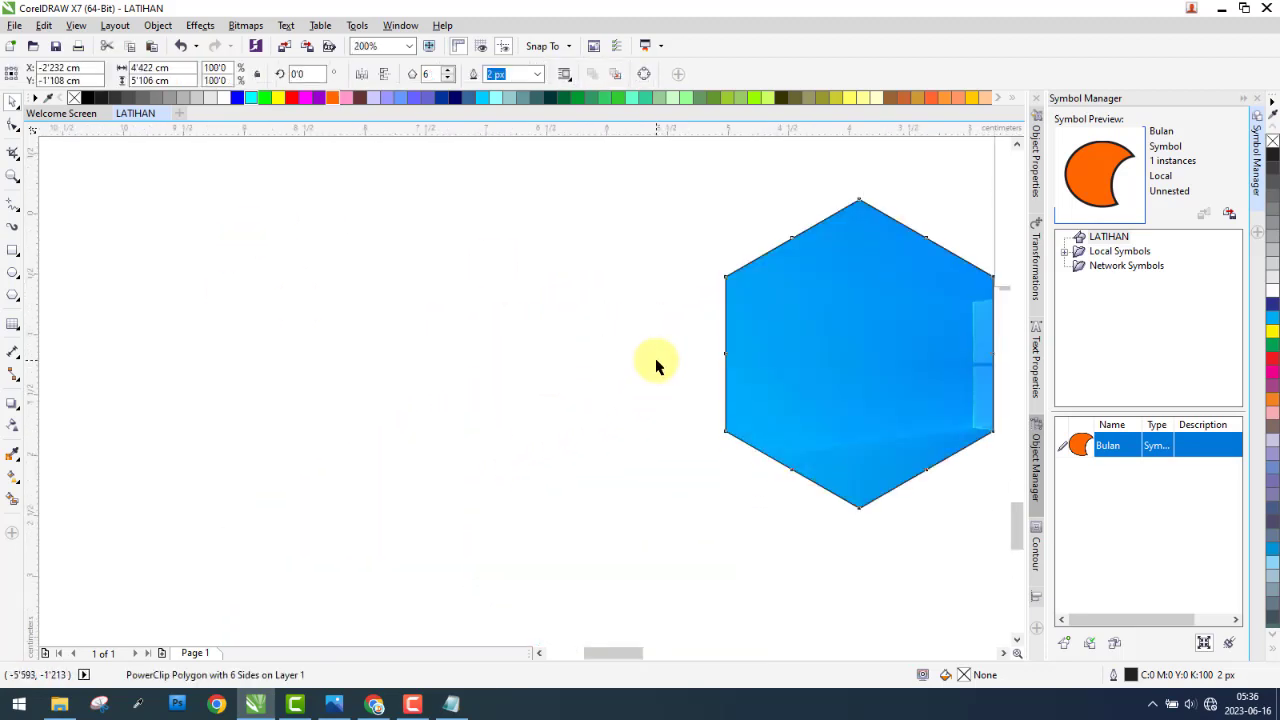
scroll(657, 366, up, 1)
click(907, 309)
scroll(877, 369, down, 2)
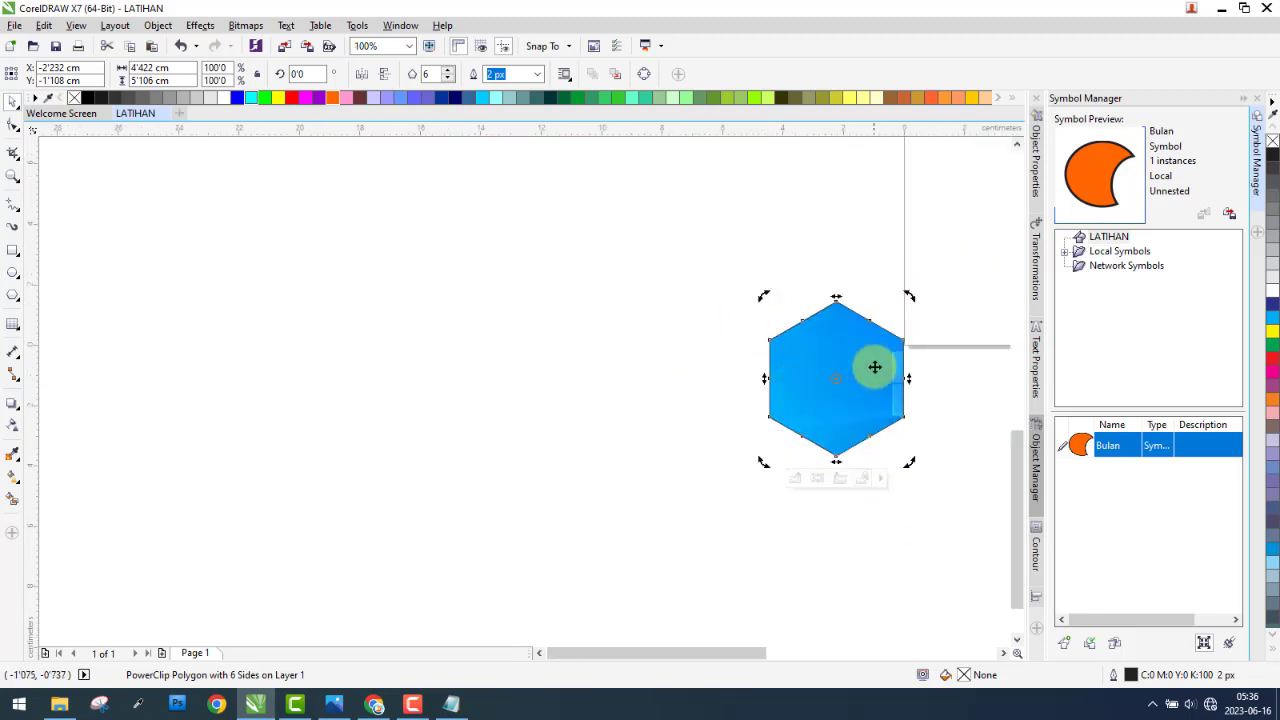
- Apply Fill Frame Proportionally to the hexagon's PowerClip image, then inspect the contents in edit mode and finish editing
scroll(700, 374, up, 2)
scroll(697, 401, down, 2)
scroll(697, 401, up, 2)
scroll(631, 357, down, 1)
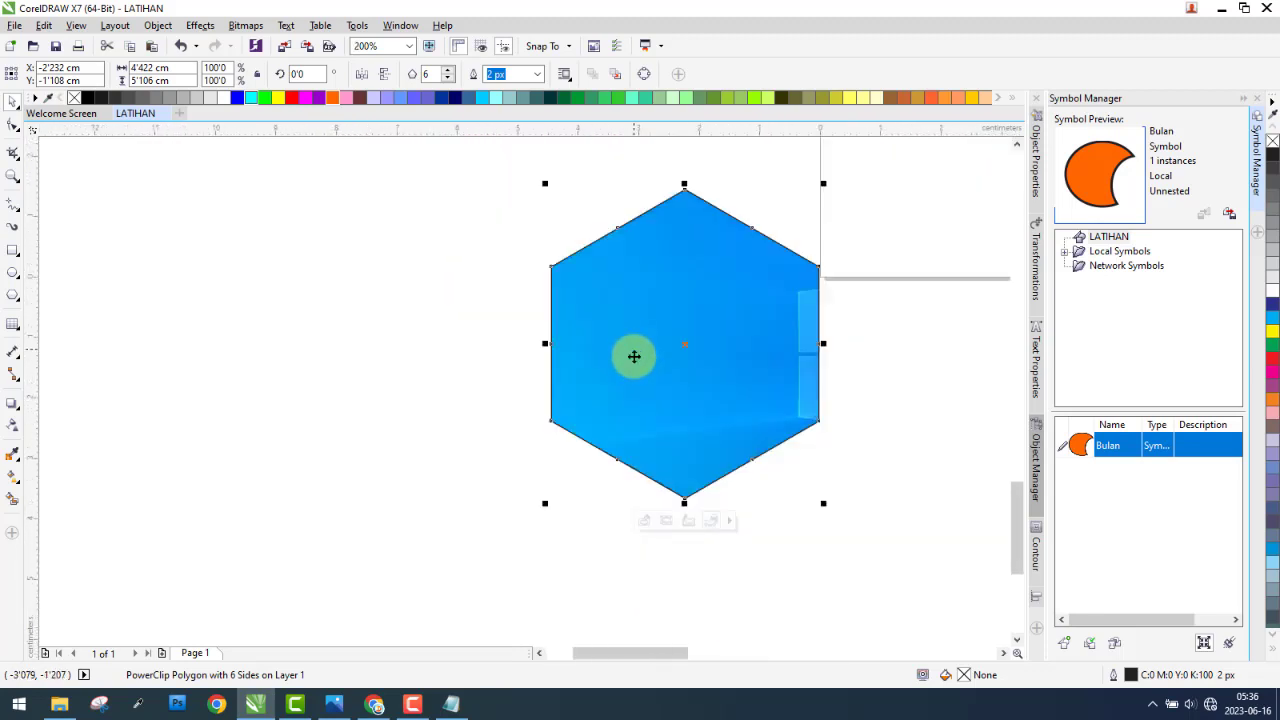
click(689, 452)
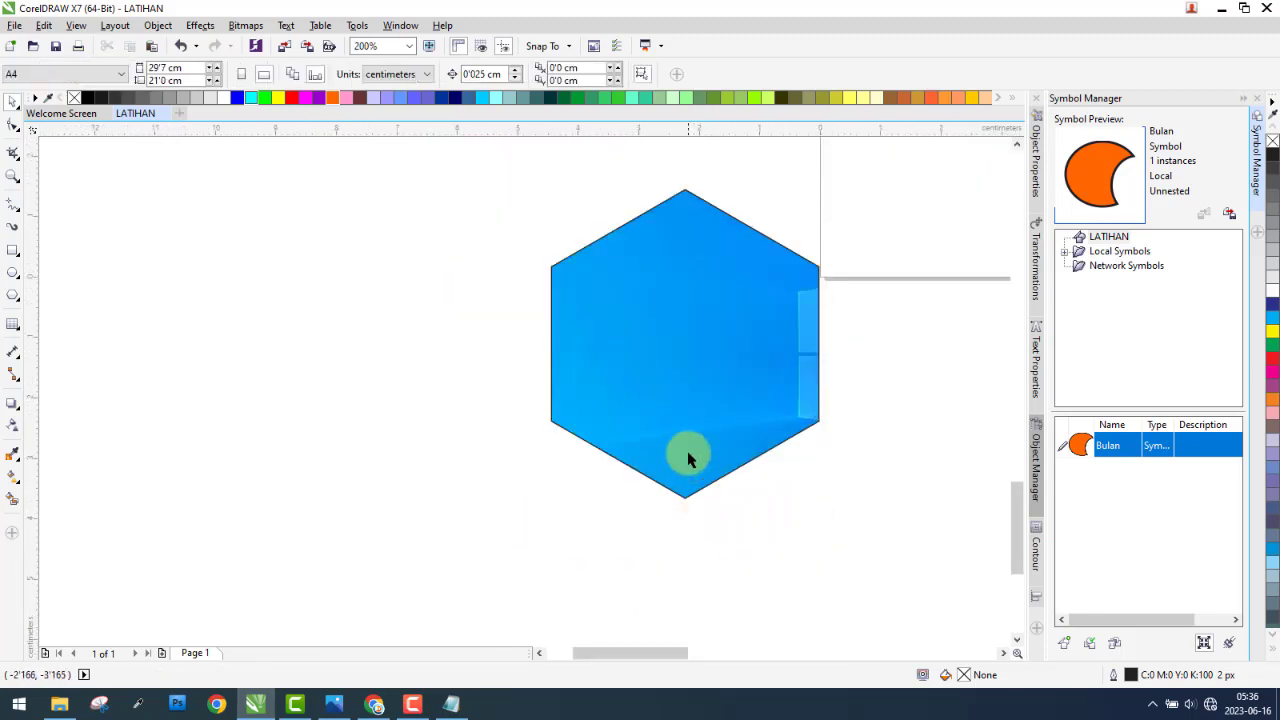
click(664, 454)
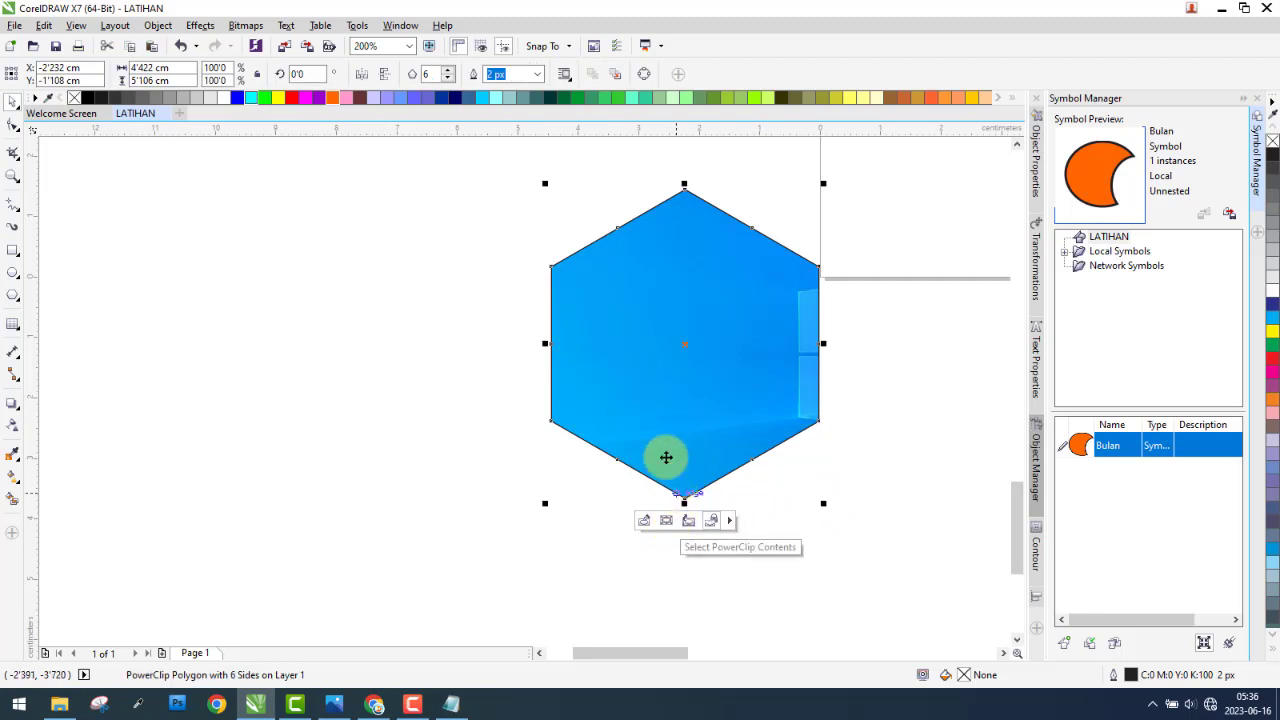
click(197, 25)
mouse_move(166, 27)
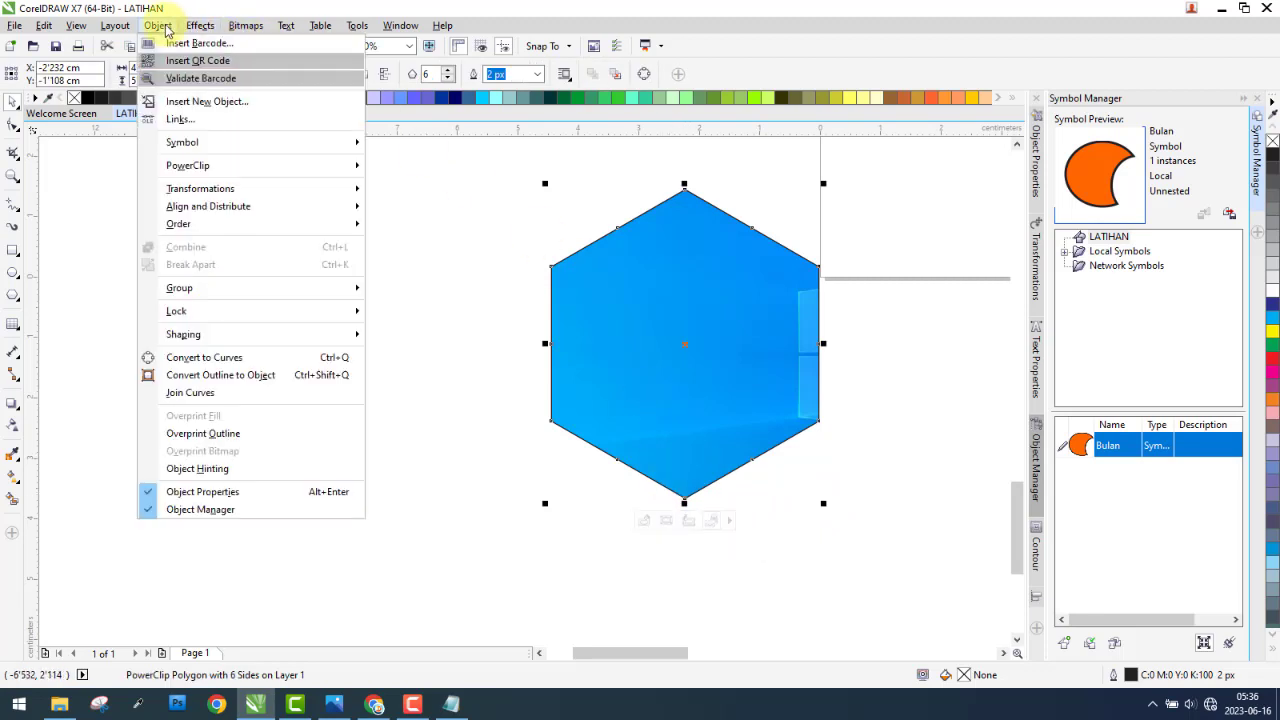
mouse_move(222, 166)
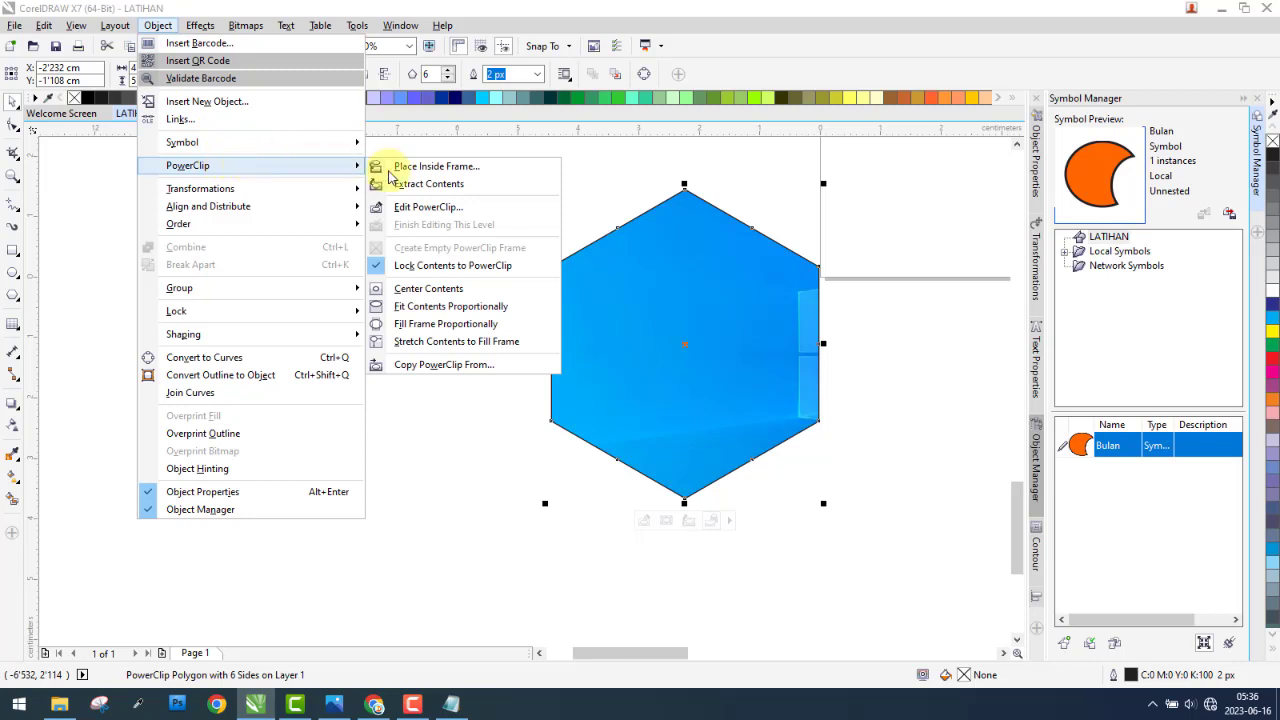
click(437, 324)
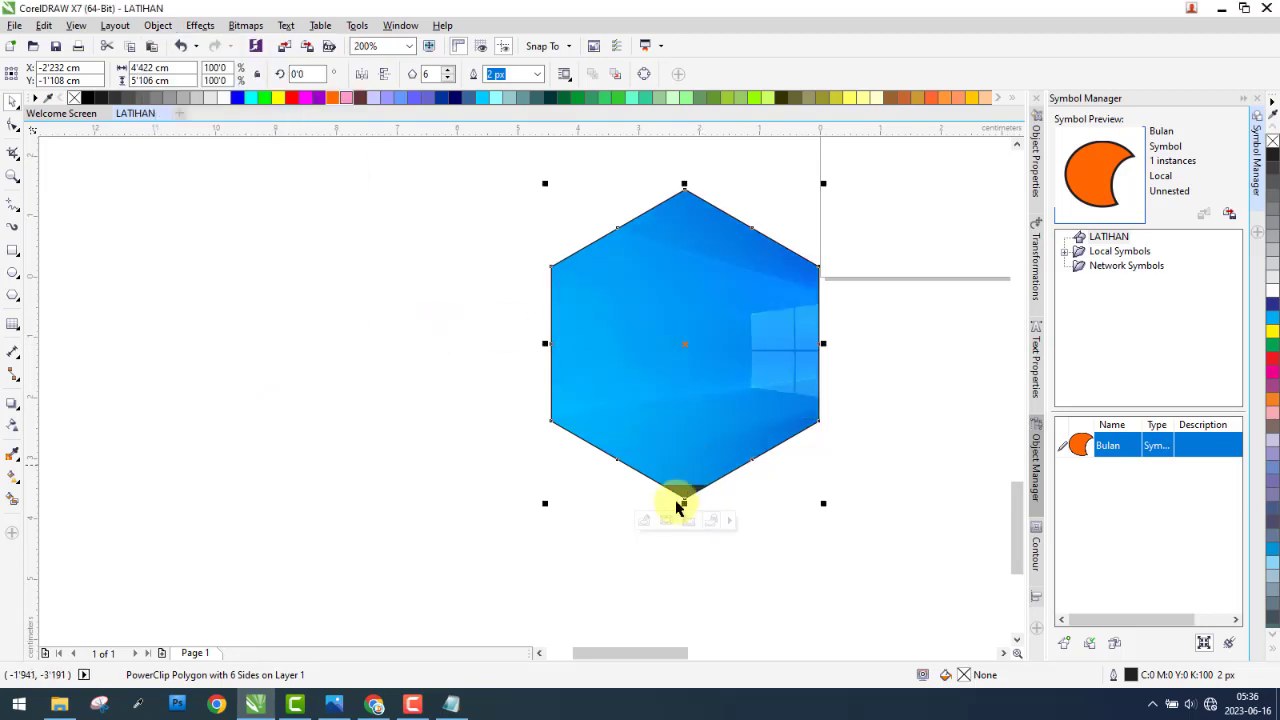
click(643, 522)
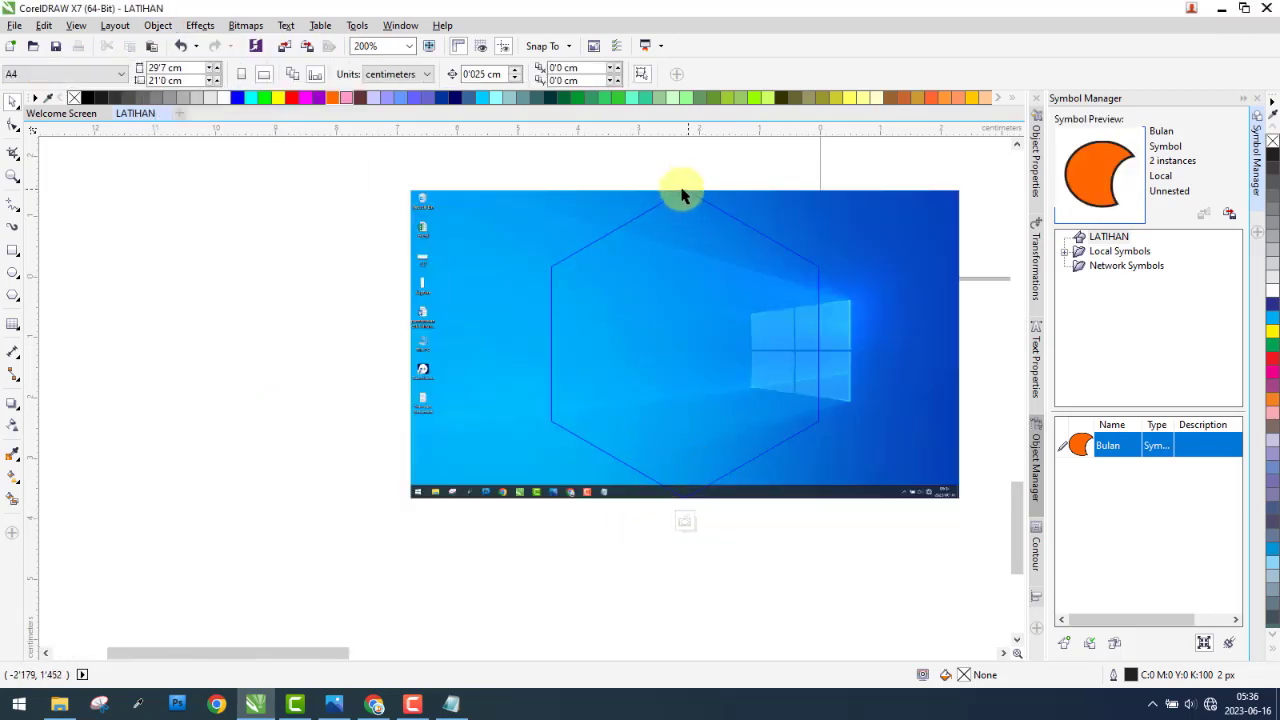
click(685, 521)
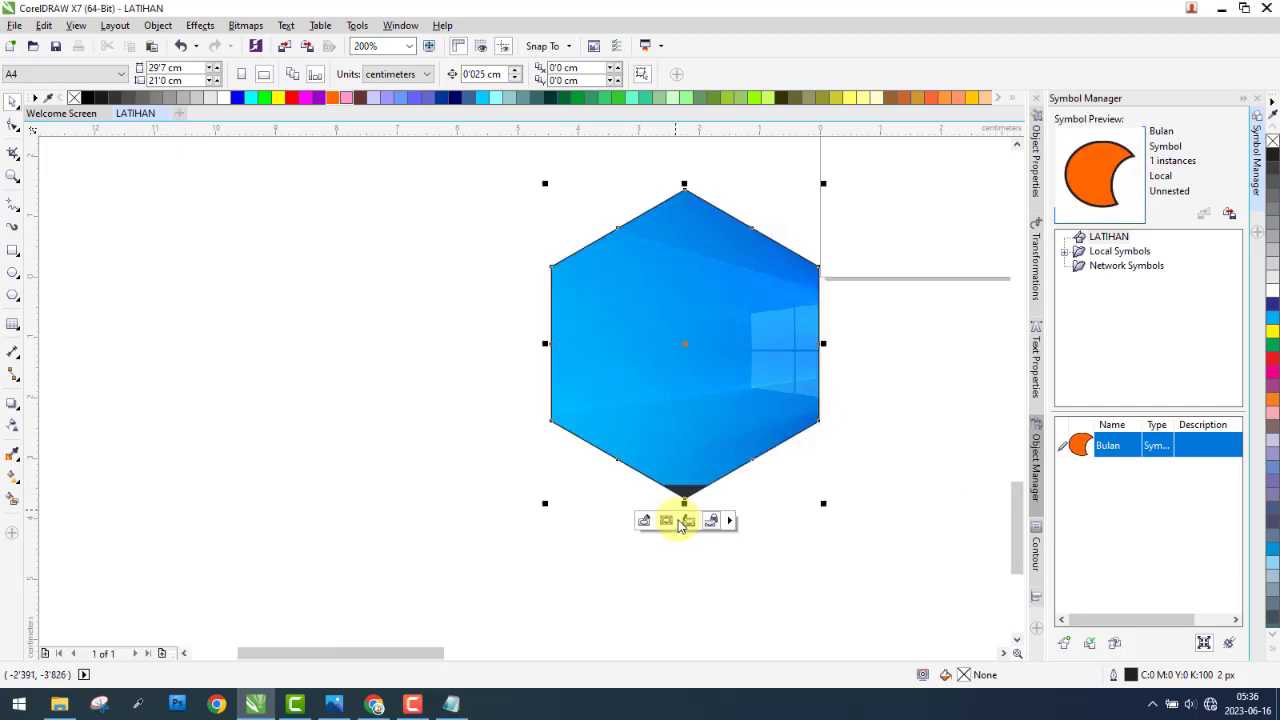
- Apply Stretch Contents to Fill Frame to the hexagon's image, then inspect the contents in edit mode and finish editing
click(160, 25)
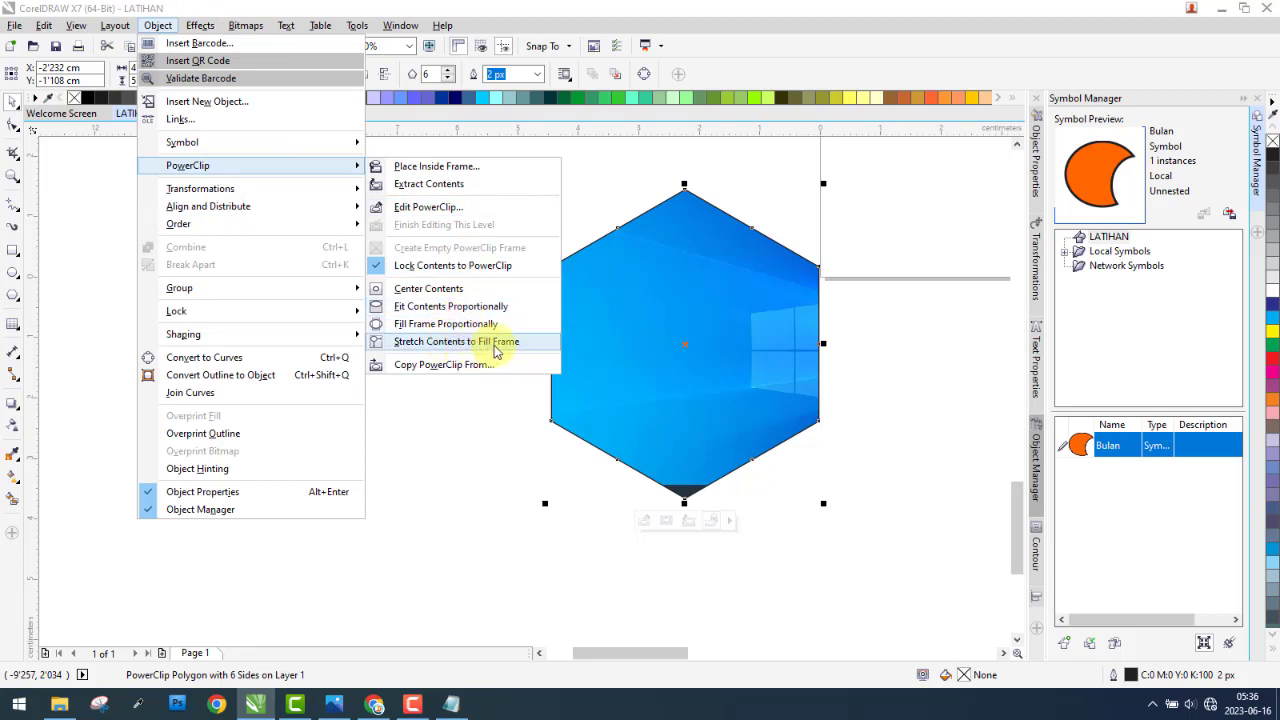
click(497, 343)
click(663, 400)
click(646, 520)
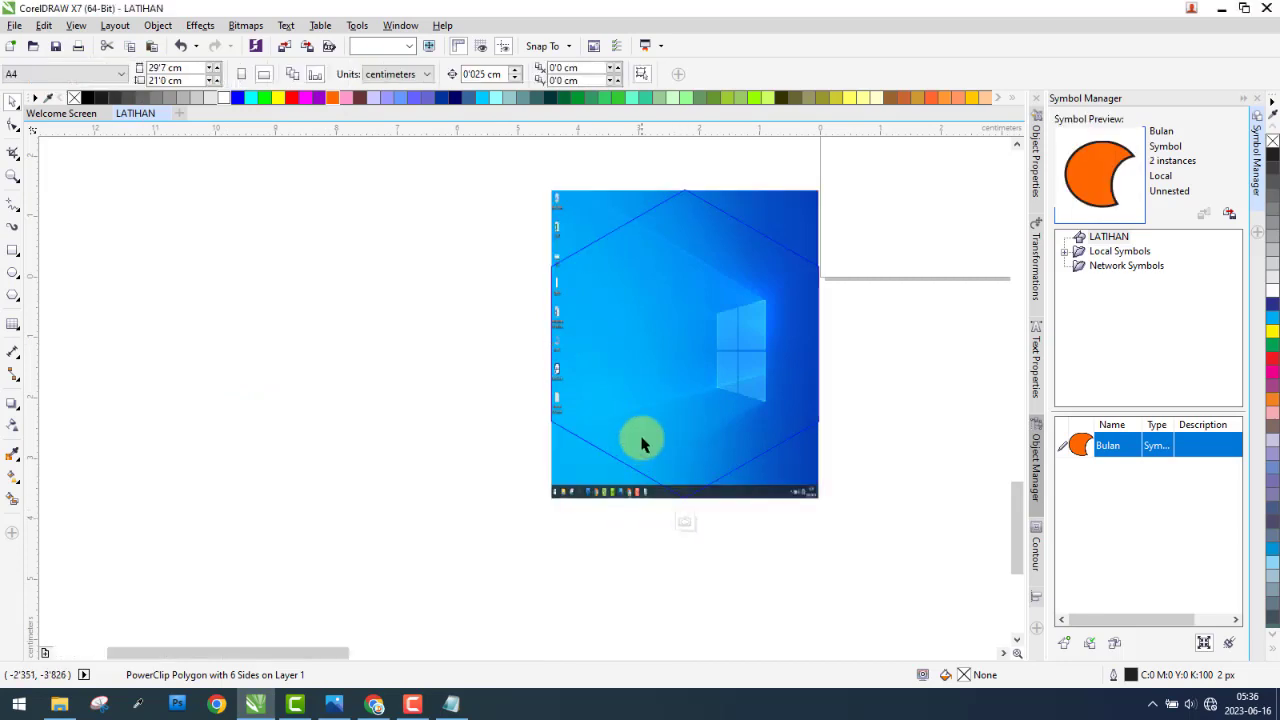
scroll(848, 222, up, 1)
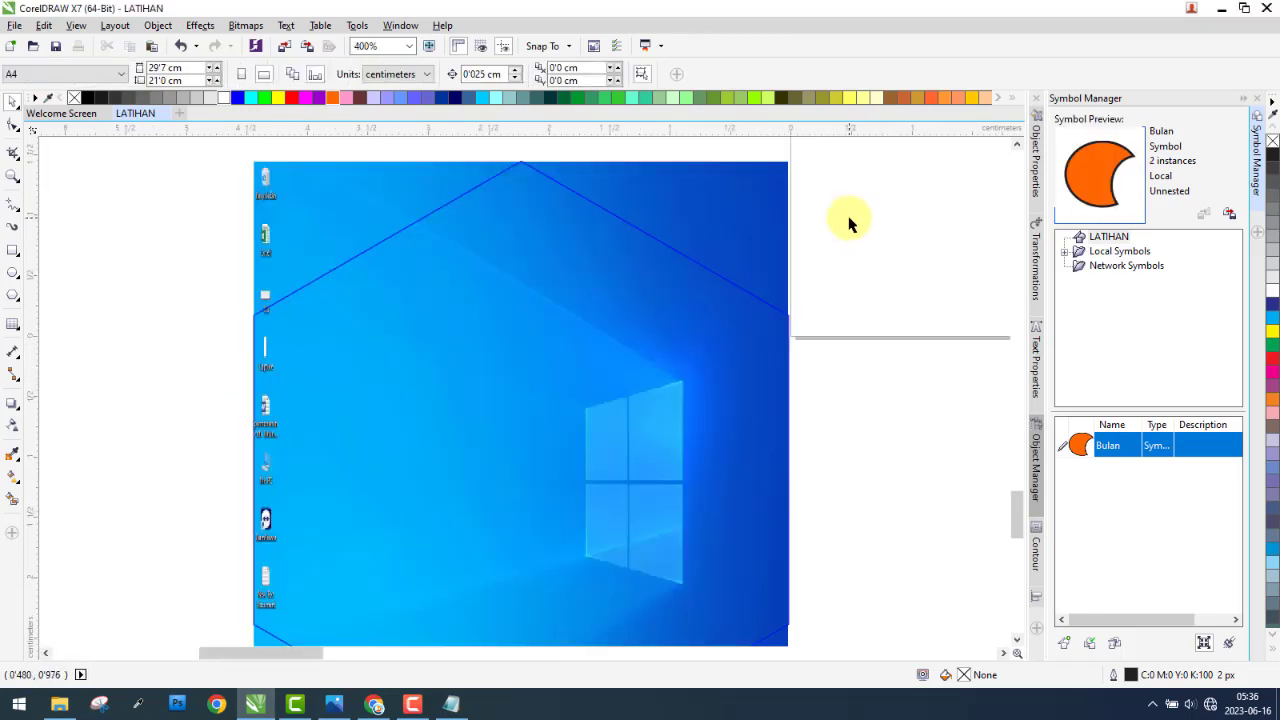
scroll(711, 267, down, 1)
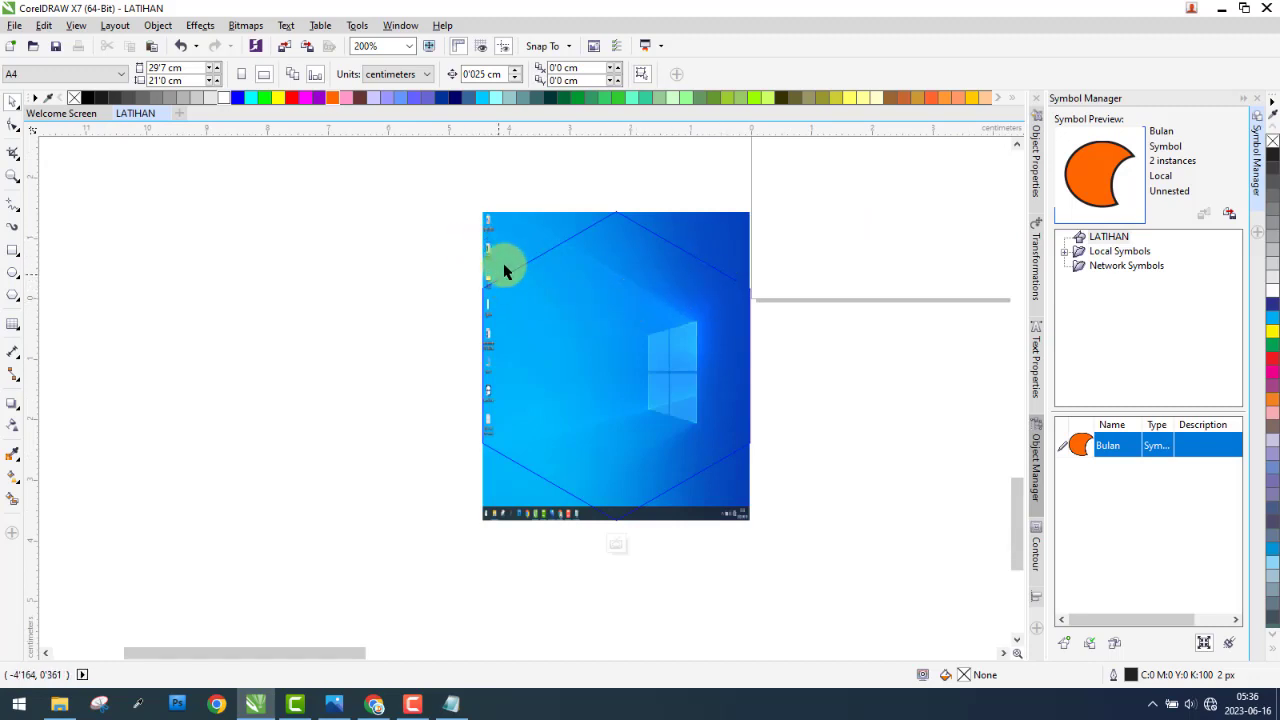
click(615, 546)
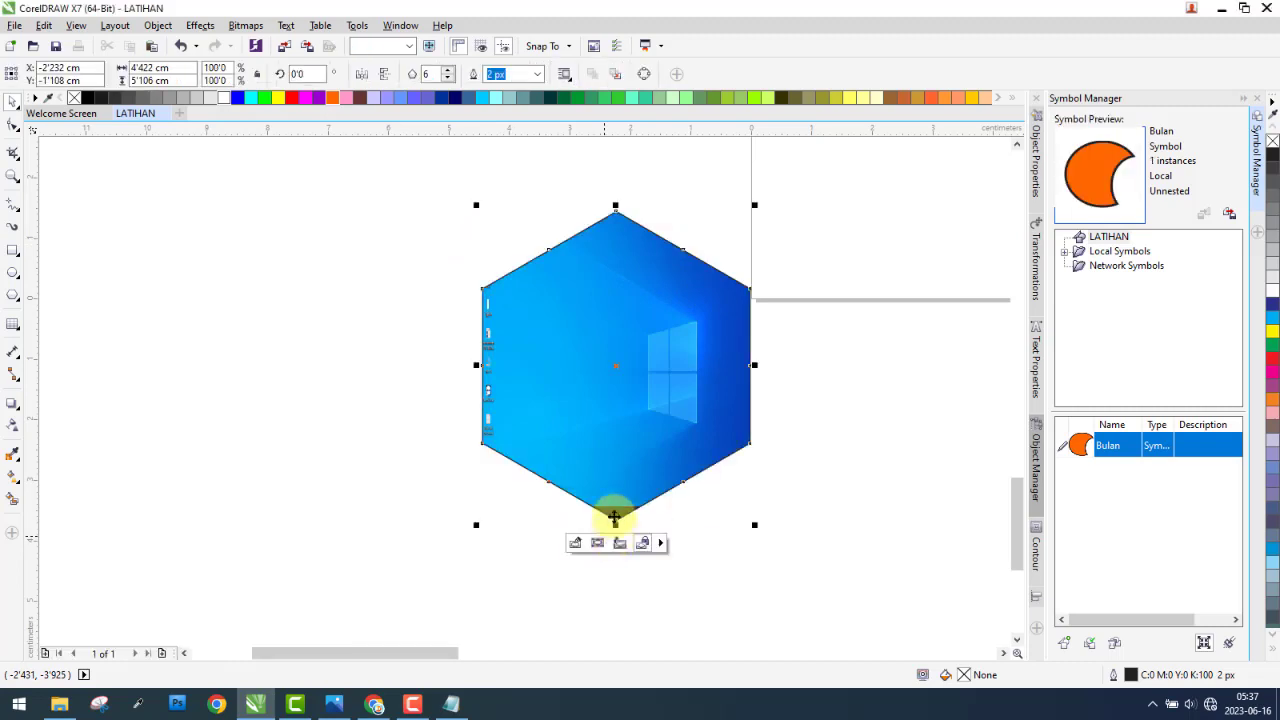
- Try Copy PowerClip From on the selected hexagon, picking the same hexagon as the source
click(200, 26)
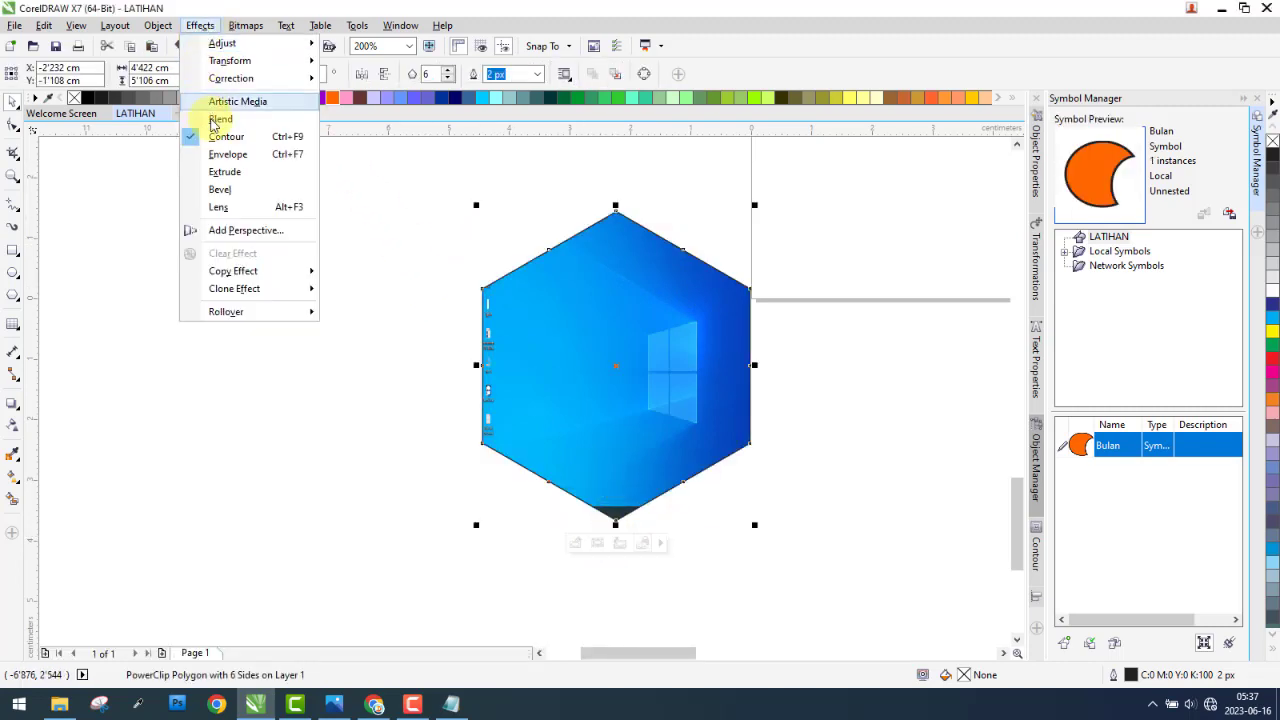
mouse_move(160, 26)
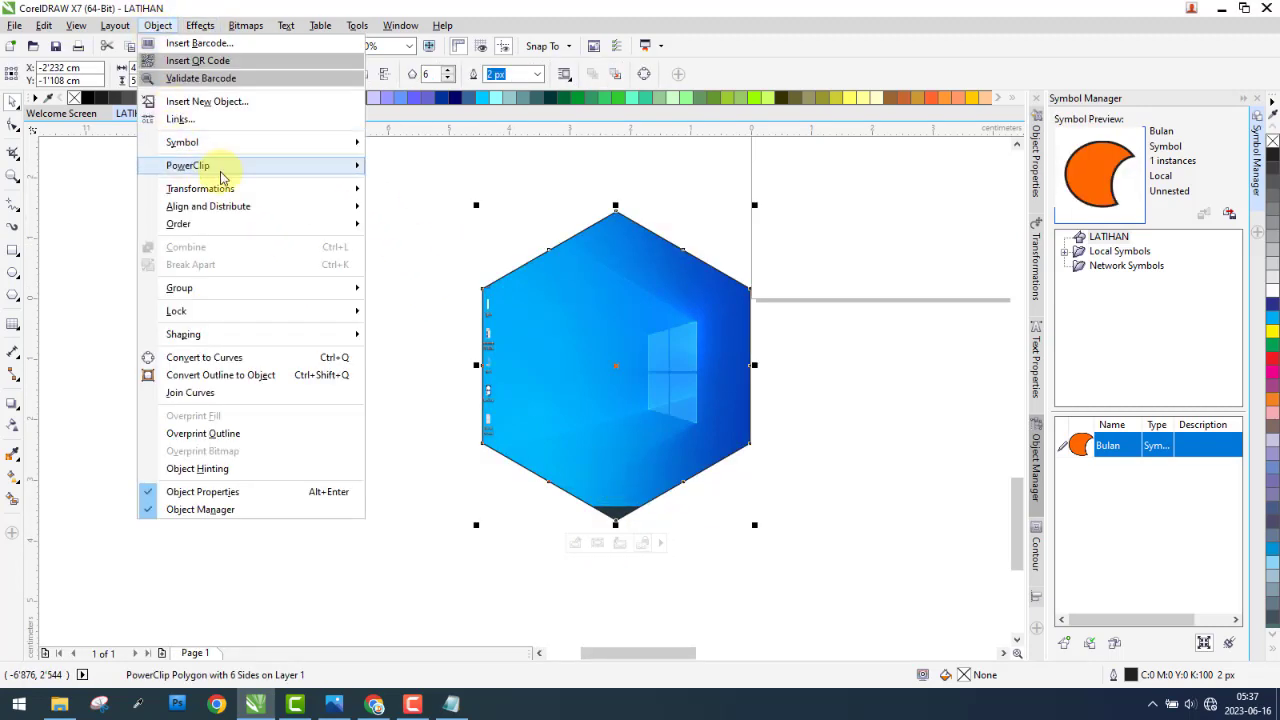
mouse_move(216, 168)
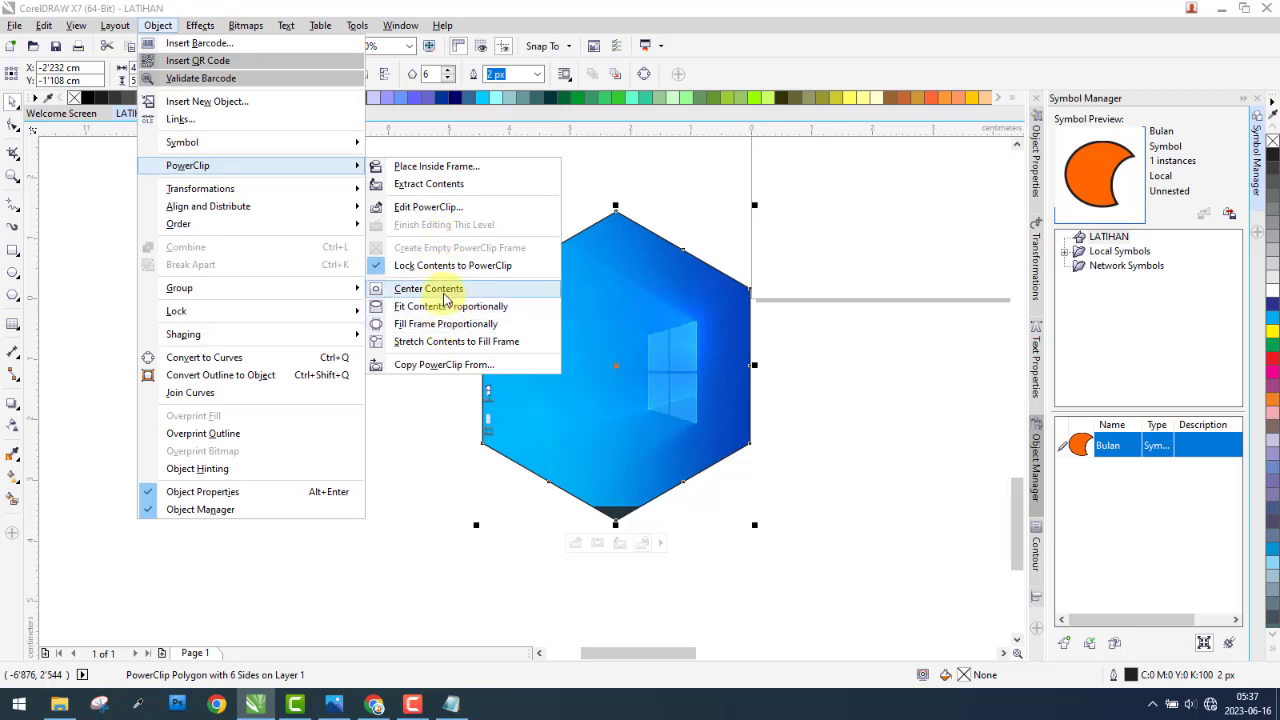
click(445, 367)
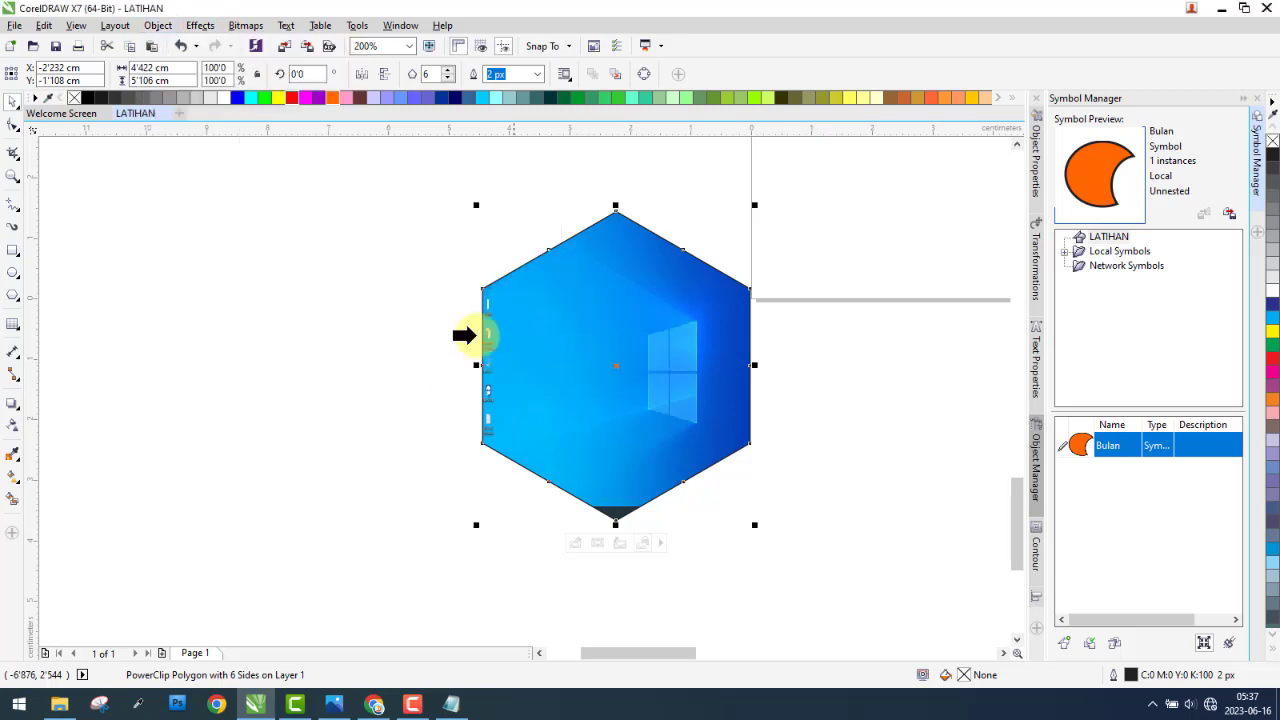
click(500, 334)
click(700, 386)
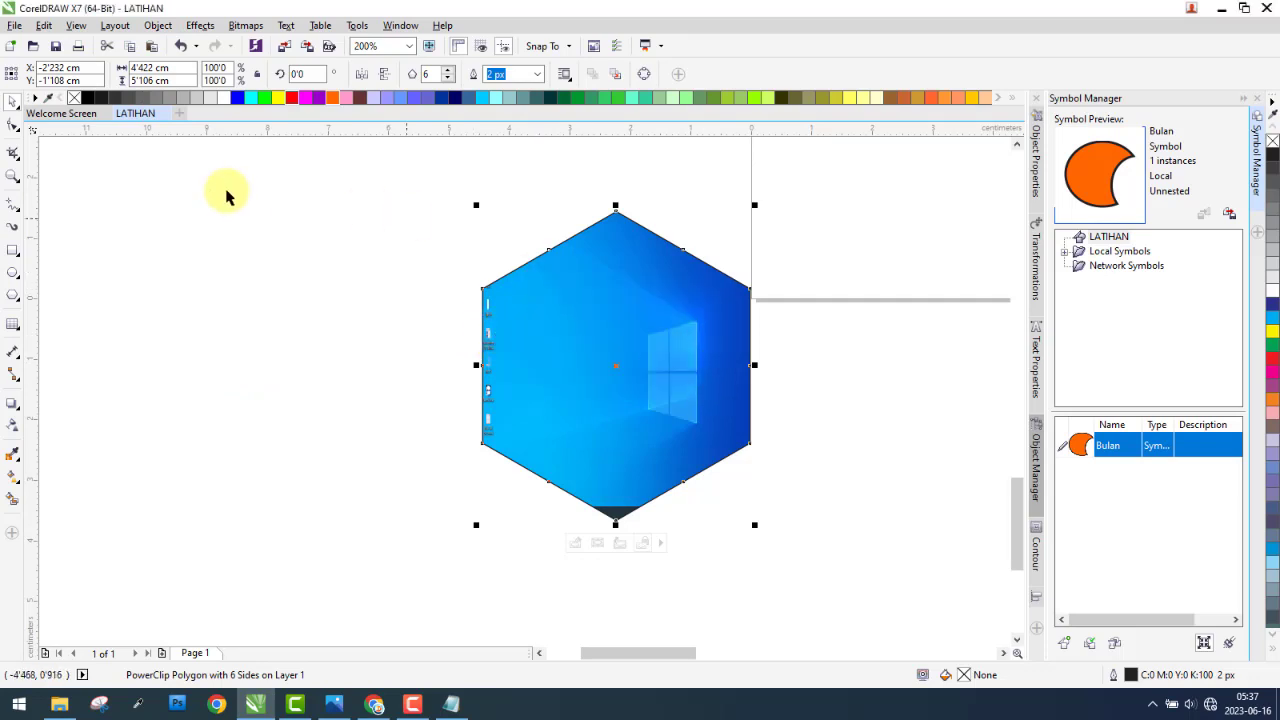
- Extract the screenshot from the hexagon, set it aside widened to about 8.43 cm, and delete the empty frame
click(621, 543)
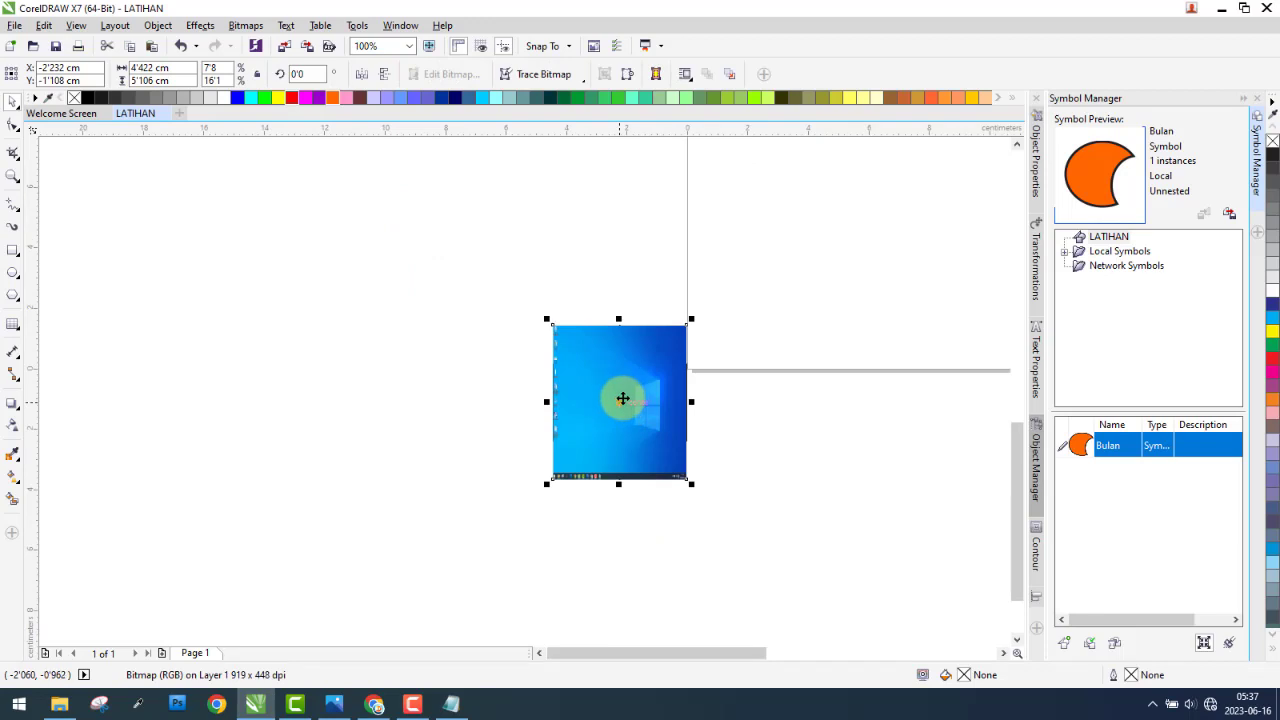
drag(622, 398, 451, 384)
drag(522, 243, 770, 540)
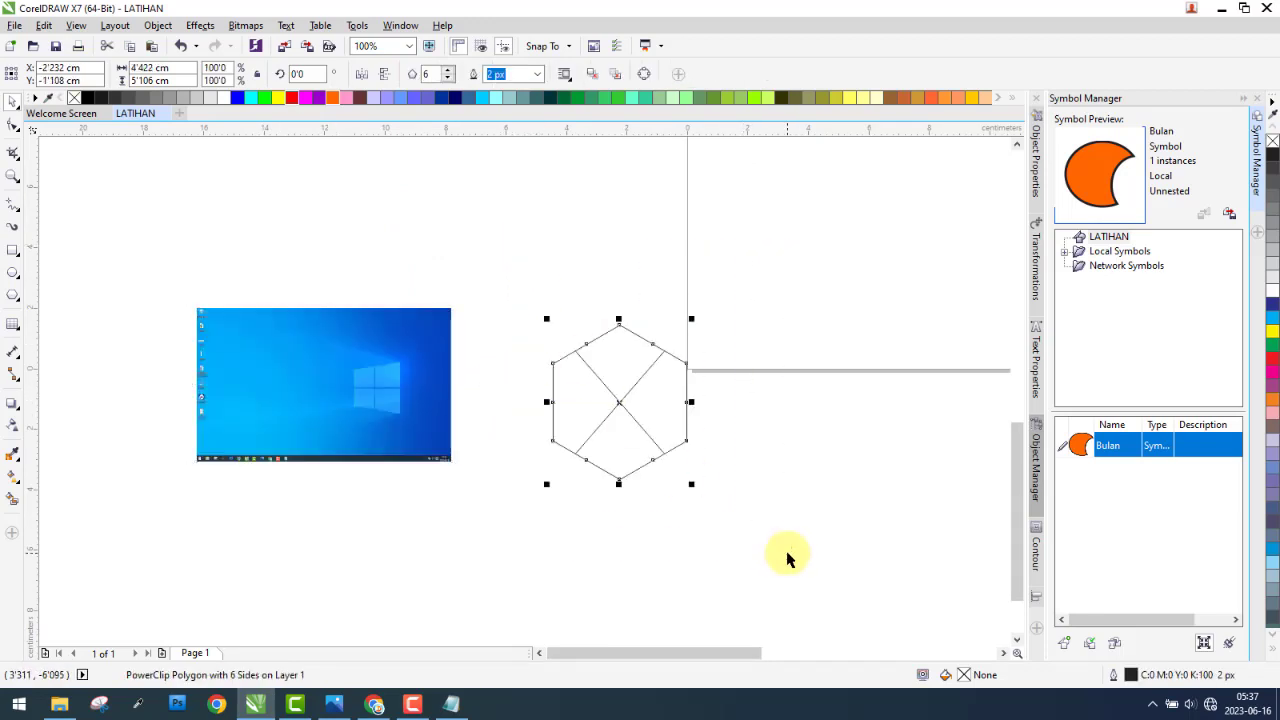
click(695, 546)
- Show the Position settings of the Transformations docker and collapse the Symbol Manager docker
click(158, 25)
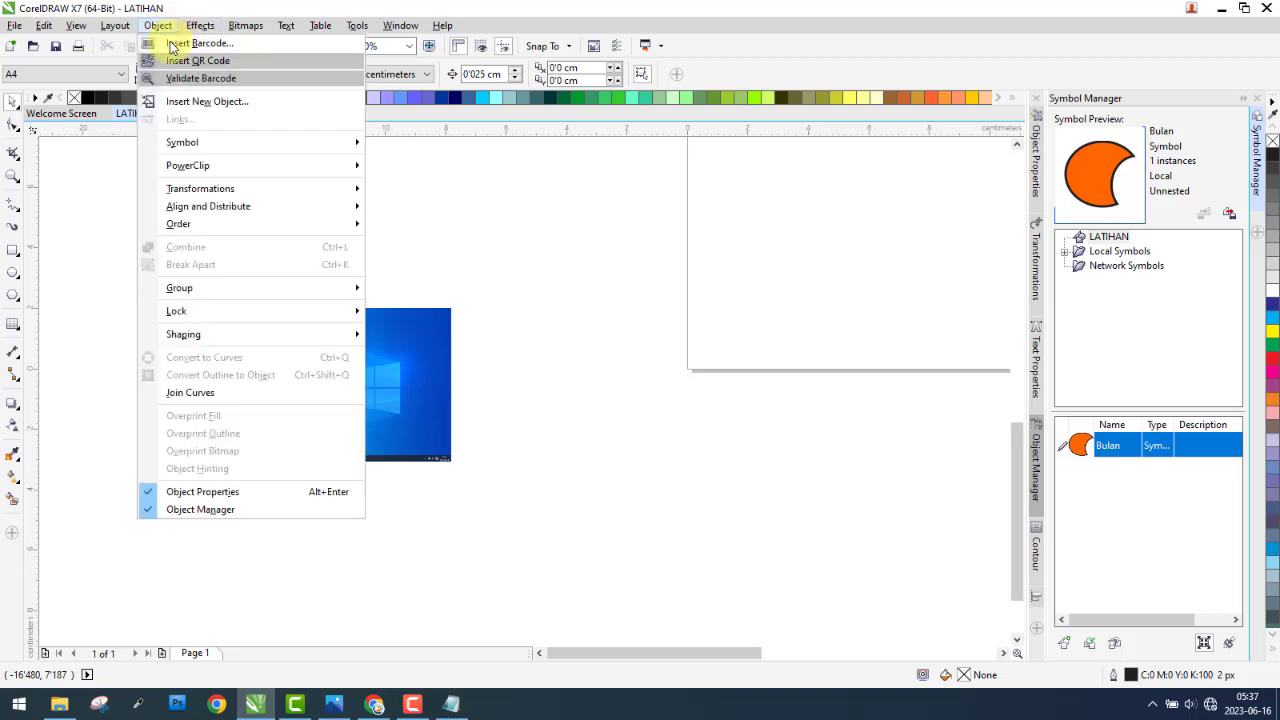
mouse_move(250, 191)
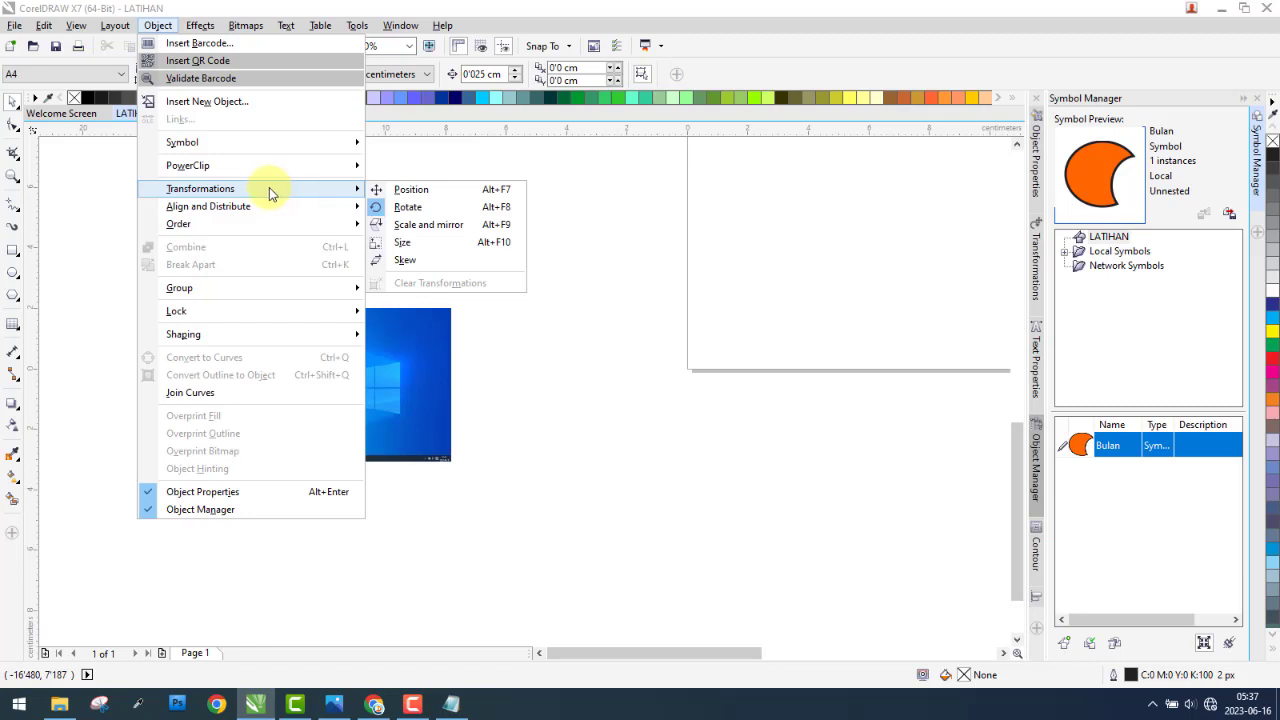
click(444, 191)
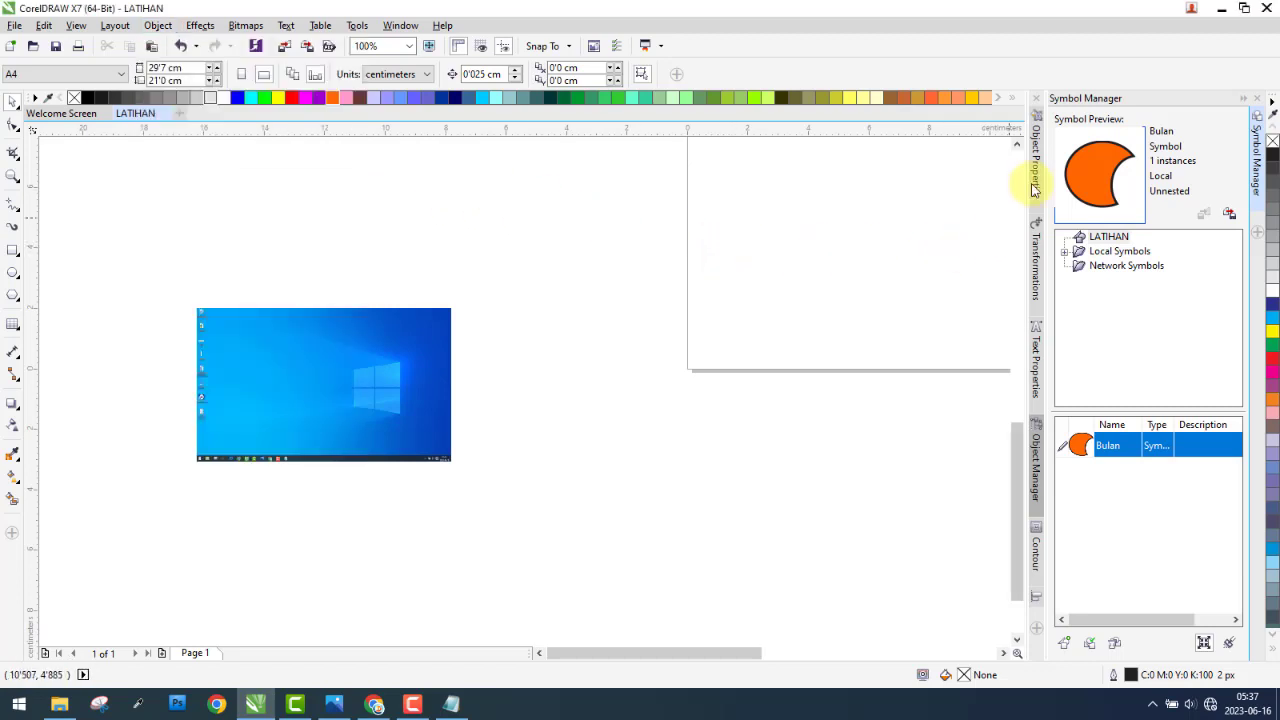
click(1037, 284)
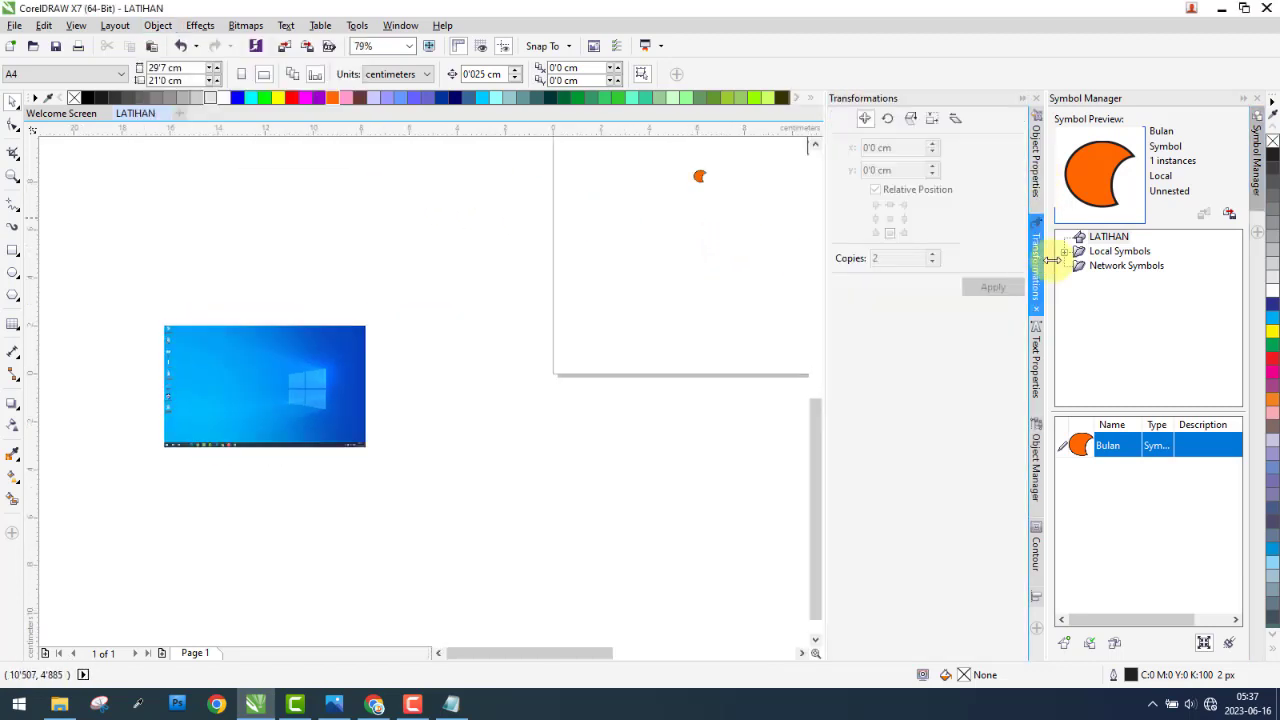
click(1243, 102)
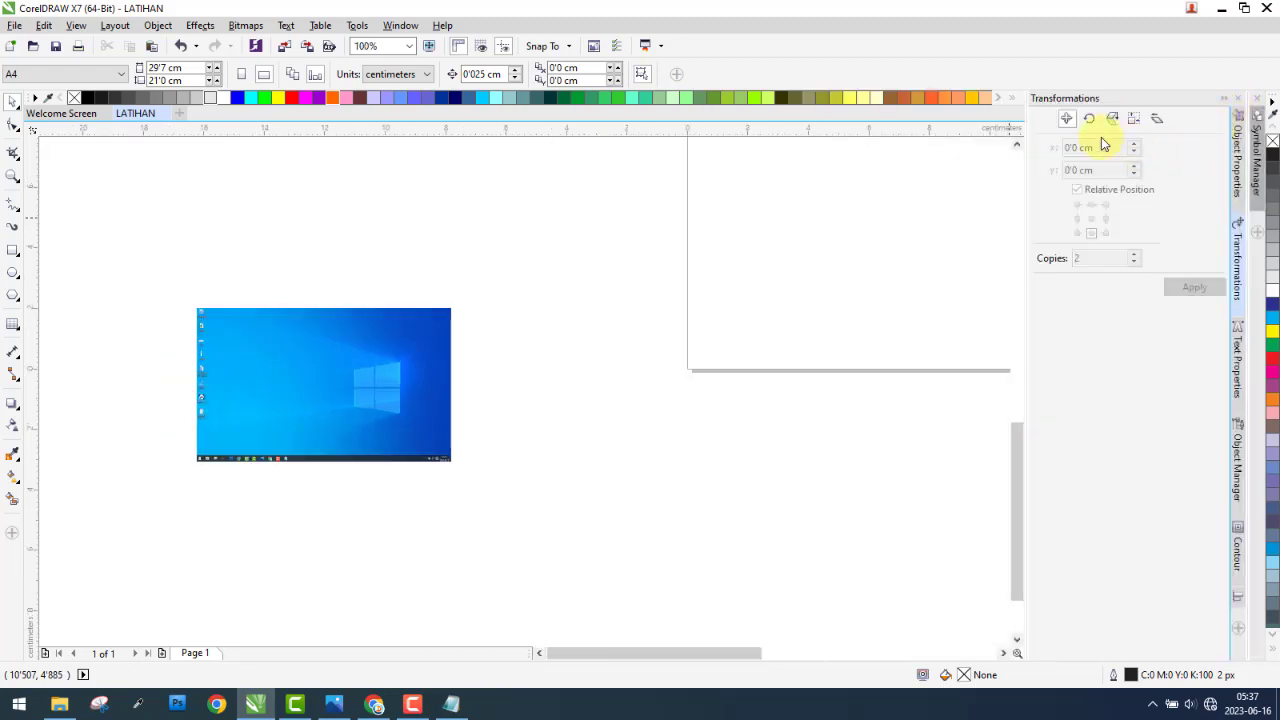
- Move the desktop screenshot next to the page's lower-left corner, centred at about X -5.0 cm, Y 2.3 cm
click(321, 371)
drag(321, 371, 559, 309)
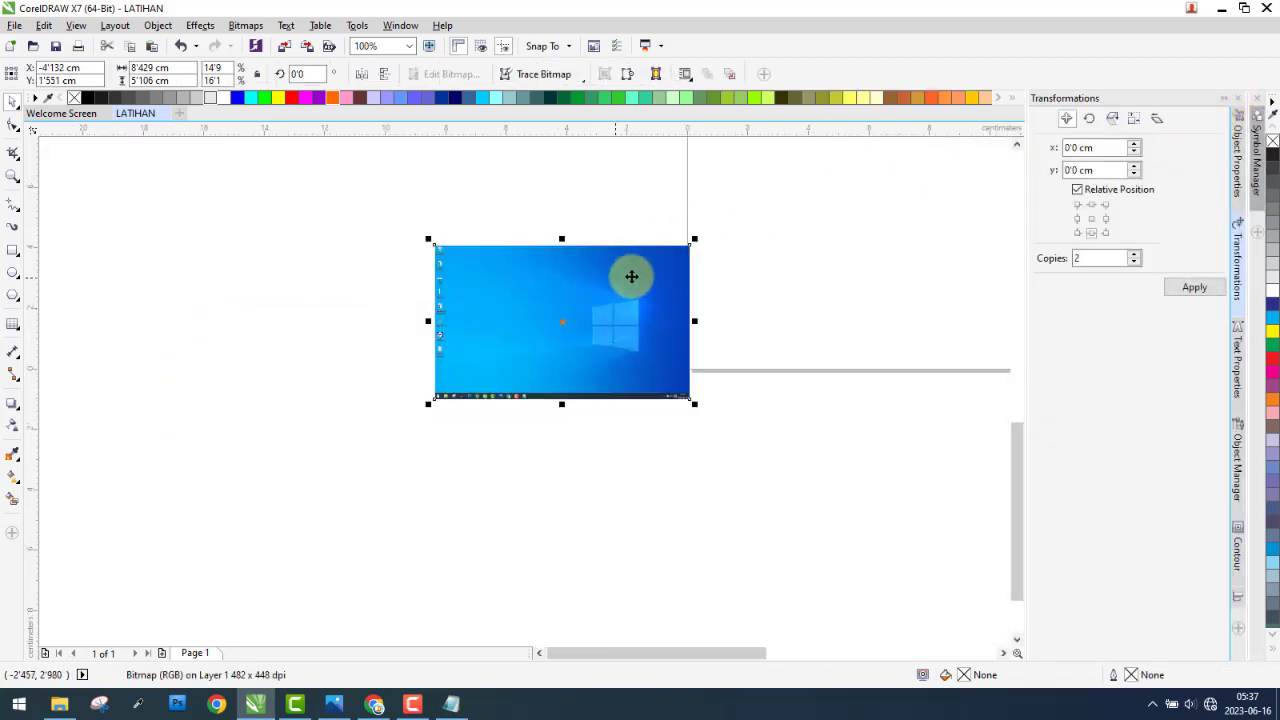
scroll(631, 276, up, 2)
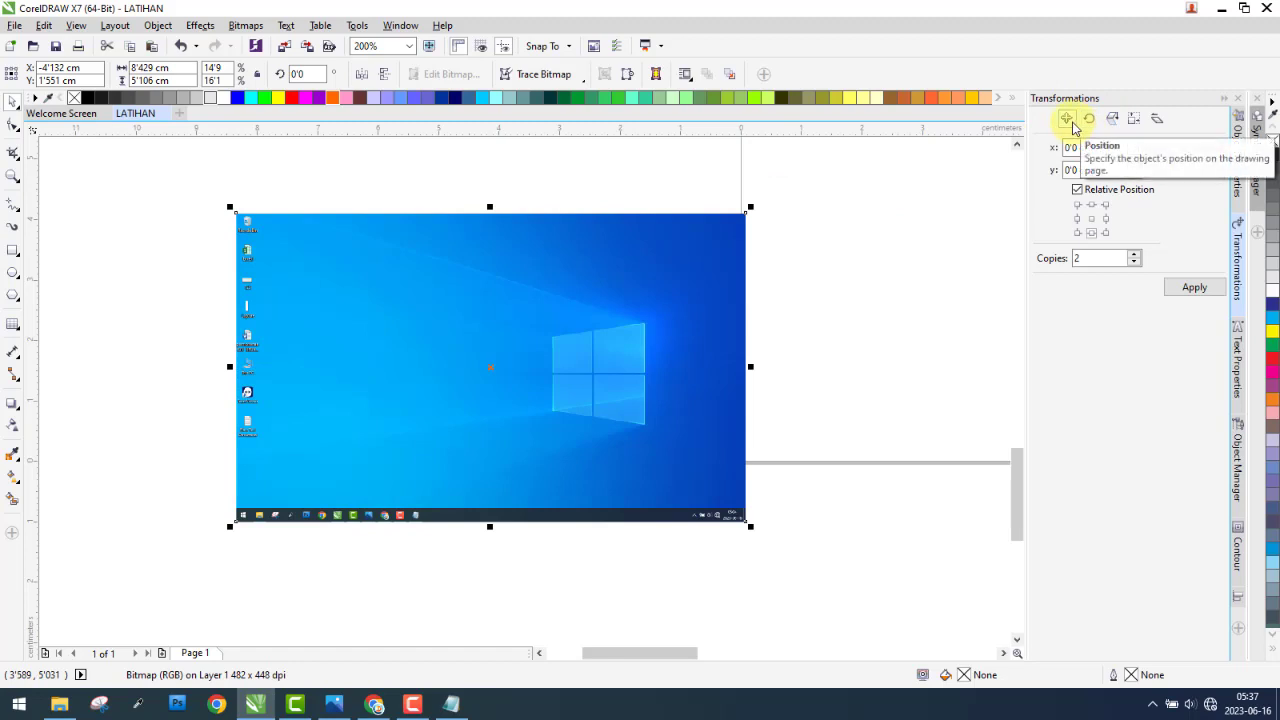
drag(646, 334, 593, 288)
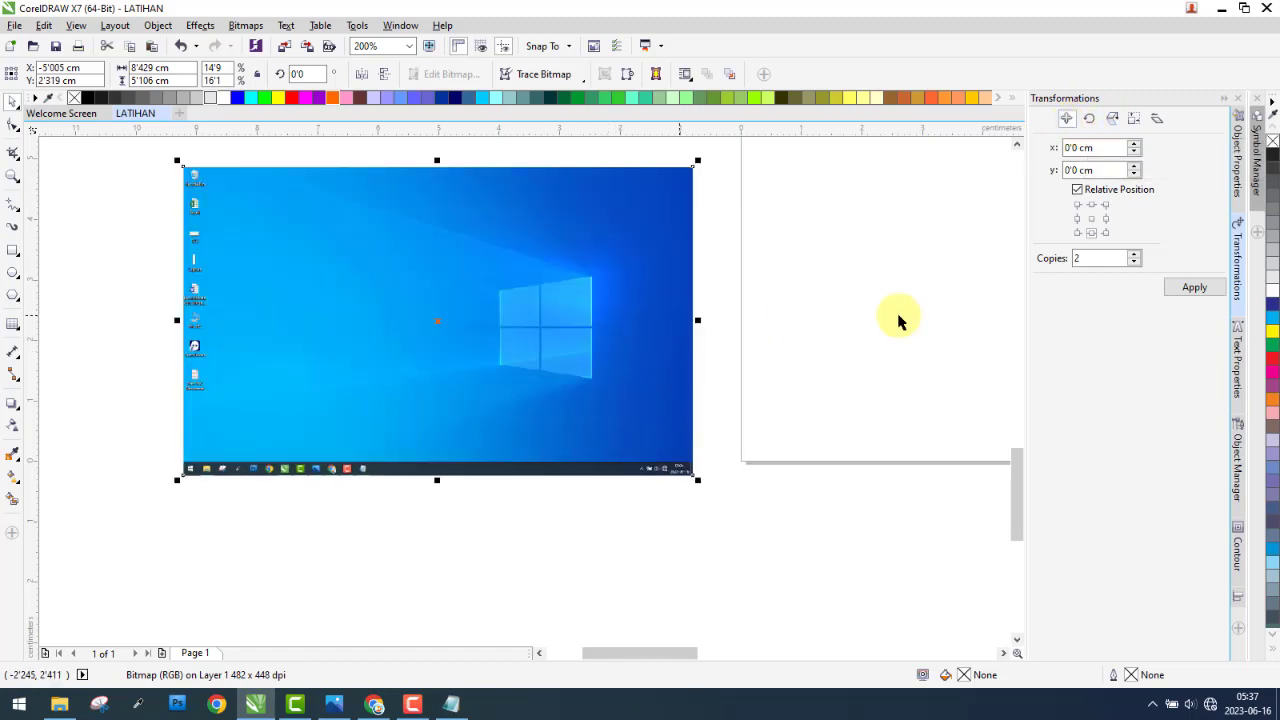
- Set Copies to 1 and apply a zero-offset Position copy of the screenshot, then pull the copy aside and delete it
click(1136, 263)
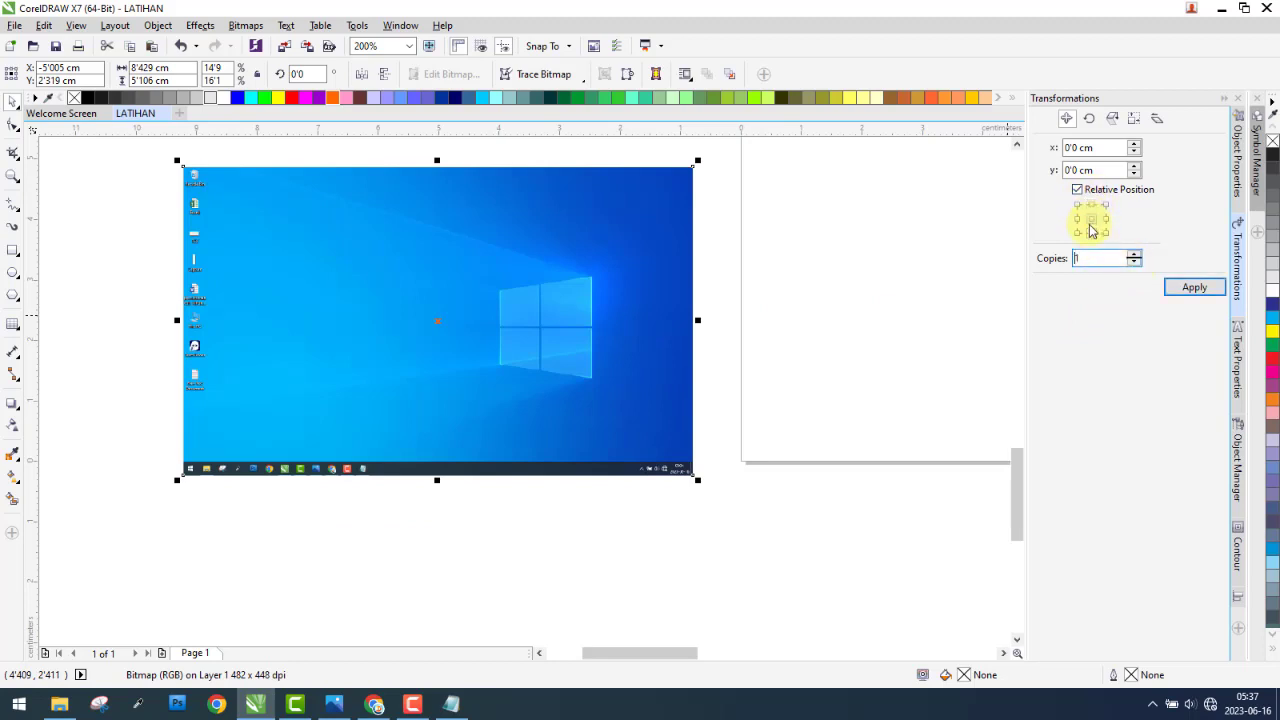
click(1195, 289)
drag(443, 289, 743, 314)
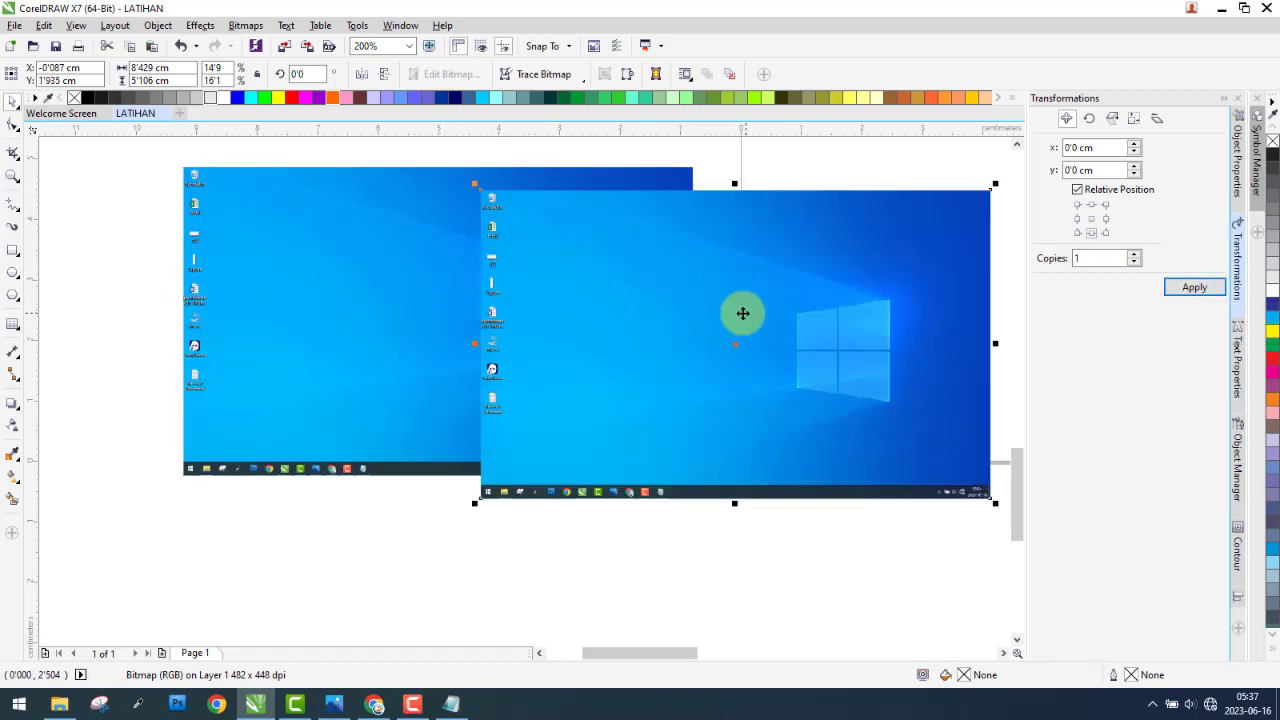
key(Delete)
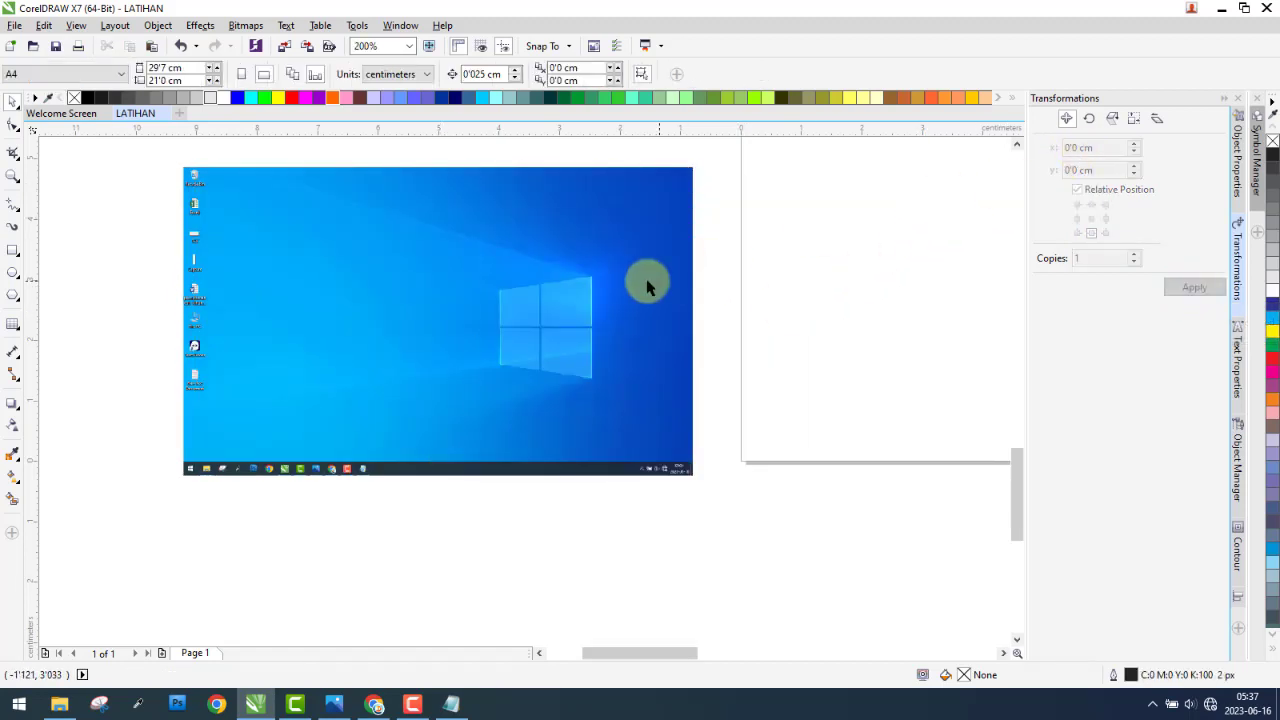
- Create one copy of the screenshot offset 3 cm in X, then move the copy to about X 3.0 cm, Y 2.4 cm
click(660, 275)
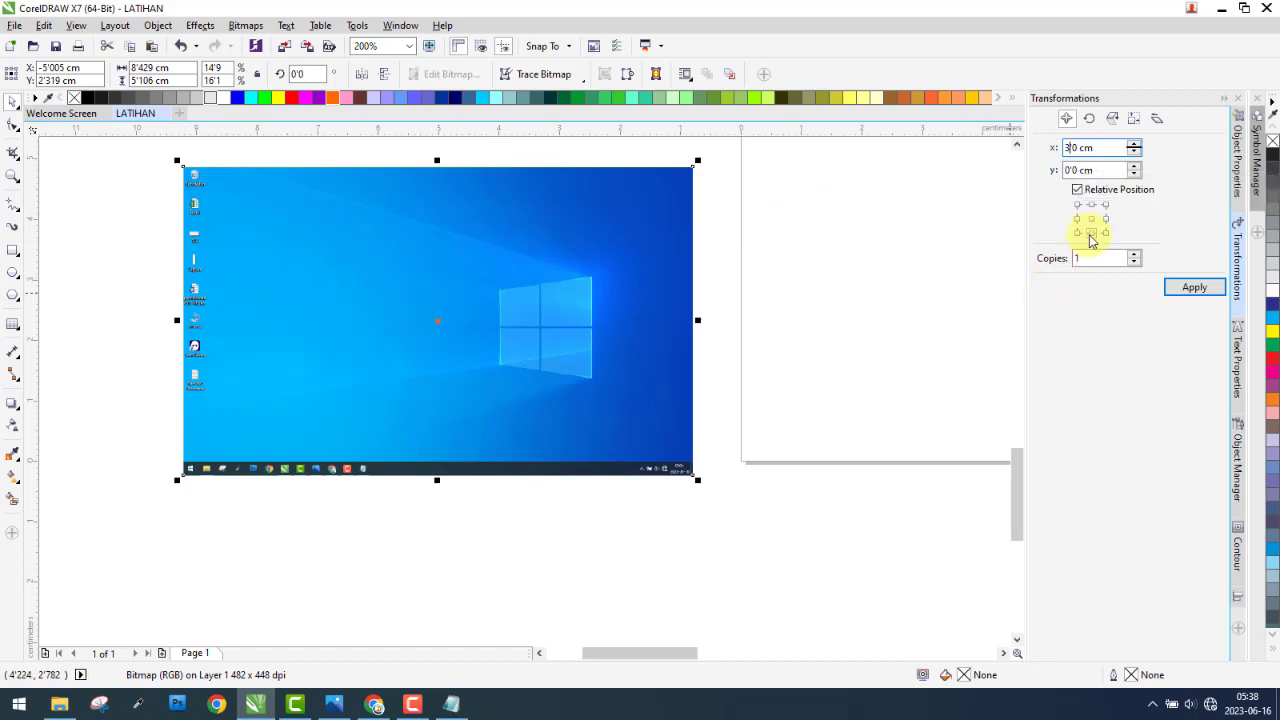
click(1194, 287)
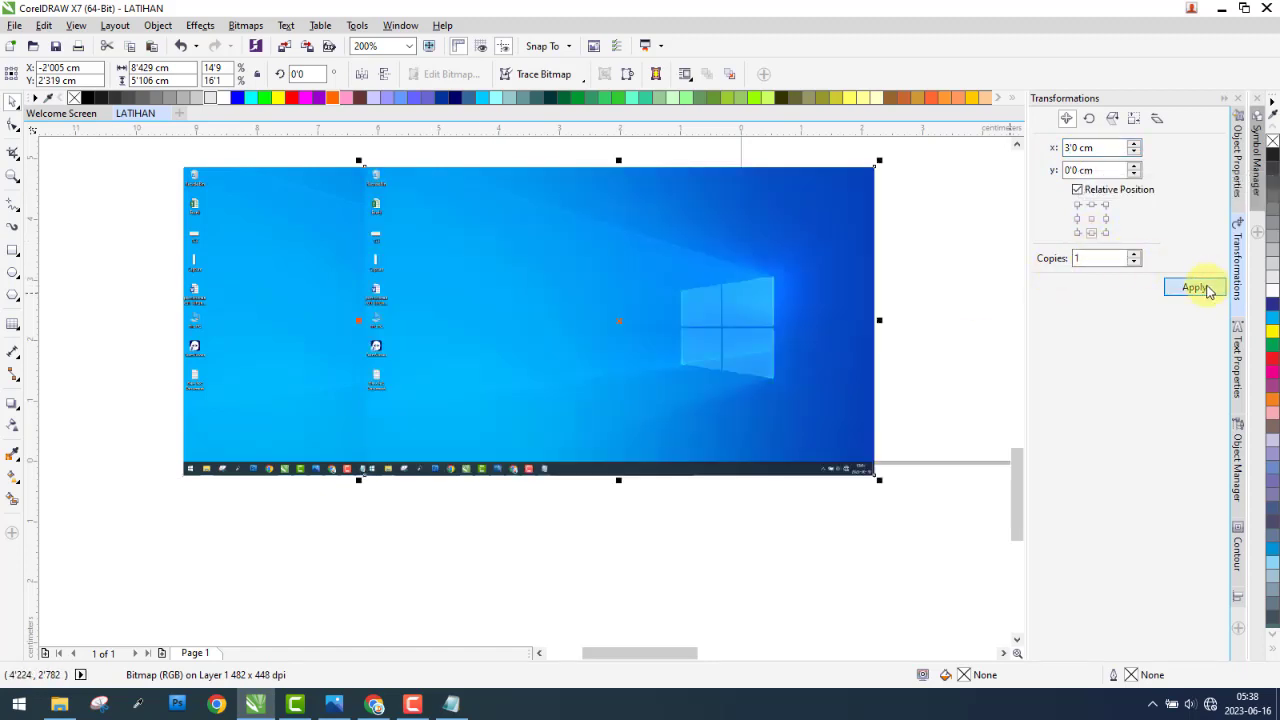
scroll(383, 312, down, 2)
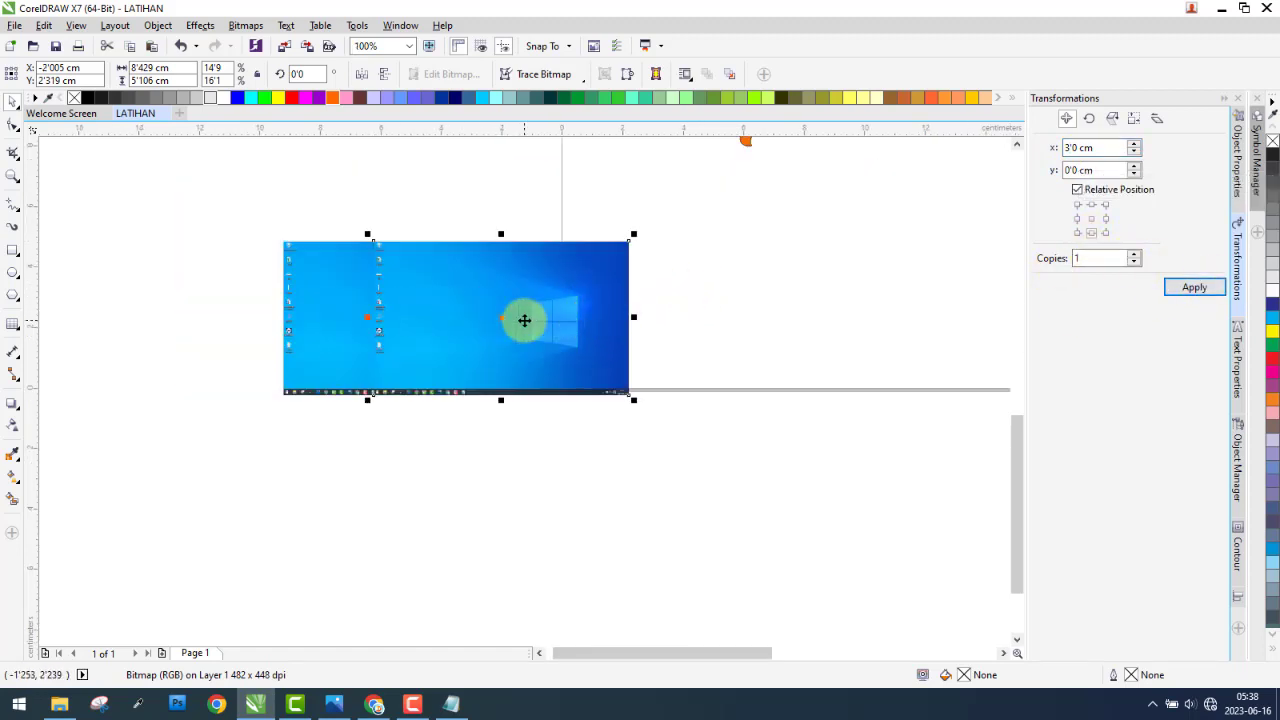
drag(486, 329, 637, 326)
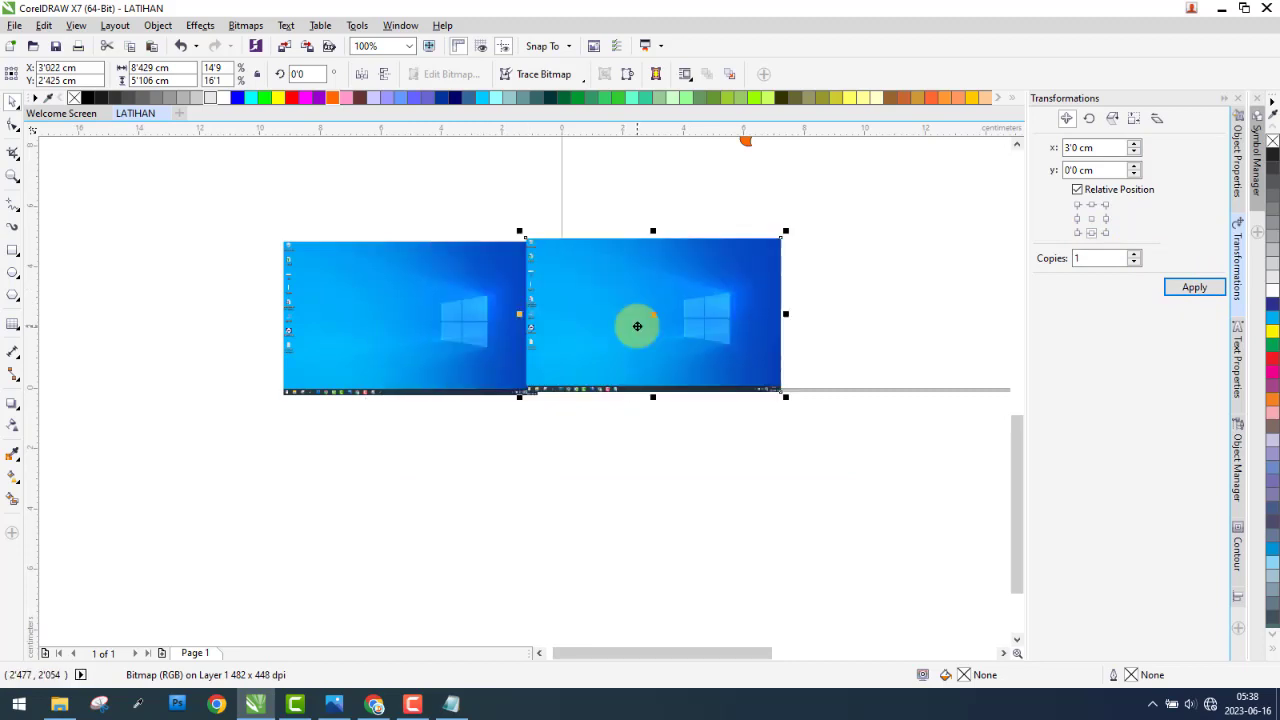
- Delete the screenshot copy over the page's lower-left corner and select the original screenshot
key(Delete)
click(515, 345)
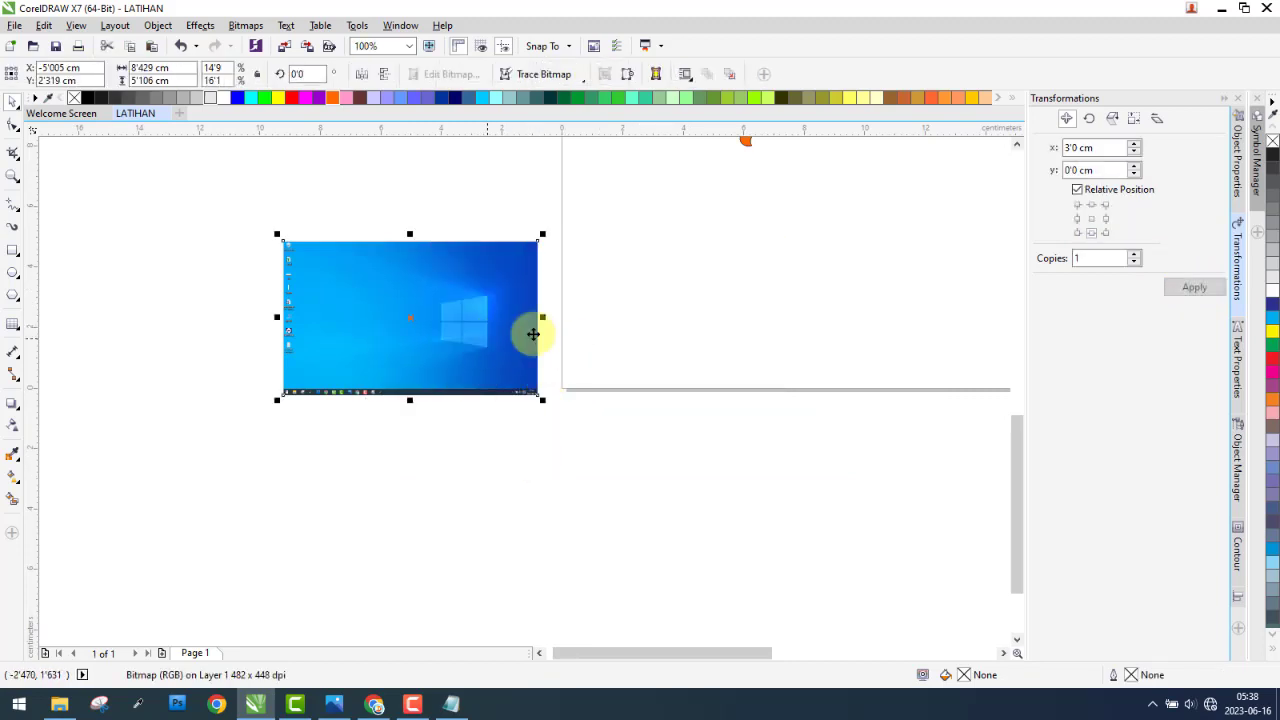
- Create one and then three more side-by-side copies of the screenshot offset 8.429 cm in X, and undo all of them
drag(1070, 149, 1018, 162)
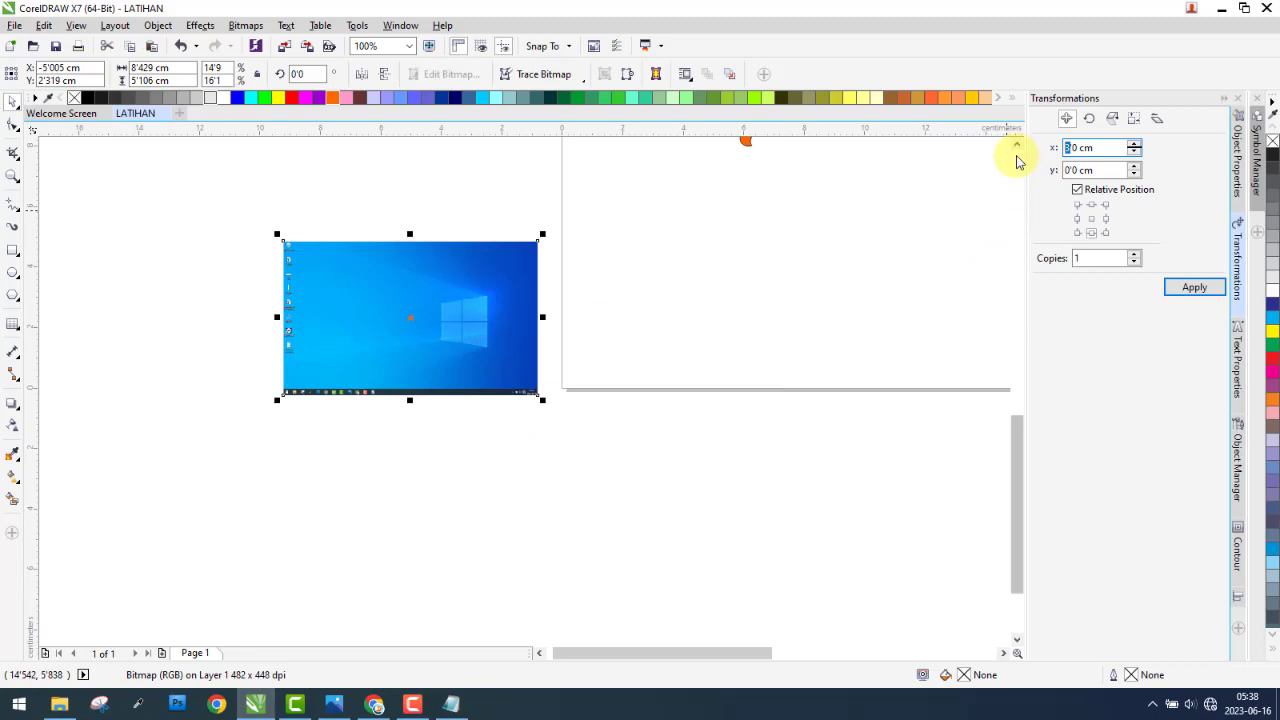
text(20)
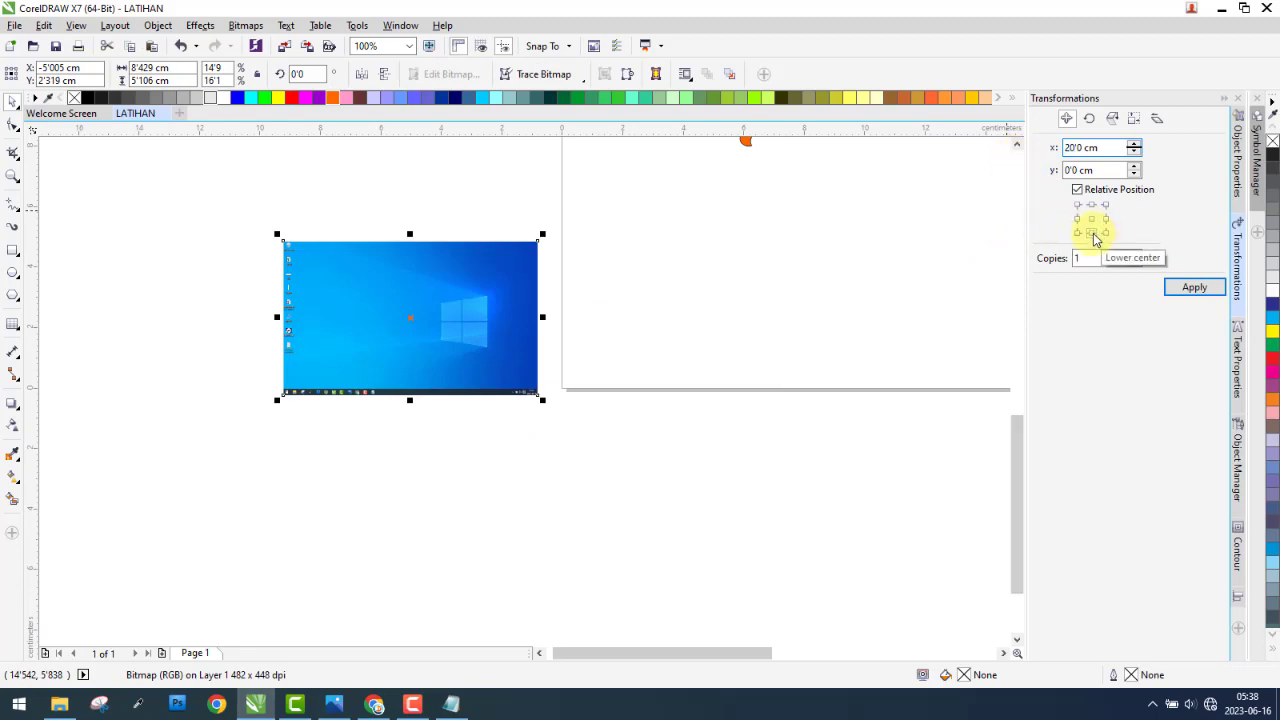
click(1092, 234)
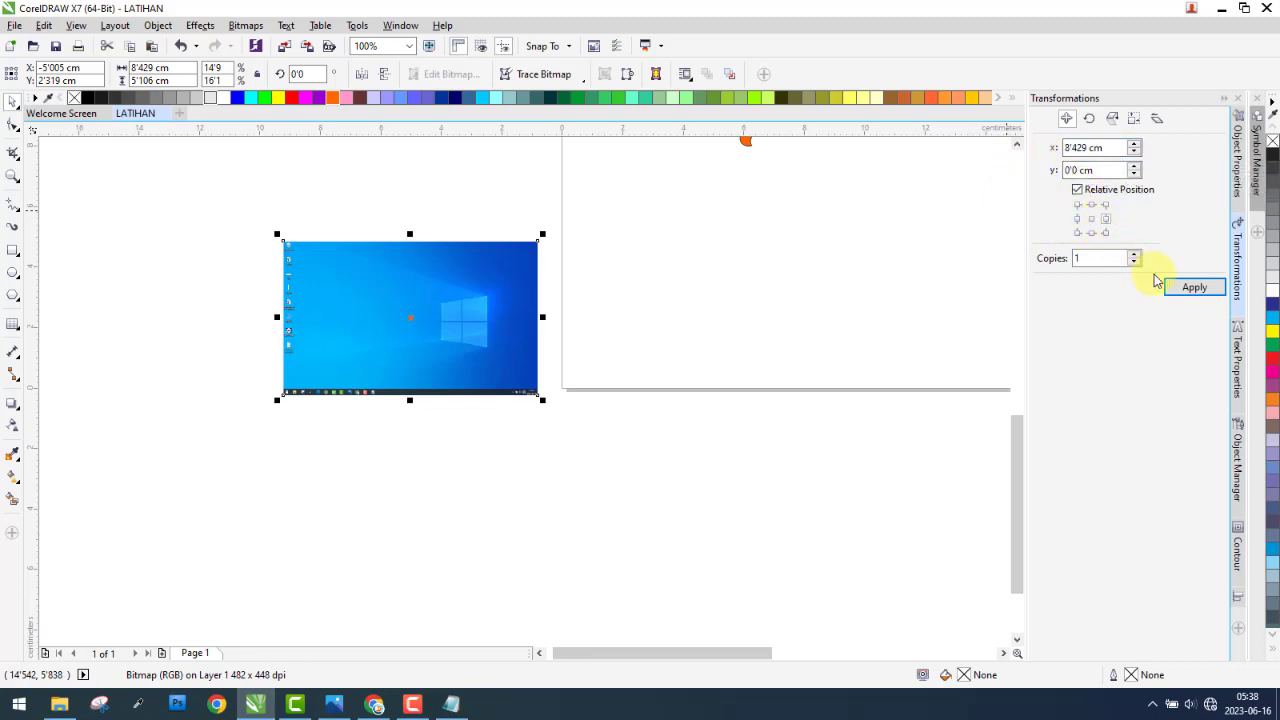
click(1192, 288)
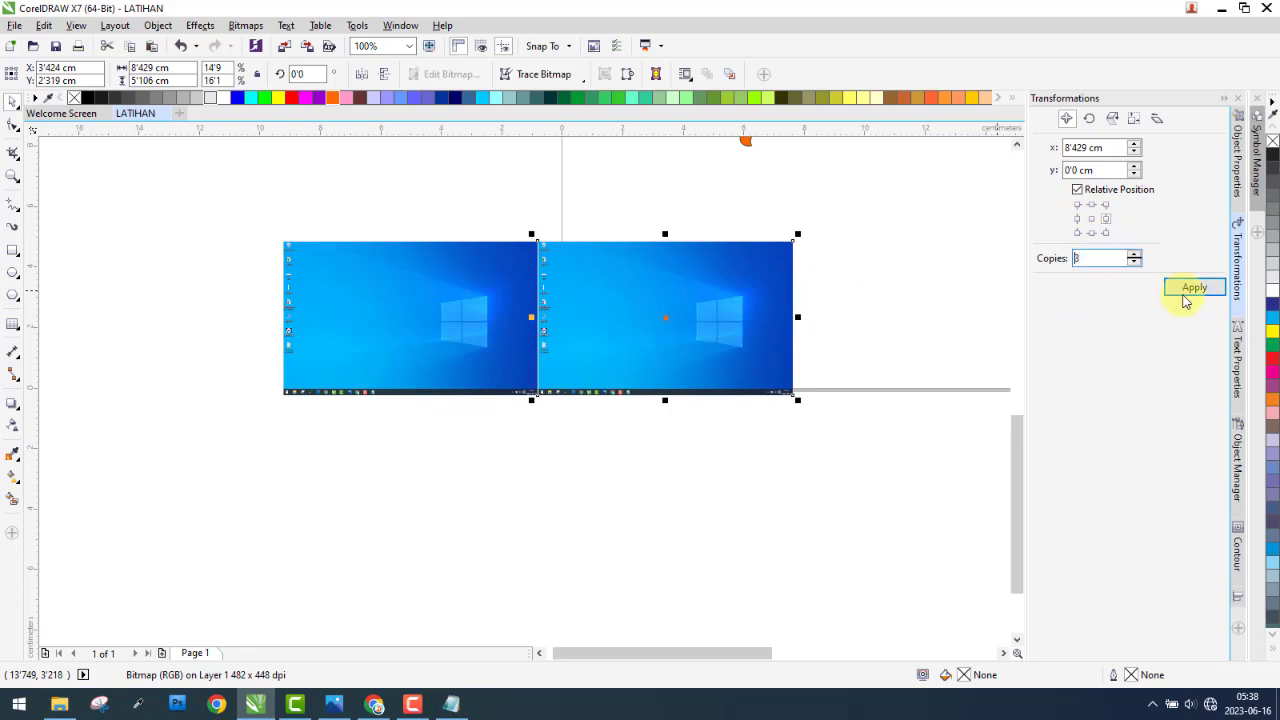
click(1192, 290)
scroll(323, 349, down, 2)
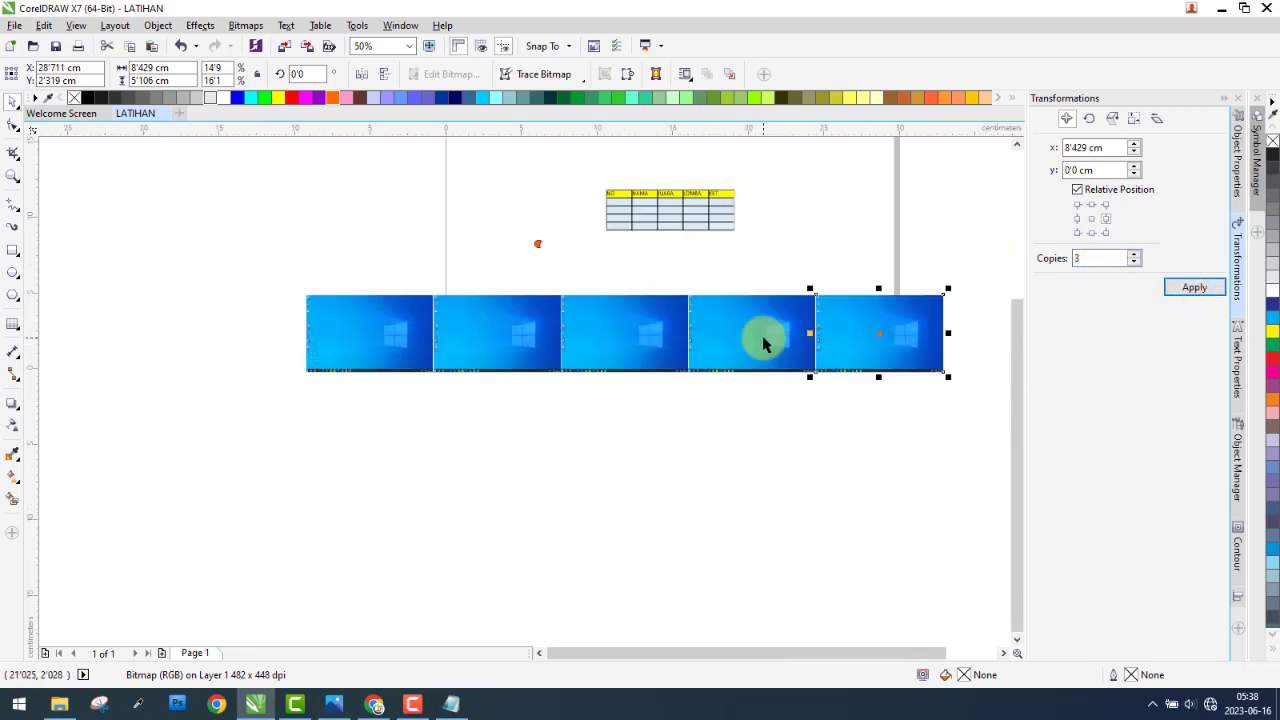
key(ctrl+z)
key(ctrl+z)
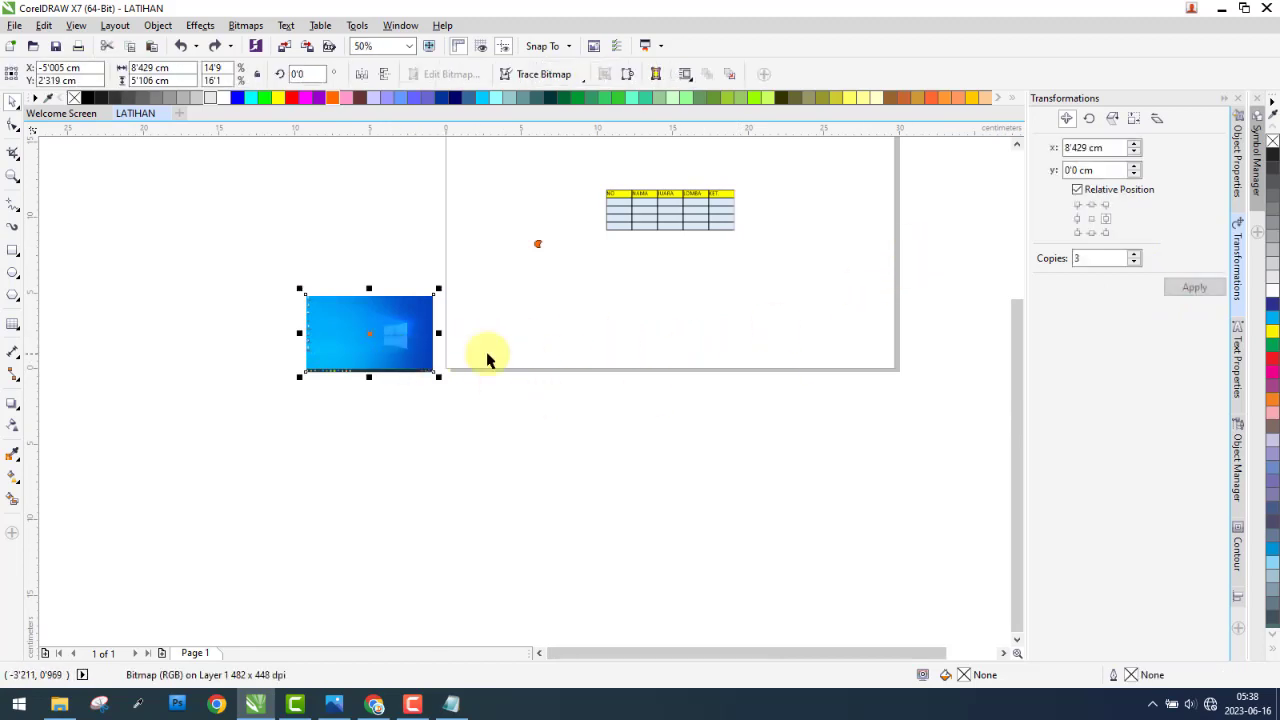
- Create three copies of the screenshot stacked below the original, with offsets of X 0 cm and Y -5.106 cm
click(1097, 150)
drag(1091, 149, 831, 149)
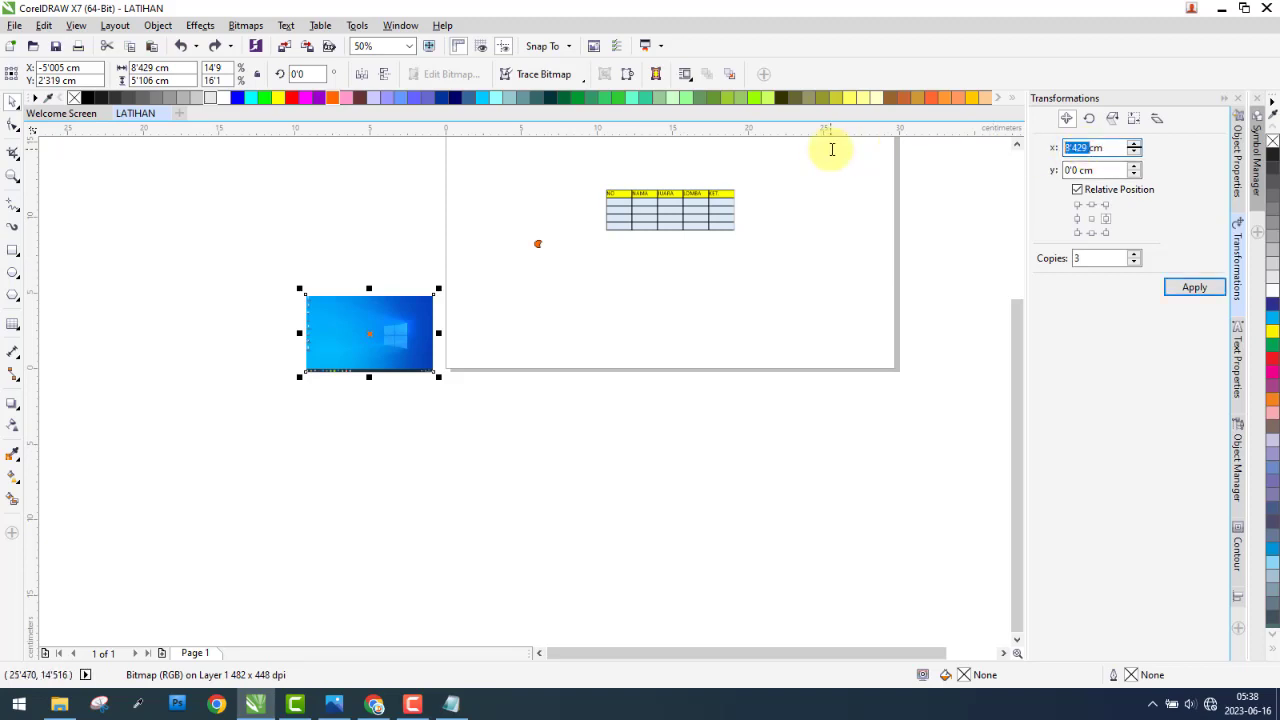
text(0)
click(1070, 172)
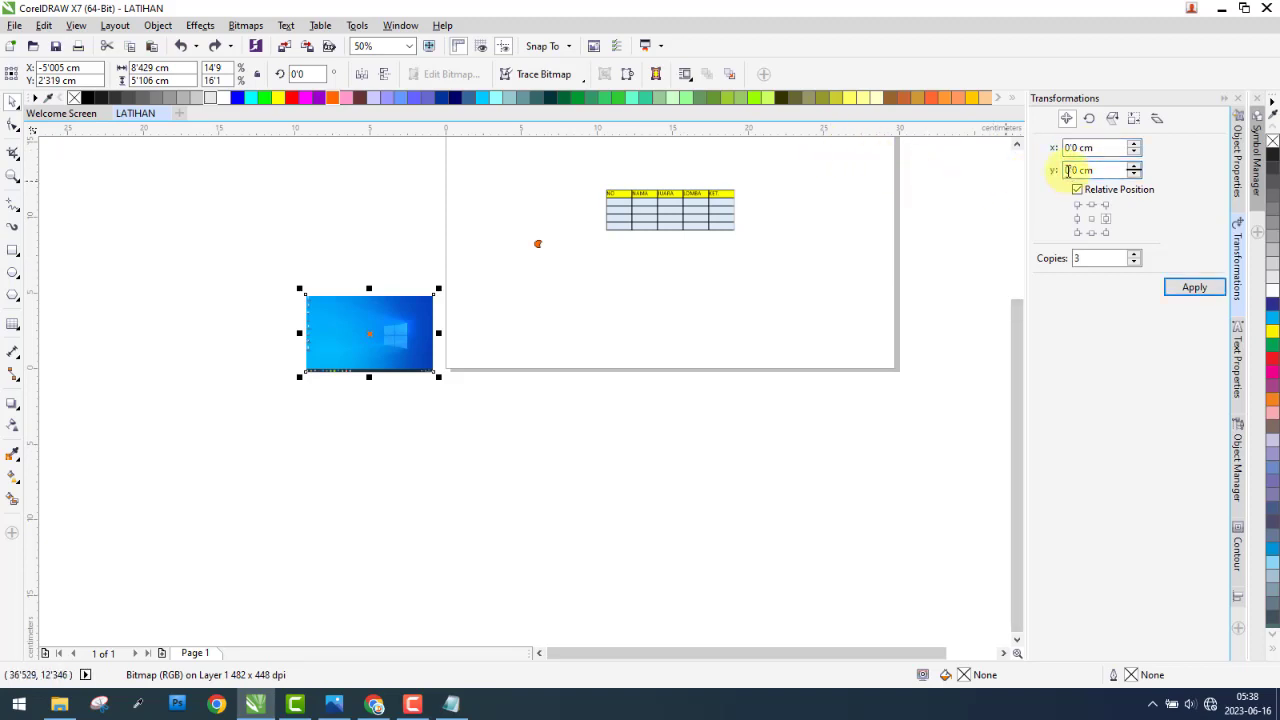
text(5'106)
click(1195, 288)
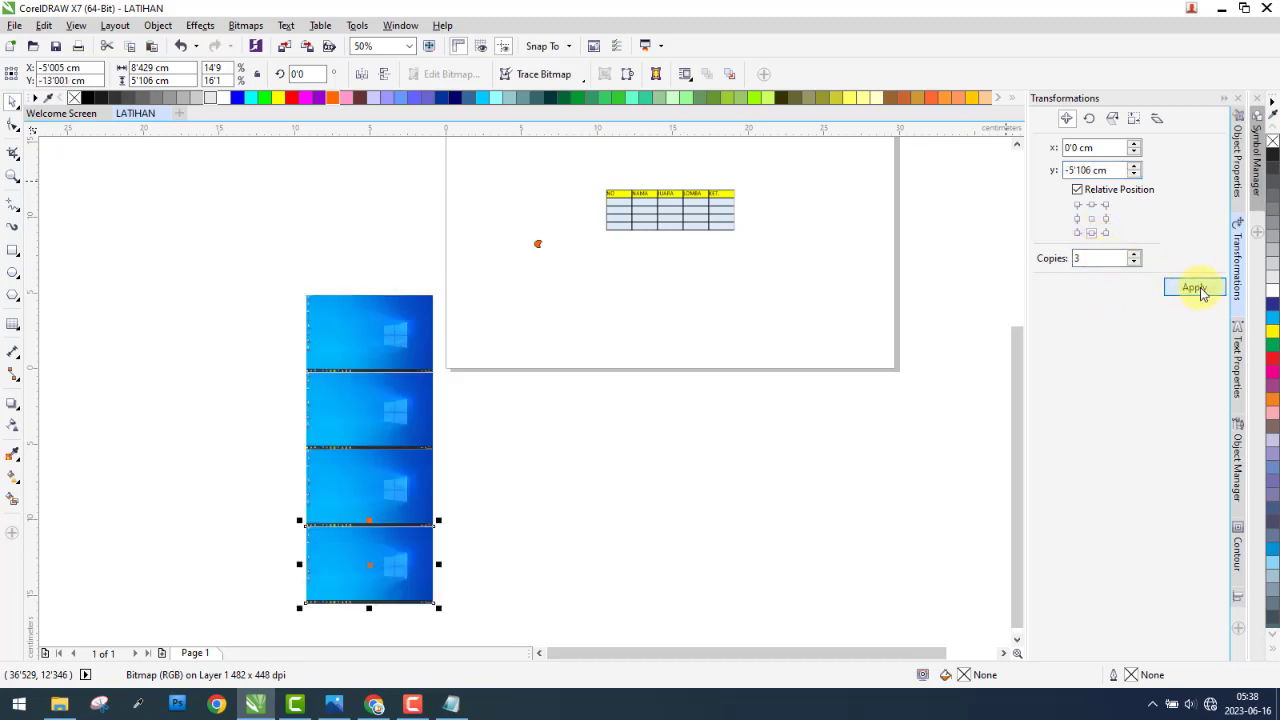
- Delete the three stacked copies below the original screenshot
click(352, 525)
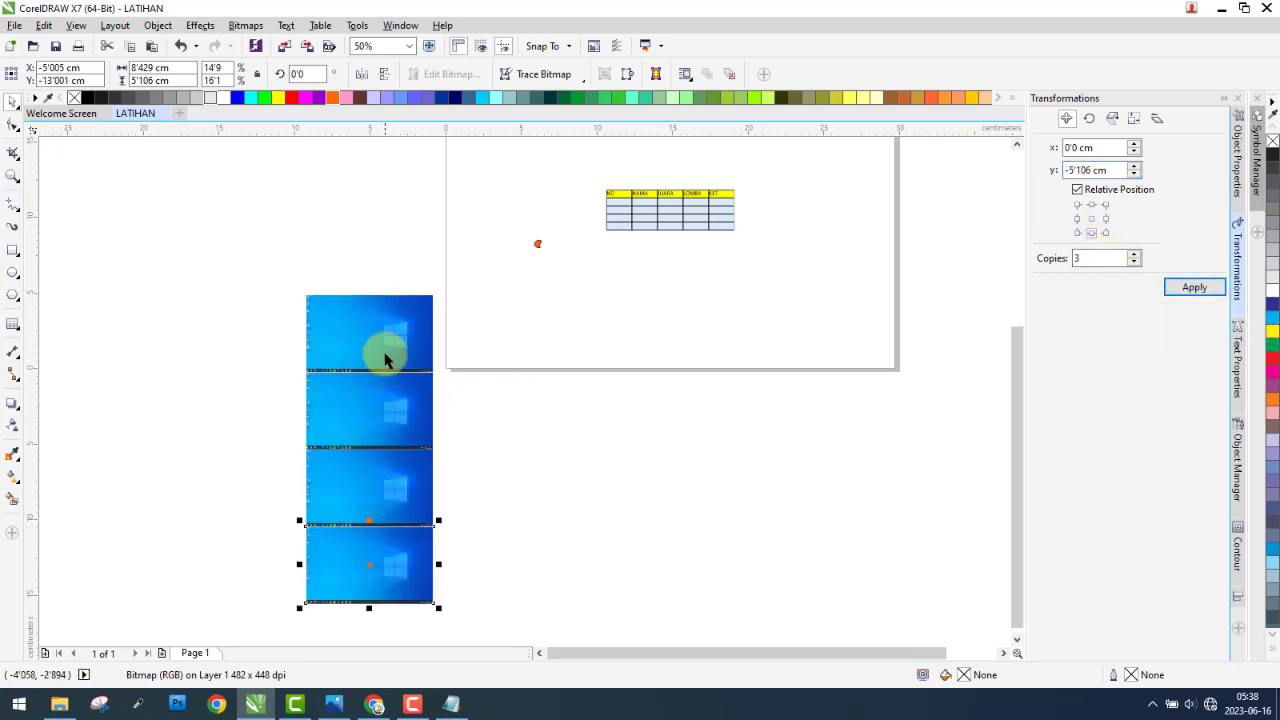
click(486, 394)
drag(270, 610, 623, 350)
key(Delete)
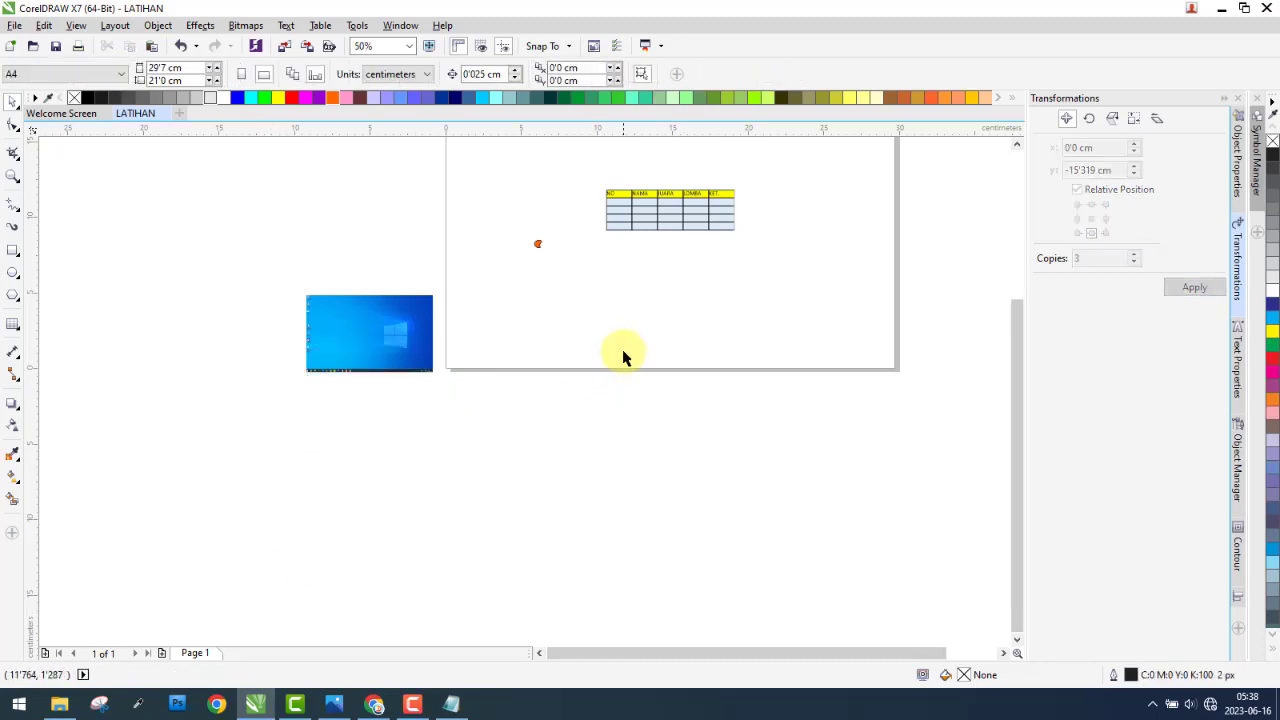
- Show the Rotate settings of the Transformations docker for the screenshot, and deselect it
click(331, 368)
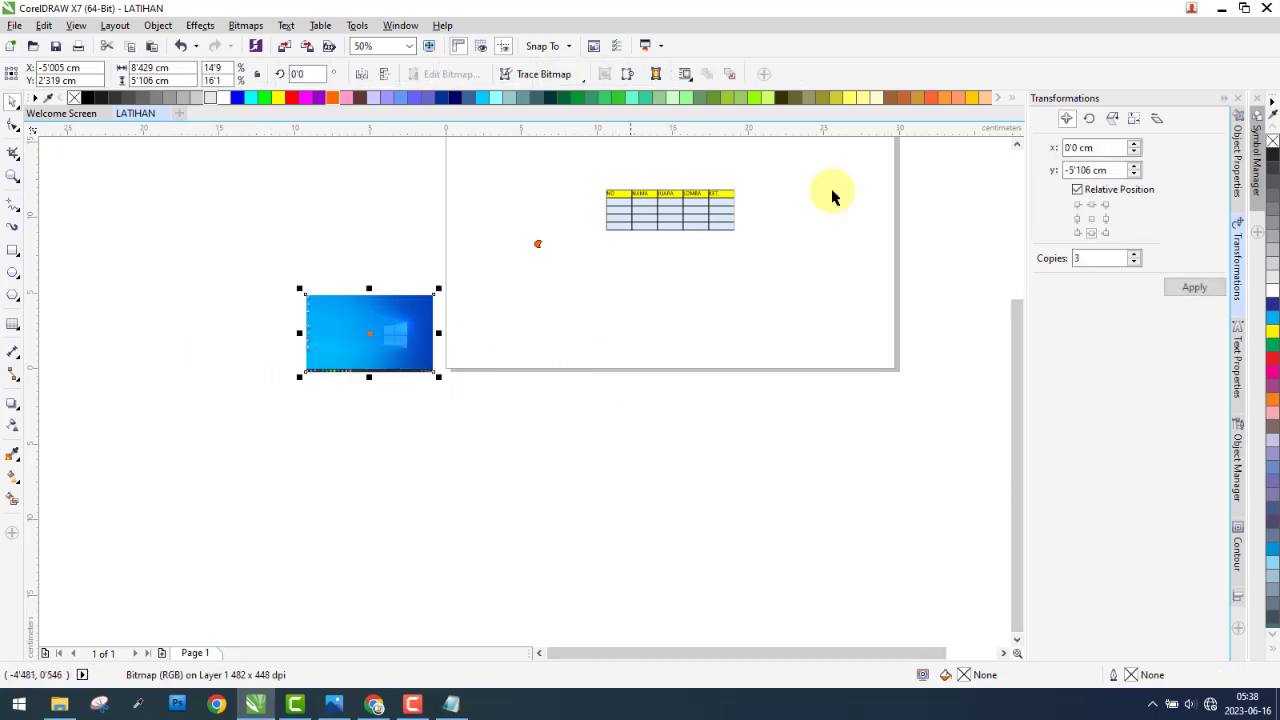
click(1087, 122)
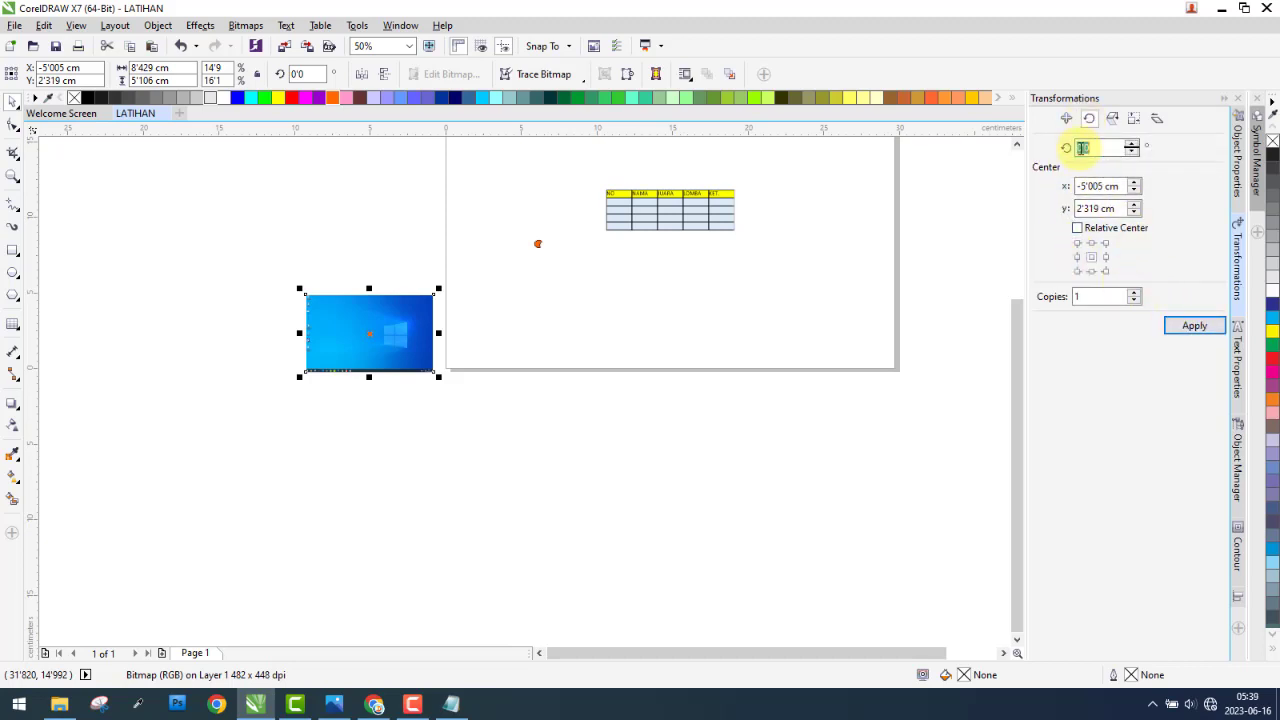
click(85, 316)
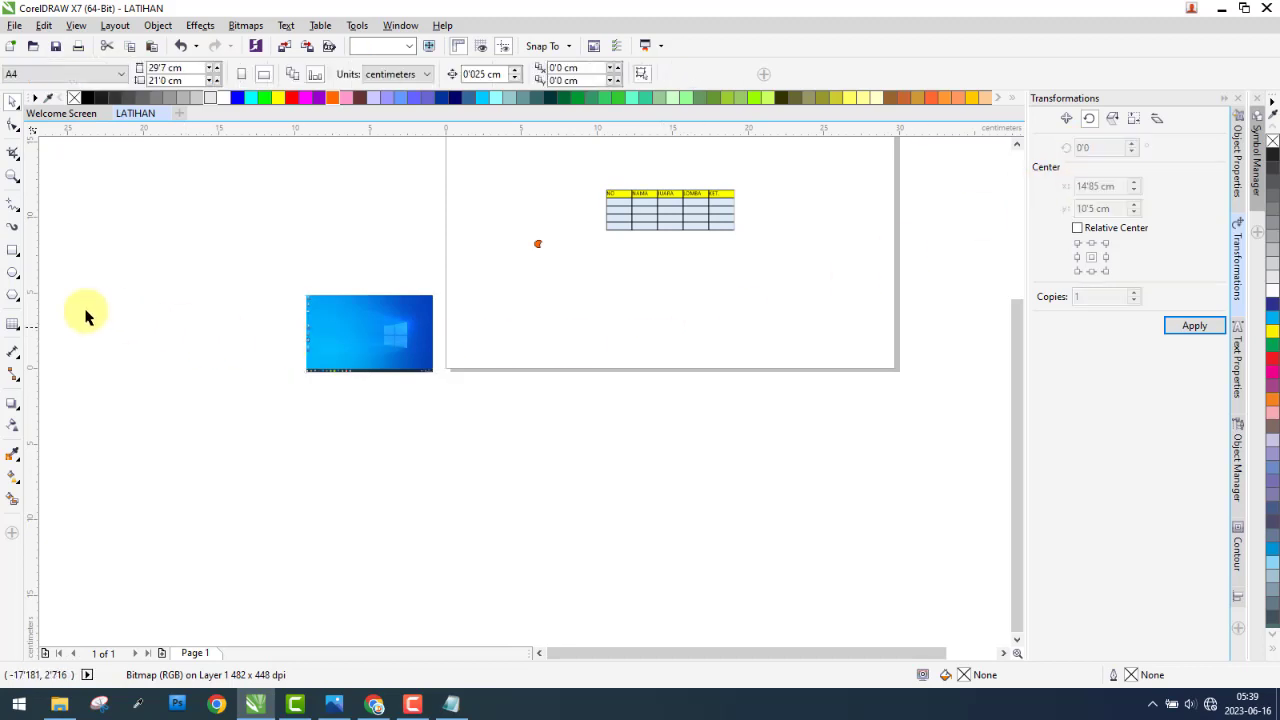
- Draw a narrow upright rectangle about 0.42 by 8.57 cm across the page's lower edge and a circle about 3.97 cm wide at its lower end
click(14, 251)
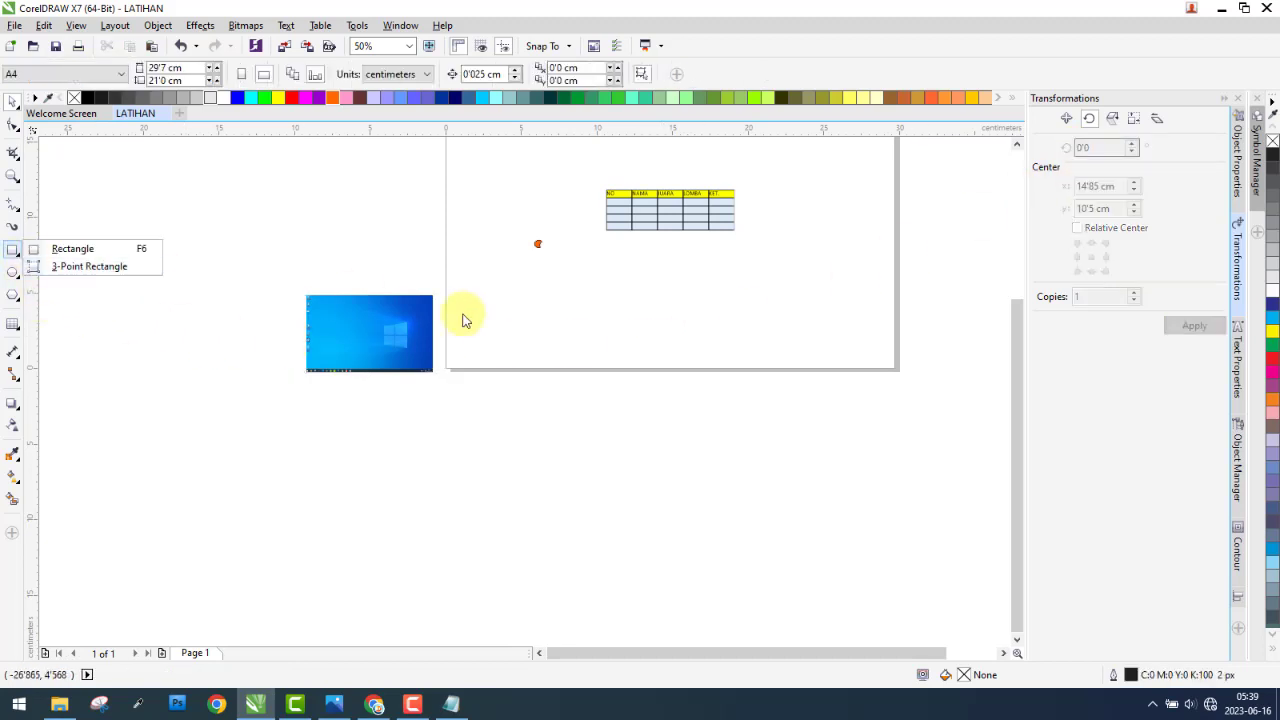
click(72, 249)
drag(585, 322, 590, 455)
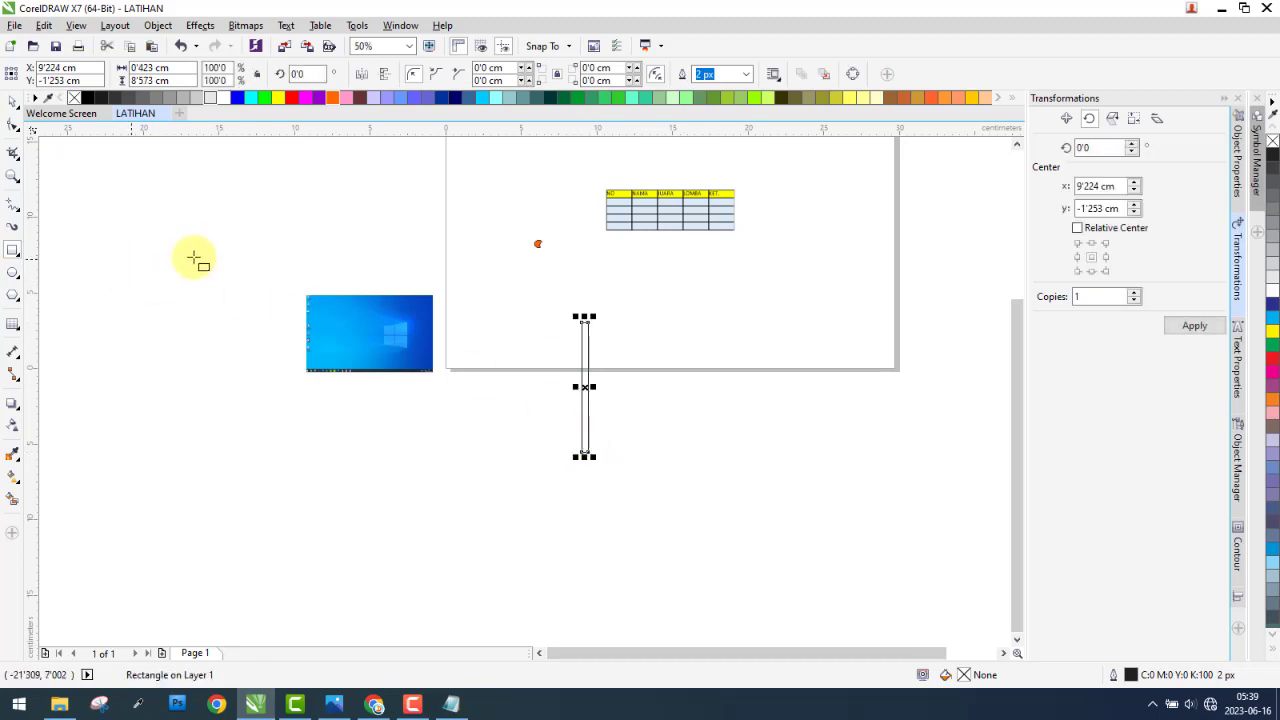
click(15, 272)
drag(548, 440, 613, 508)
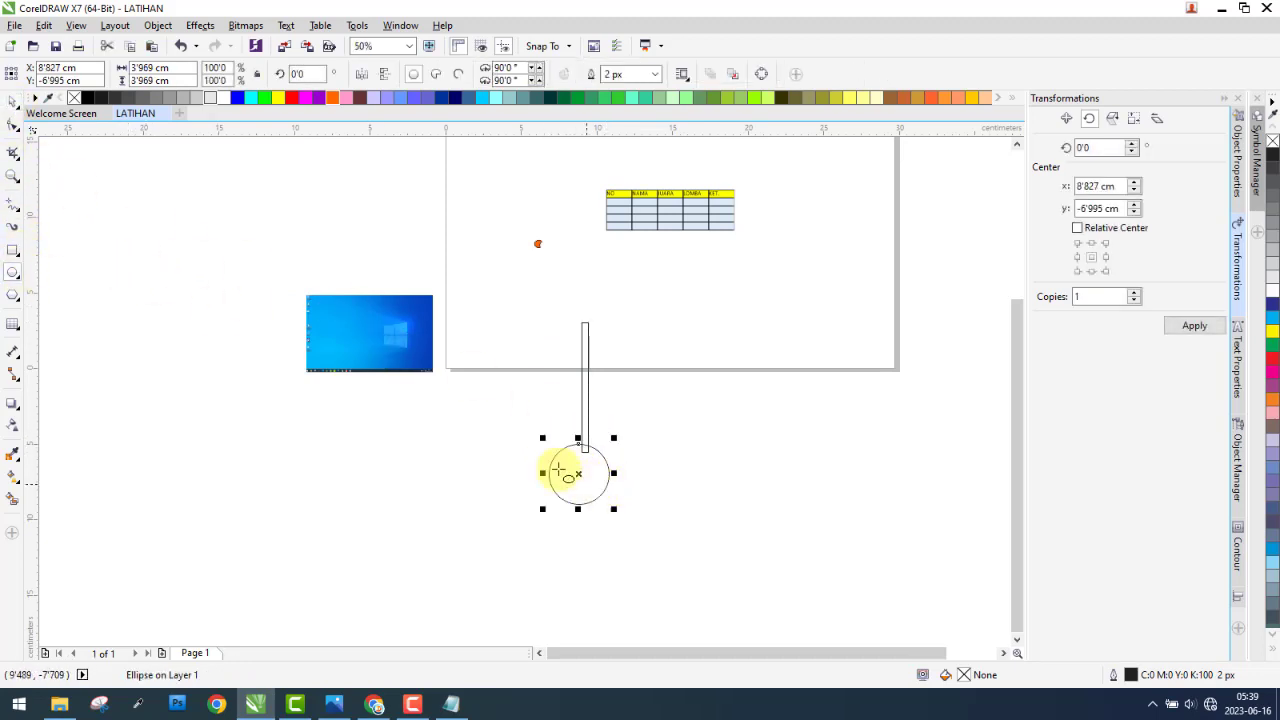
- Align the rectangle horizontally with the circle's centre and move it down about 1.1 cm so it reaches into the circle
click(14, 104)
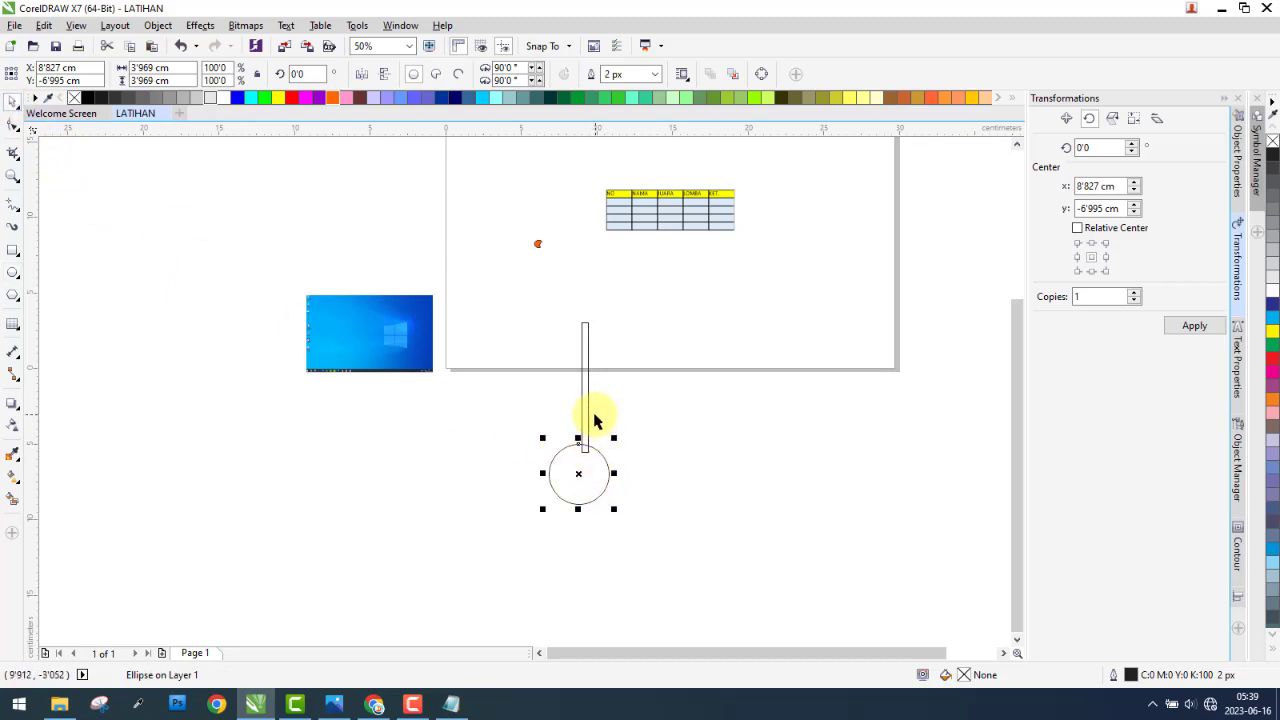
shift+click(586, 418)
click(614, 451)
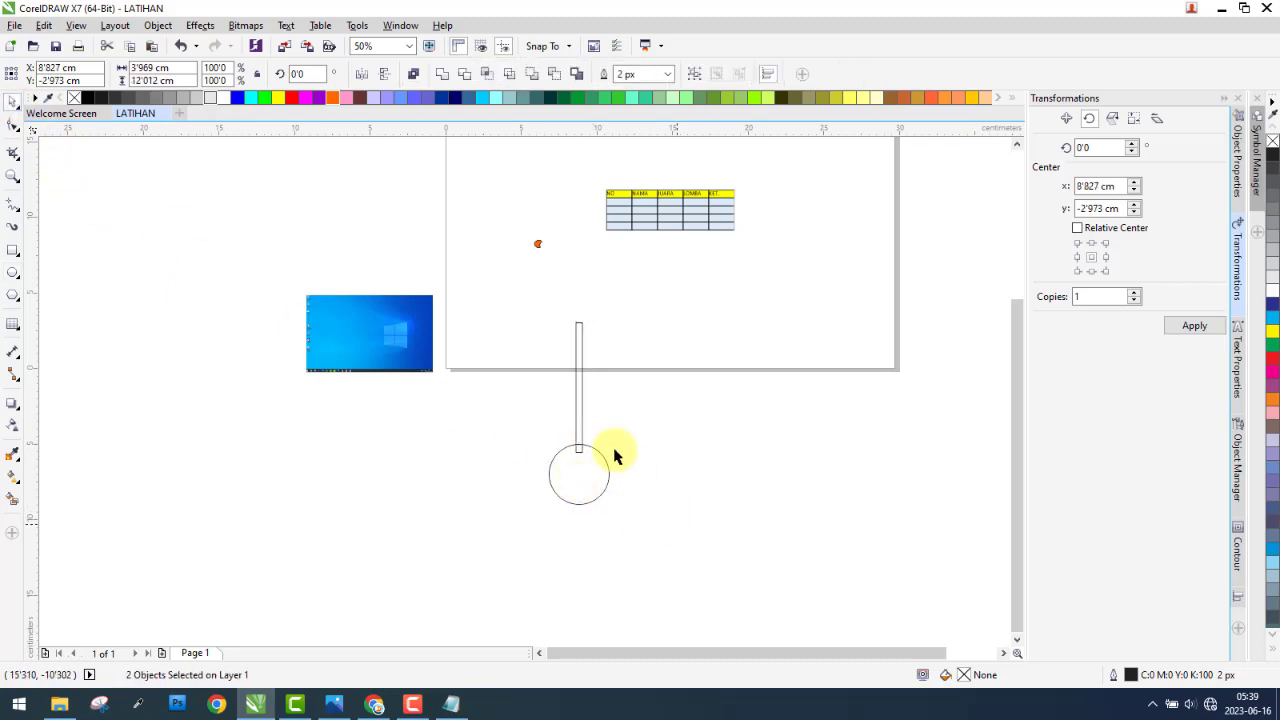
click(580, 451)
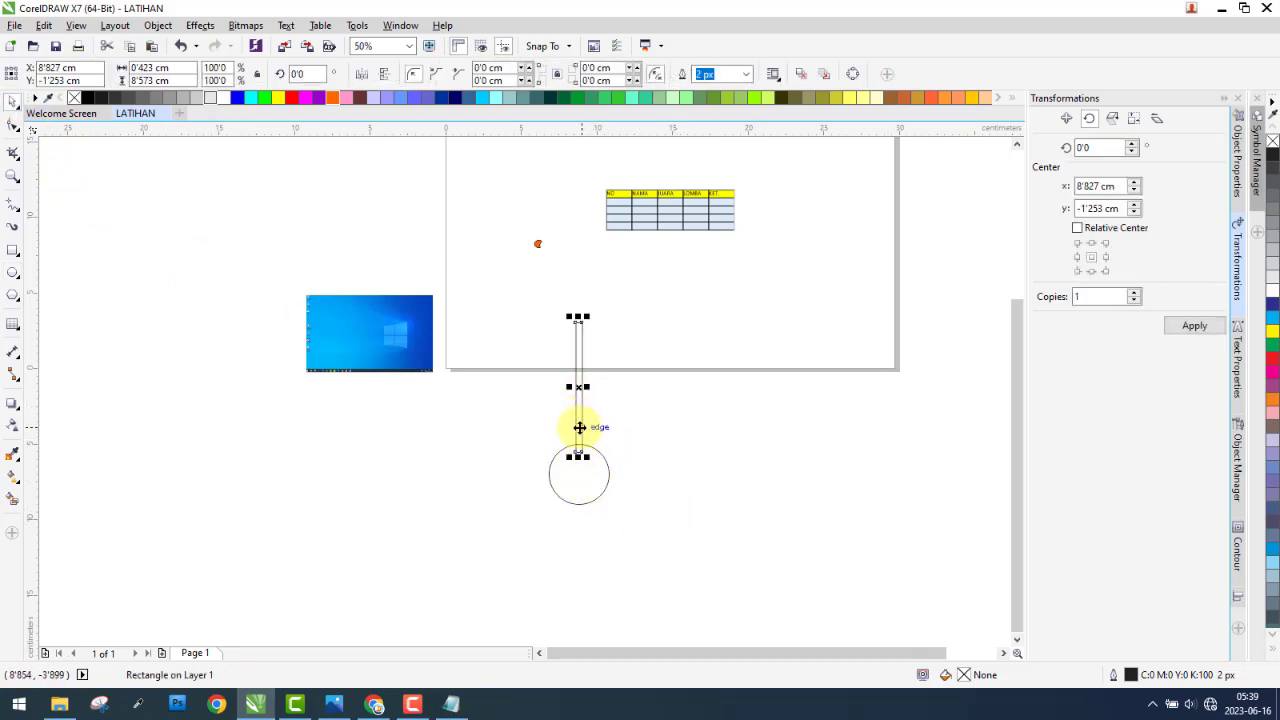
drag(579, 427, 579, 448)
click(725, 448)
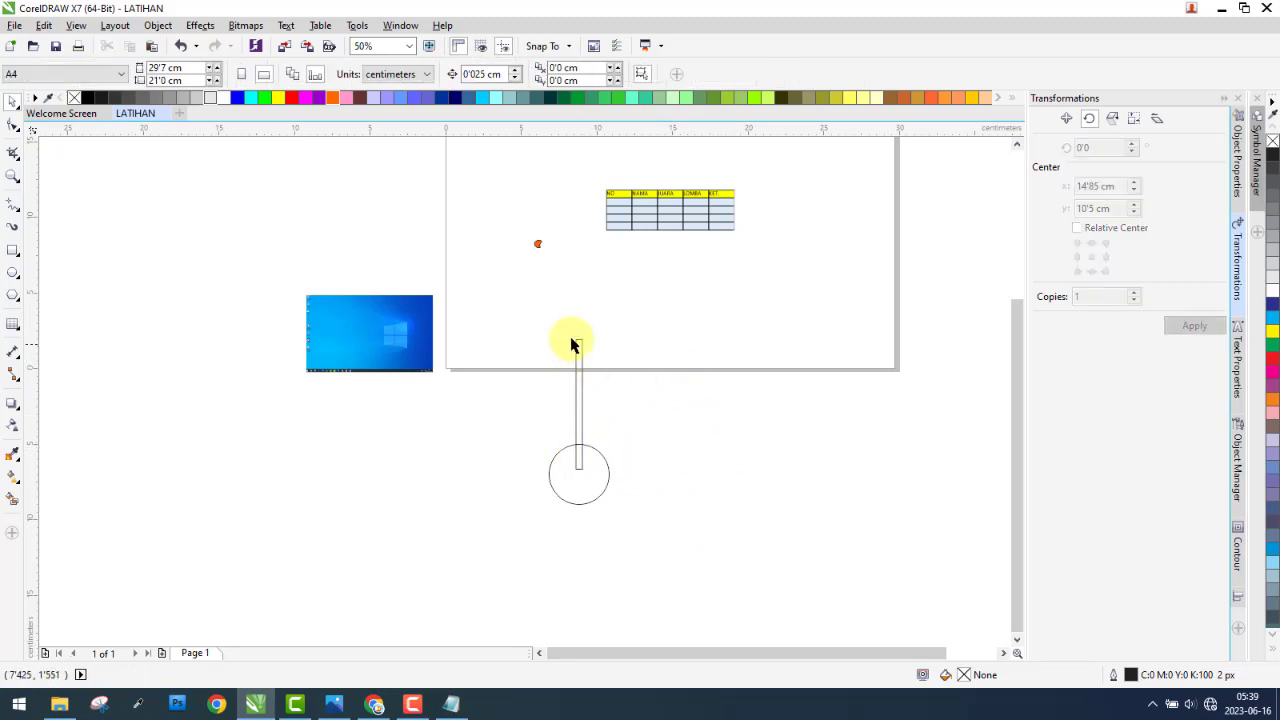
- Create one copy of the rectangle rotated 90° about its own centre, and undo it
click(578, 343)
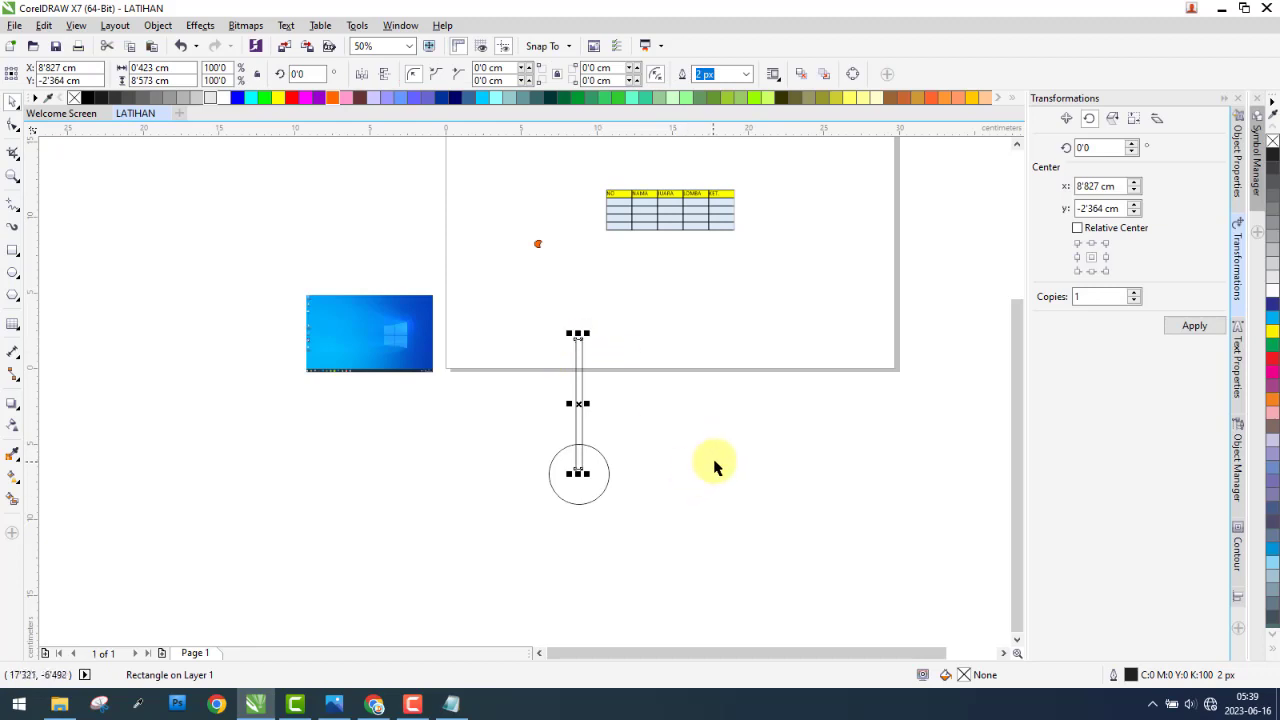
click(666, 449)
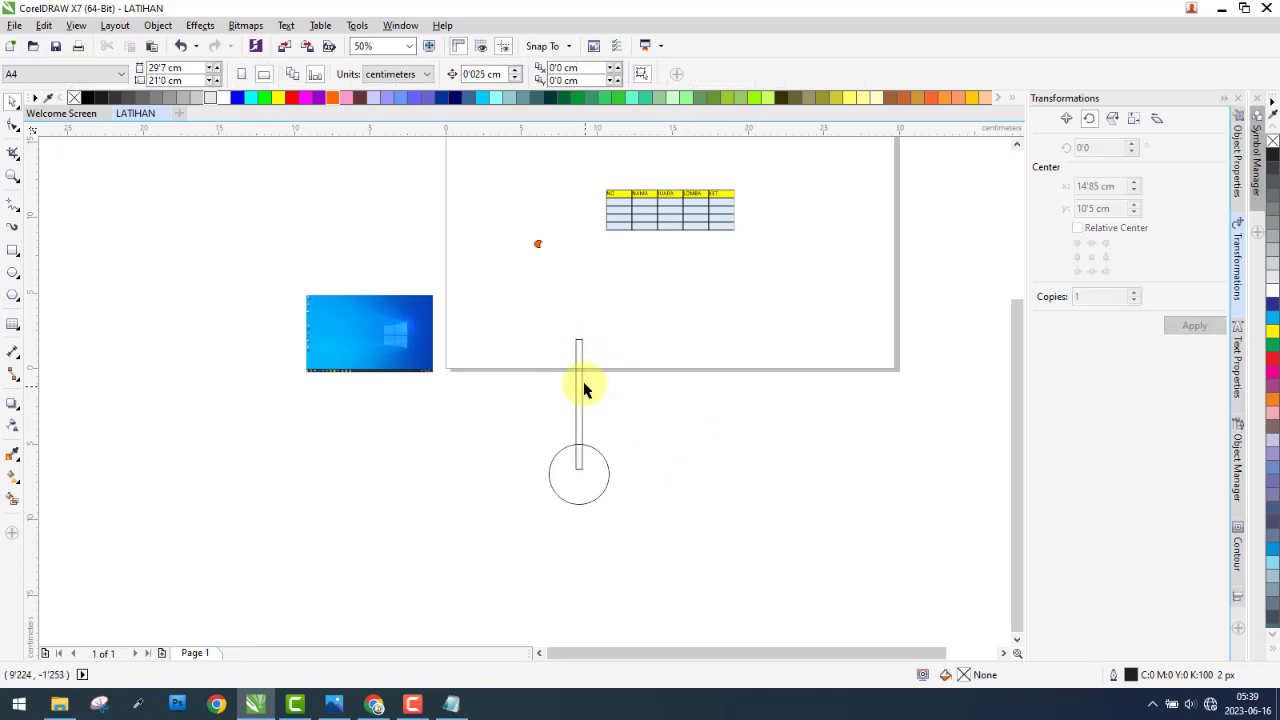
click(580, 383)
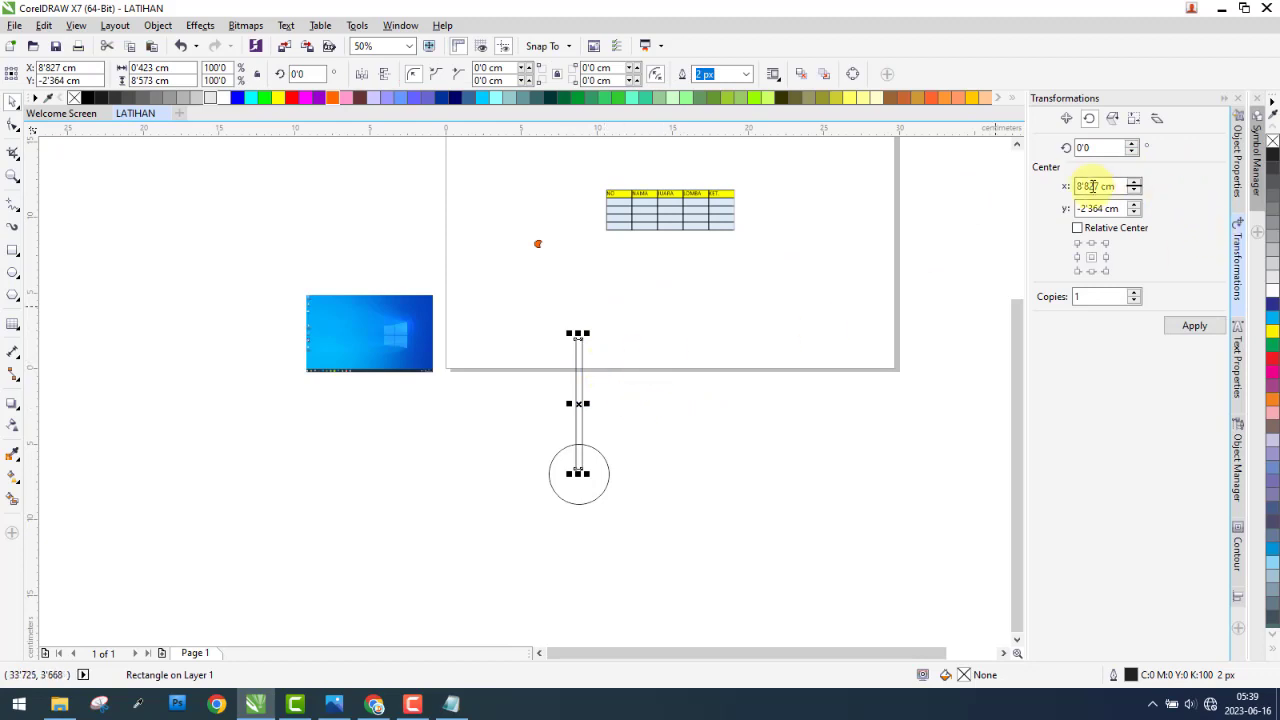
click(1083, 148)
text(90)
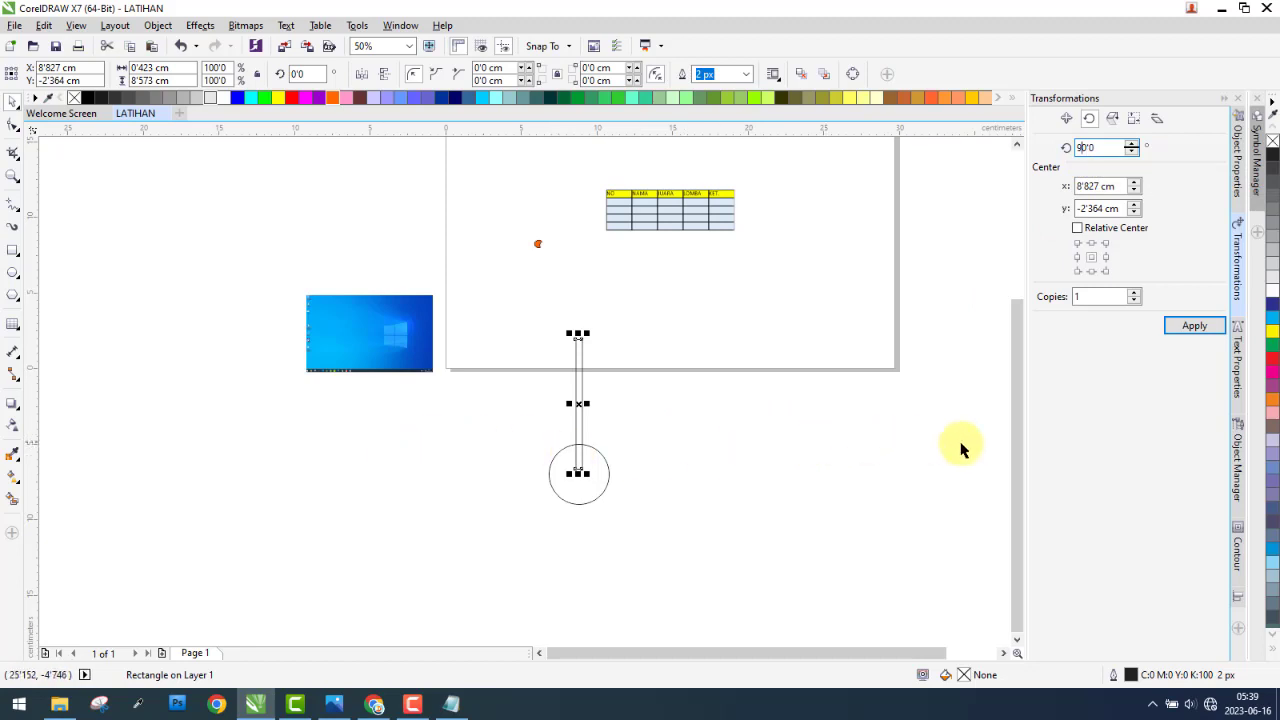
click(1193, 336)
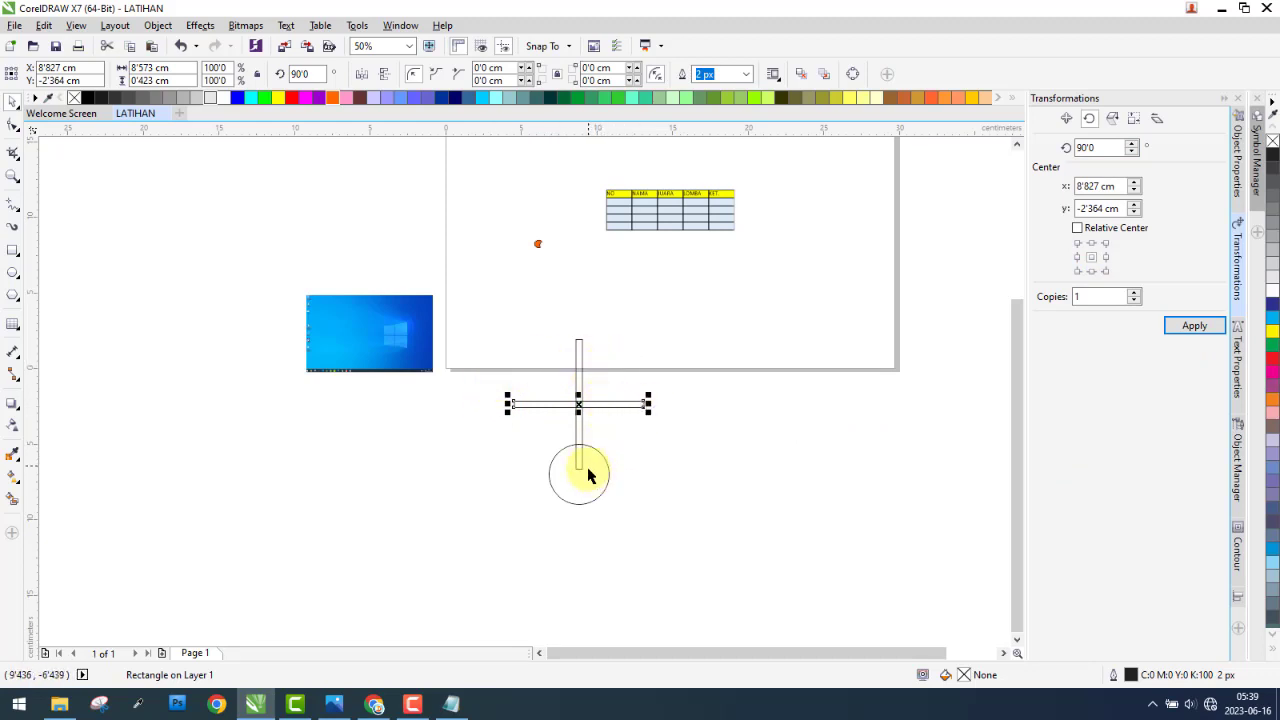
key(ctrl+z)
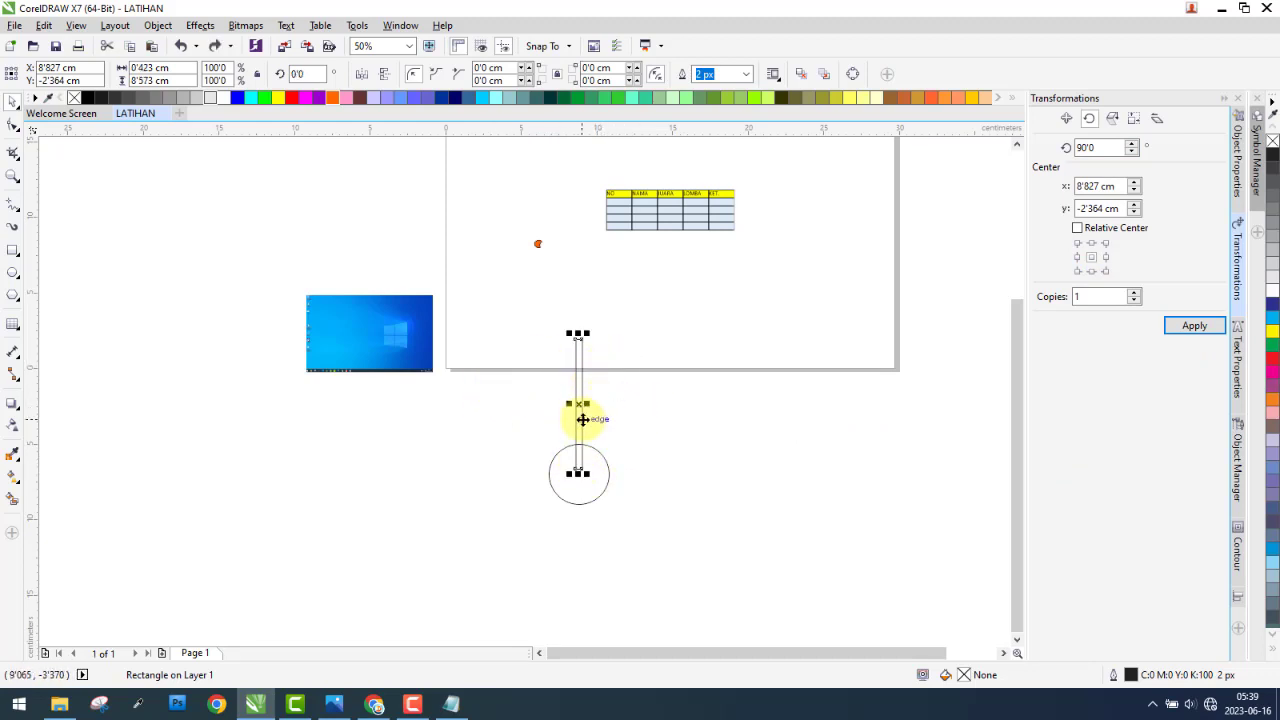
- Move the rectangle's rotation centre to the circle's centre at X 8.827, Y -6.995 cm and apply one 90° rotated copy
scroll(583, 419, up, 3)
scroll(576, 358, down, 1)
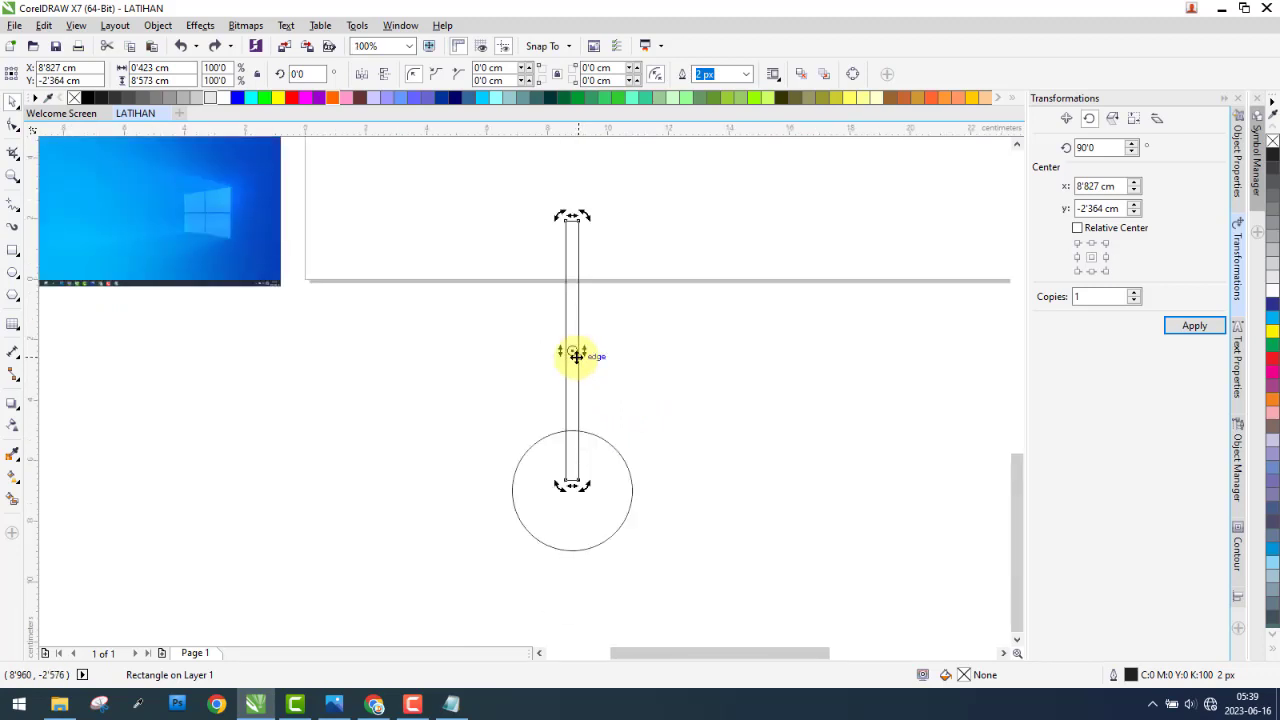
drag(572, 350, 572, 486)
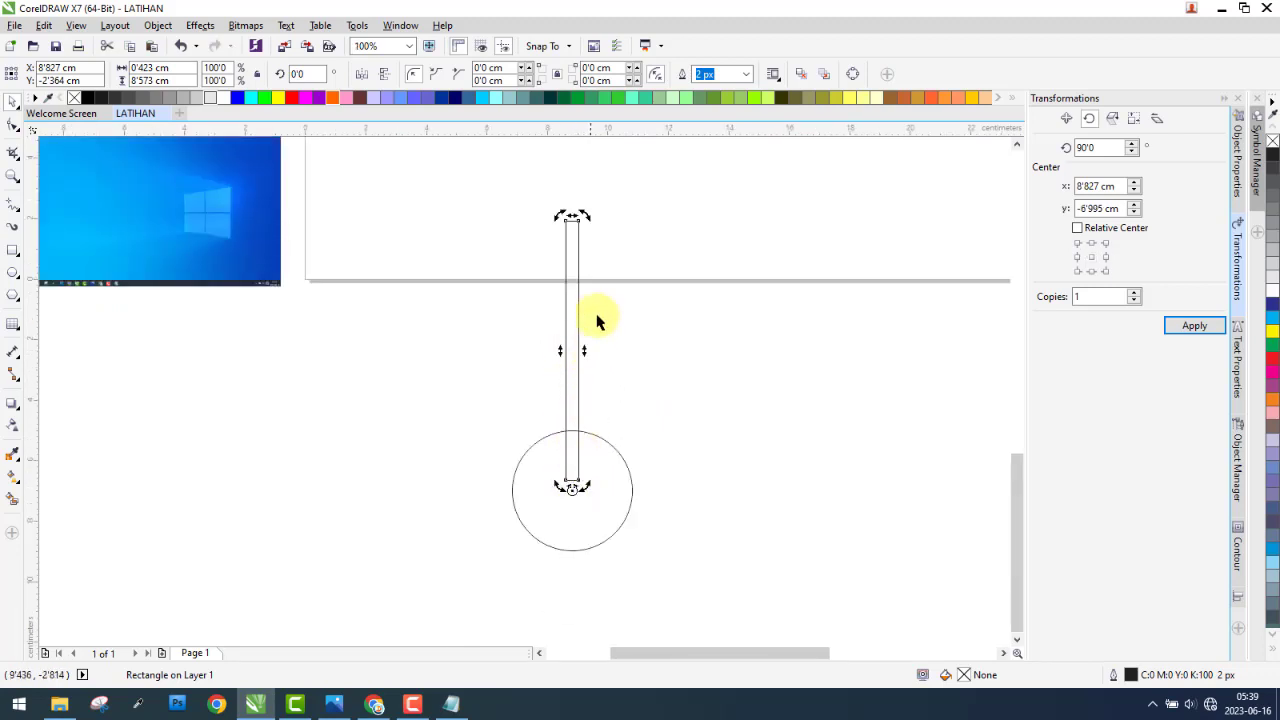
click(1195, 326)
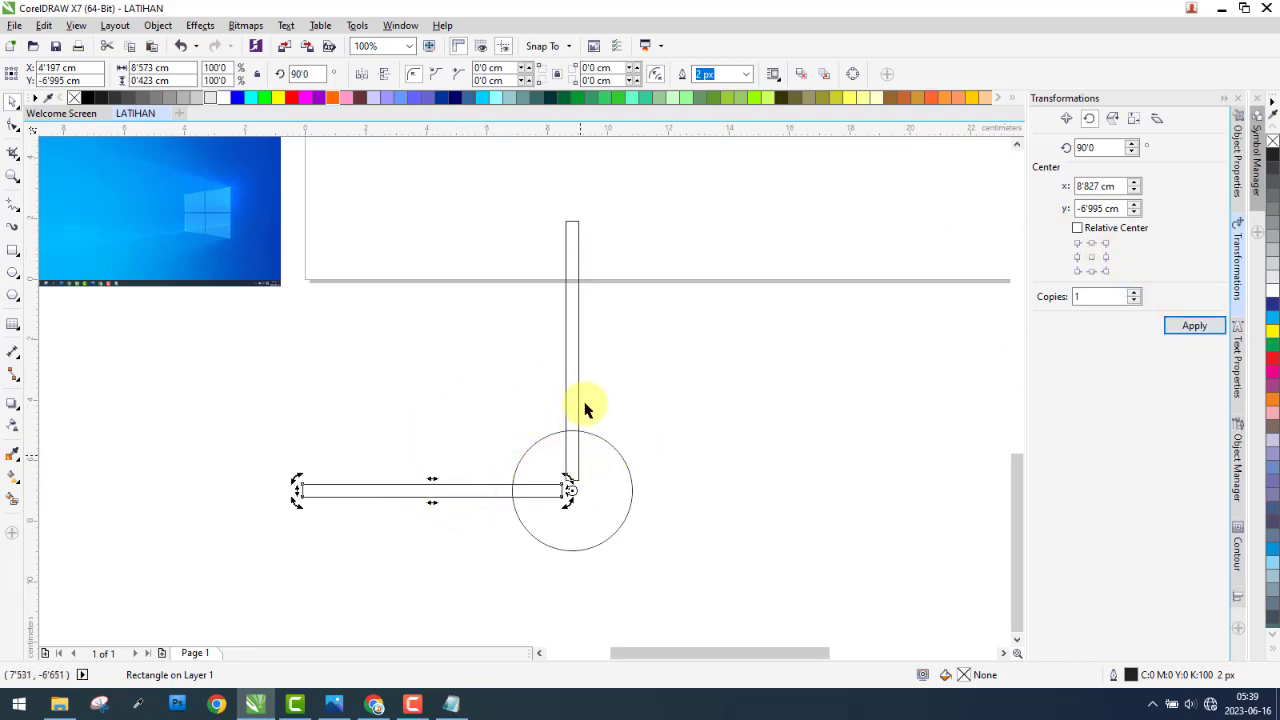
- Undo the rotated copy, set Copies to 0 and rotate the rectangle itself 90° about the circle's centre
click(1086, 295)
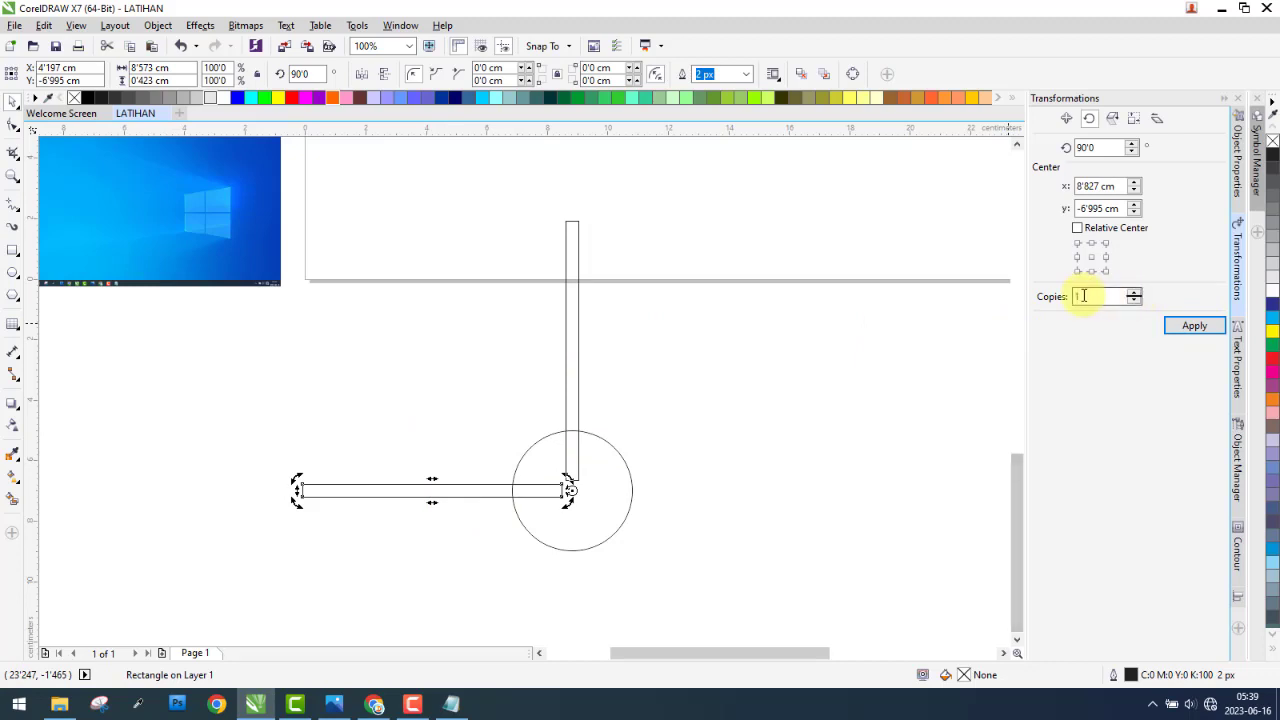
key(ctrl+z)
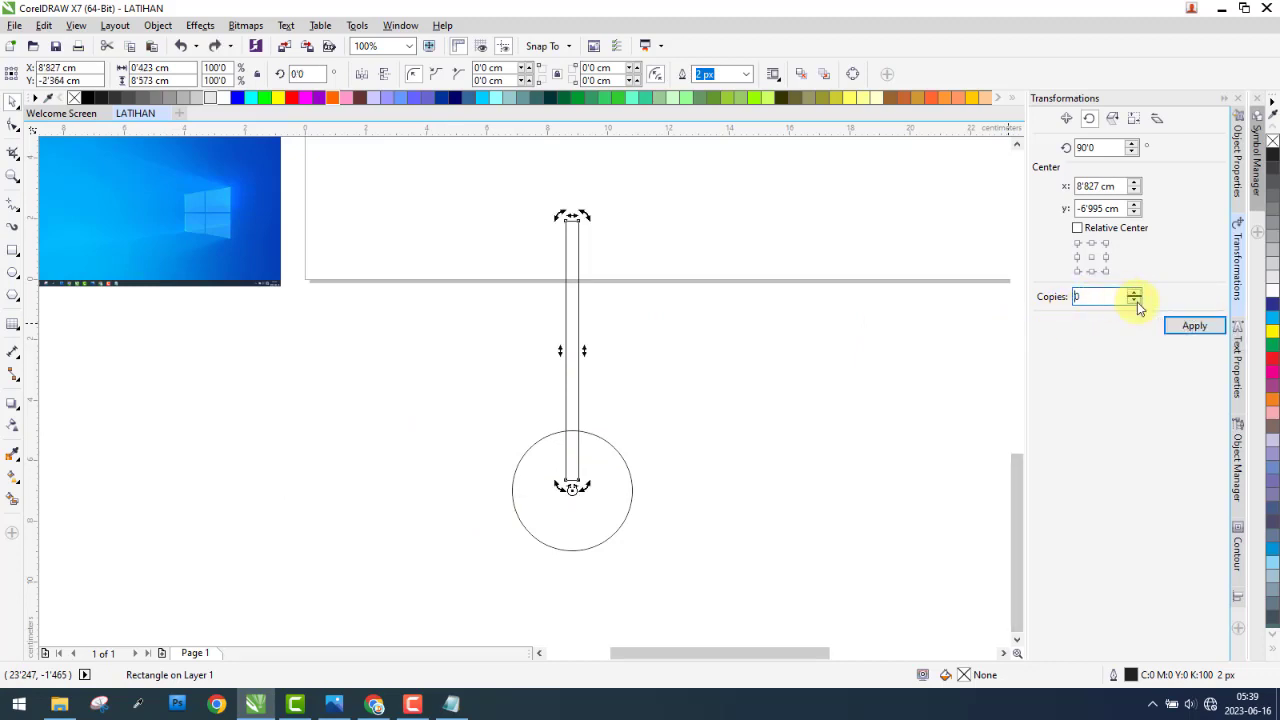
click(1187, 328)
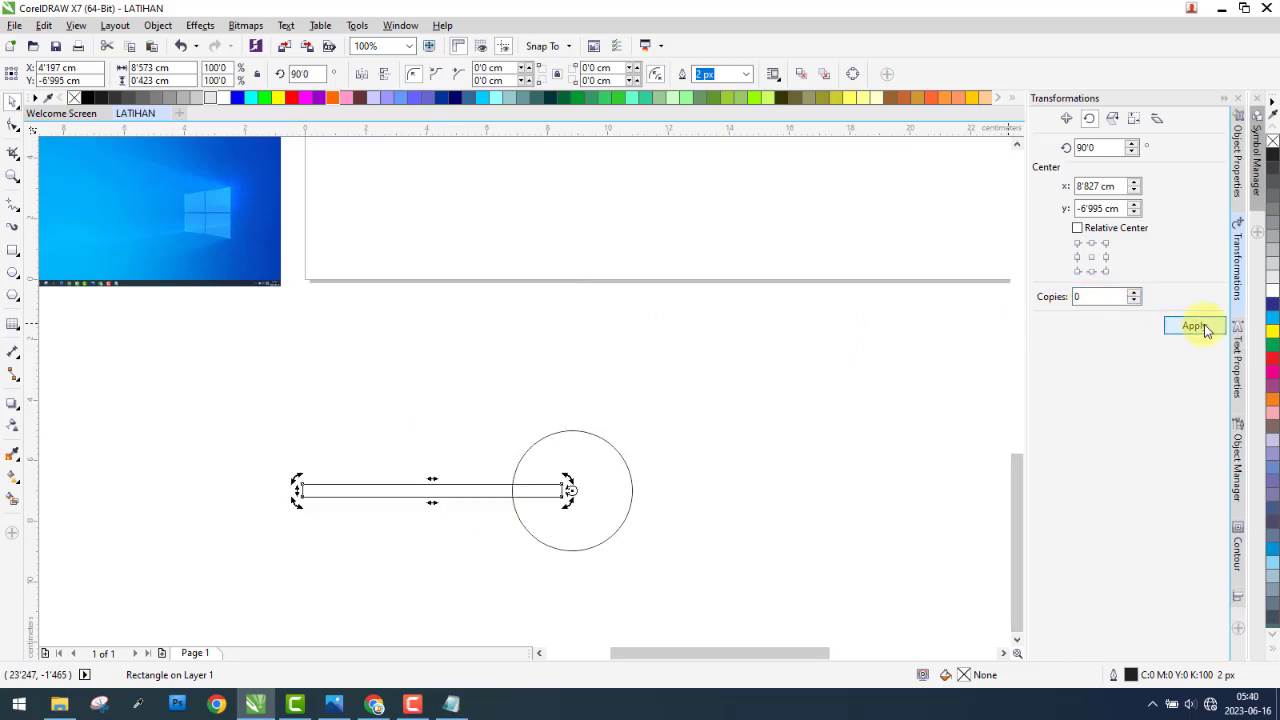
scroll(682, 380, down, 2)
click(634, 429)
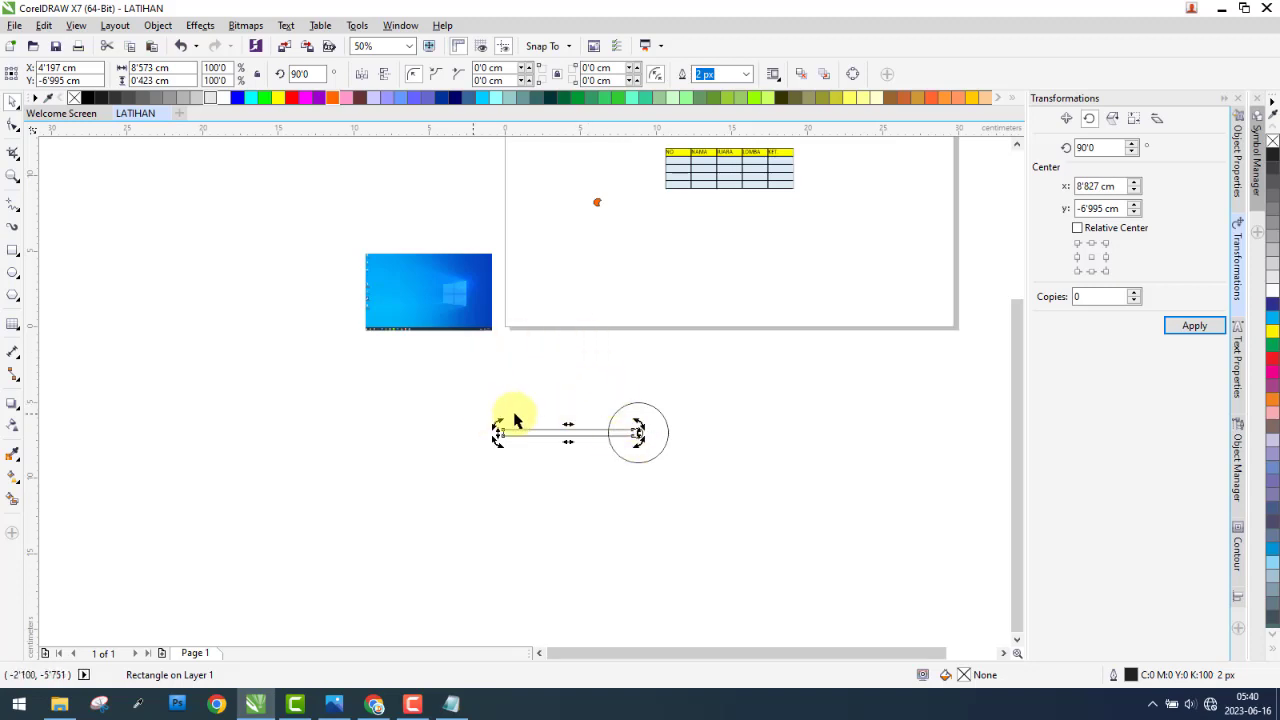
- Rotate the rectangle three more 90° turns about the circle's centre, and mirror it horizontally
click(1194, 331)
click(1193, 330)
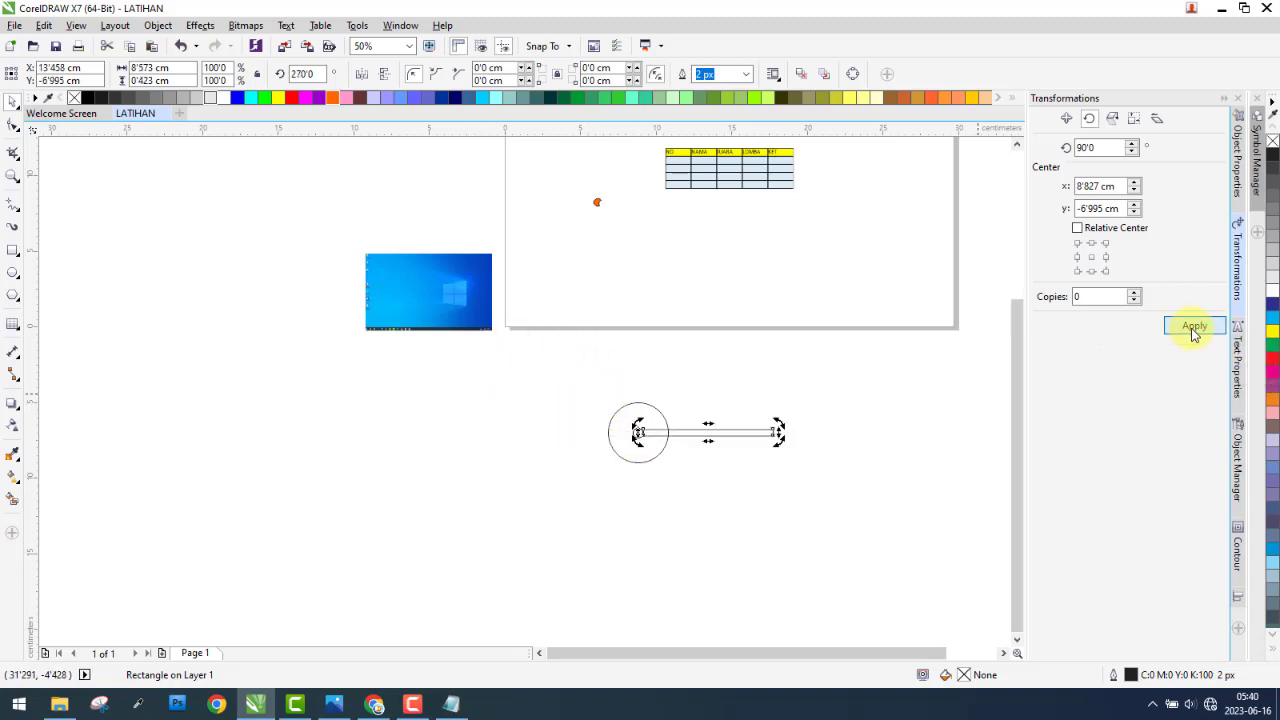
click(1192, 332)
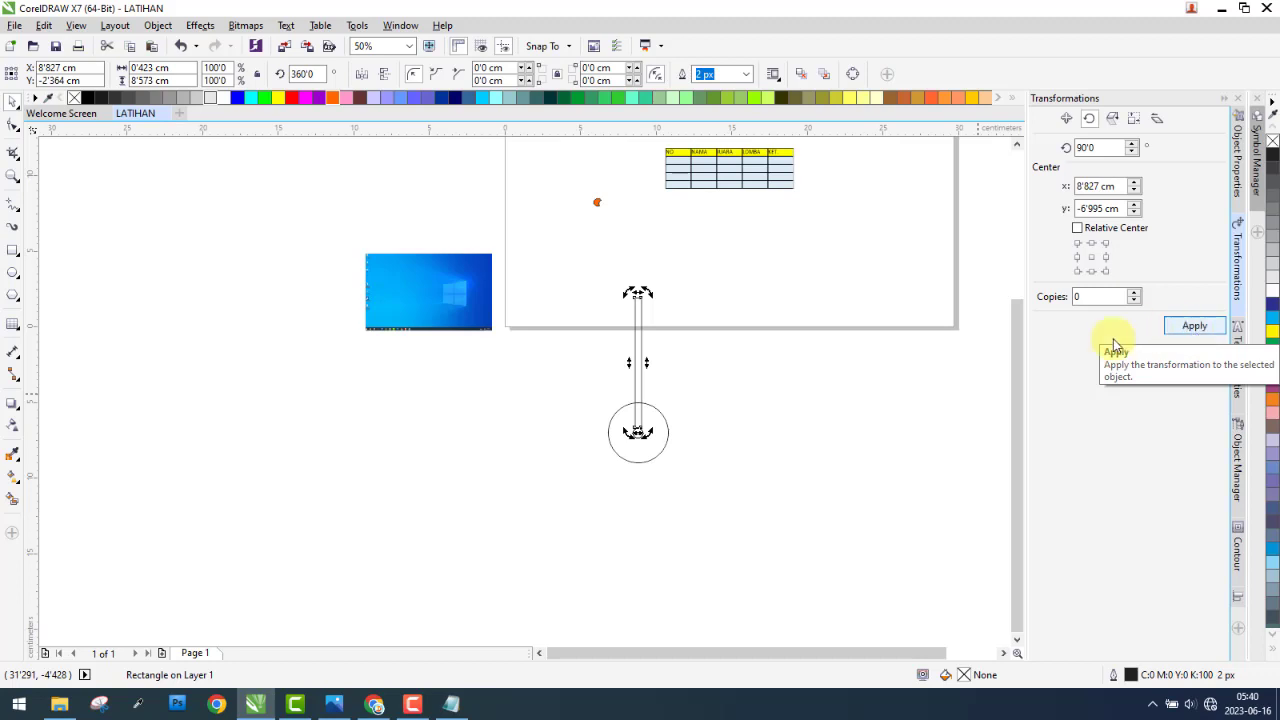
click(1119, 119)
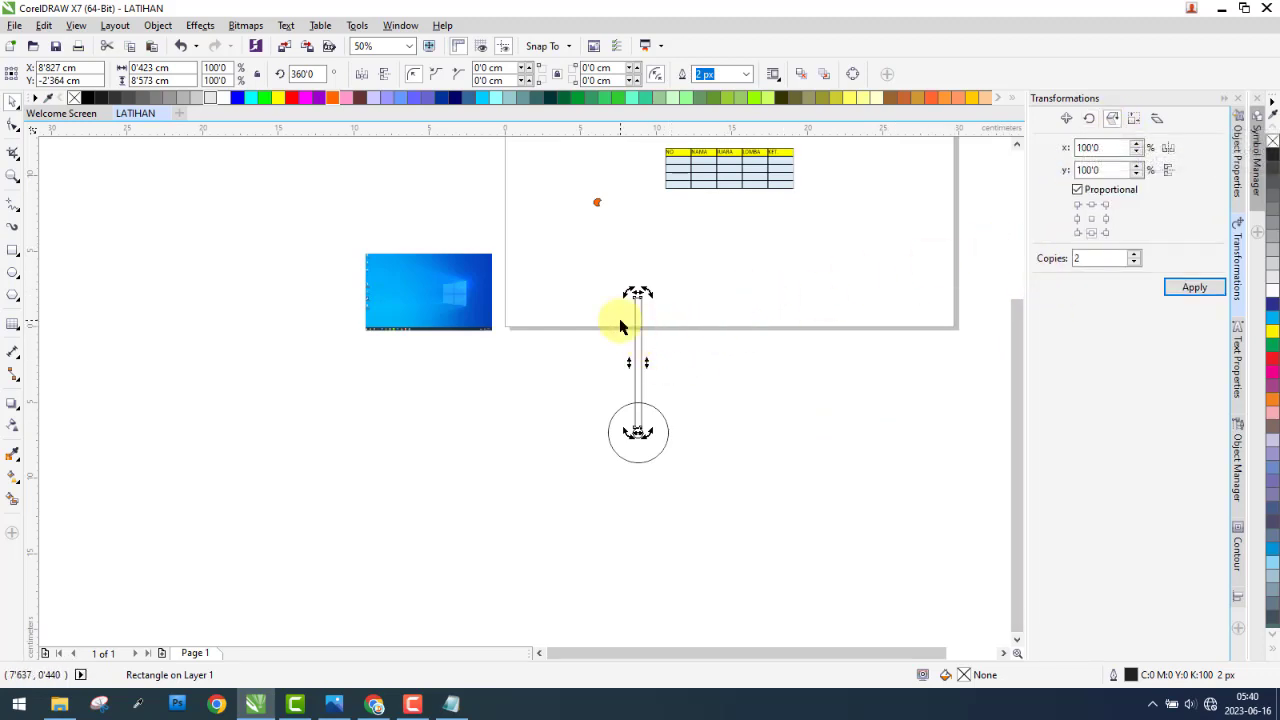
click(363, 79)
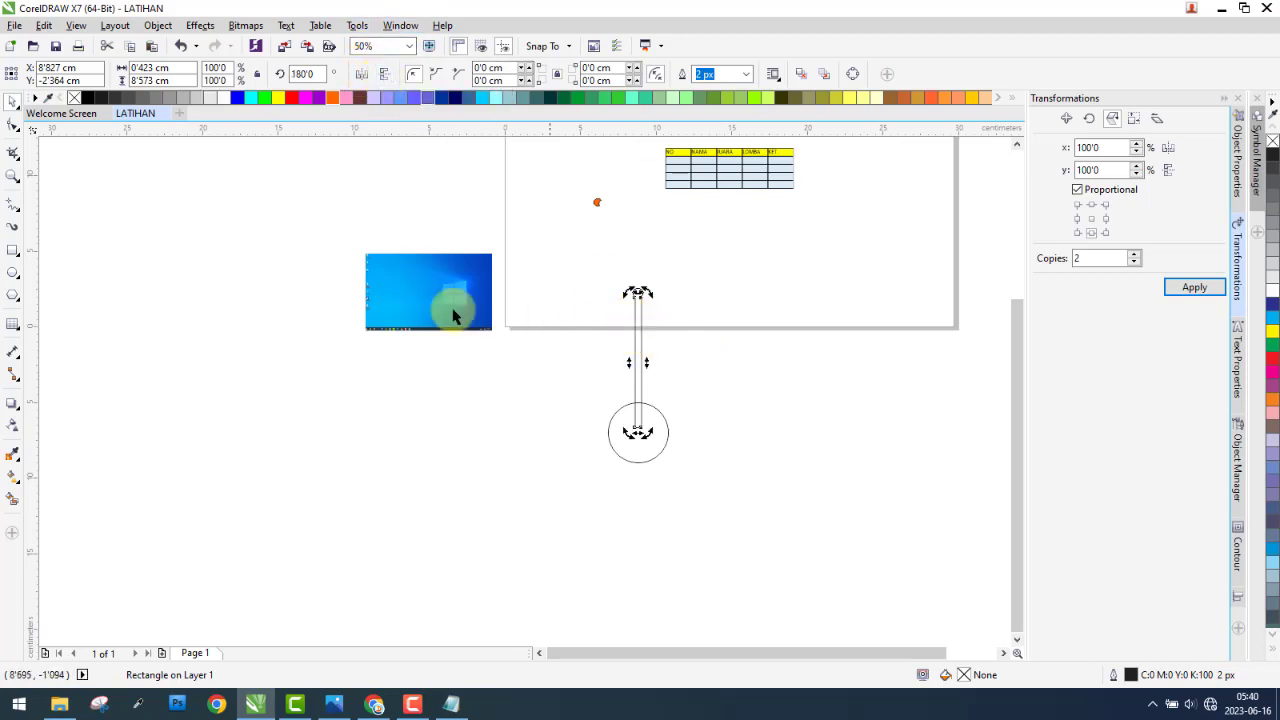
- Mirror the desktop picture horizontally and vertically, and enlarge it freehand to about 10.6 × 6.4 cm
click(450, 312)
click(364, 76)
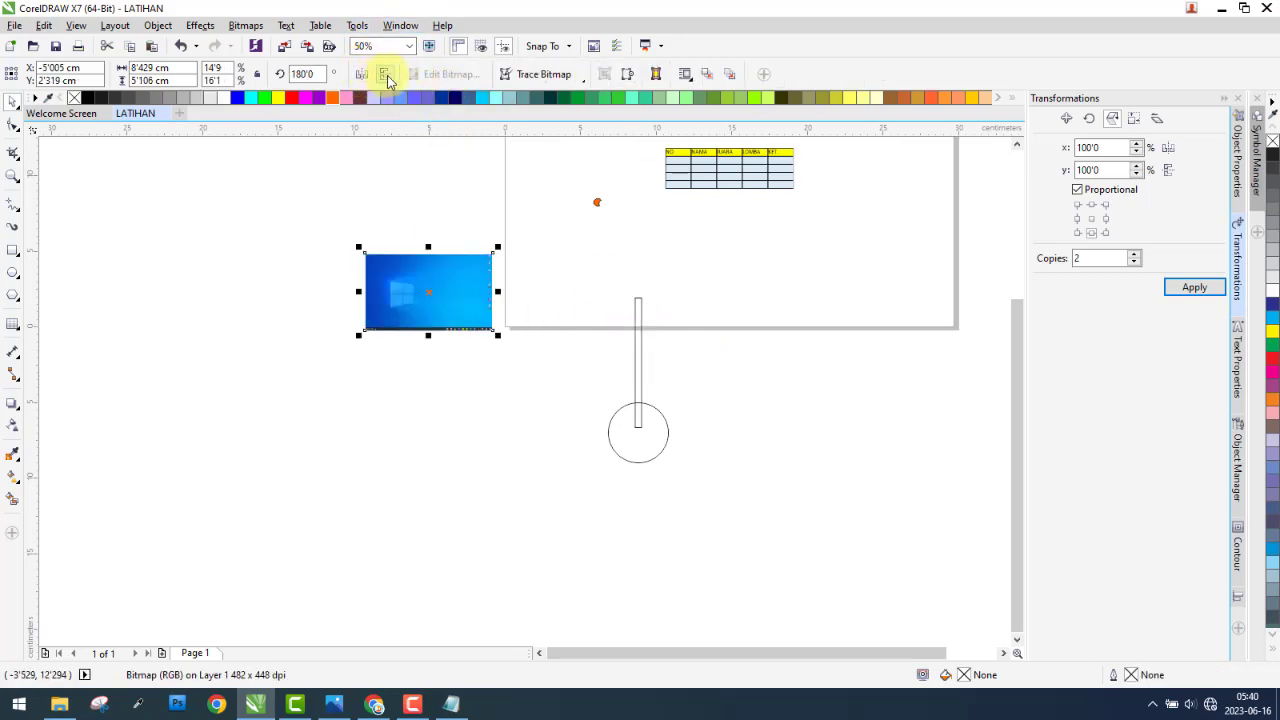
click(1133, 121)
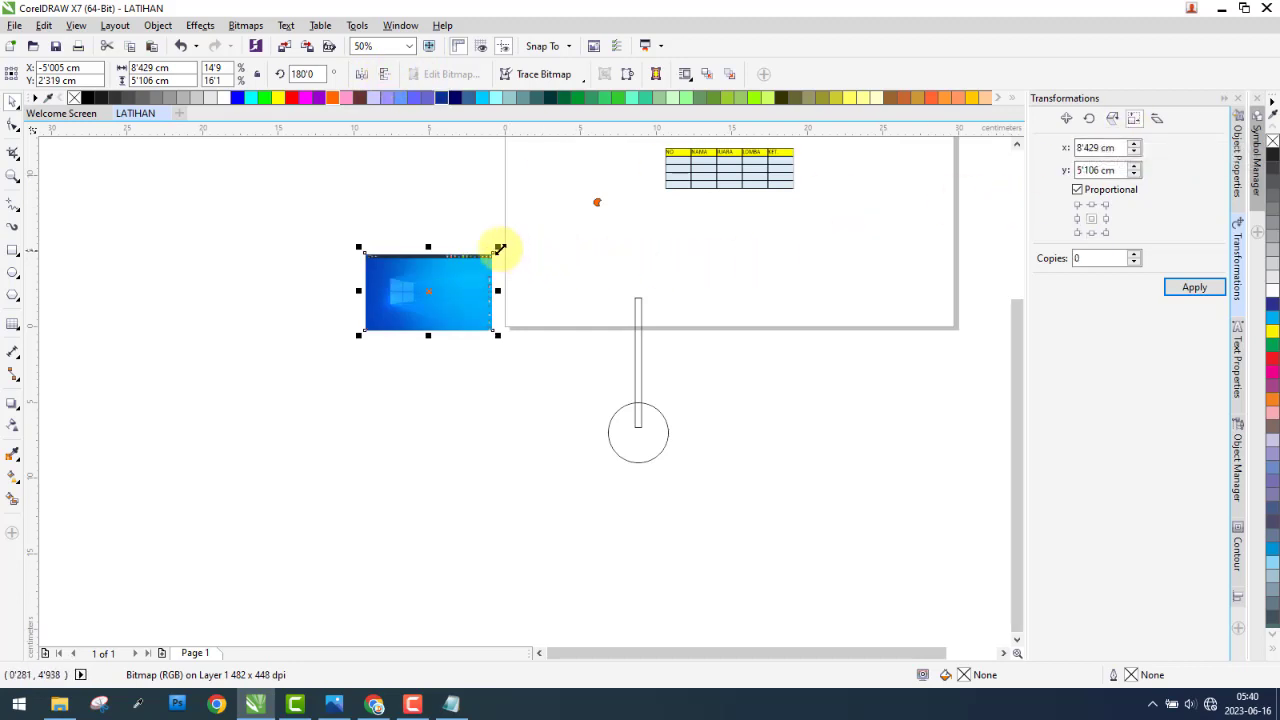
drag(498, 248, 530, 225)
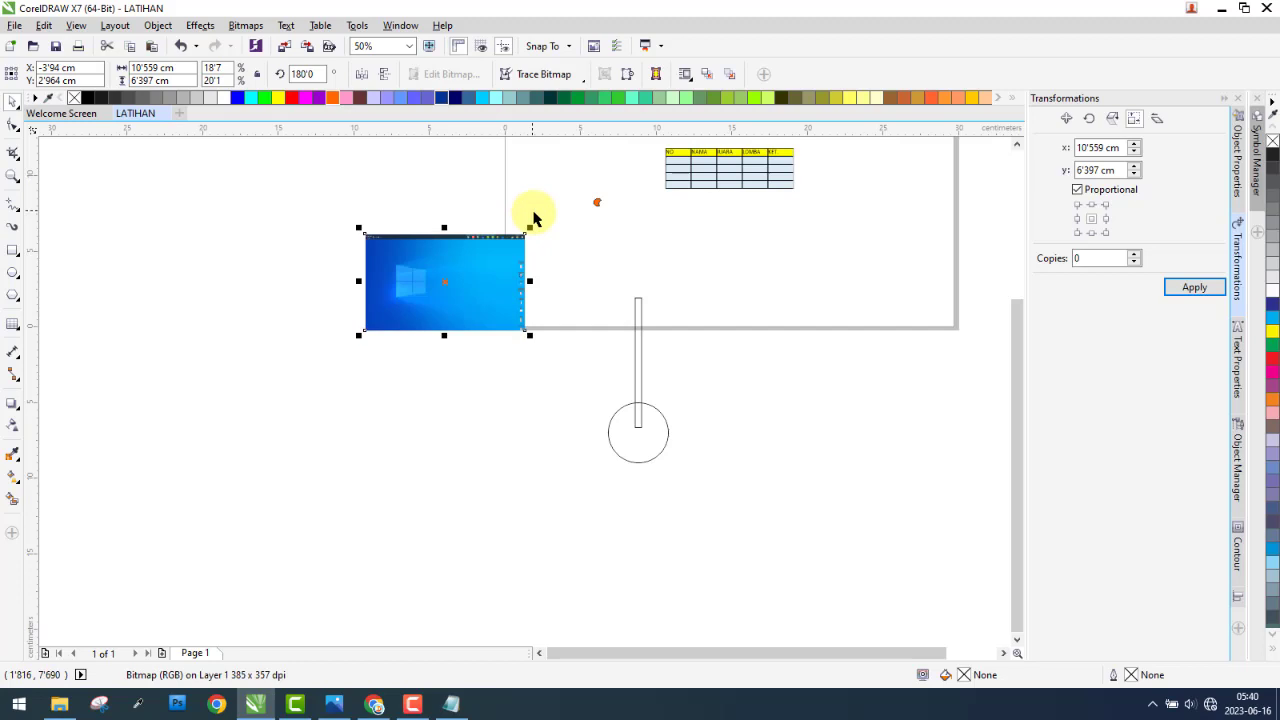
- Skew the desktop picture horizontally by shifting its top edge outward, away from the page, and undo the skew
click(1157, 118)
click(455, 240)
drag(444, 228, 321, 228)
click(420, 390)
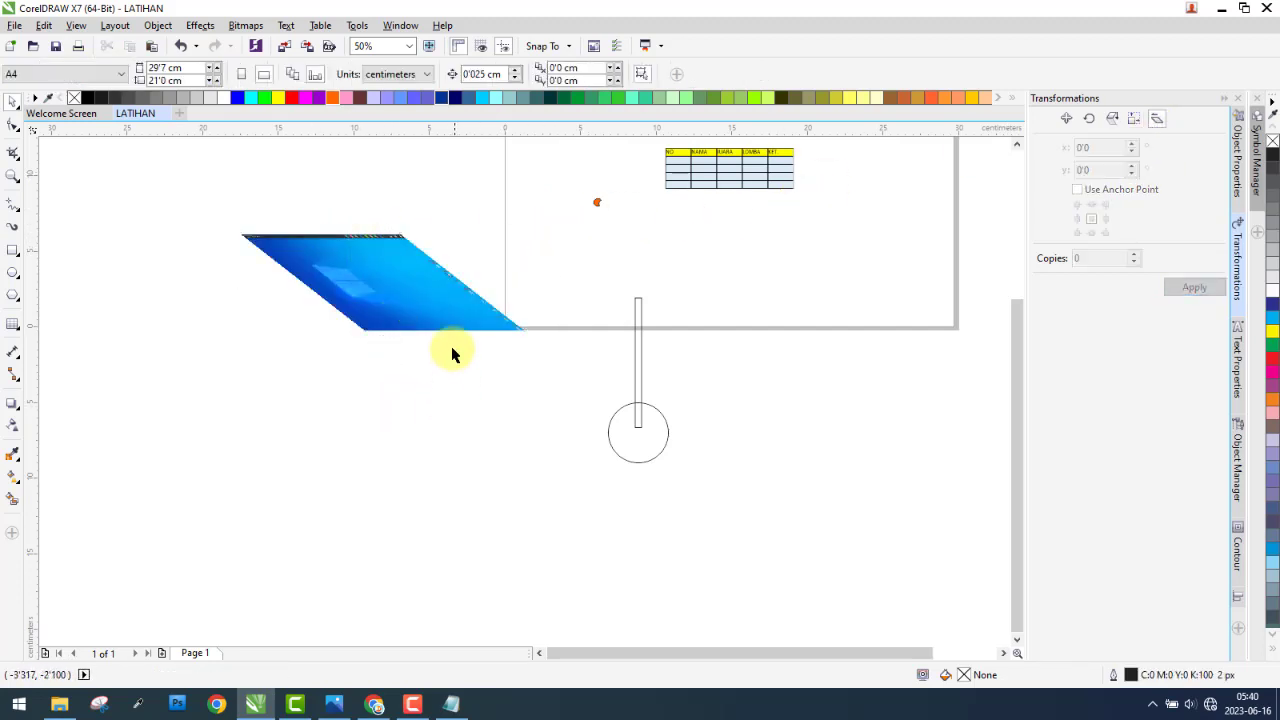
click(331, 246)
key(ctrl+z)
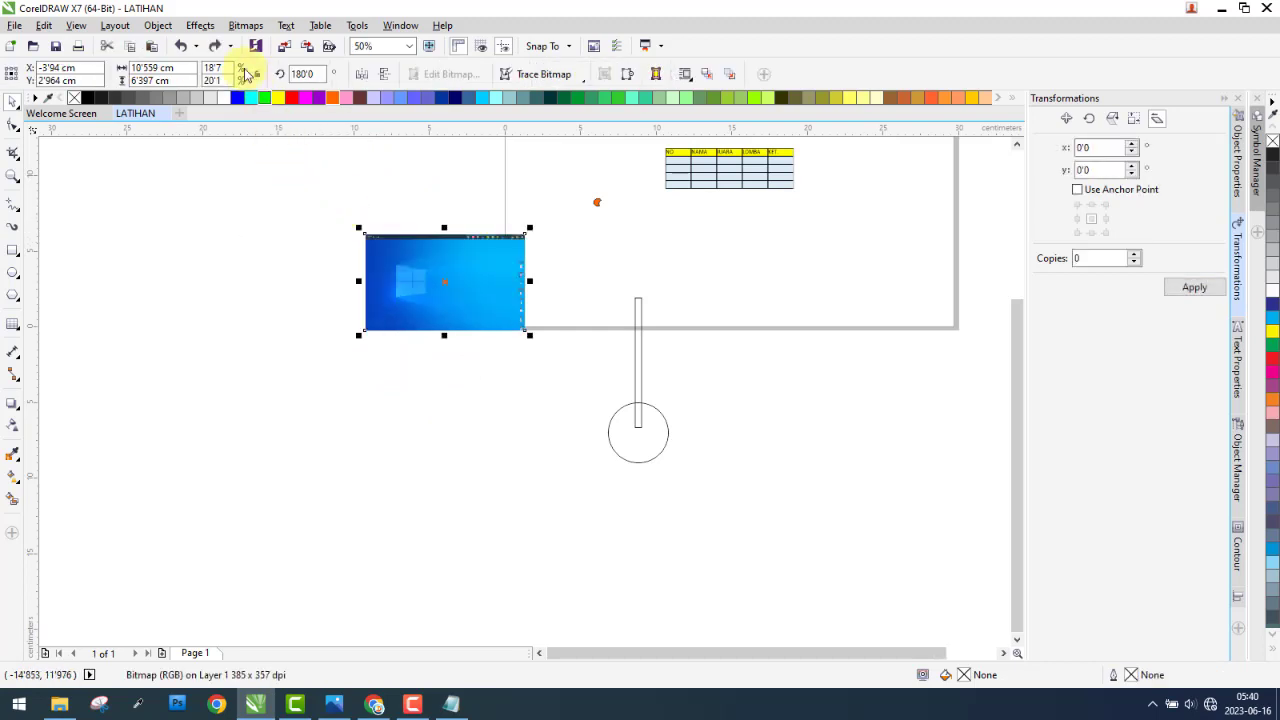
click(172, 26)
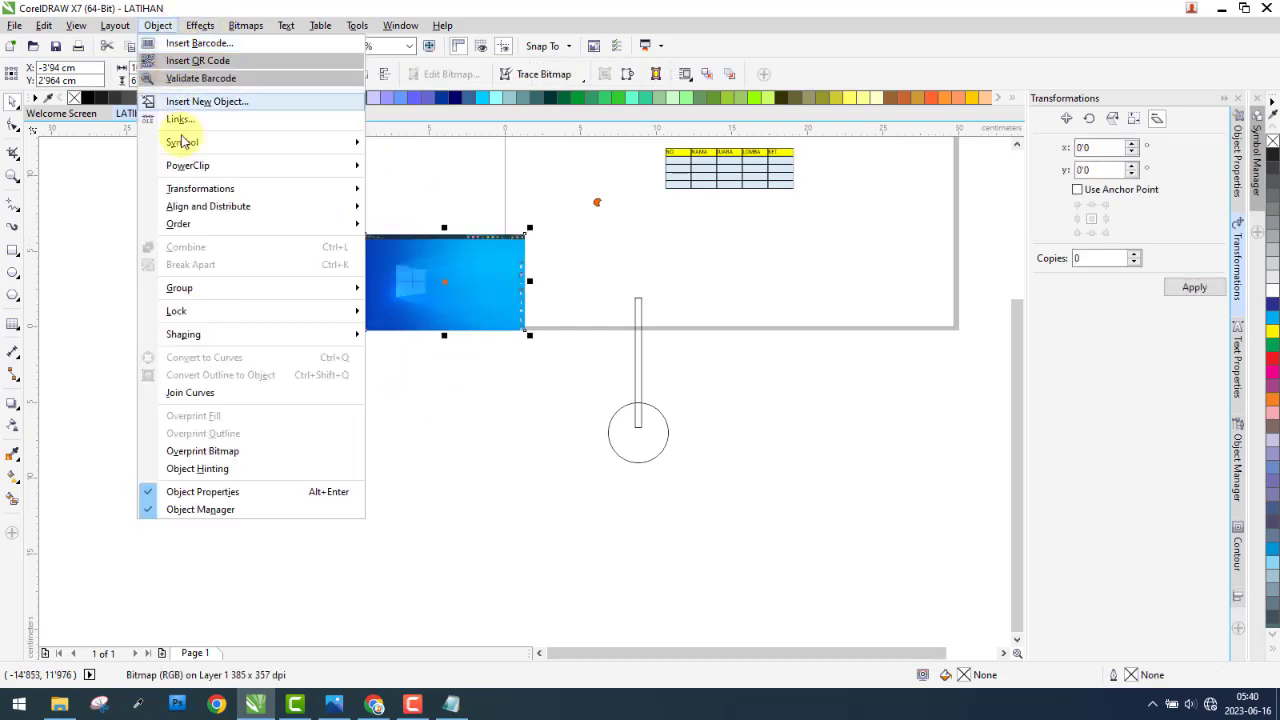
click(416, 710)
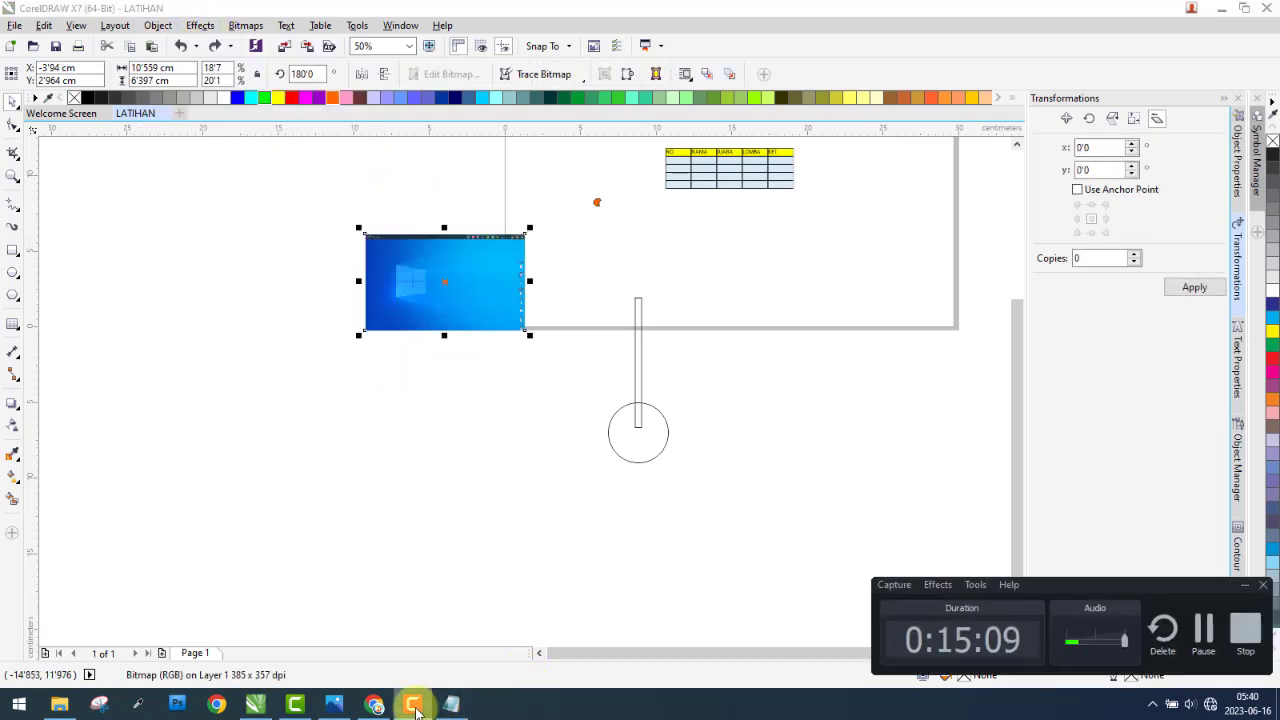
click(416, 710)
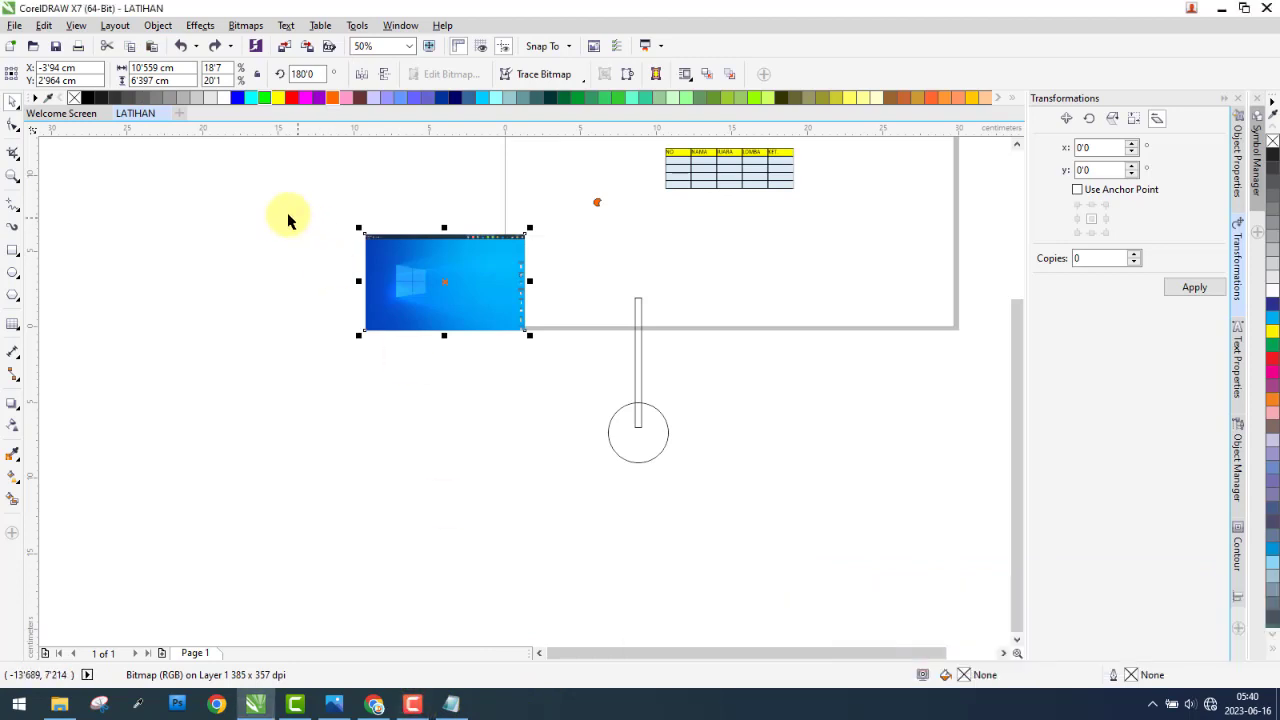
- Display the Align and Distribute docker in place of the Transformations docker
click(160, 26)
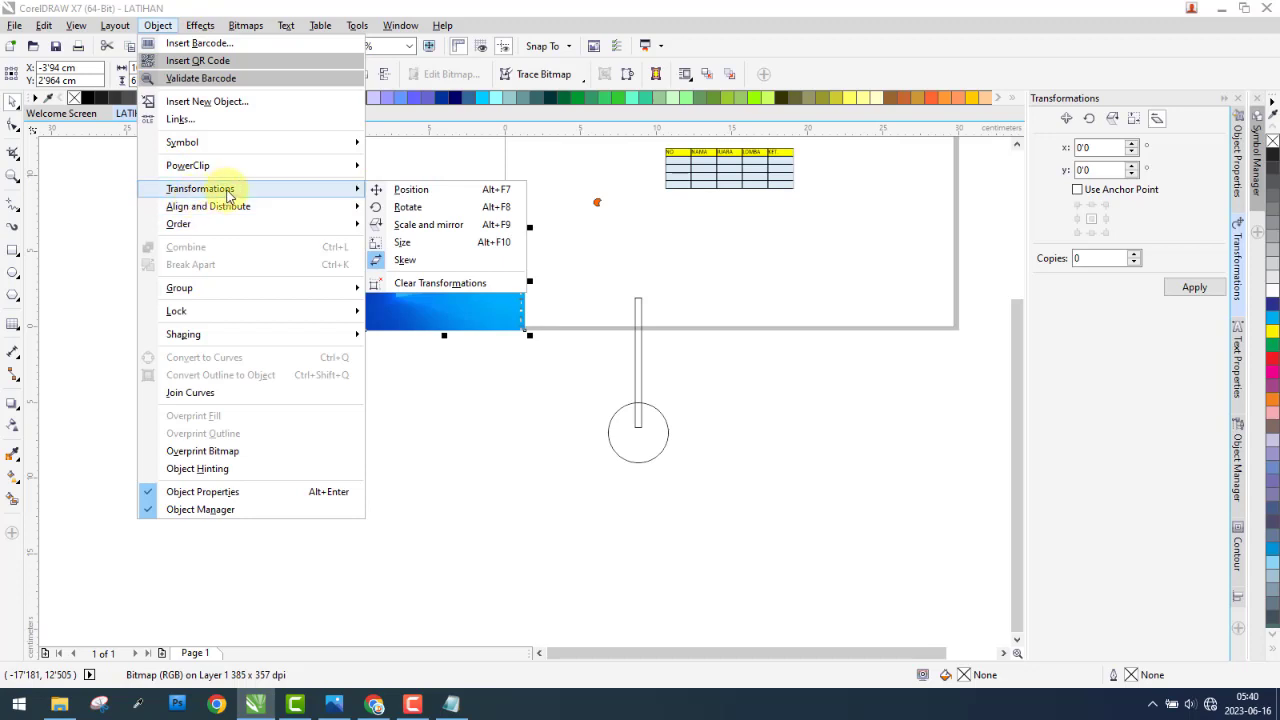
mouse_move(256, 213)
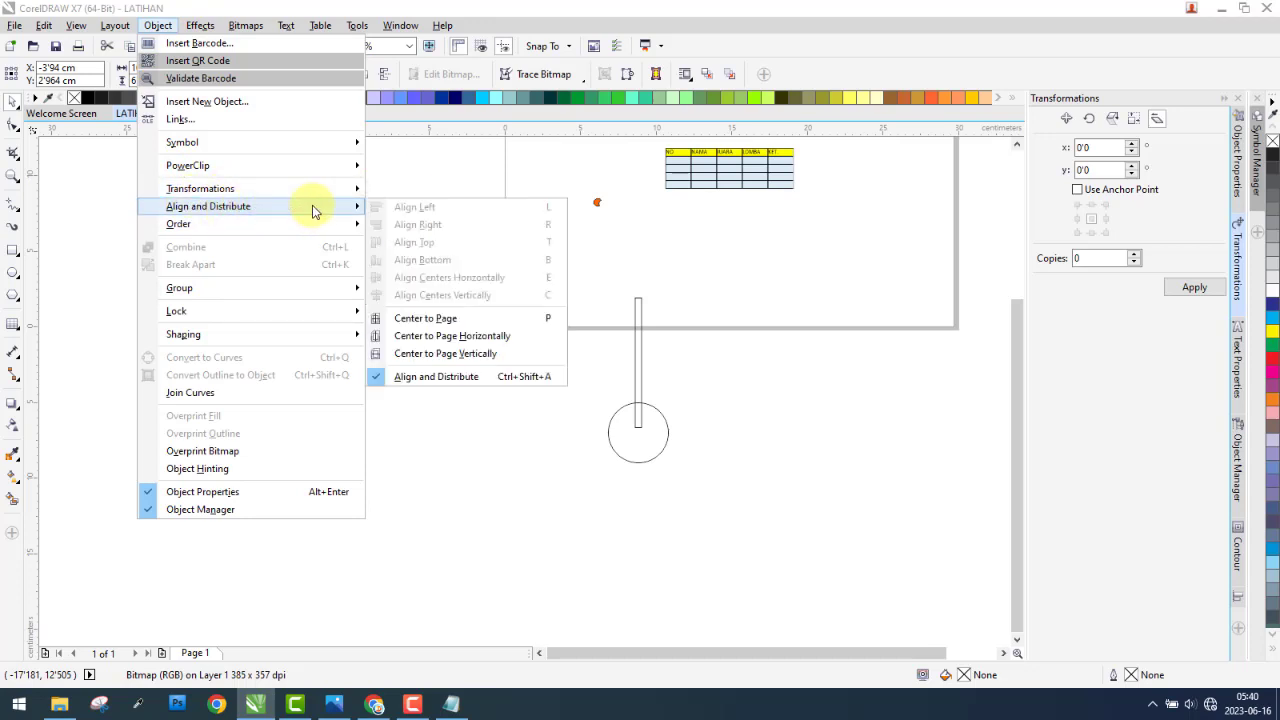
click(436, 376)
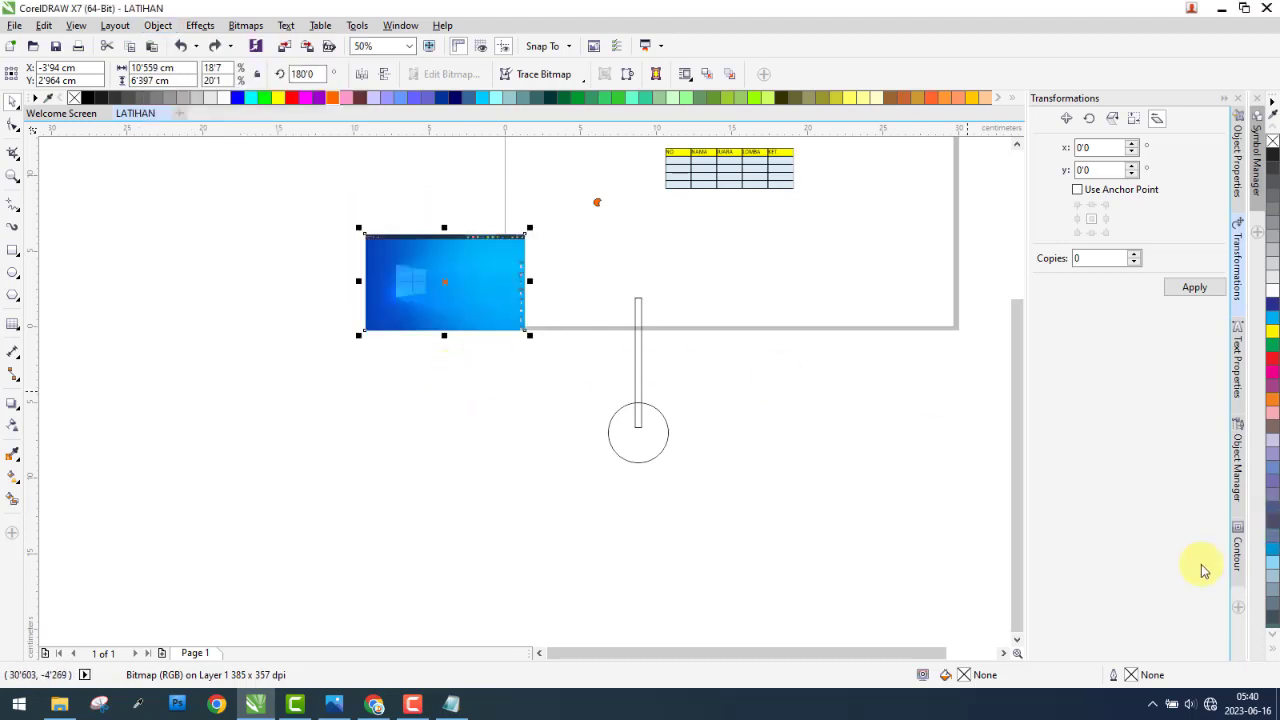
click(158, 25)
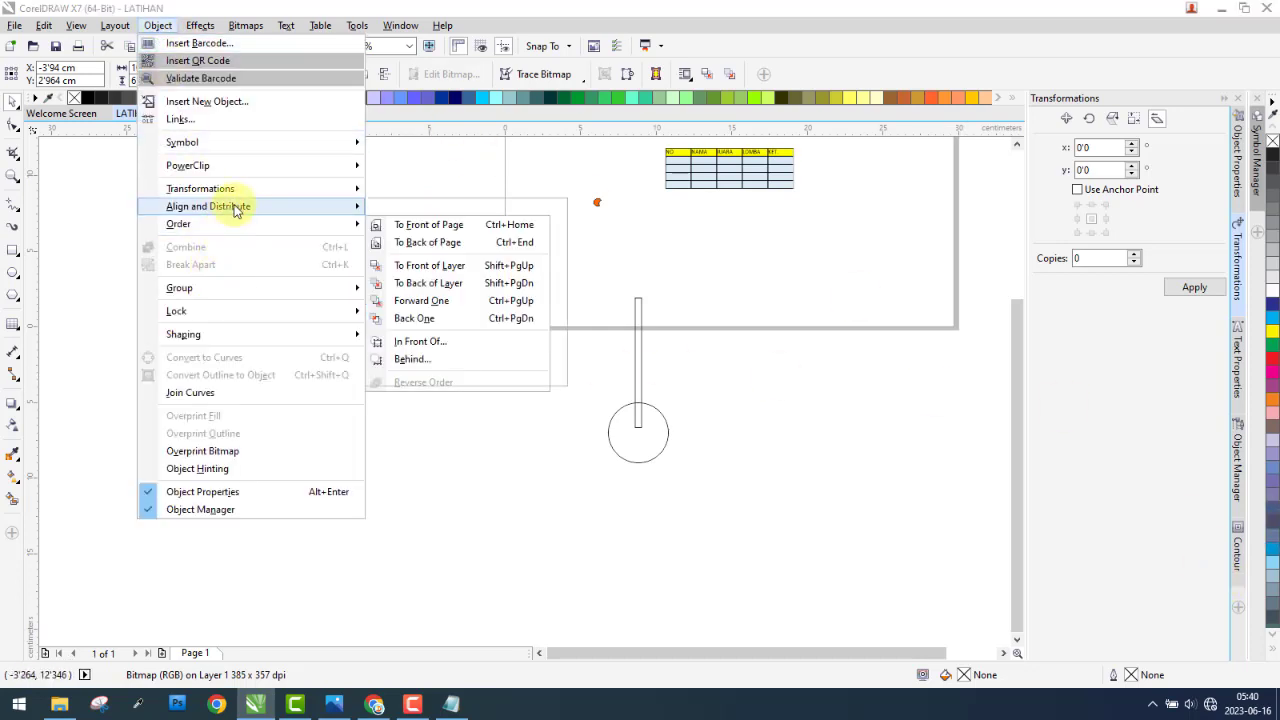
mouse_move(363, 216)
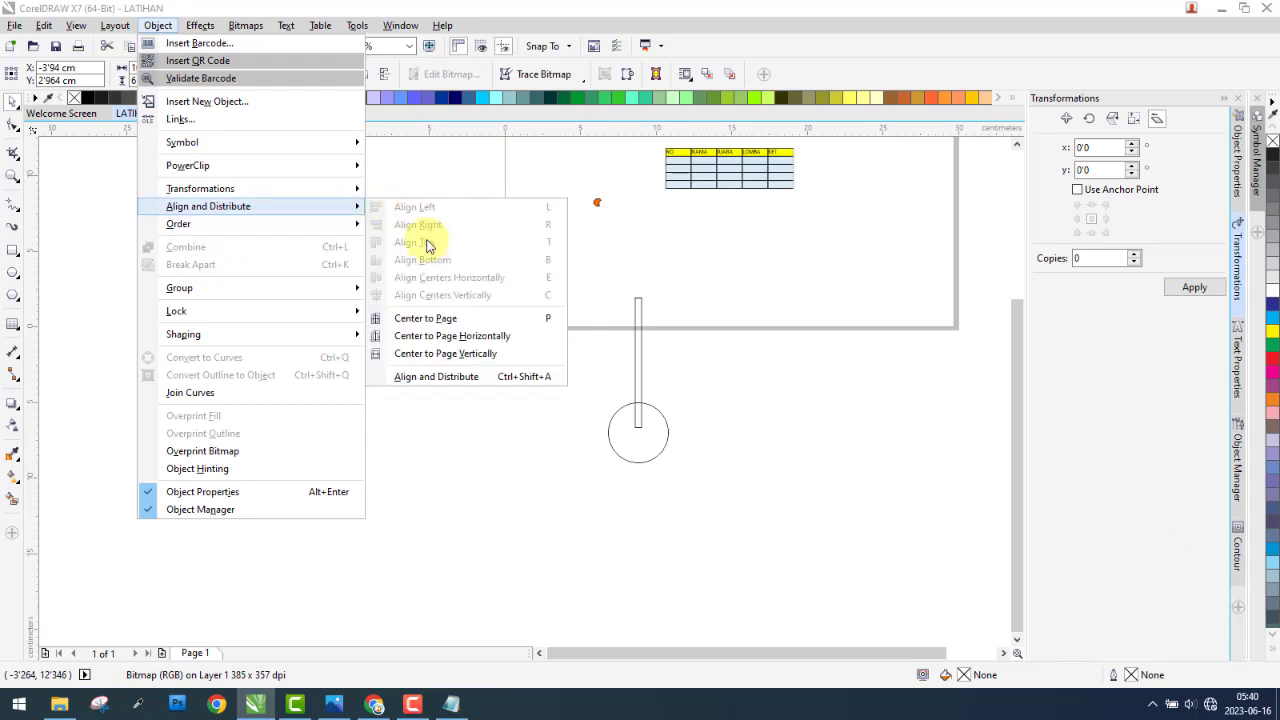
click(428, 377)
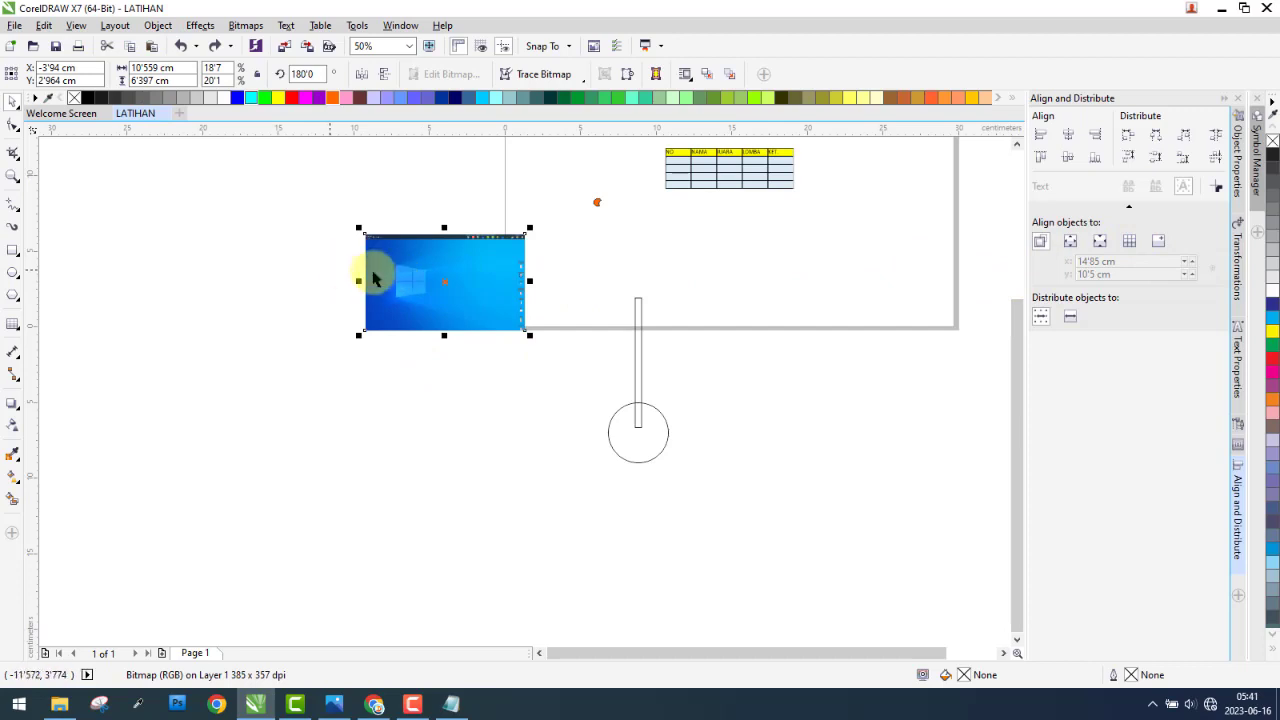
- Move the circle just below the desktop picture's lower-right corner, to about X 1.8, Y -3.5 cm
scroll(377, 263, up, 2)
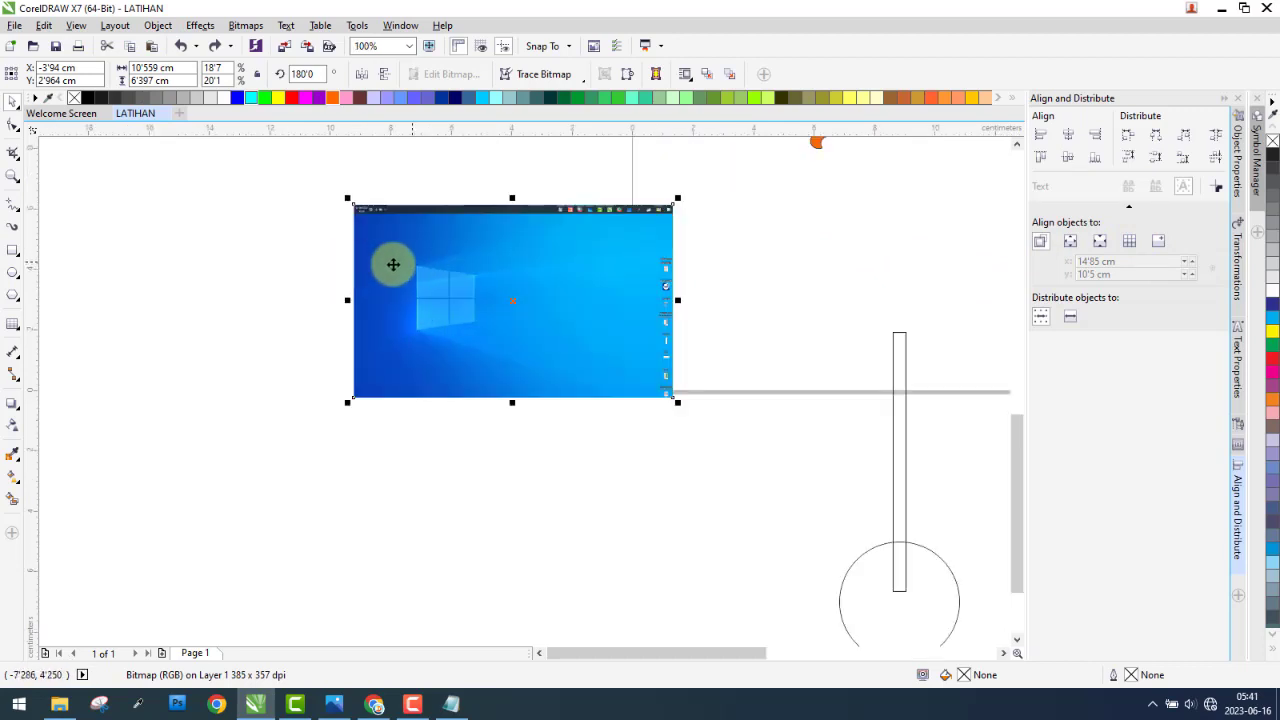
scroll(414, 250, down, 2)
drag(638, 442, 531, 385)
scroll(410, 320, up, 2)
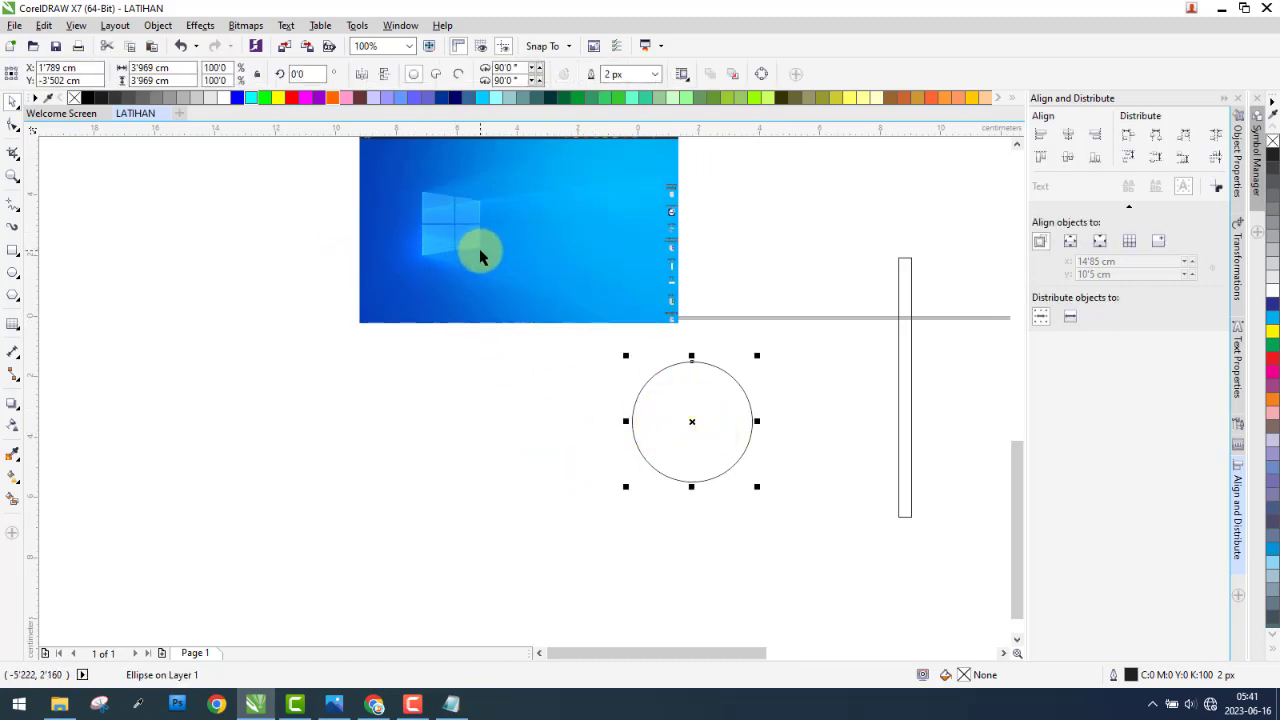
- Select the circle together with the desktop picture and align them by left edges, horizontal centres and right edges in turn
shift+click(432, 282)
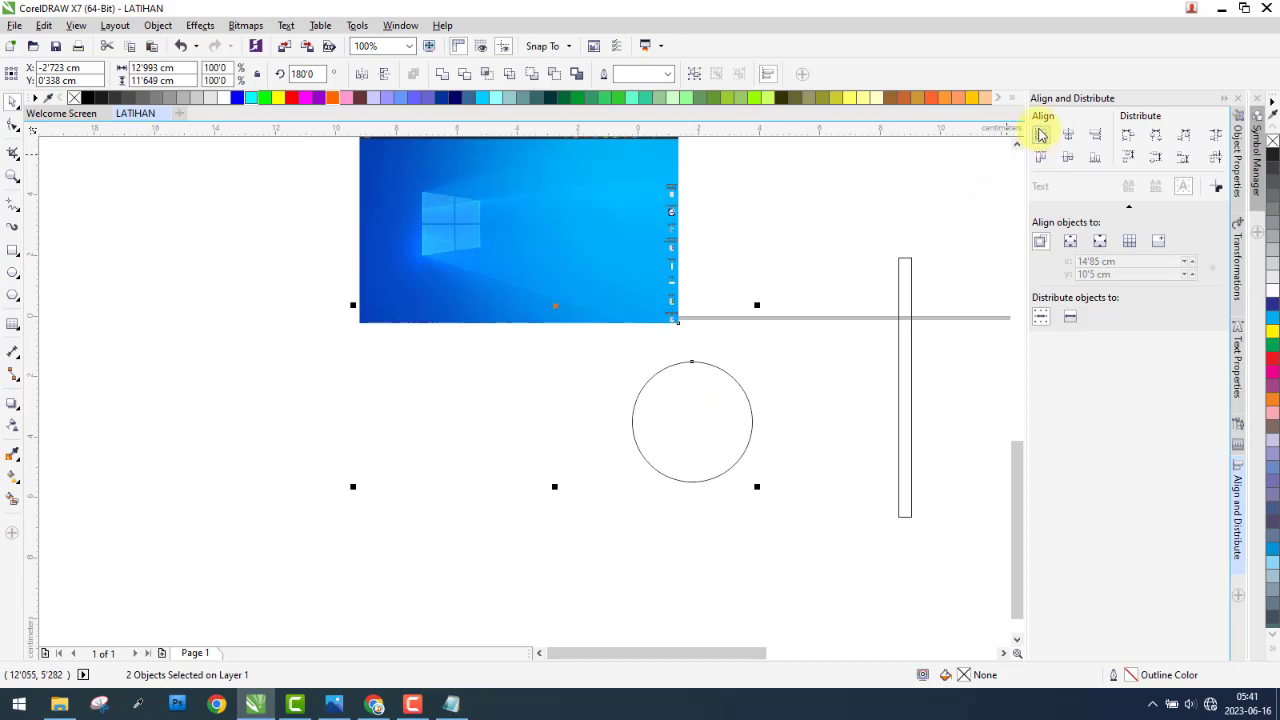
click(1040, 137)
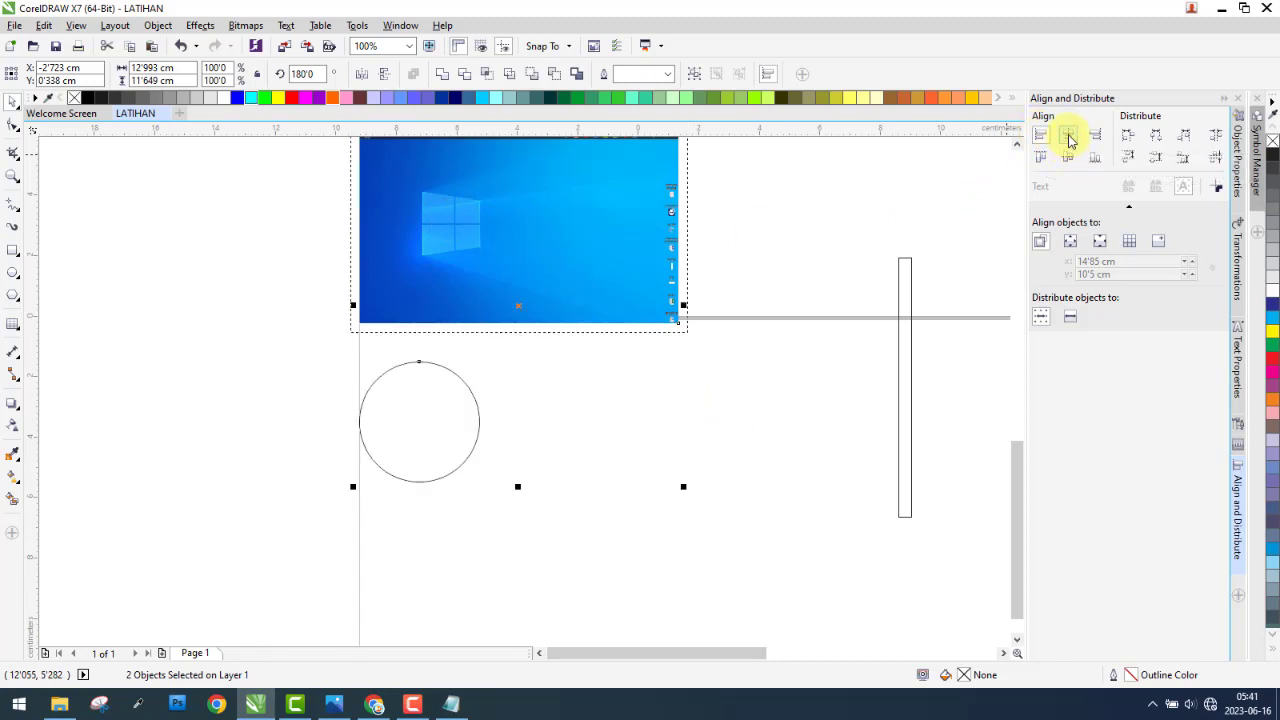
click(1068, 137)
click(1095, 141)
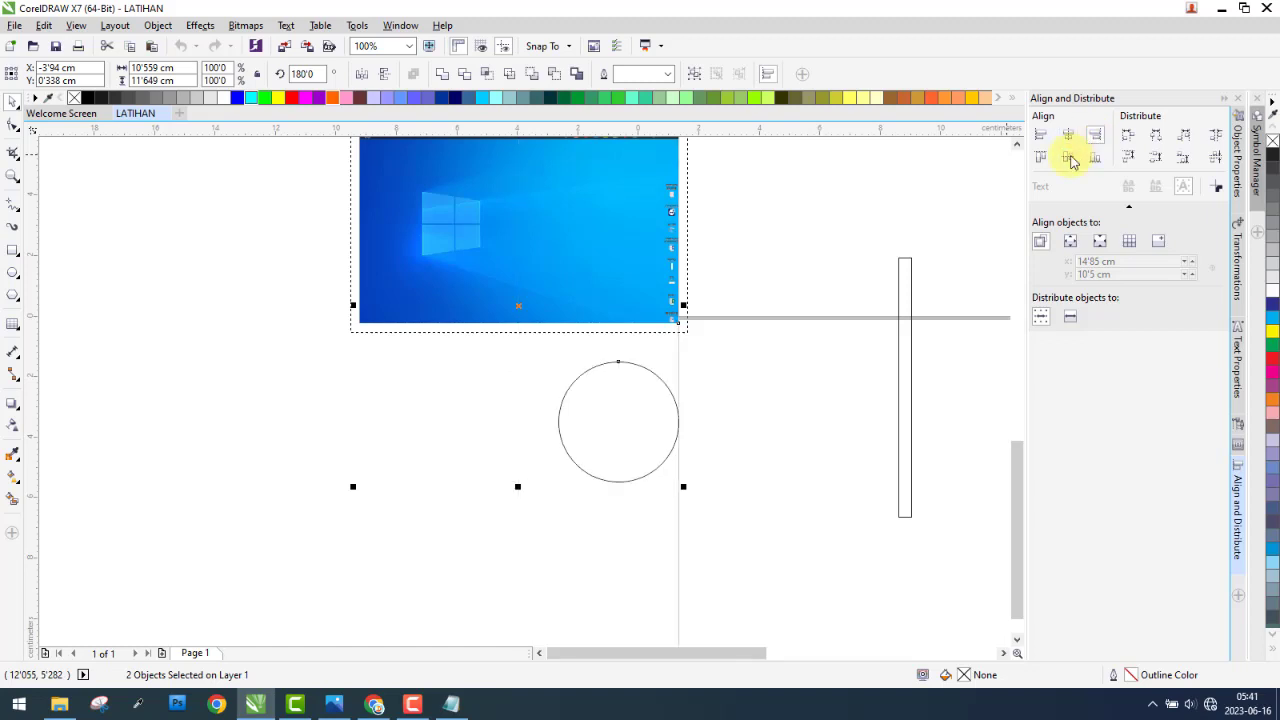
- Align the circle with the desktop picture by top edges, vertical centres and bottom edges in turn
click(1040, 157)
scroll(760, 410, down, 1)
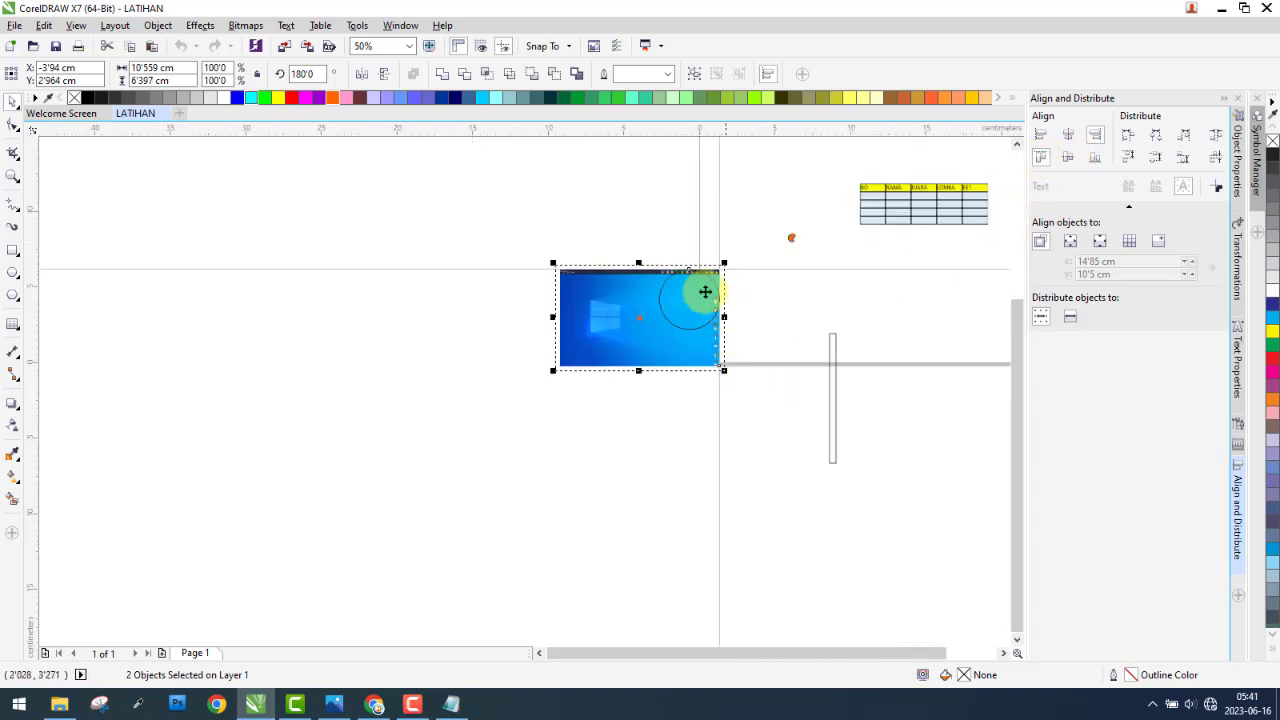
scroll(704, 288, up, 2)
click(1066, 158)
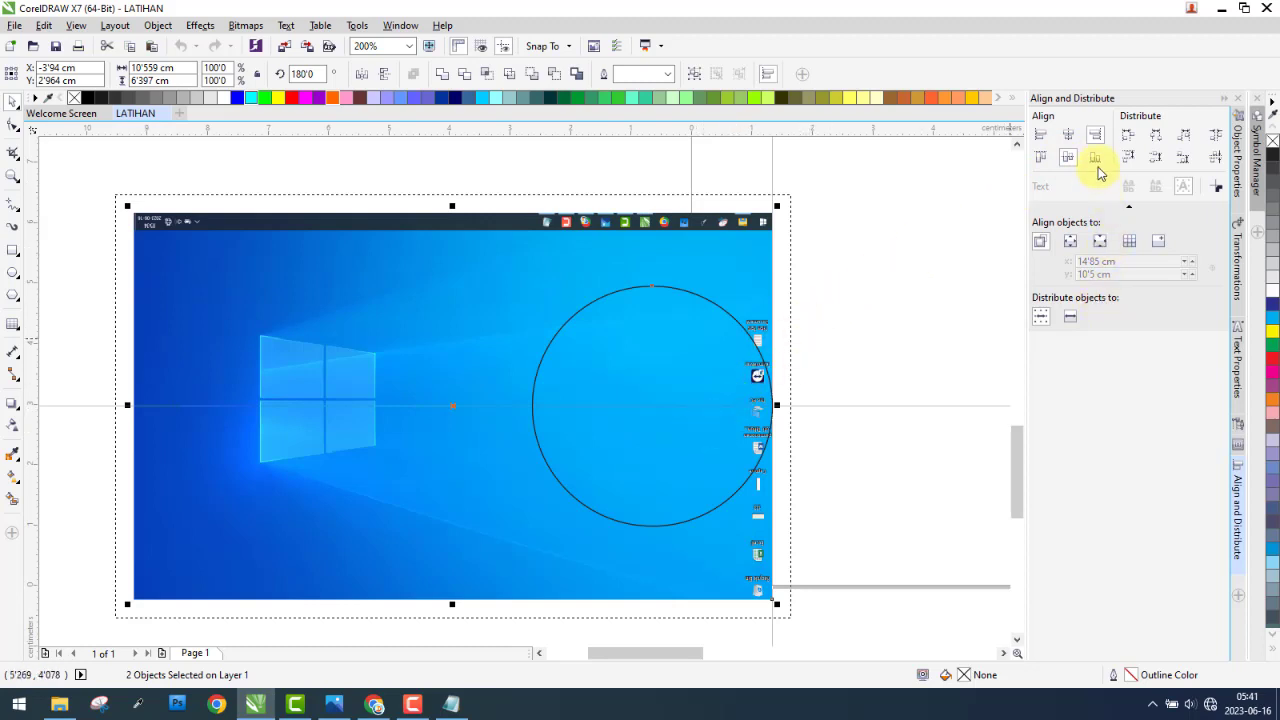
click(1096, 158)
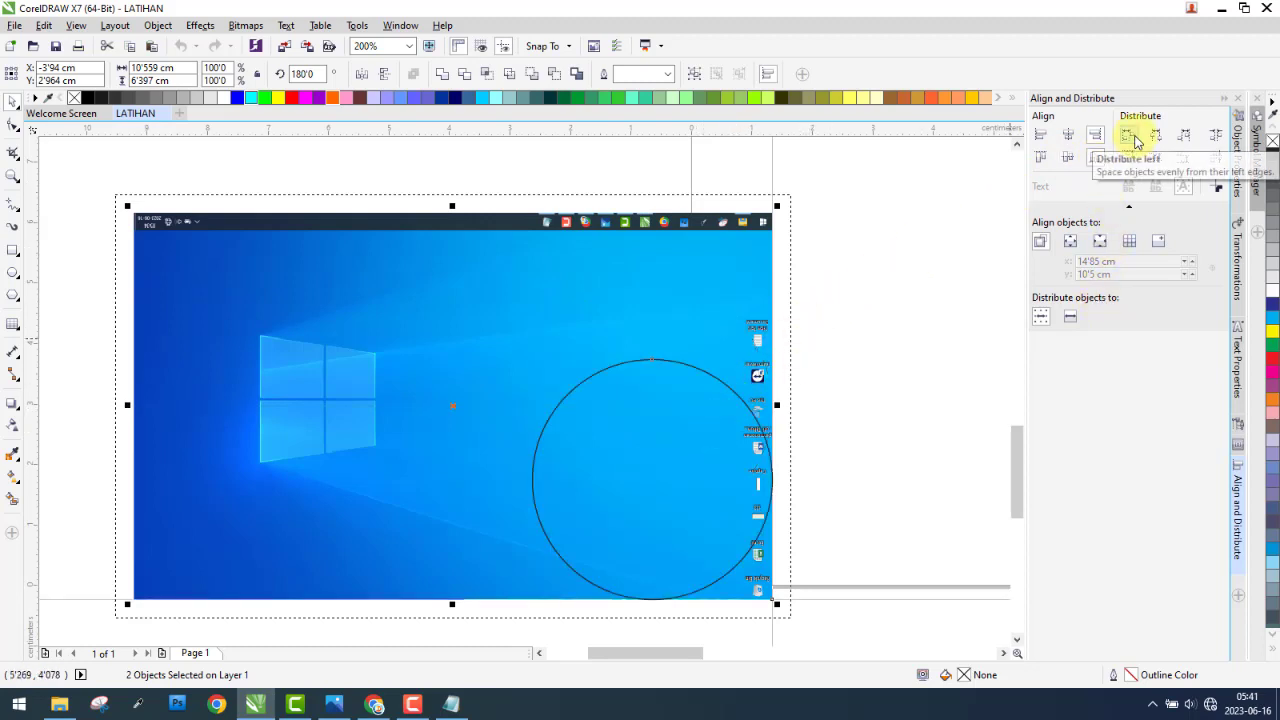
- Distribute the circle and desktop picture by their left edges and vertically, and set the alignment reference to the grid
click(1130, 138)
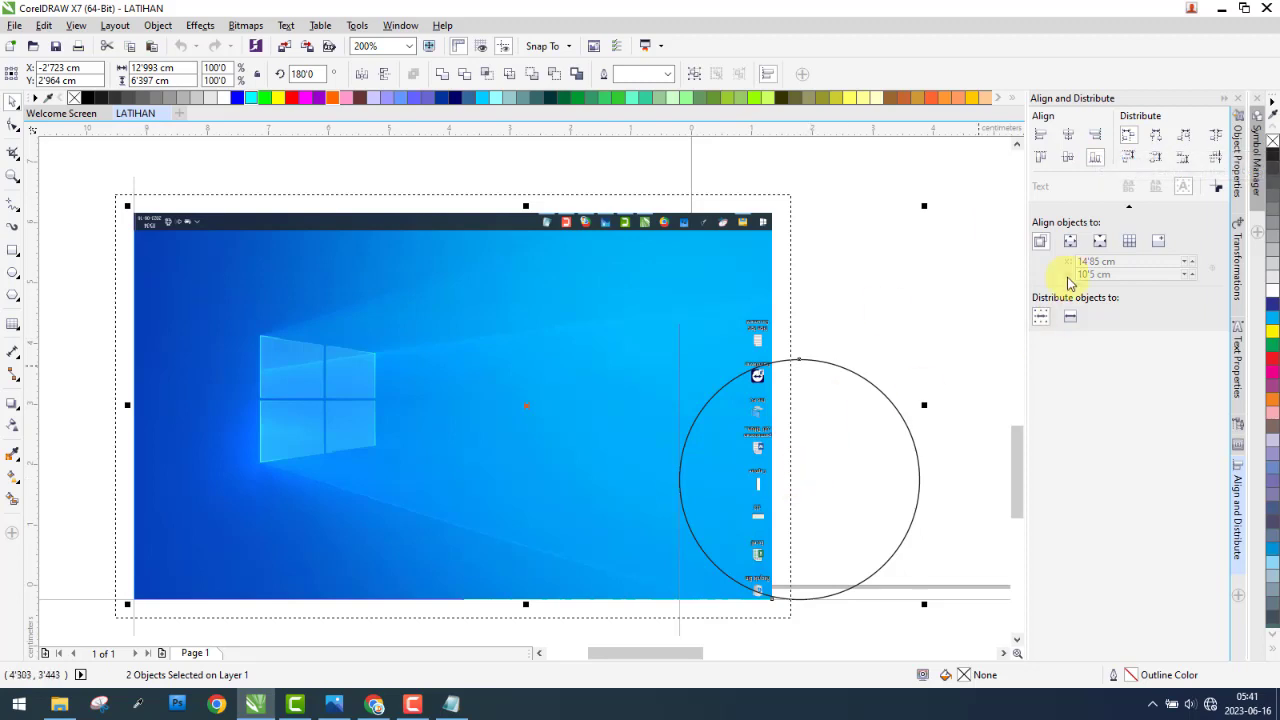
click(1155, 160)
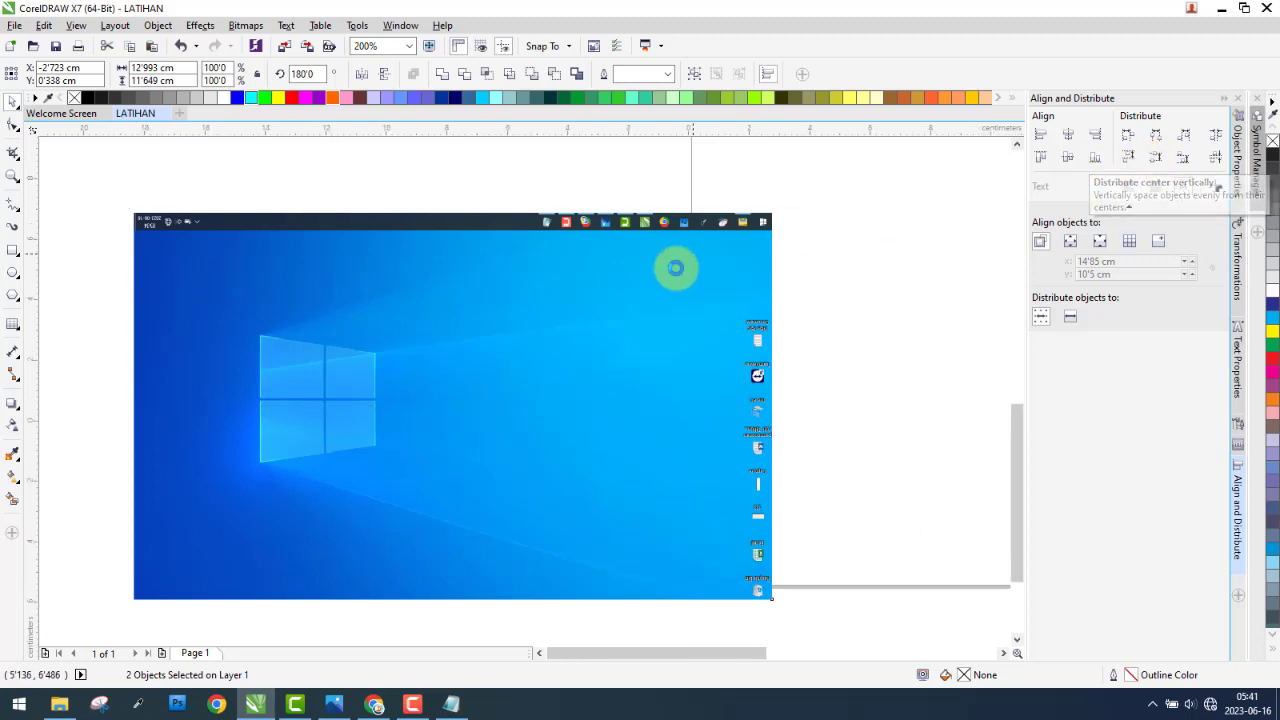
scroll(676, 264, down, 2)
scroll(705, 338, up, 1)
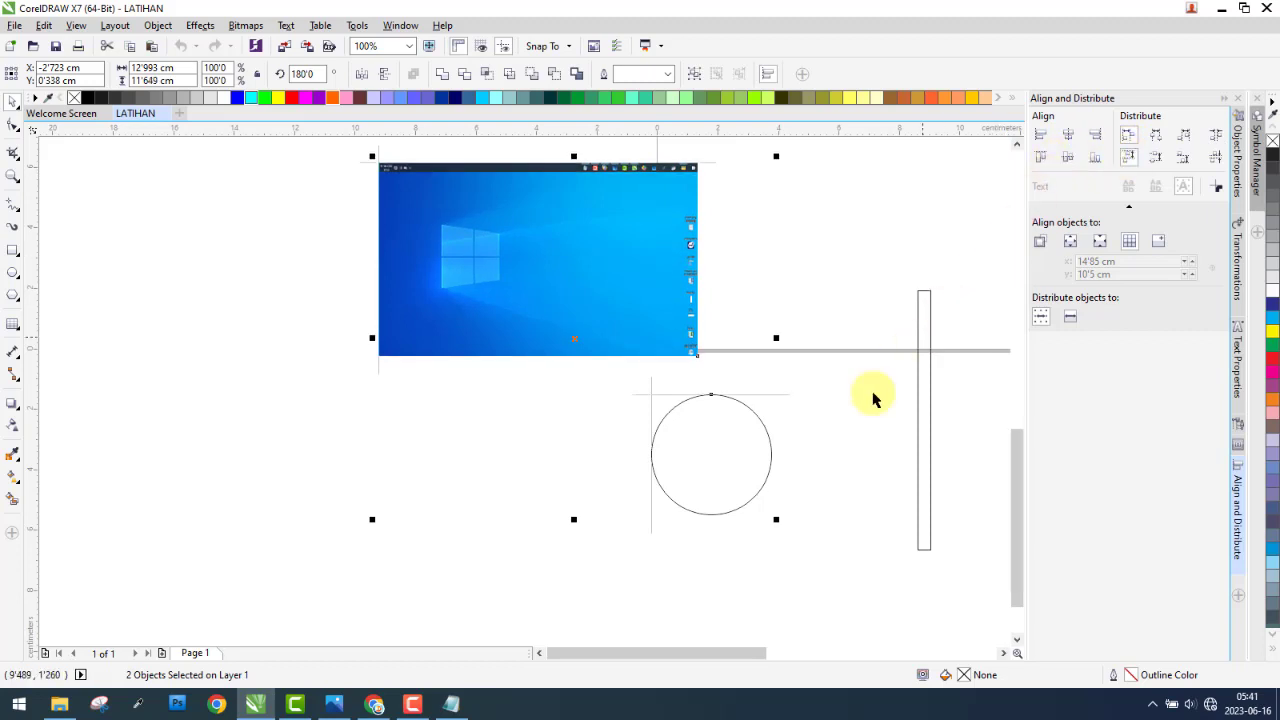
- Delete the circle and undo the deletion
click(714, 443)
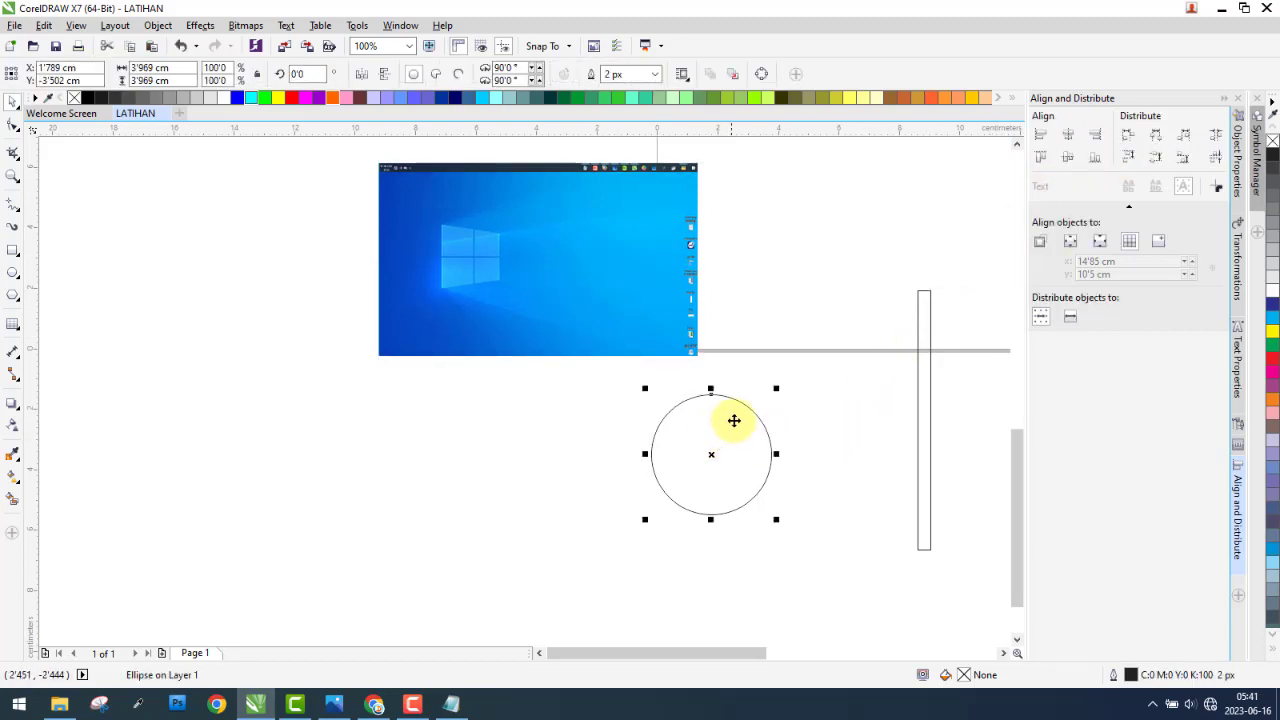
key(Delete)
key(ctrl+z)
- Move the desktop picture off the page, beside the circle, to about X -7.2, Y -1.2 cm, and deselect it
click(540, 397)
drag(528, 296, 426, 423)
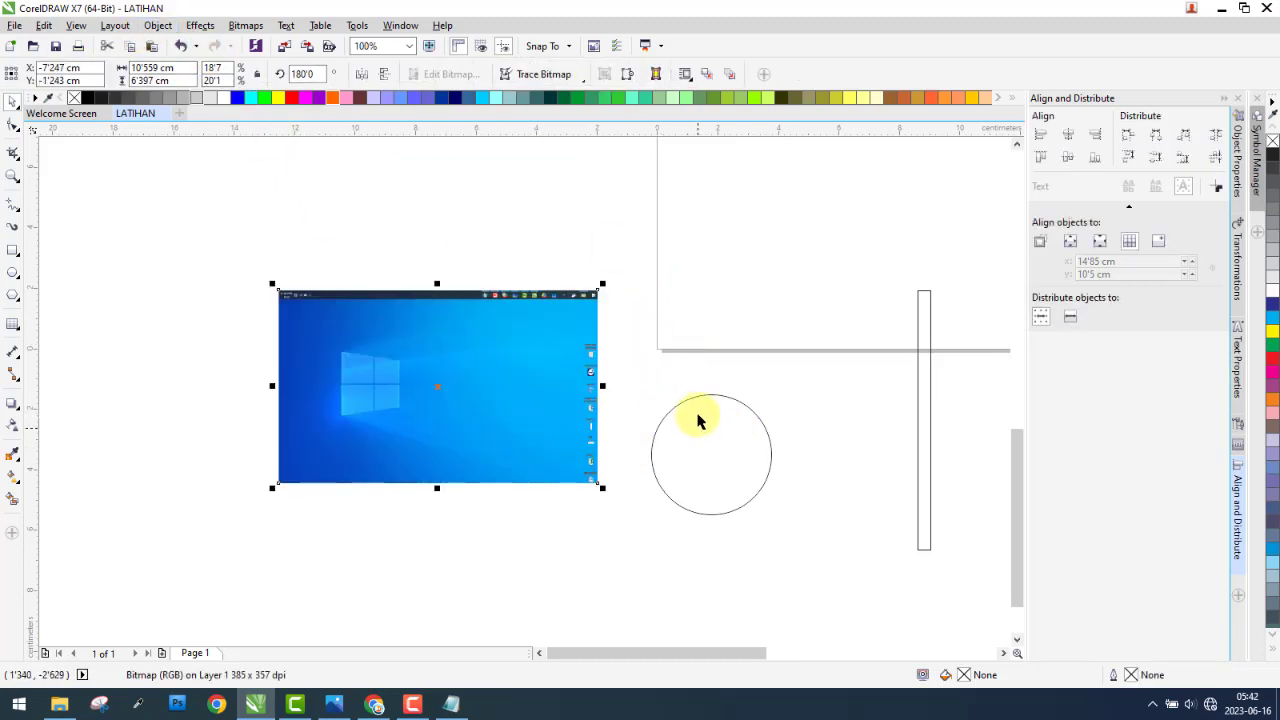
click(171, 272)
click(158, 25)
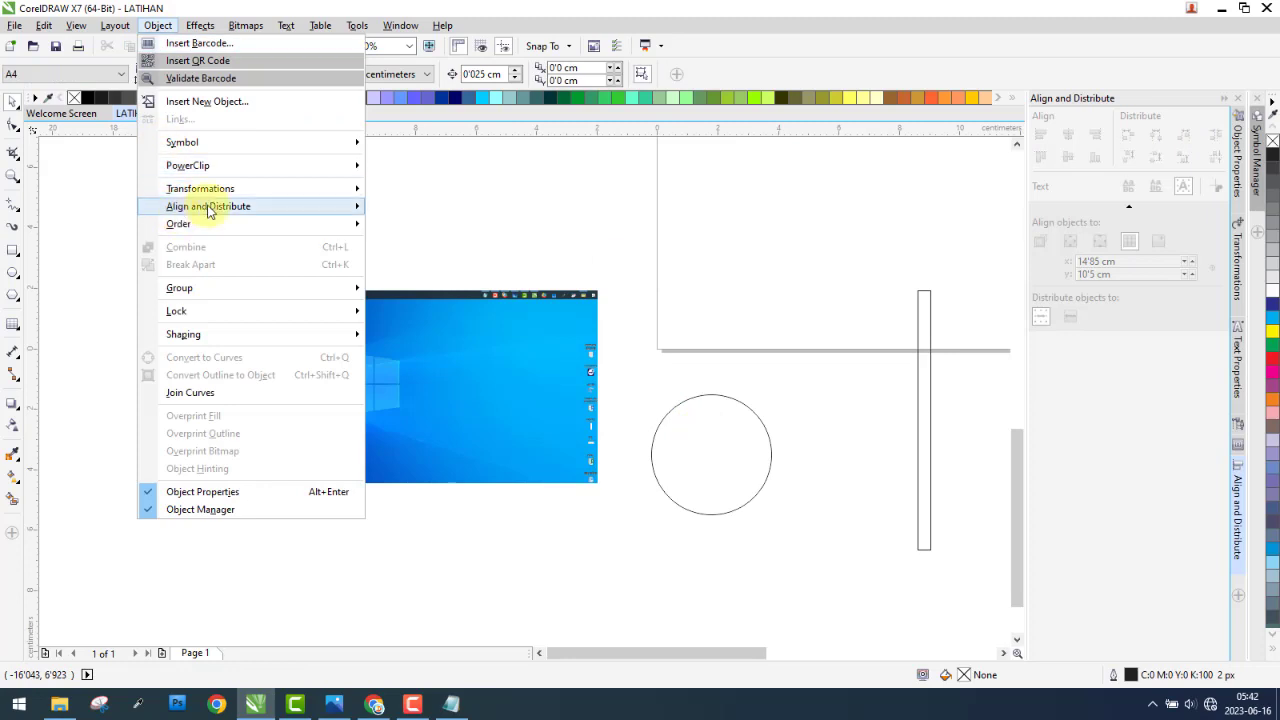
mouse_move(210, 208)
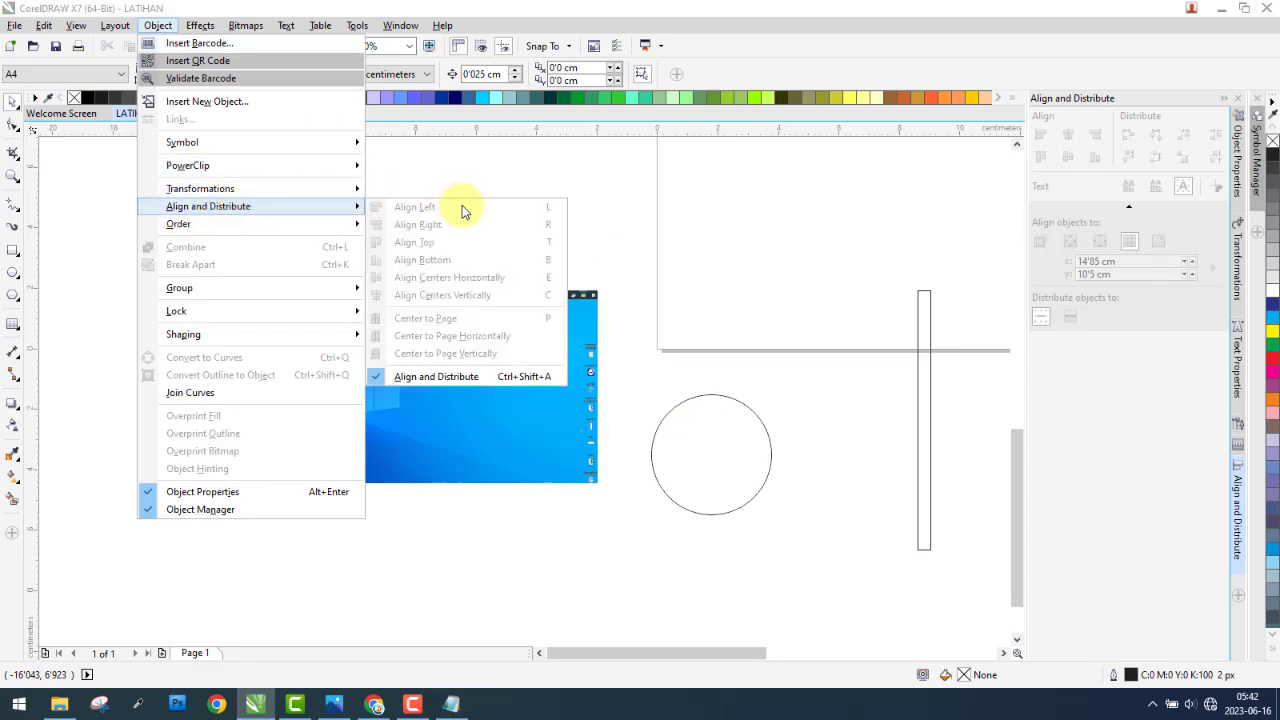
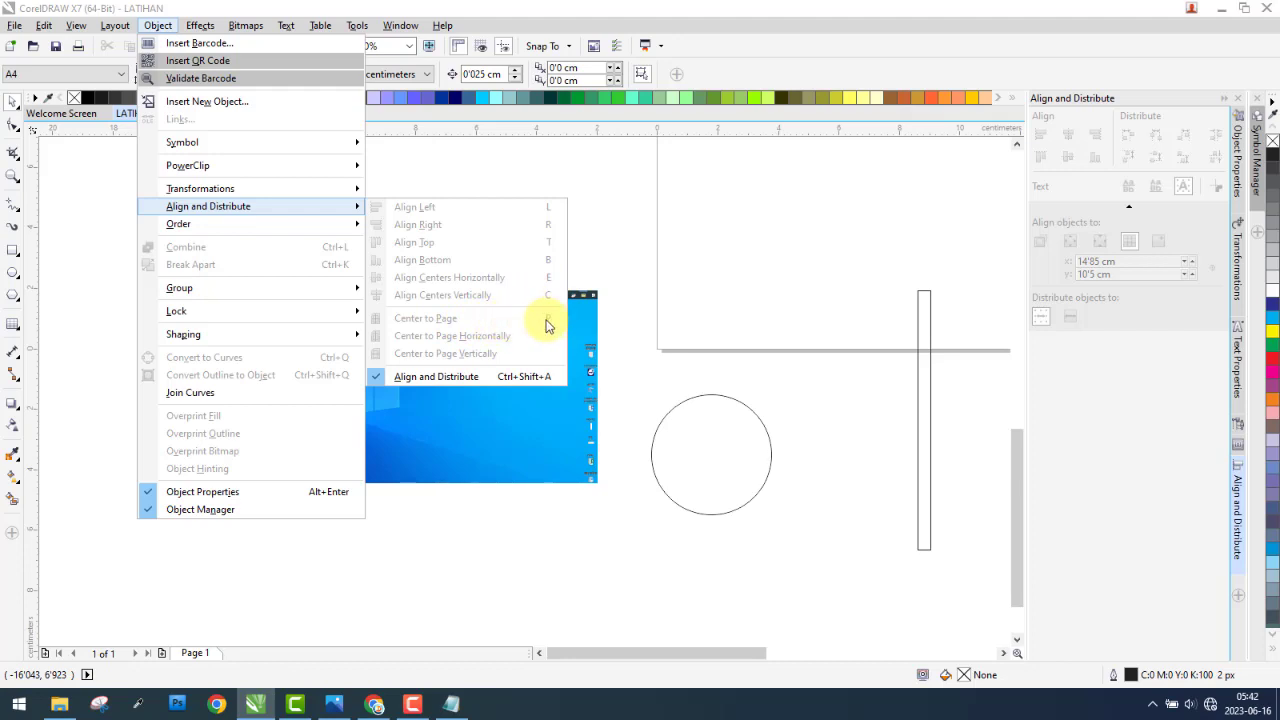
click(470, 498)
scroll(463, 496, down, 2)
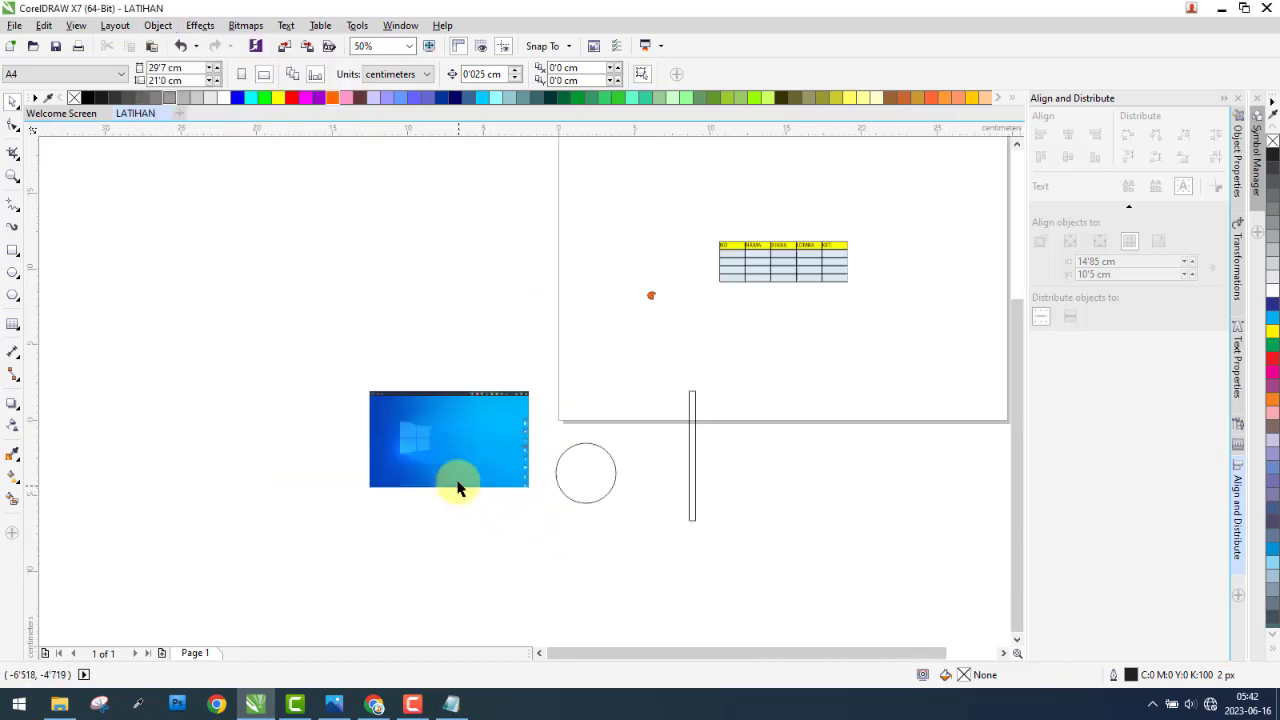
- Move the desktop picture up beside the page, and delete the table, the small orange shape and the thin vertical rectangle
drag(470, 470, 487, 364)
drag(315, 283, 766, 414)
key(Delete)
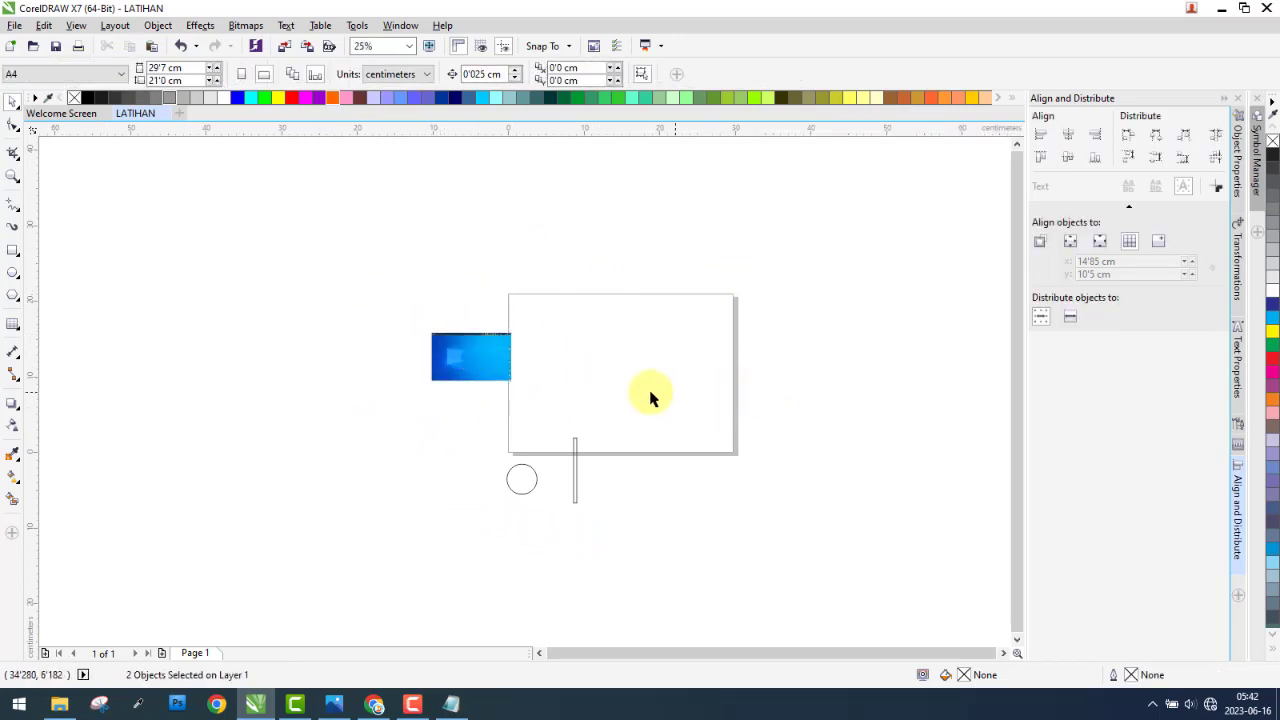
click(576, 434)
key(Delete)
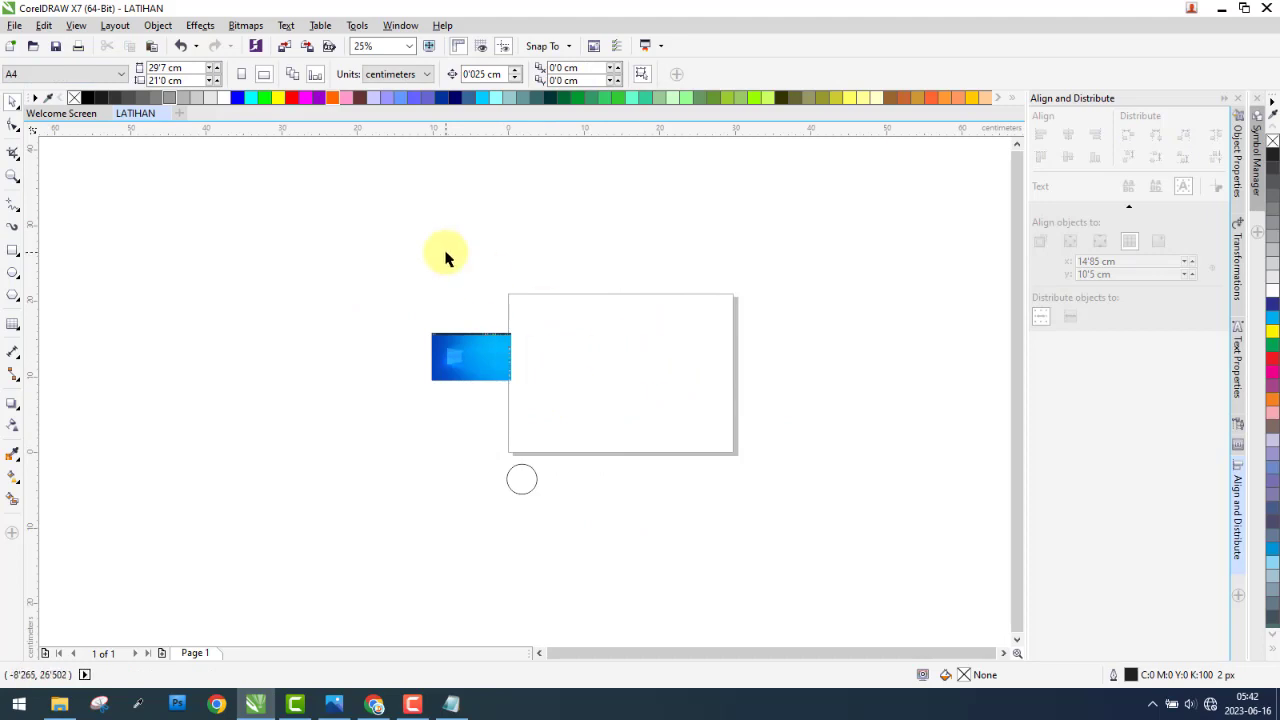
- Set the page to portrait orientation and move the desktop picture and the circle off the page to its right side
click(240, 74)
drag(209, 334, 900, 360)
drag(372, 580, 857, 480)
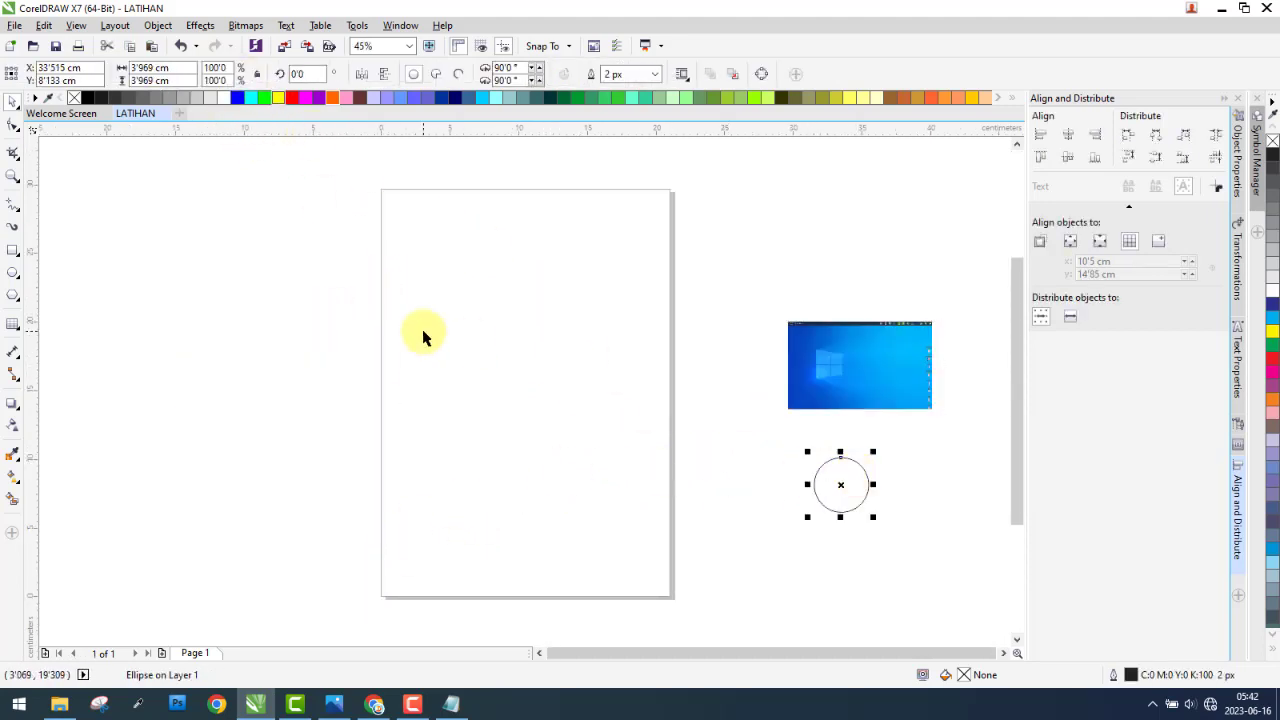
- Draw a square about 13.1 cm wide on the page and fill it with yellow
click(124, 280)
click(13, 250)
drag(407, 309, 588, 457)
click(1273, 330)
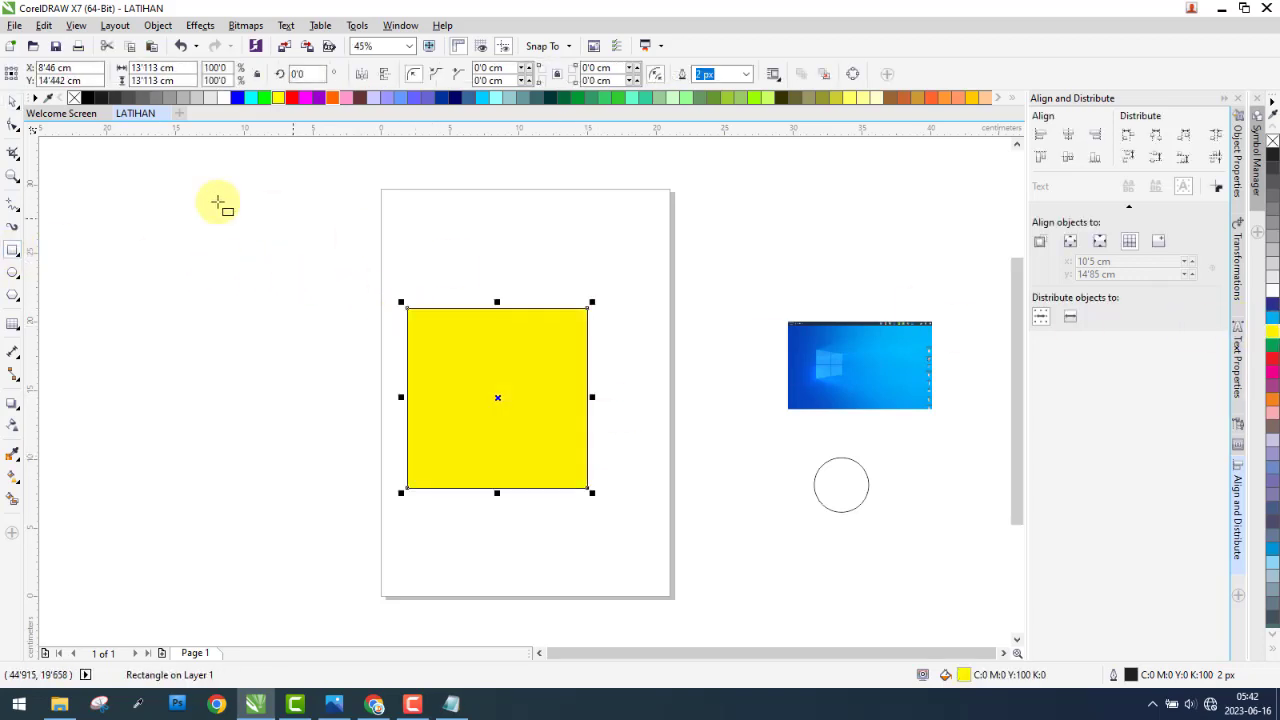
- Move the yellow square off the page to its left side
click(20, 108)
click(137, 294)
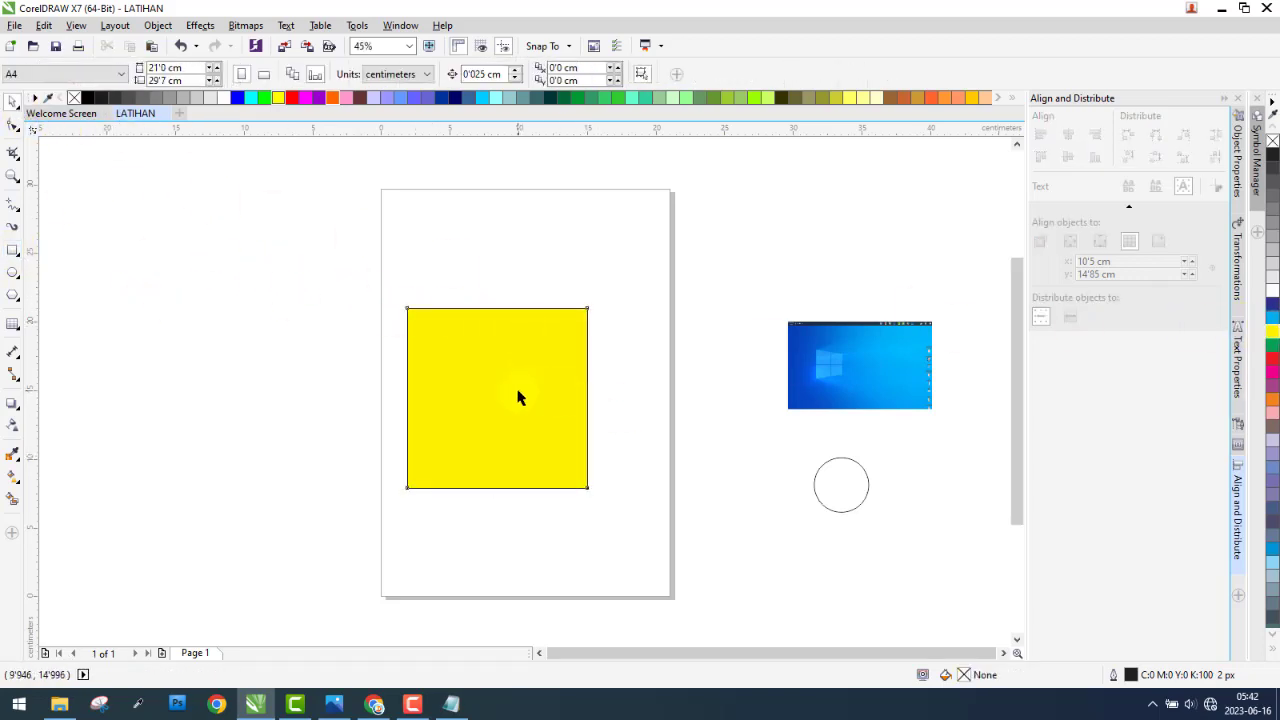
drag(518, 397, 166, 347)
- Enlarge the circle from its centre to about 8.9 cm in diameter and fill it with magenta
click(866, 476)
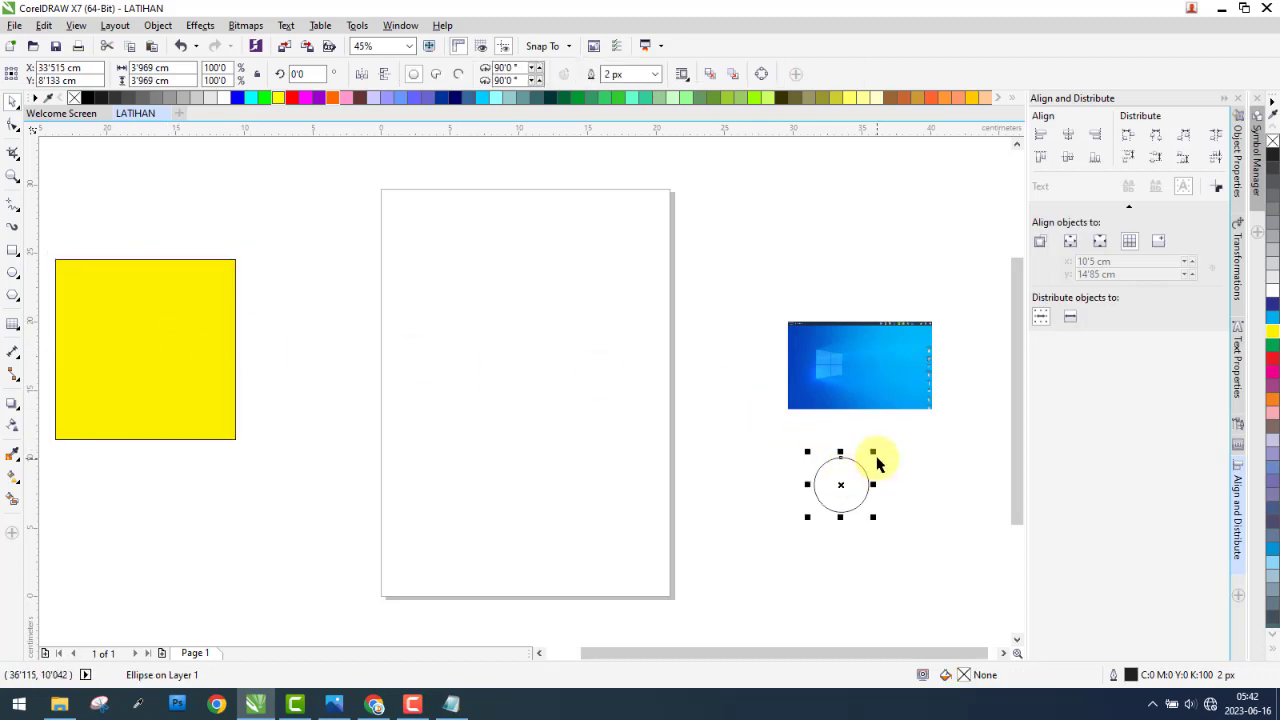
drag(875, 455, 946, 417)
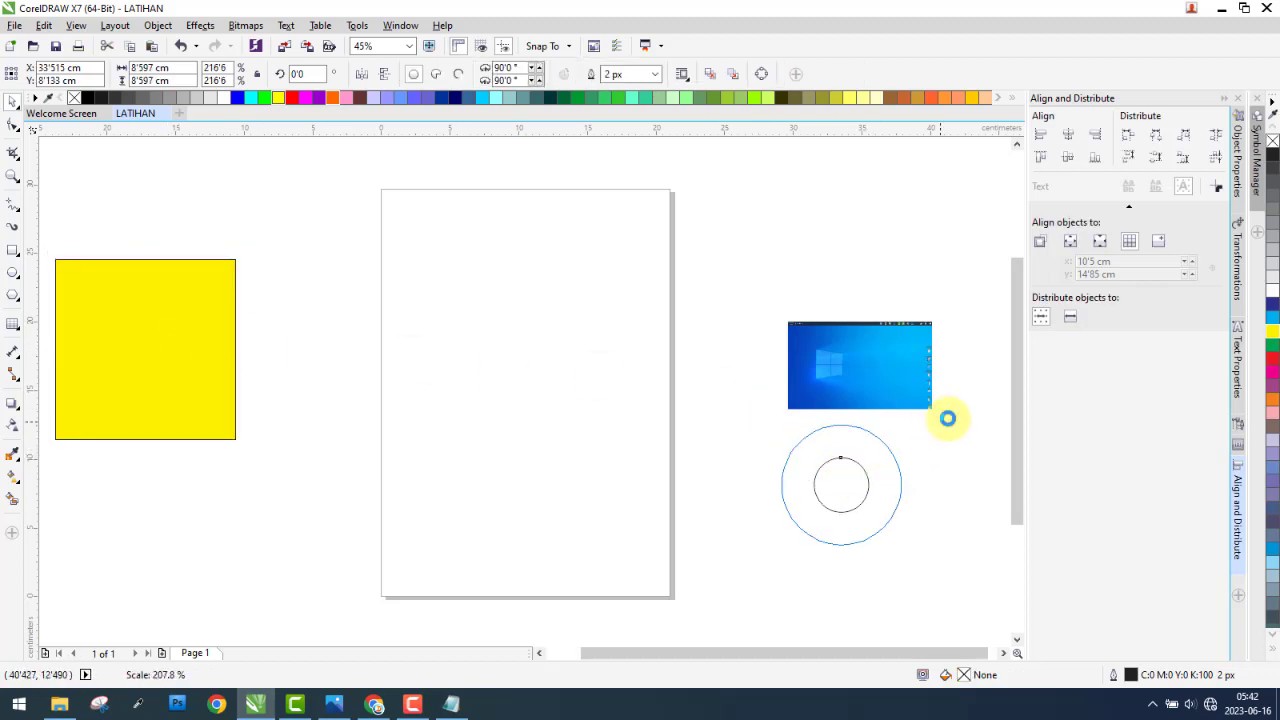
click(1272, 374)
- Move the yellow square closer to the page's left edge and the magenta circle below the desktop picture, to about X 30.9, Y 6.6 cm
drag(829, 446, 802, 189)
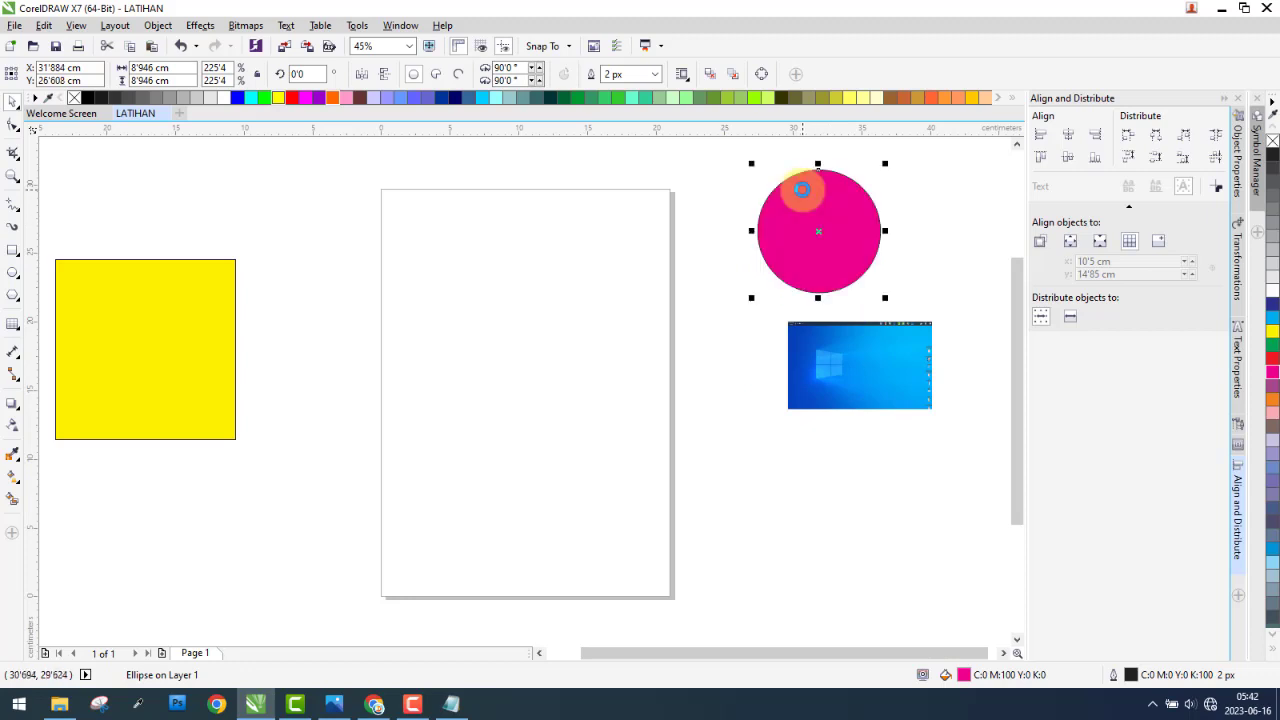
drag(149, 300, 254, 300)
click(816, 352)
click(802, 244)
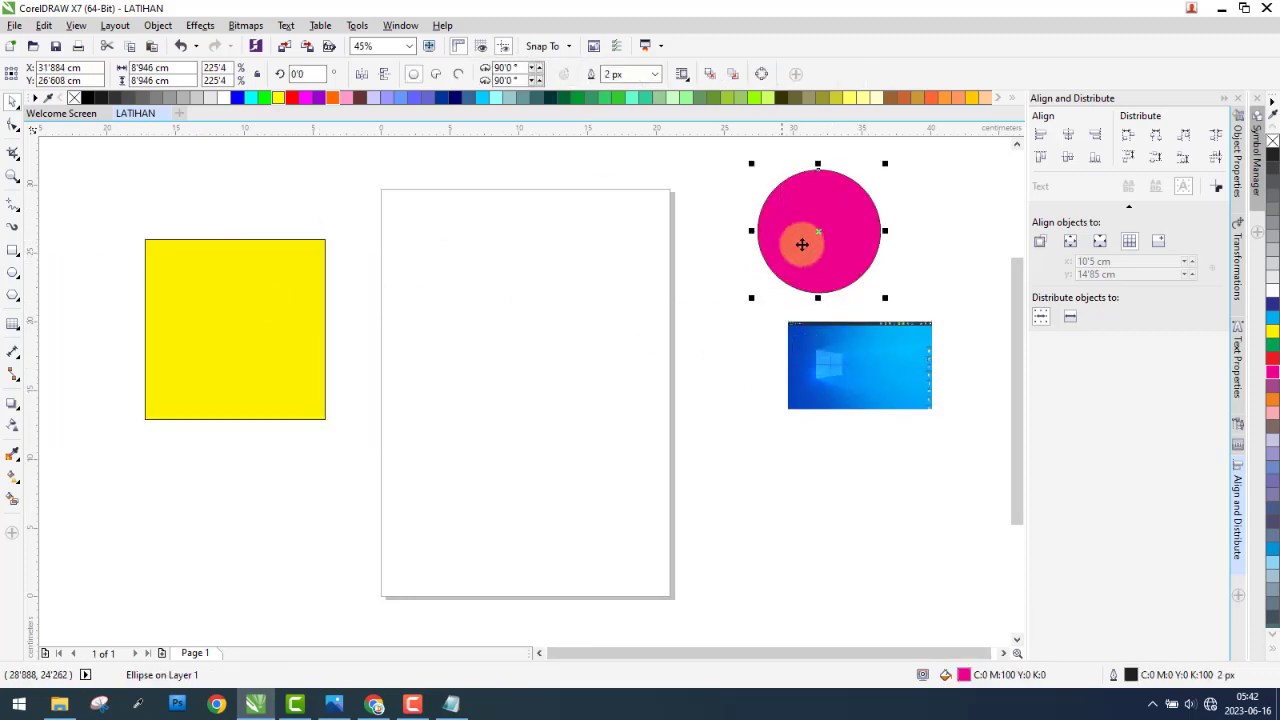
drag(802, 244, 788, 519)
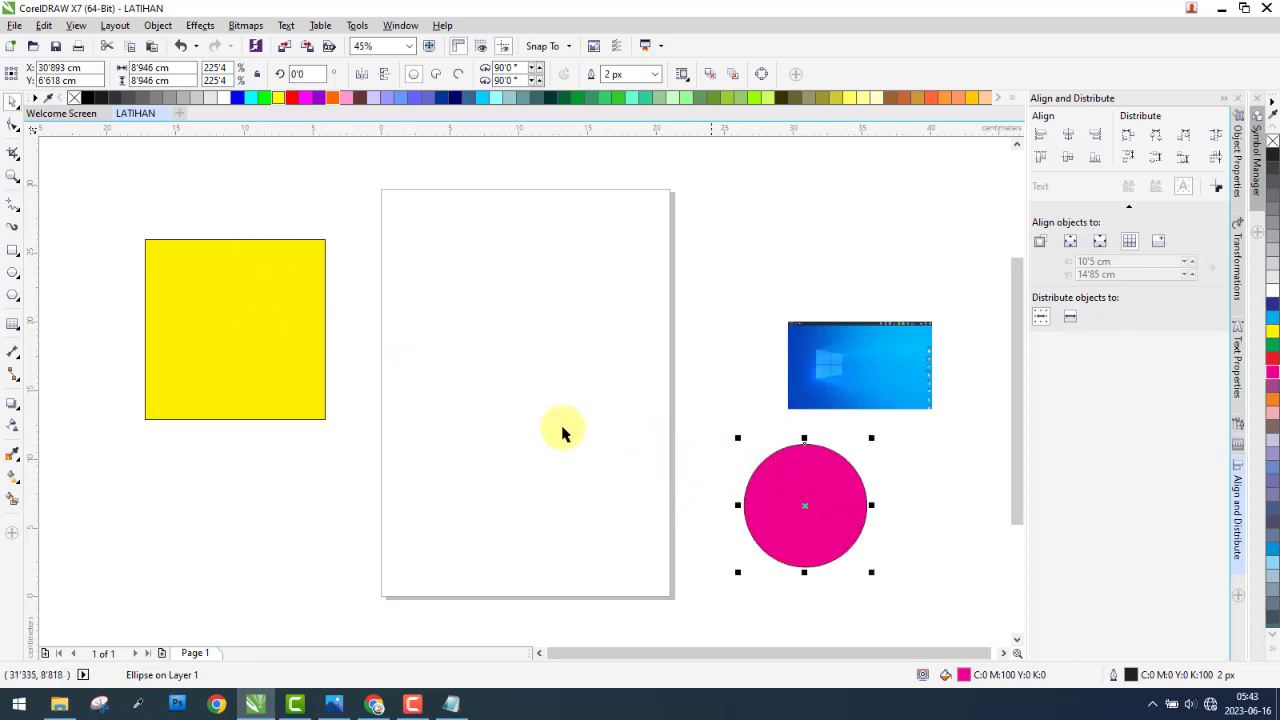
- Align the magenta circle with the yellow square by their top edges and by their left edges
shift+click(271, 279)
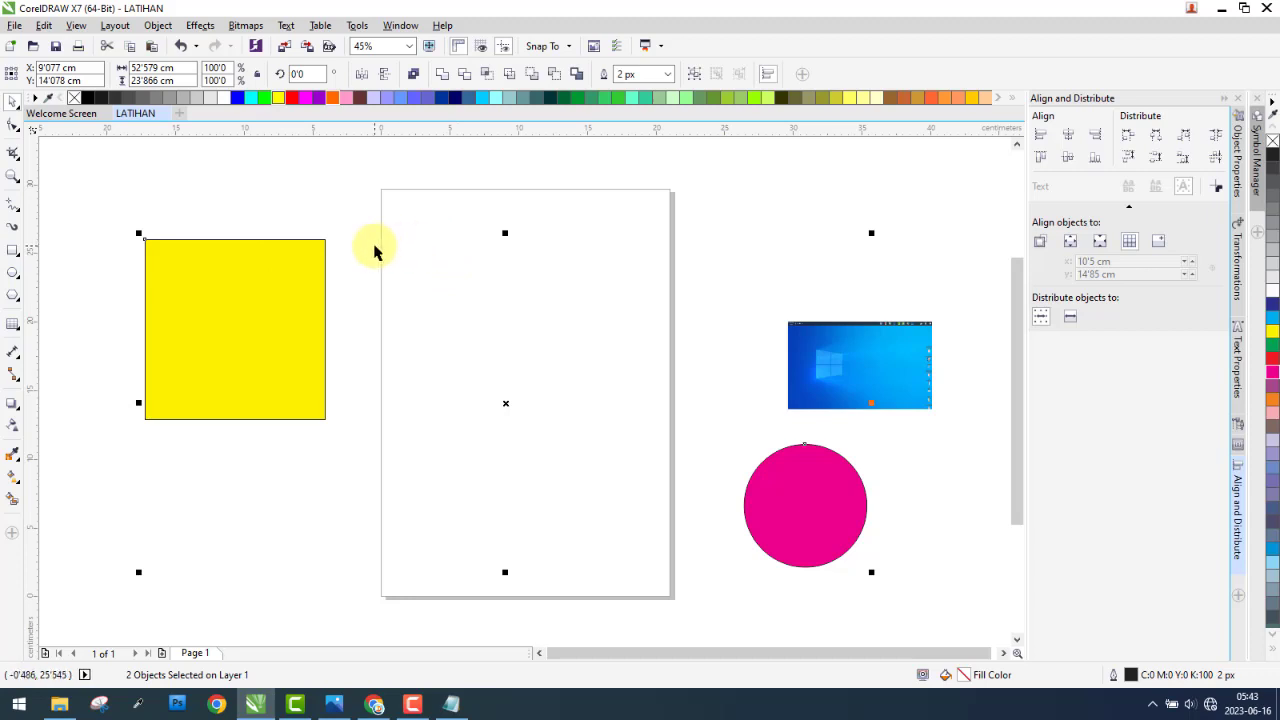
click(1040, 158)
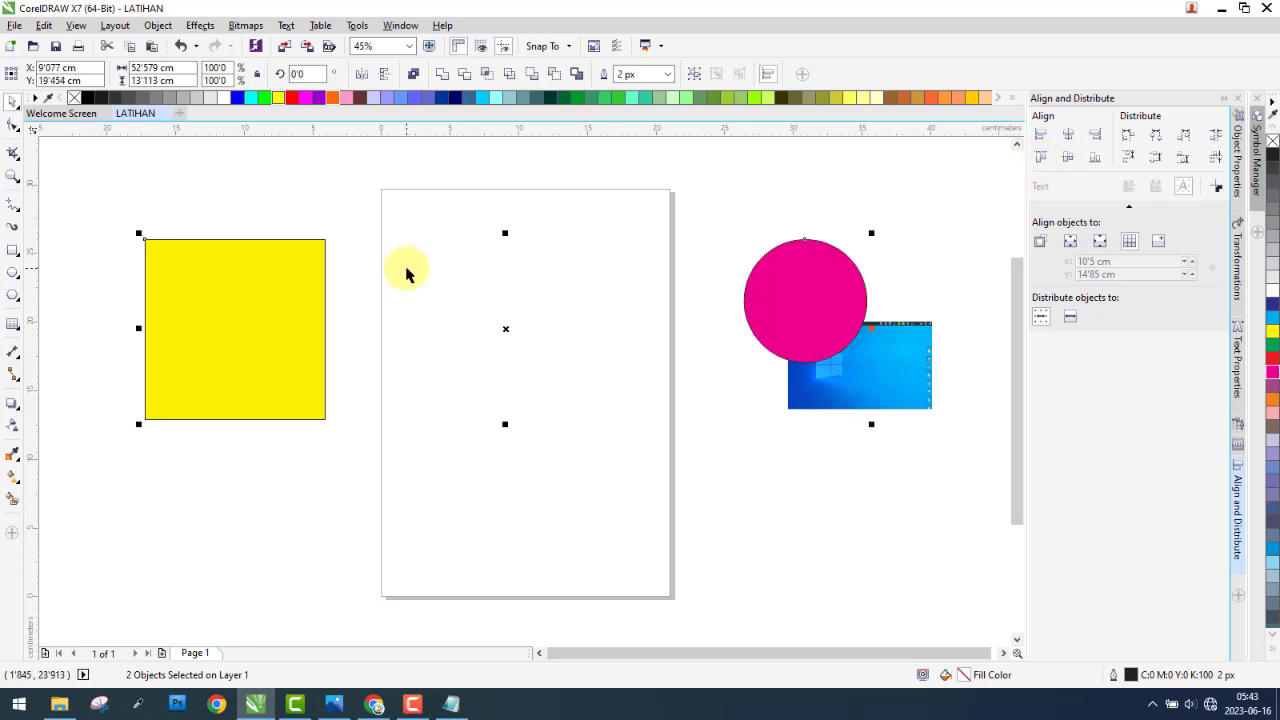
key(l)
click(340, 195)
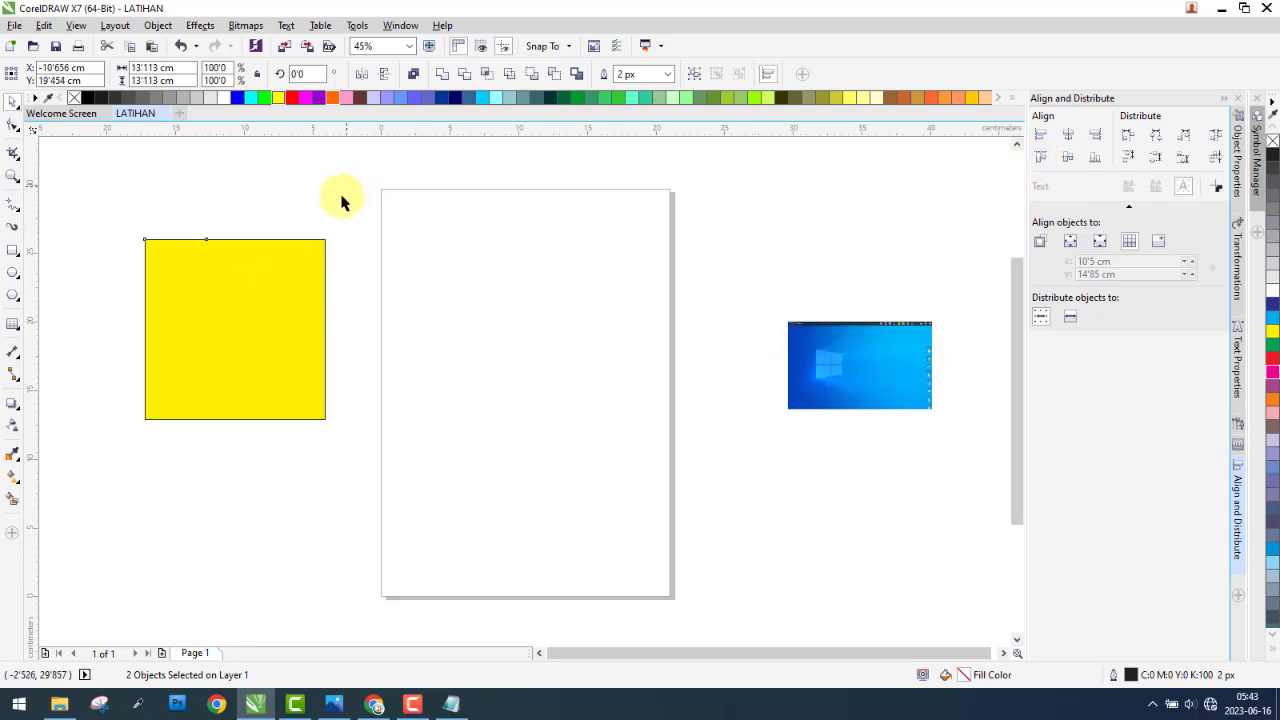
- Move the yellow square off the magenta circle onto the page's left edge and order it behind the circle
drag(264, 268, 440, 255)
right_click(371, 266)
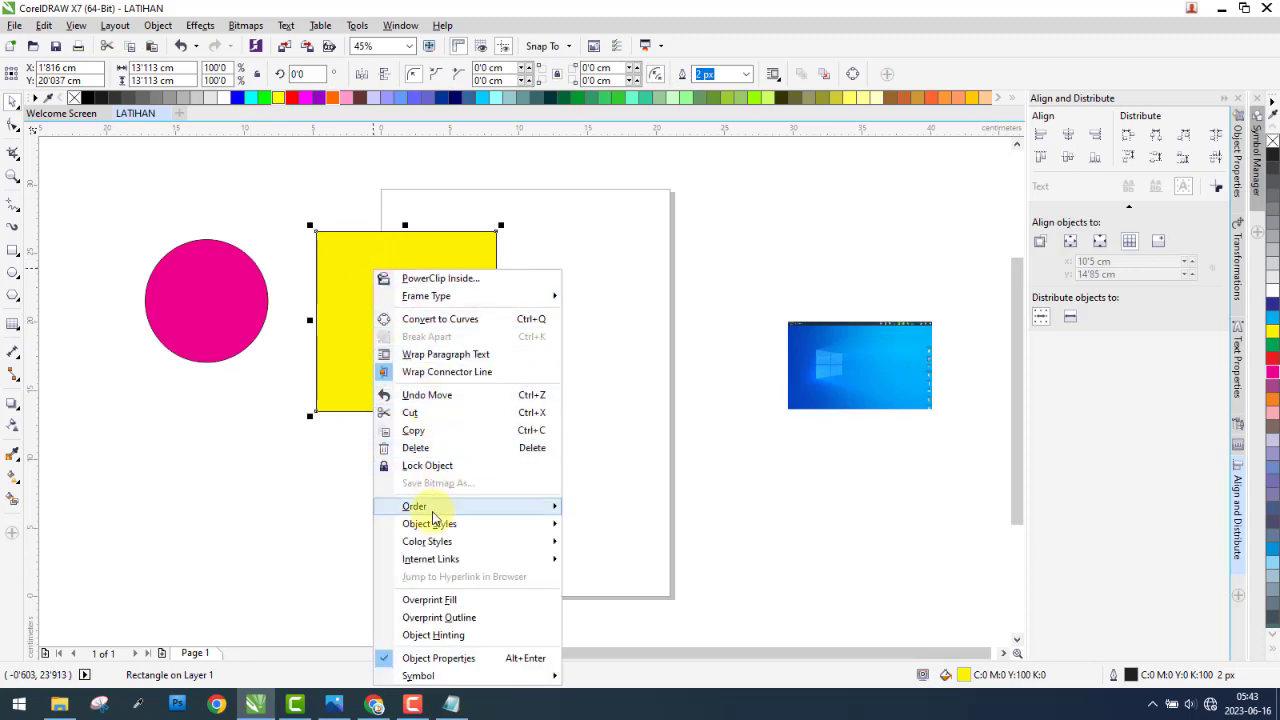
mouse_move(430, 506)
click(598, 641)
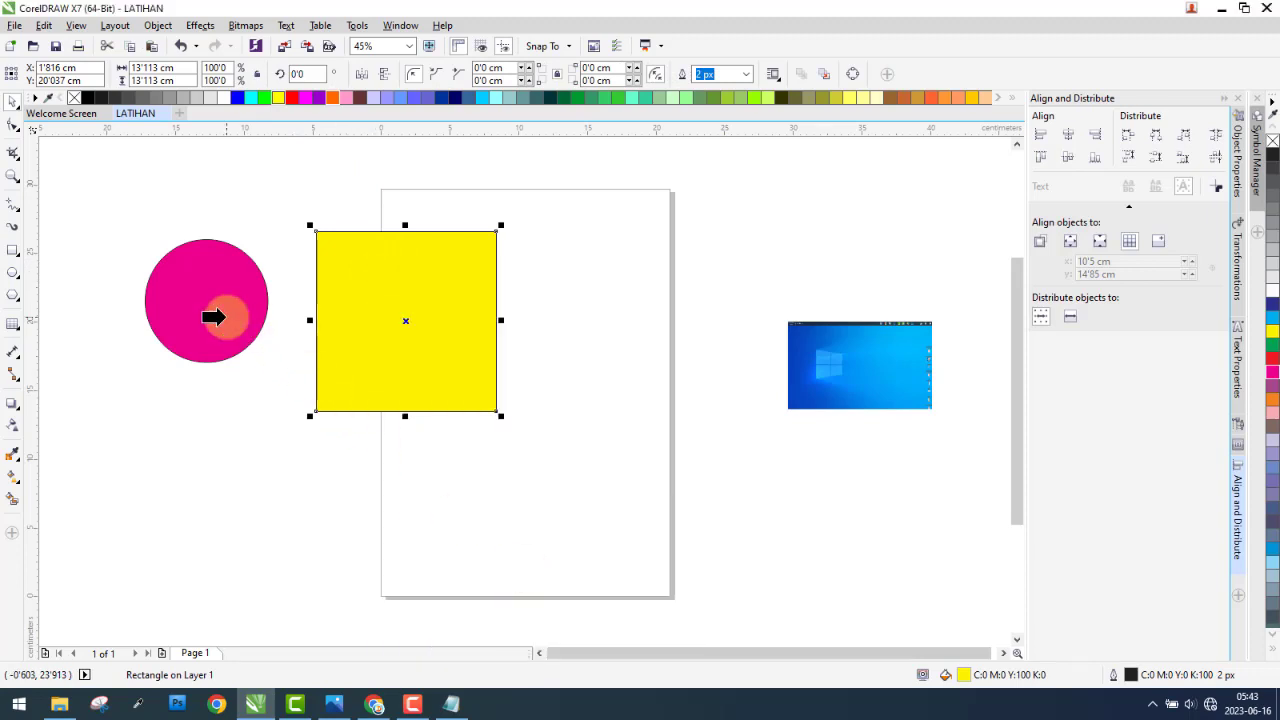
click(216, 314)
- Align the magenta circle to the left edge of the yellow square
shift+click(206, 277)
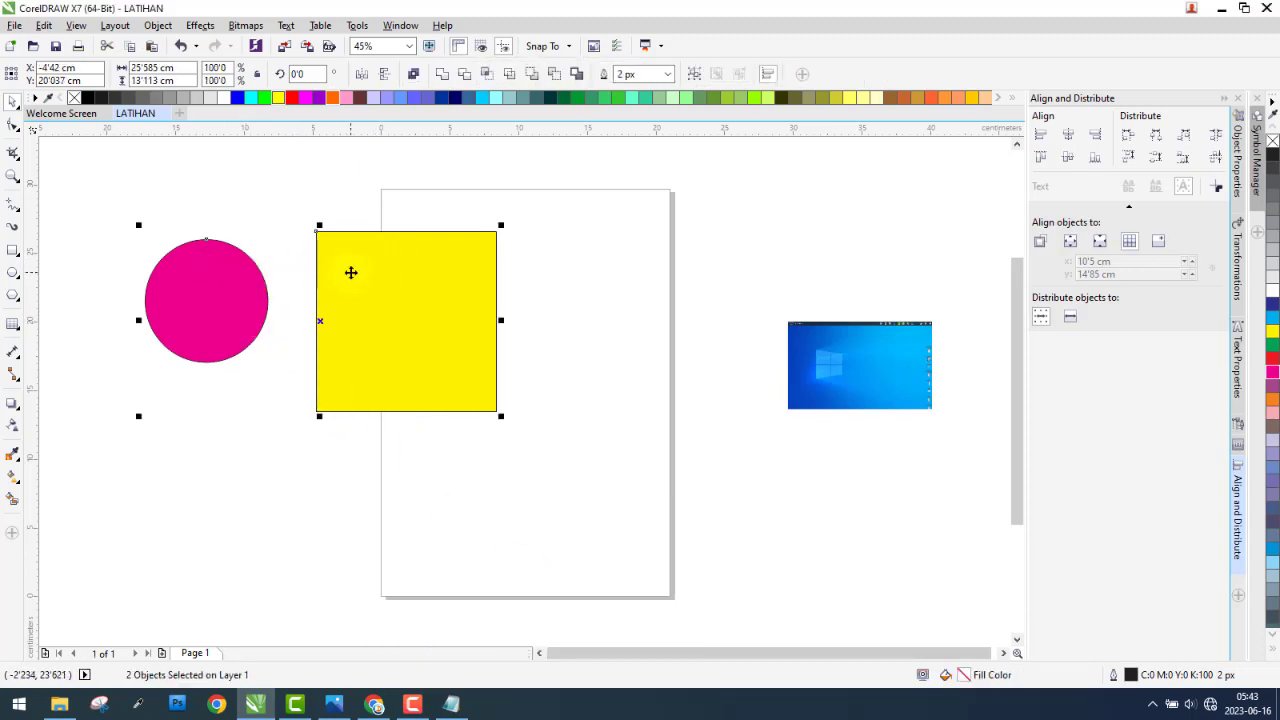
key(l)
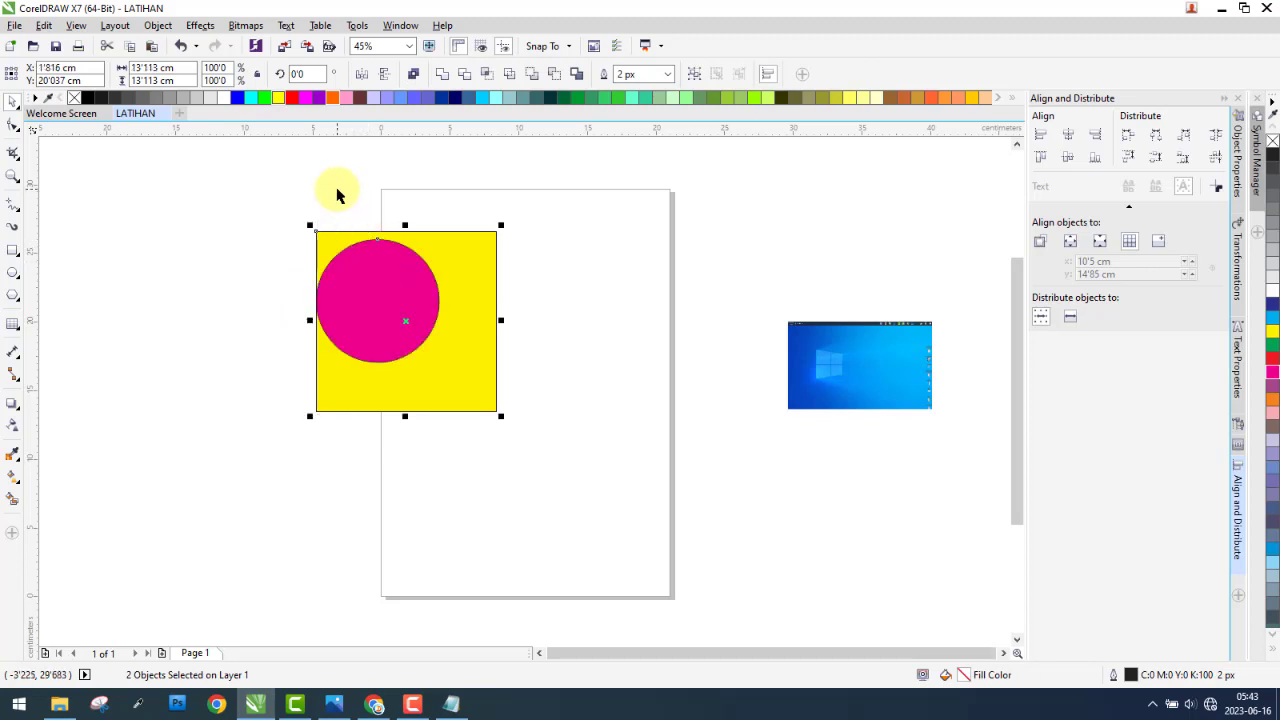
click(337, 190)
- Reselect the circle and the square, then align the circle to the square's bottom edge and right edge
drag(186, 183, 403, 259)
click(403, 259)
shift+click(480, 284)
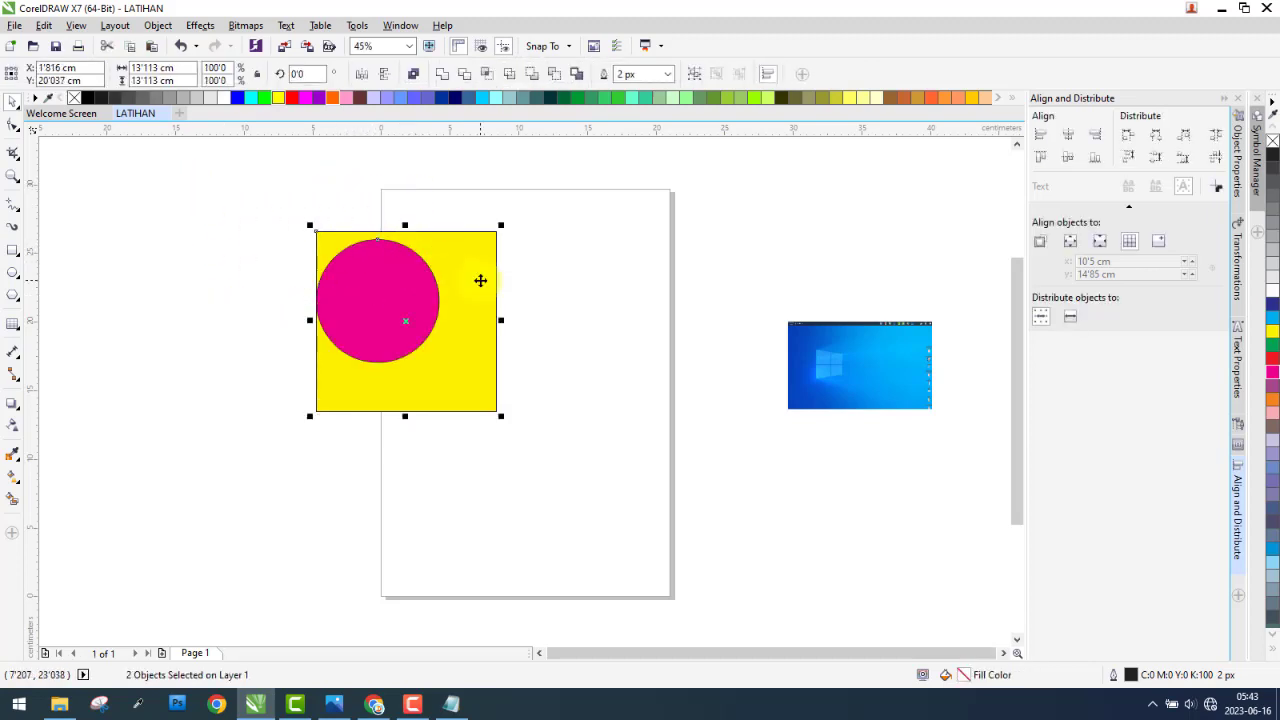
key(b)
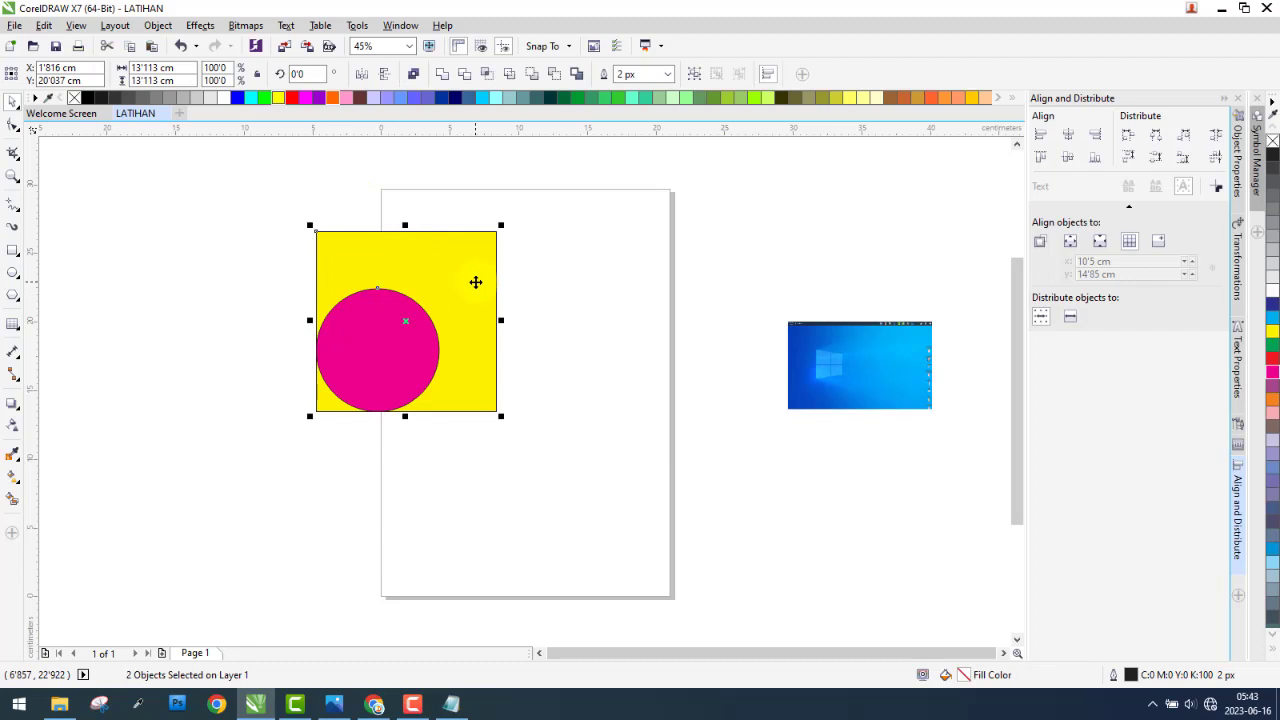
key(r)
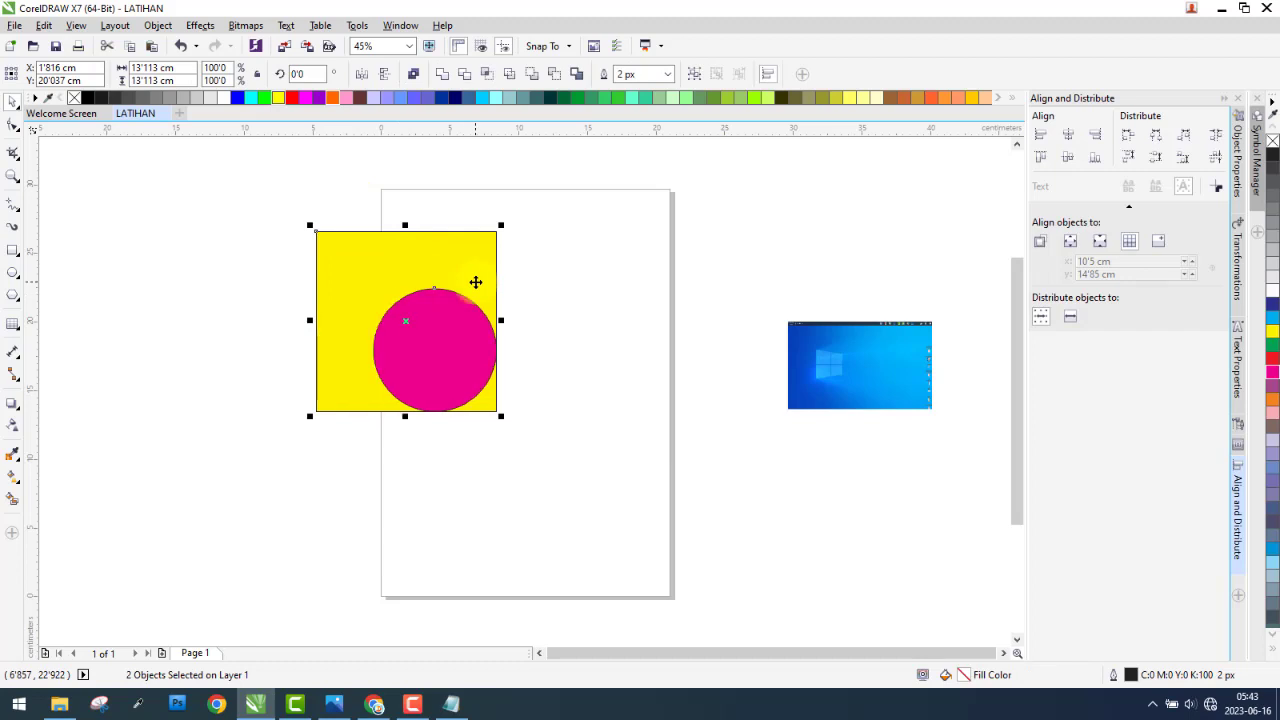
- Align the circle in turn to the square's top-left, top-right and bottom-left corners, ending at the bottom-right corner
key(t)
key(l)
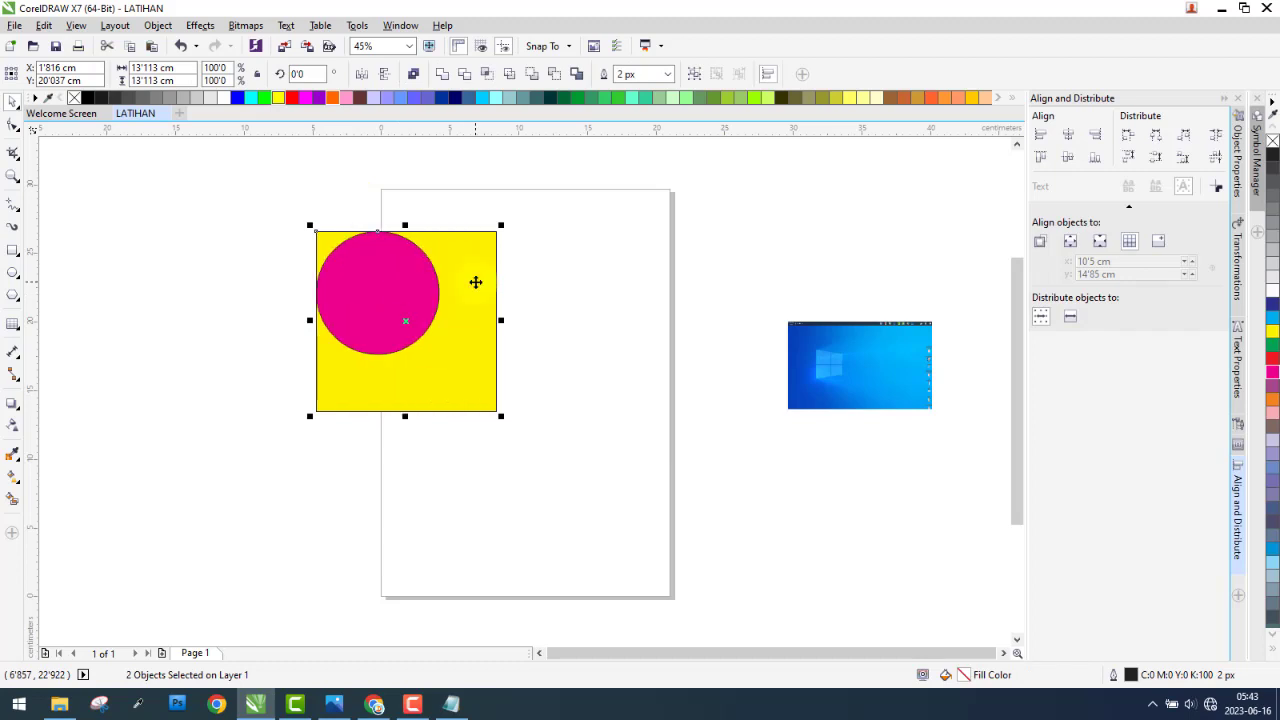
key(b)
key(r)
key(t)
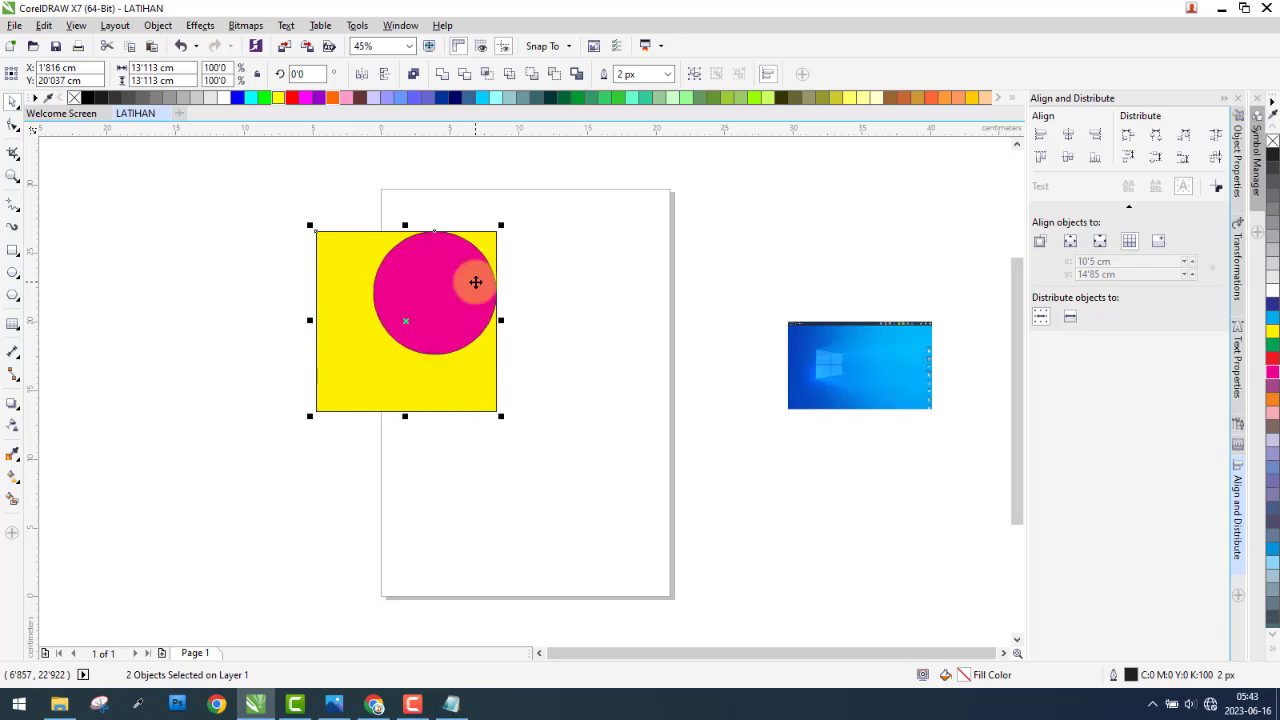
key(b)
key(l)
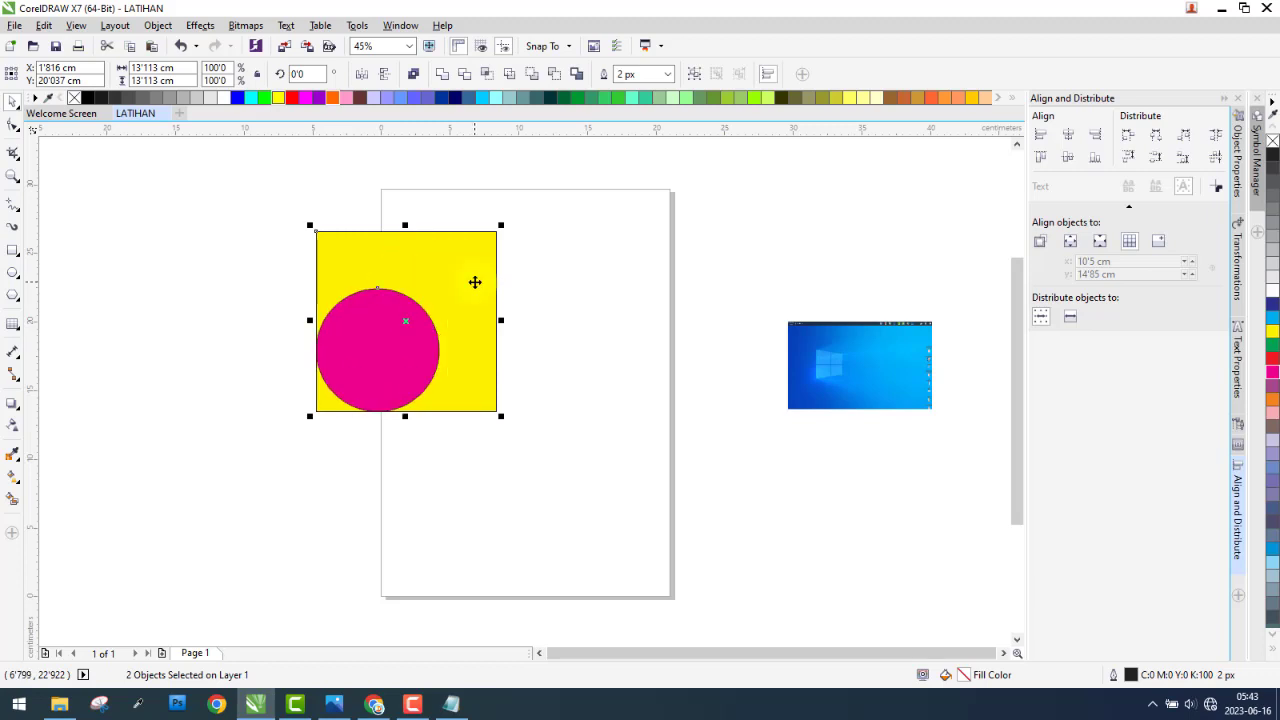
key(r)
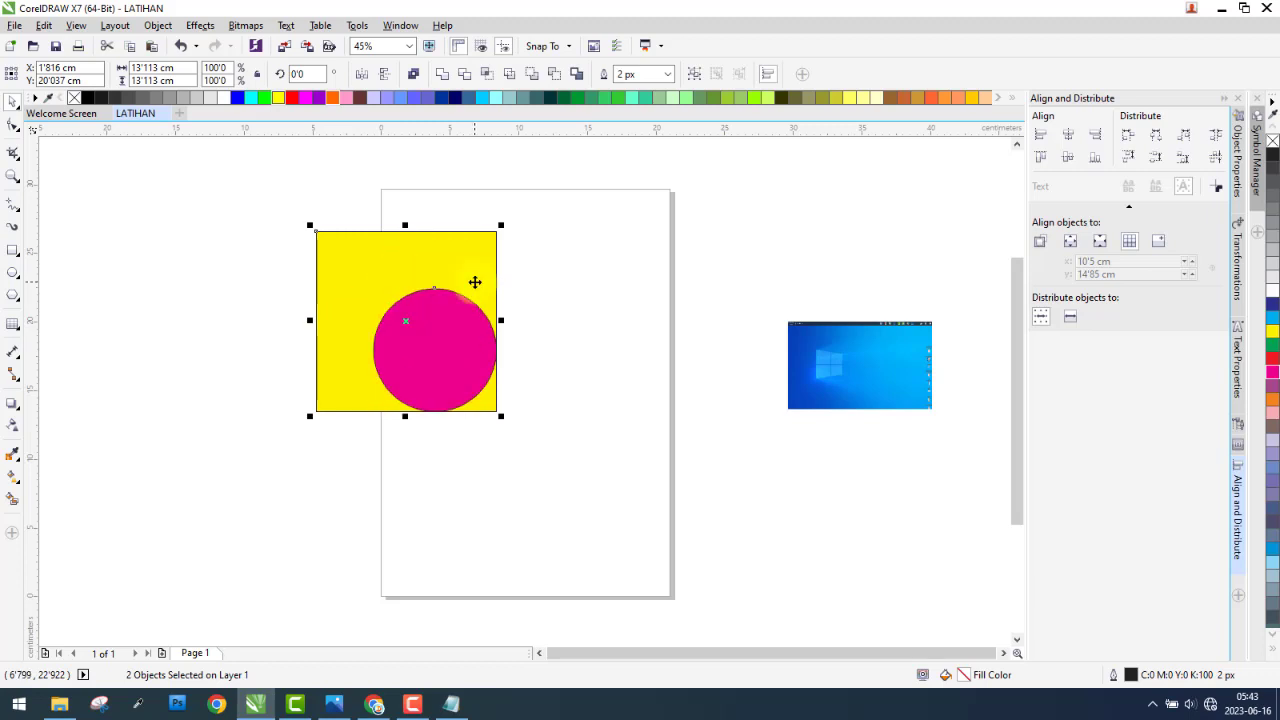
- Centre the circle inside the yellow square both horizontally and vertically
key(c)
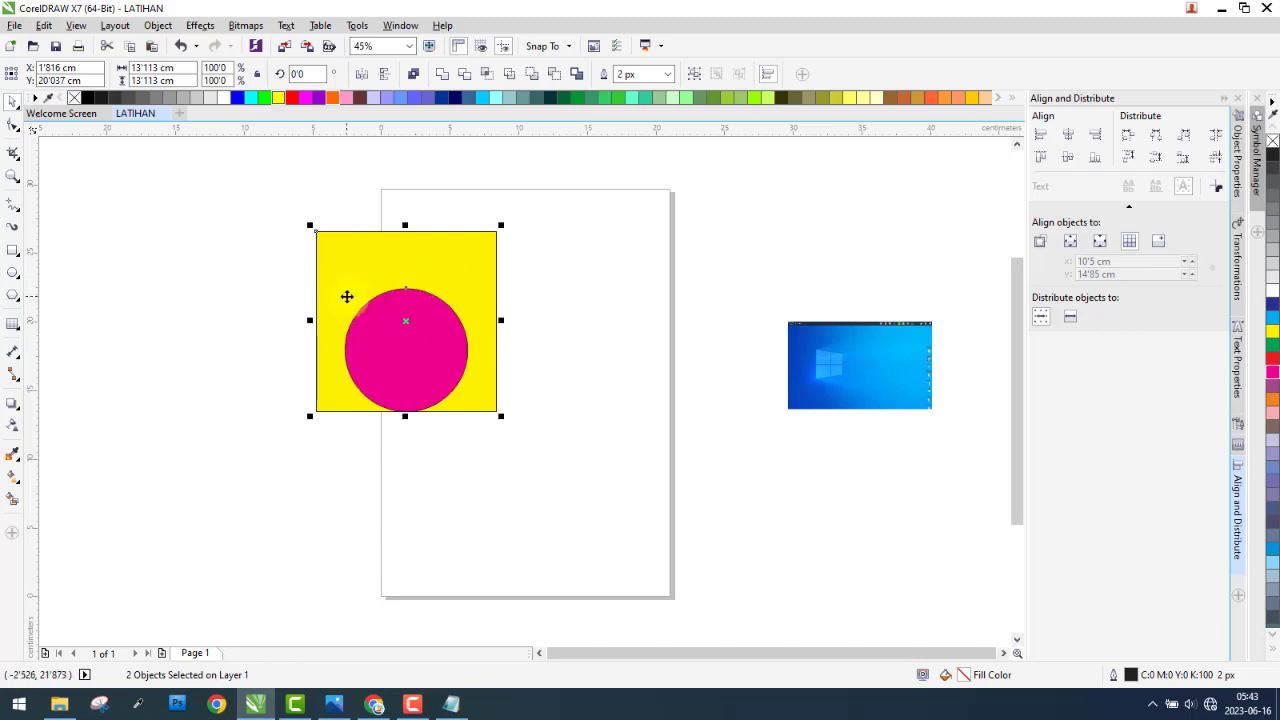
key(e)
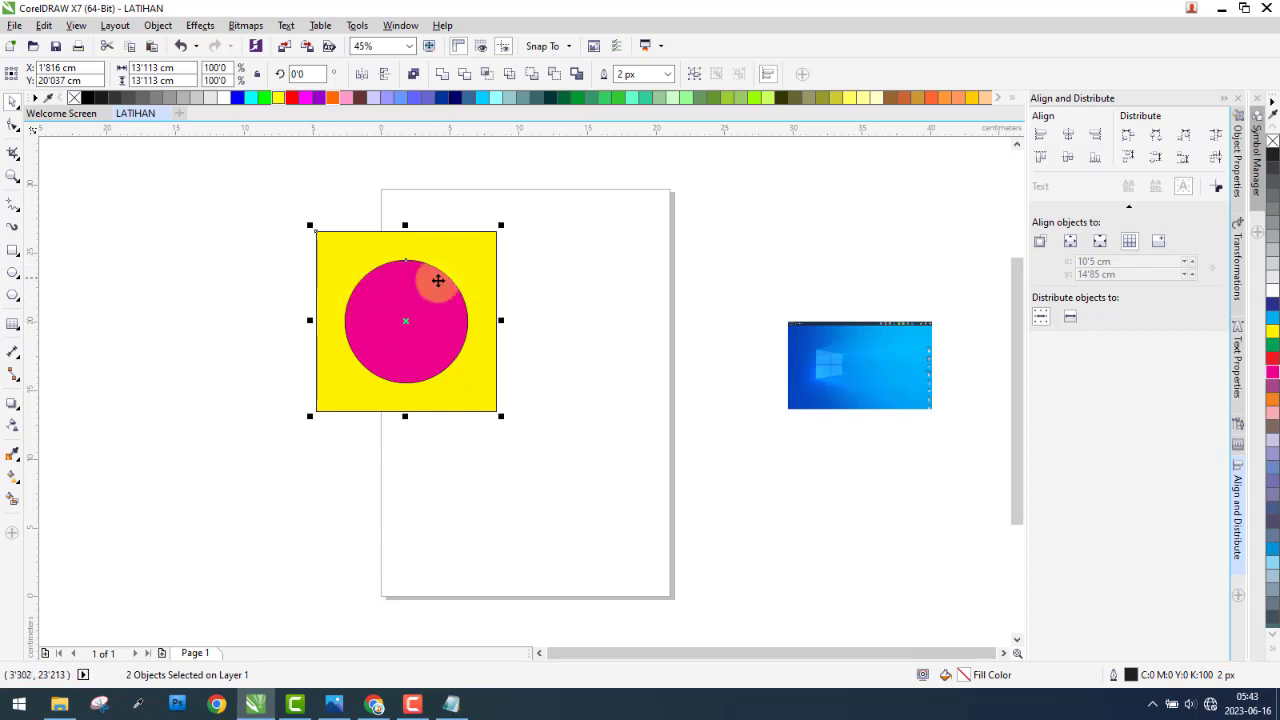
click(206, 294)
- Move the circle right to the page's right edge and align its centre to the same height as the square's
click(443, 293)
drag(443, 293, 656, 297)
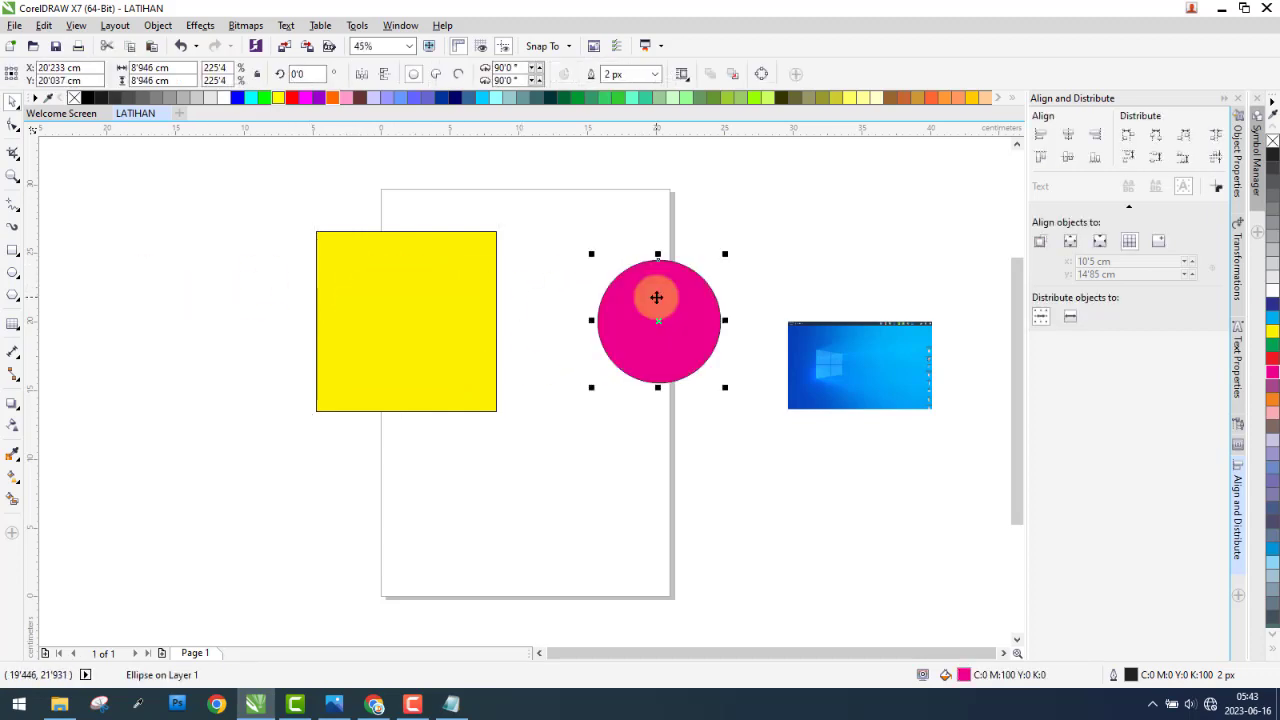
shift+click(495, 280)
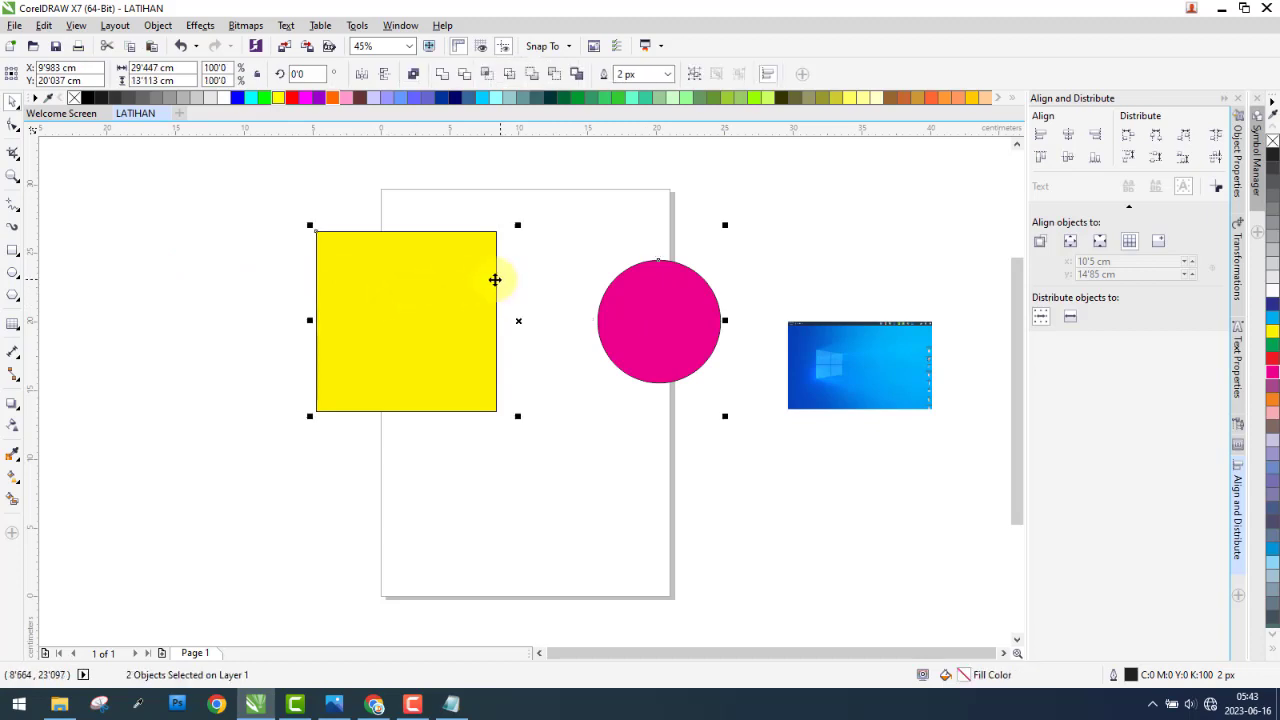
key(e)
- Move the circle down to the page's bottom-right corner, then align it back level with the square's centre
drag(366, 294, 654, 544)
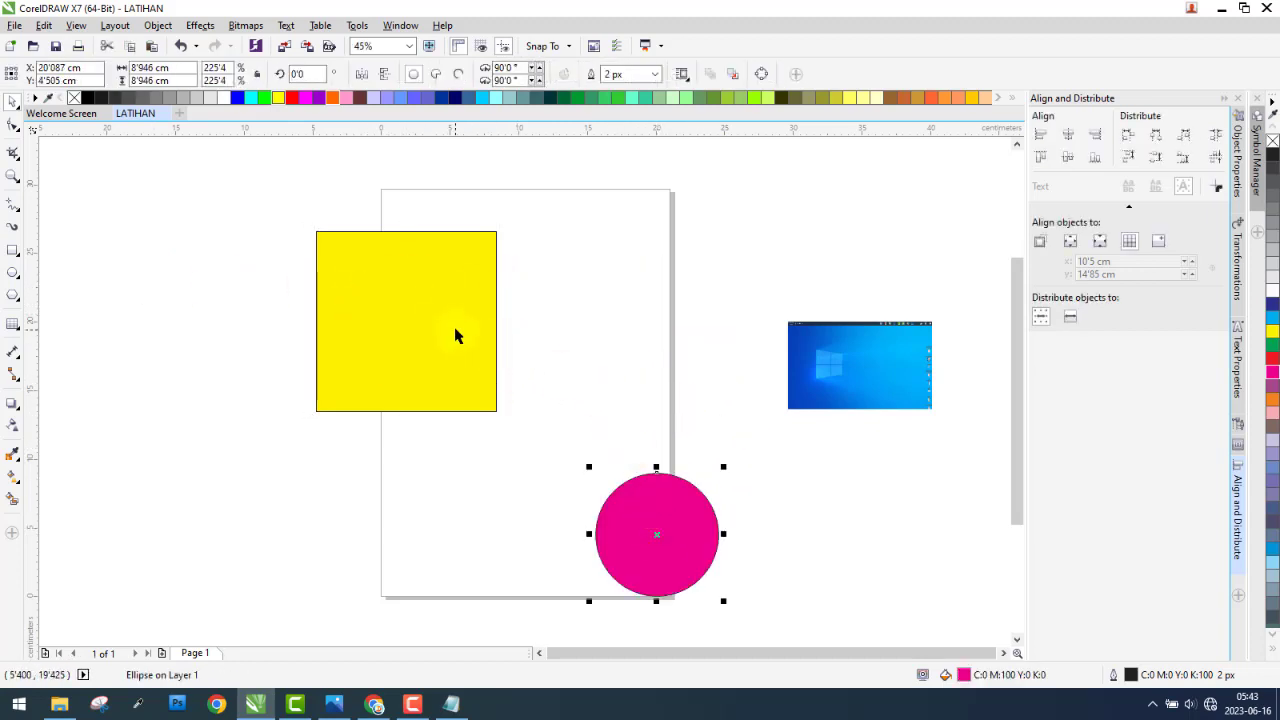
shift+click(503, 366)
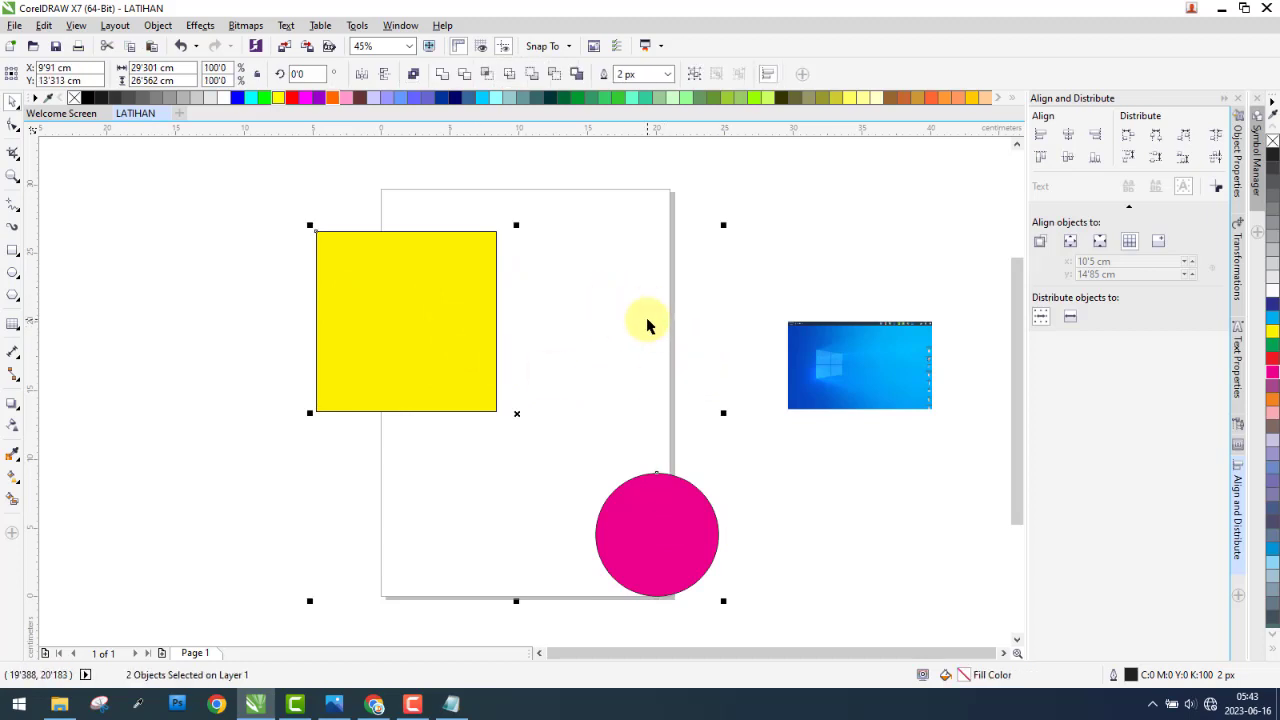
key(e)
click(778, 247)
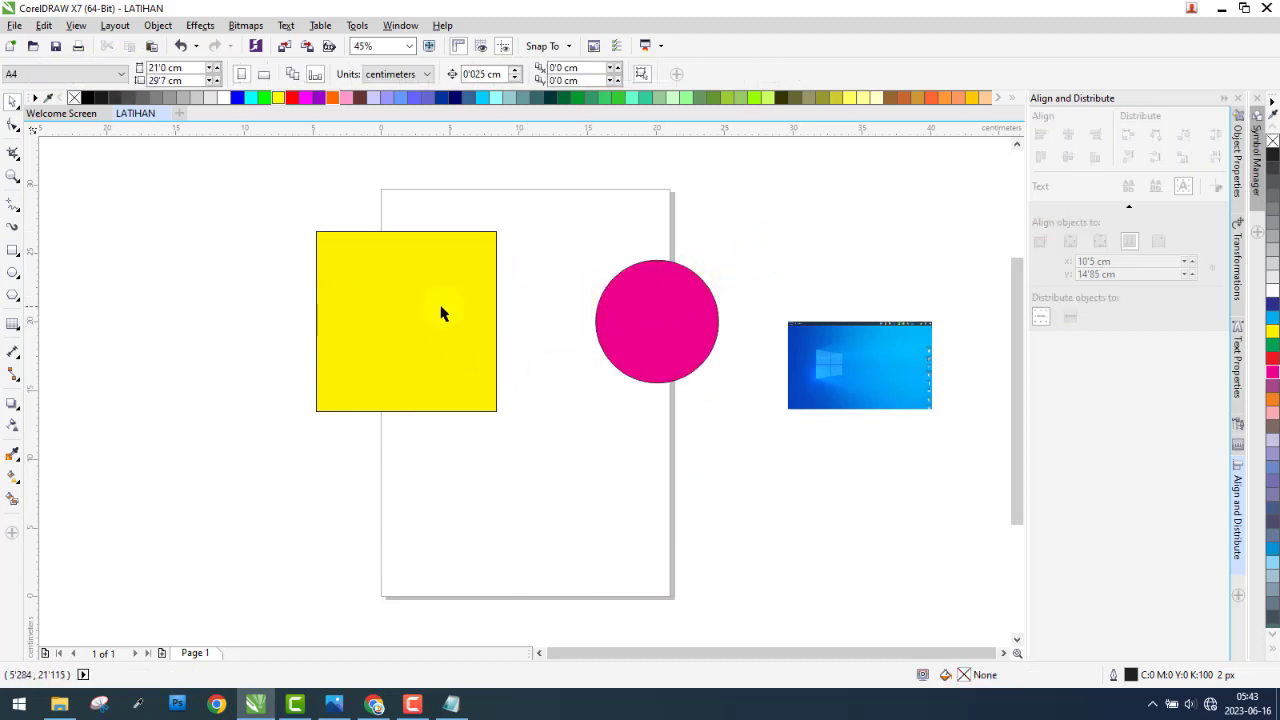
- Move the square and the circle off the page, then centre the square on the page
drag(441, 314, 207, 321)
drag(640, 330, 858, 255)
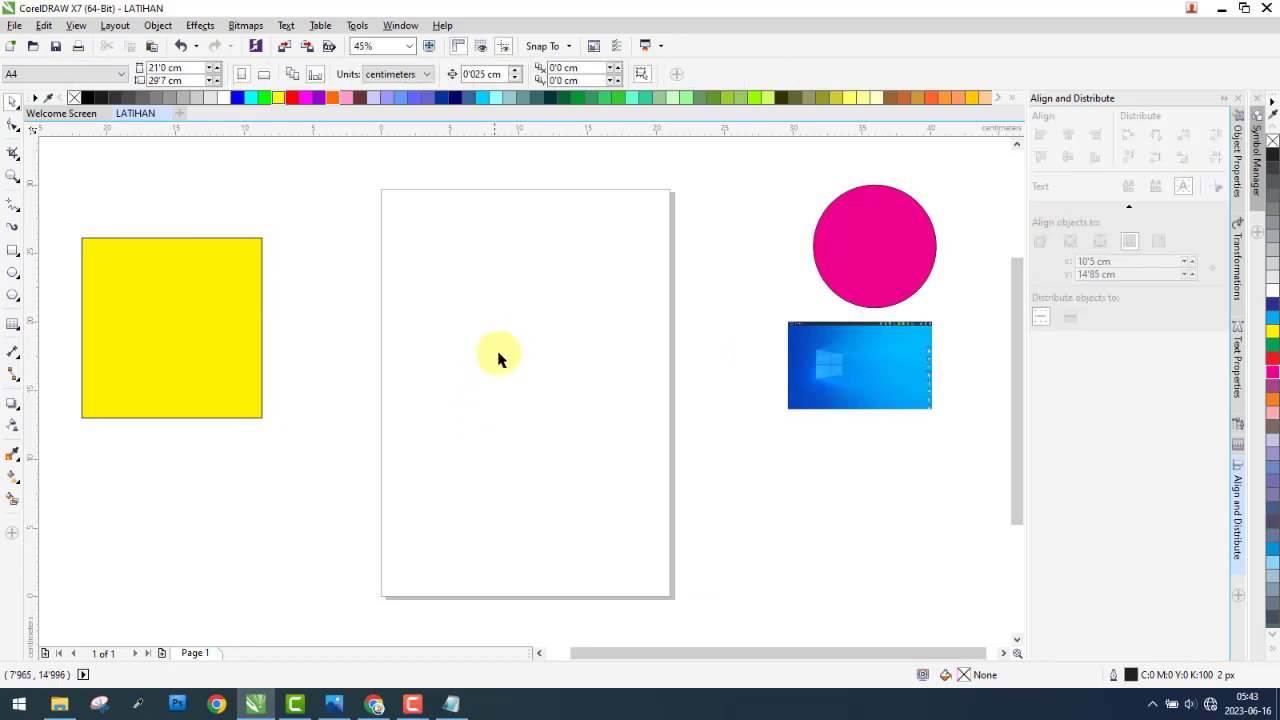
scroll(503, 323, down, 3)
drag(409, 337, 148, 557)
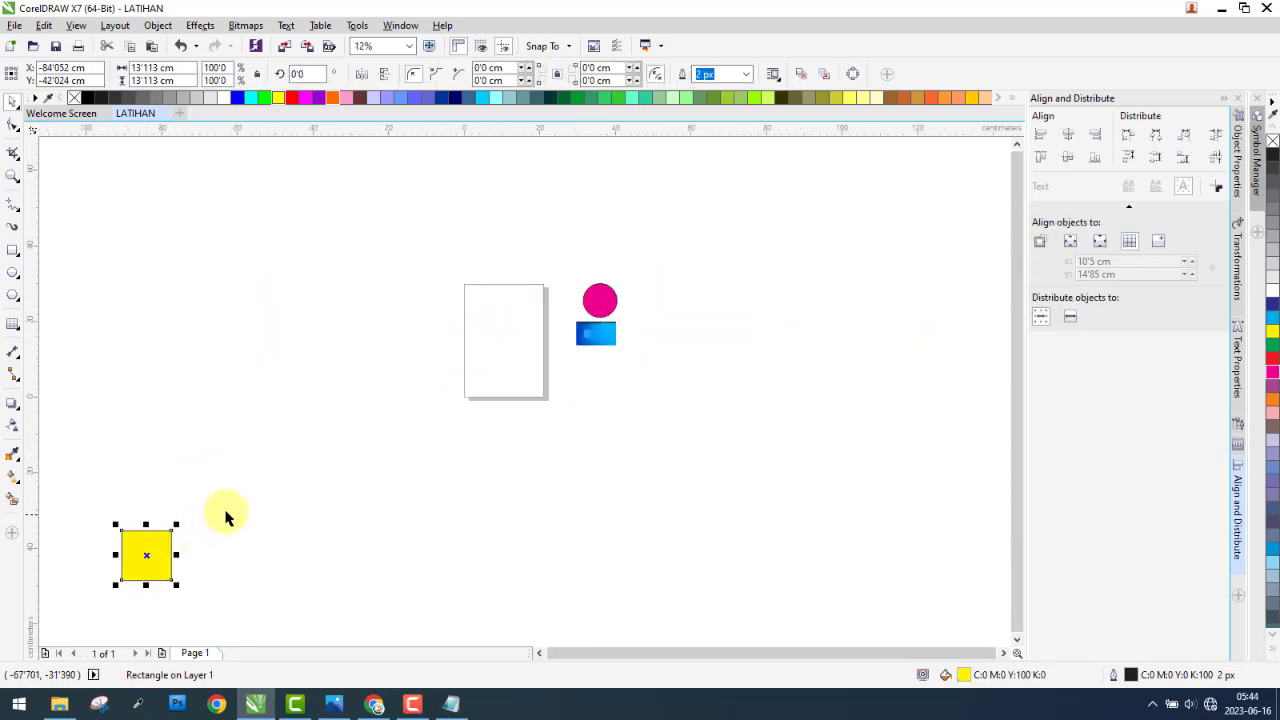
key(ctrl+z)
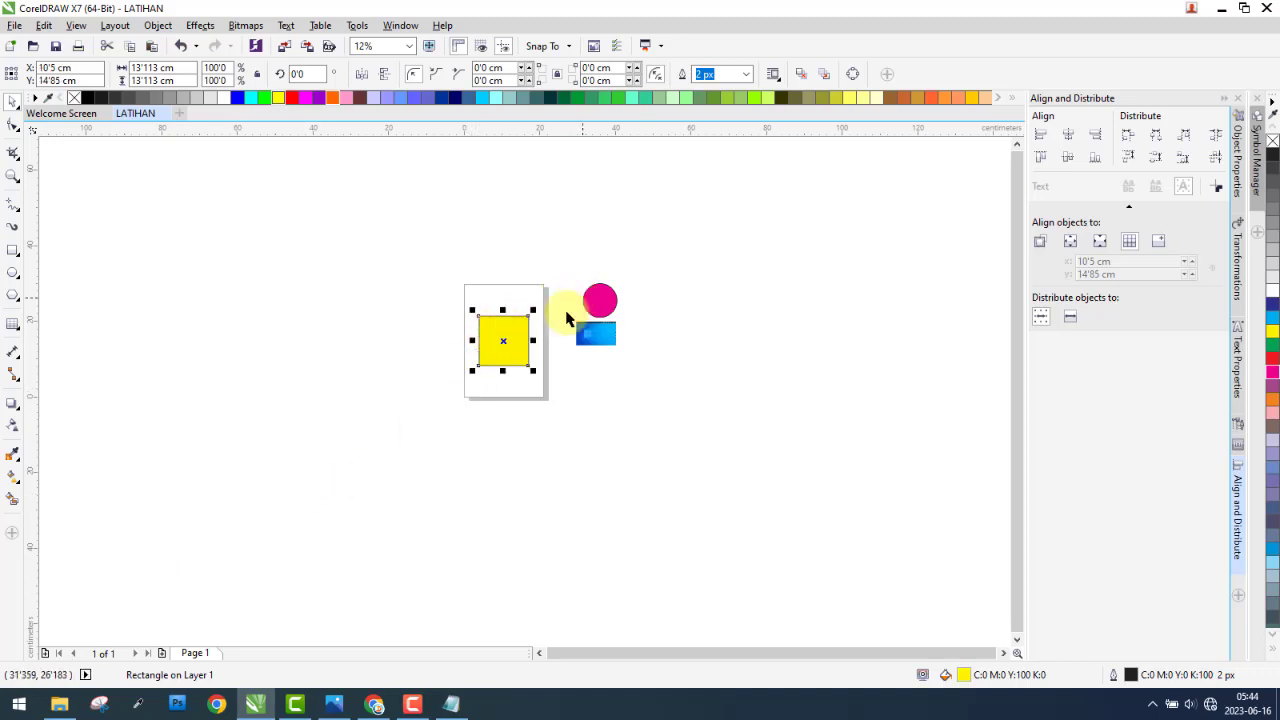
- Move the square far left of the page, drag the bitmap image away to the lower right, and centre the image on the page
drag(503, 335, 142, 292)
drag(573, 335, 940, 482)
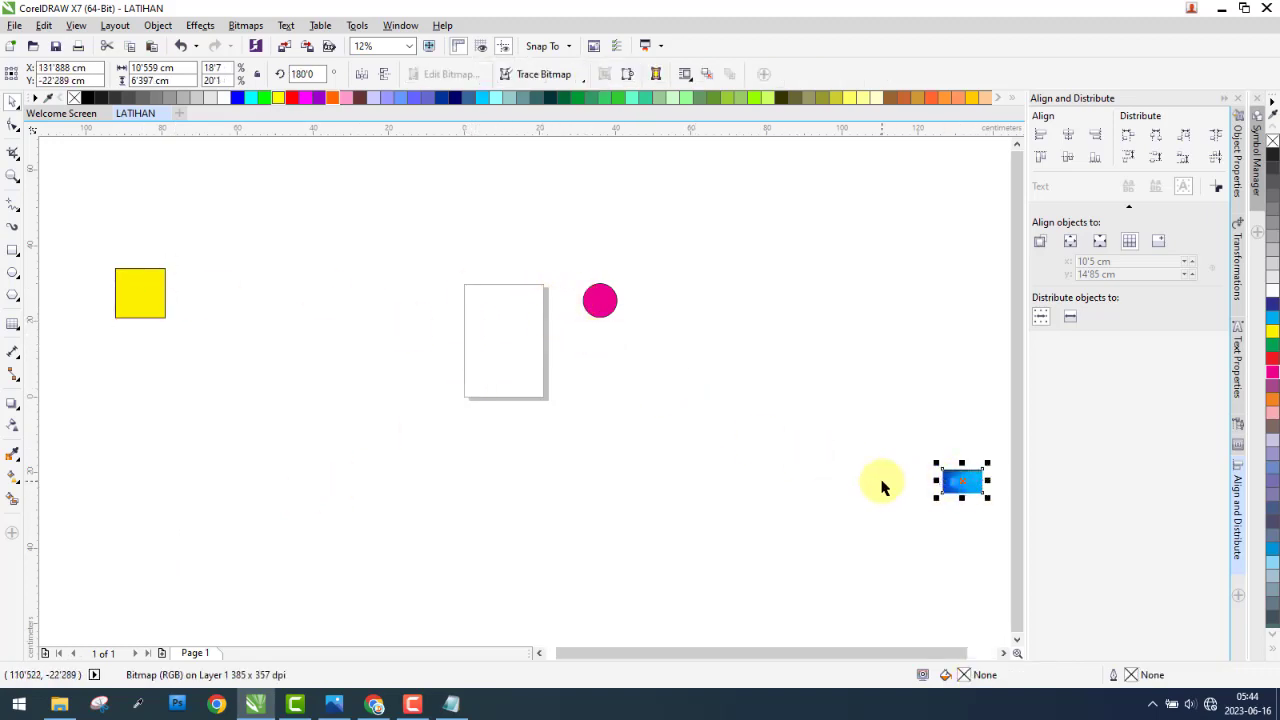
key(p)
- Select the square, the circle and the image together and centre all three on the page
drag(640, 342, 125, 546)
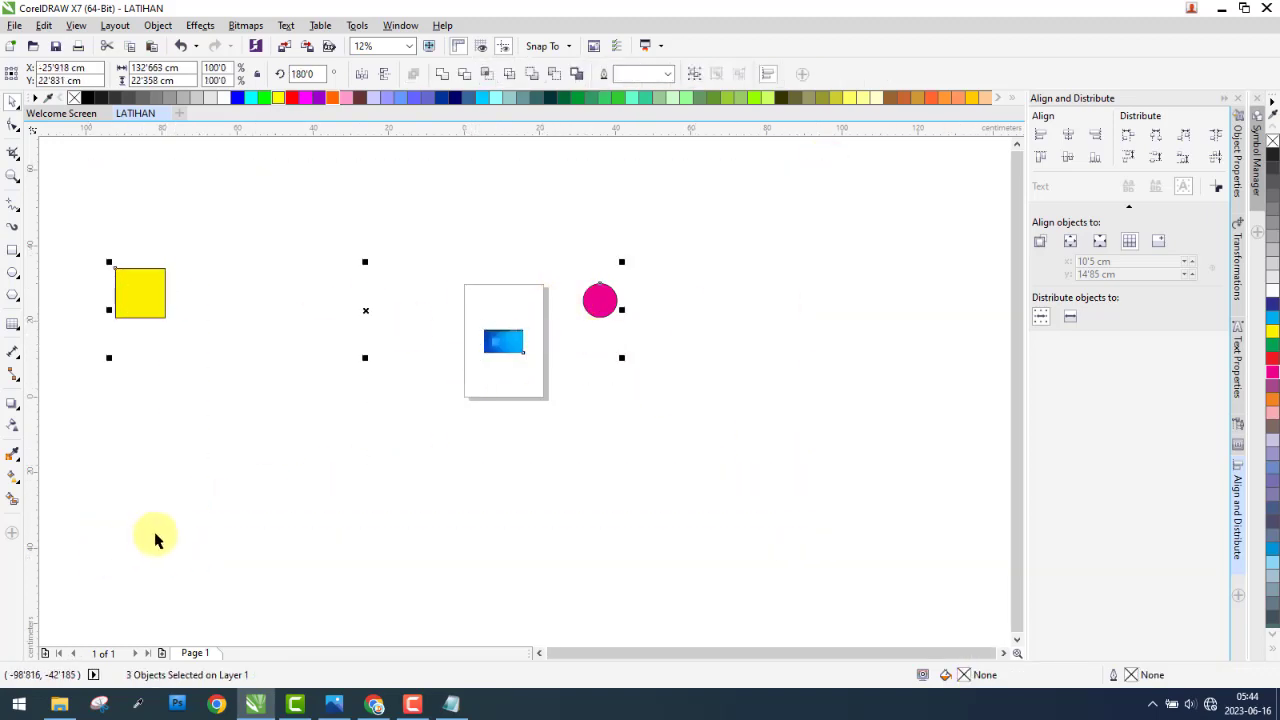
key(p)
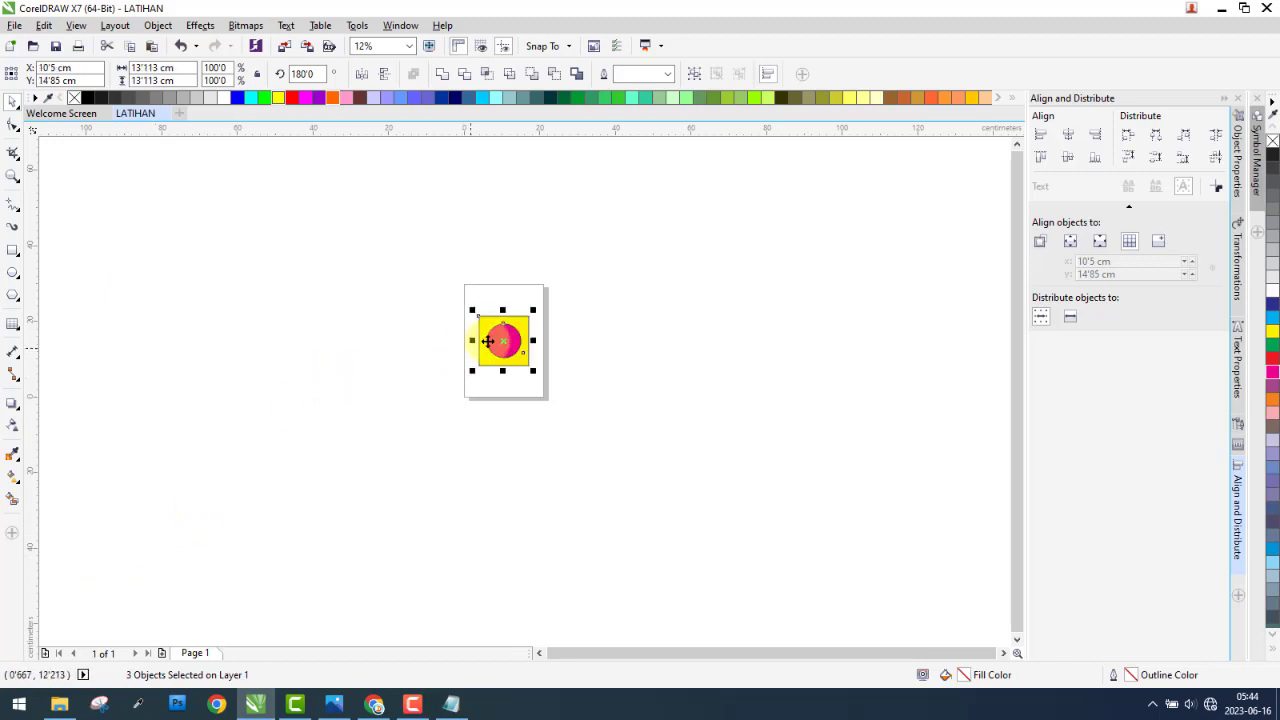
scroll(496, 341, up, 3)
click(343, 143)
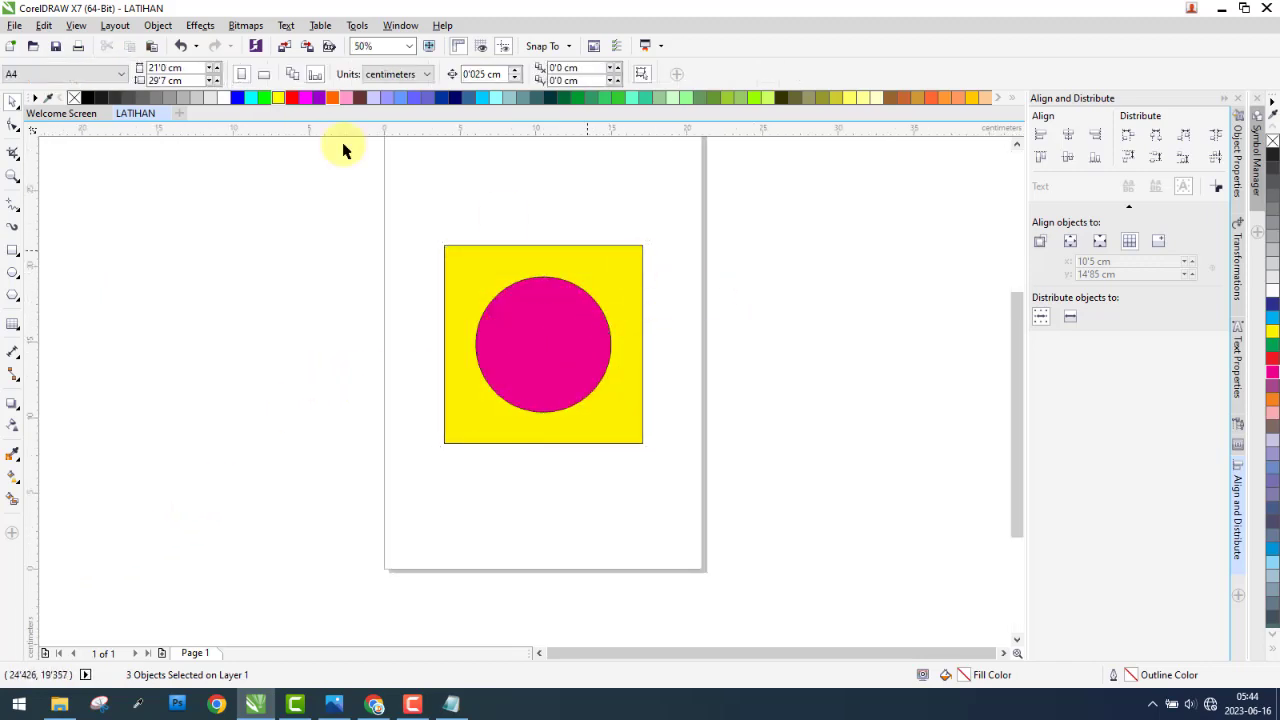
click(158, 25)
mouse_move(240, 206)
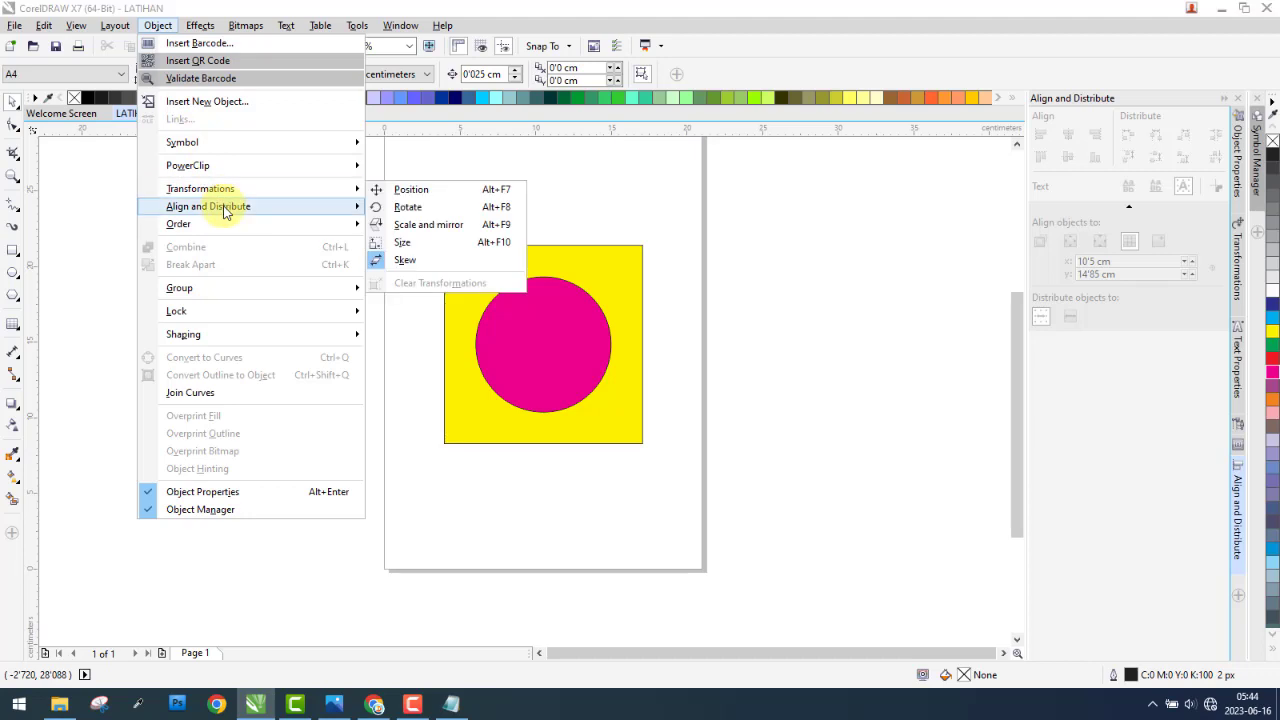
mouse_move(210, 227)
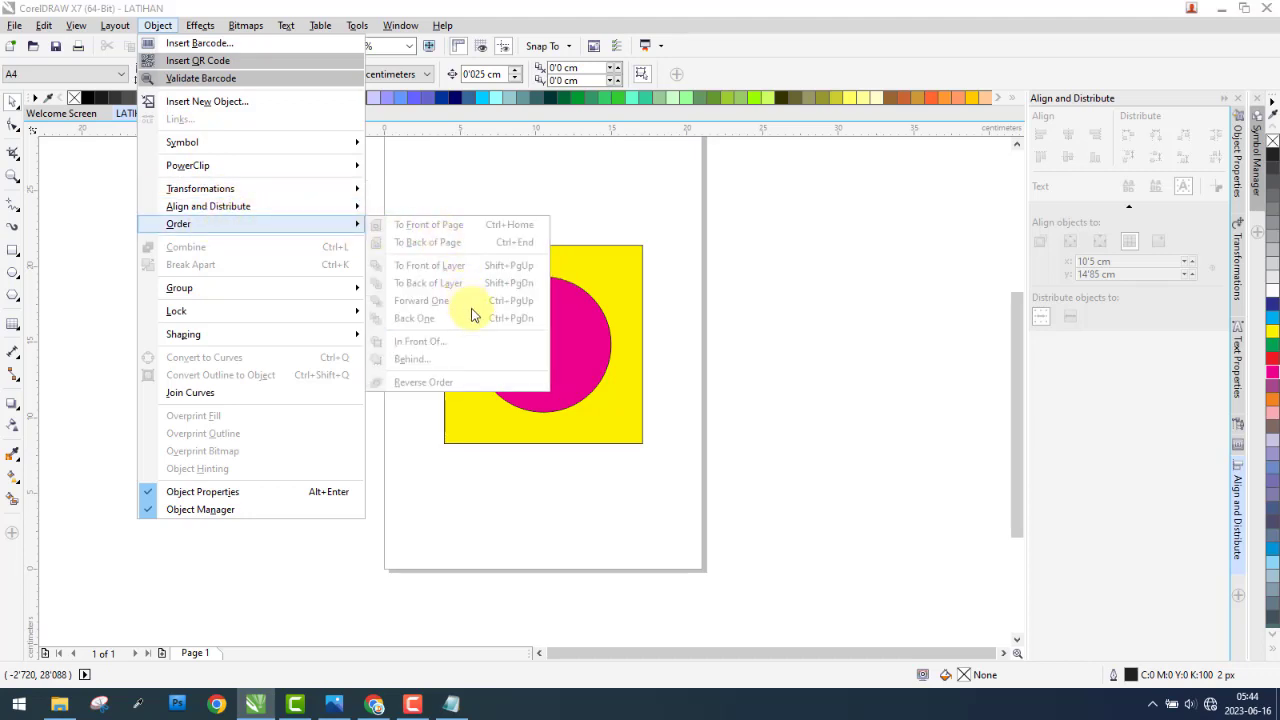
click(836, 334)
- Spread the objects apart, leaving the image to the lower right and the circle overlapping the right edge of the square on the page
mouse_move(557, 331)
mouse_down()
mouse_move(789, 307)
mouse_move(368, 365)
mouse_up()
drag(535, 338, 812, 497)
drag(429, 428, 637, 381)
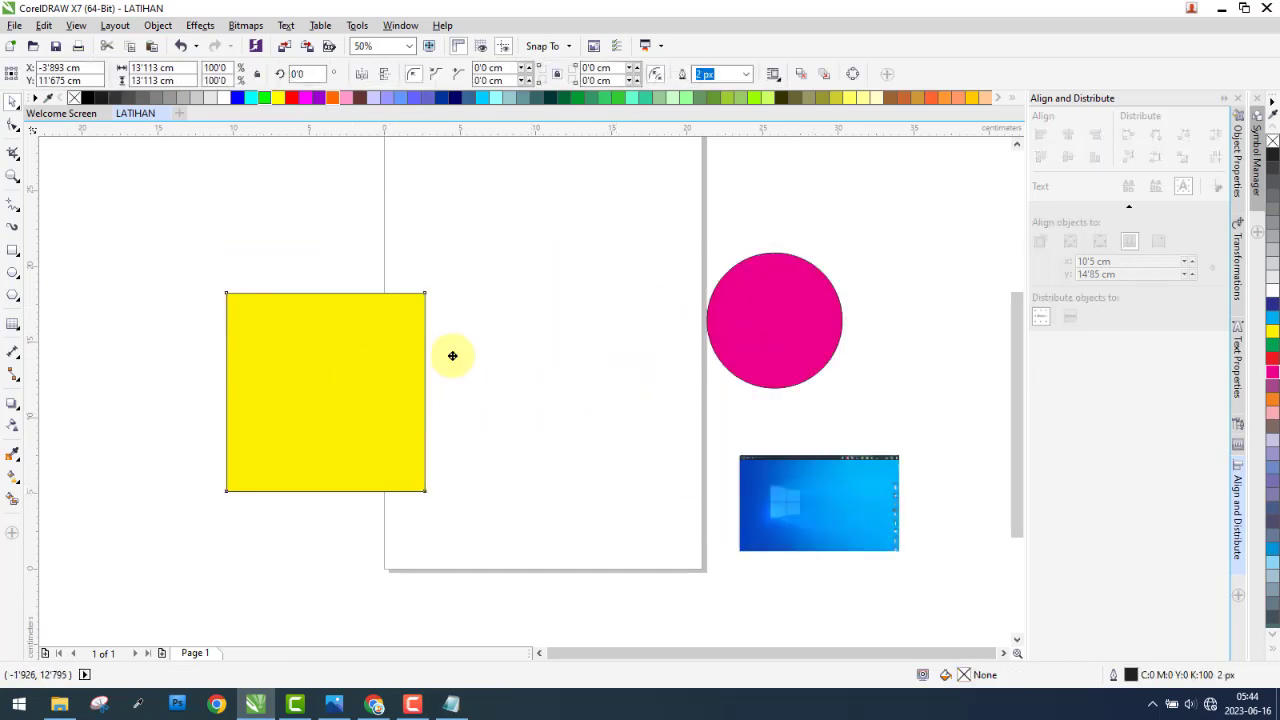
drag(451, 354, 652, 318)
drag(777, 317, 656, 344)
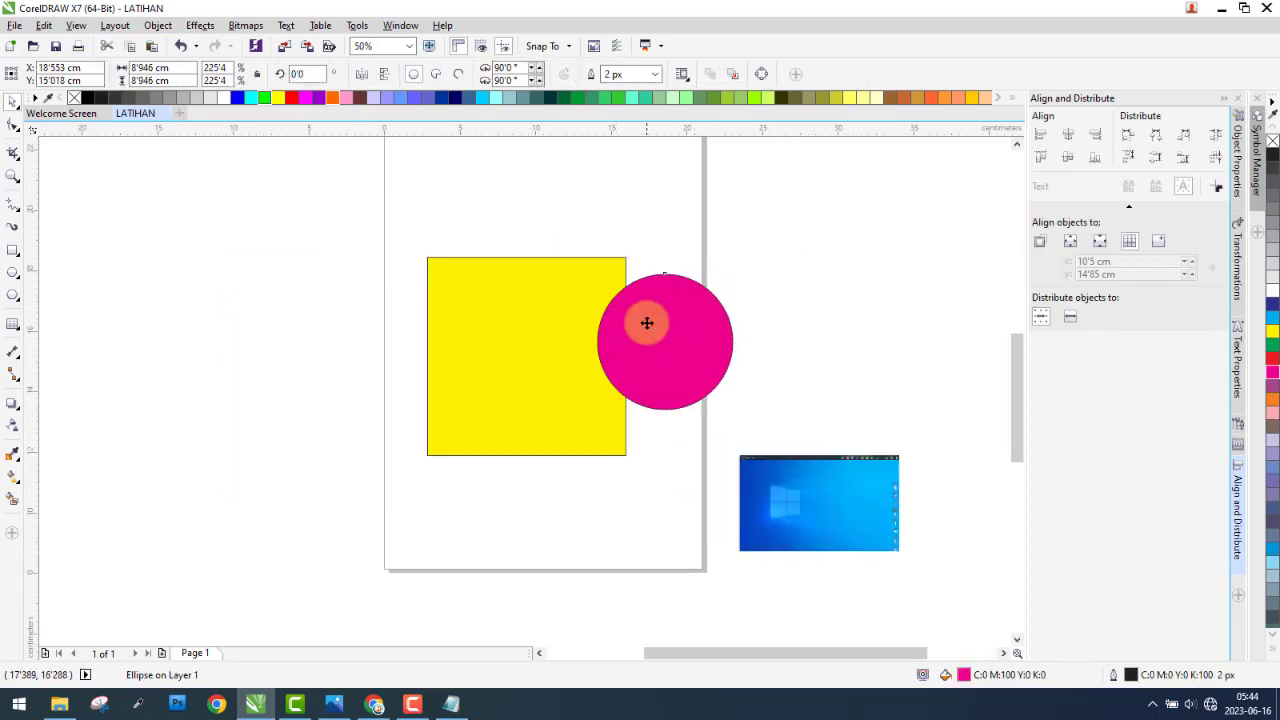
- Send the magenta circle back one level in the stacking order, behind the yellow square
scroll(649, 320, up, 2)
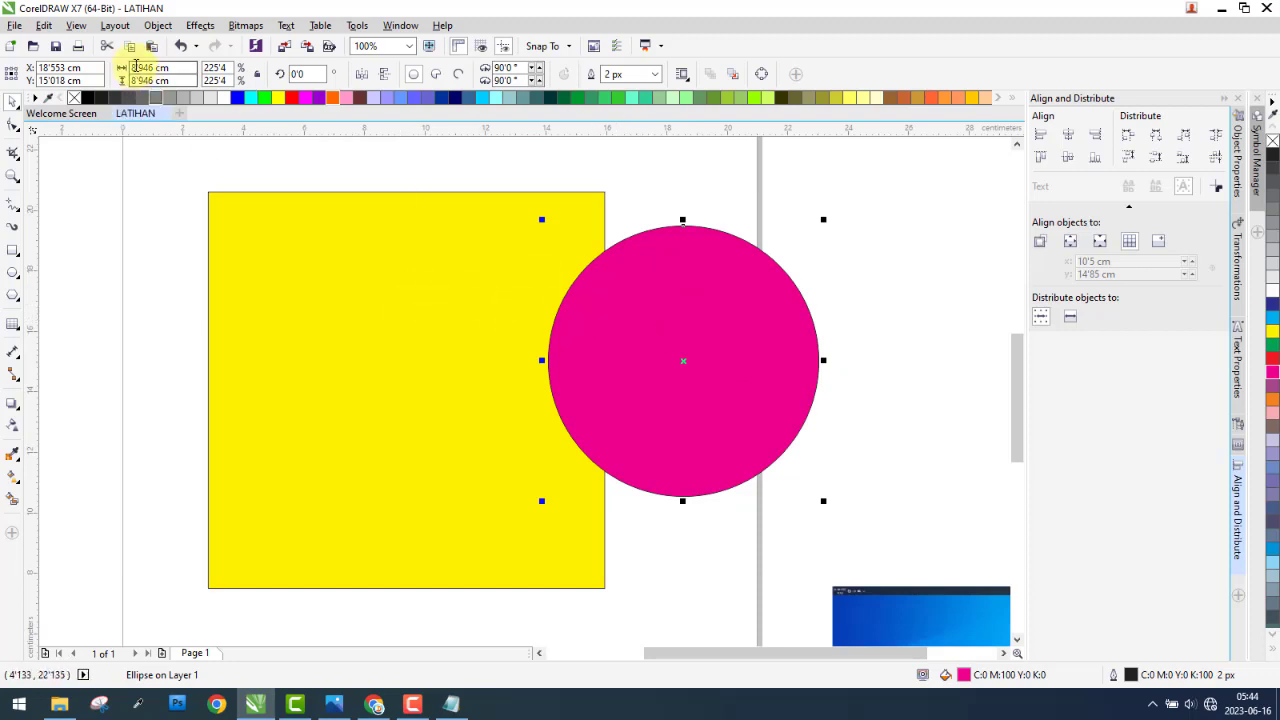
click(157, 27)
mouse_move(243, 223)
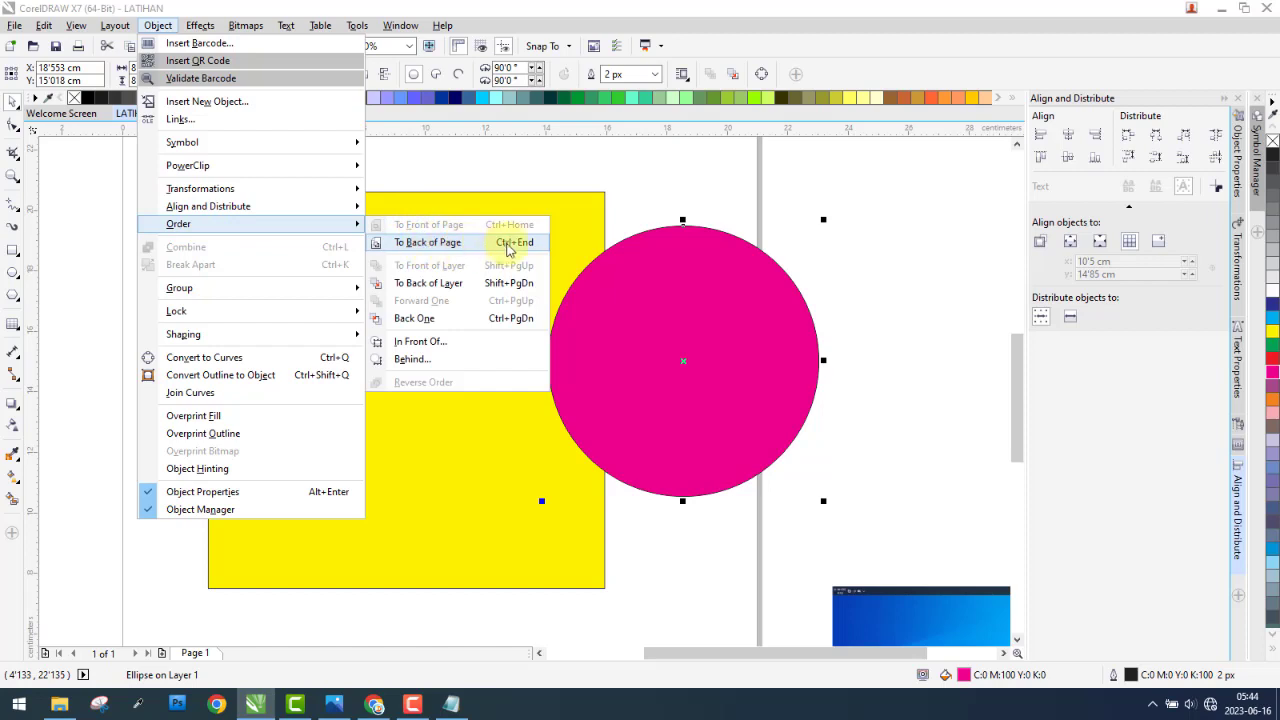
click(489, 323)
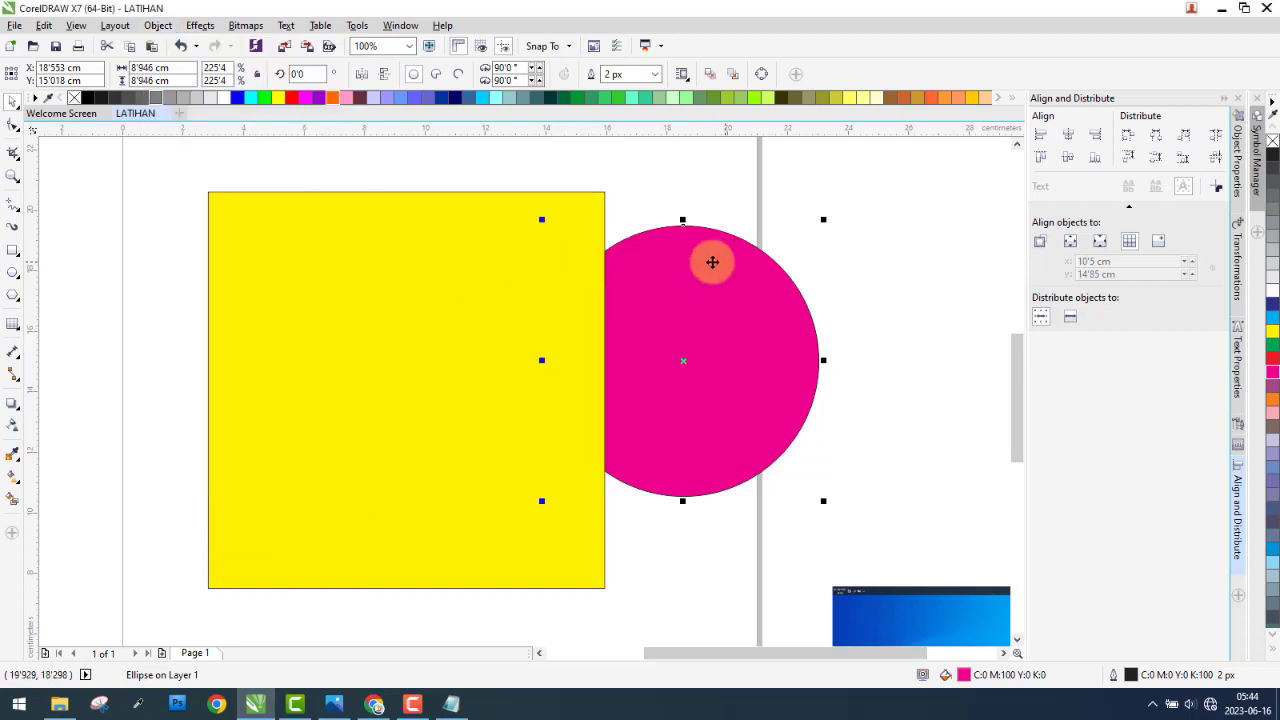
- Place the magenta circle in front of the yellow square using the In Front Of order command
click(706, 193)
click(680, 292)
scroll(679, 292, up, 1)
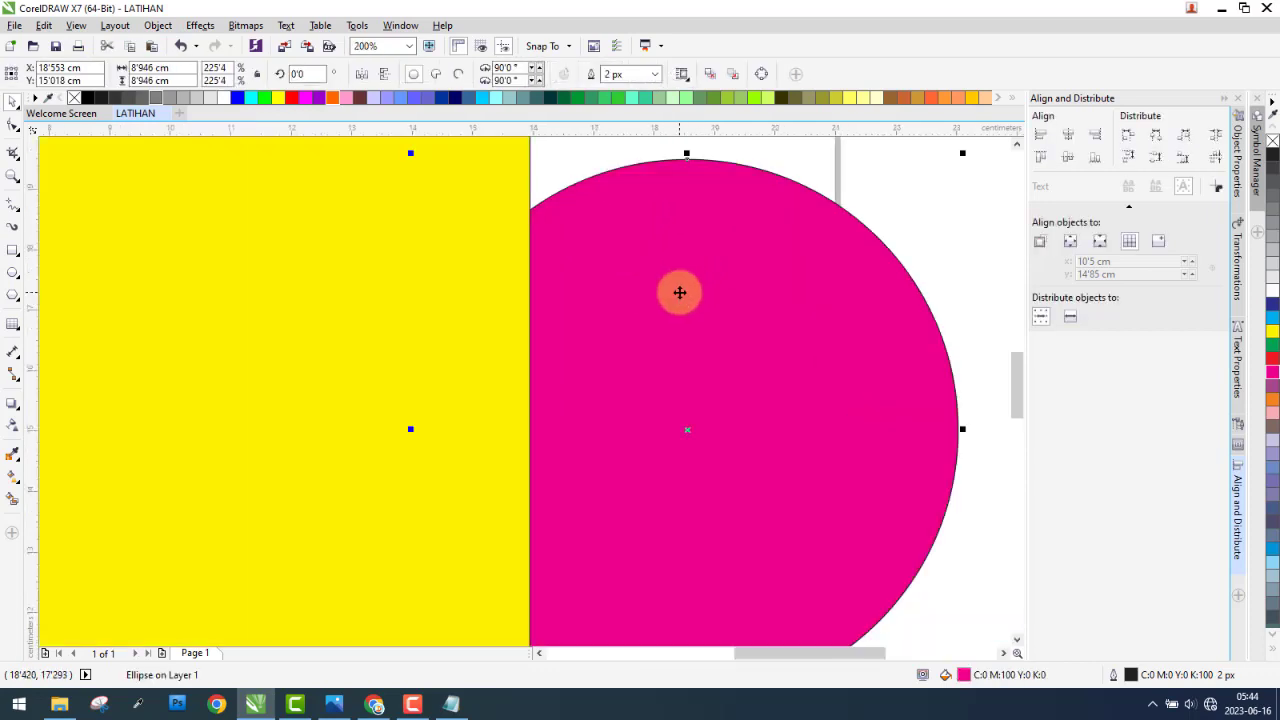
right_click(677, 291)
click(594, 289)
scroll(583, 274, down, 2)
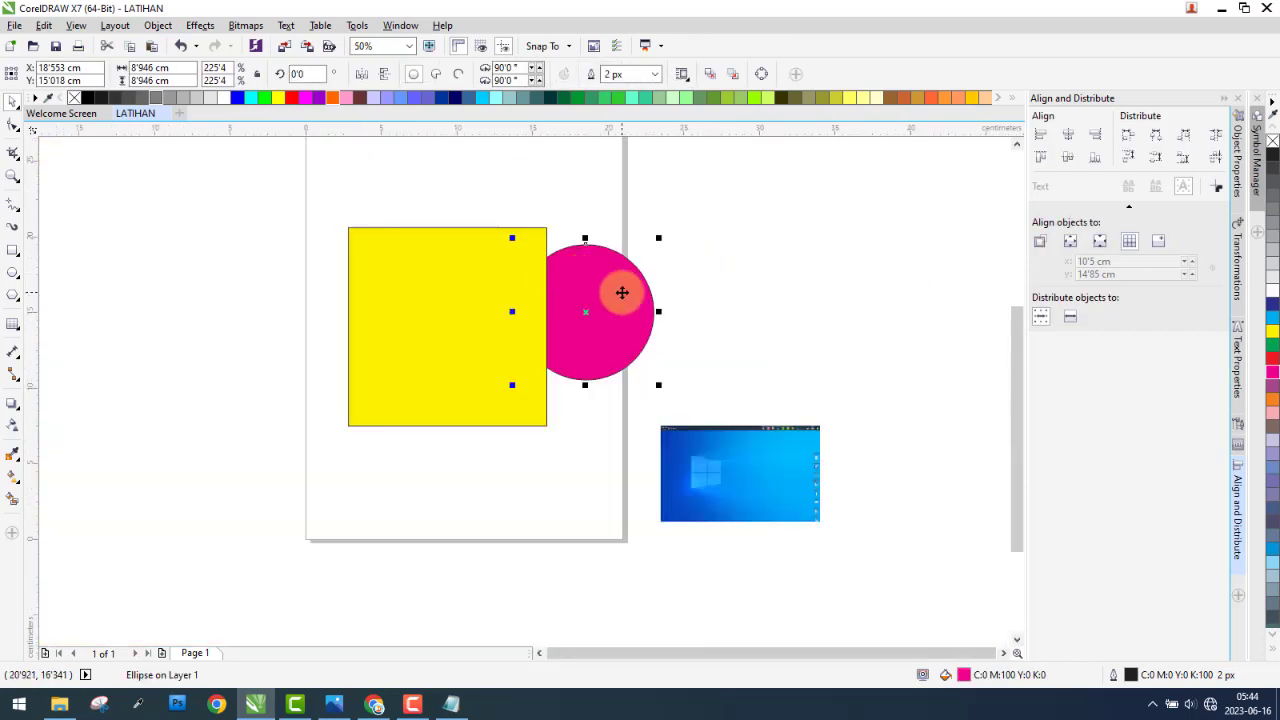
right_click(620, 289)
mouse_move(660, 509)
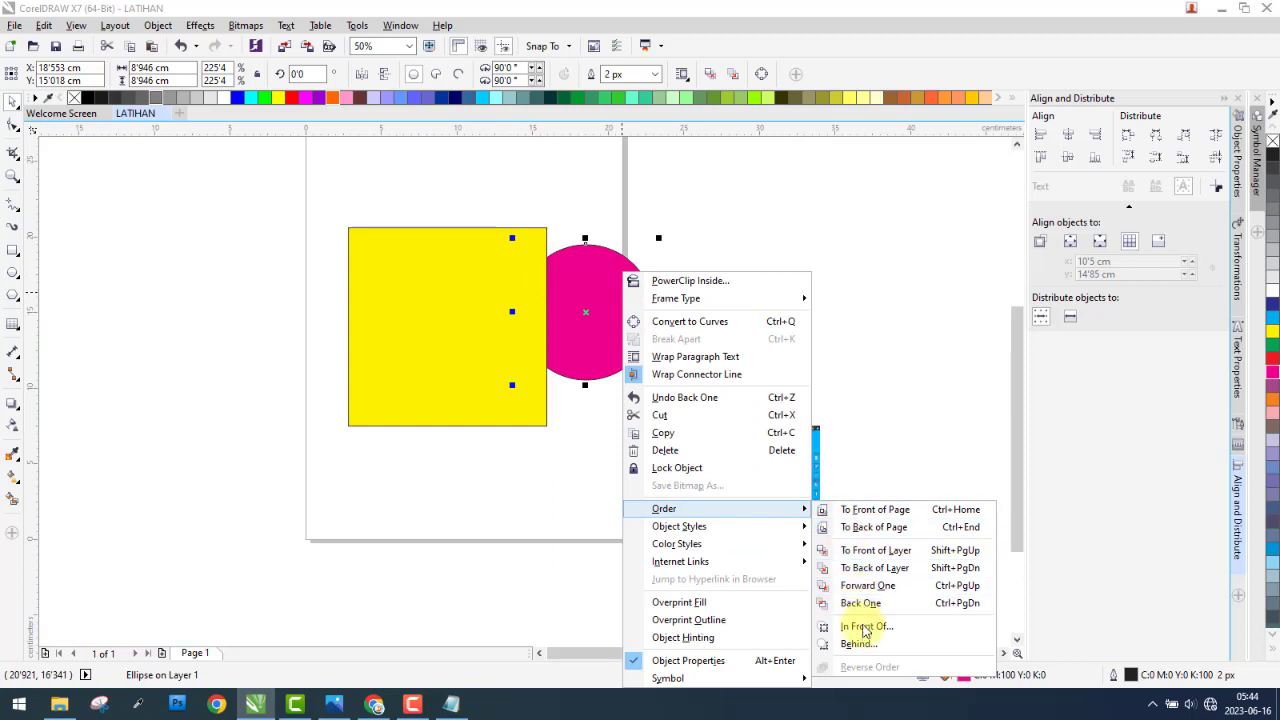
click(858, 643)
click(423, 319)
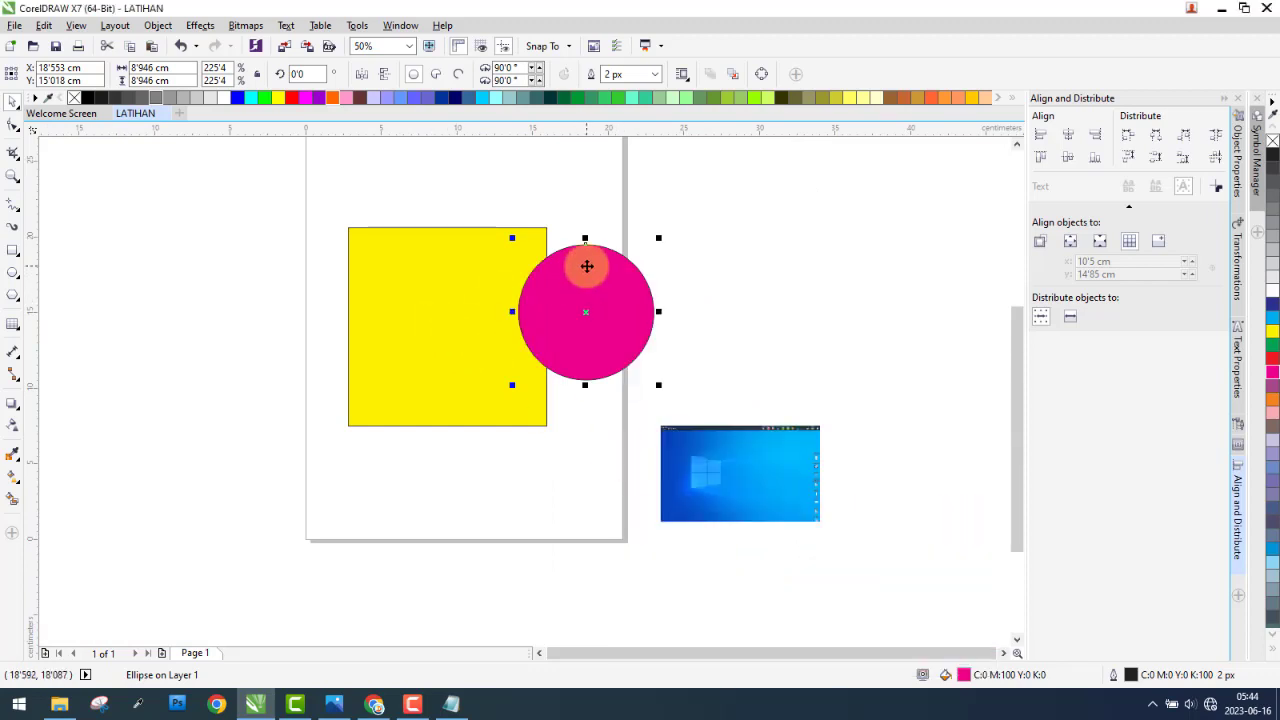
- Send the magenta circle back one level and bring it forward one level, twice in a row
key(ctrl+Page_Down)
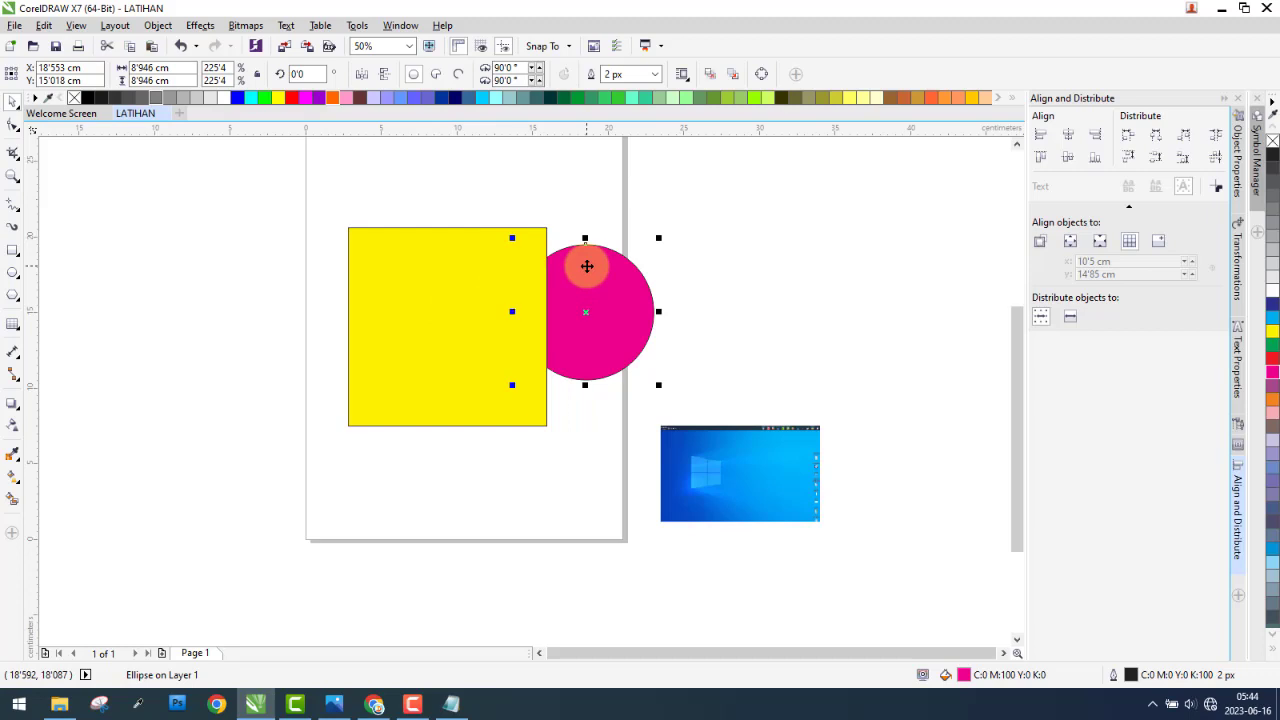
key(ctrl+Page_Up)
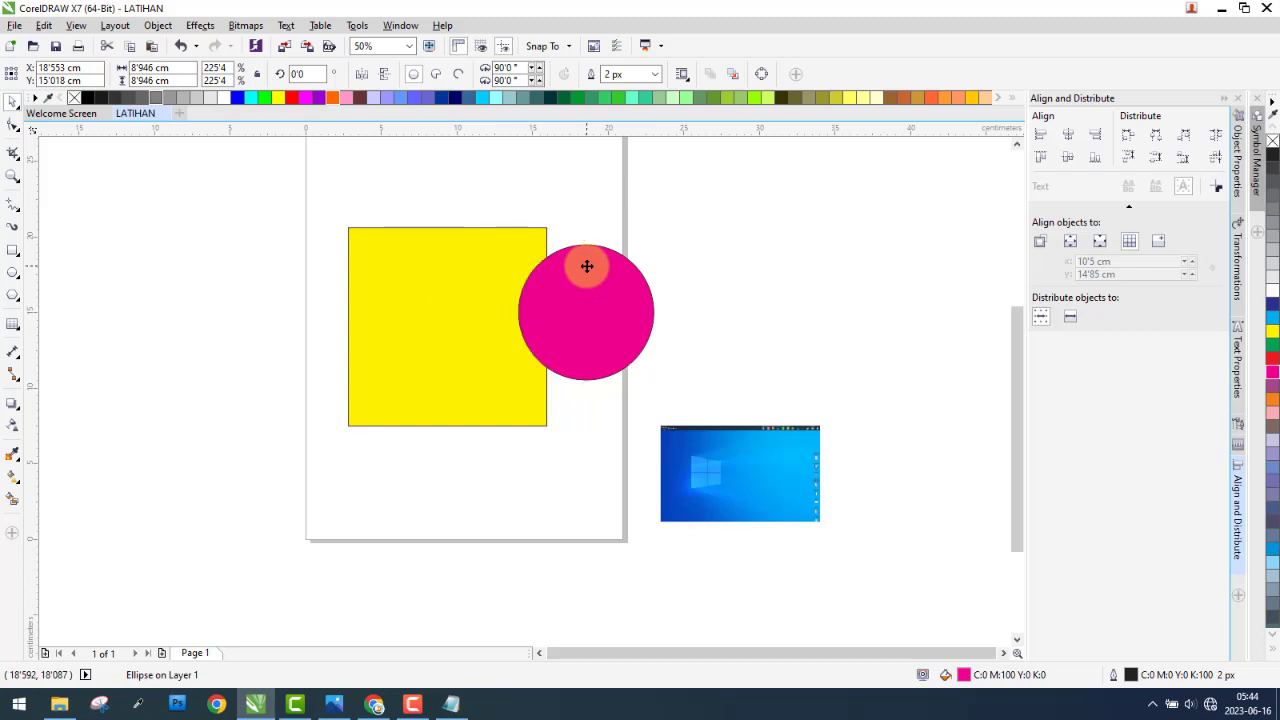
key(ctrl+Page_Down)
key(ctrl+Page_Up)
- Move the image under the circle, overlapping the square's lower right corner, and try Forward One and Back One on it
drag(722, 465, 583, 406)
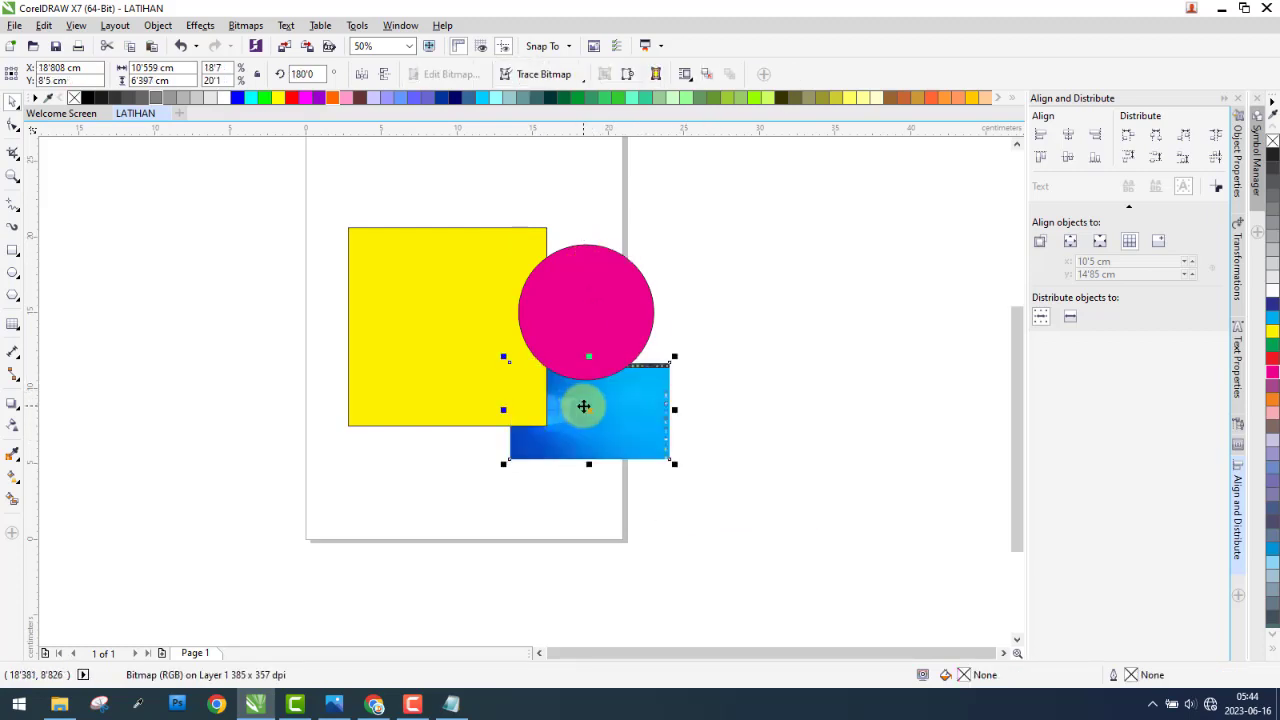
key(ctrl+Page_Up)
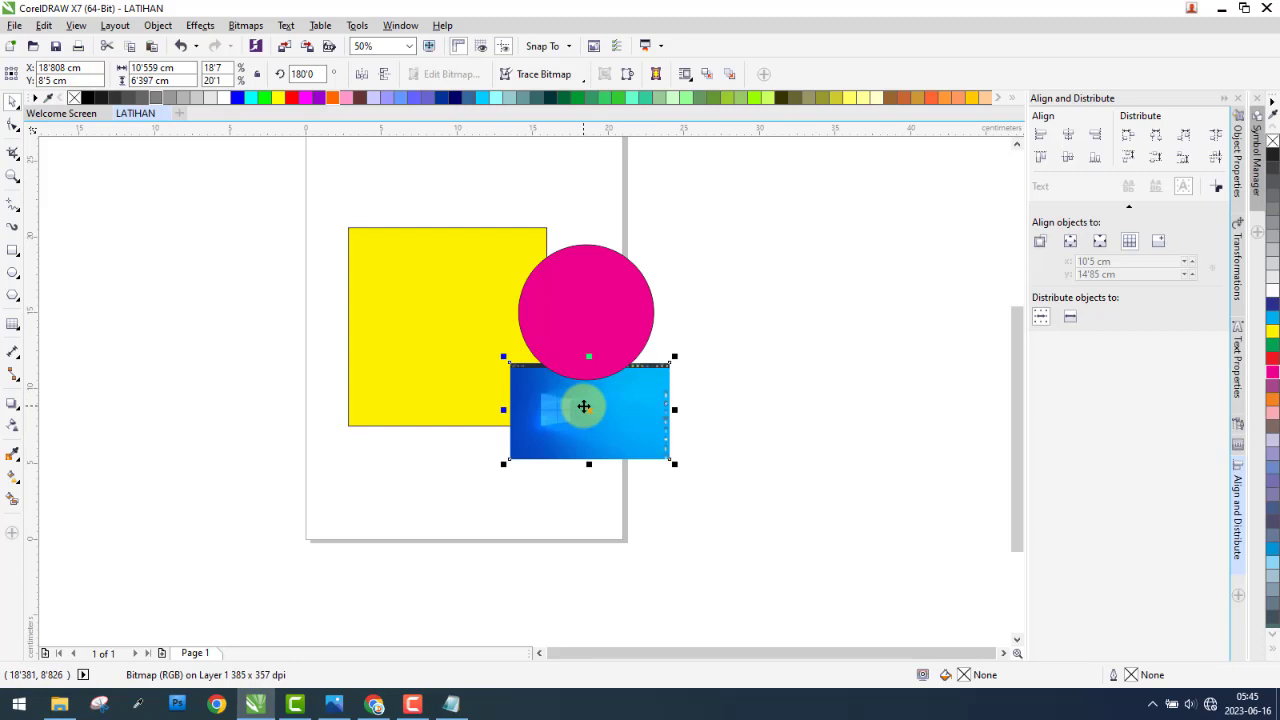
key(ctrl+Page_Down)
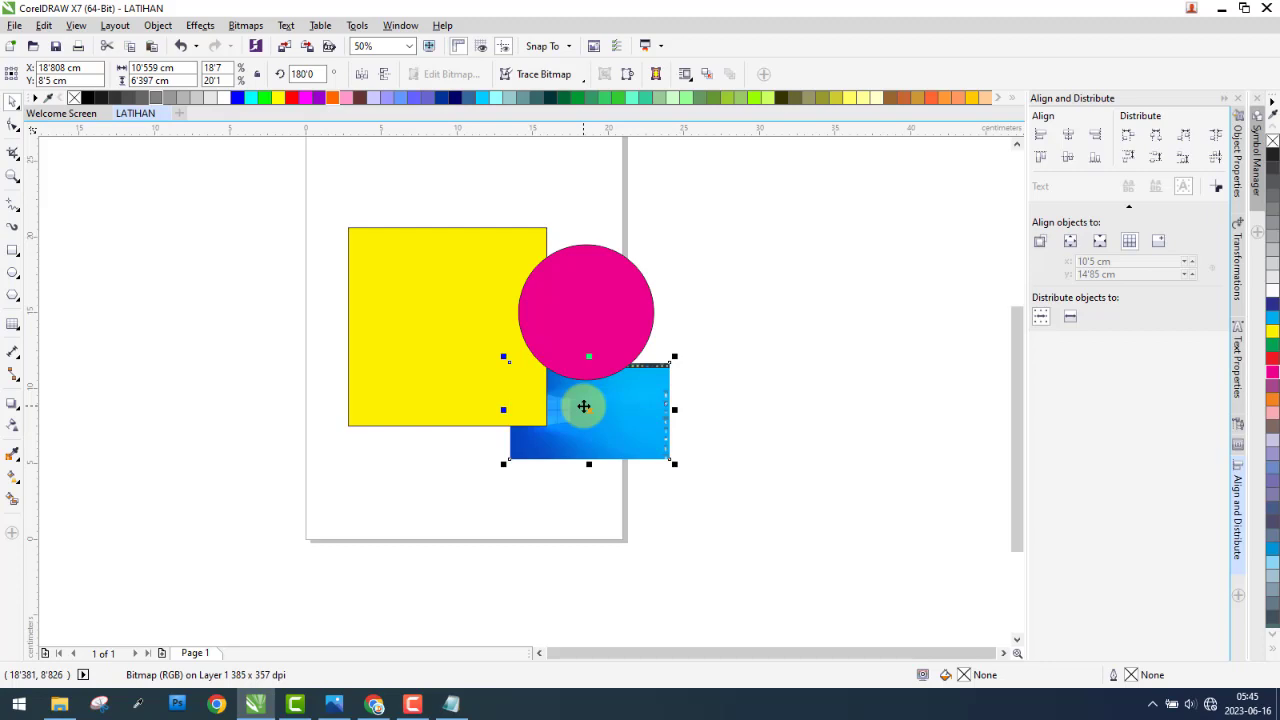
- Bring the image to the front of the page and send it to the back of the page
key(ctrl+Home)
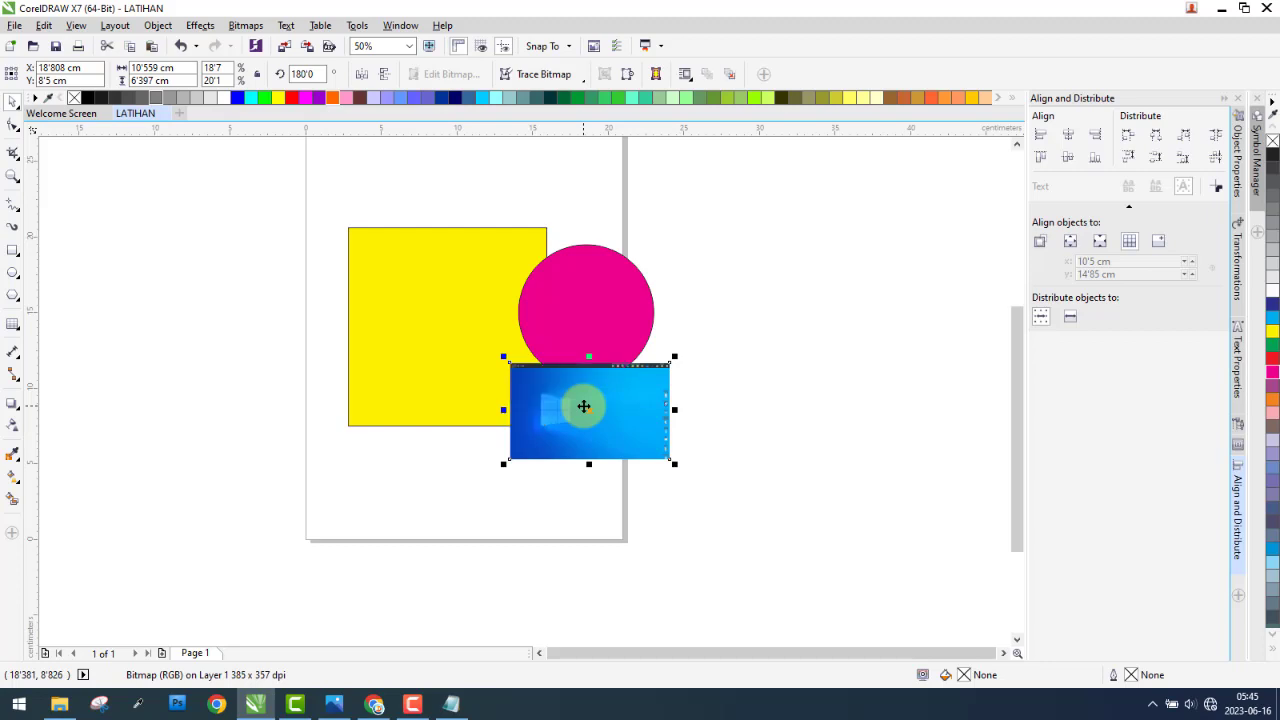
key(ctrl+End)
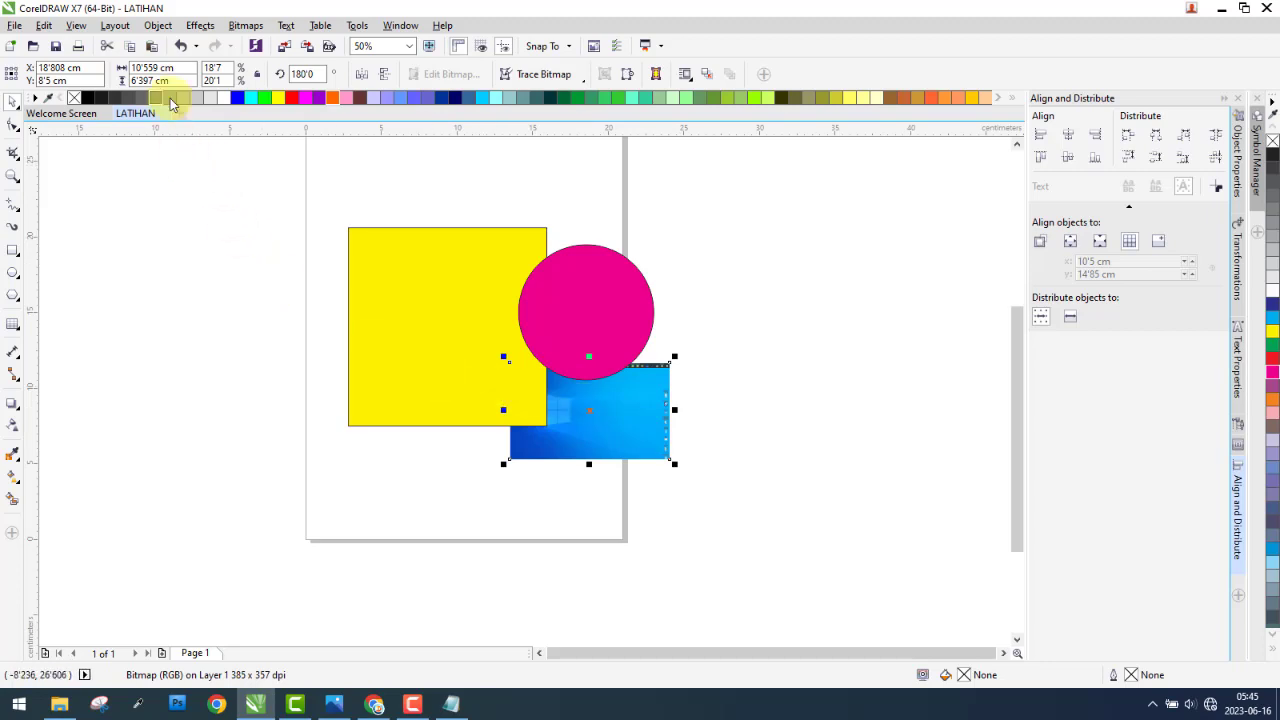
click(158, 26)
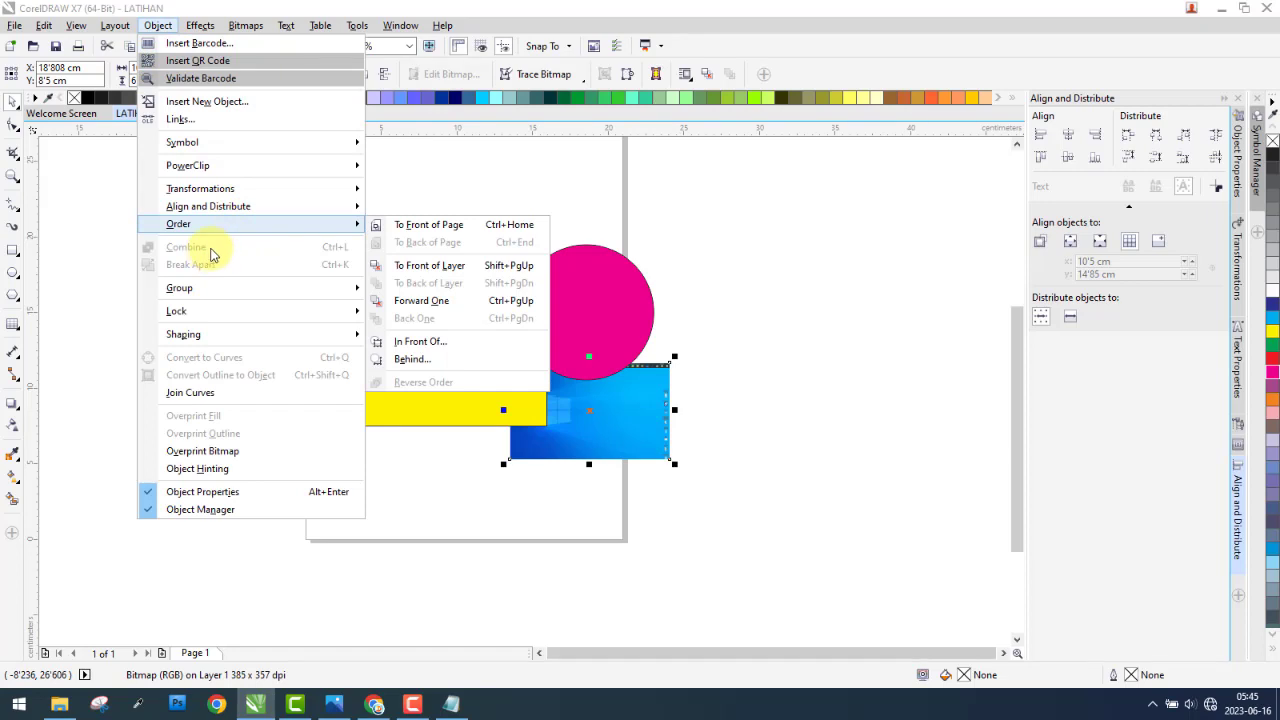
click(68, 245)
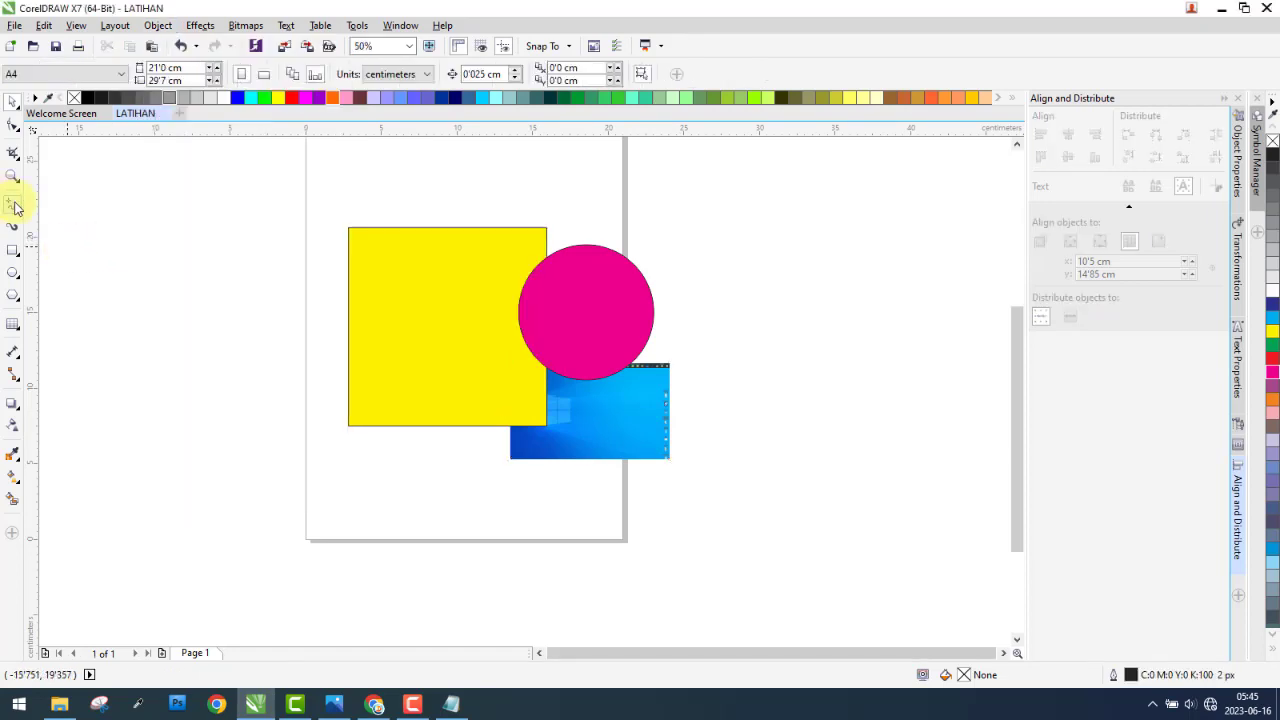
- Draw a diagonal two-point line about 13 cm long in the empty area left of the page
click(16, 208)
click(65, 221)
drag(107, 222, 253, 366)
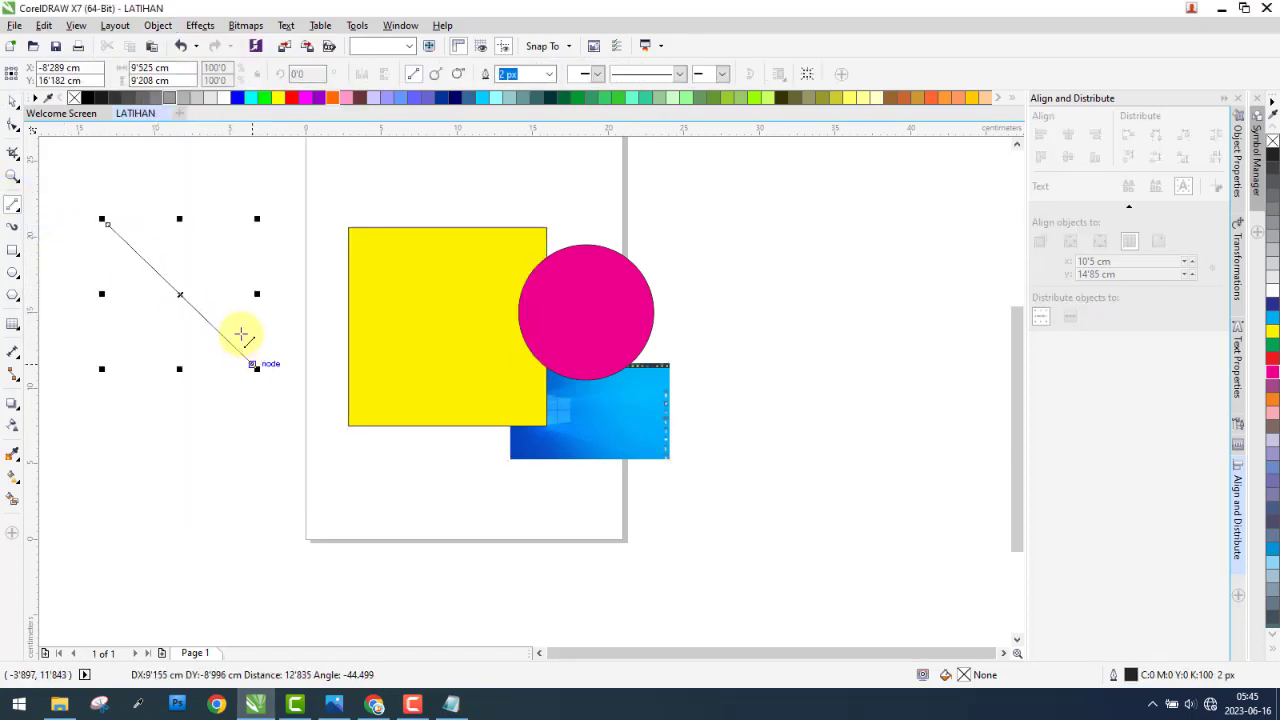
- Draw a 3-point curve about 5.6 cm wide and 5.7 cm high, bulging right and crossing the diagonal line
click(16, 210)
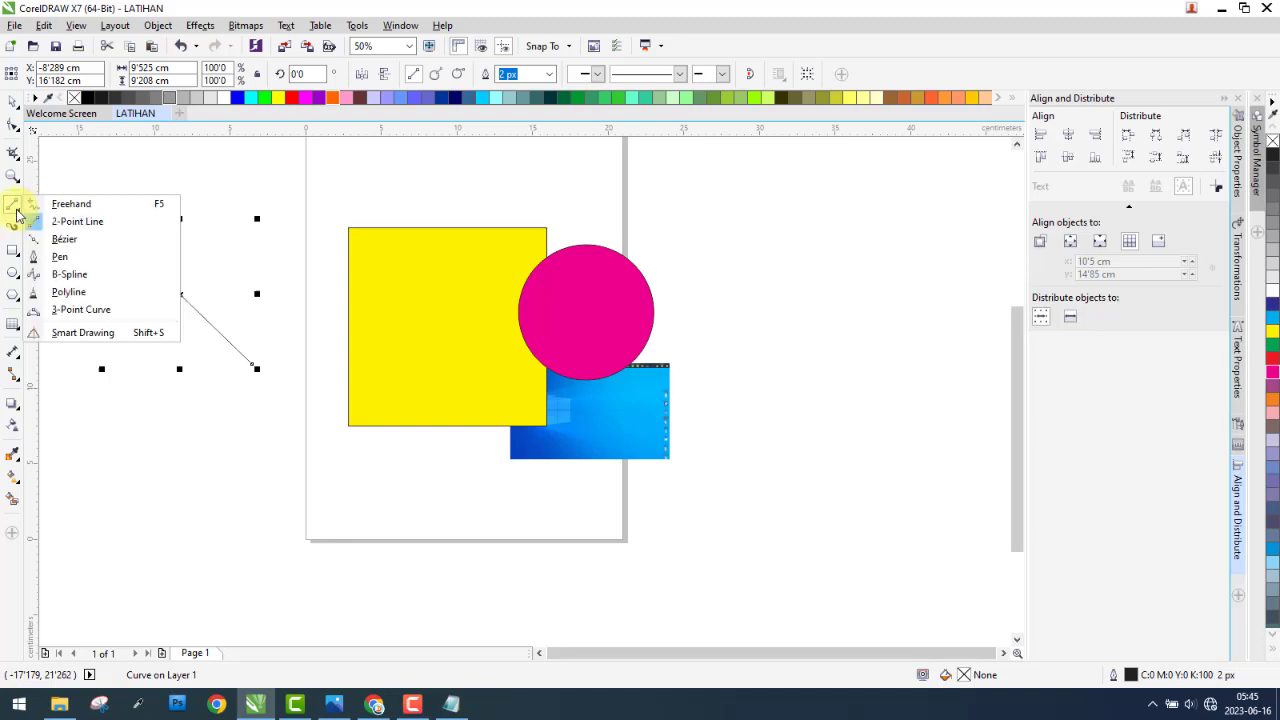
click(62, 311)
drag(145, 200, 143, 286)
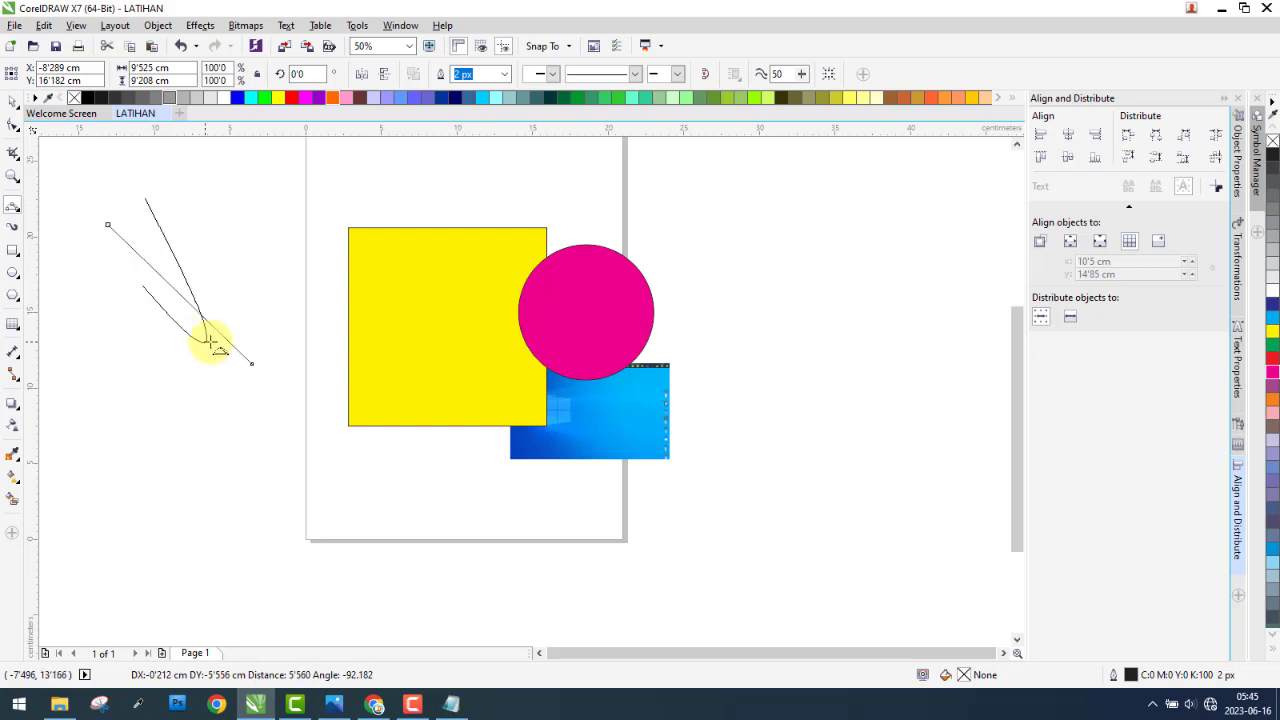
click(226, 262)
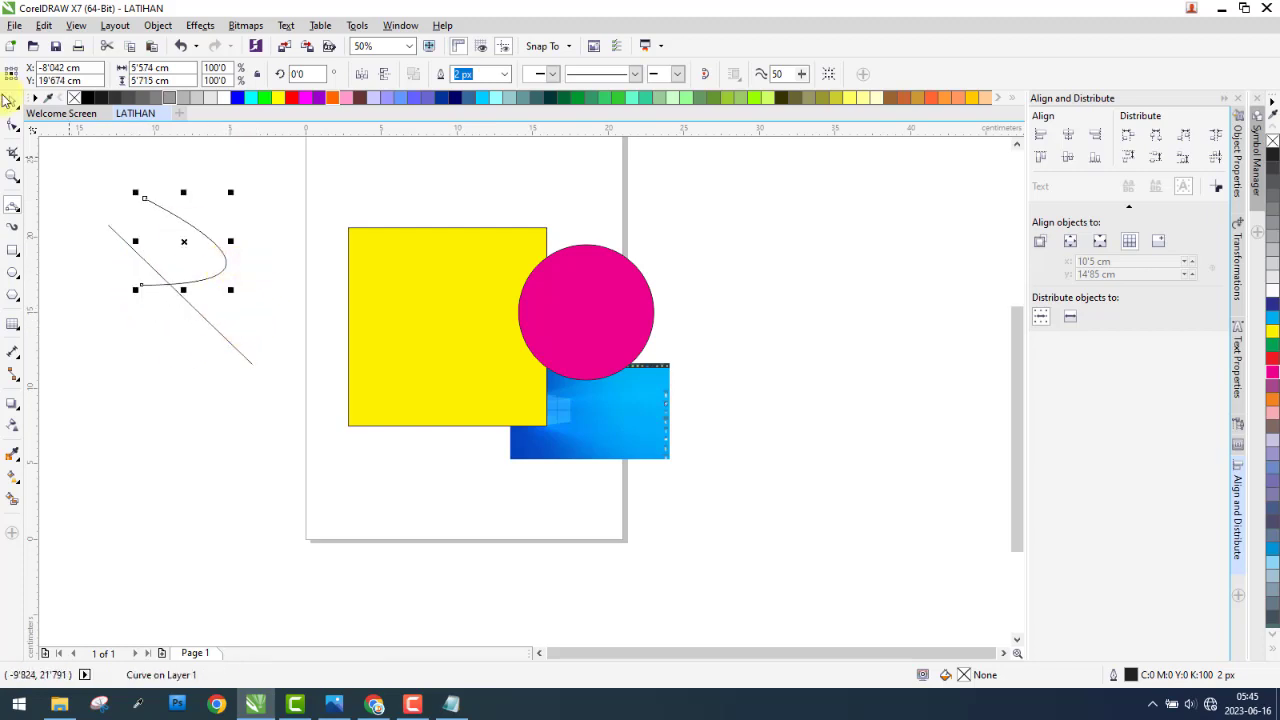
- Combine the curve and the diagonal line into one object and move it slightly up and to the right
click(108, 228)
click(170, 198)
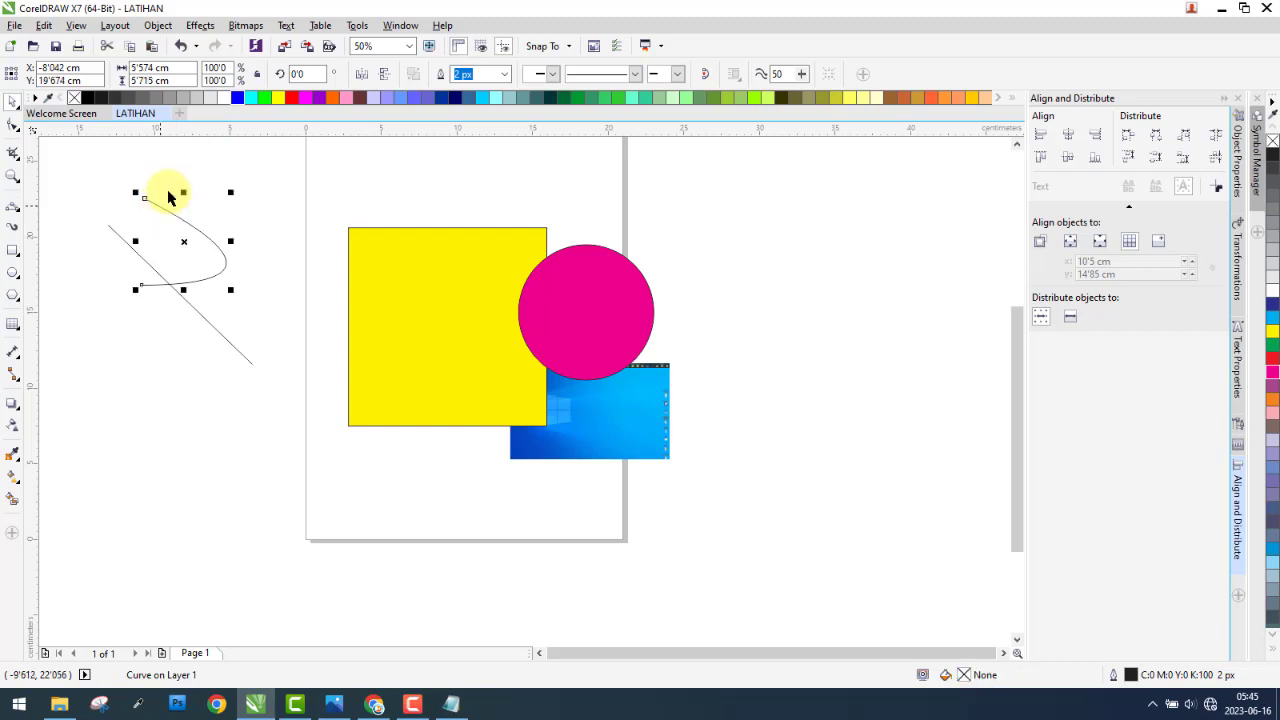
scroll(71, 180, up, 2)
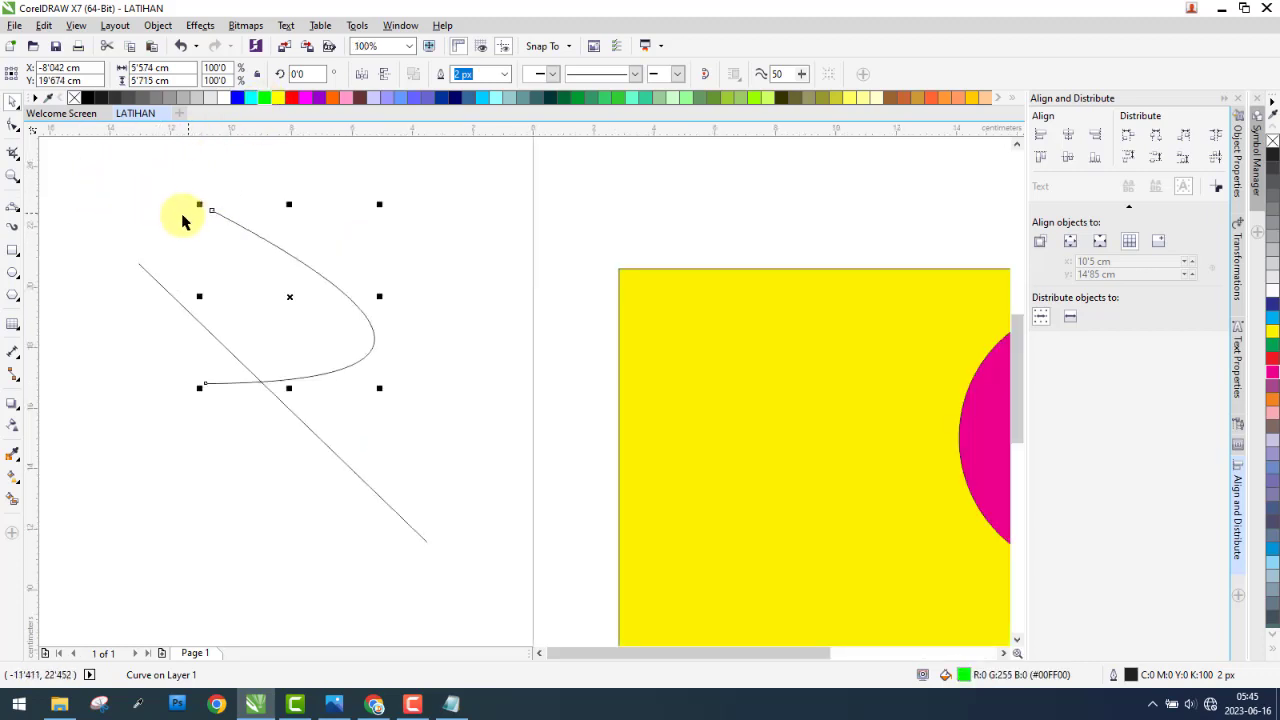
drag(90, 189, 516, 557)
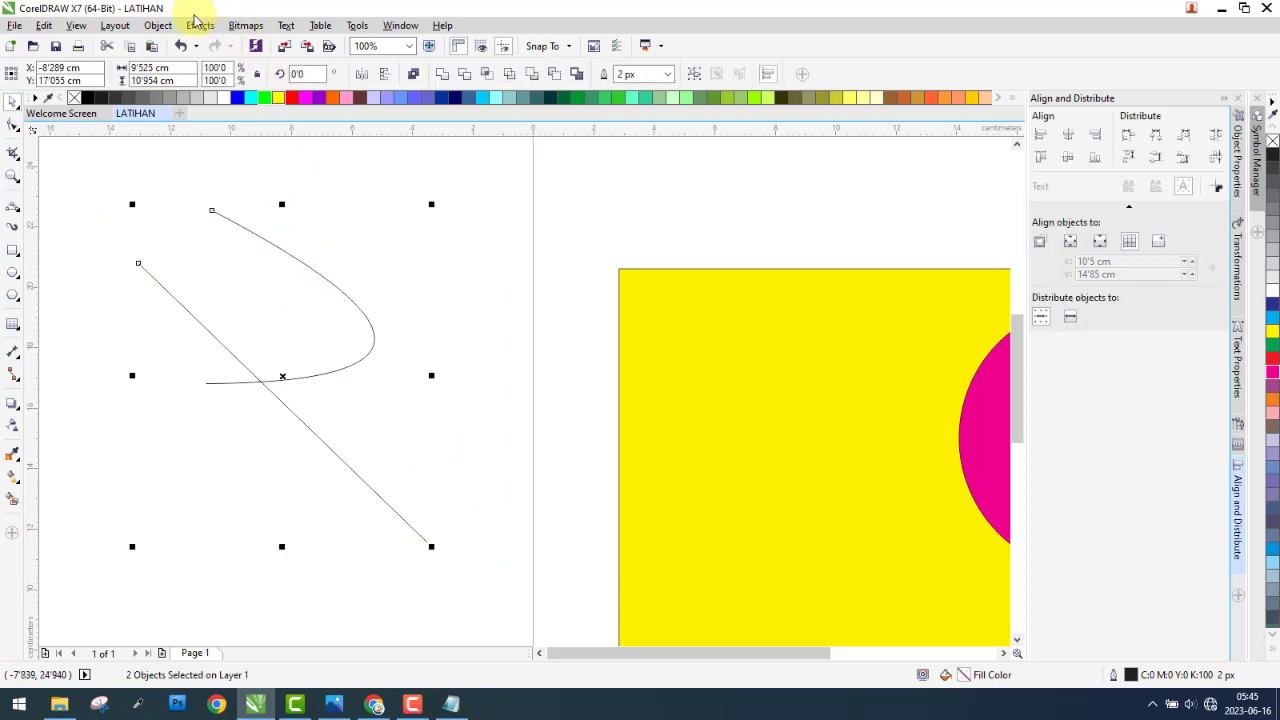
click(163, 26)
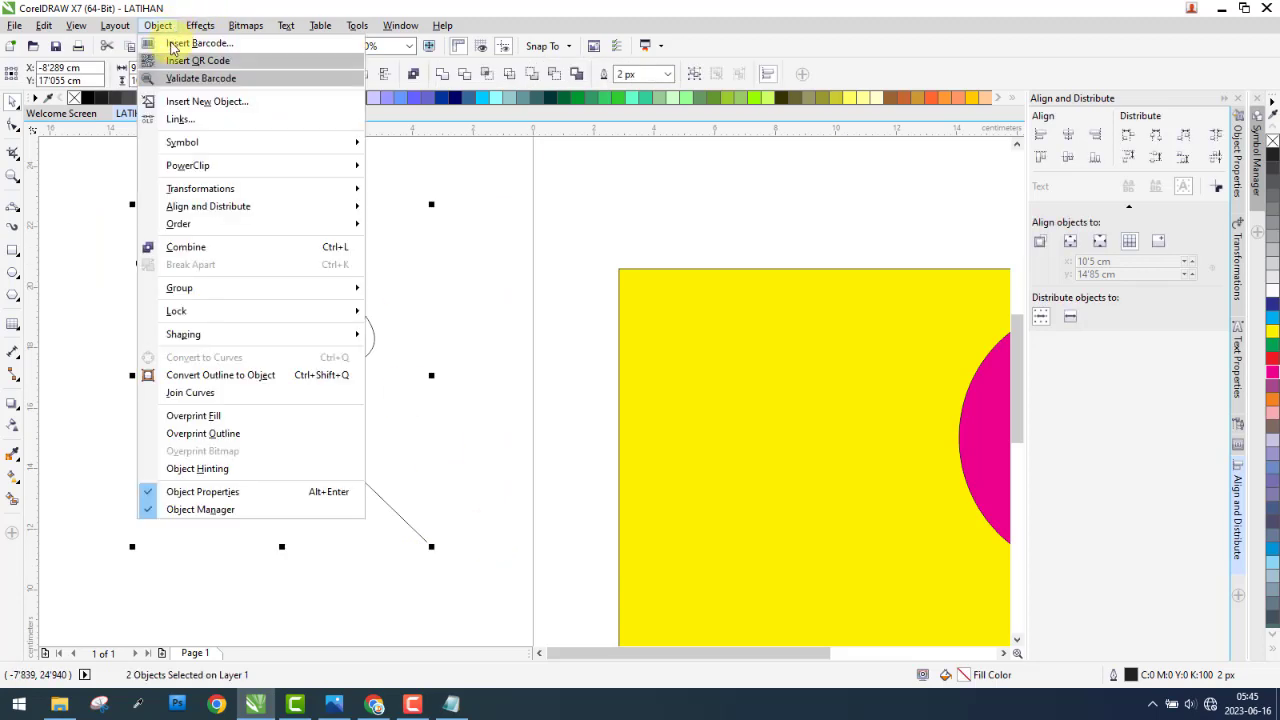
click(210, 246)
click(443, 277)
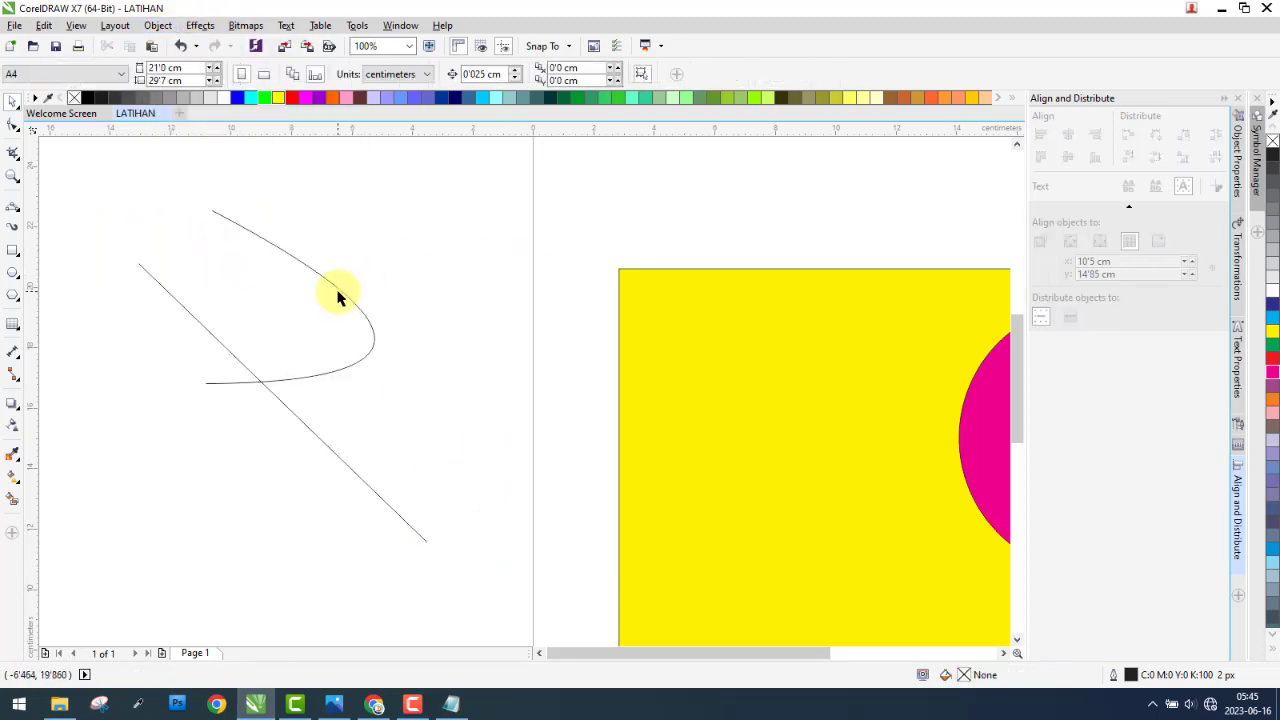
drag(341, 293, 380, 276)
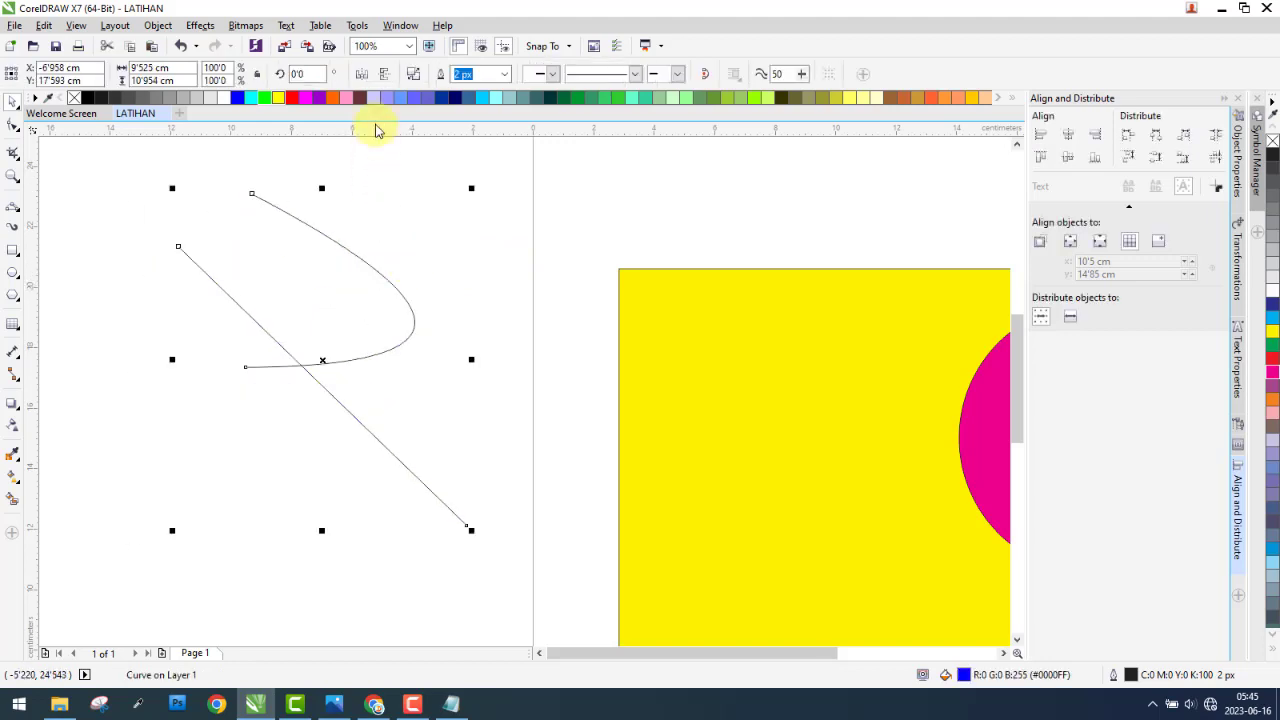
- Reshape the combined object by moving the curve's lower end node and joining its upper end node to the line's upper end
scroll(210, 182, up, 1)
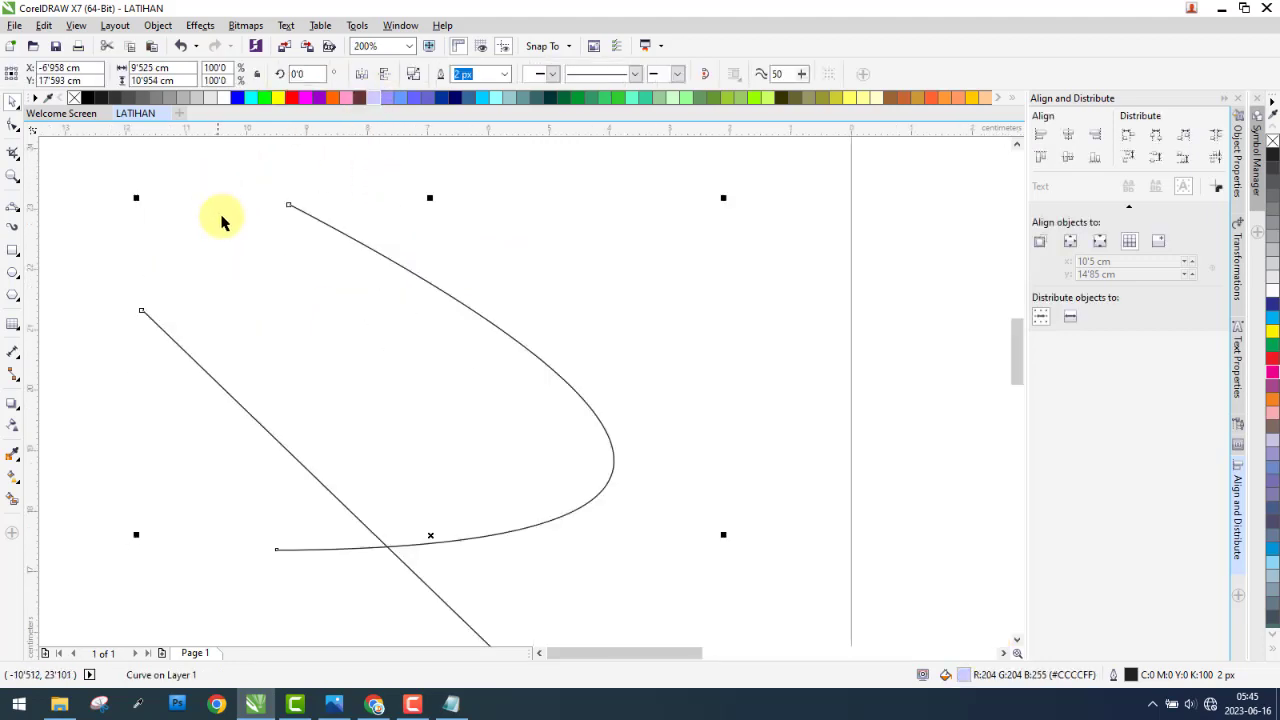
click(8, 128)
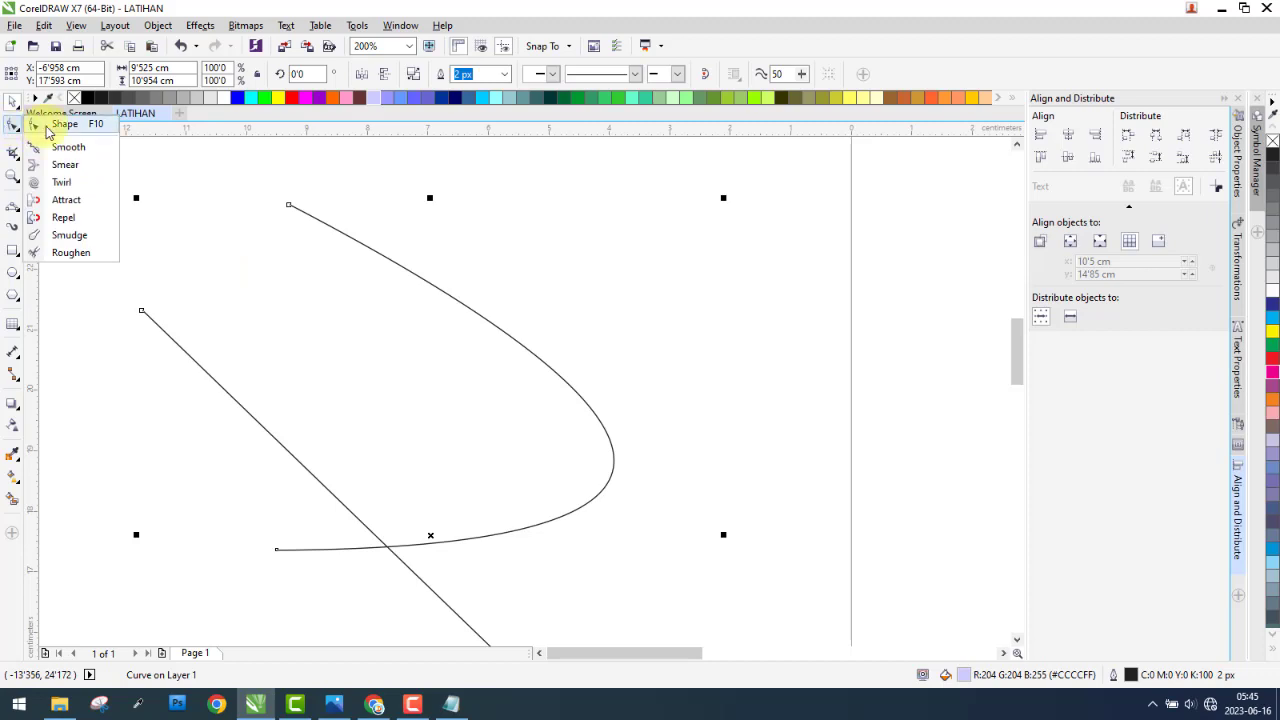
click(66, 124)
drag(279, 550, 444, 361)
drag(288, 206, 143, 310)
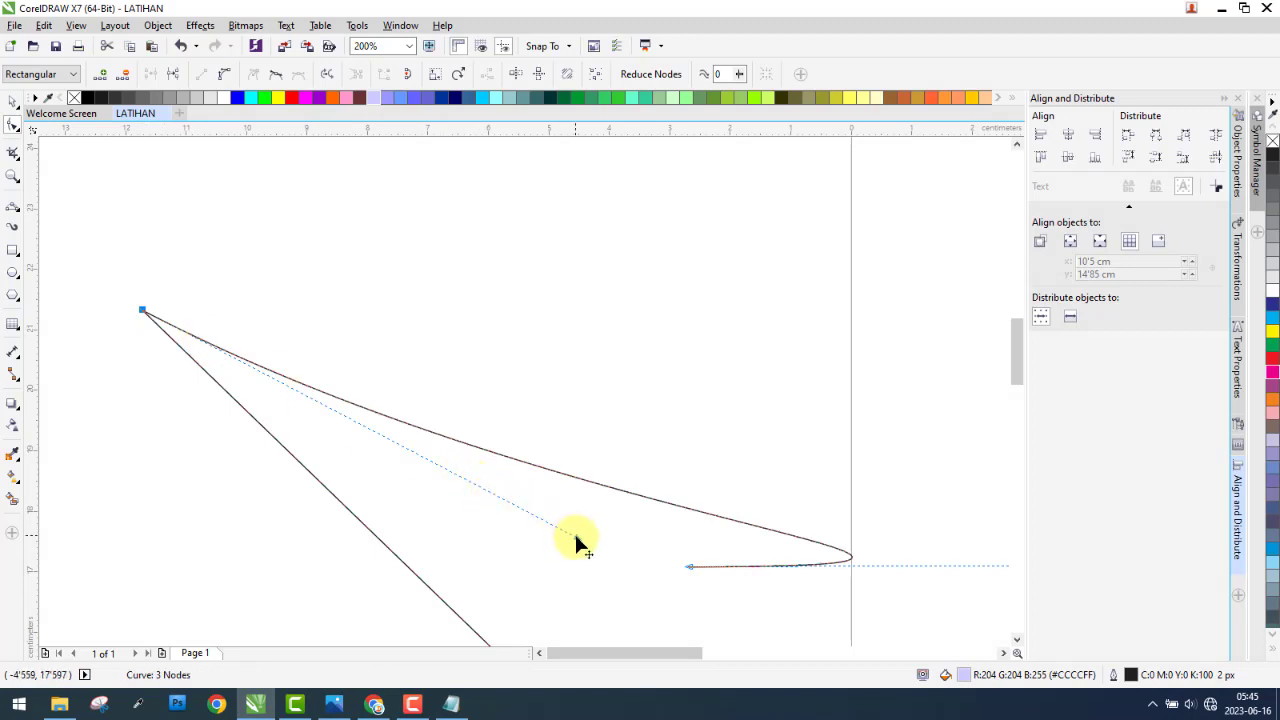
- Raise the upper node's handle to round the curve, and join the remaining end nodes to close the shape
drag(577, 537, 583, 329)
scroll(486, 380, down, 3)
scroll(480, 325, up, 2)
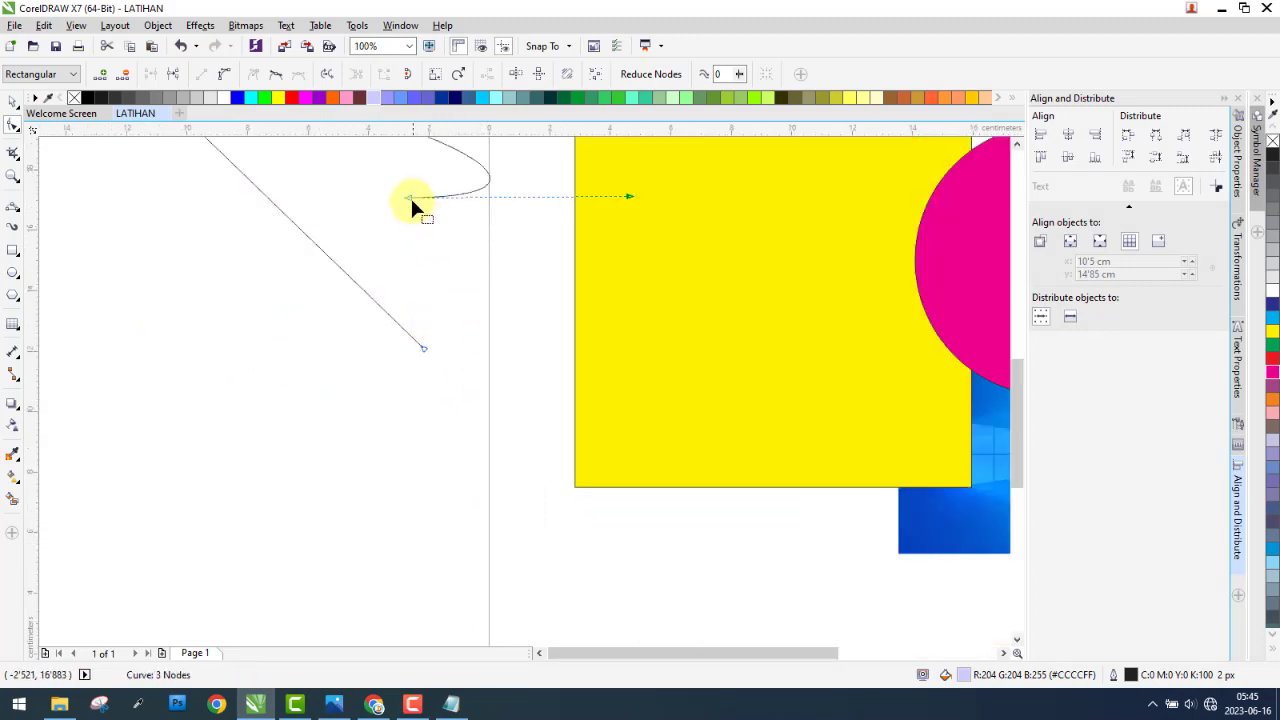
drag(431, 299, 425, 347)
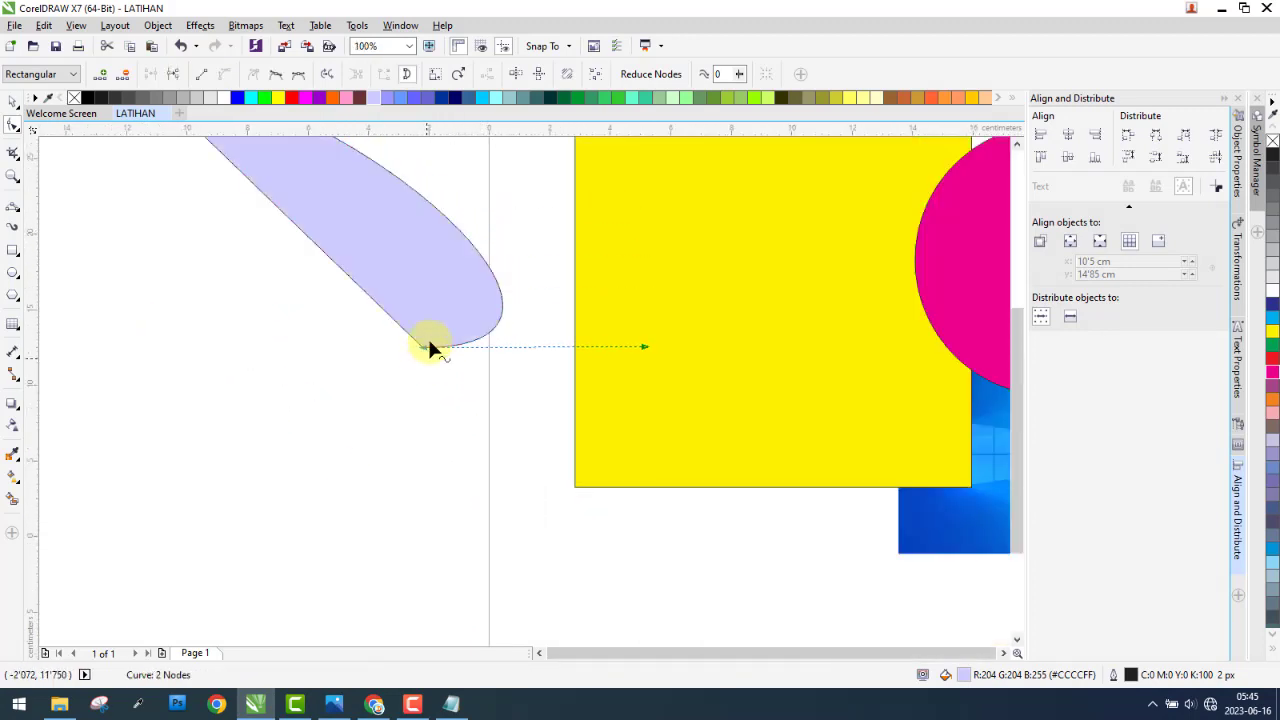
- Fill the closed shape with orange, change the fill to yellow, and deselect the shape
scroll(427, 340, down, 1)
click(328, 98)
click(277, 97)
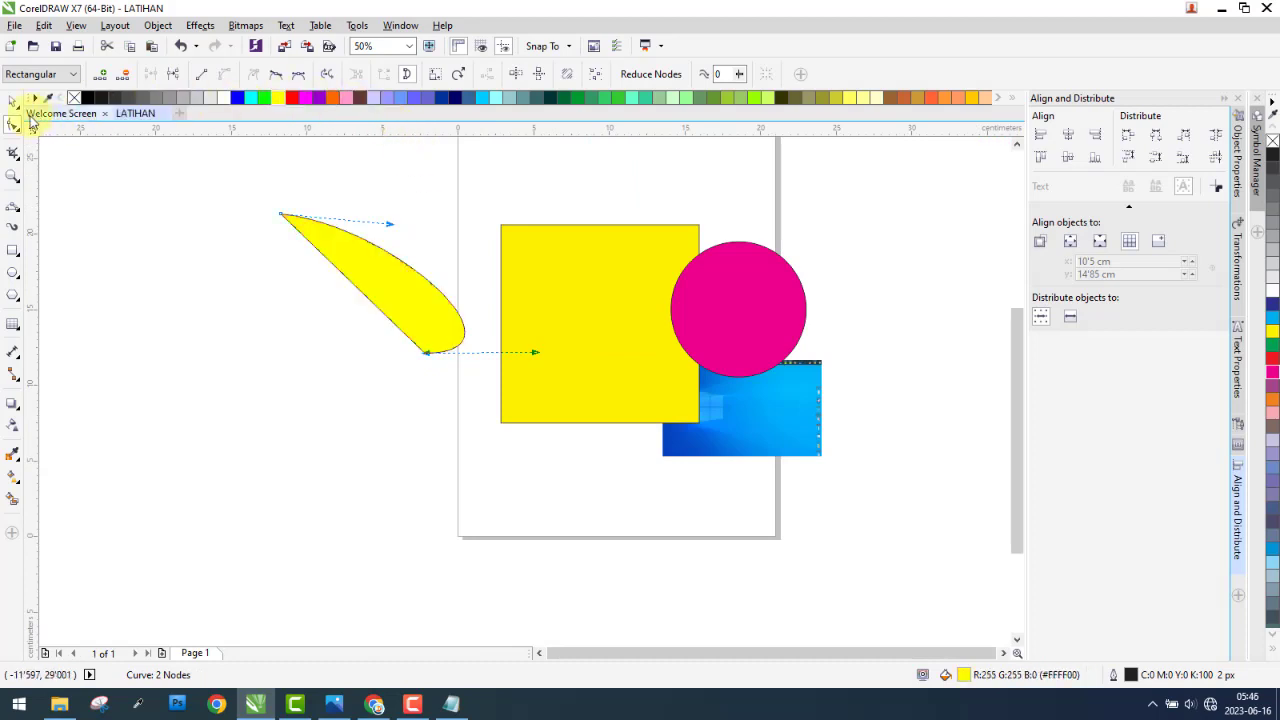
click(13, 104)
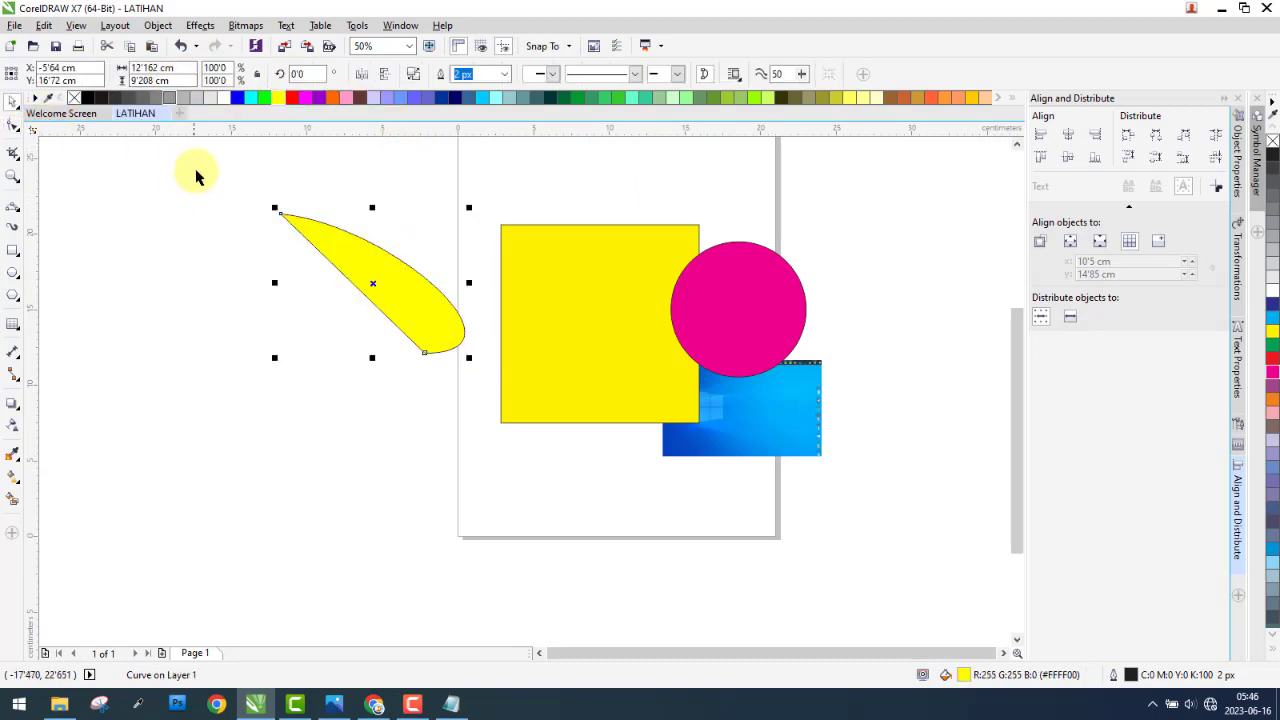
click(137, 229)
click(155, 26)
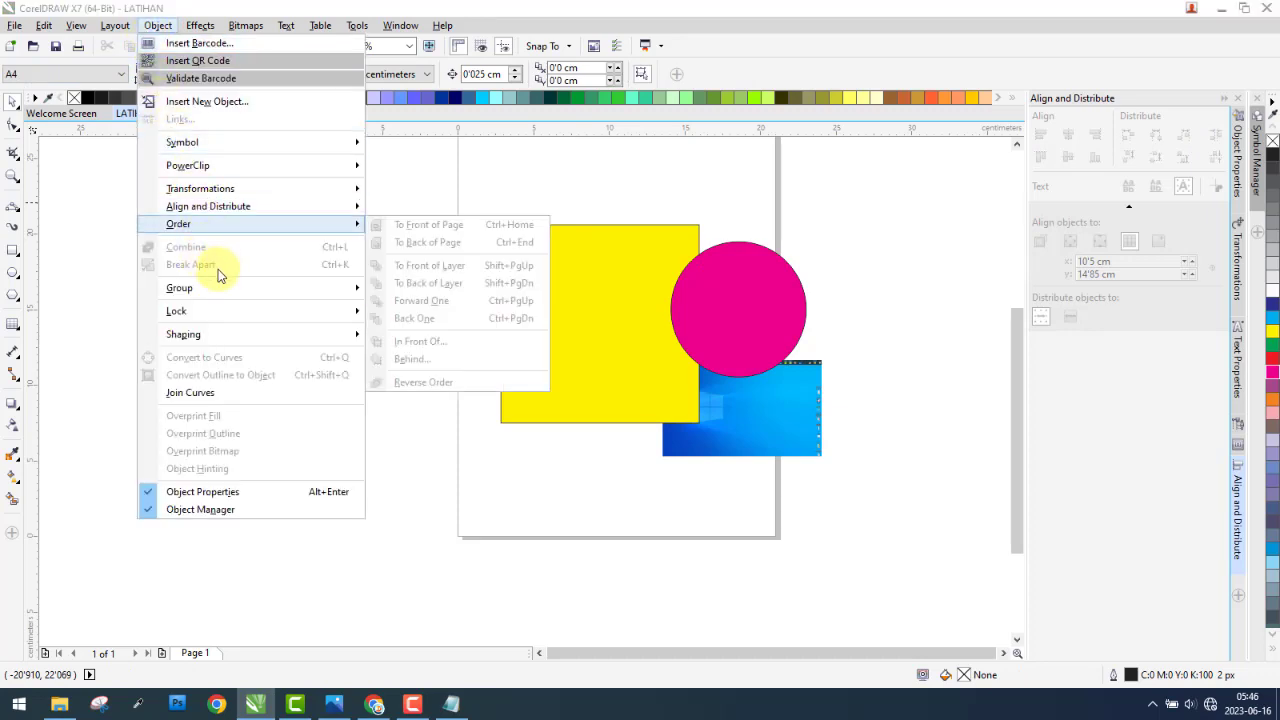
click(89, 249)
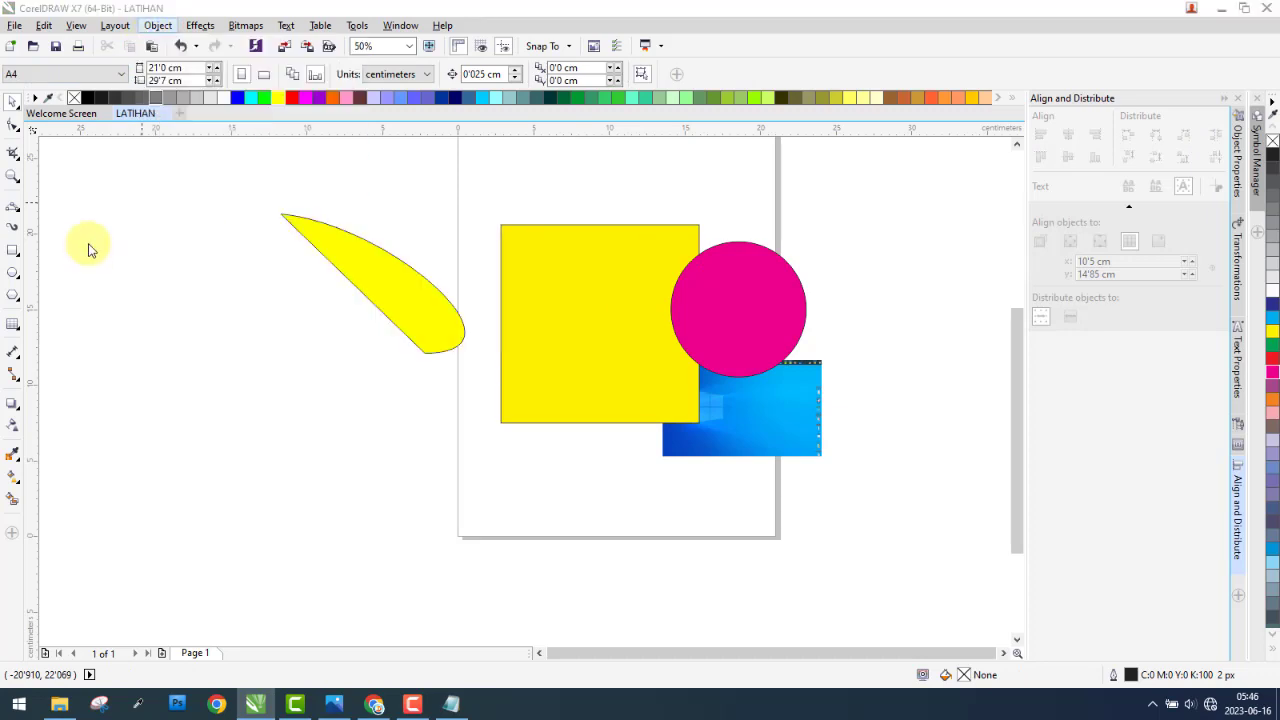
click(340, 252)
scroll(340, 248, up, 1)
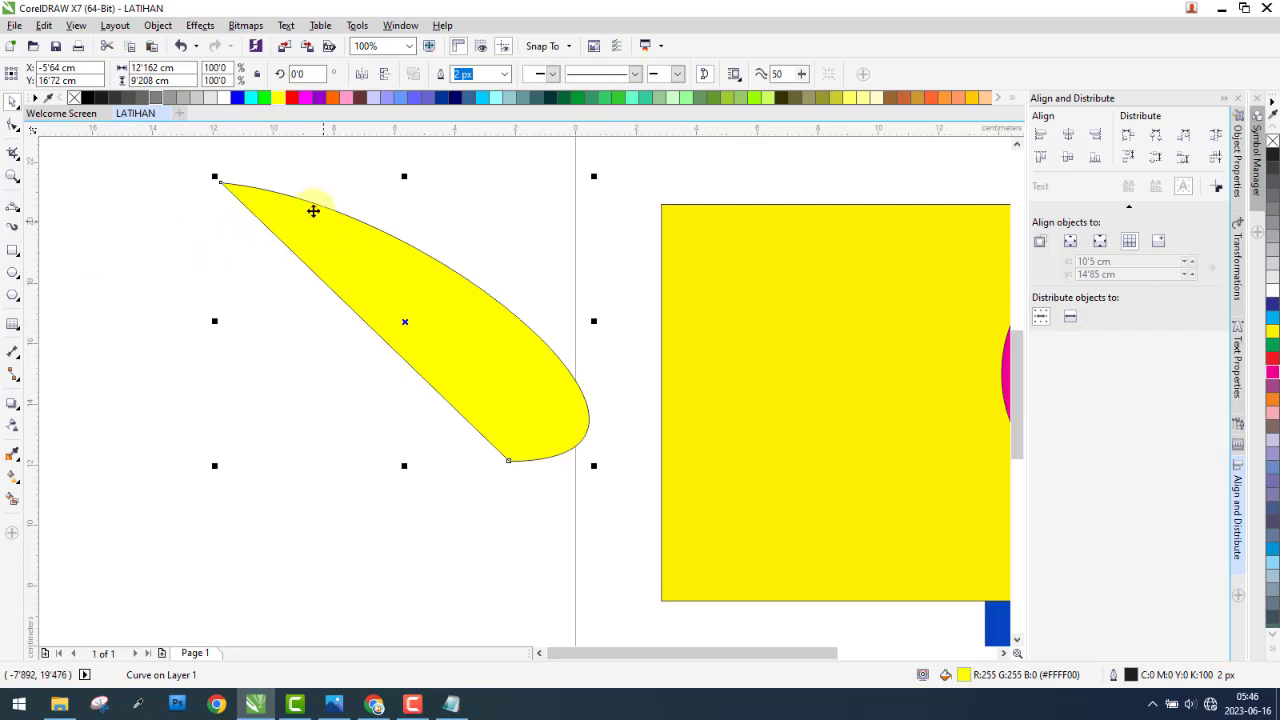
click(158, 25)
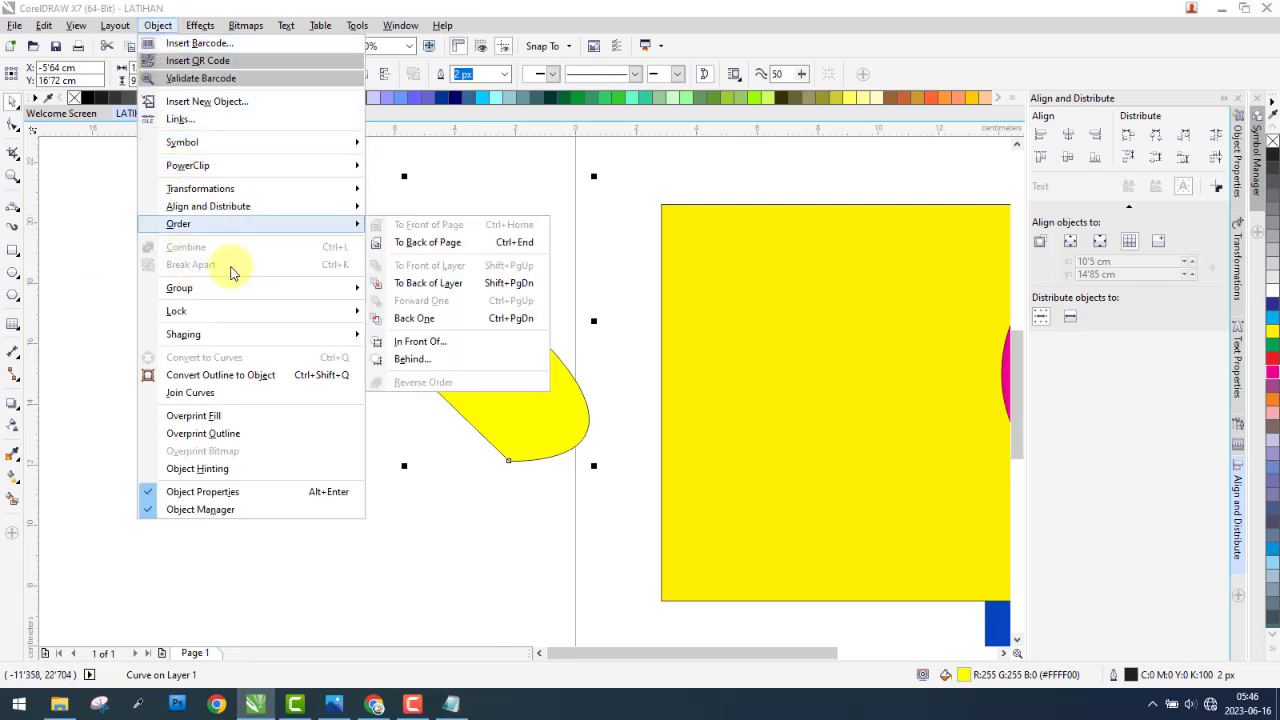
click(107, 250)
- Undo the fills, node joins and reshaping of the combined curve and diagonal line
key(ctrl+z)
key(ctrl+z)
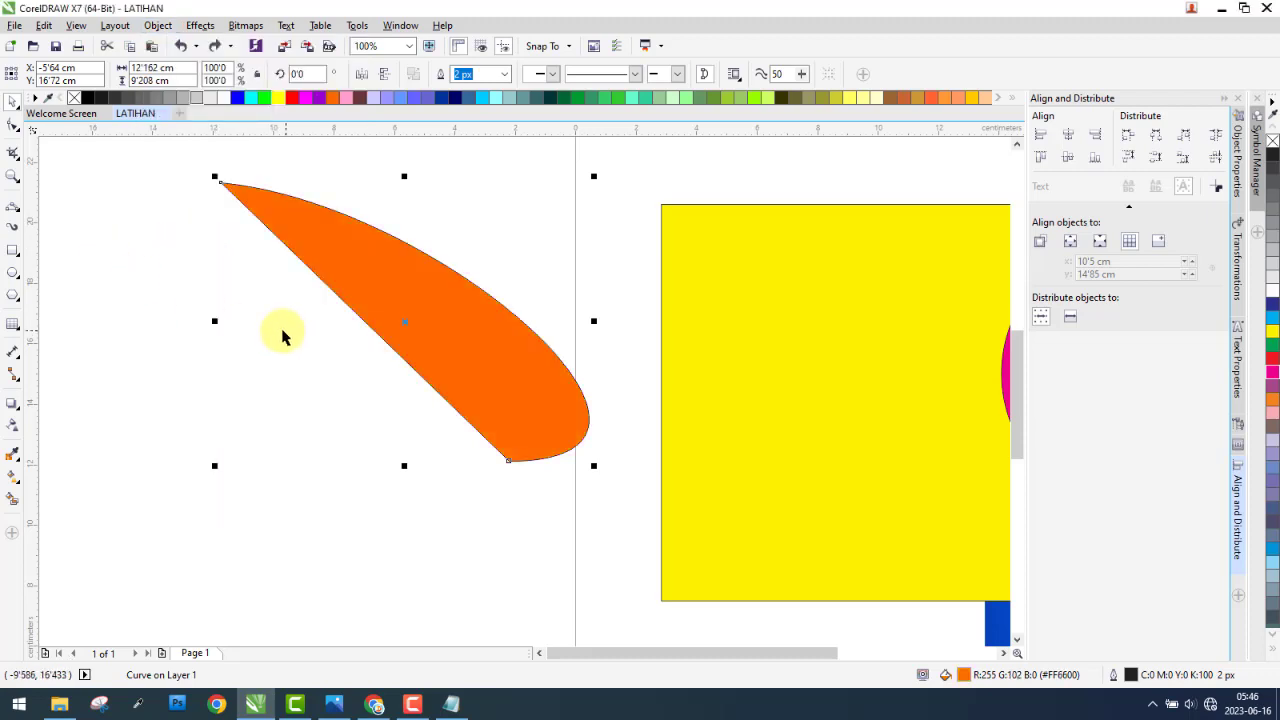
key(ctrl+z)
key(ctrl+z)
key(ctrl+z)
key(ctrl+z)
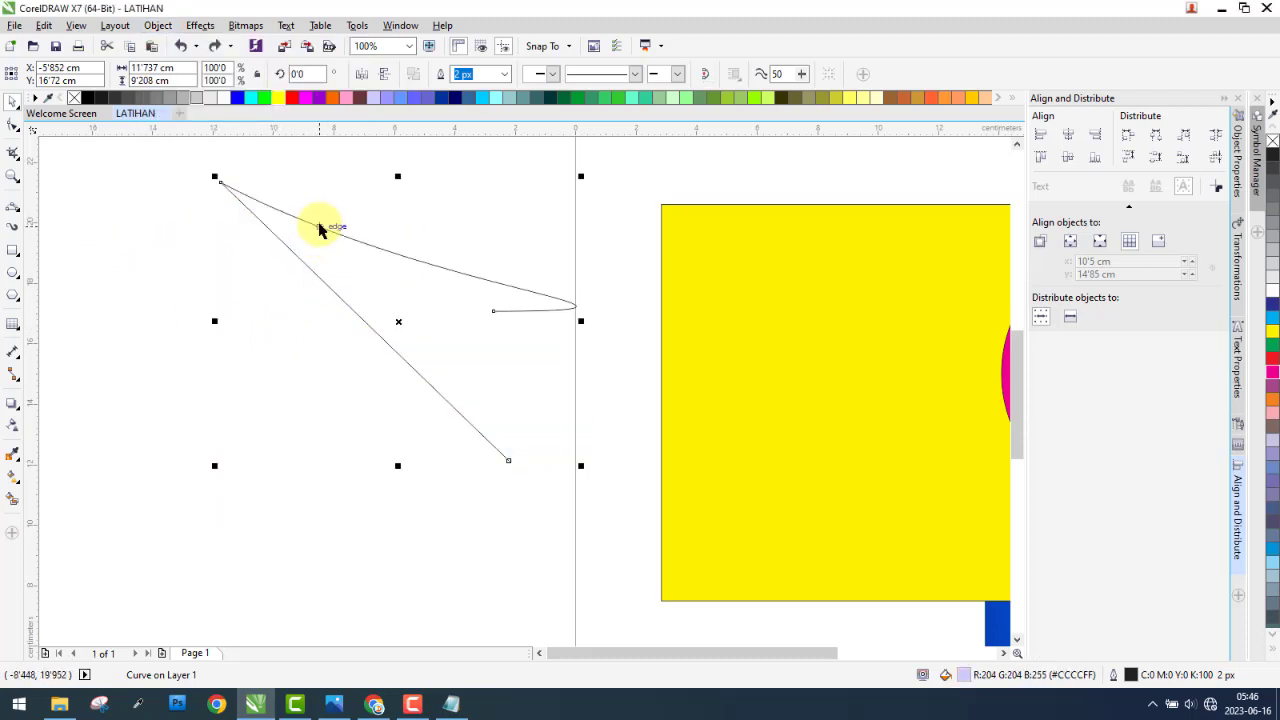
key(ctrl+z)
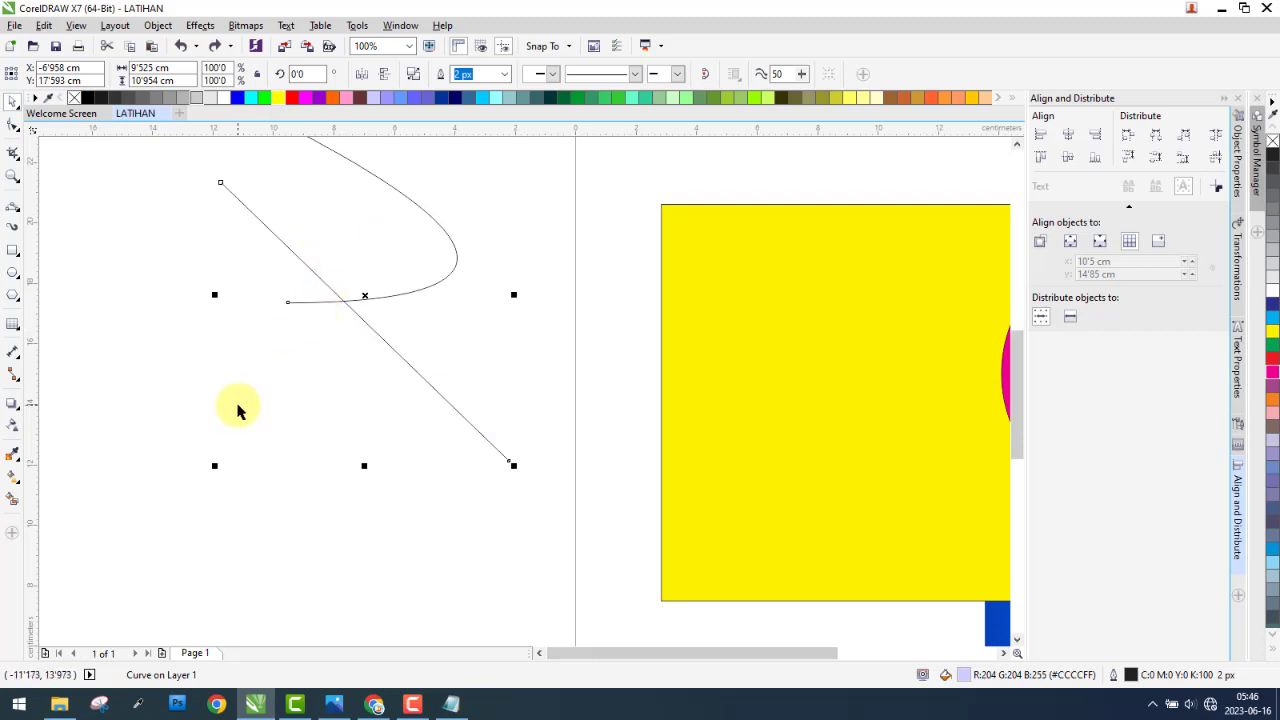
- Break the combined object apart and move the curve up and to the right, away from the diagonal line
click(141, 350)
click(343, 301)
key(F10)
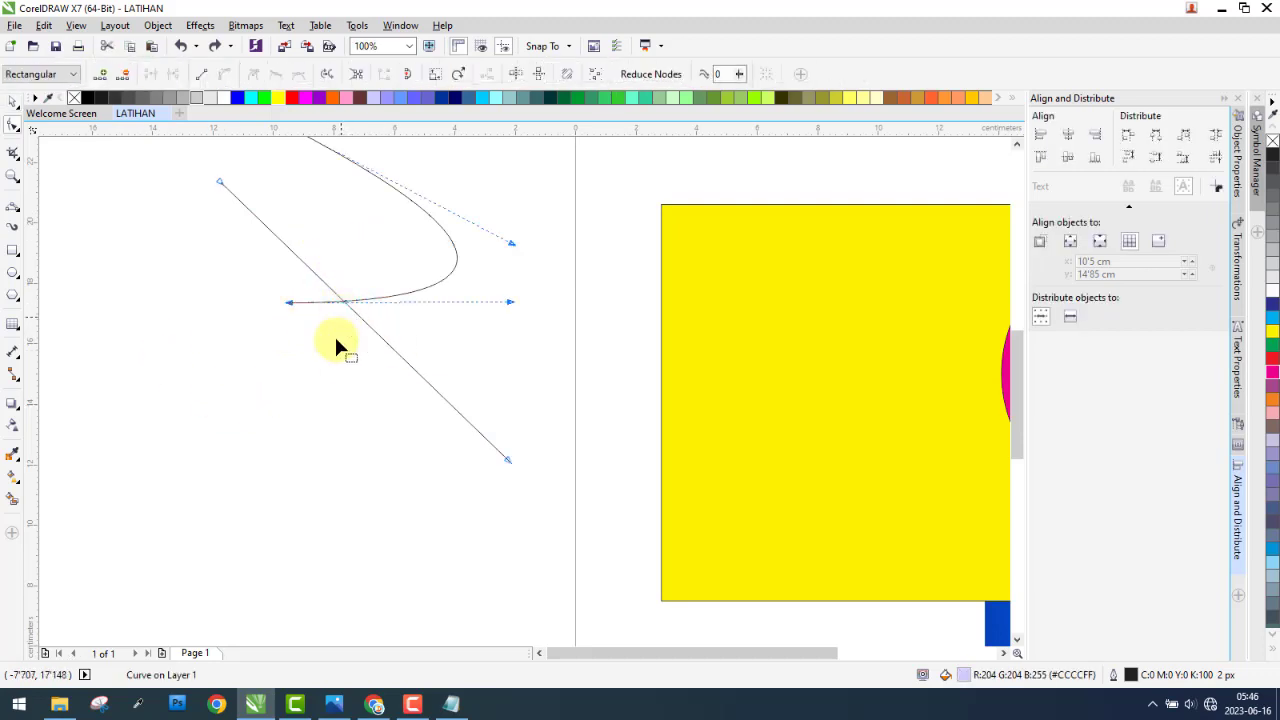
scroll(416, 363, down, 1)
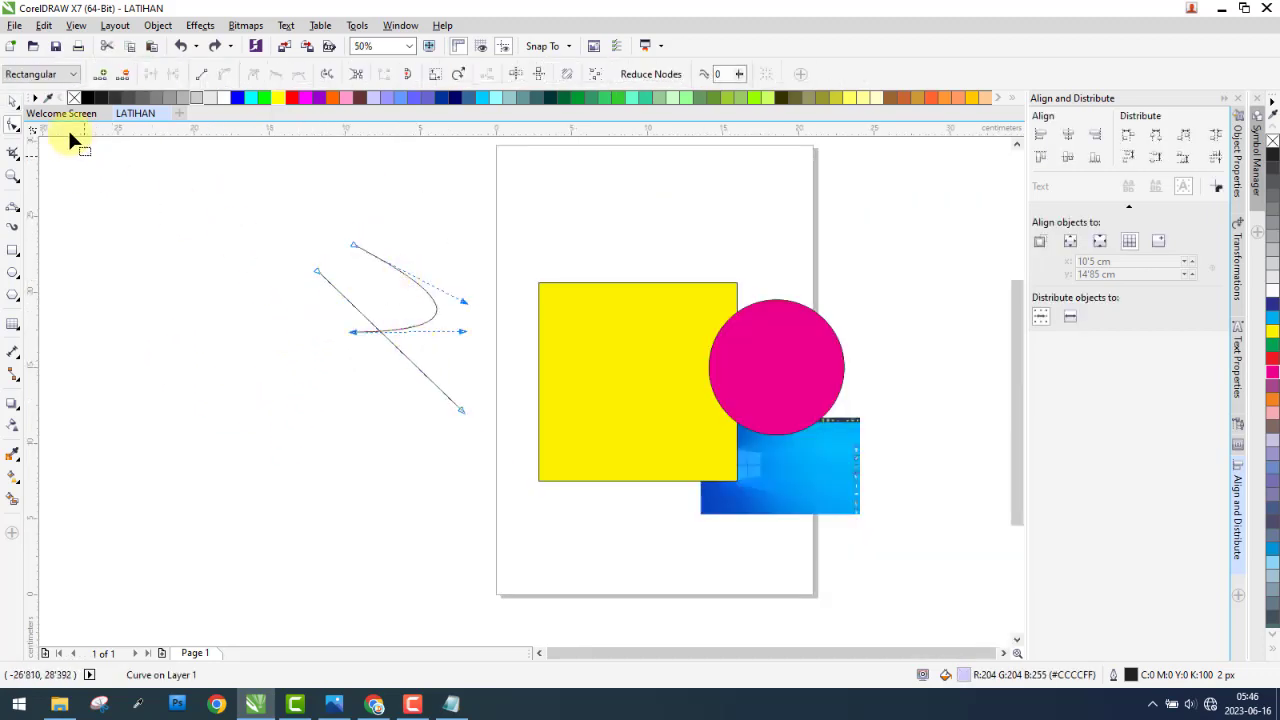
click(15, 105)
right_click(369, 318)
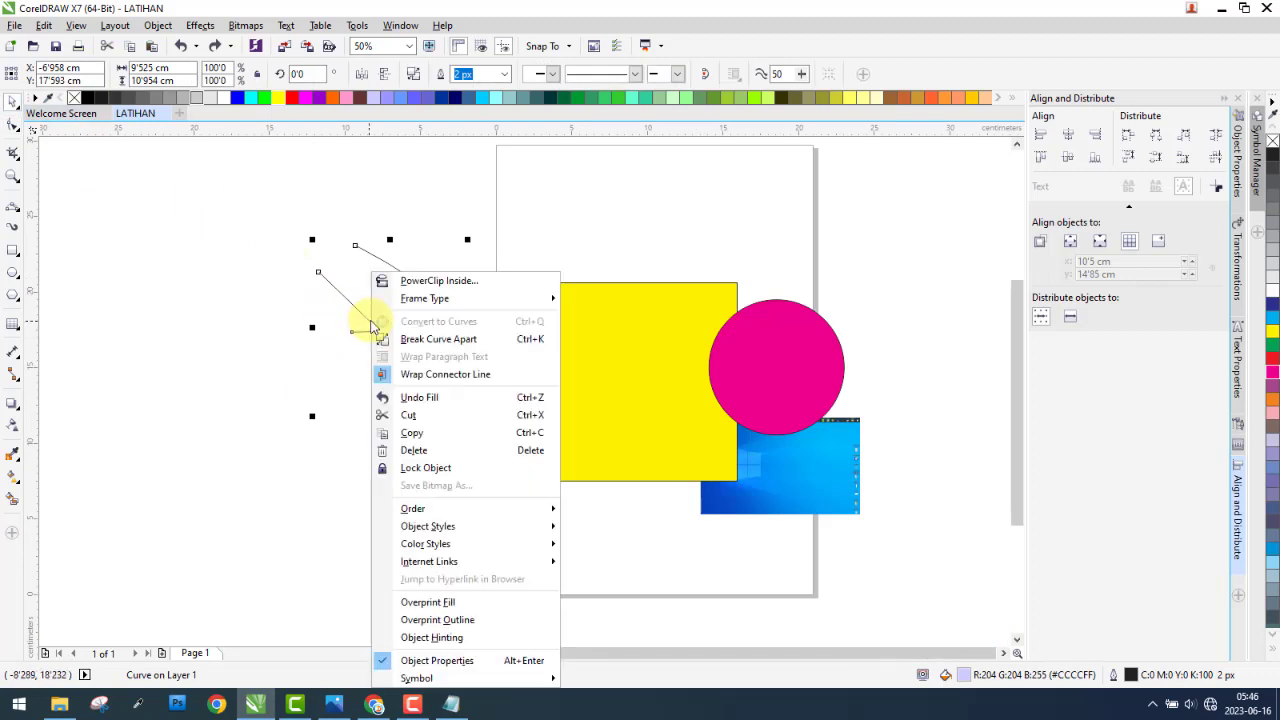
click(158, 25)
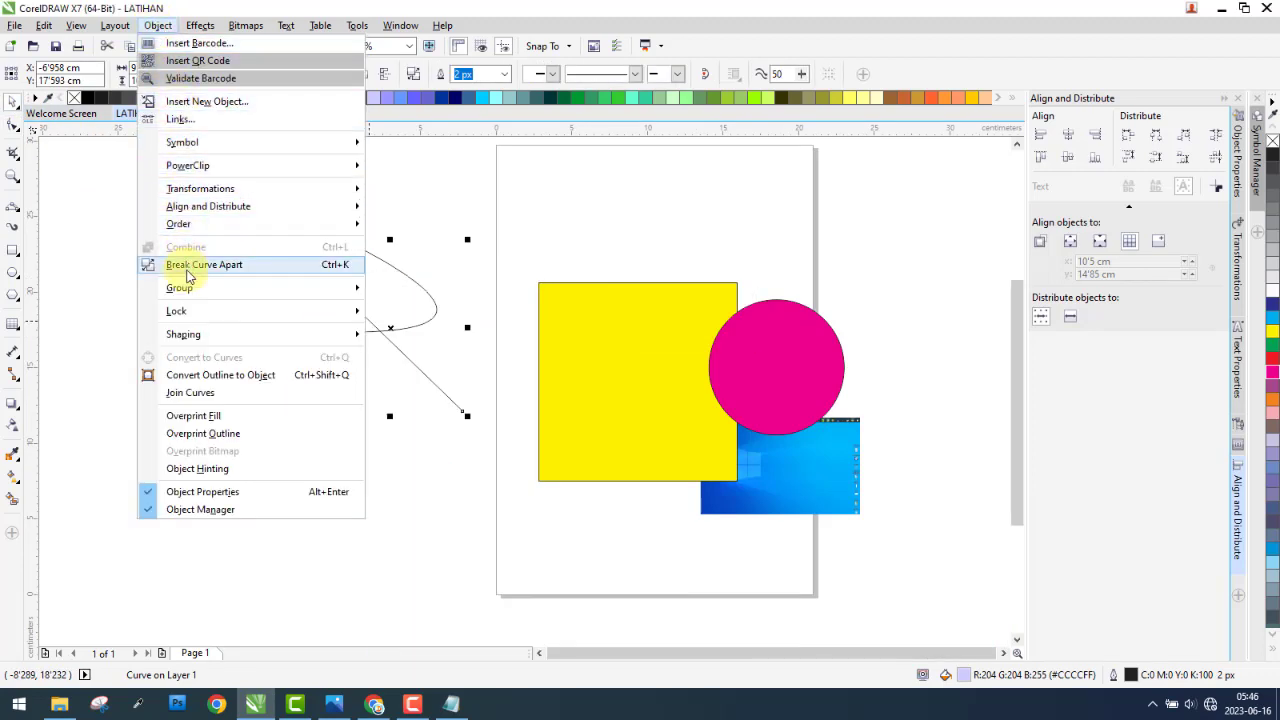
click(187, 272)
click(389, 277)
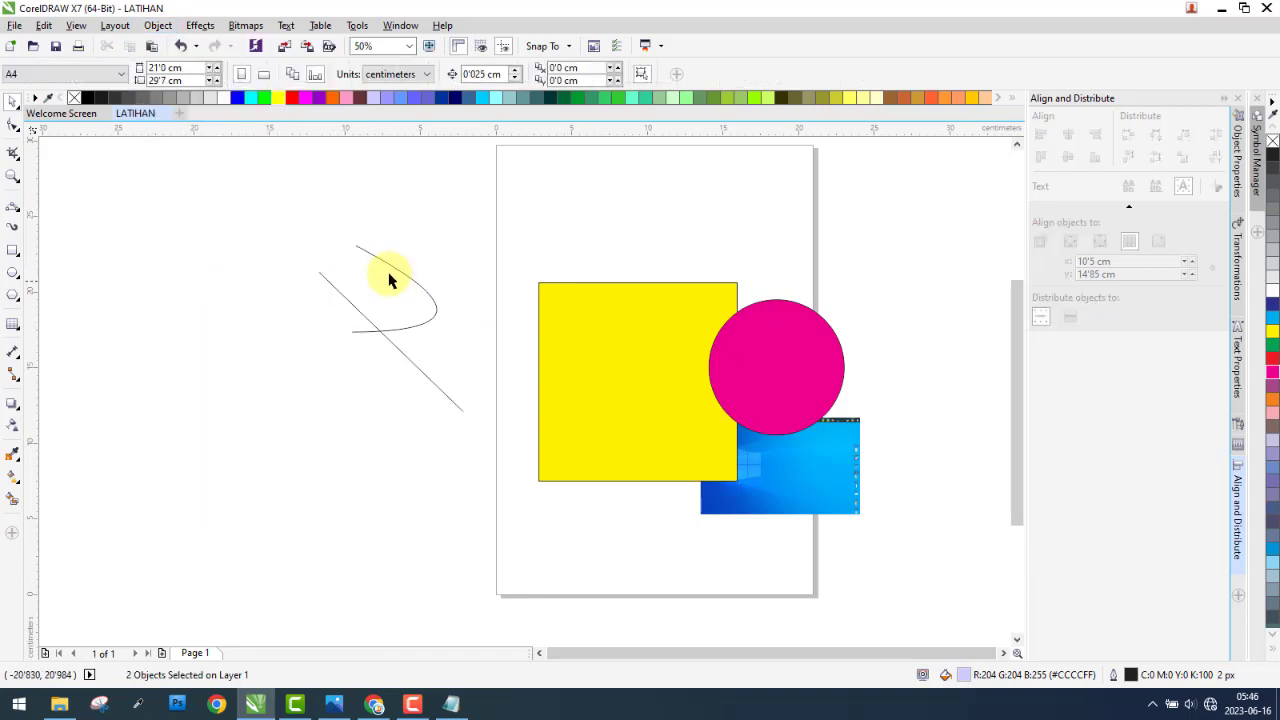
drag(389, 267, 447, 227)
click(165, 320)
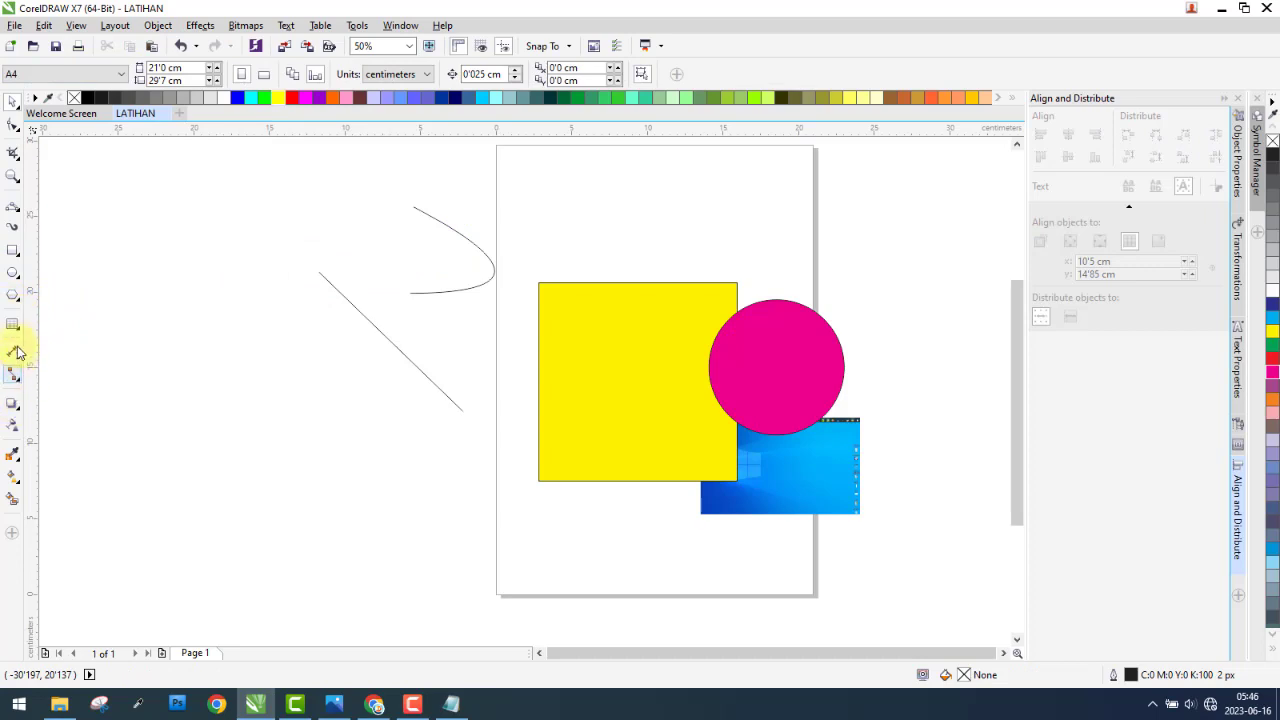
- Add the artistic text CONTOH beside the page, enlarge it to about 145 pt, and place it below the diagonal line
click(60, 322)
click(115, 418)
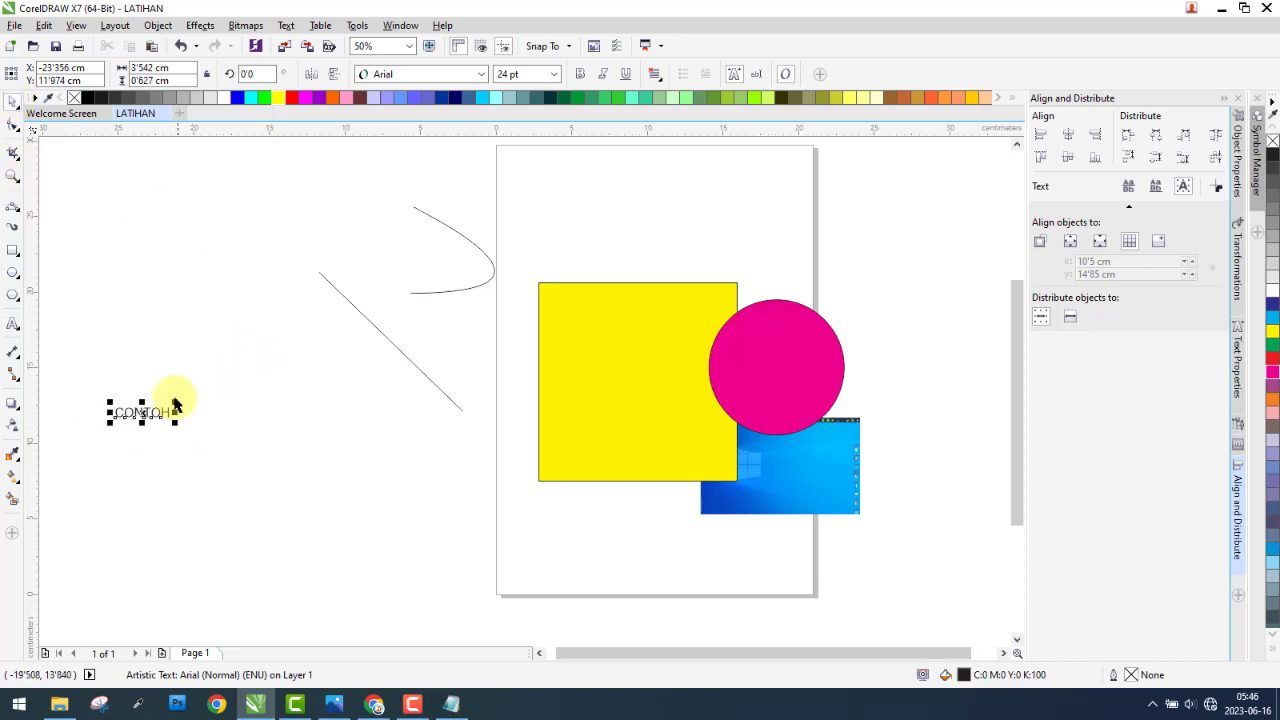
drag(176, 401, 308, 378)
drag(242, 404, 291, 452)
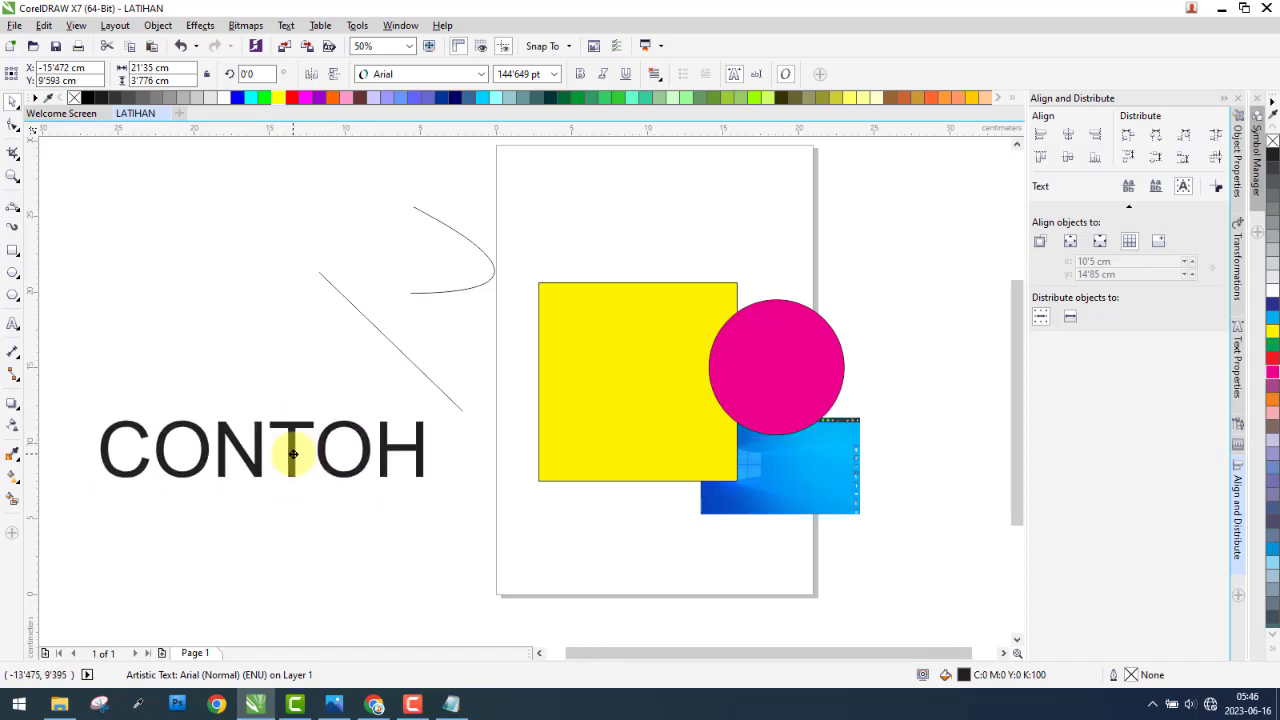
- Break the CONTOH text apart into single letters and move the first O straight above its gap
click(155, 27)
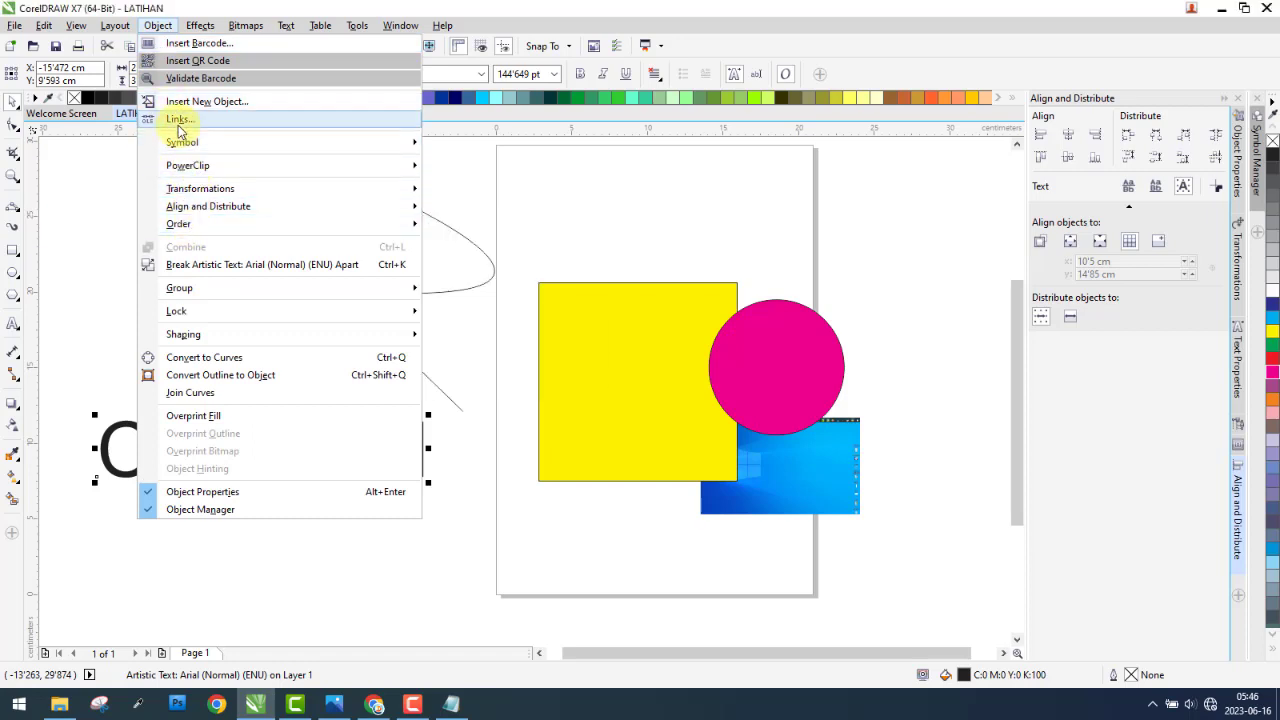
click(237, 266)
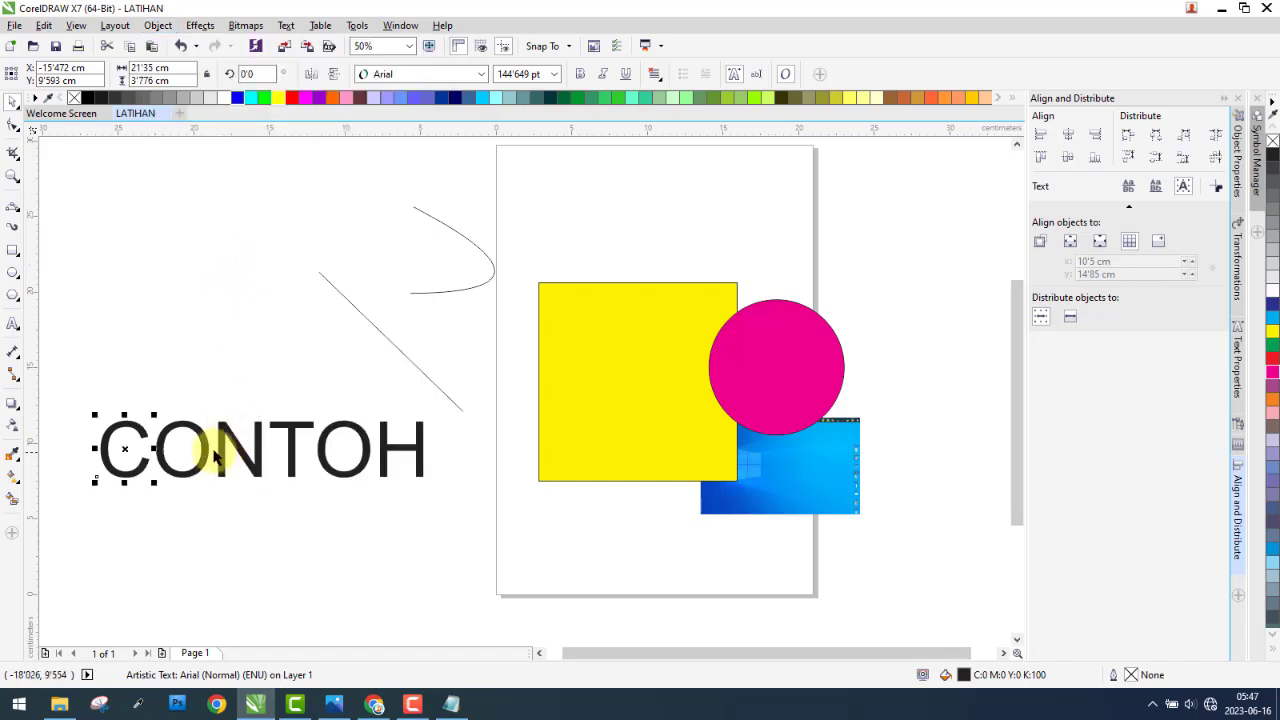
click(194, 417)
drag(197, 345, 200, 342)
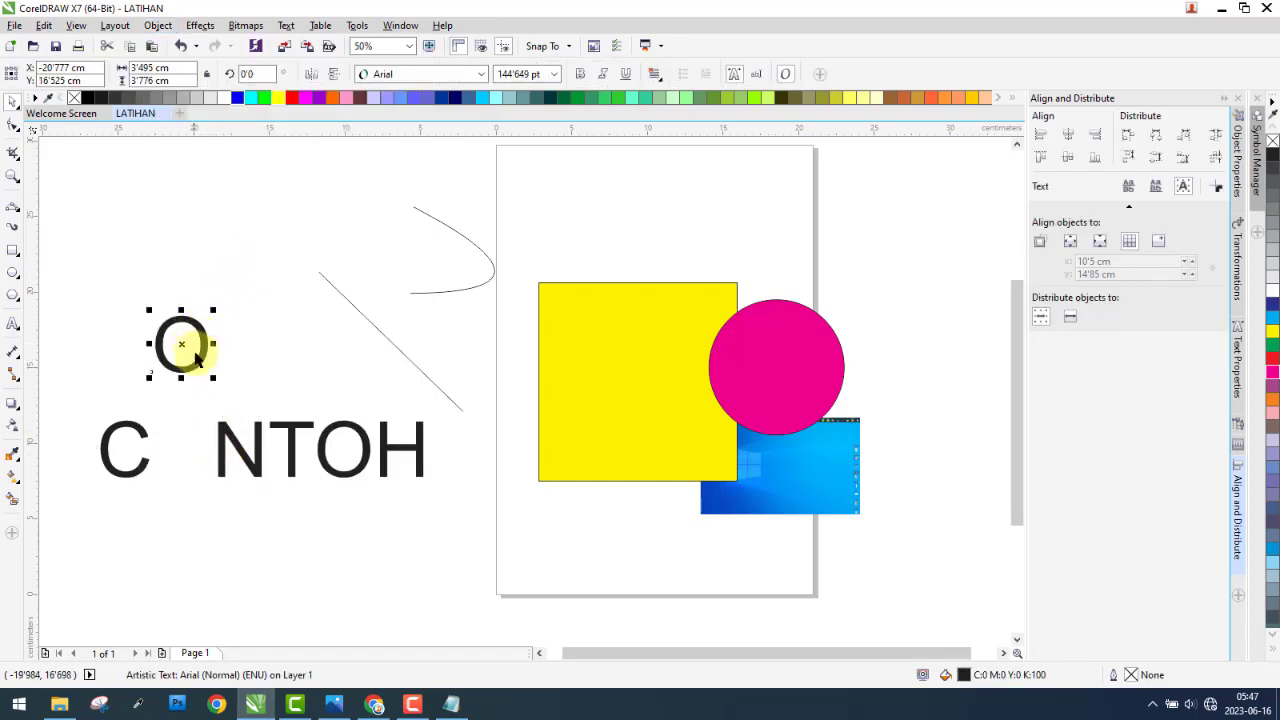
- Enlarge the raised O to about 394 pt around its centre and move the C up to its left side
click(13, 101)
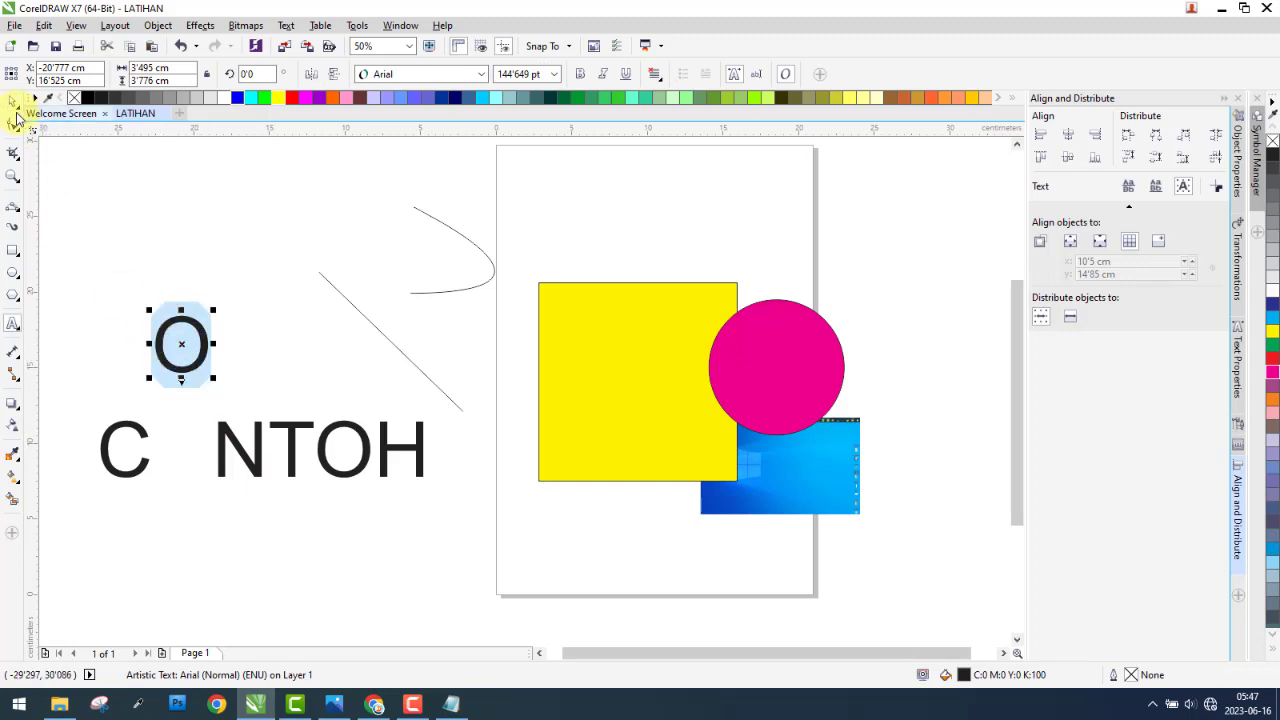
drag(215, 313, 260, 220)
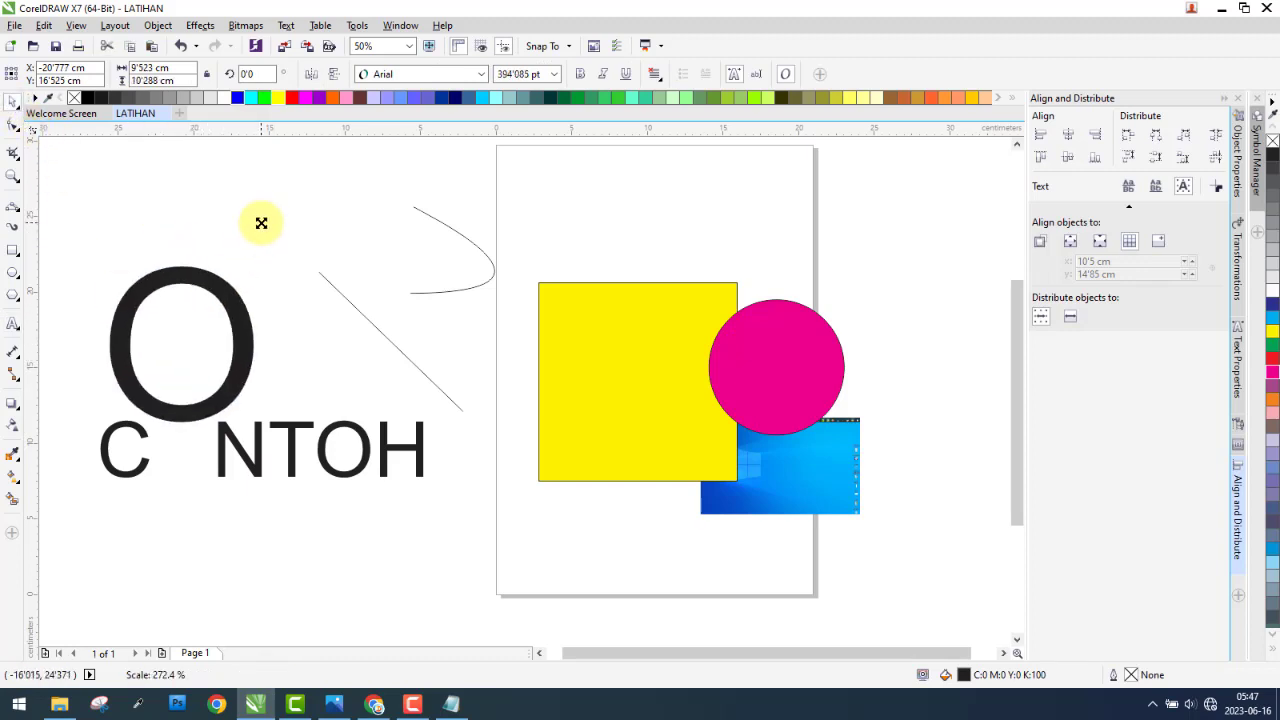
drag(138, 427, 94, 323)
- Align the letters N, T, O and H level with the C and shift them right, clear of the large O
drag(195, 527, 455, 398)
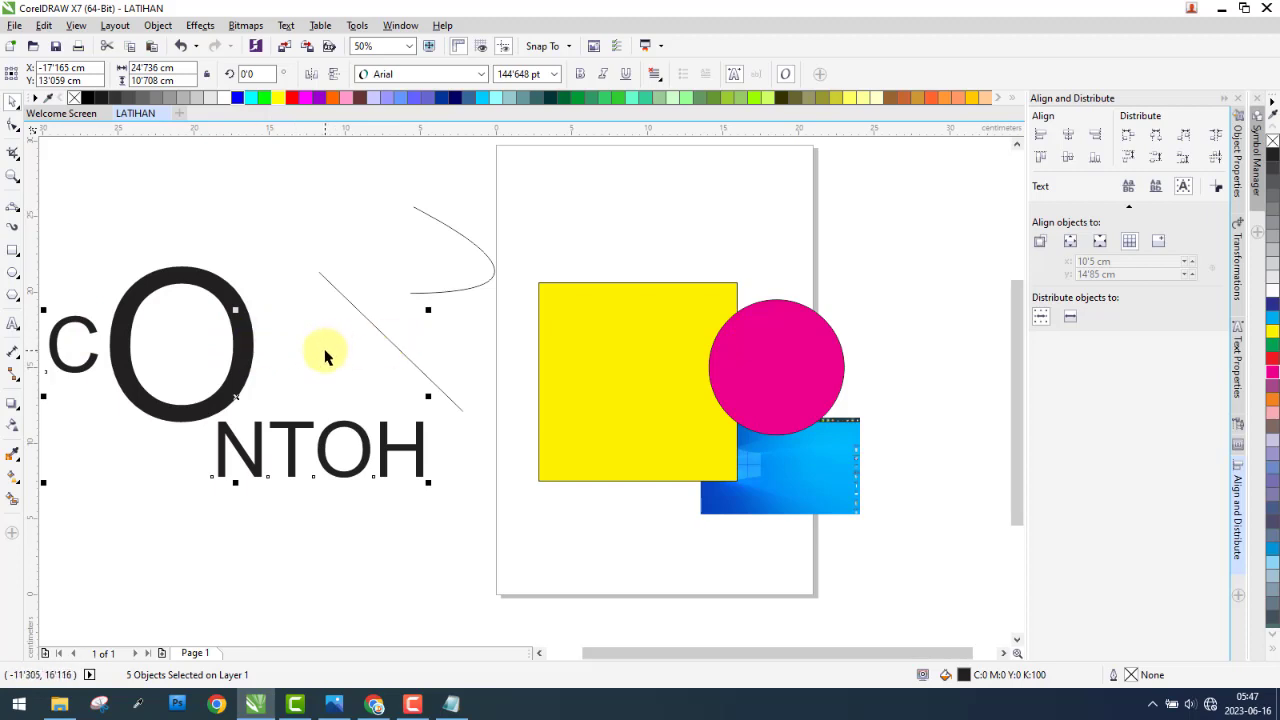
key(c)
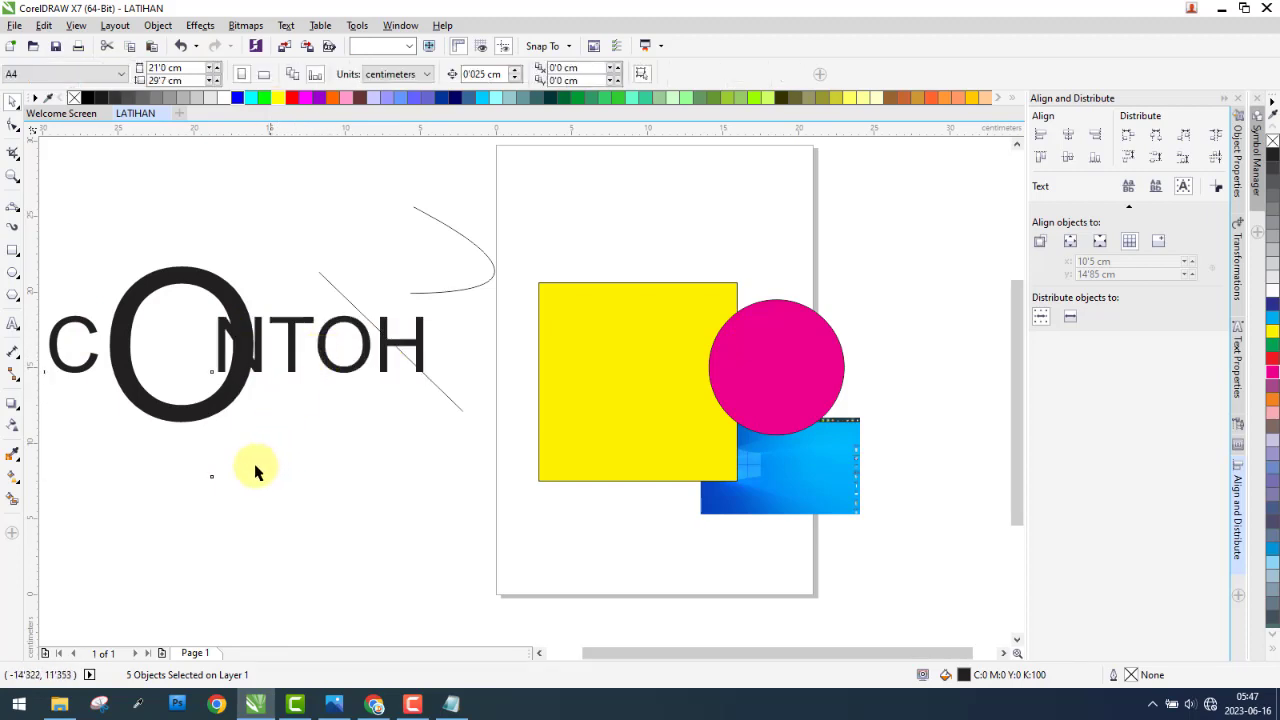
drag(200, 480, 438, 266)
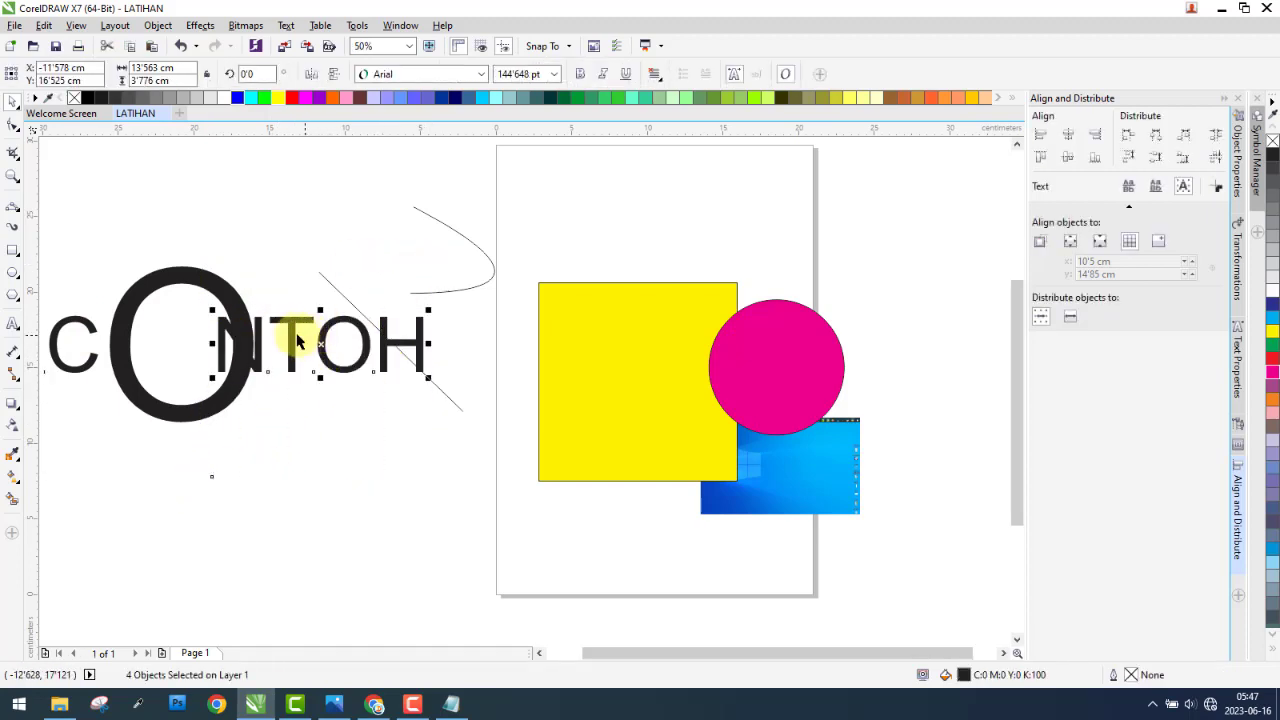
drag(296, 341, 351, 341)
click(427, 397)
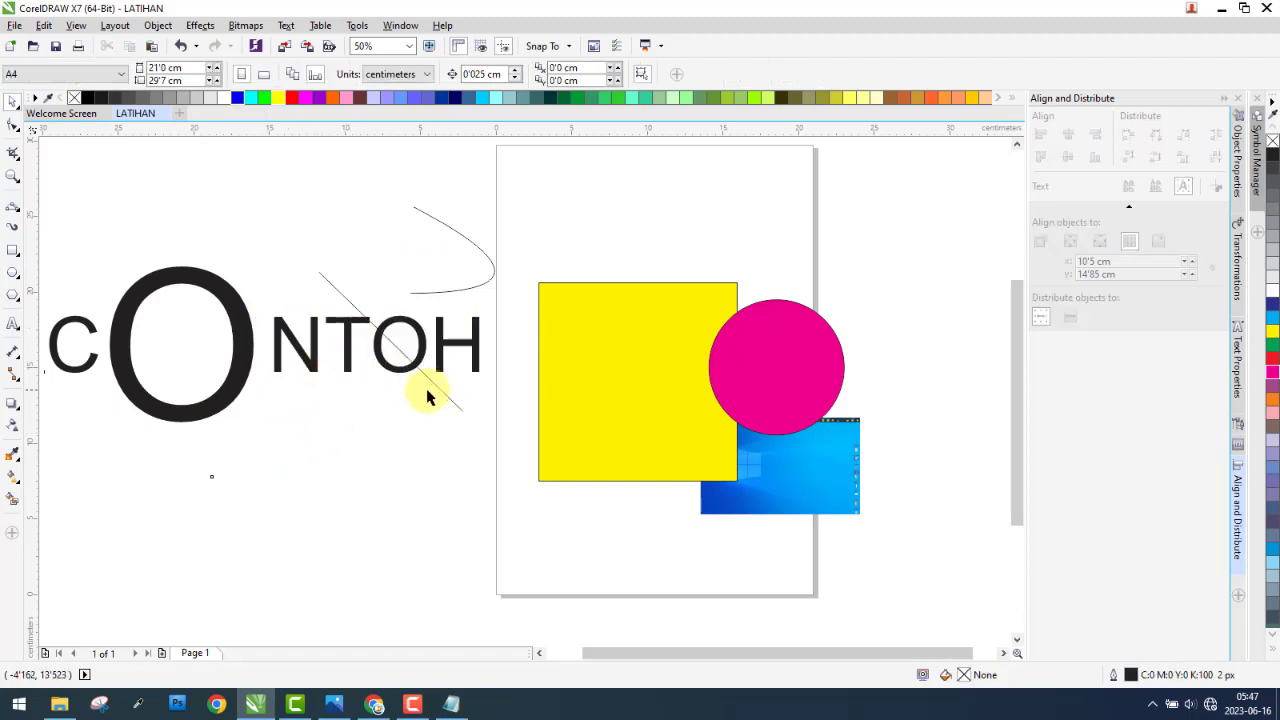
- Move the magenta circle onto the large O, shrink it to 7 cm across, and bring it in front of the letter
drag(748, 362, 225, 344)
drag(299, 278, 267, 311)
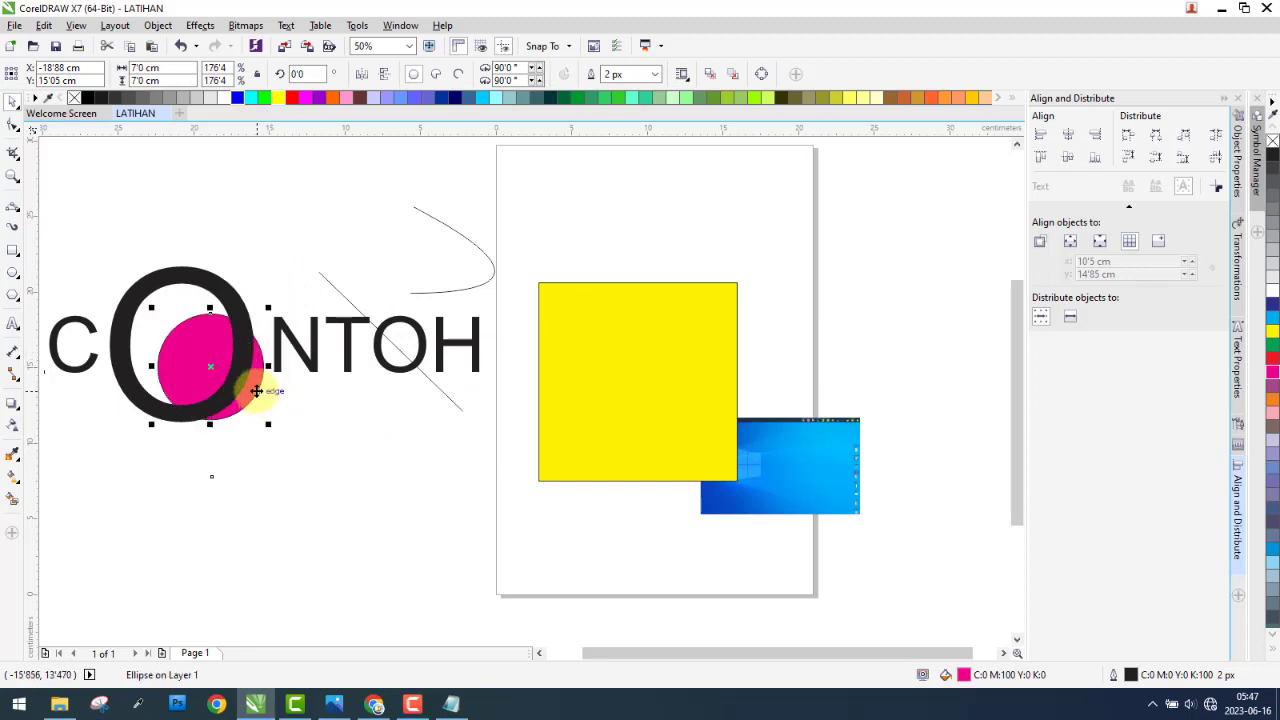
key(shift+Page_Up)
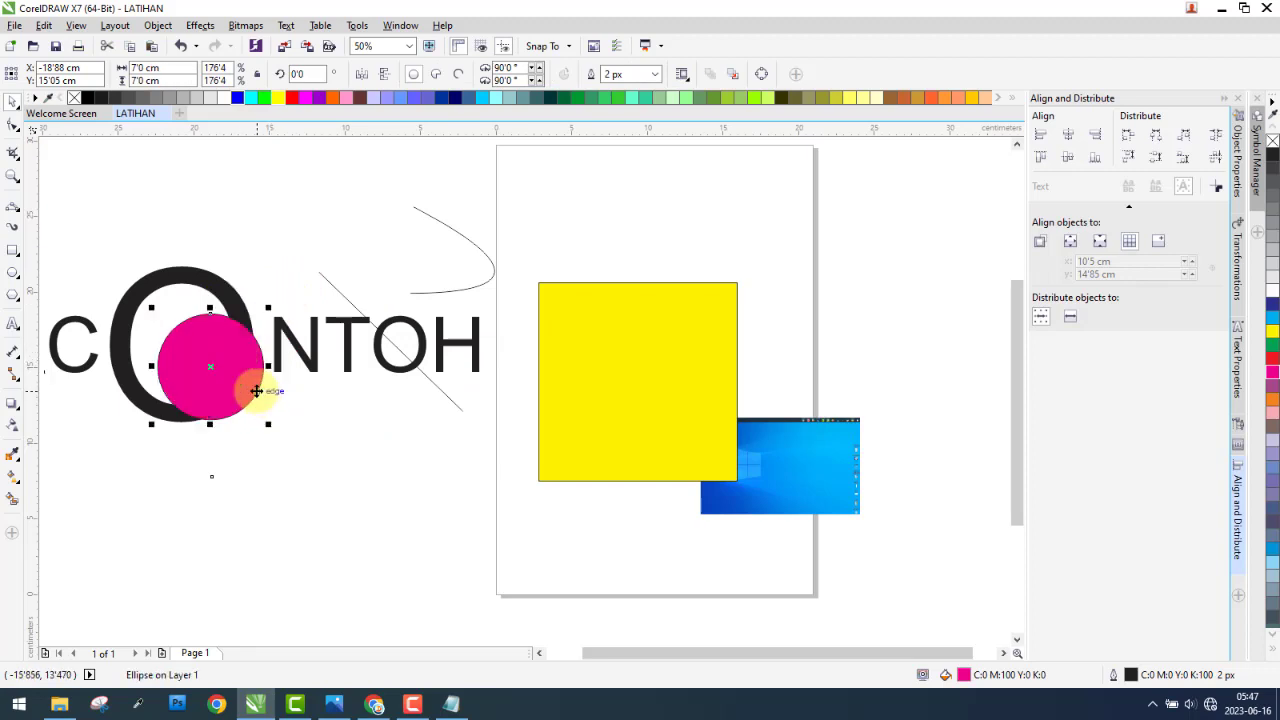
- Centre the magenta circle horizontally and vertically on the large O and shrink it around its centre to leave a wider gap
shift+click(192, 283)
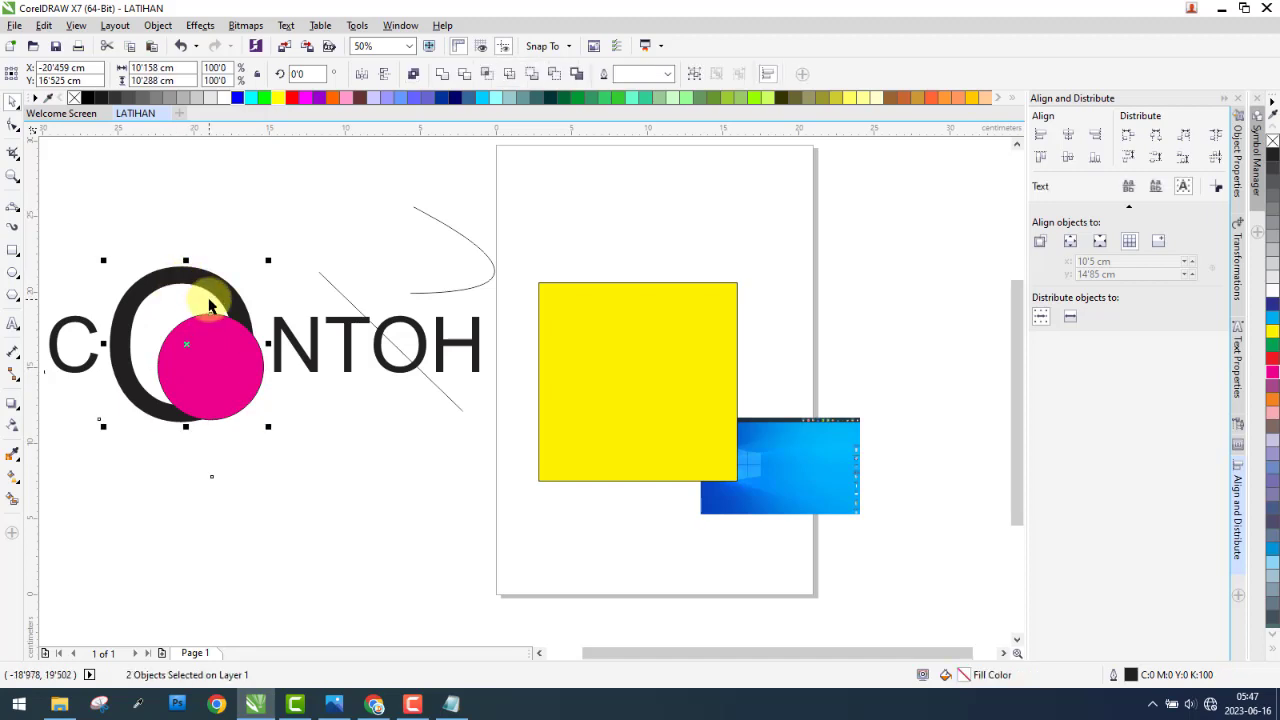
key(e)
key(c)
click(191, 337)
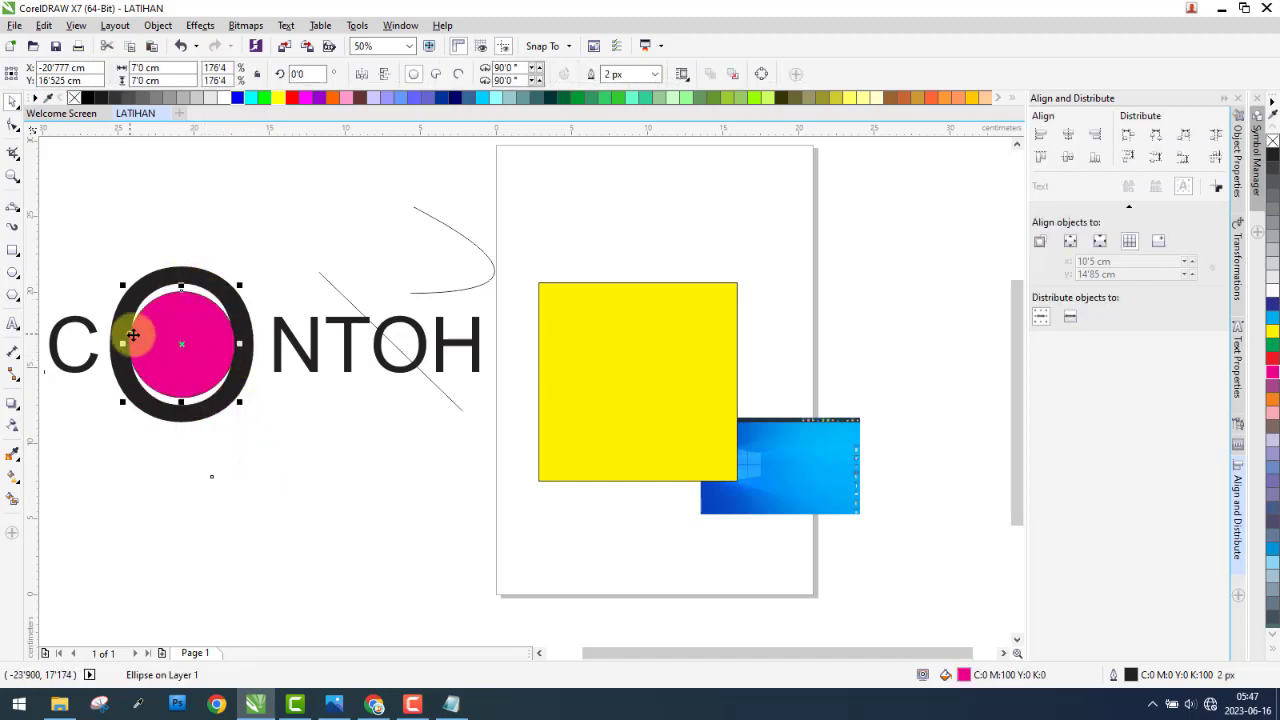
scroll(132, 337, up, 2)
drag(342, 245, 338, 266)
scroll(357, 323, down, 4)
drag(170, 384, 420, 345)
scroll(308, 306, up, 1)
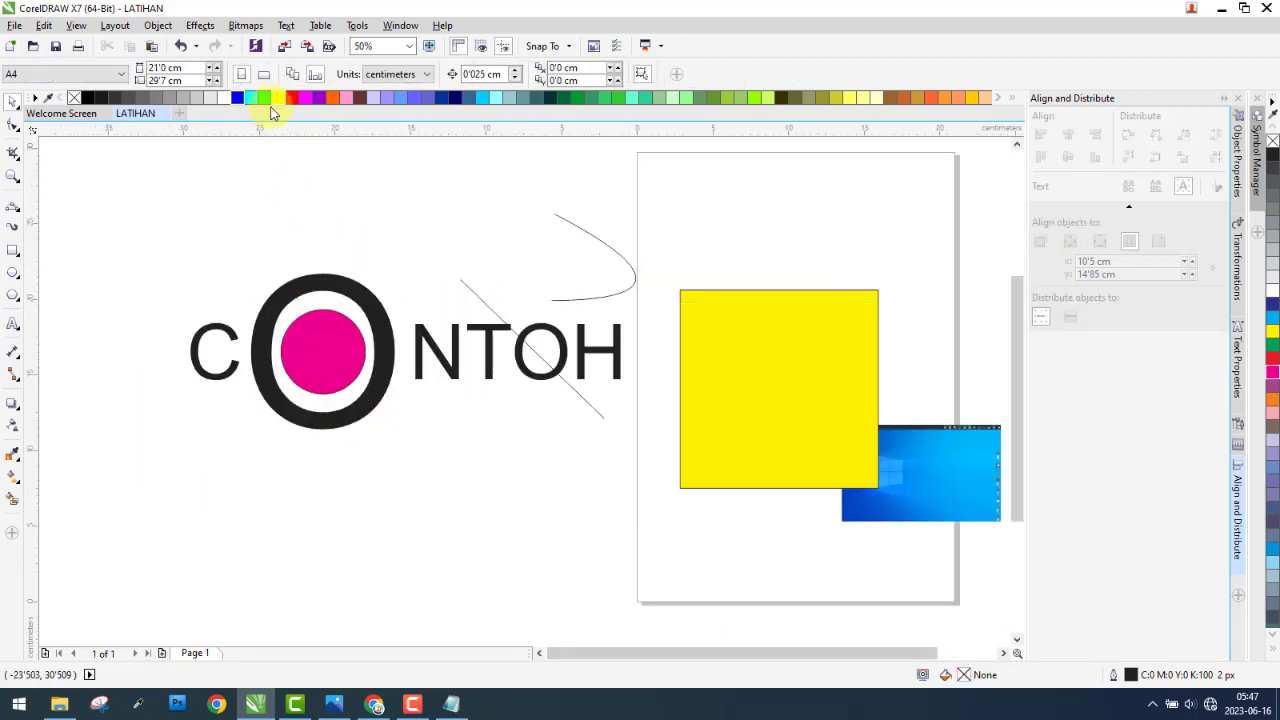
- Move the diagonal line and the curve off the lettering onto the page above the yellow square
click(158, 25)
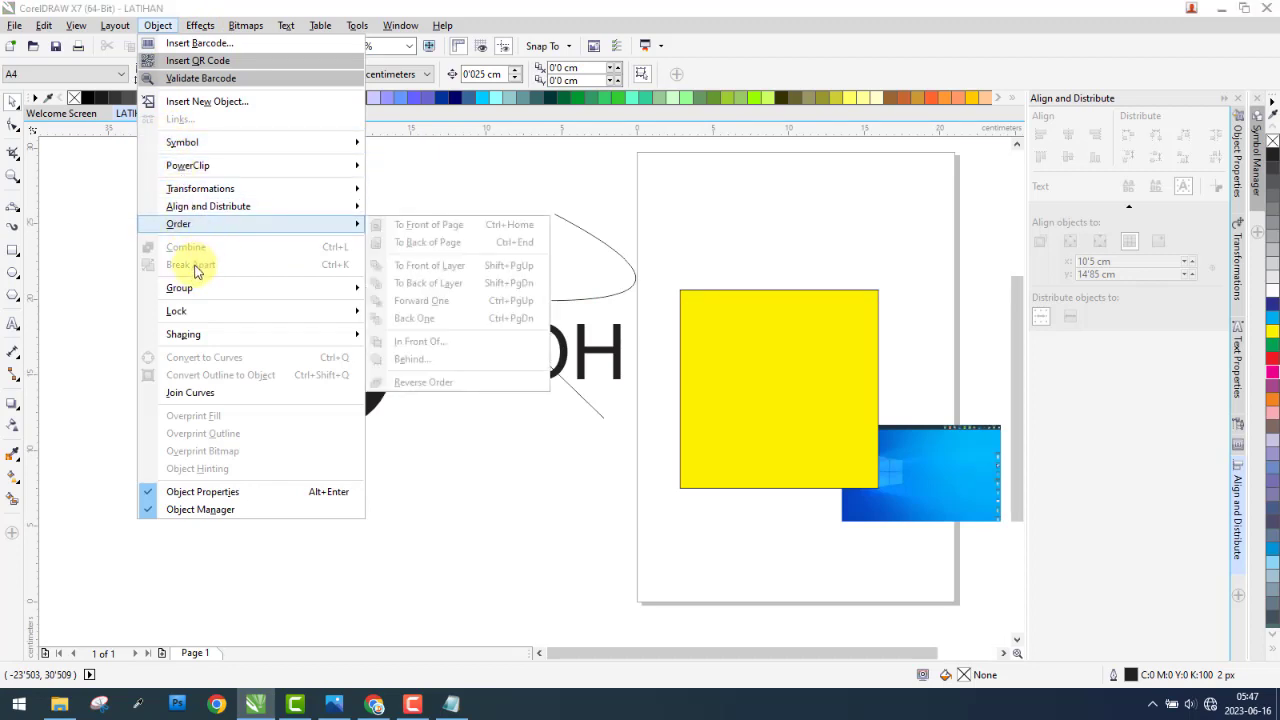
click(77, 326)
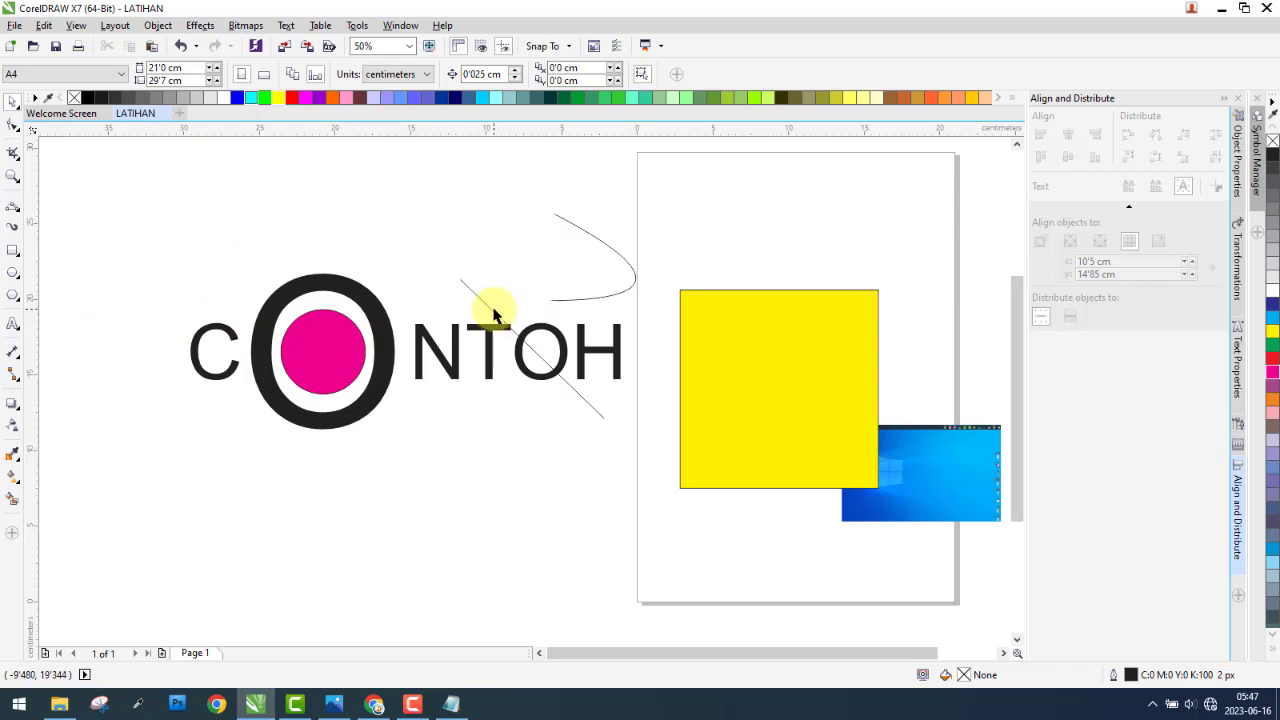
drag(488, 314, 780, 189)
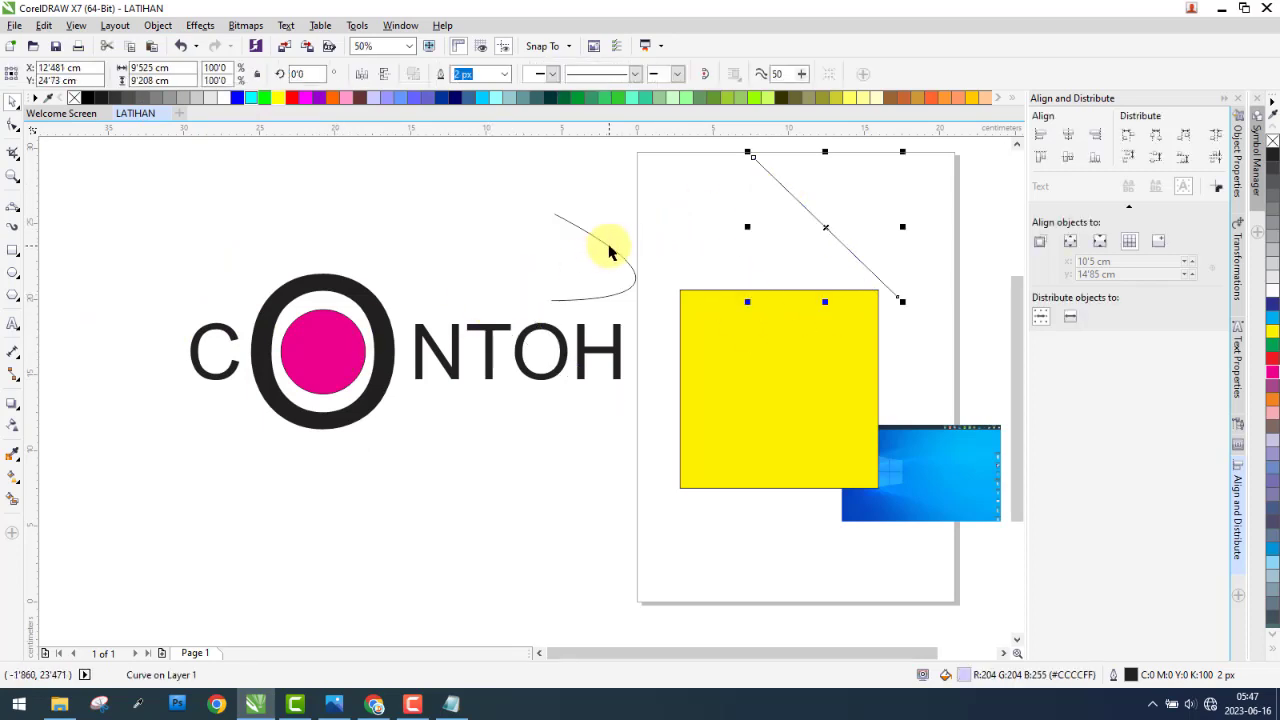
drag(610, 250, 845, 212)
click(591, 309)
click(571, 349)
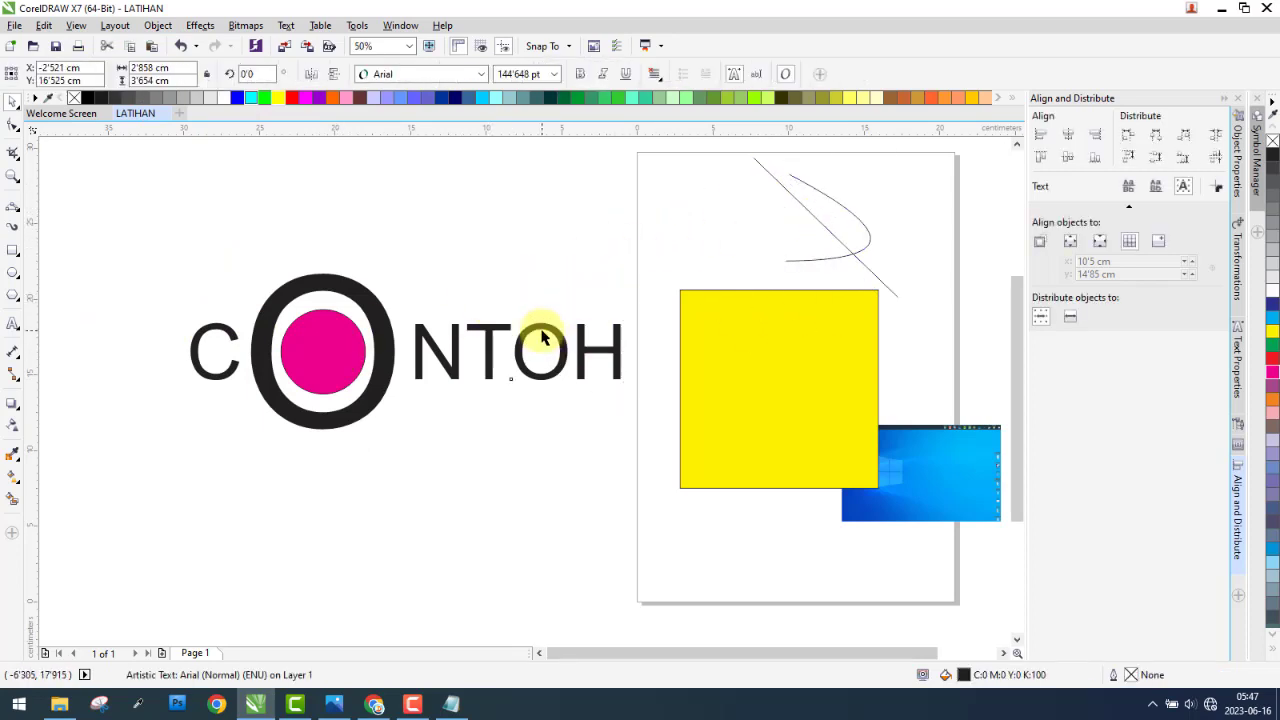
click(463, 337)
- Group all the CONTOH letters with the magenta circle and move the group slightly to the left
drag(130, 206, 646, 486)
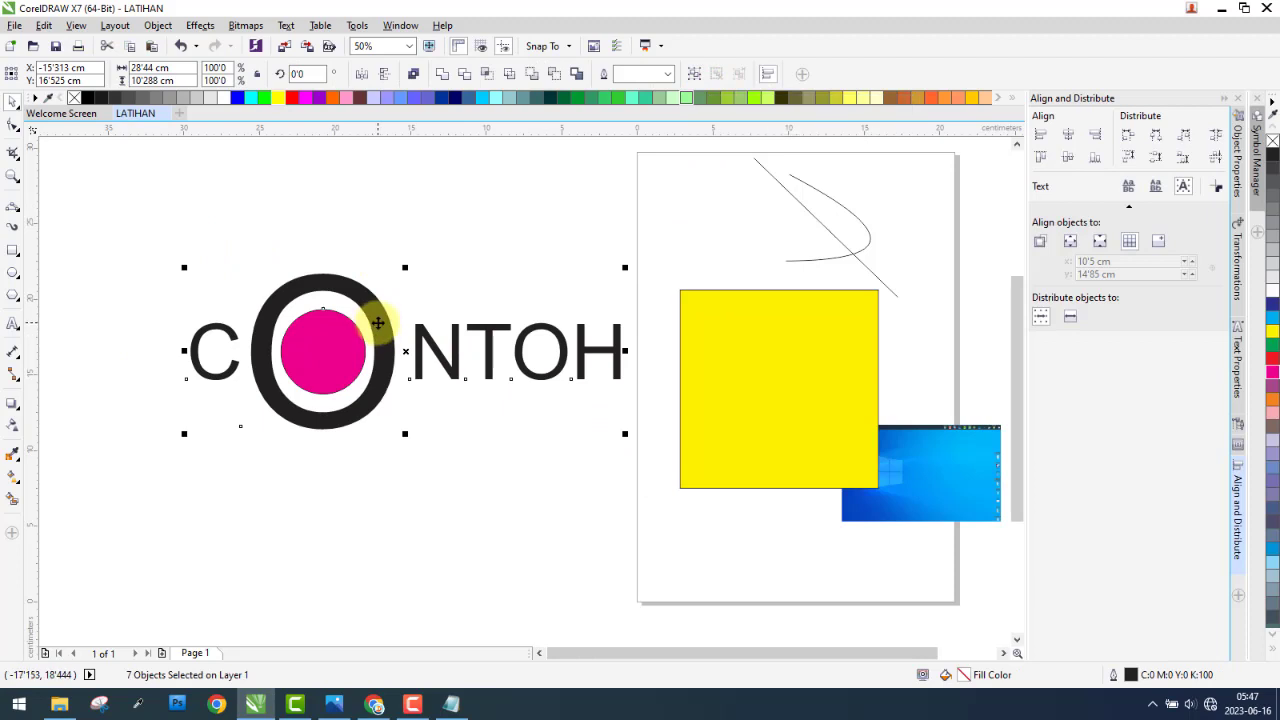
right_click(379, 324)
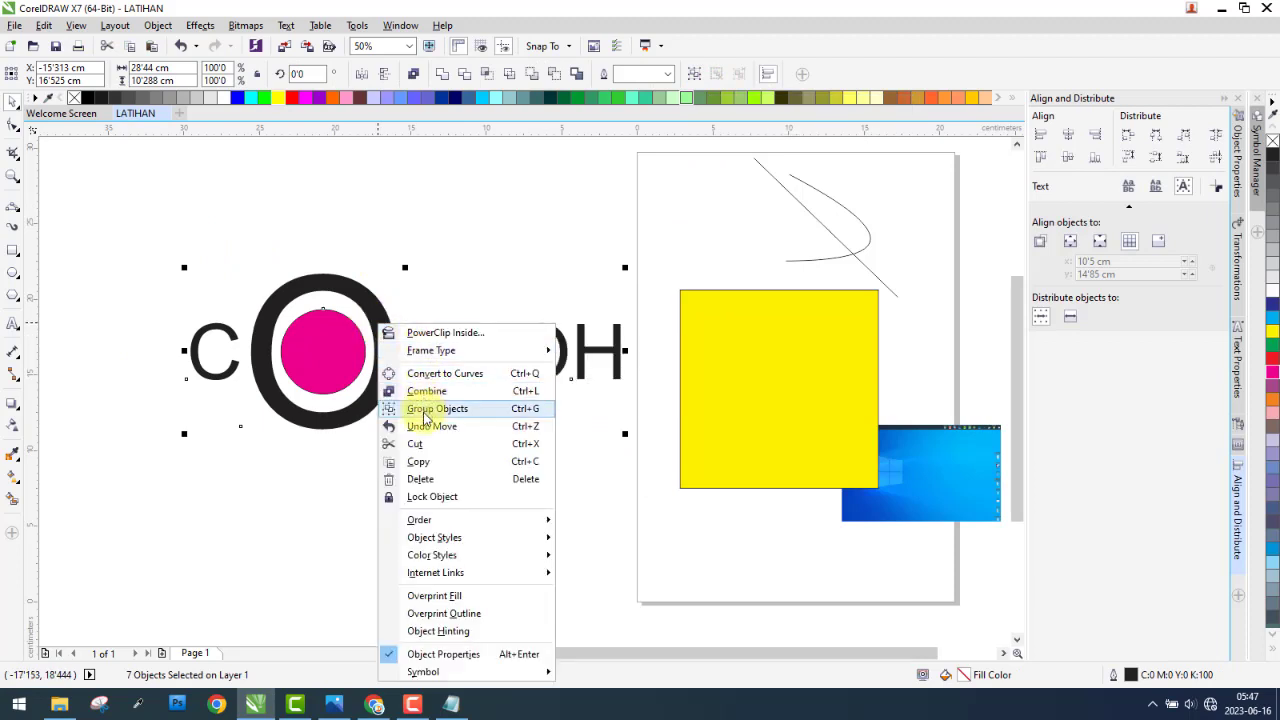
click(162, 28)
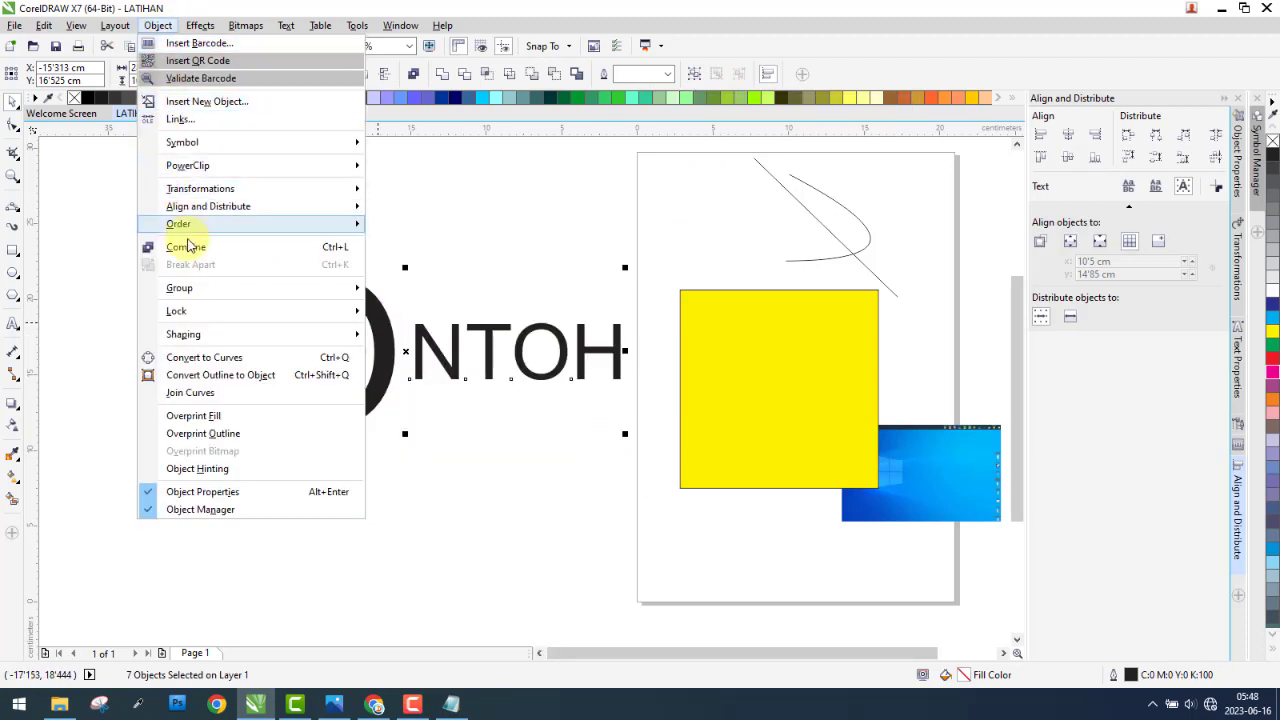
mouse_move(219, 291)
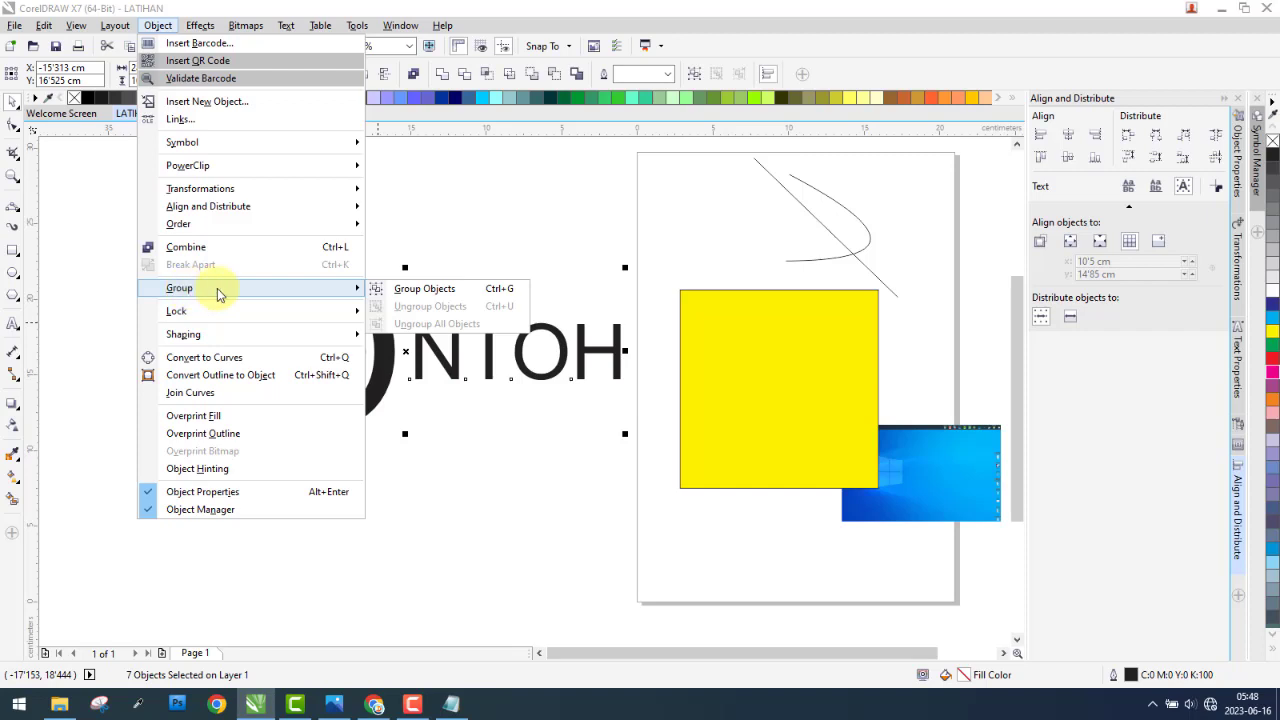
click(401, 290)
drag(352, 345, 328, 319)
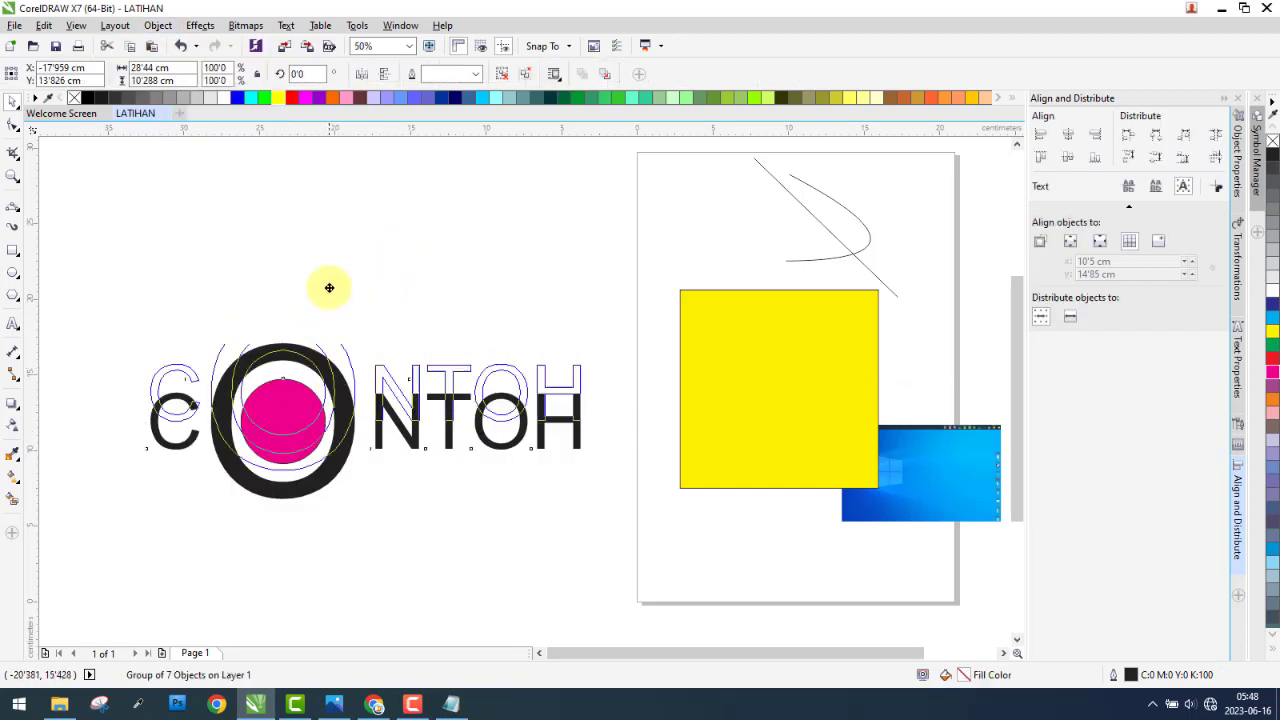
- Ungroup the CONTOH letters and the magenta circle into separate objects
click(168, 26)
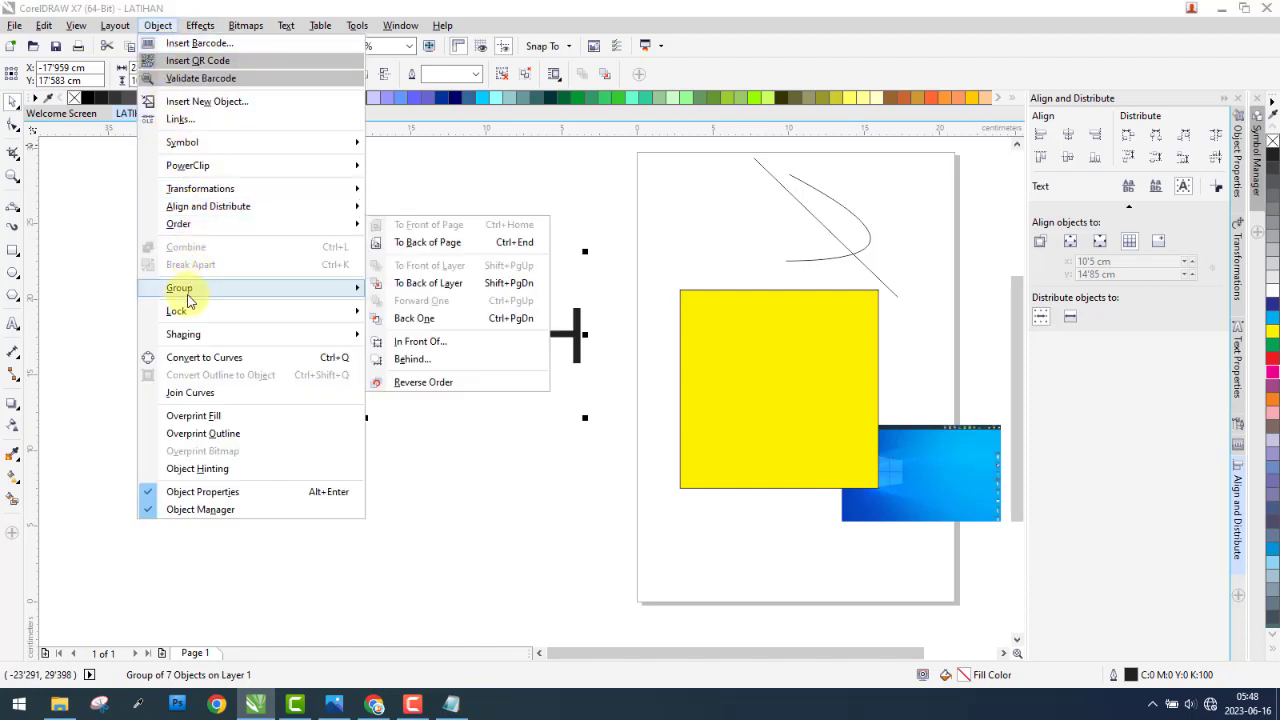
mouse_move(188, 298)
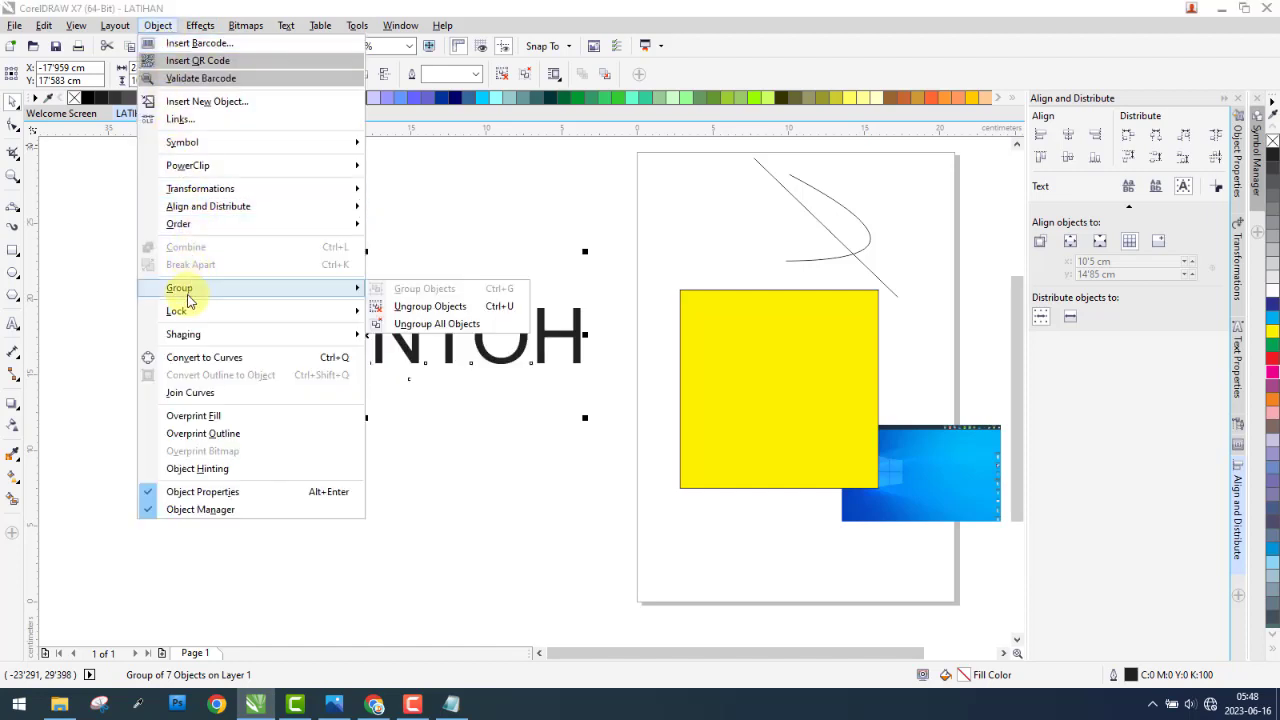
click(430, 306)
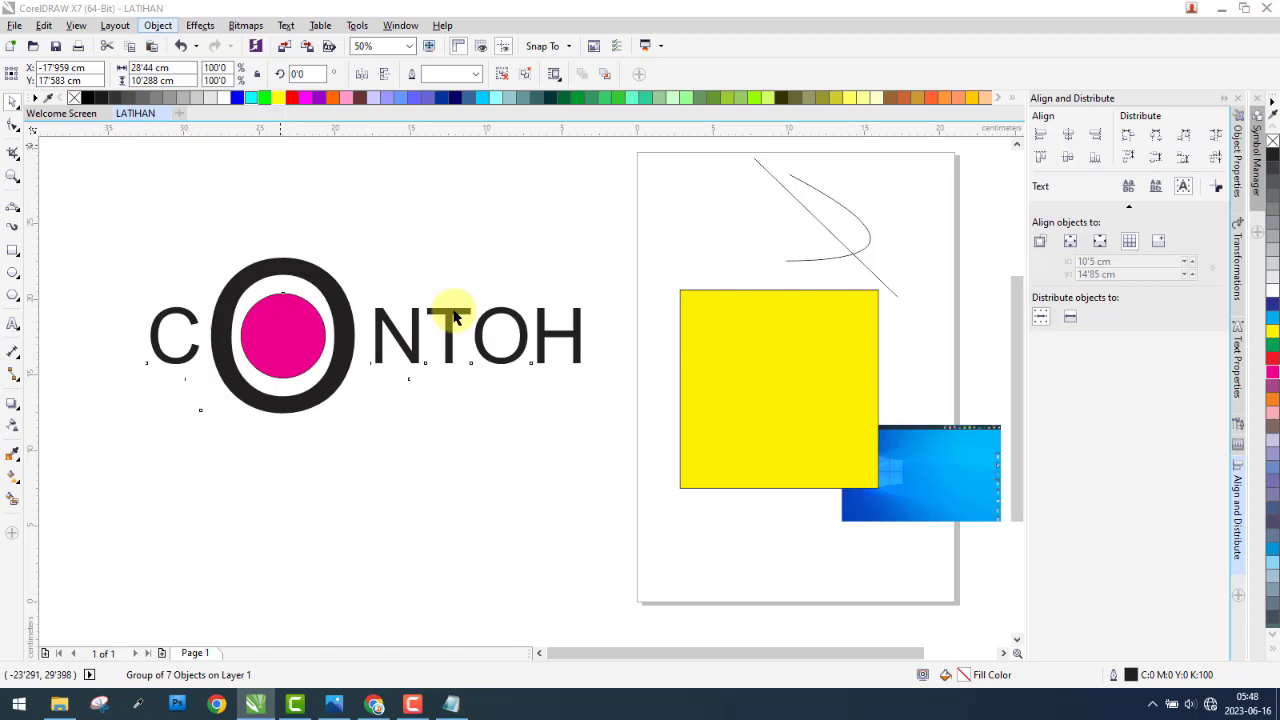
click(392, 335)
click(444, 236)
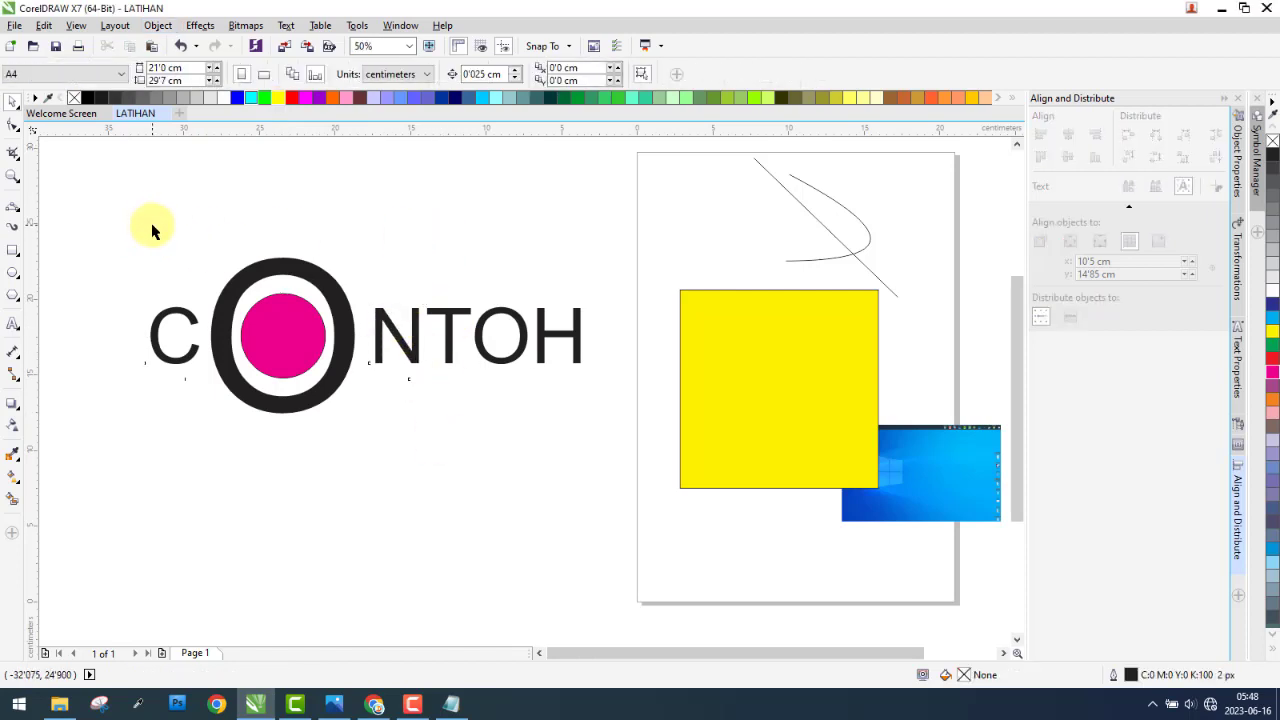
- Lock the magenta circle inside the large O
click(158, 25)
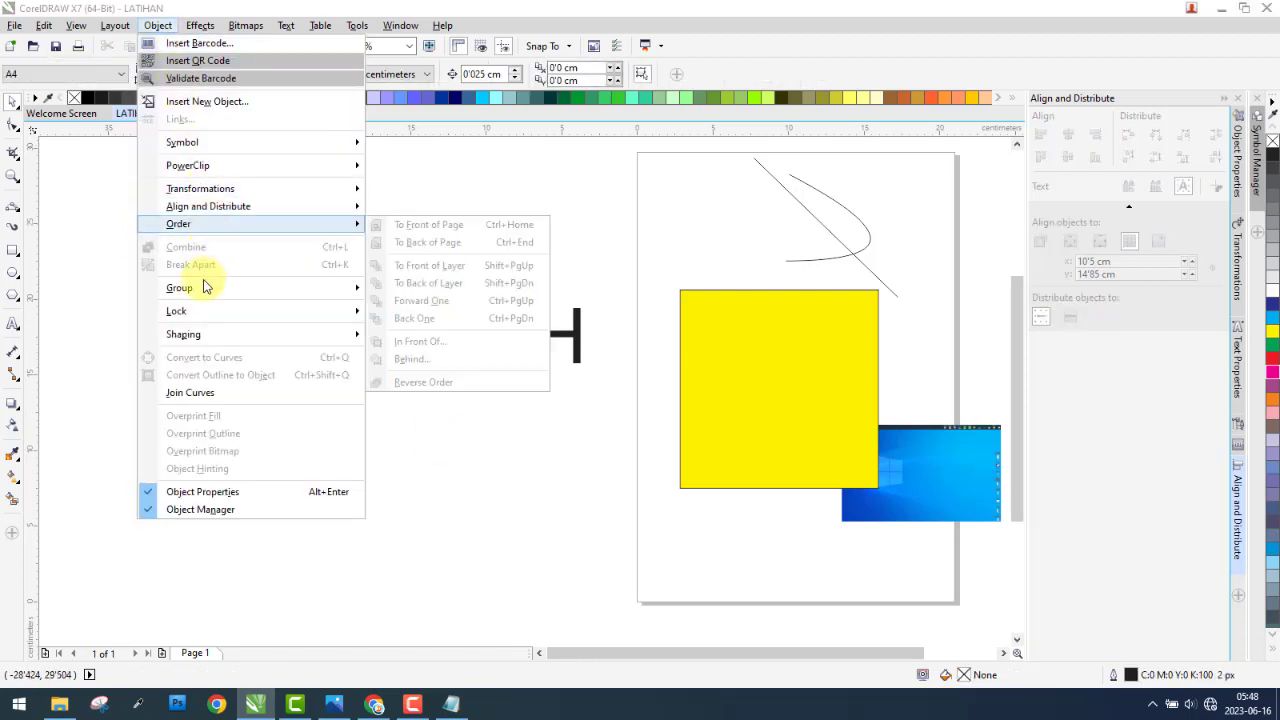
mouse_move(197, 317)
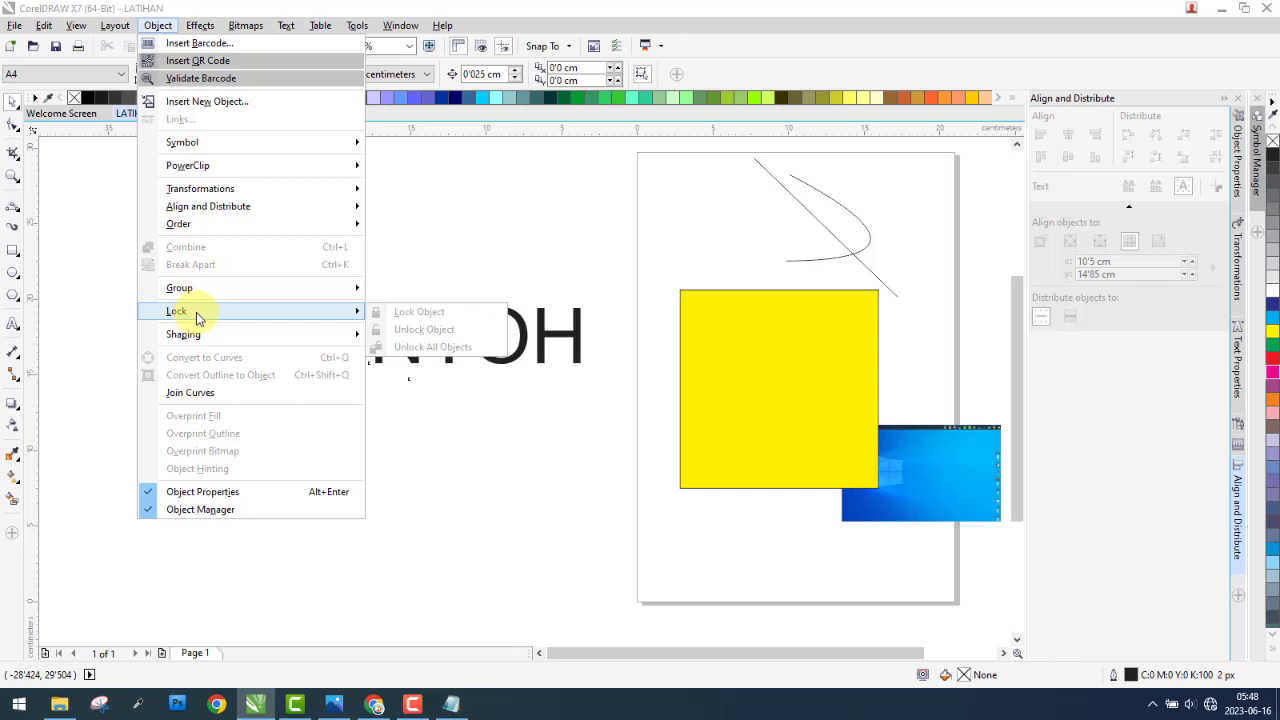
click(445, 242)
click(286, 341)
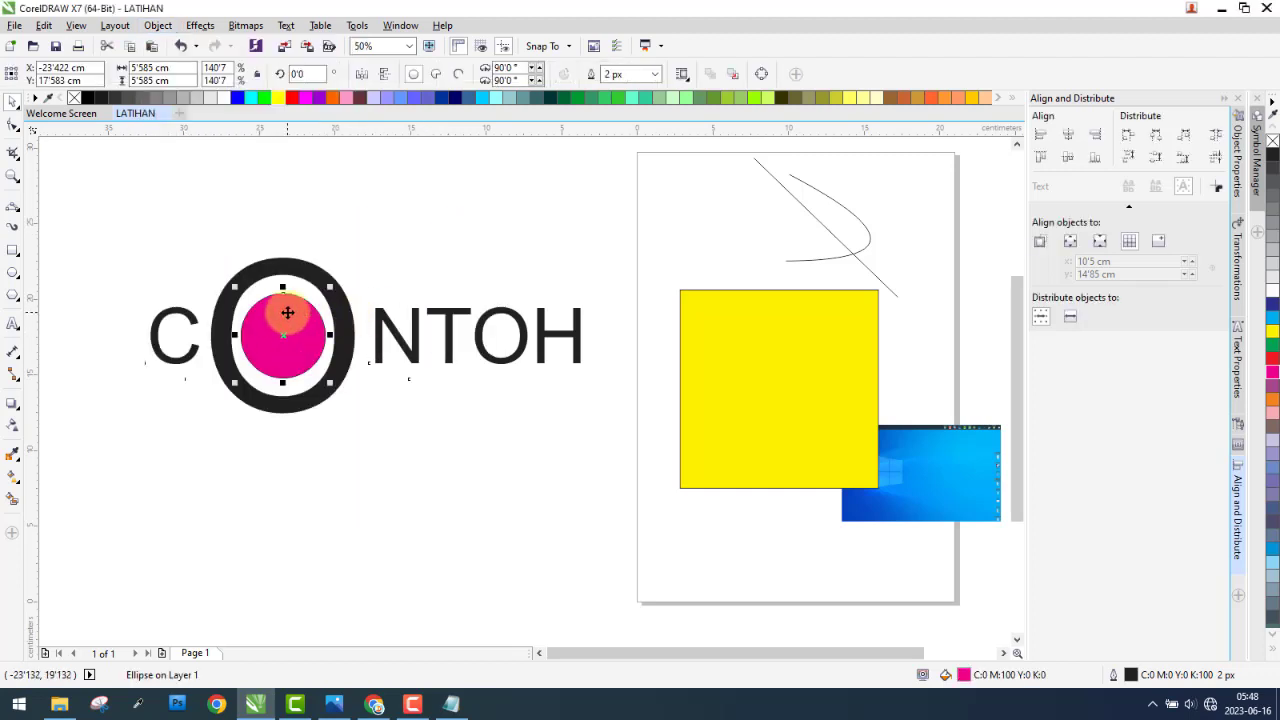
right_click(286, 305)
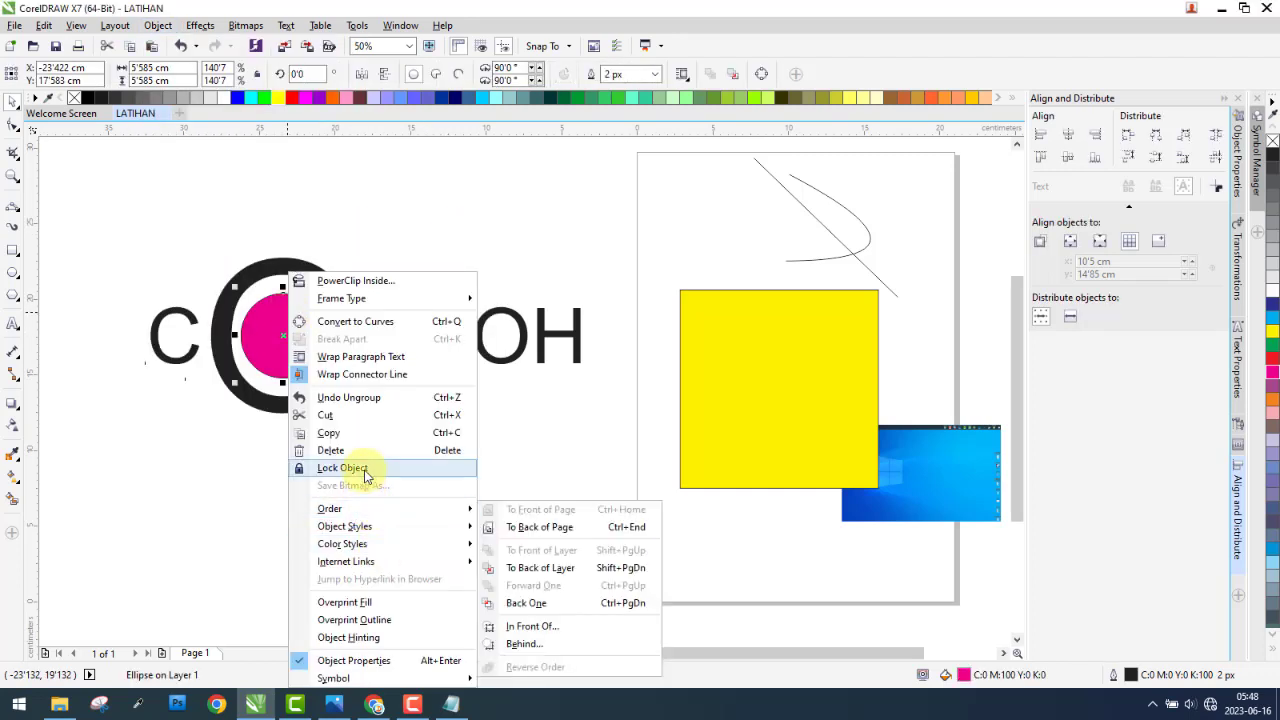
click(158, 26)
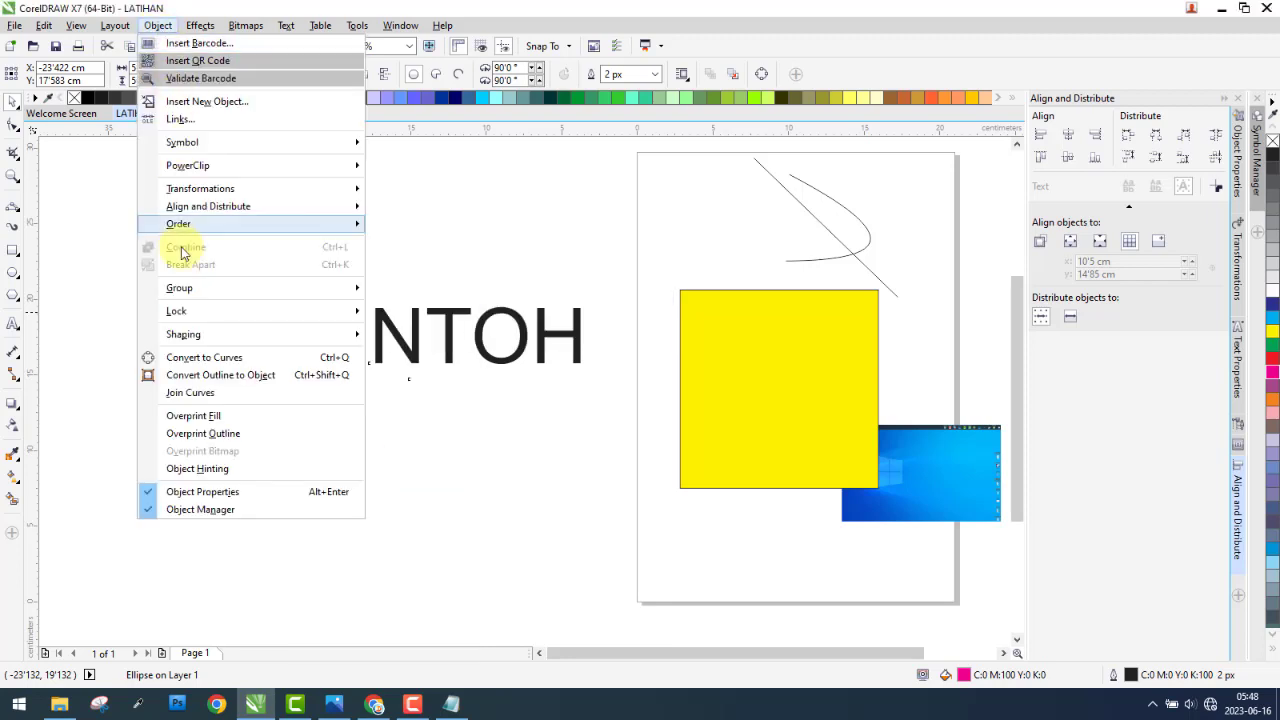
mouse_move(184, 286)
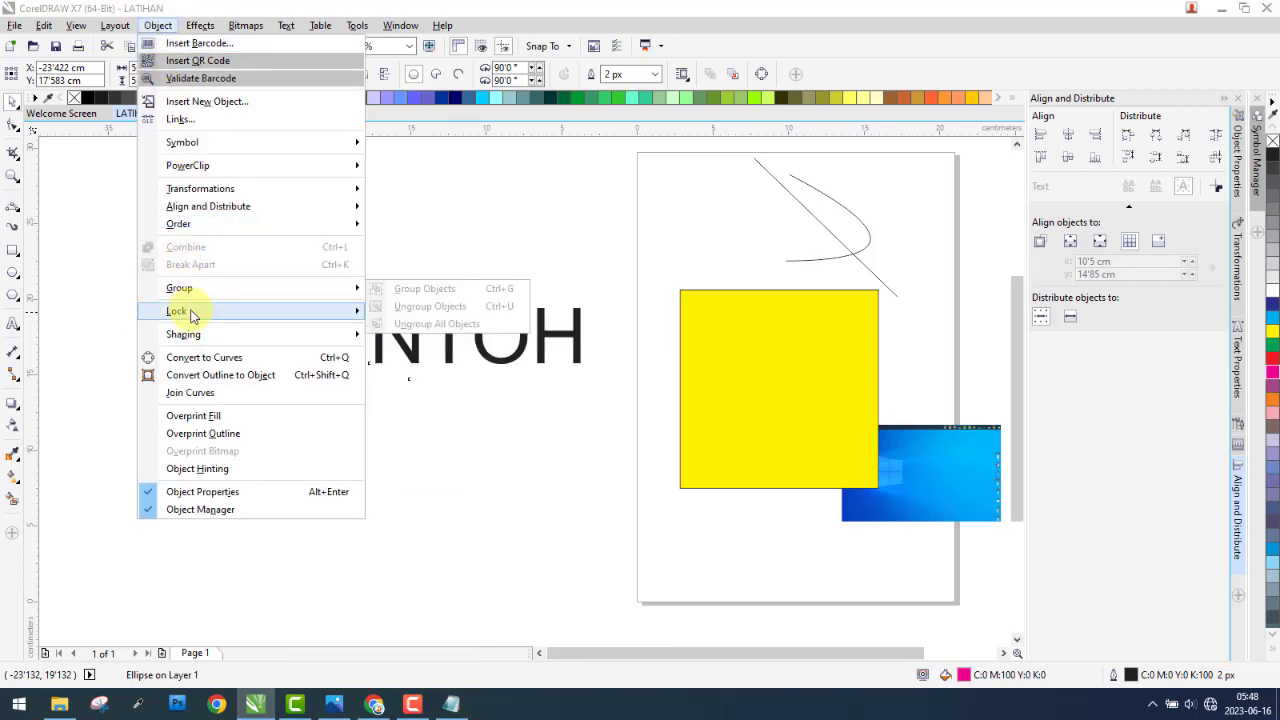
mouse_move(185, 310)
click(465, 309)
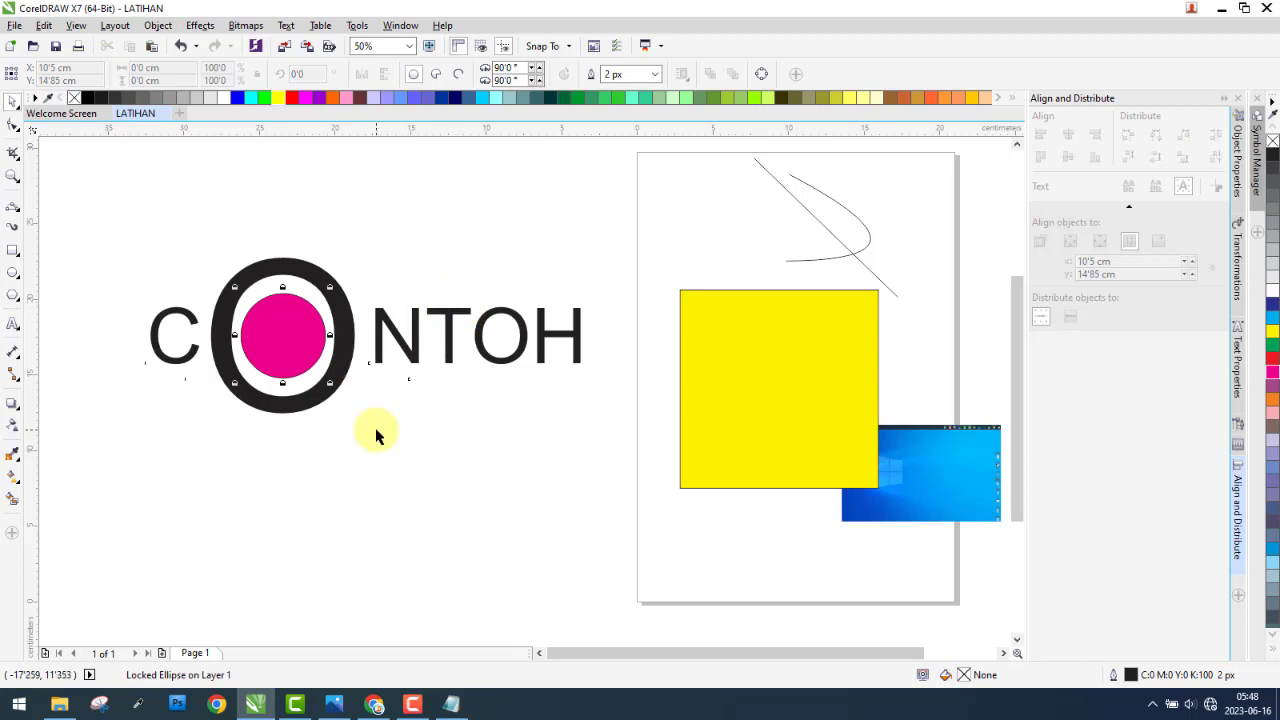
- Test the lock by moving the large O and the whole CONTOH lettering below the locked circle, and undo both moves
drag(286, 277, 319, 420)
click(304, 262)
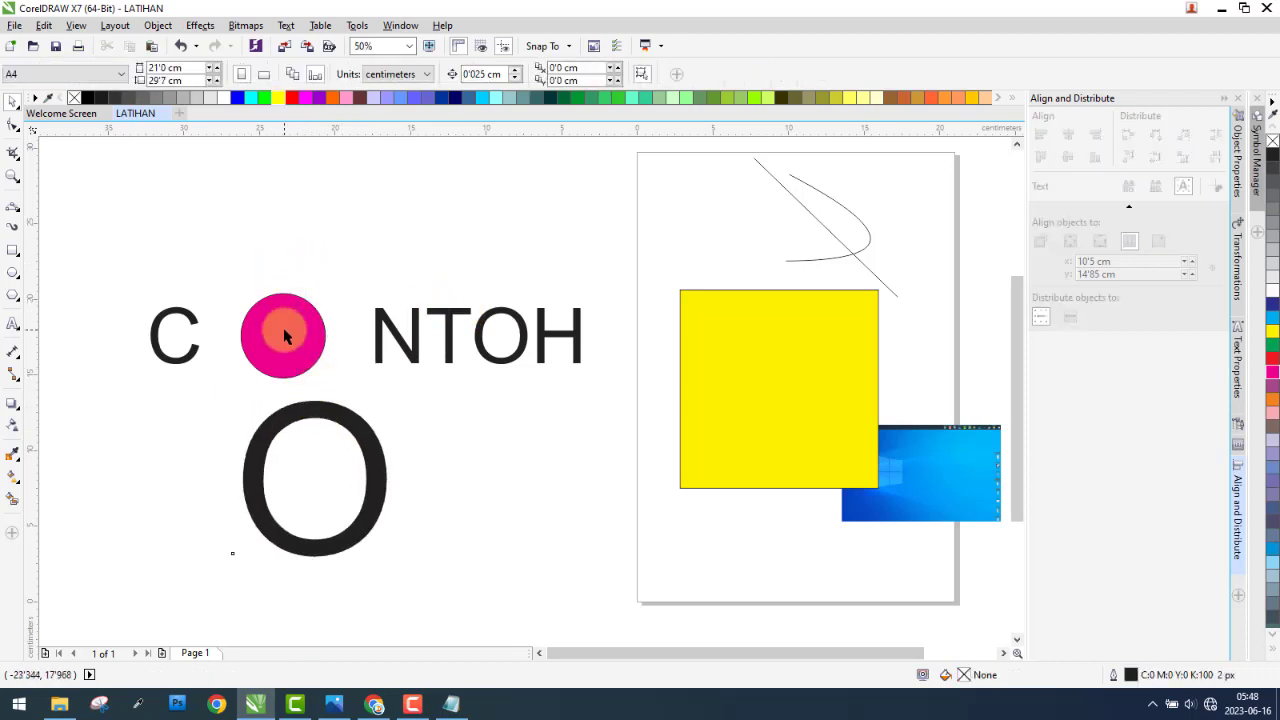
key(ctrl+z)
click(150, 216)
drag(150, 216, 625, 490)
drag(543, 337, 449, 447)
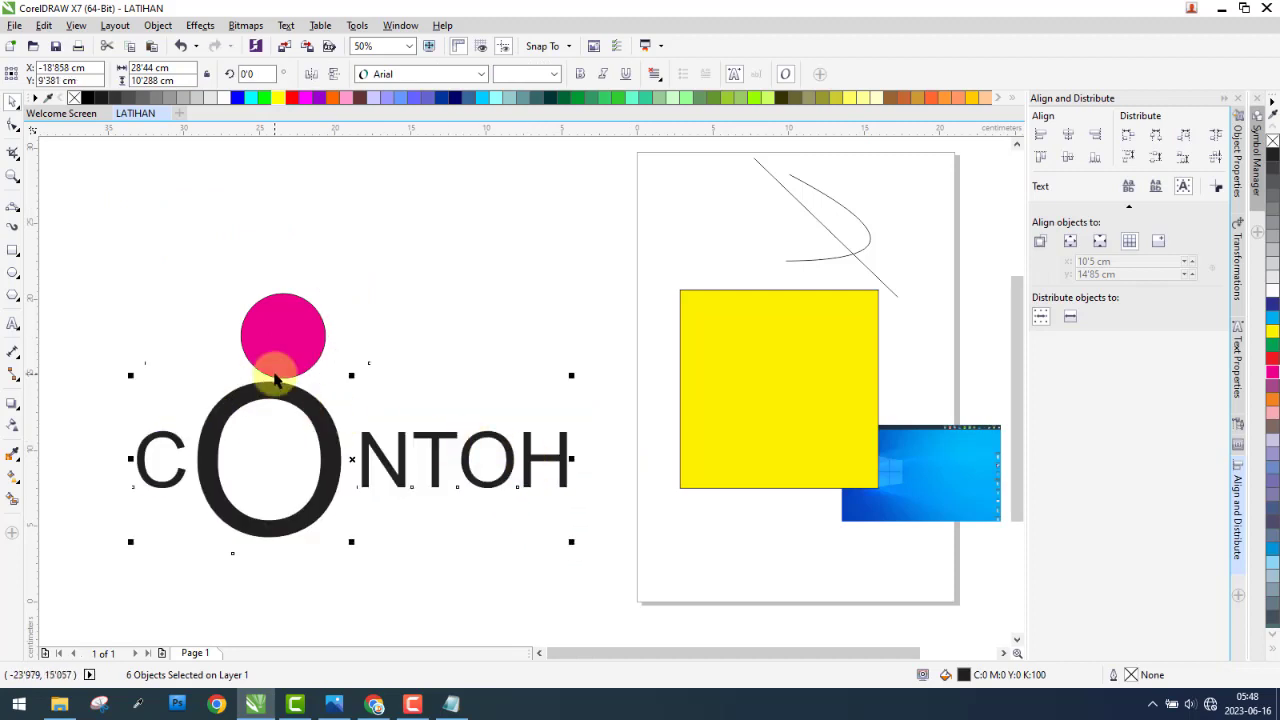
drag(276, 378, 298, 362)
key(Escape)
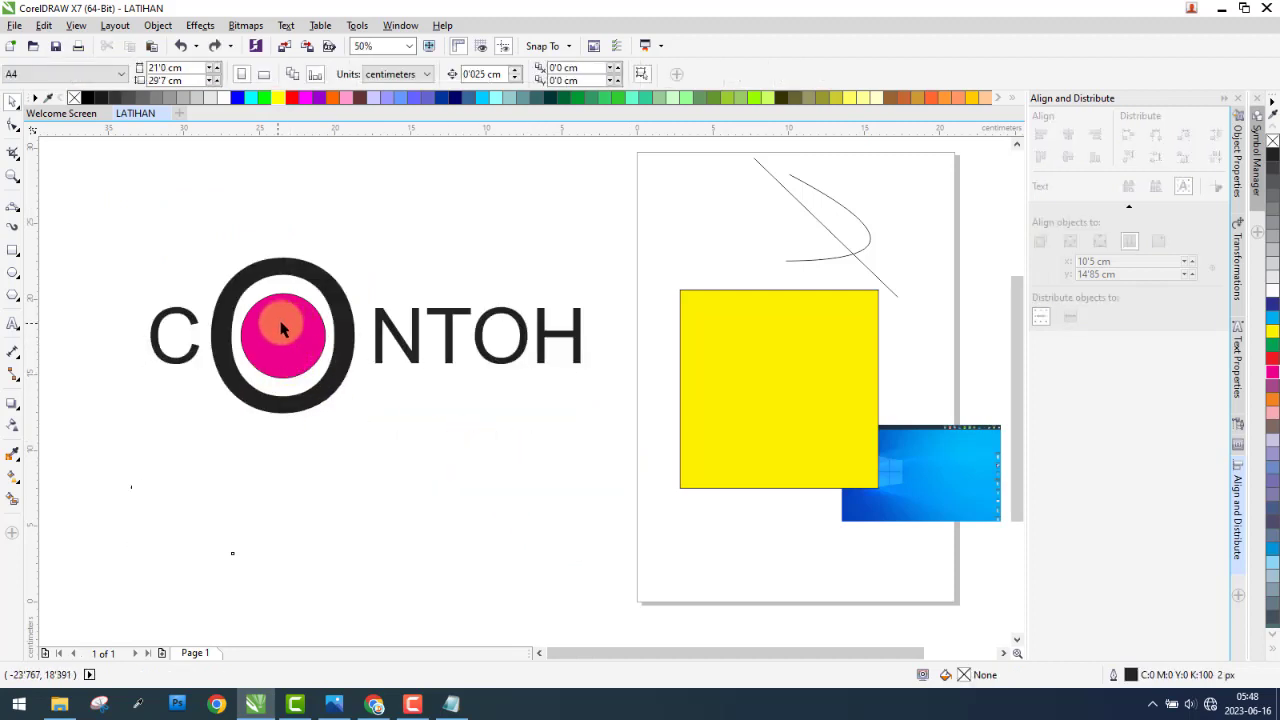
- Unlock the magenta circle, try moving it out of the large O, and undo the move
right_click(292, 342)
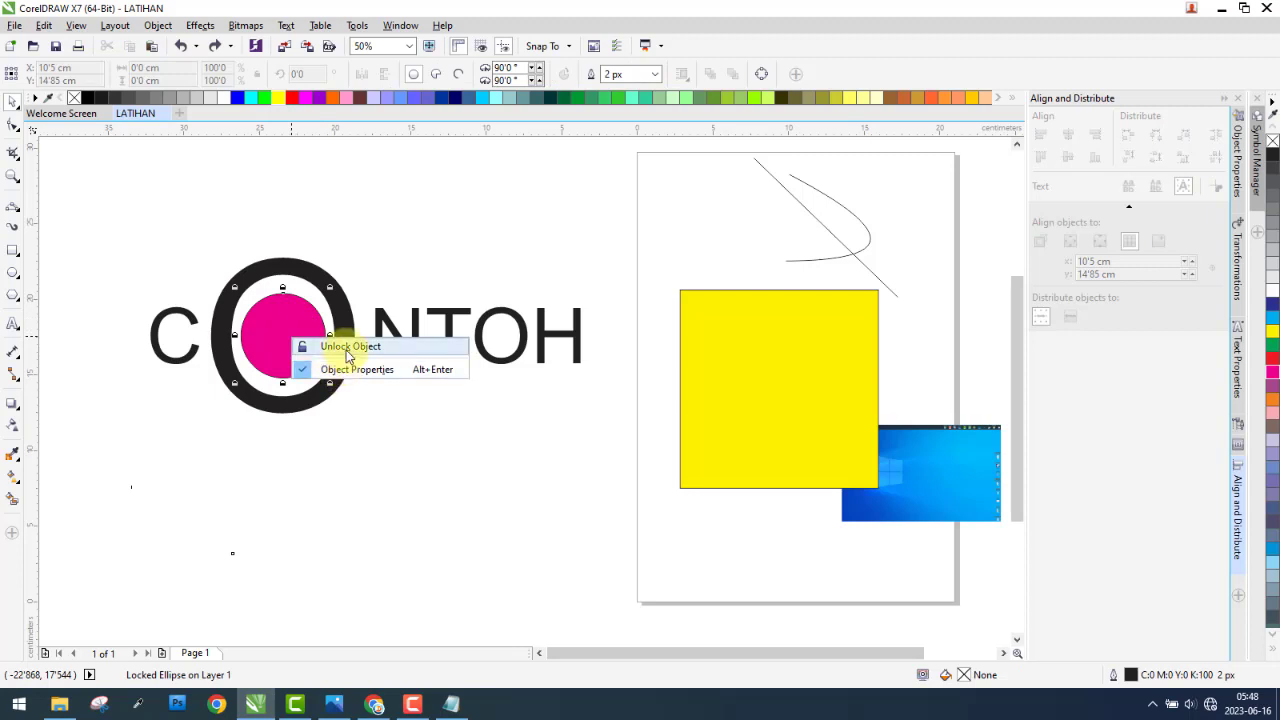
click(155, 26)
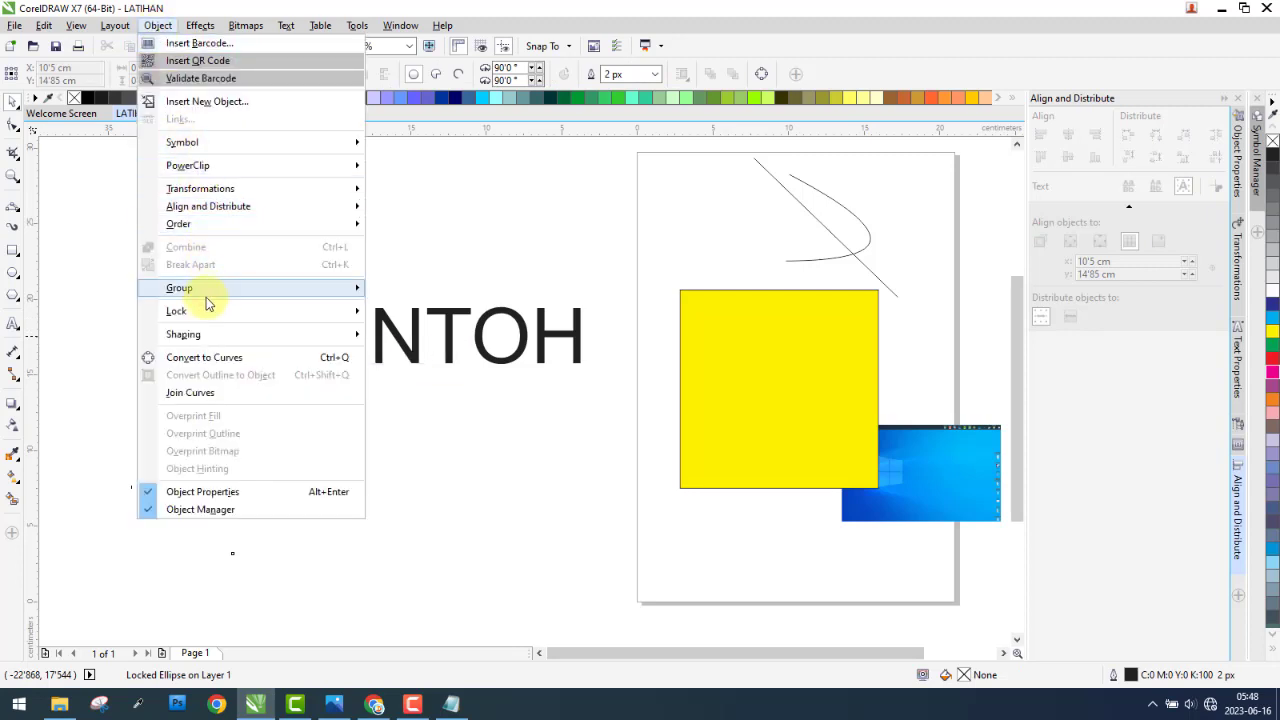
mouse_move(206, 311)
click(415, 330)
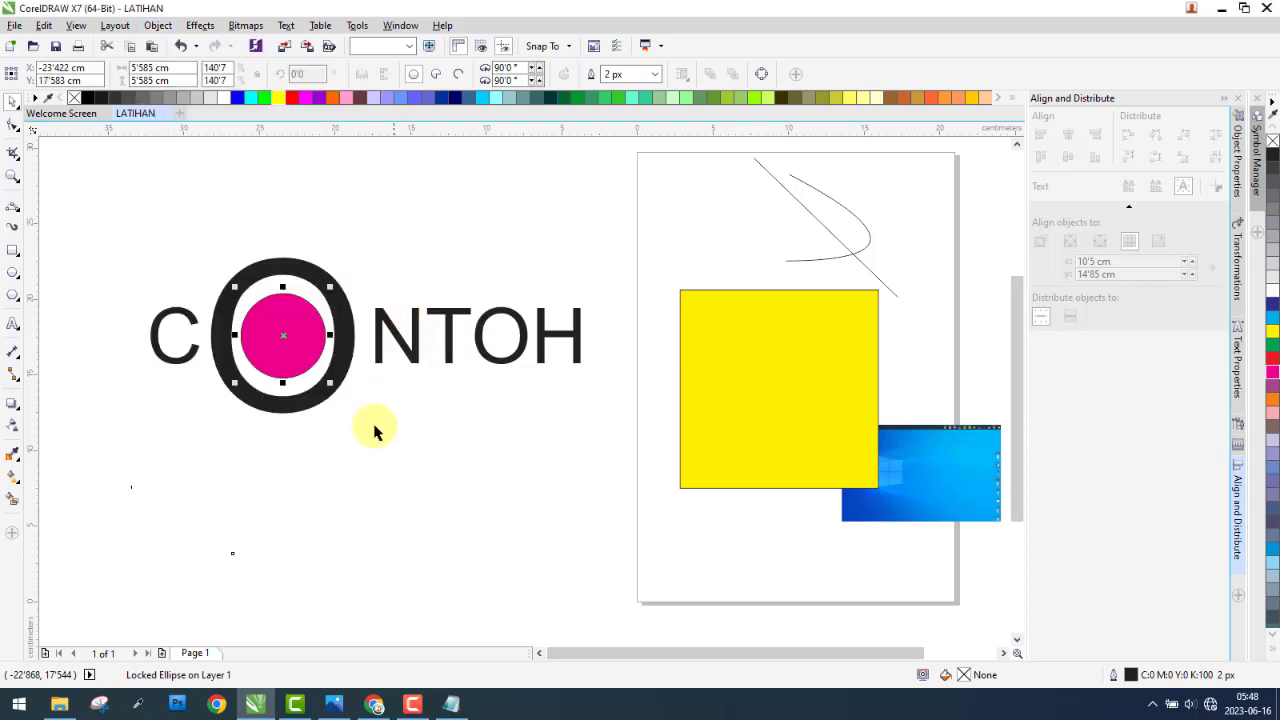
drag(280, 335, 354, 292)
key(ctrl+z)
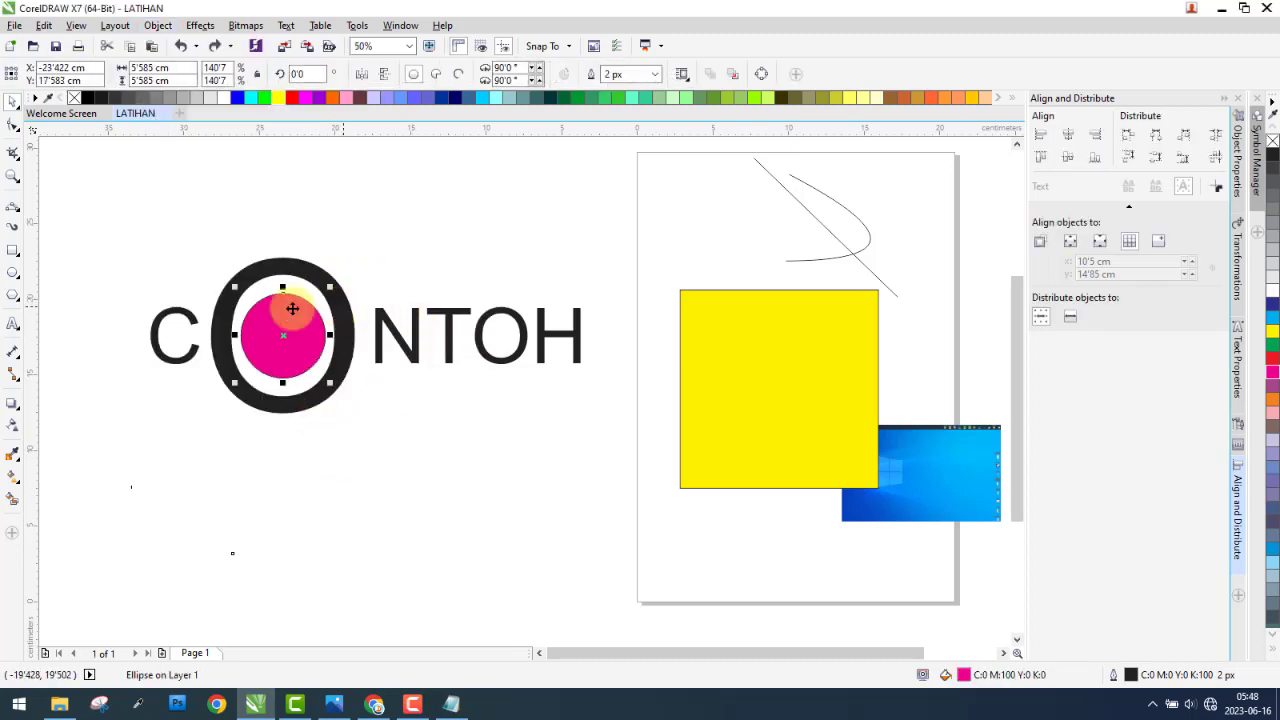
click(146, 236)
click(157, 27)
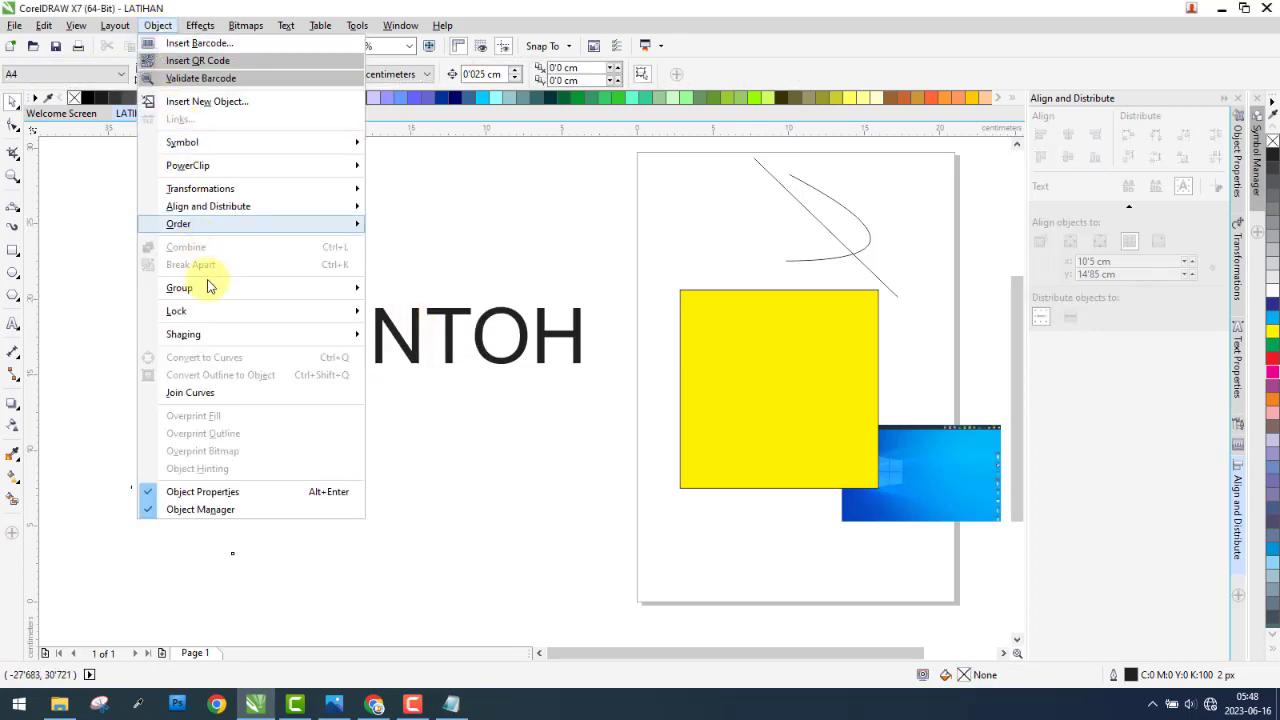
mouse_move(206, 318)
mouse_move(204, 340)
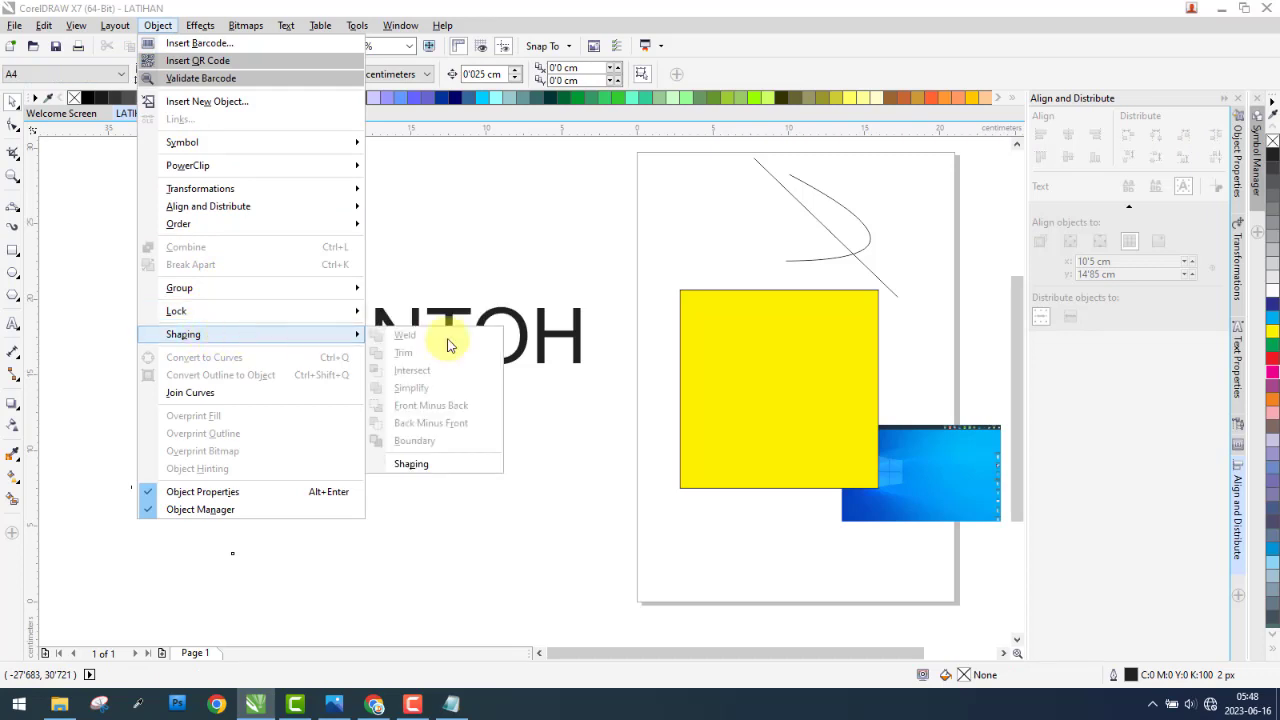
click(408, 294)
- Move the magenta circle and the yellow square below the lettering so the circle overlaps the square's left edge
click(286, 331)
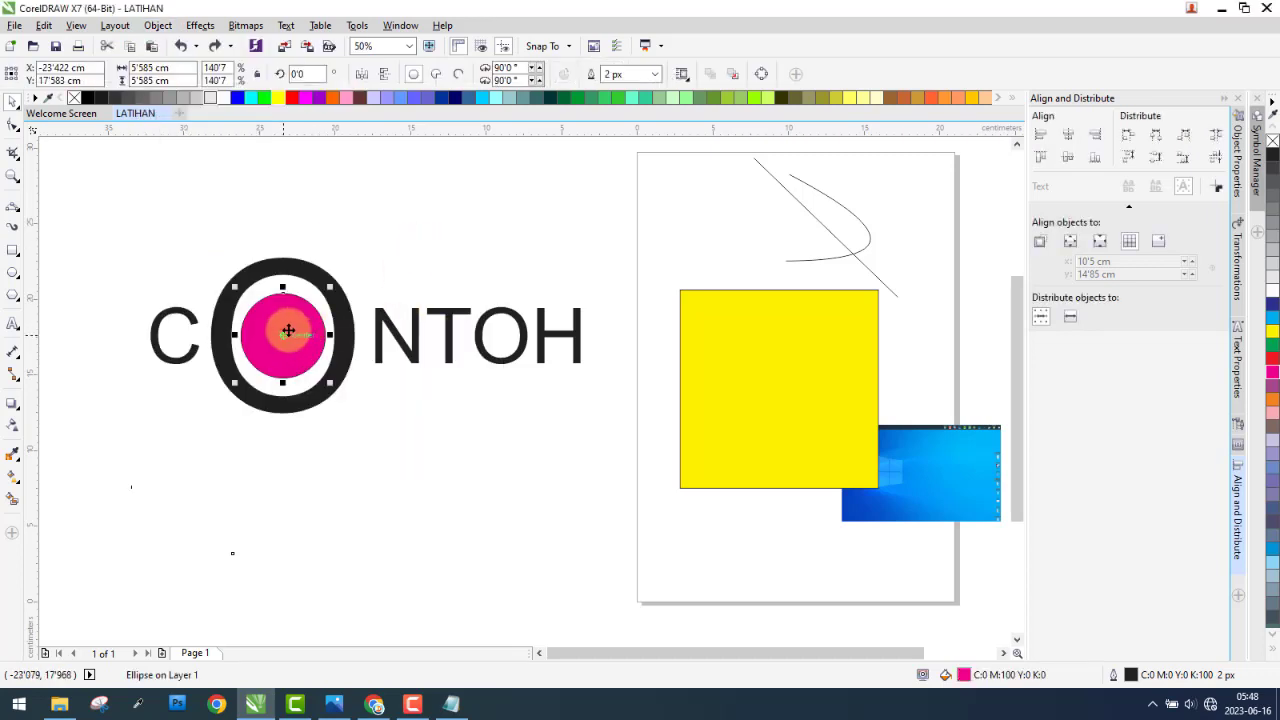
drag(286, 331, 450, 489)
drag(746, 414, 564, 515)
drag(466, 488, 500, 490)
click(589, 466)
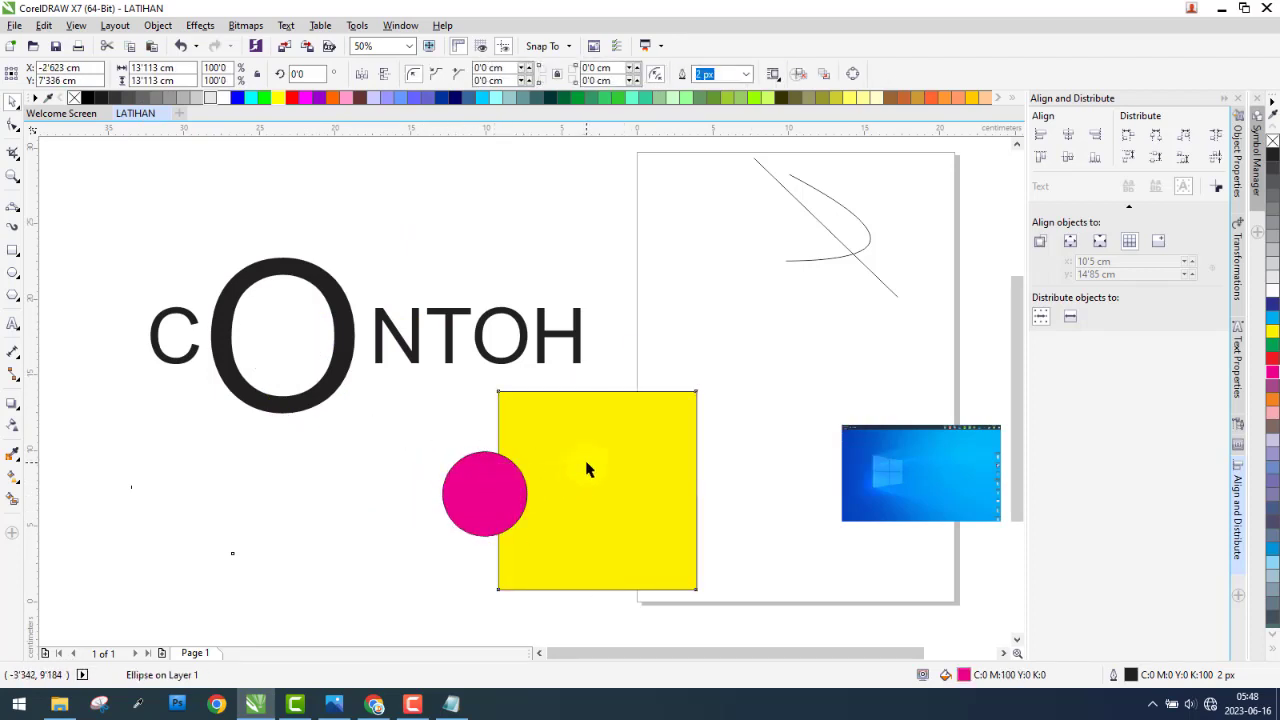
shift+click(474, 500)
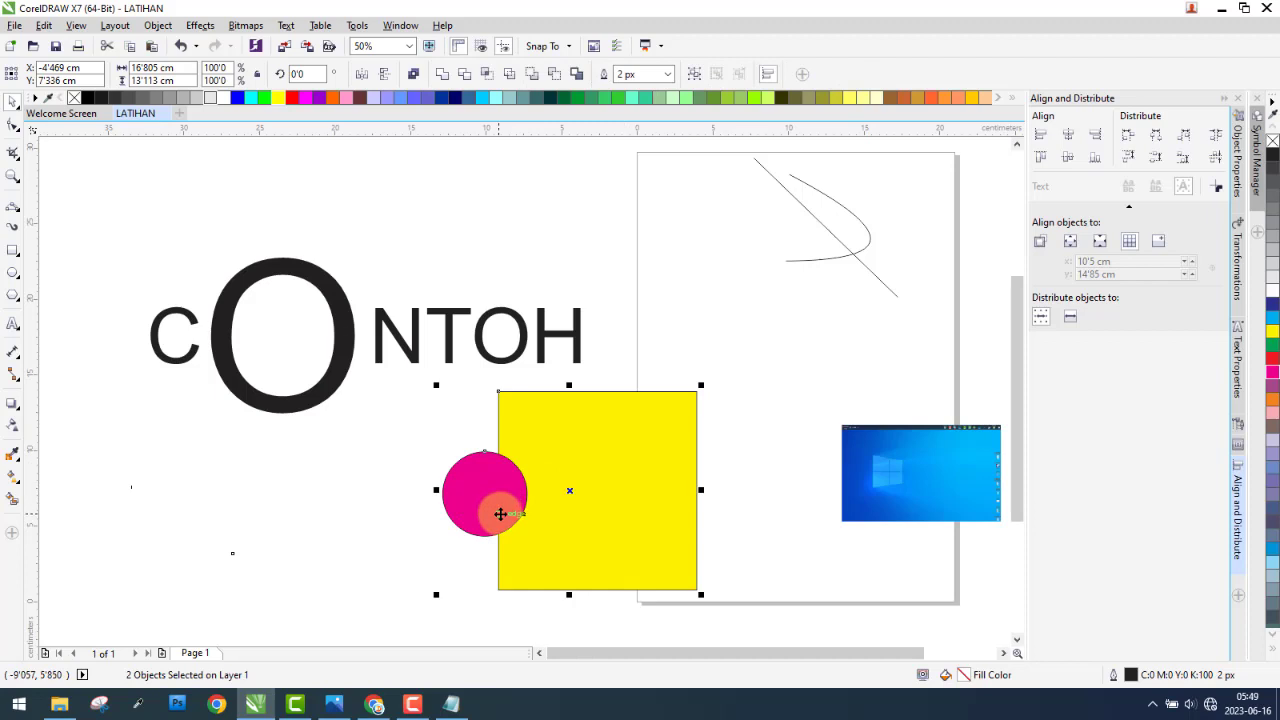
click(160, 26)
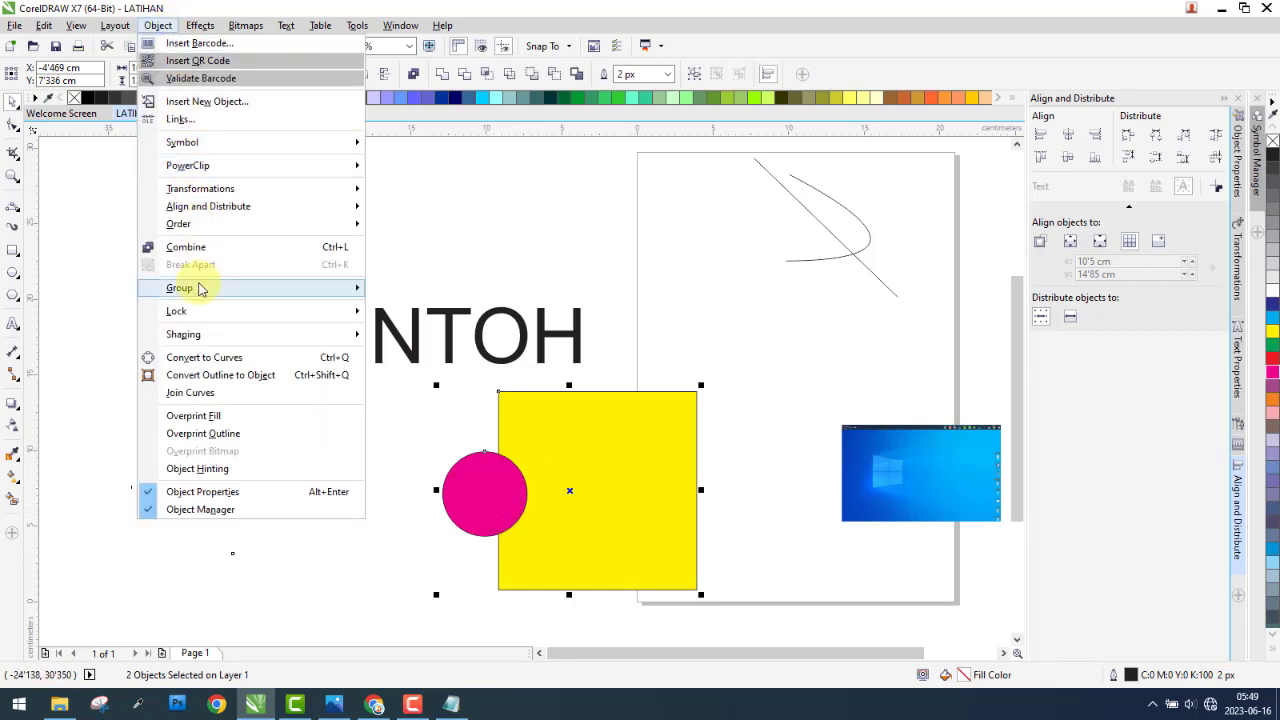
mouse_move(240, 334)
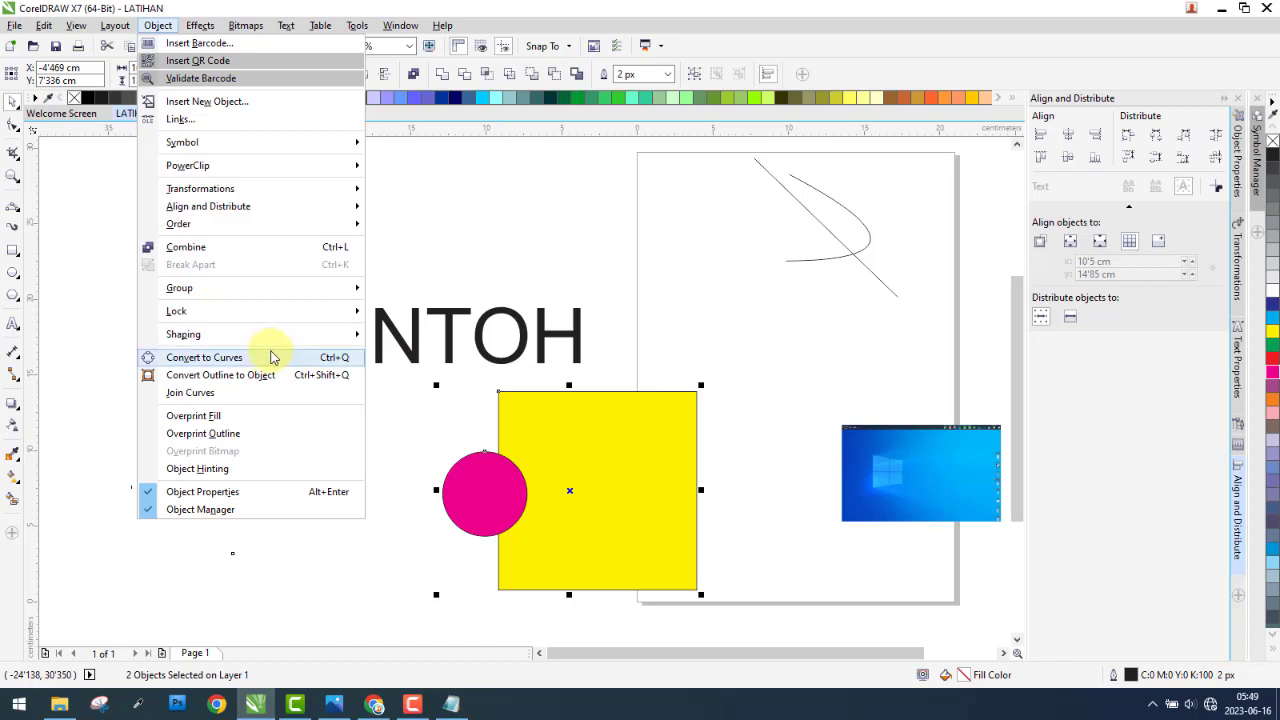
mouse_move(282, 337)
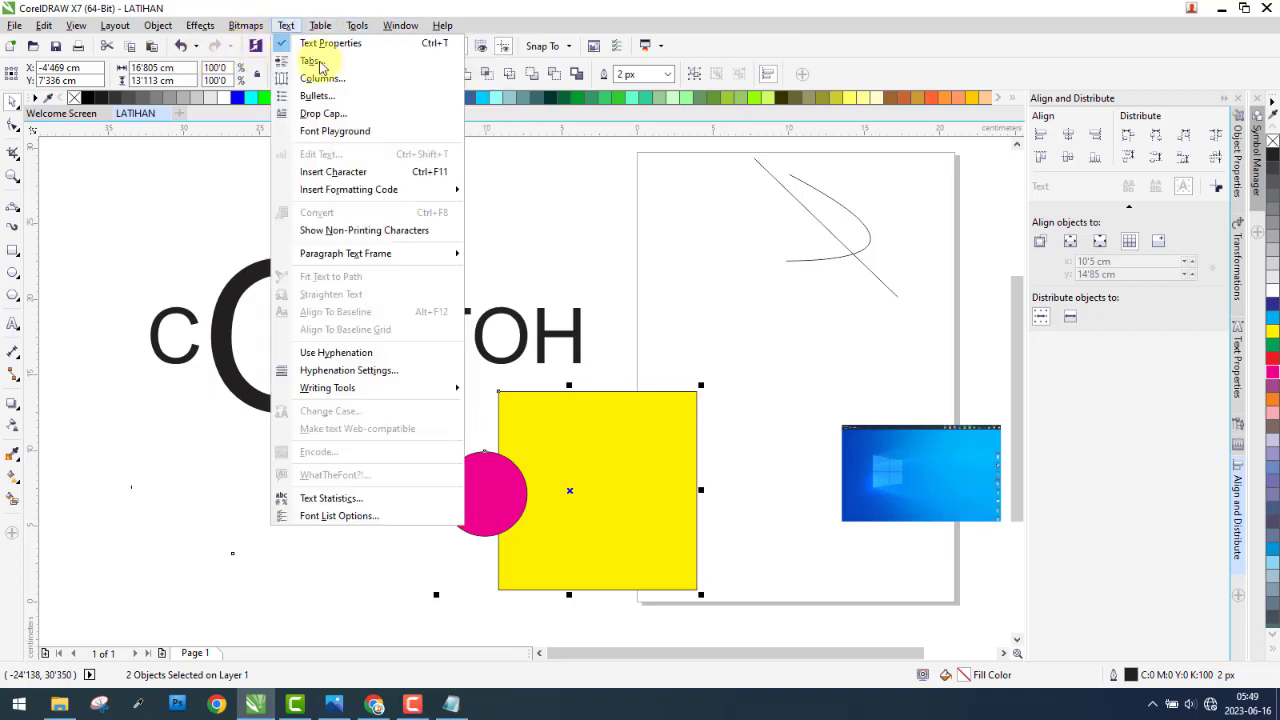
click(888, 74)
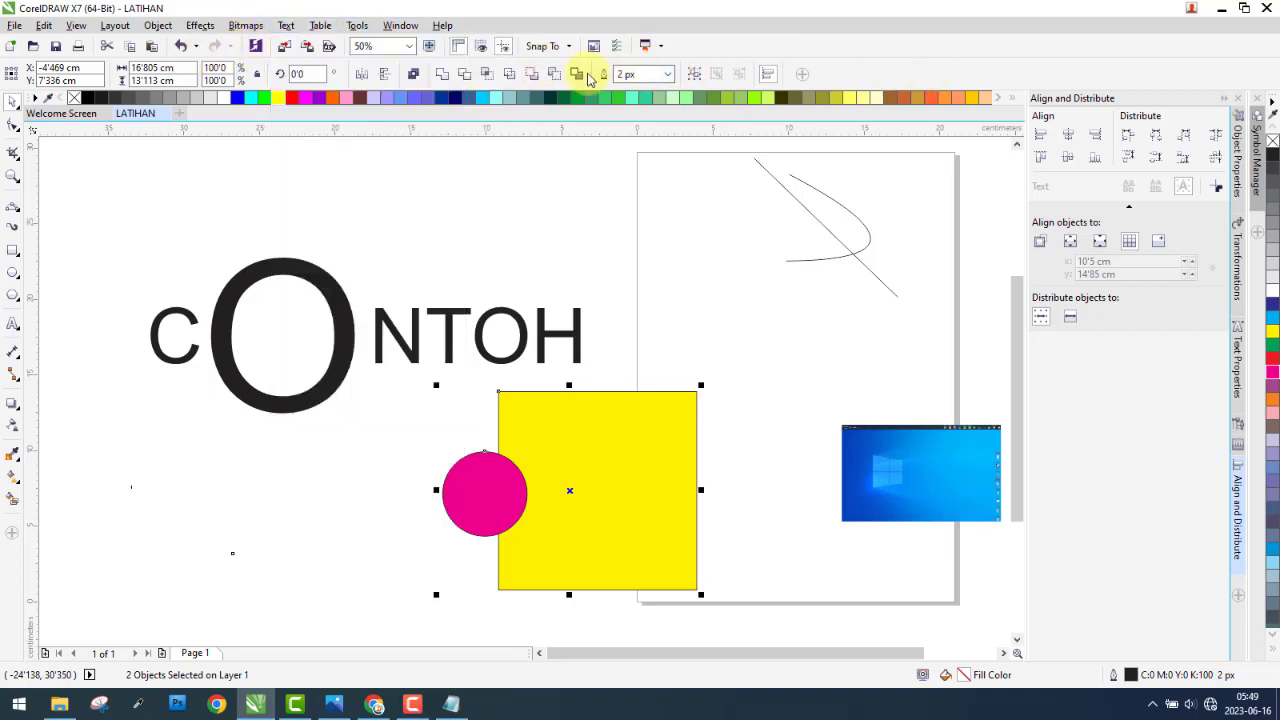
click(463, 248)
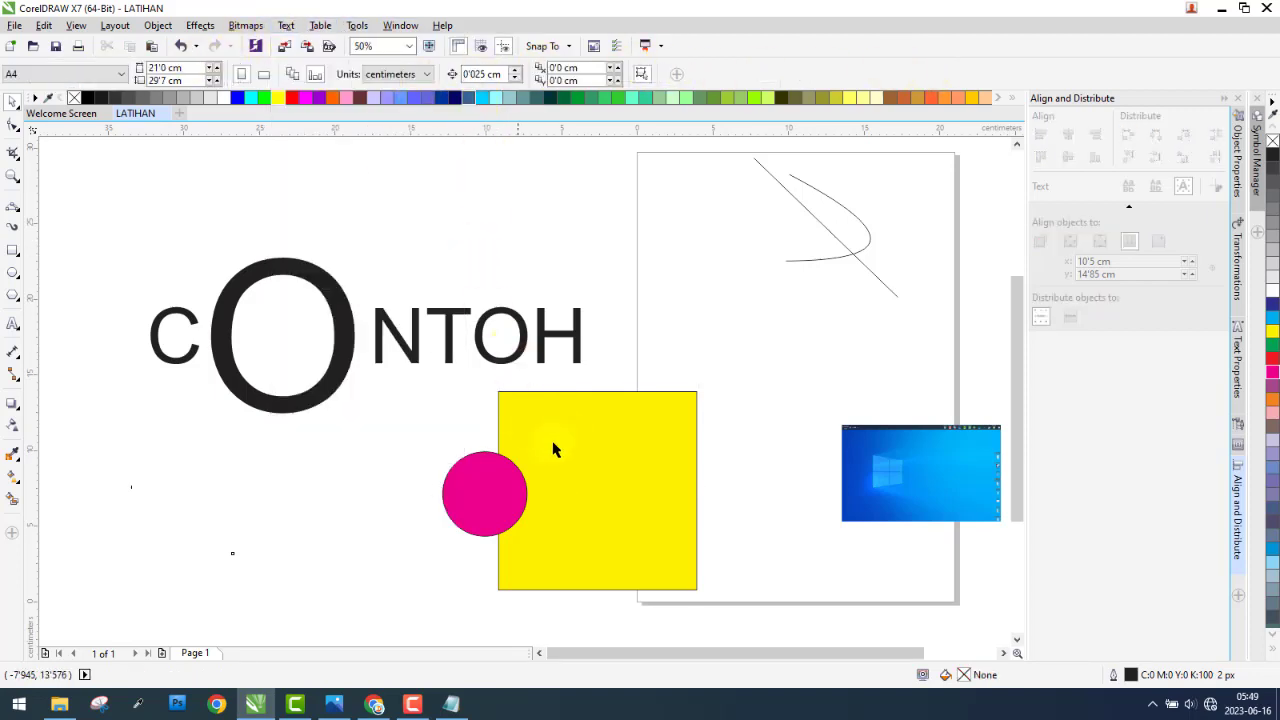
- Cut the magenta circle's shape out of the yellow square with Back Minus Front, and undo the cut
click(612, 421)
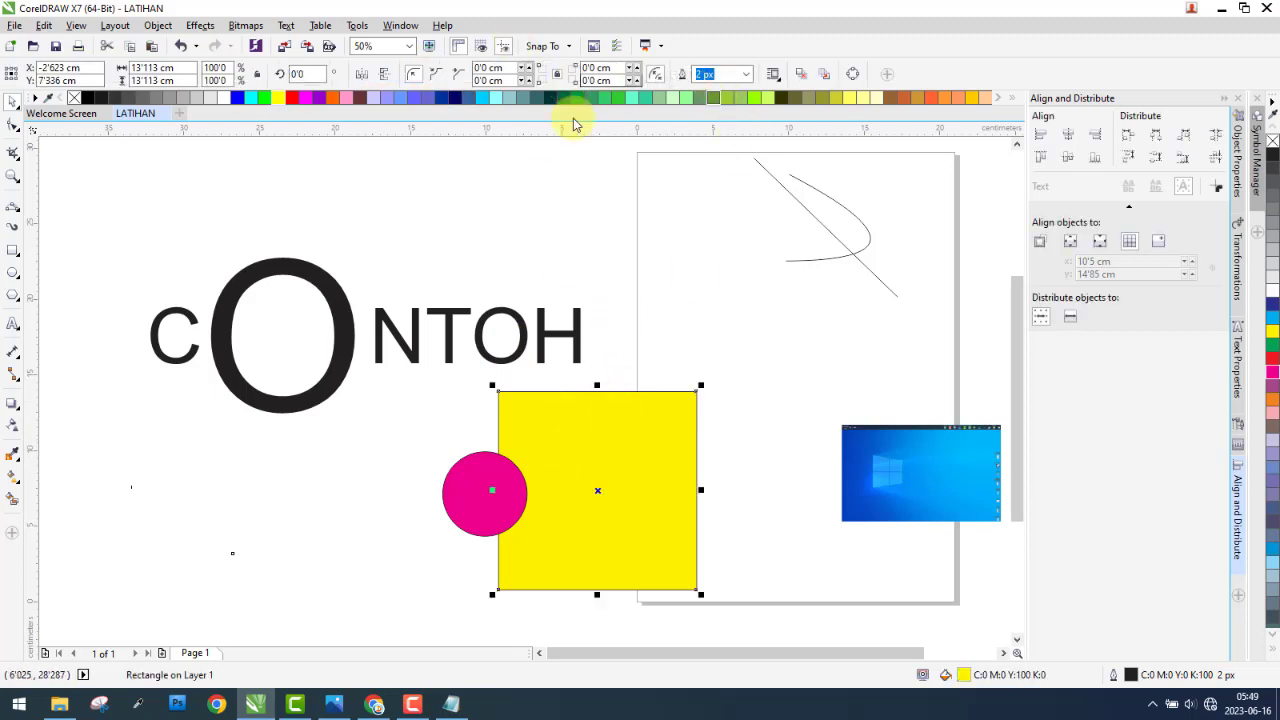
shift+click(467, 502)
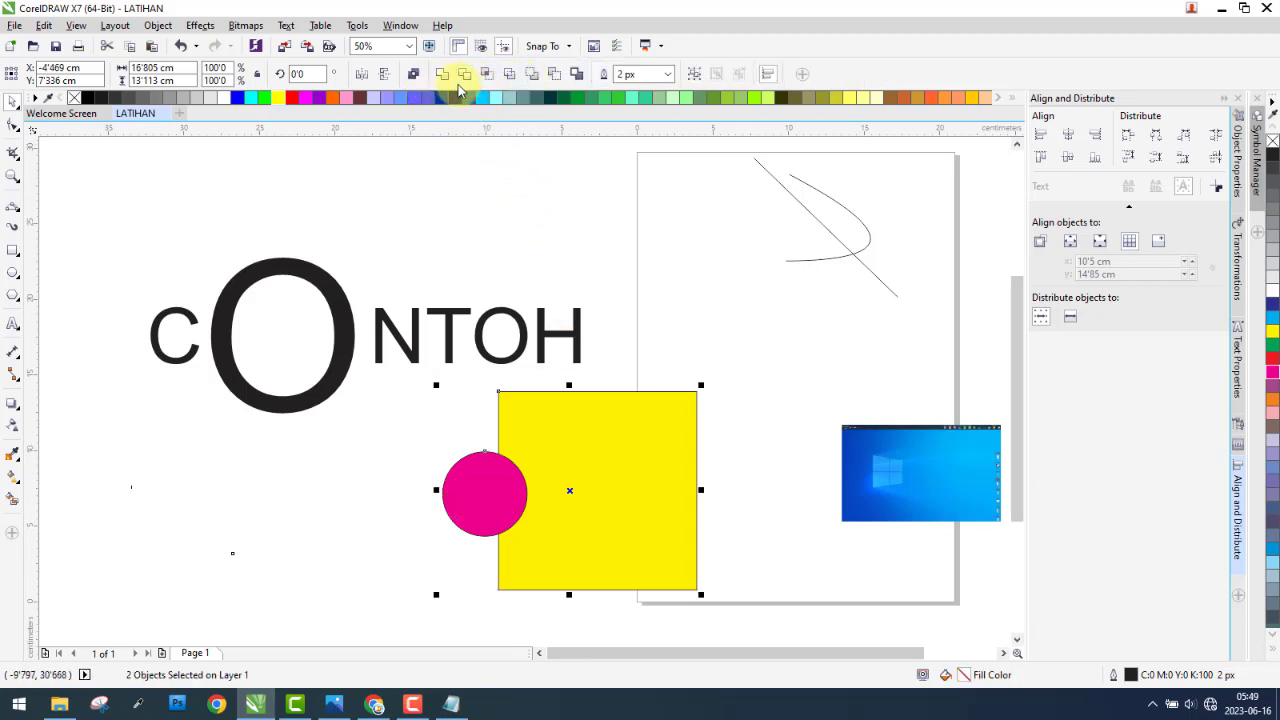
click(555, 76)
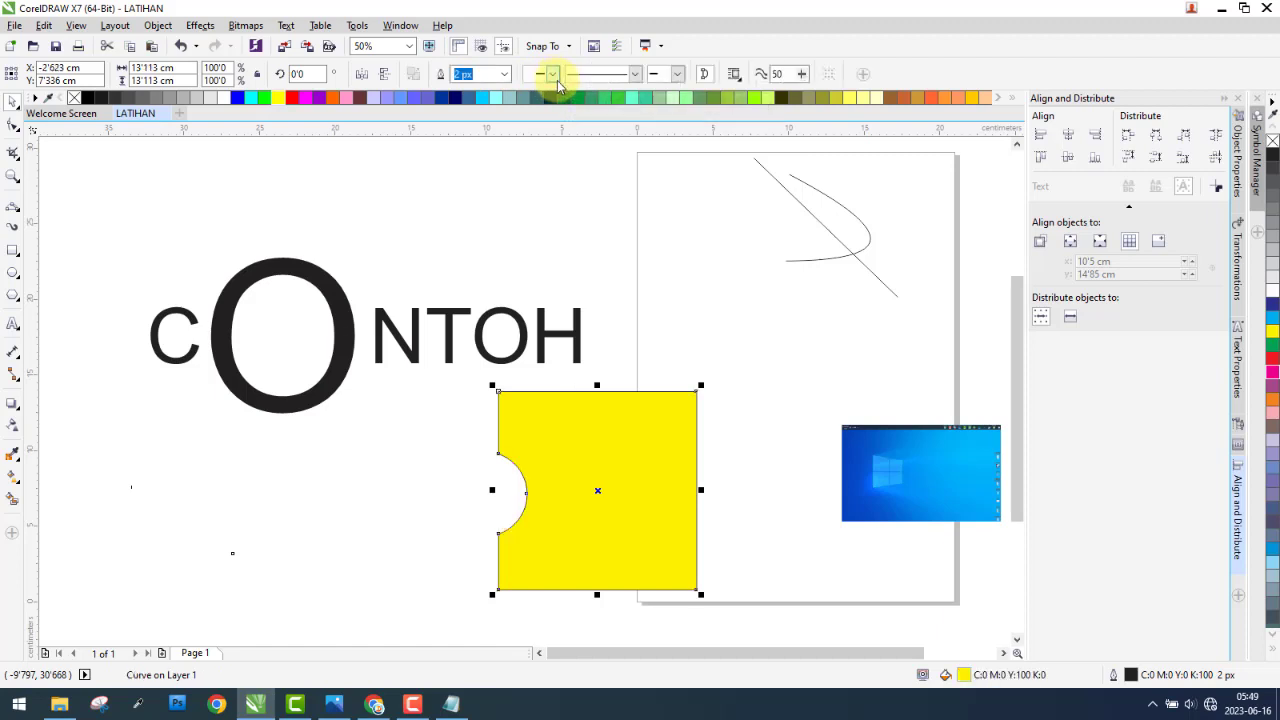
key(ctrl+z)
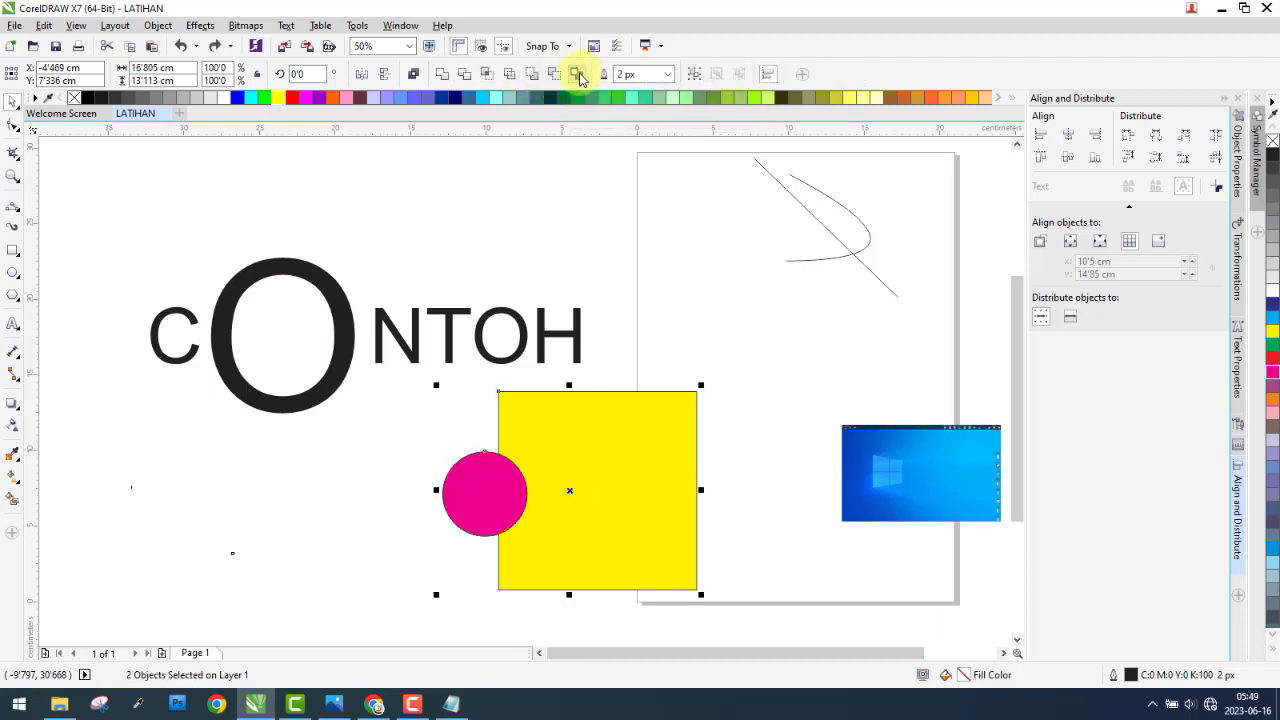
- Create a boundary outline around the circle and square, move it off to the left, and undo the moves and the boundary
click(578, 76)
drag(463, 483, 314, 481)
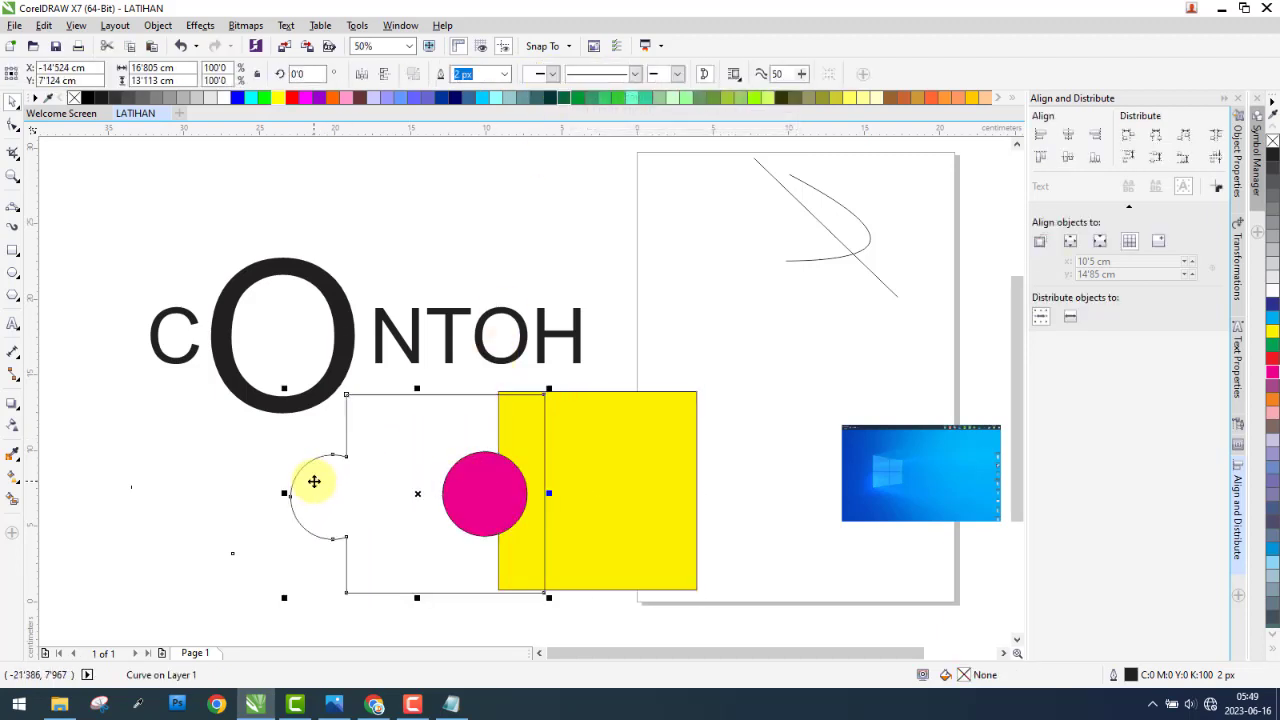
drag(394, 470, 228, 478)
key(ctrl+z)
key(ctrl+z)
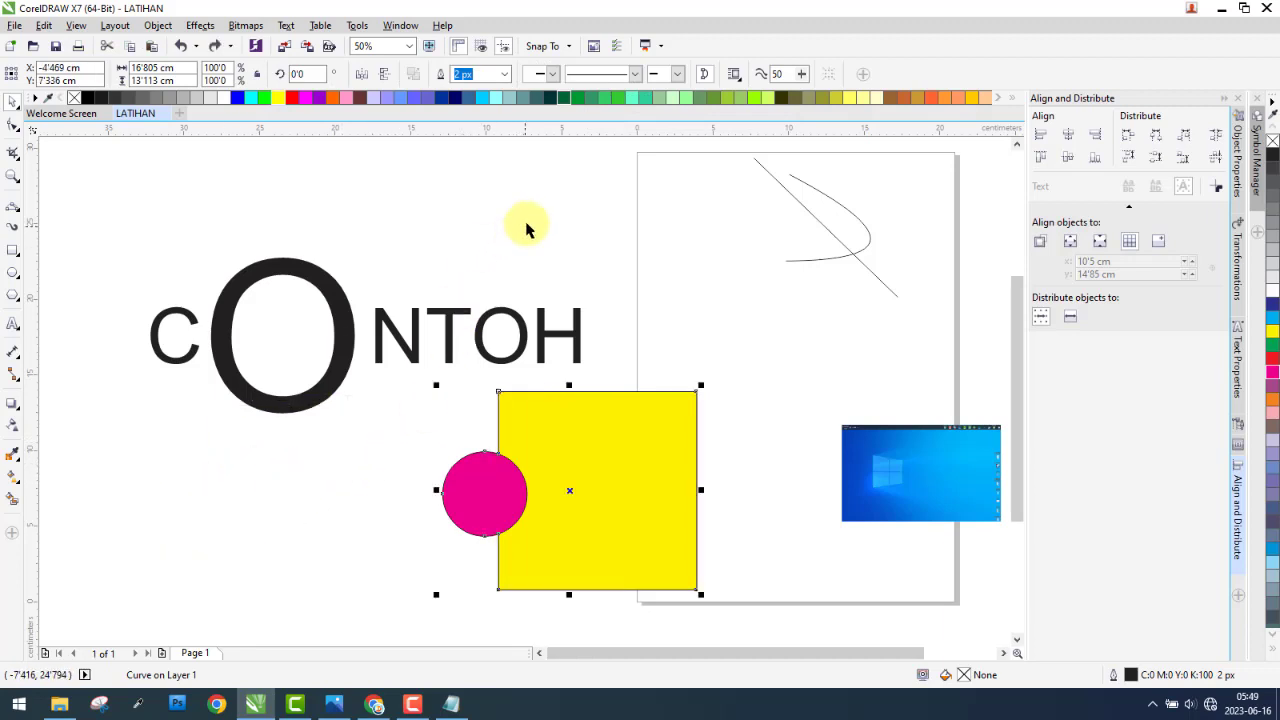
key(ctrl+z)
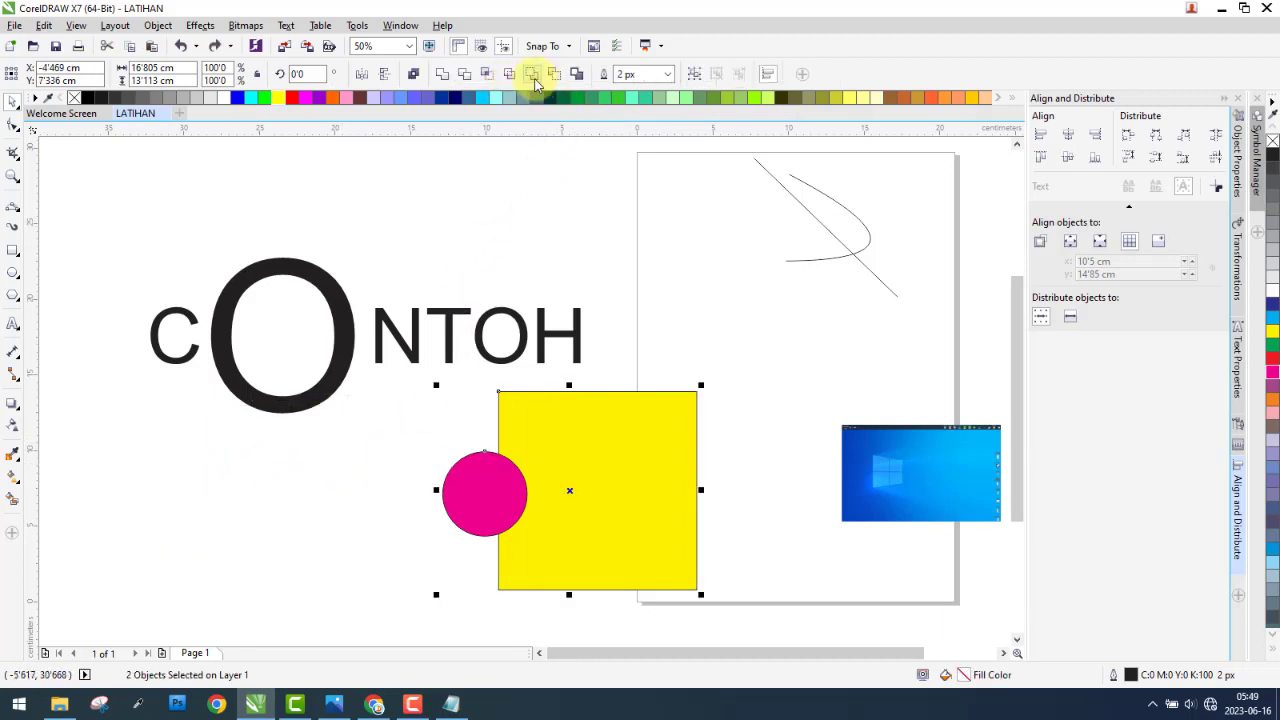
- Try Front Minus Back, cutting the circle's overlap from the square and moving the circle above it, and undo each change
click(533, 76)
key(ctrl+z)
click(413, 470)
drag(485, 494, 650, 356)
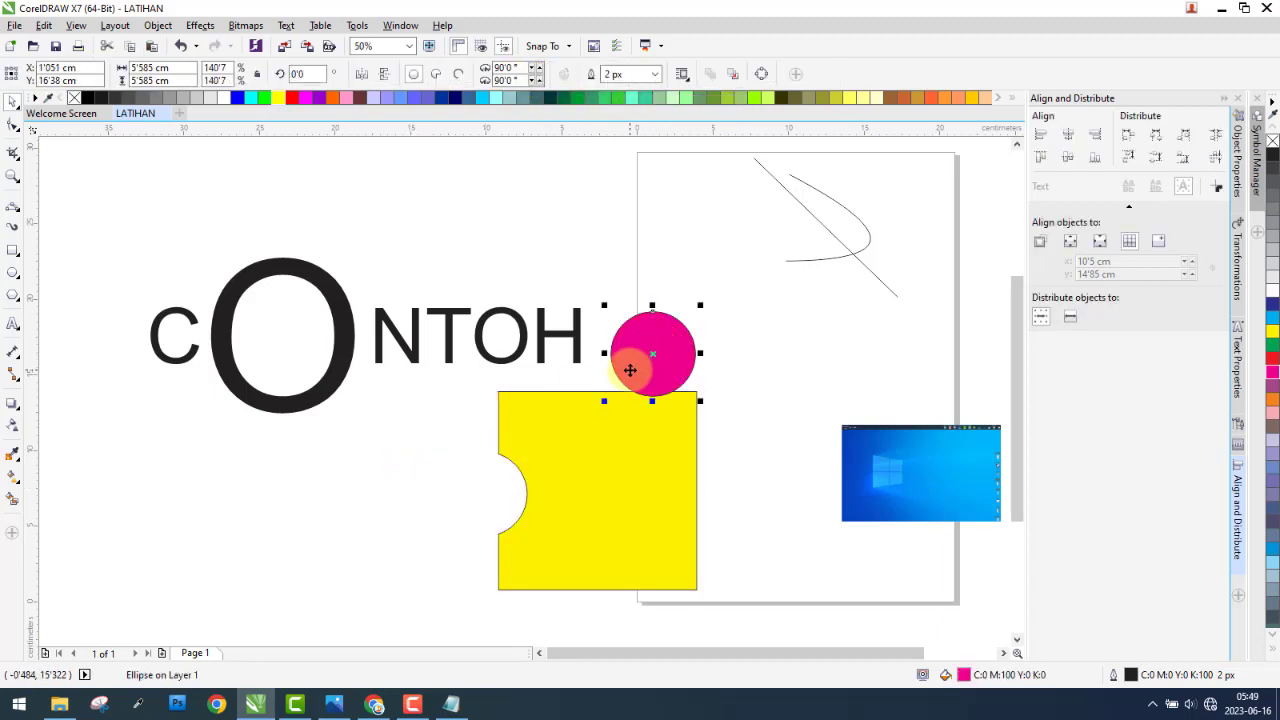
key(ctrl+z)
key(ctrl+z)
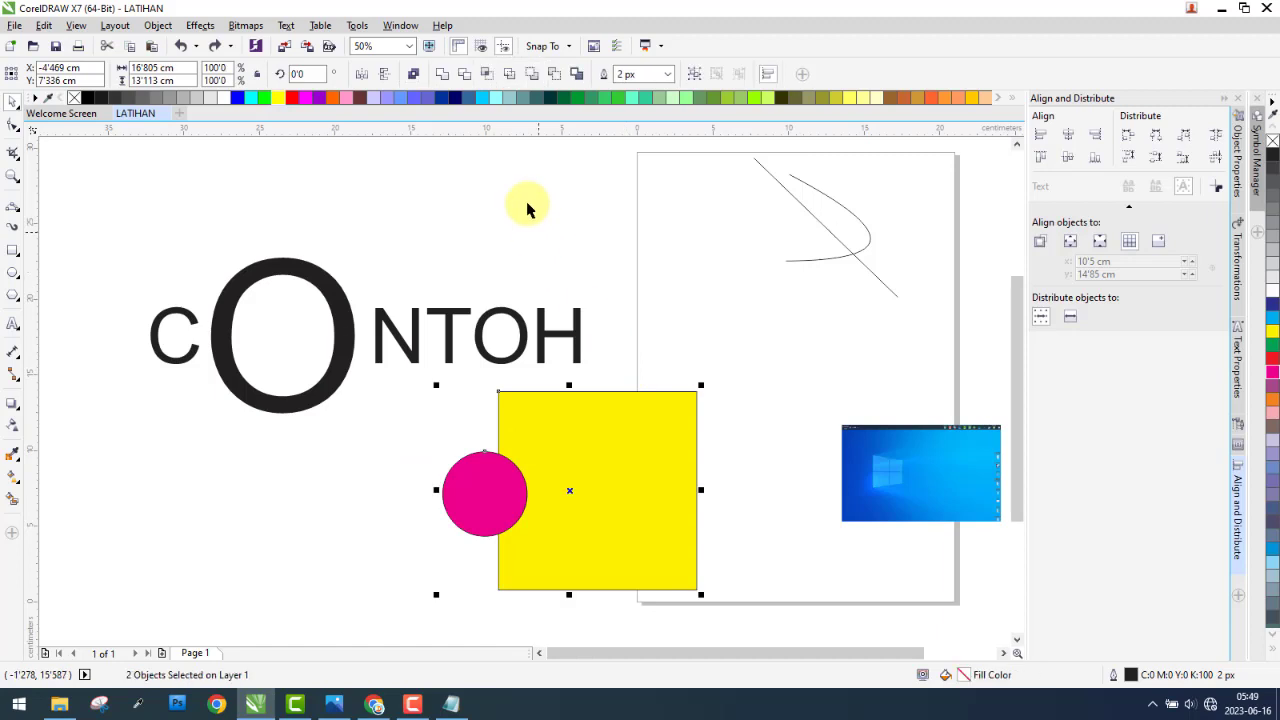
- Try Trim and Weld on the magenta circle and yellow square, undoing each operation
click(466, 76)
key(ctrl+z)
click(444, 76)
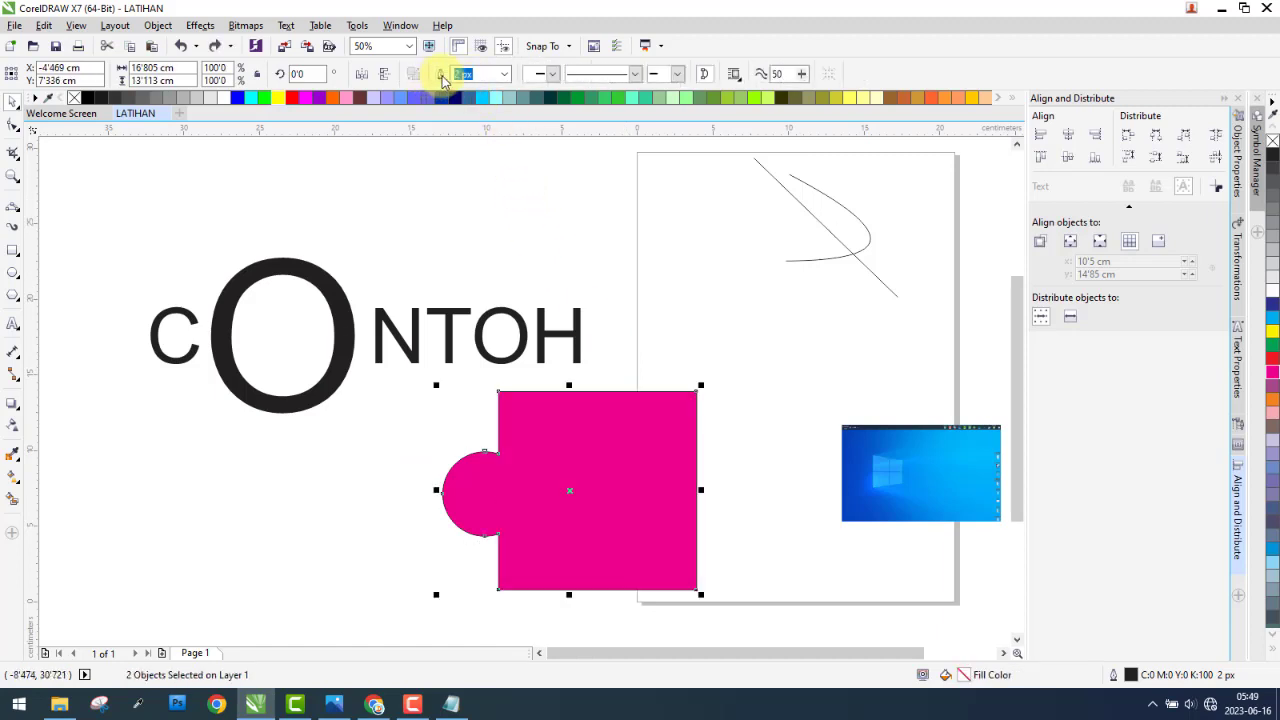
key(ctrl+z)
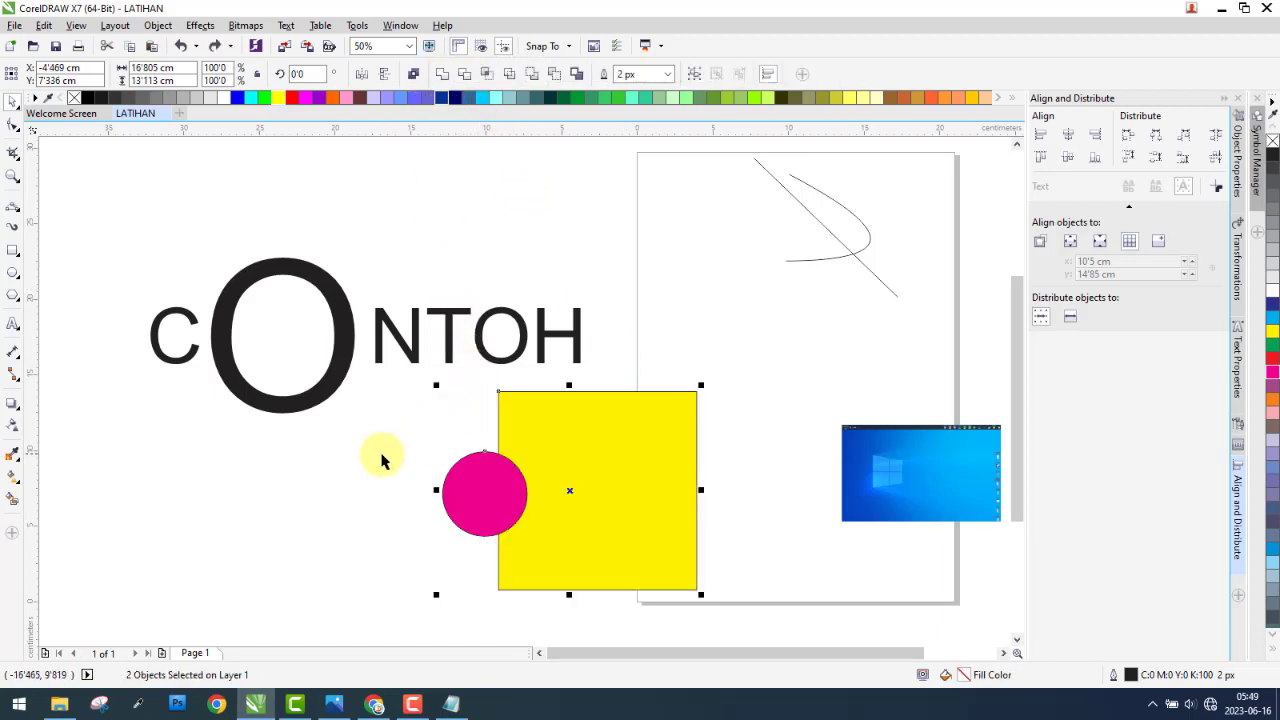
- Select the magenta circle and yellow square together and review the available Shaping commands
click(466, 434)
click(490, 495)
click(597, 493)
click(429, 457)
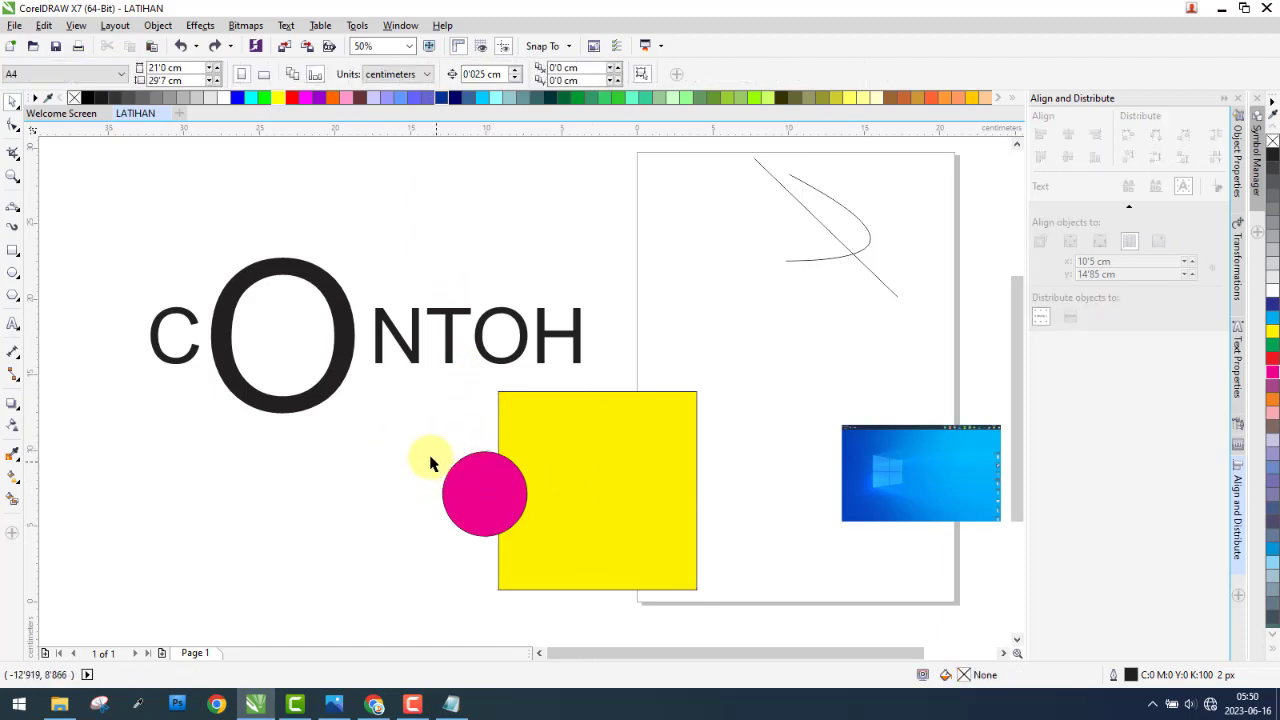
click(466, 491)
shift+click(612, 466)
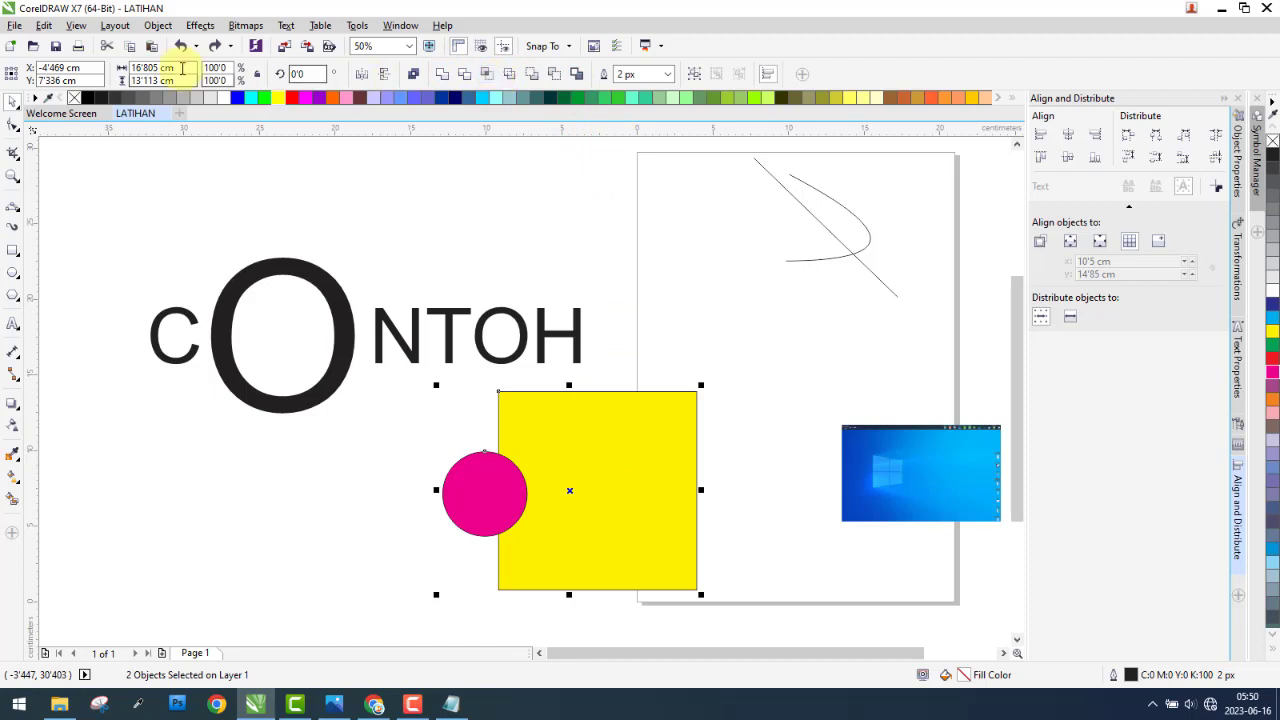
click(158, 25)
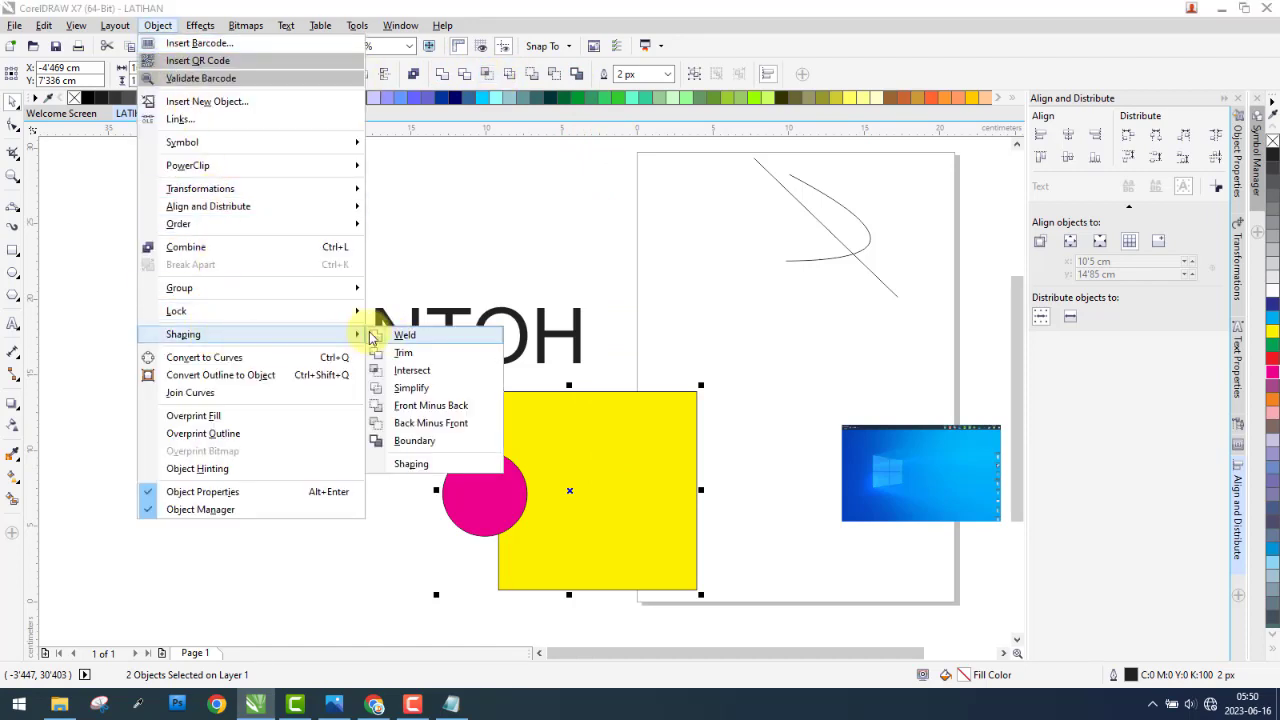
click(94, 379)
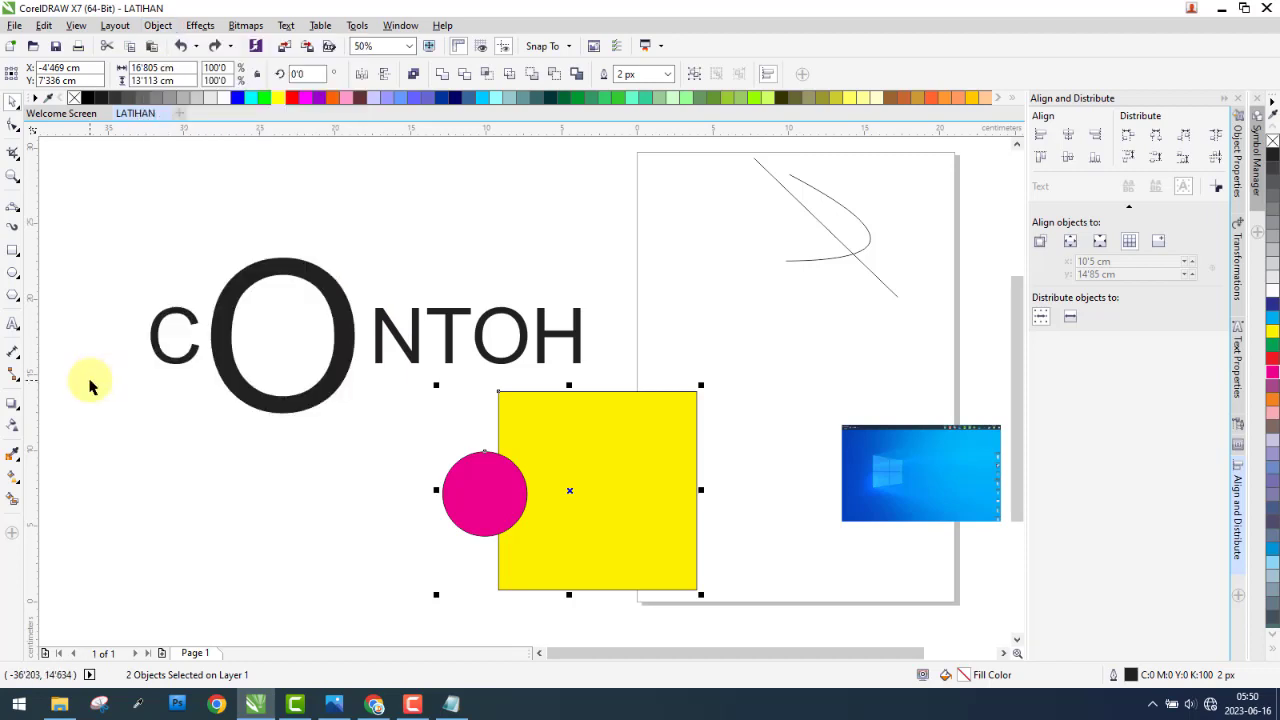
- Move the letter N above the rest of the lettering and extend its text to NANO
click(397, 344)
drag(414, 279, 429, 177)
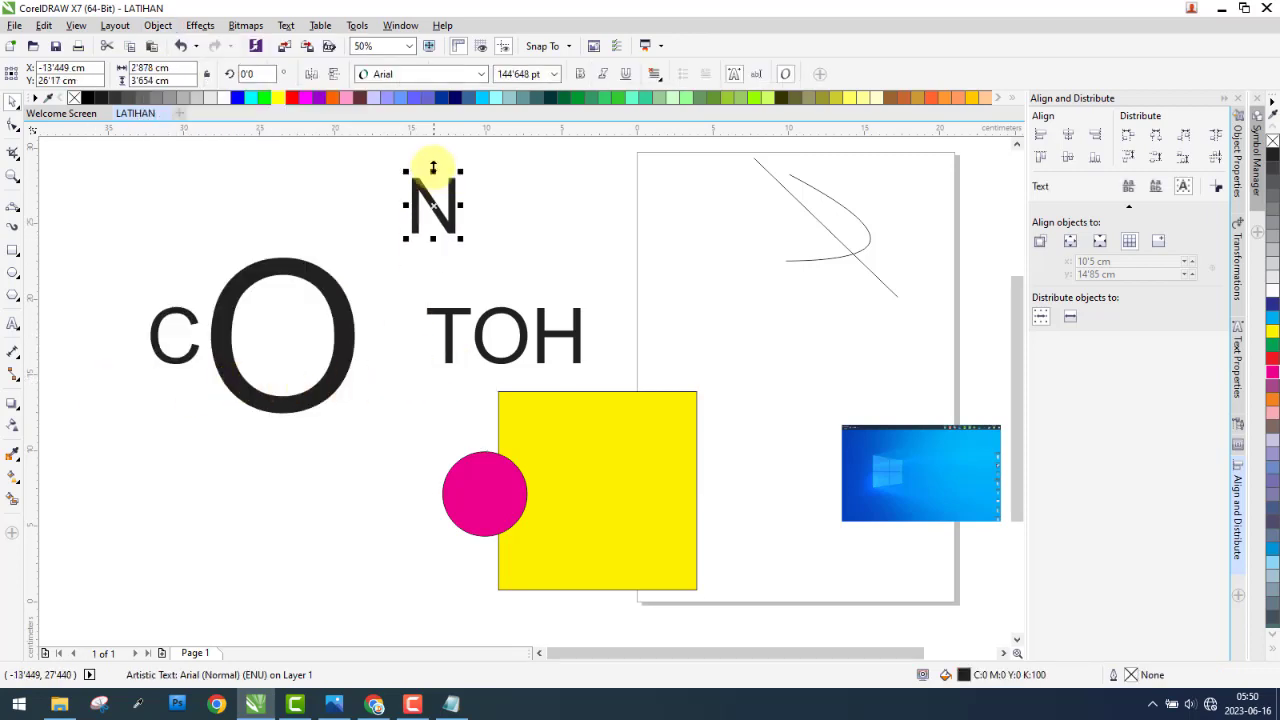
scroll(429, 177, up, 3)
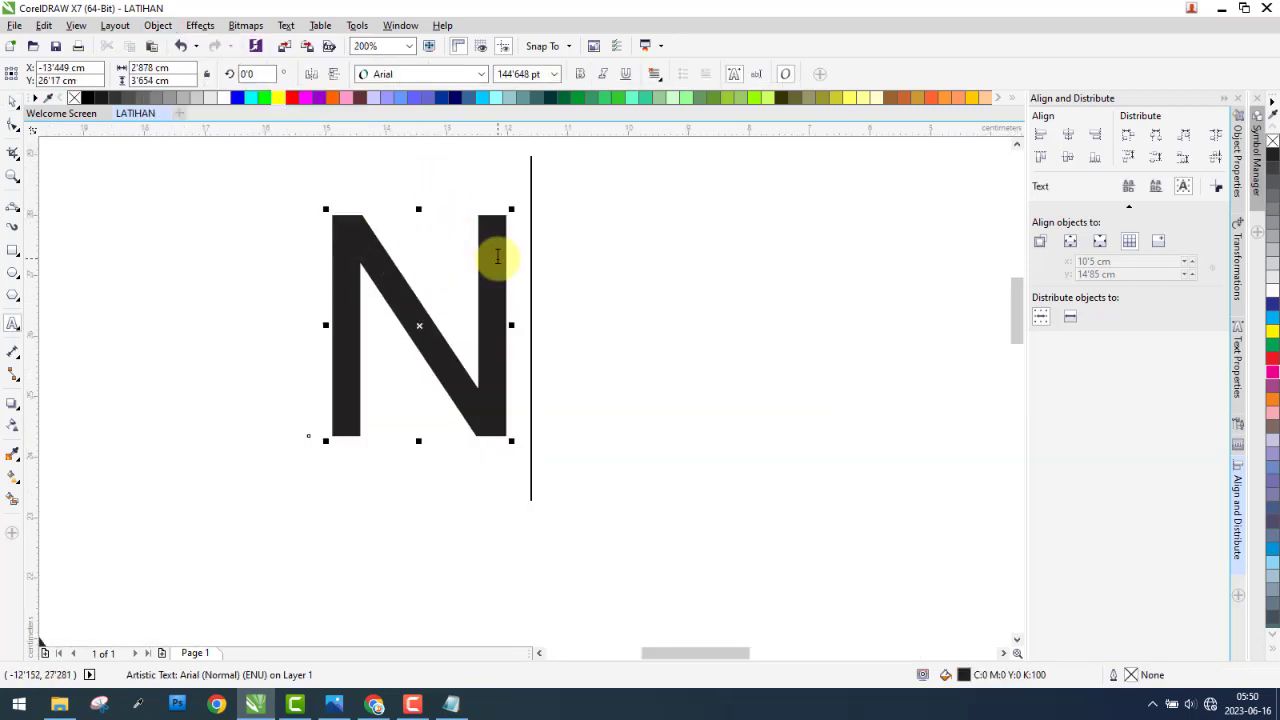
text(ANO)
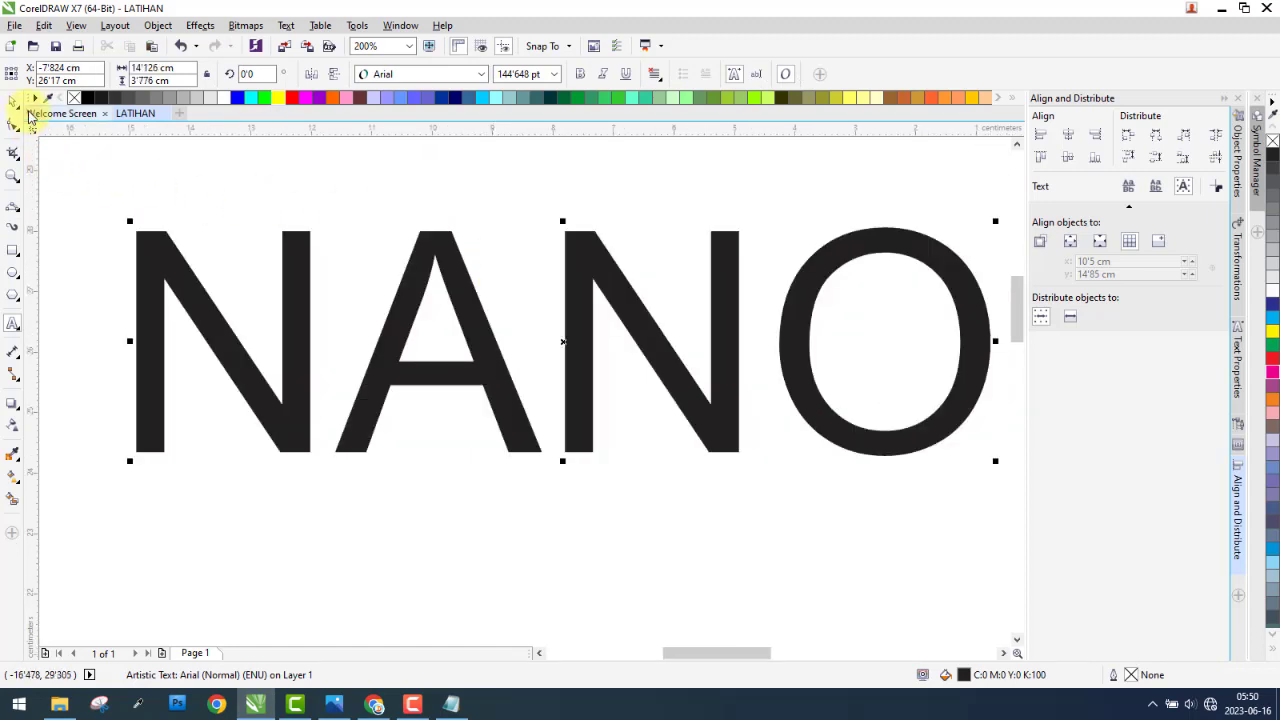
click(14, 103)
scroll(285, 315, down, 1)
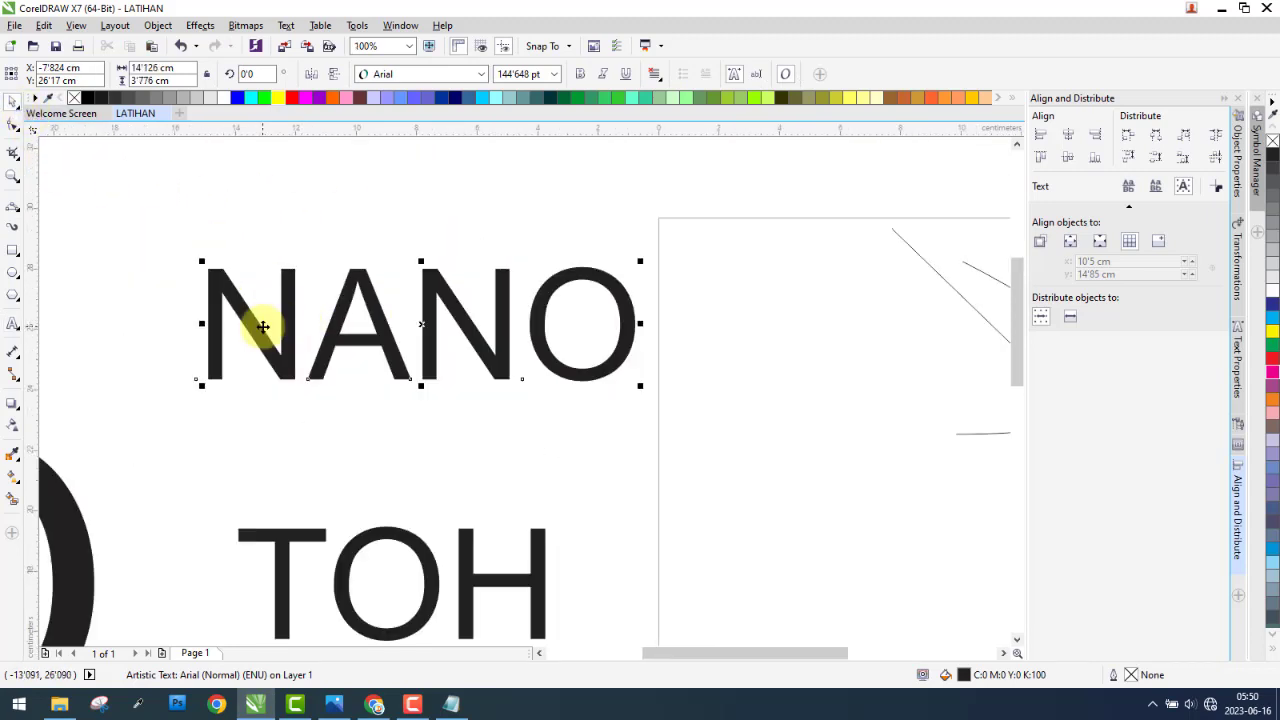
drag(277, 343, 240, 297)
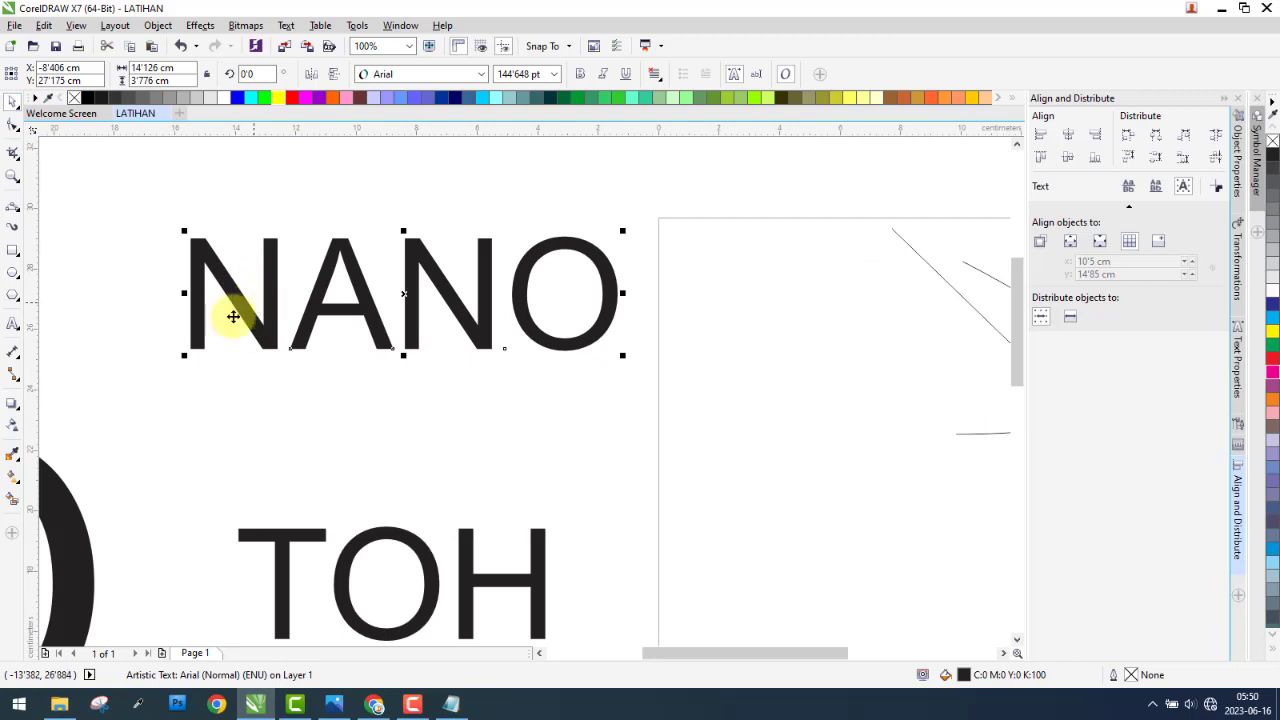
- Convert the whole NANO artistic text to curves
double_click(196, 258)
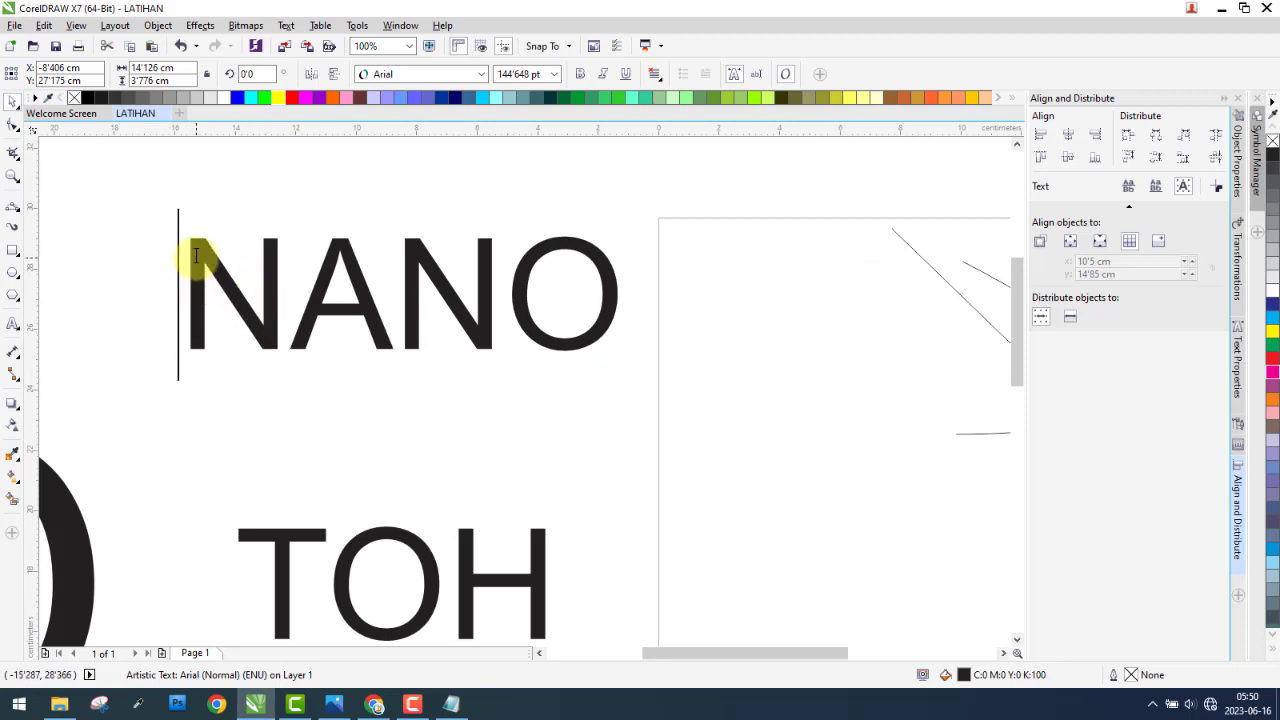
key(ctrl+a)
click(13, 105)
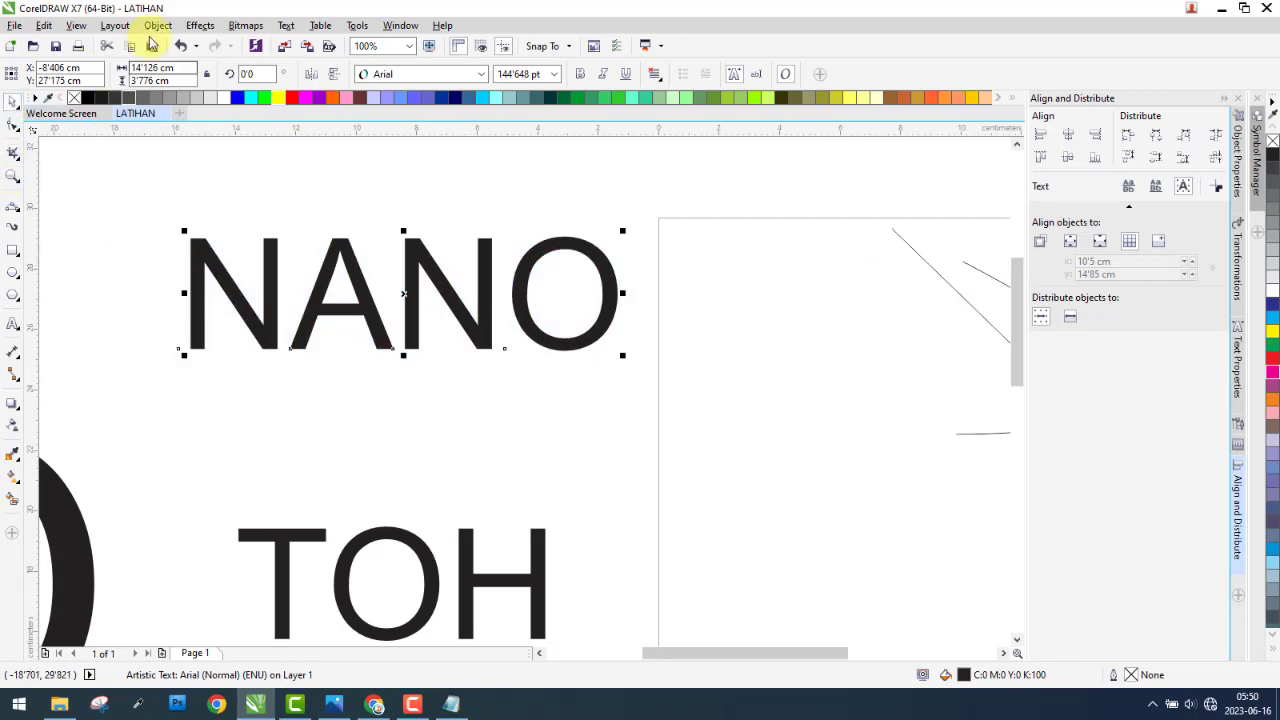
click(157, 25)
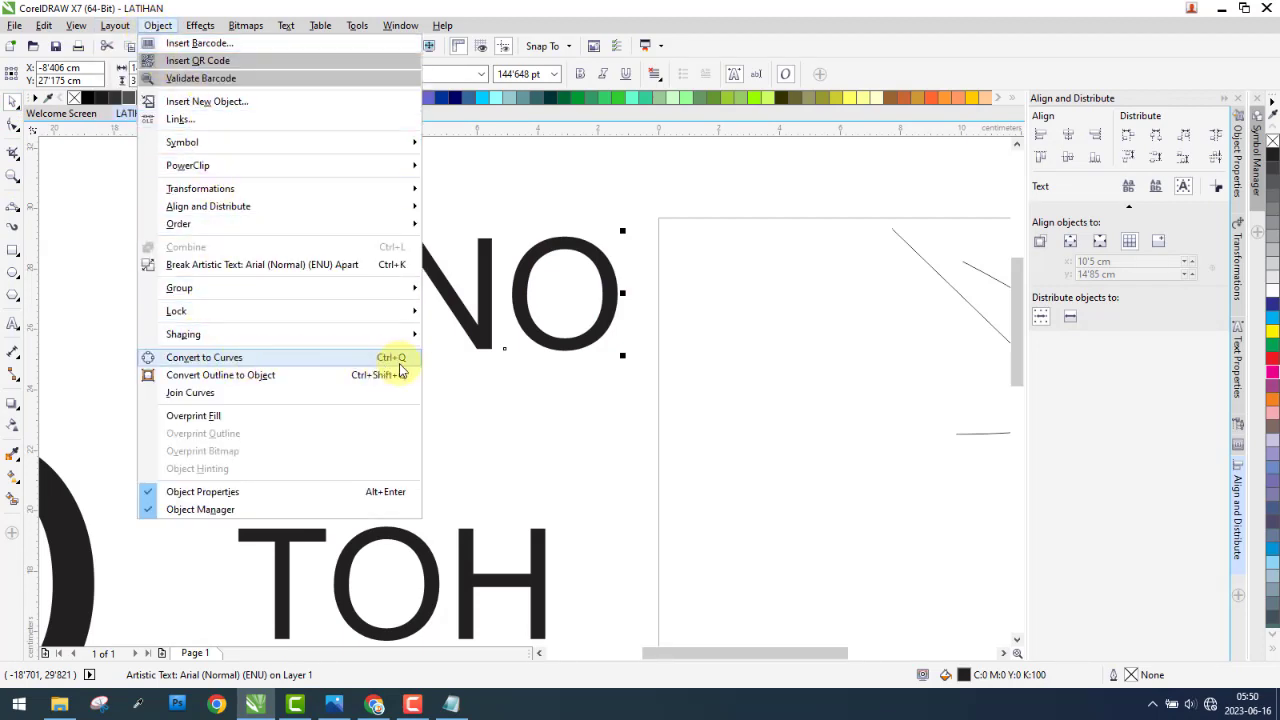
click(204, 357)
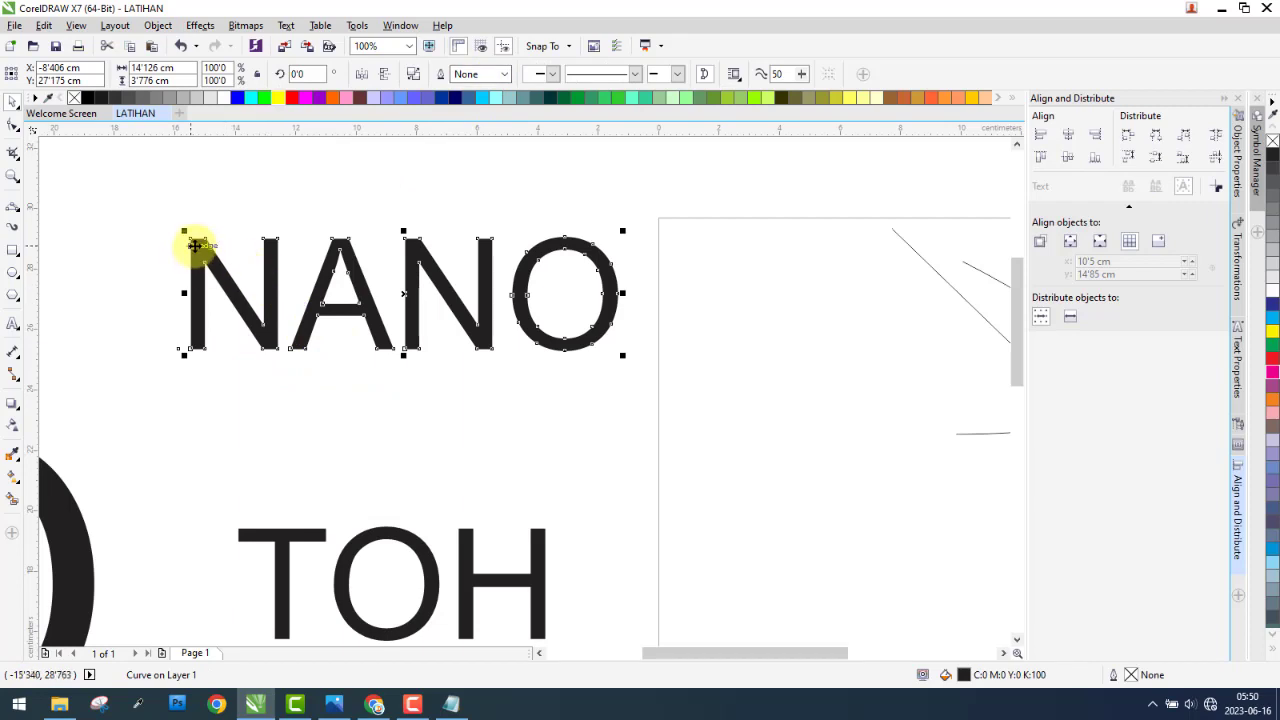
- Try reshaping the first N of NANO by pulling two of its nodes below the baseline, and undo both node moves
scroll(191, 248, up, 2)
scroll(177, 209, up, 1)
scroll(186, 220, down, 1)
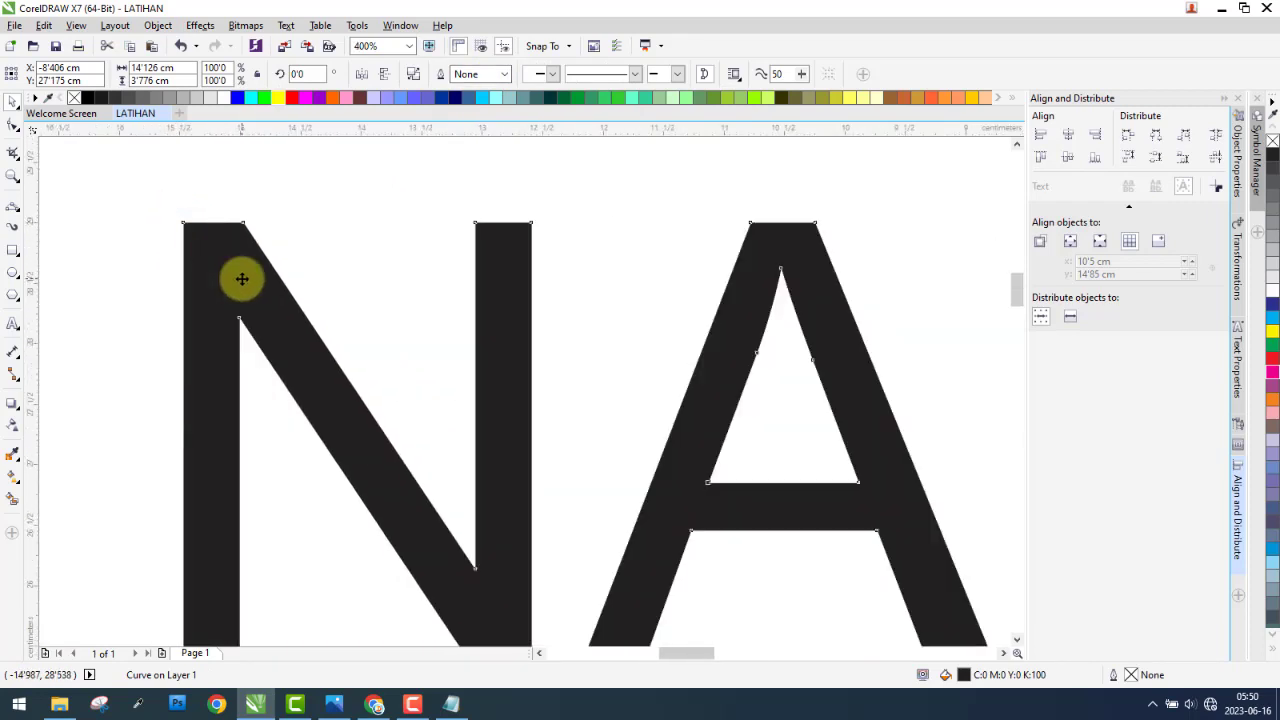
key(F10)
scroll(240, 312, down, 1)
drag(241, 318, 308, 560)
drag(208, 485, 126, 571)
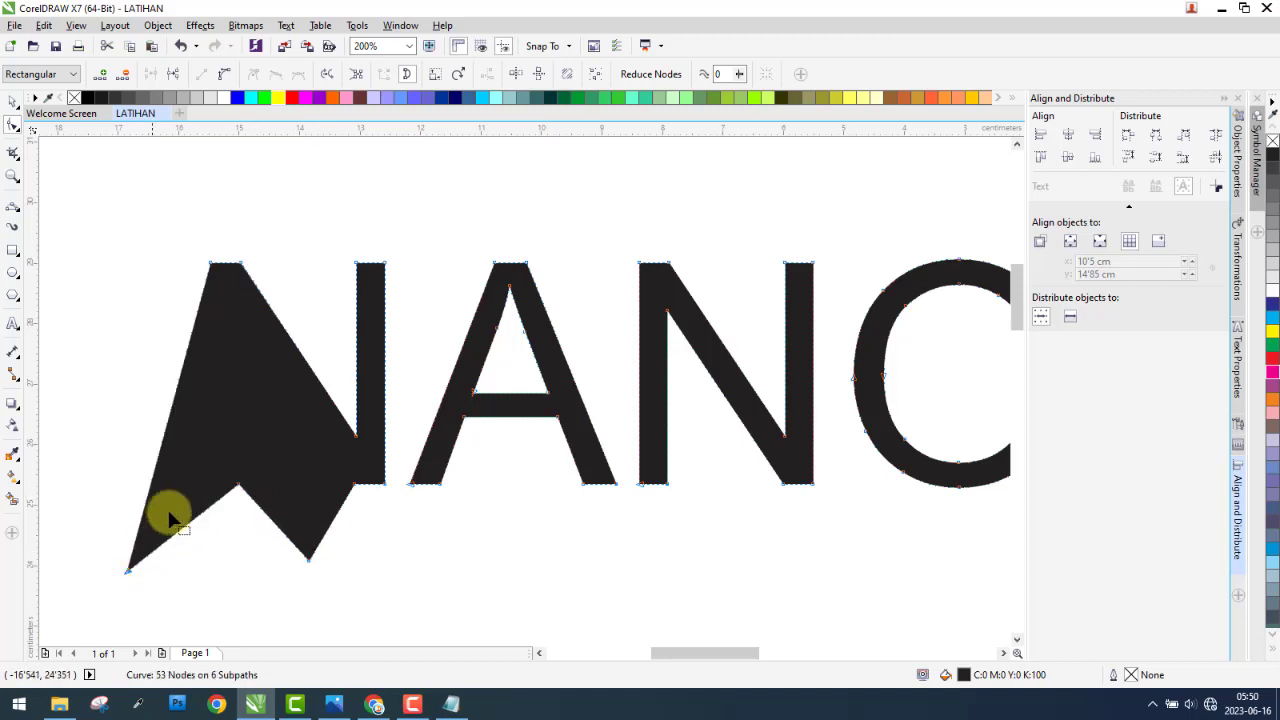
key(ctrl+z)
key(ctrl+z)
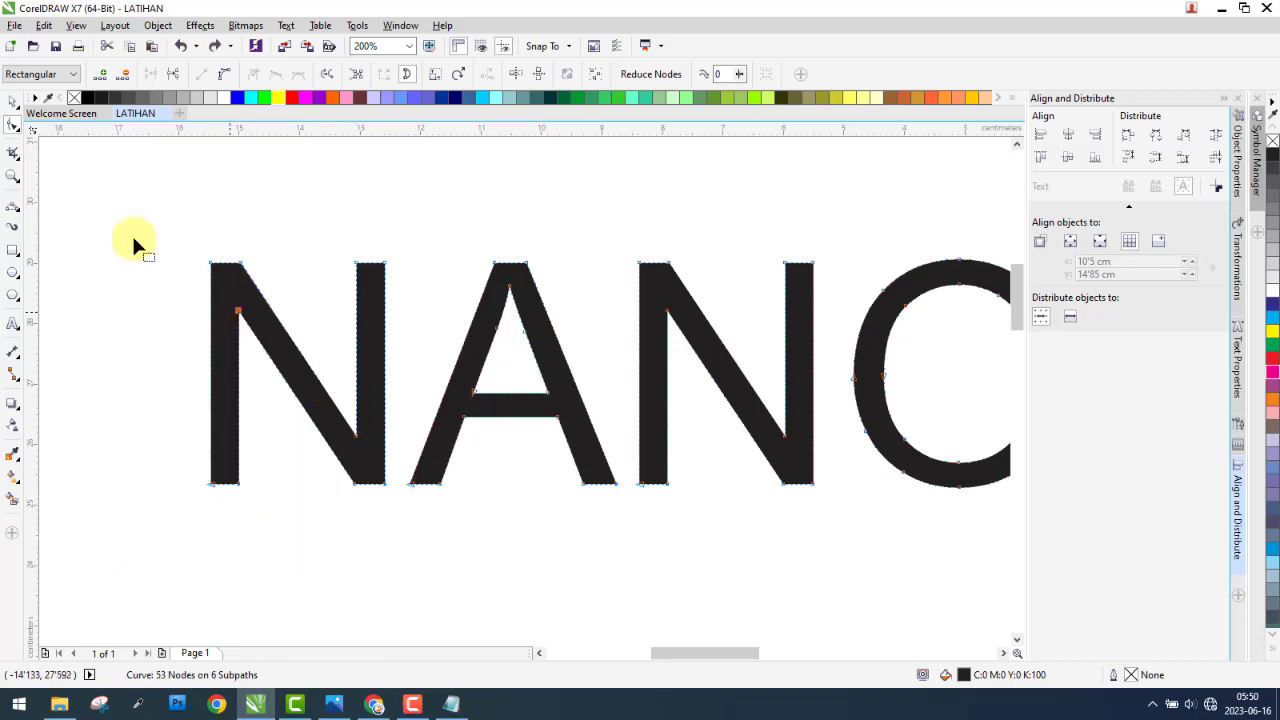
click(13, 102)
click(195, 26)
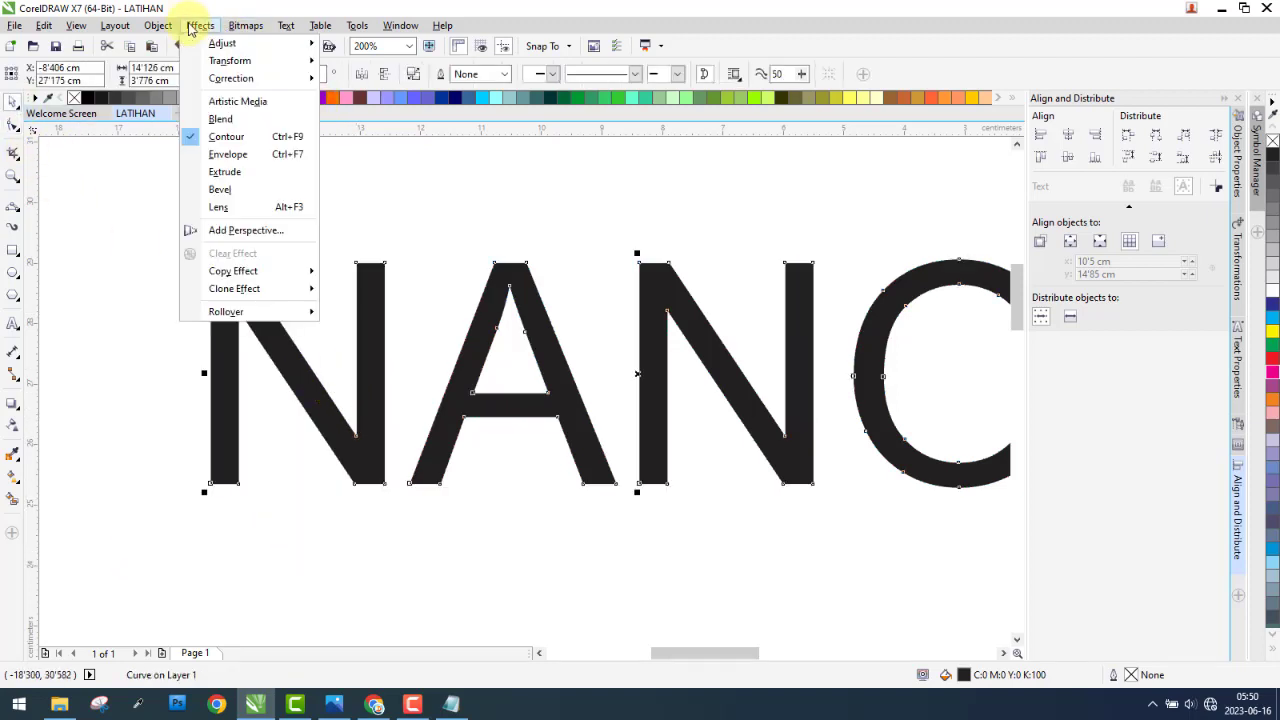
mouse_move(163, 36)
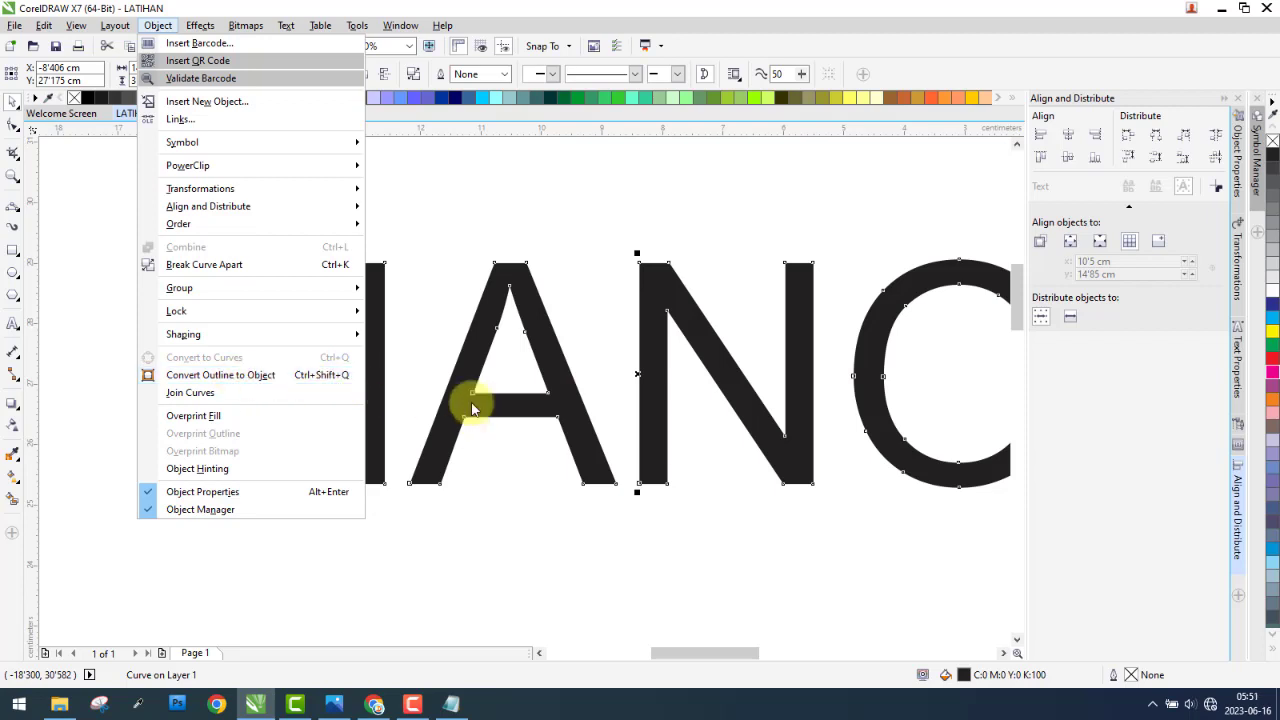
click(268, 374)
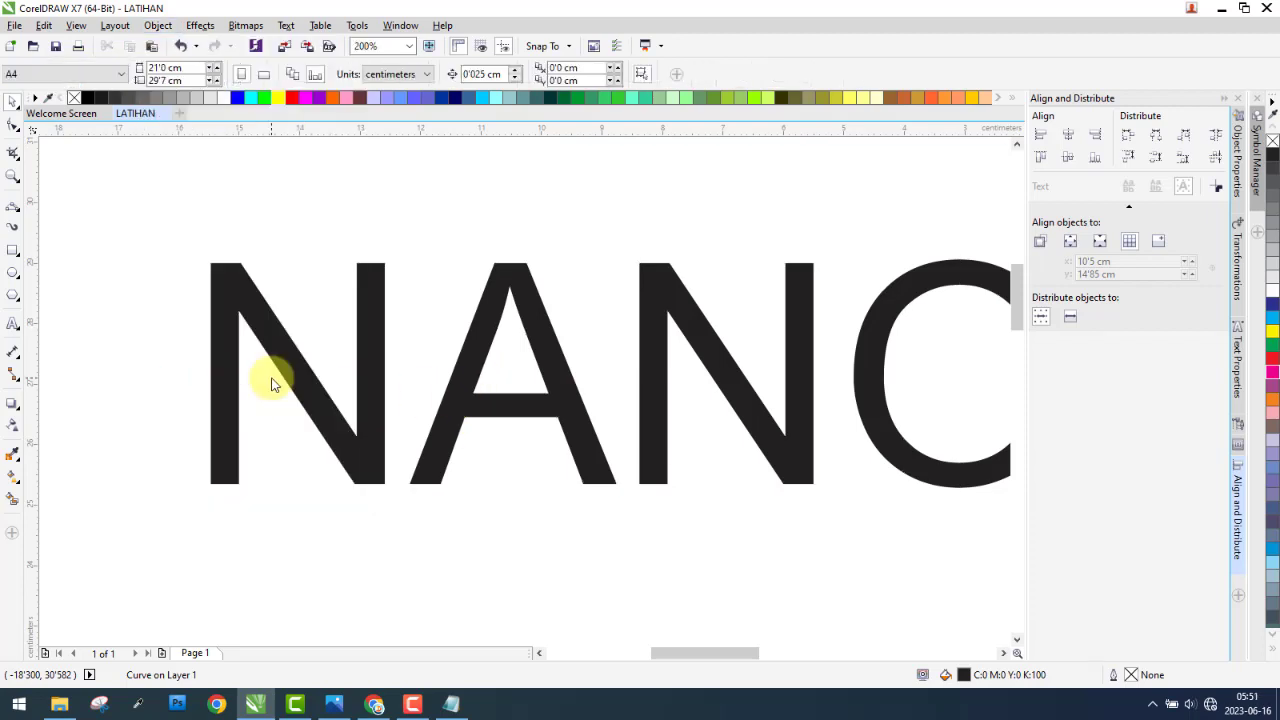
- Shift the NANO curves slightly up and left, and pull the first N's upper-left node outward, making the lettering about 14.3 cm wide
click(238, 304)
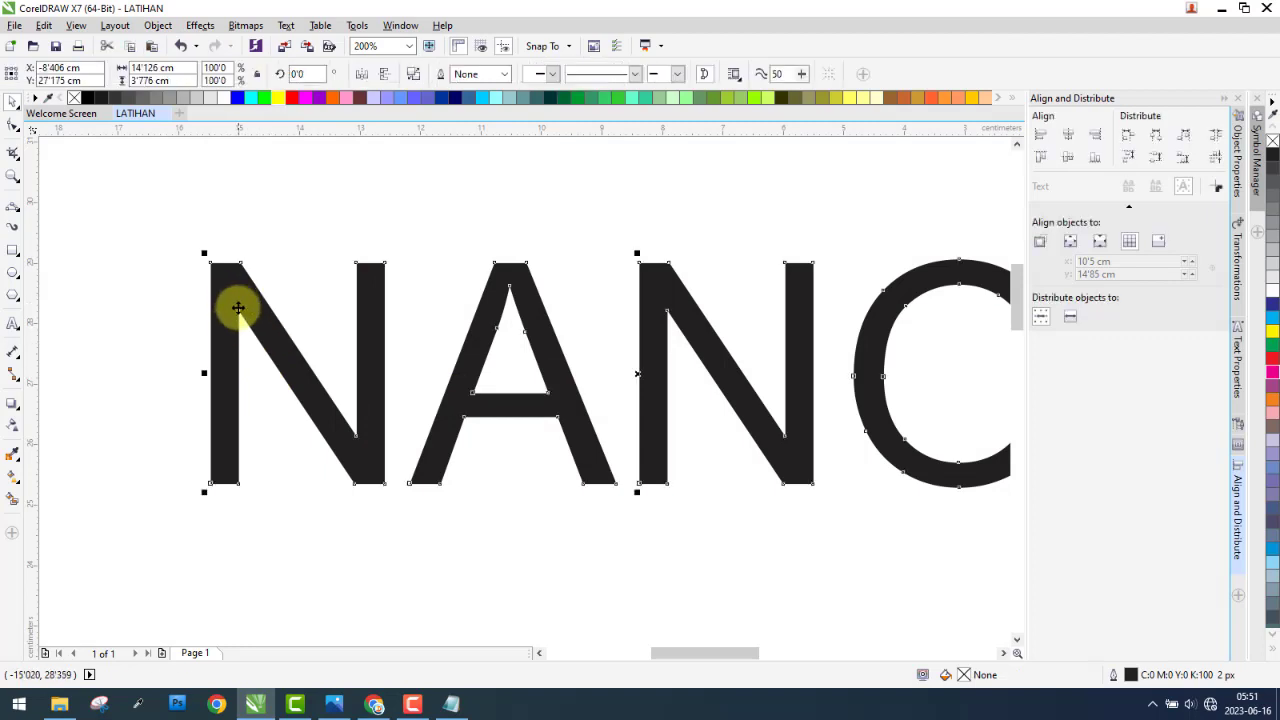
scroll(217, 260, up, 1)
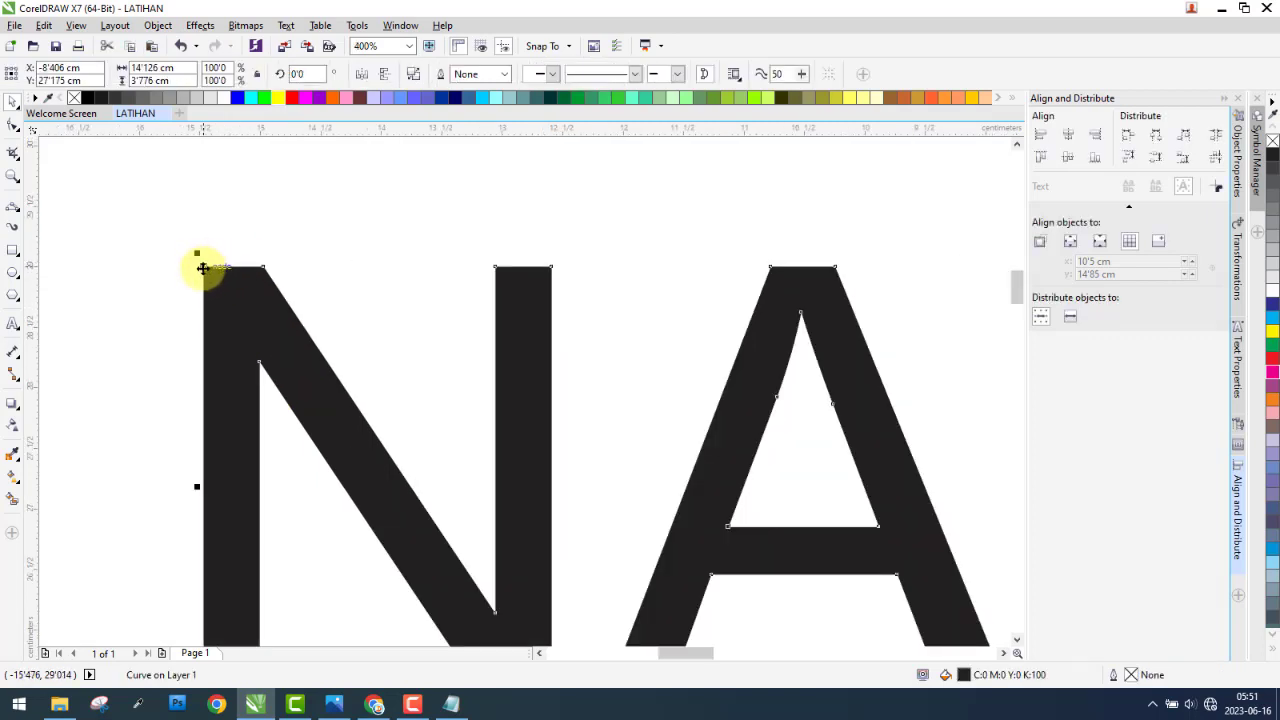
scroll(131, 220, up, 1)
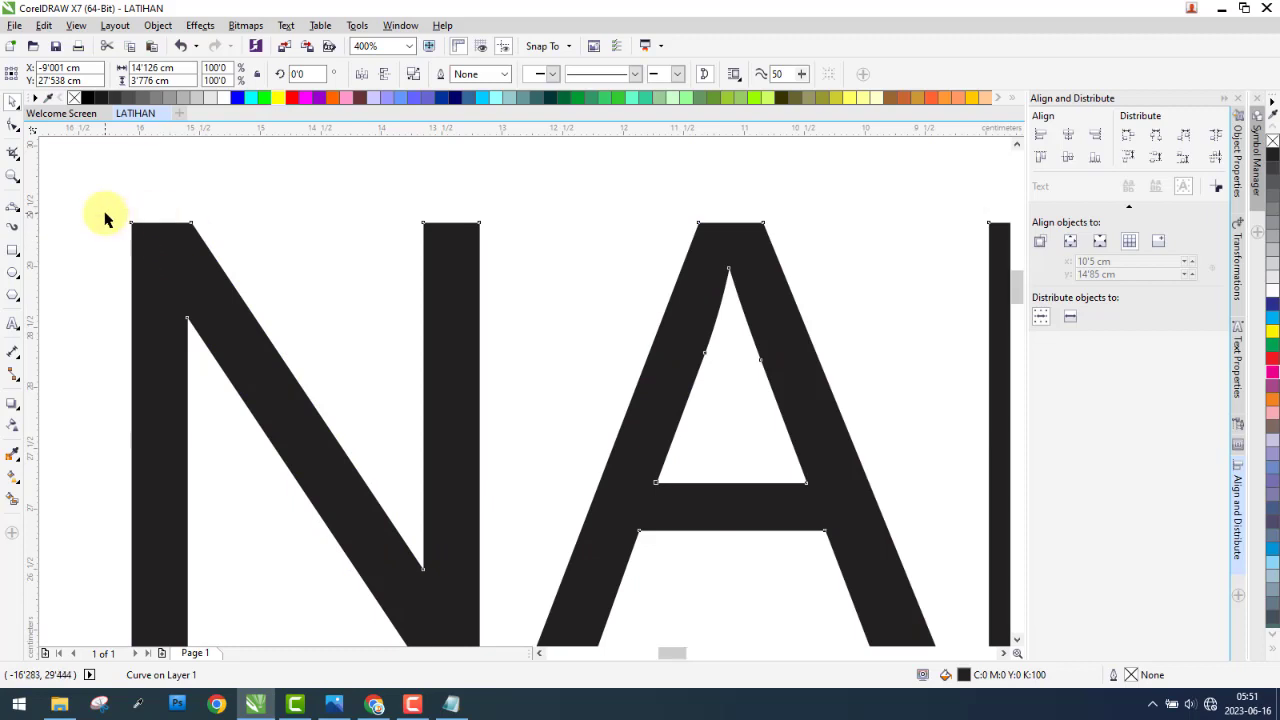
scroll(103, 211, up, 1)
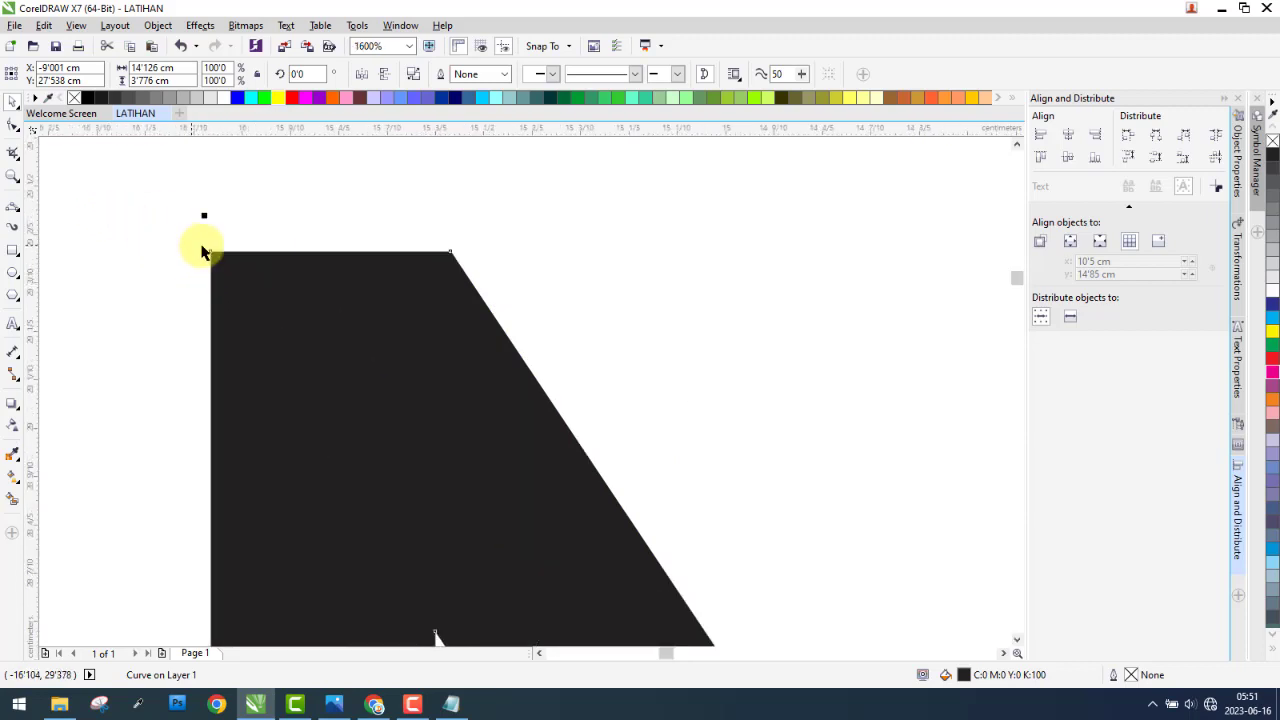
click(15, 133)
drag(200, 229, 263, 314)
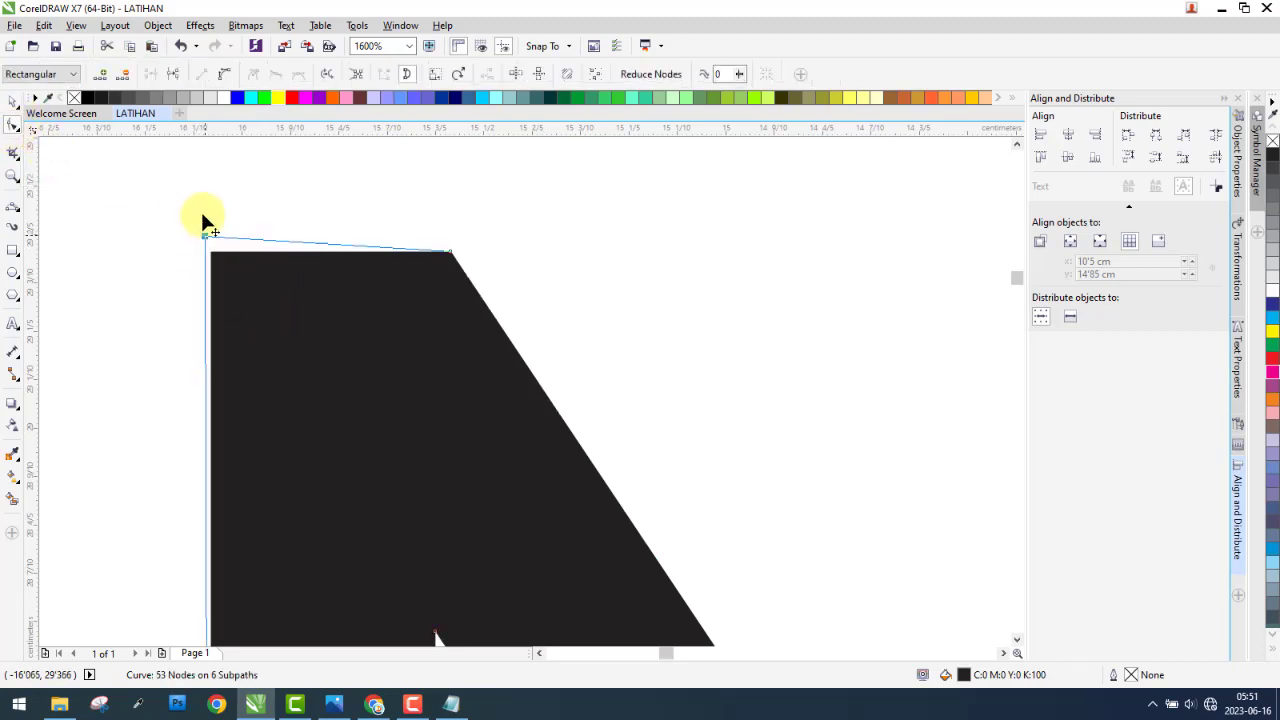
drag(204, 230, 104, 240)
scroll(327, 255, down, 2)
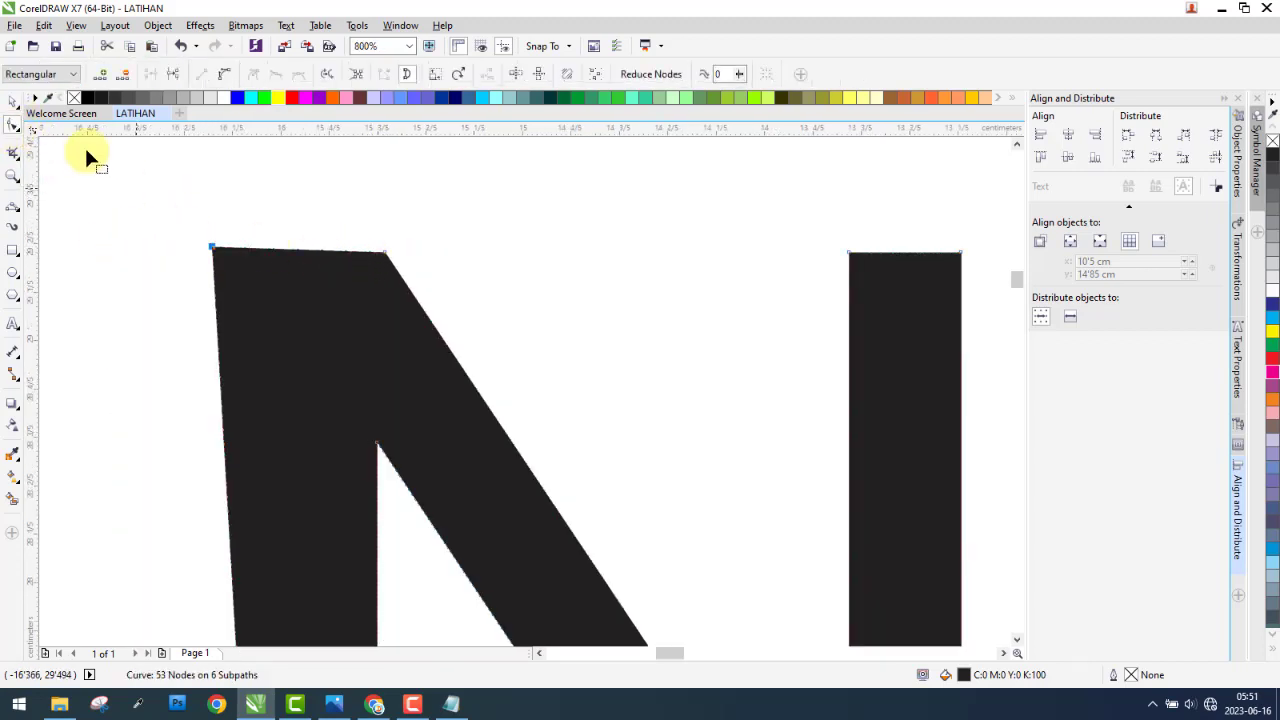
click(15, 105)
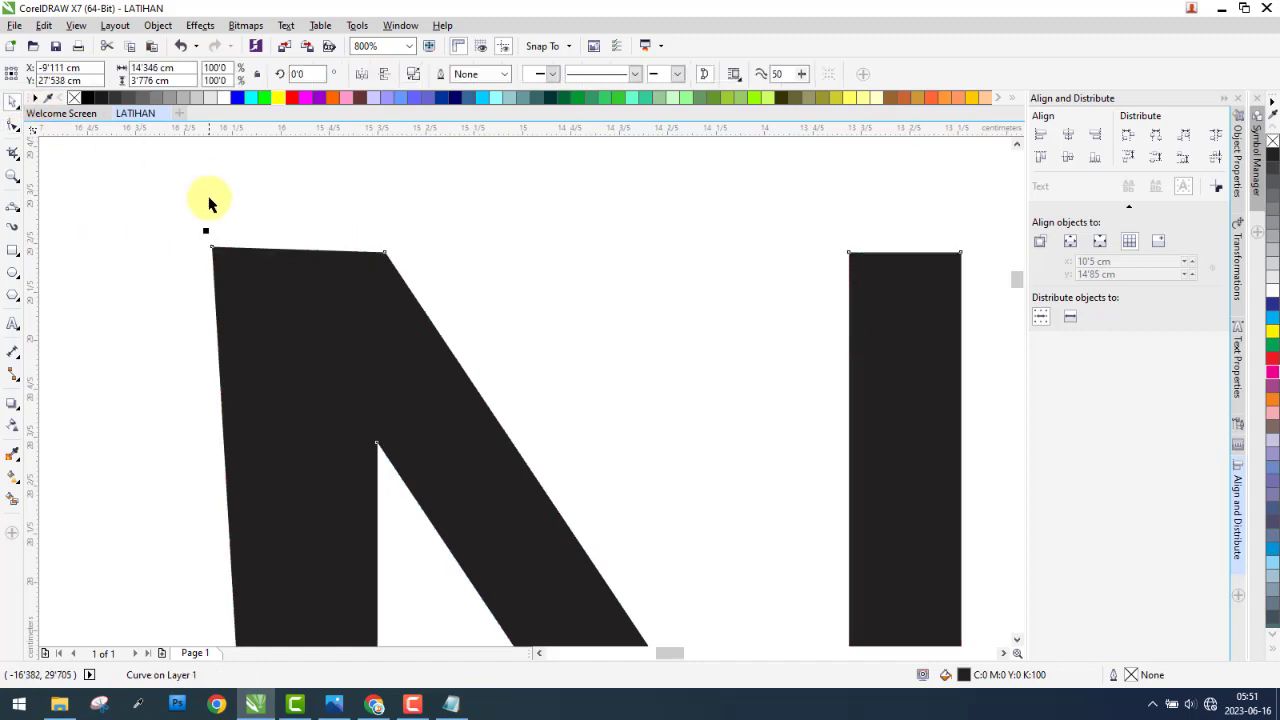
- Open the Join Curves settings for the NANO curve object
click(157, 25)
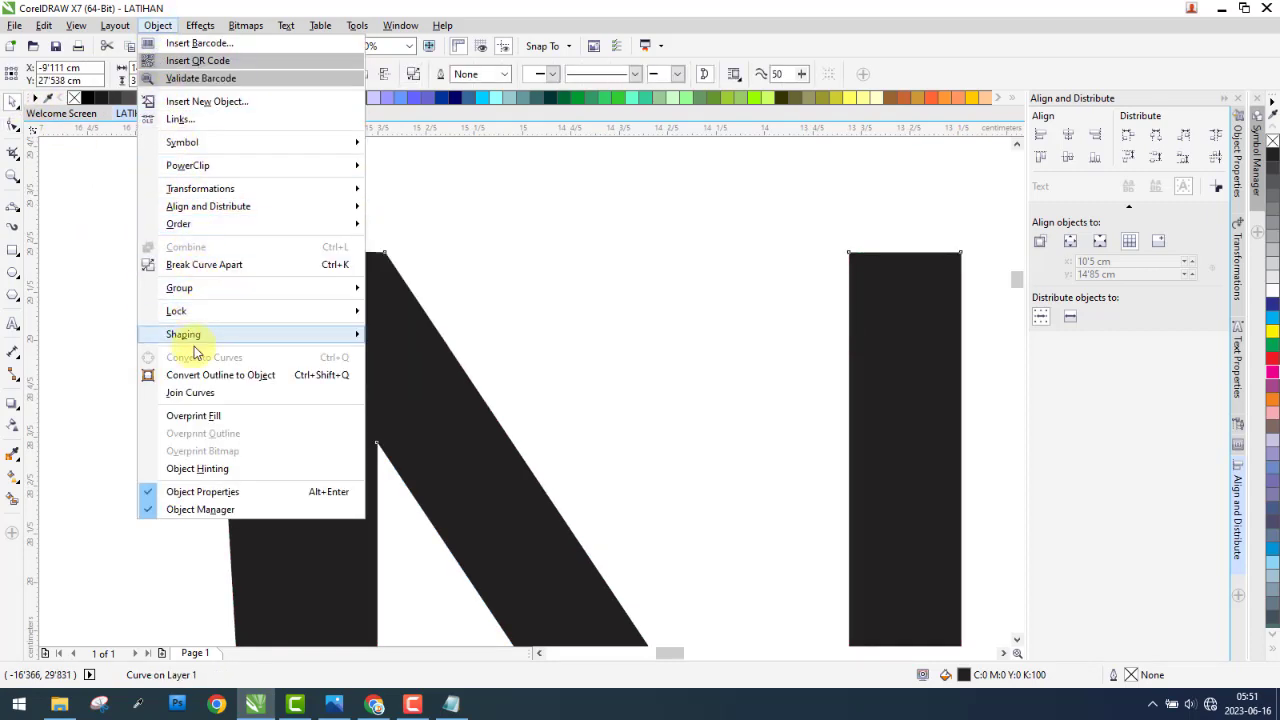
click(212, 396)
scroll(232, 315, down, 2)
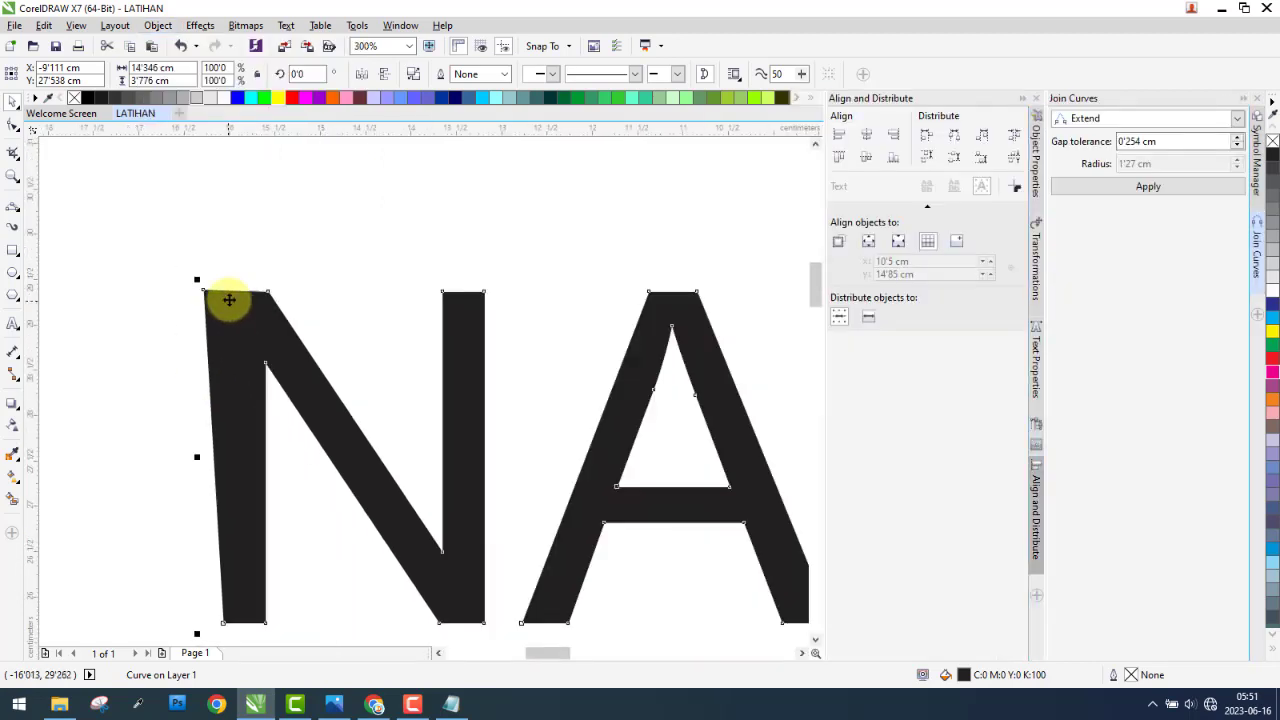
scroll(480, 335, down, 2)
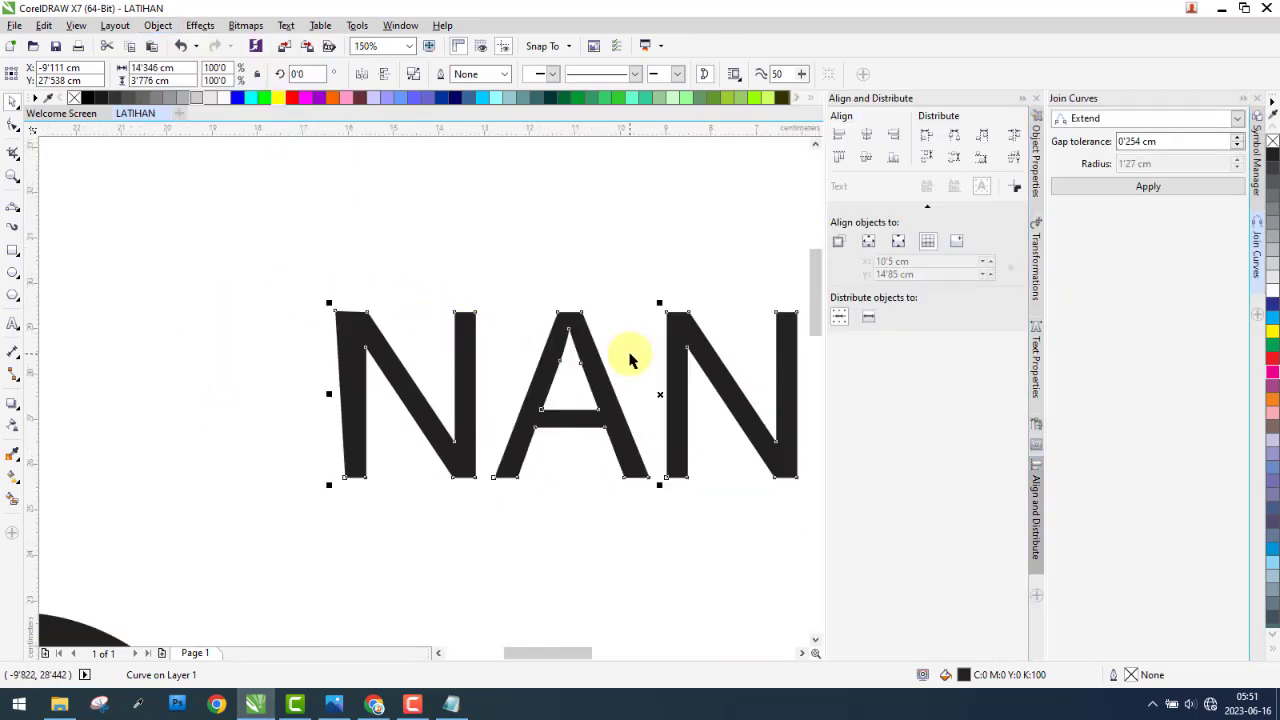
scroll(629, 357, up, 2)
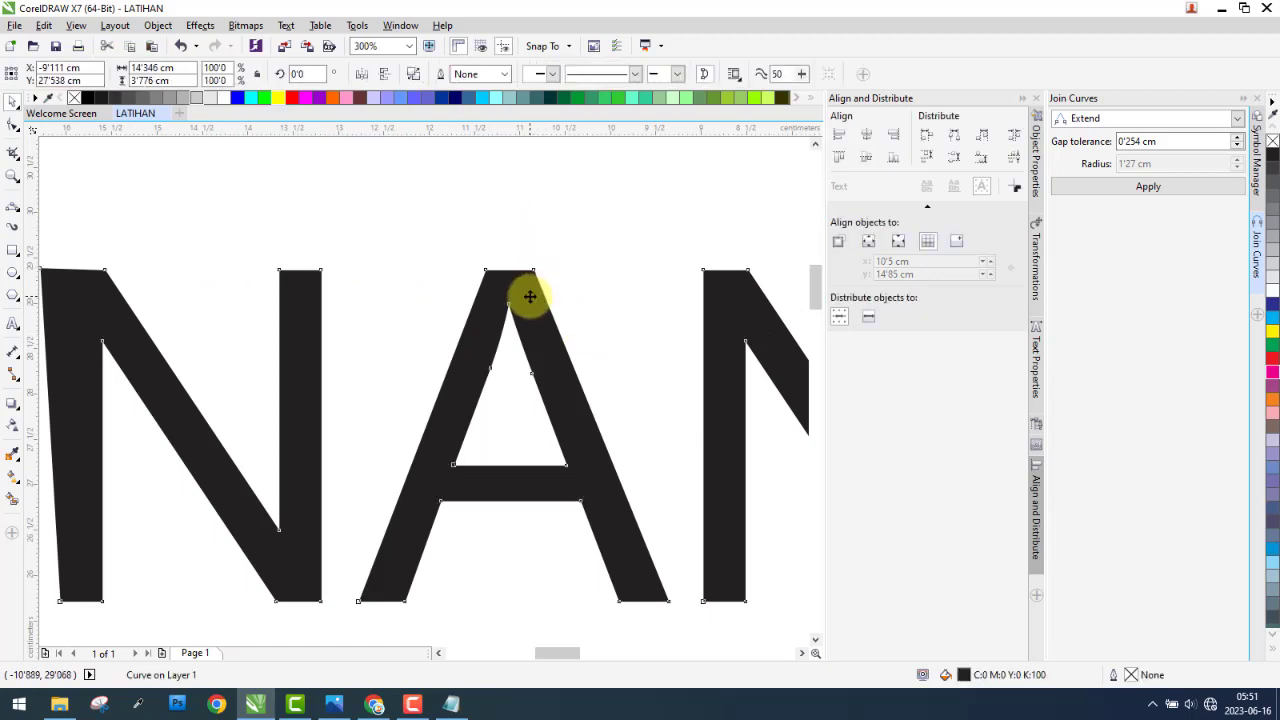
key(F10)
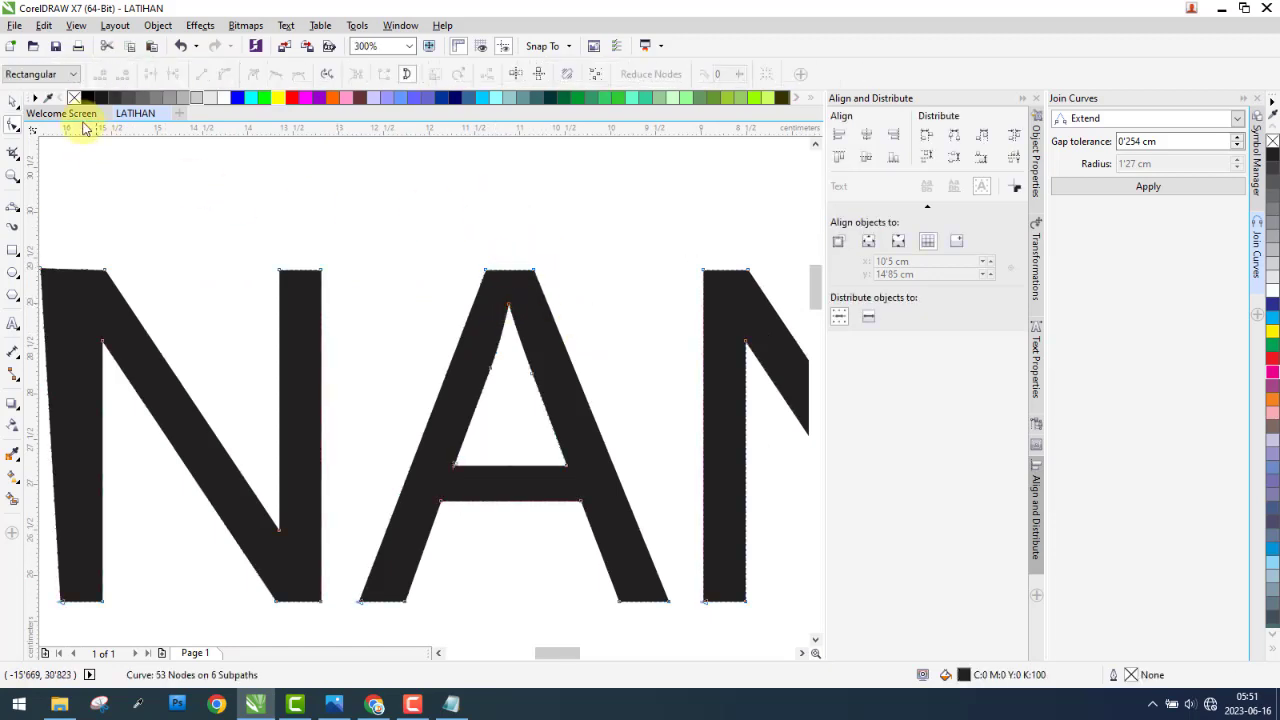
click(13, 101)
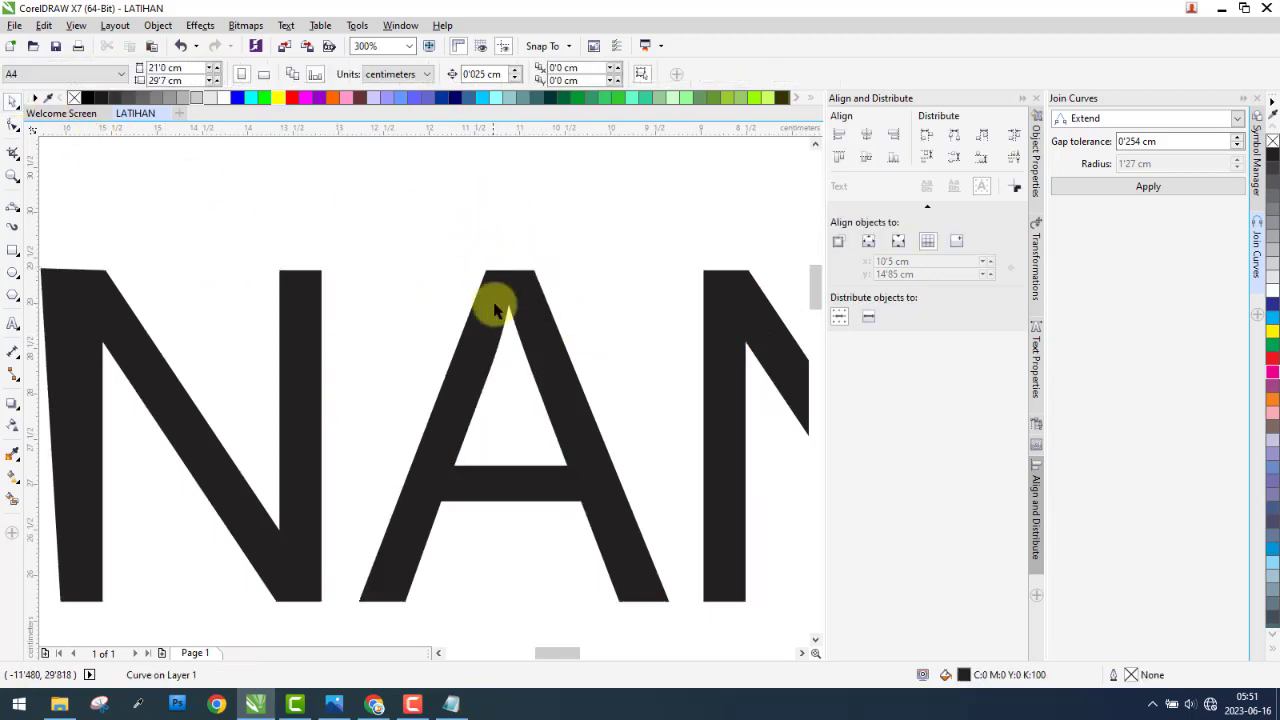
click(145, 27)
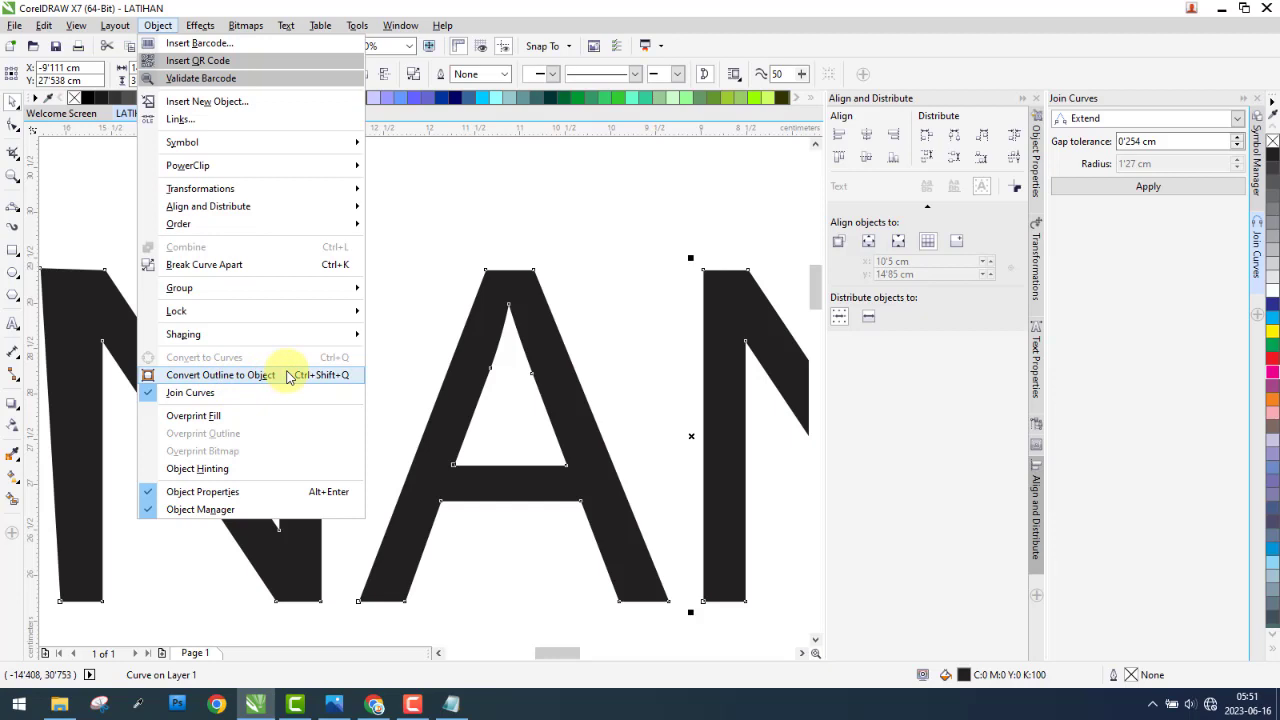
click(488, 214)
scroll(590, 243, down, 2)
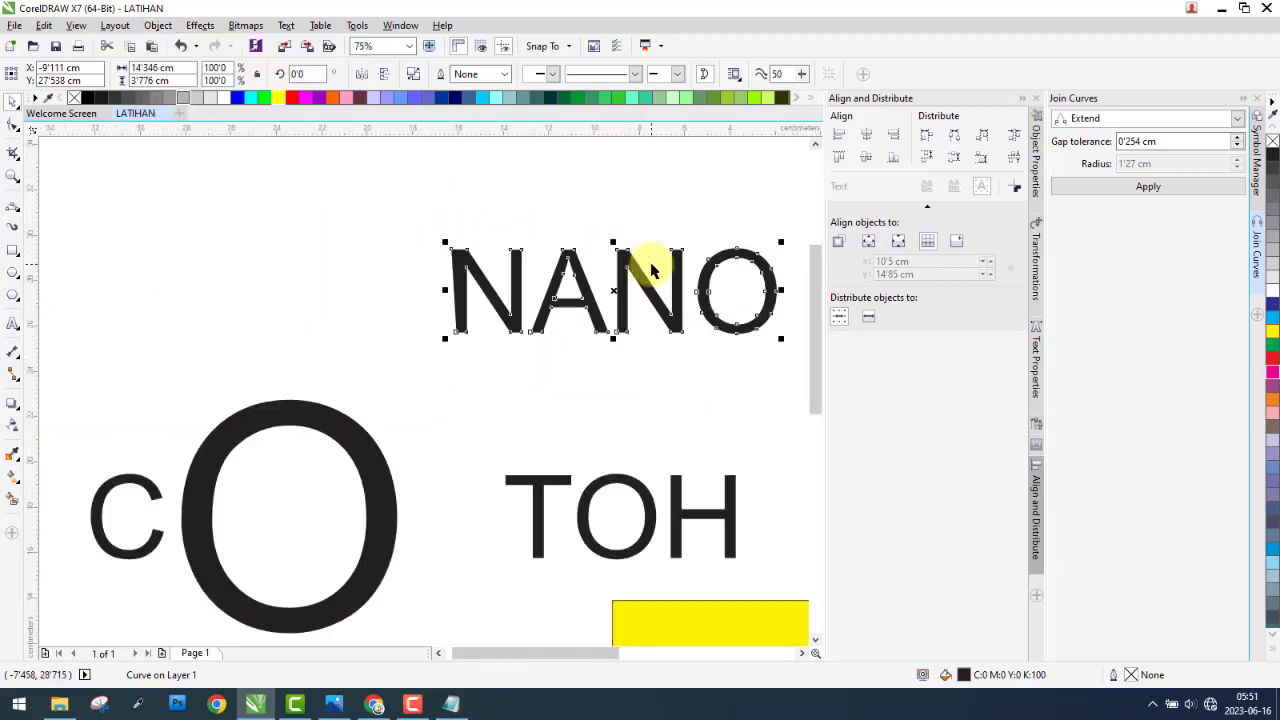
- Draw a straight 2-point line sloping down toward NANO in the empty area beside it, about 17.5 cm wide and 4.6 cm high
click(263, 198)
click(12, 210)
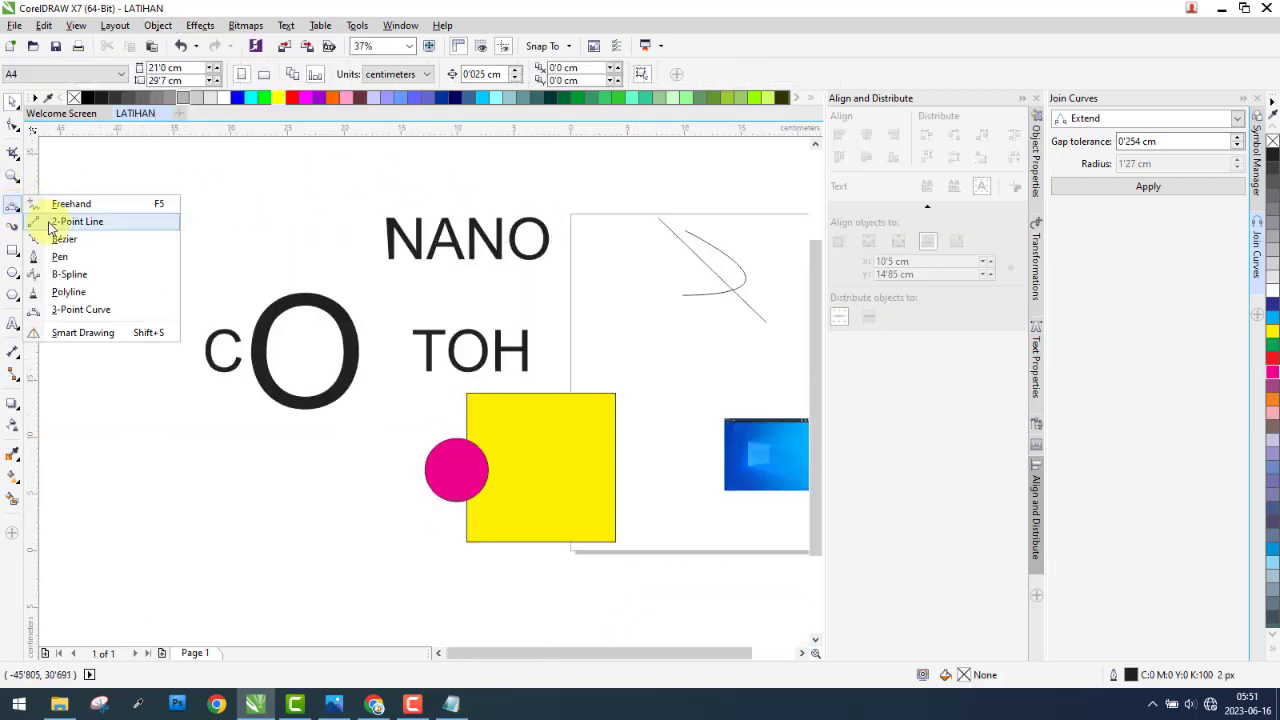
click(55, 226)
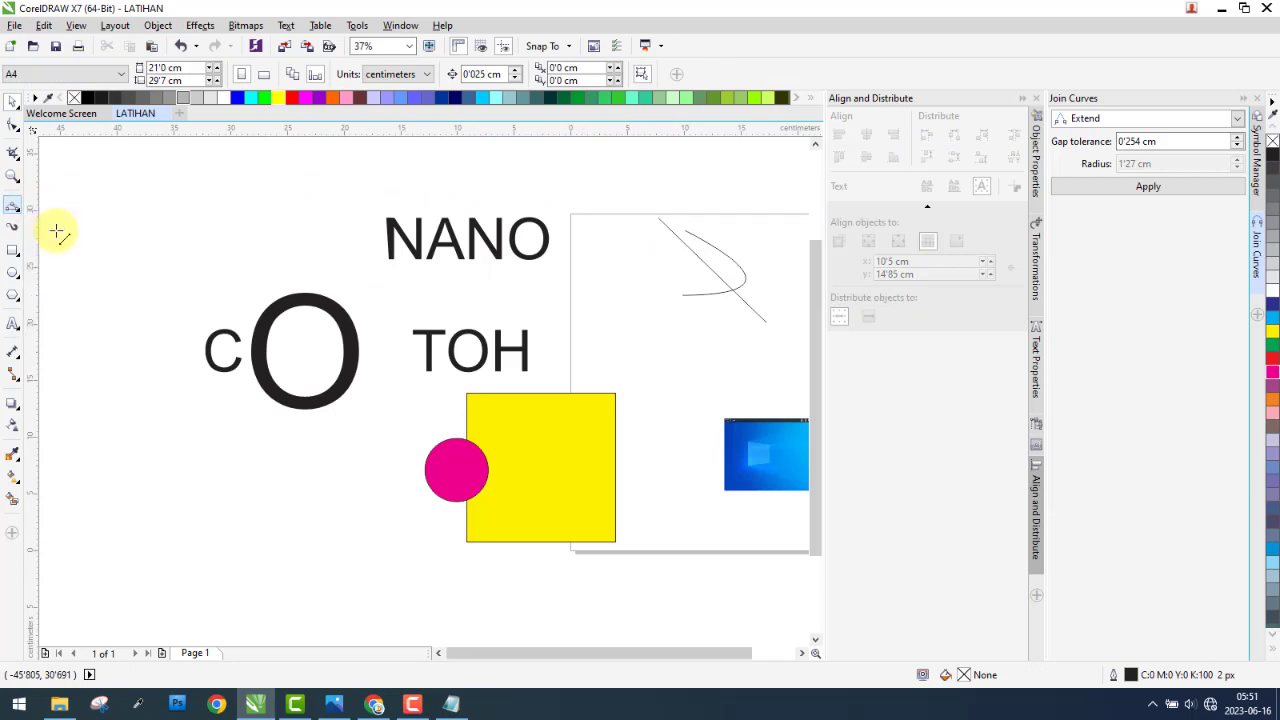
drag(105, 184, 306, 234)
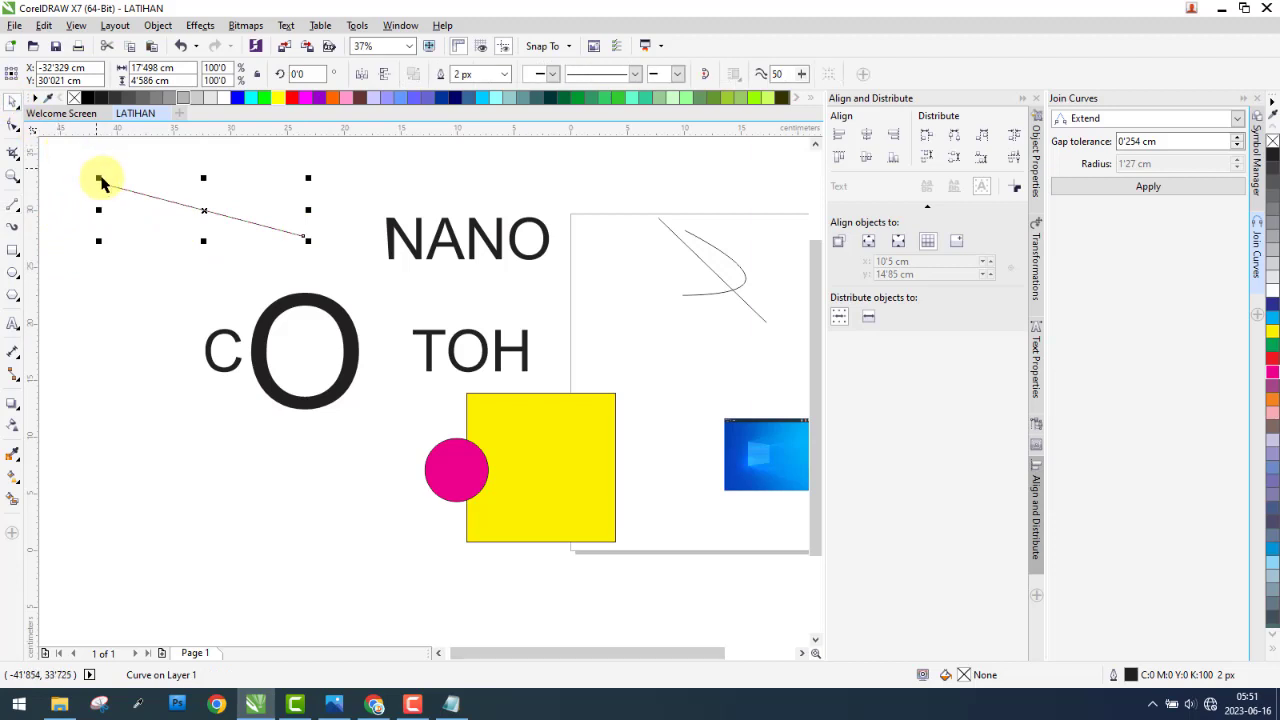
- Collapse the Align and Distribute settings and colour the new line's outline cyan (C:100 M:0 Y:0 K:0)
scroll(100, 180, up, 5)
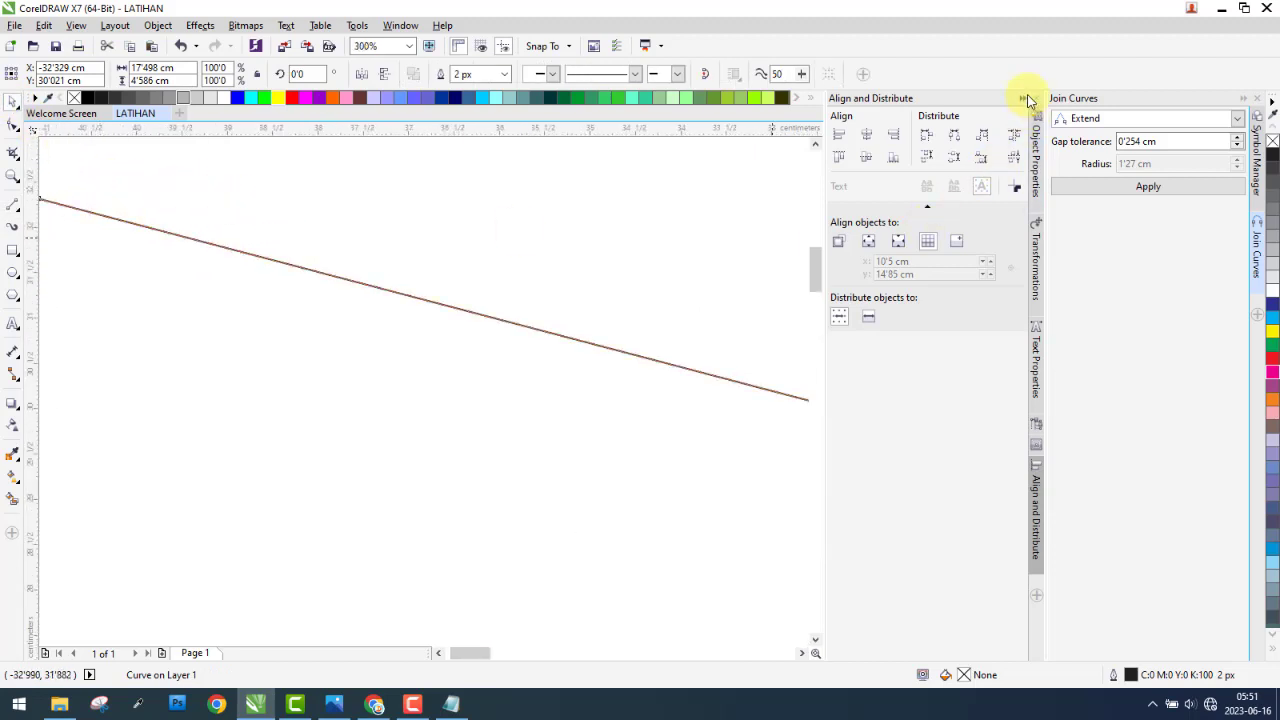
click(1022, 98)
scroll(674, 340, up, 5)
scroll(590, 325, up, 3)
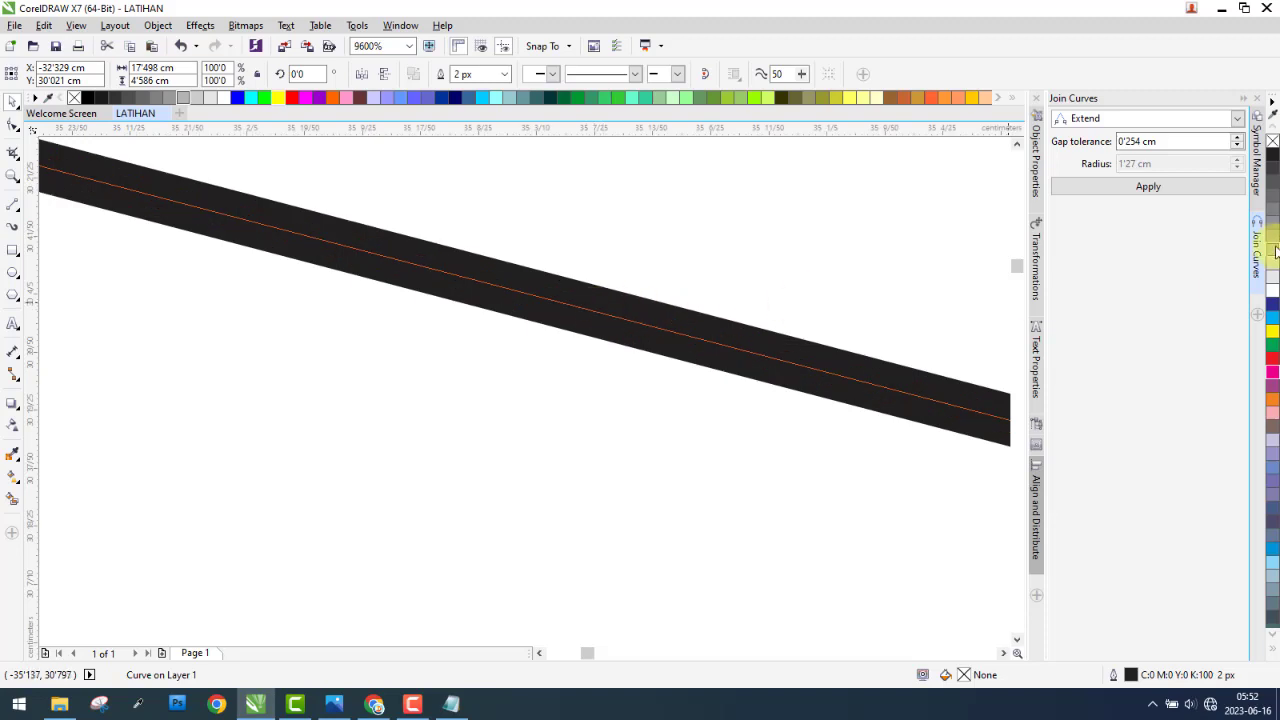
right_click(1272, 318)
scroll(1272, 318, up, 1)
scroll(435, 352, down, 1)
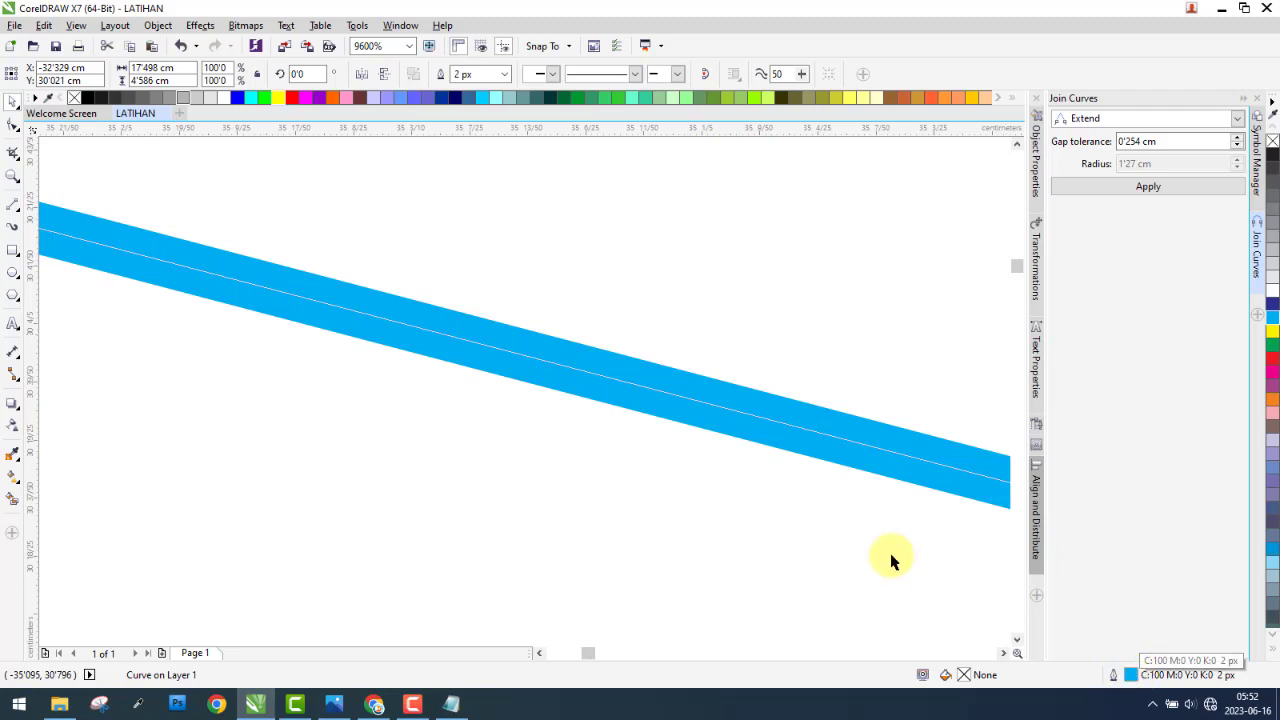
scroll(550, 386, down, 2)
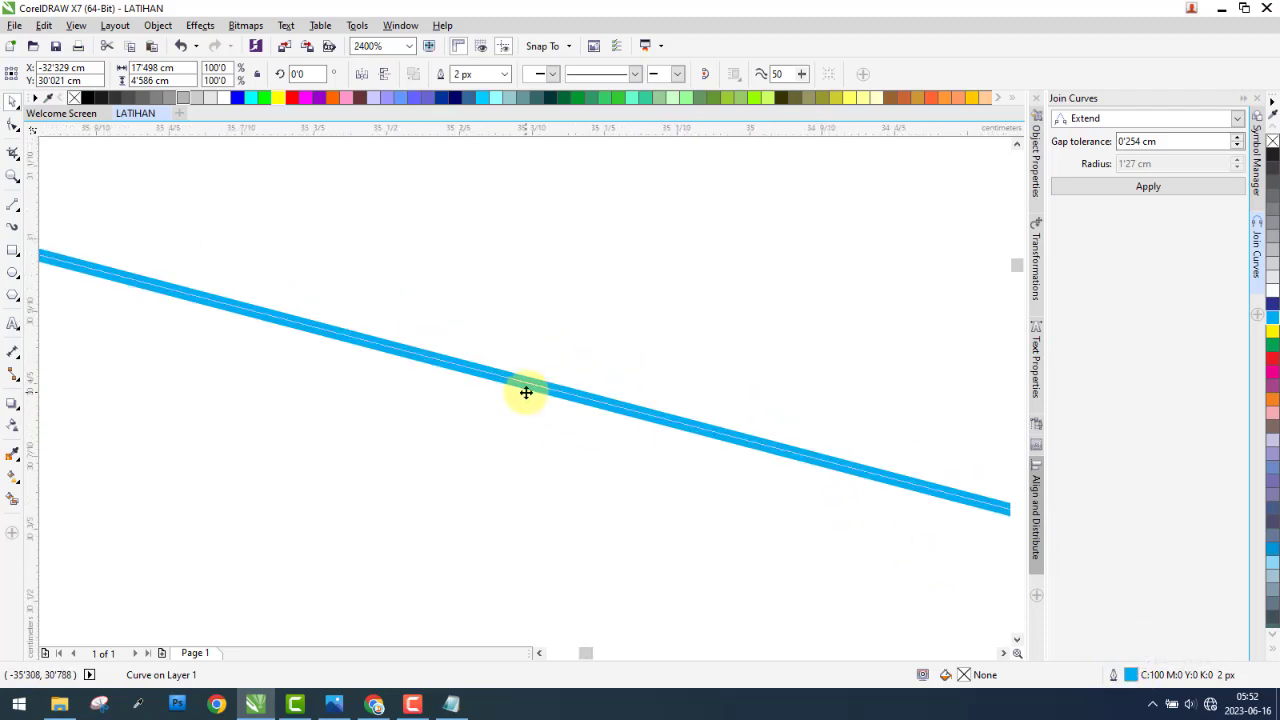
- Convert the cyan line's outline to an object and fill it red (C:0 M:100 Y:100 K:0)
click(156, 26)
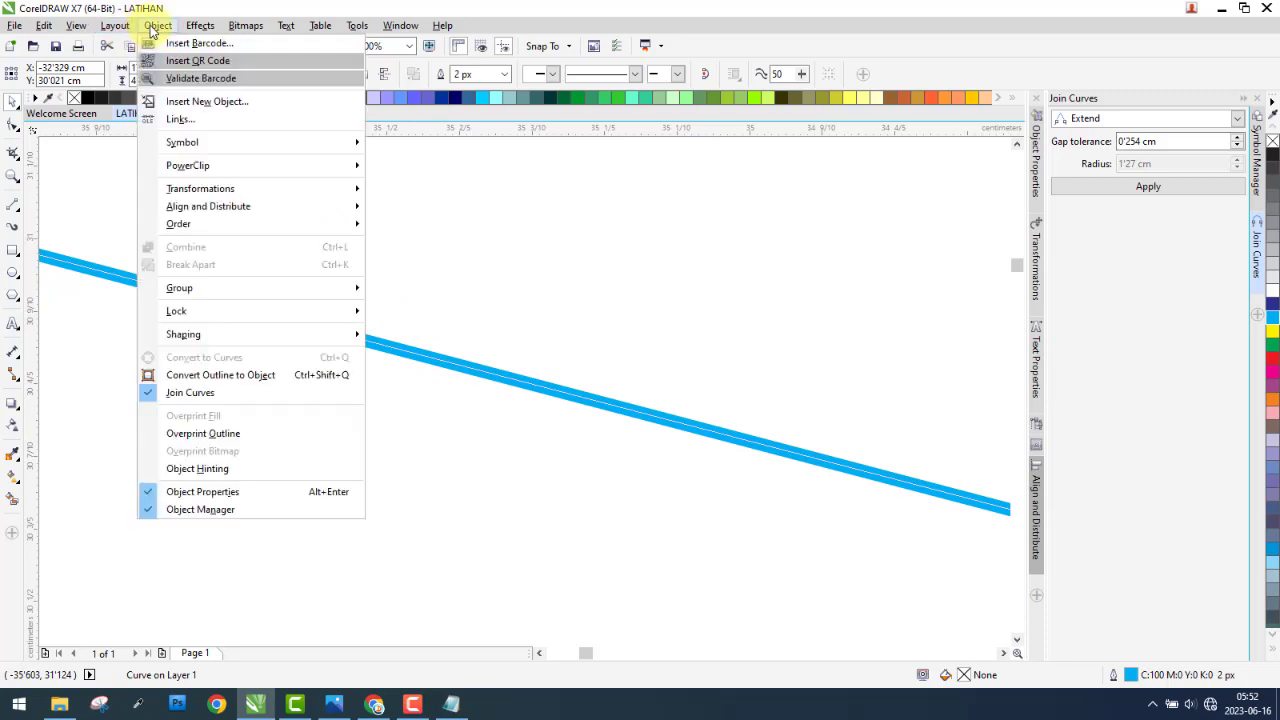
click(228, 376)
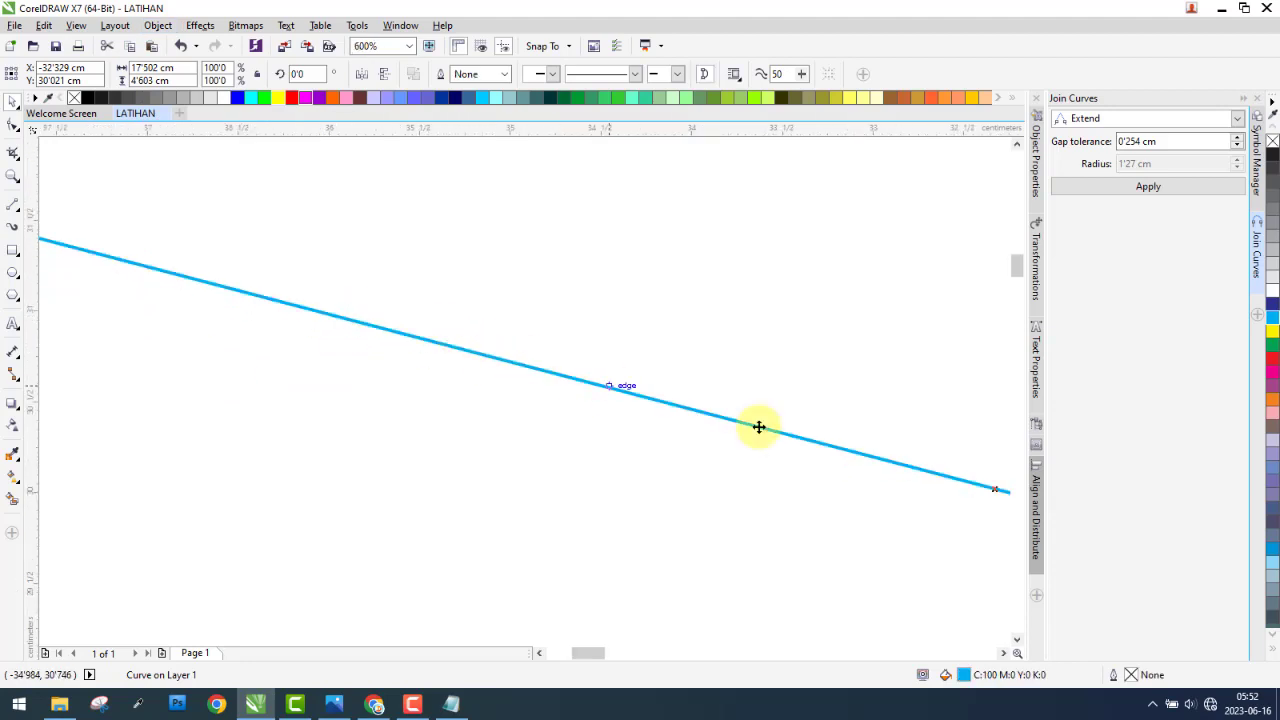
scroll(966, 679, up, 2)
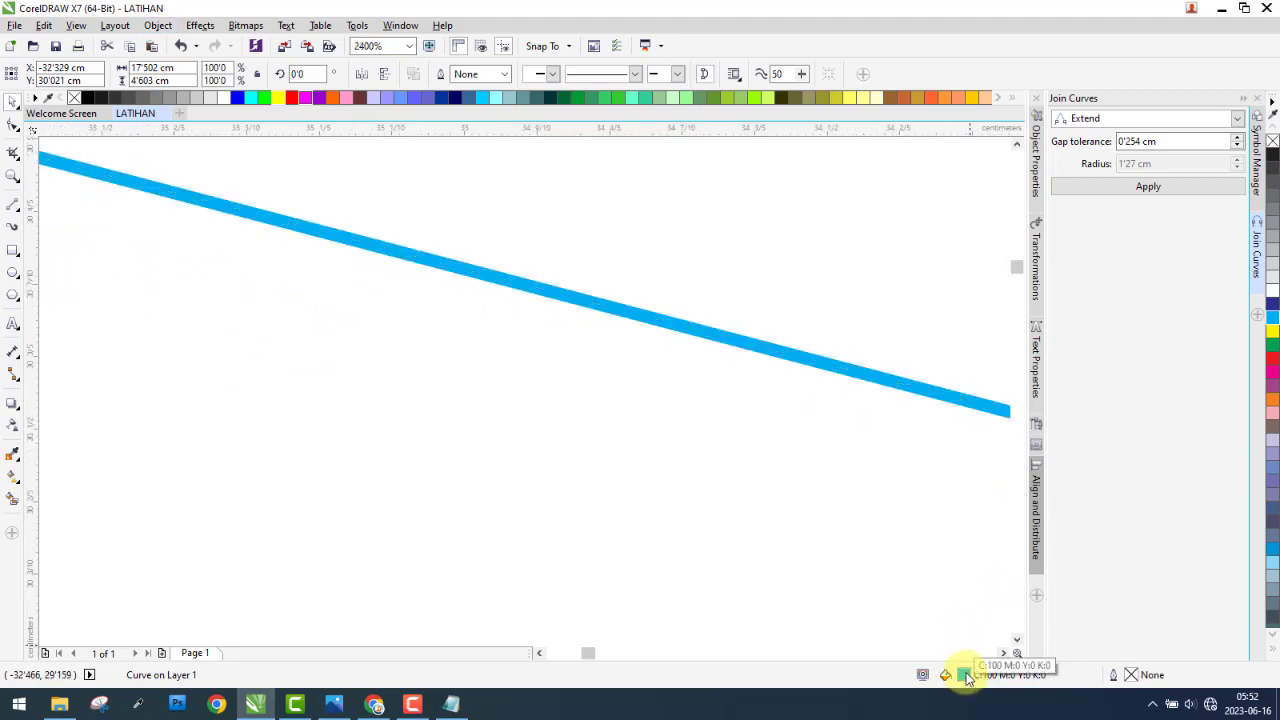
click(1272, 360)
scroll(466, 380, down, 2)
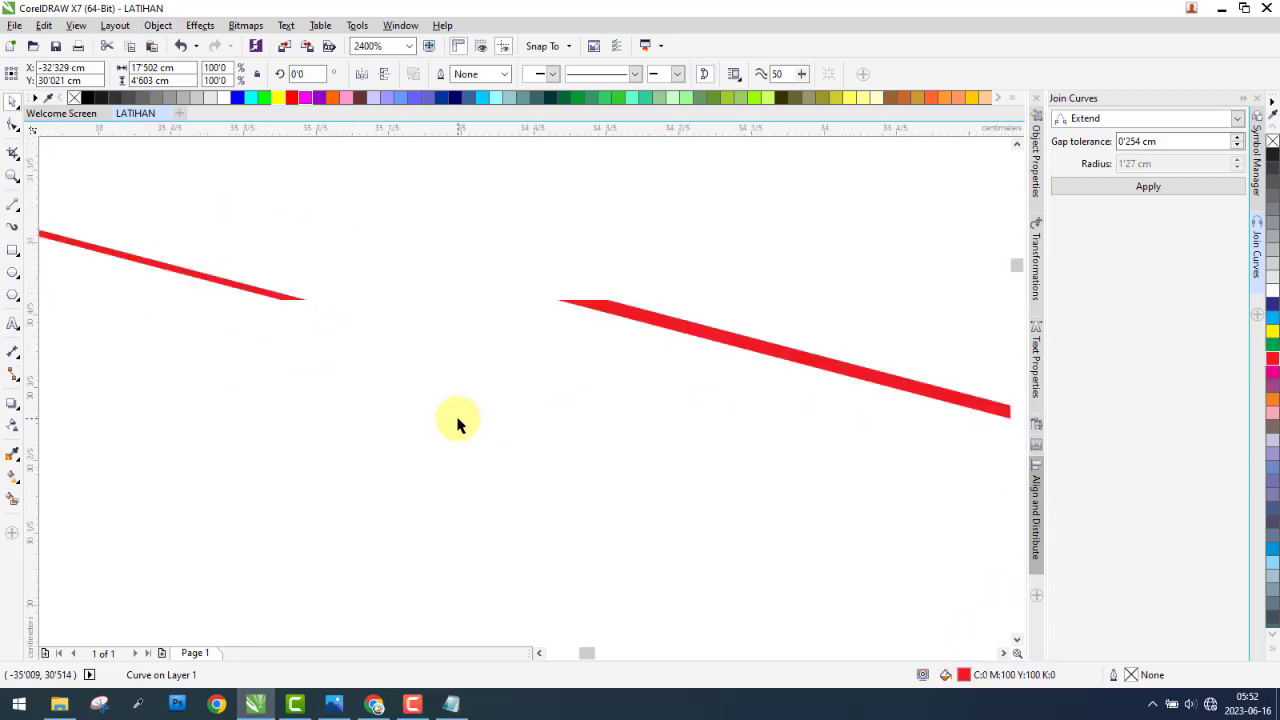
- Pull the two nodes at the thin red shape's left end apart, one downward and one up and right, forming a wedge
key(F10)
scroll(466, 382, down, 2)
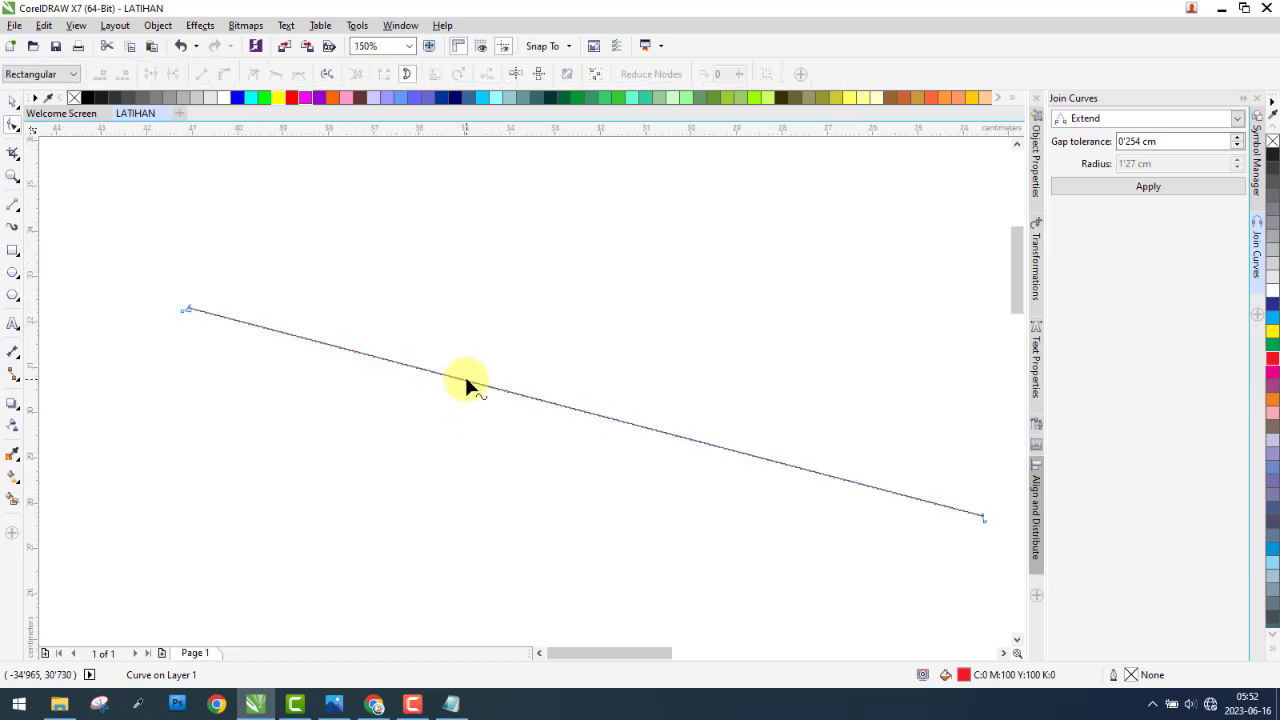
drag(188, 312, 178, 443)
drag(166, 291, 340, 242)
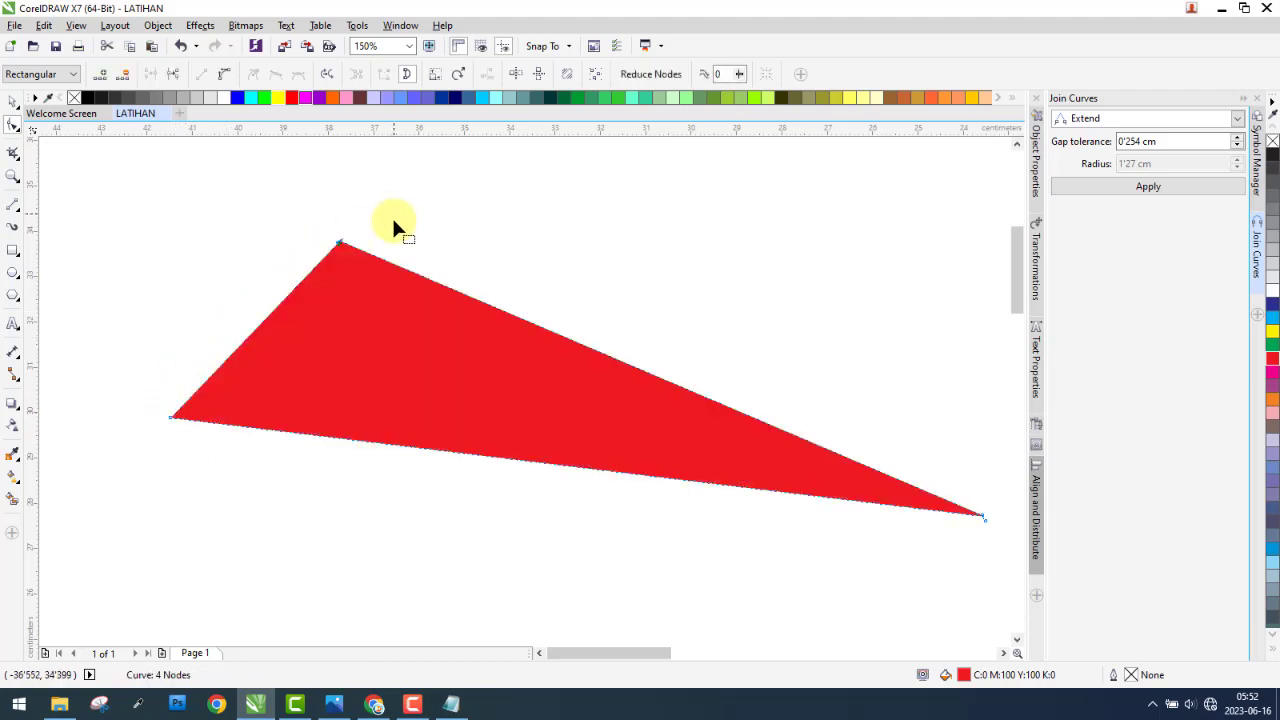
scroll(436, 390, down, 2)
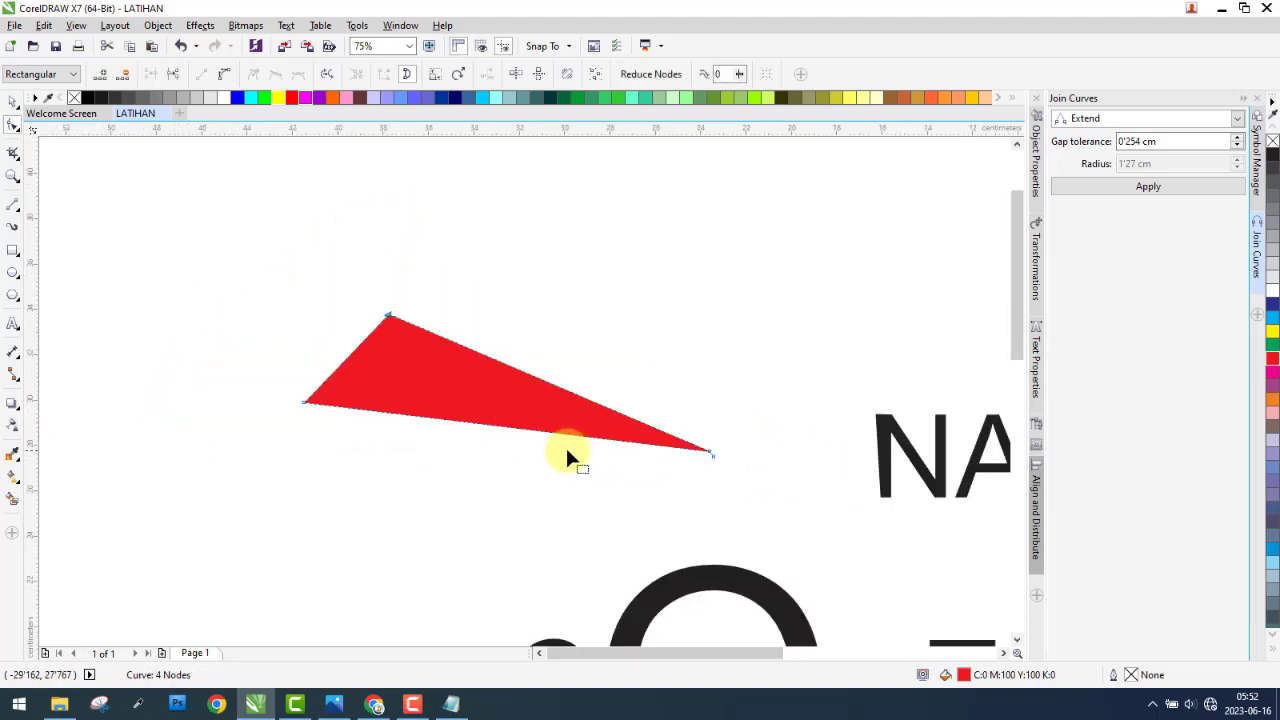
- Add a node on the red wedge's lower edge and pull it down and left, making the shape about 17.9 by 9.3 cm
double_click(516, 426)
drag(516, 426, 385, 500)
scroll(386, 449, up, 2)
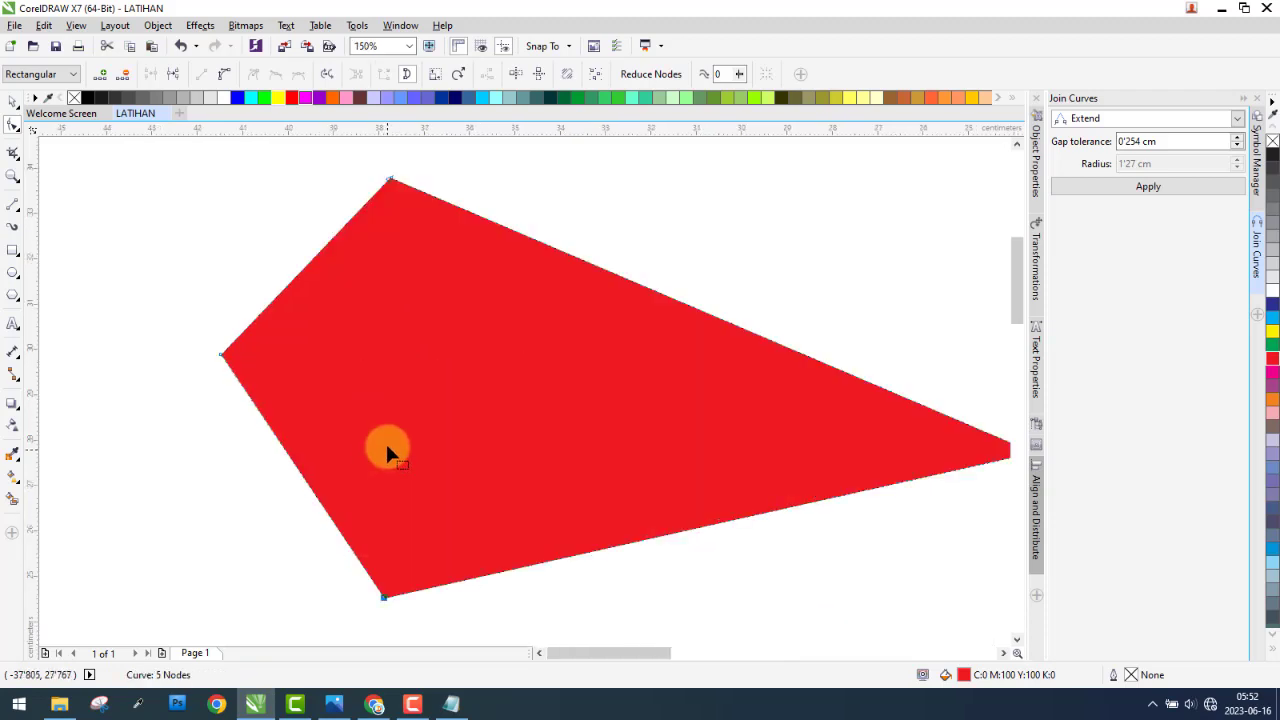
click(24, 102)
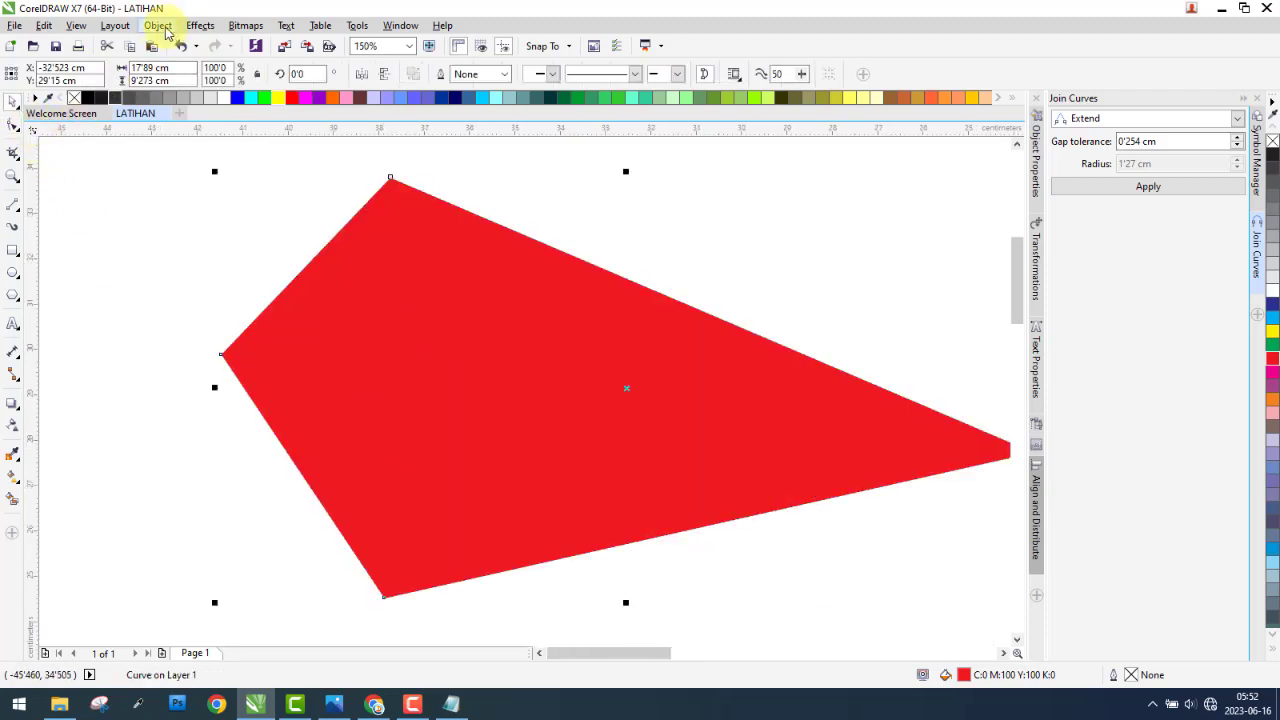
click(166, 28)
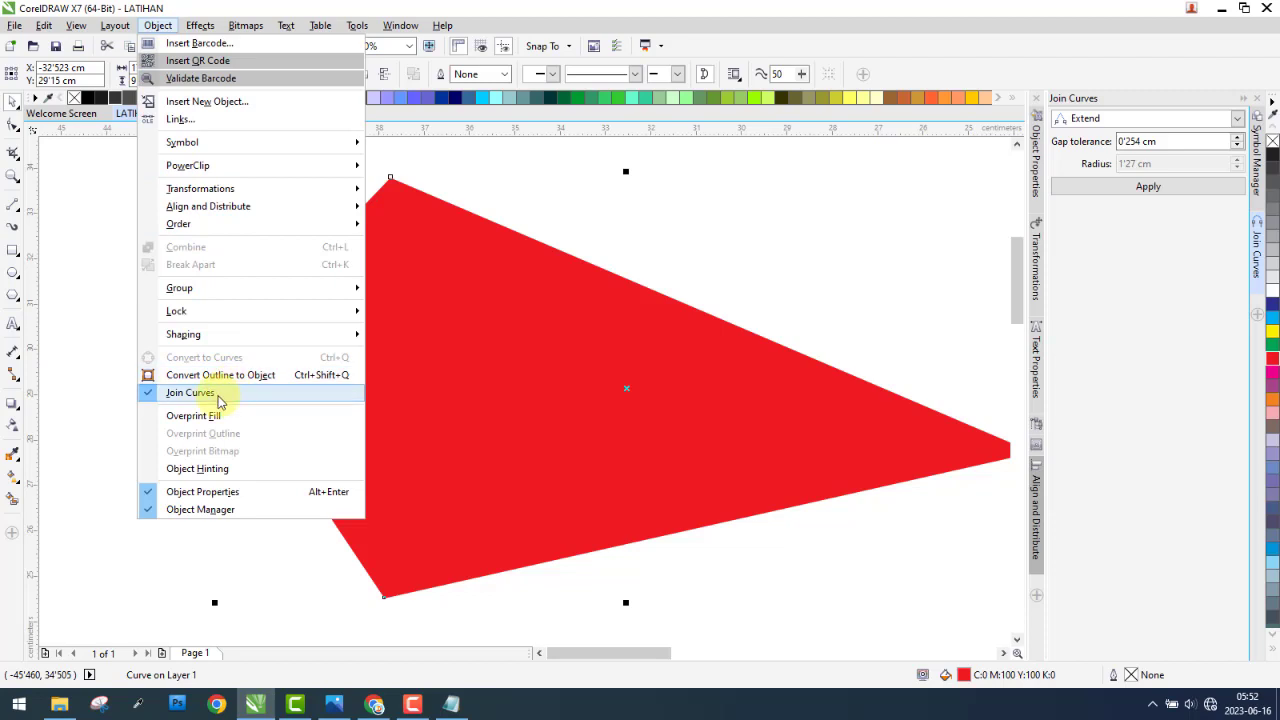
click(94, 309)
click(143, 306)
scroll(150, 308, down, 2)
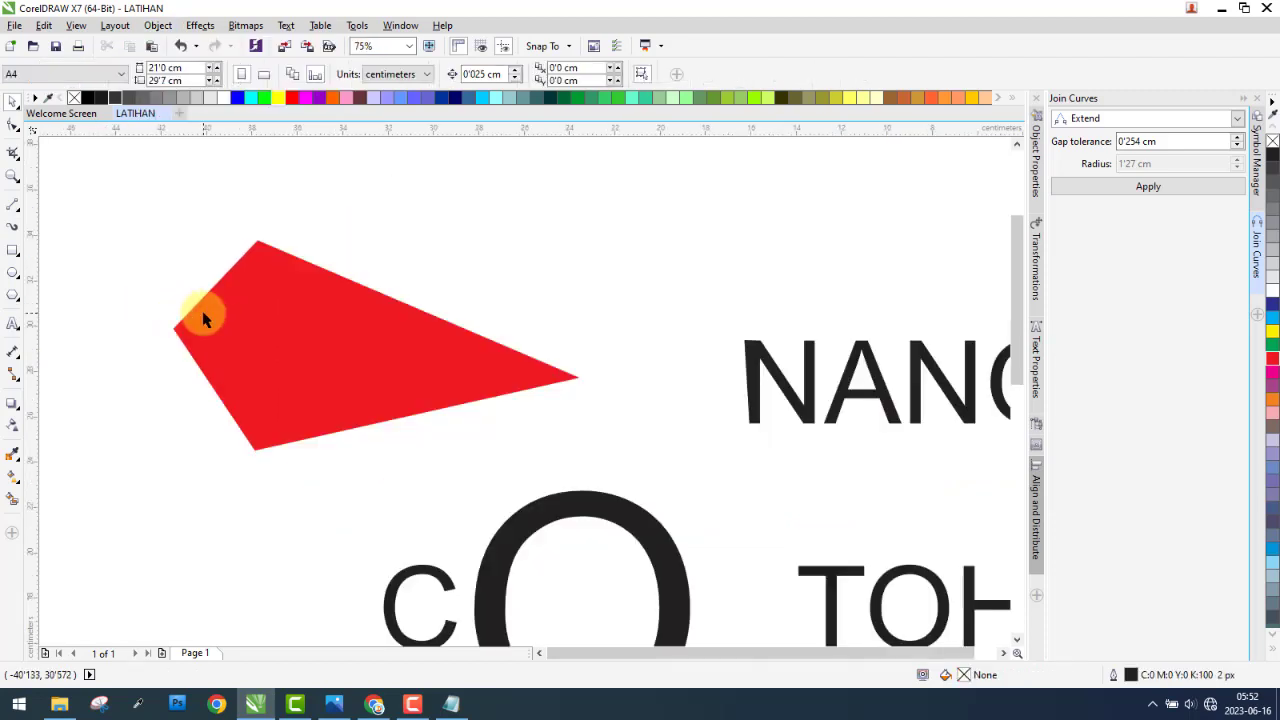
scroll(203, 318, down, 2)
scroll(456, 345, up, 2)
- Move the large letter O from between C and TOH to the empty area up and left of the red shape
click(580, 358)
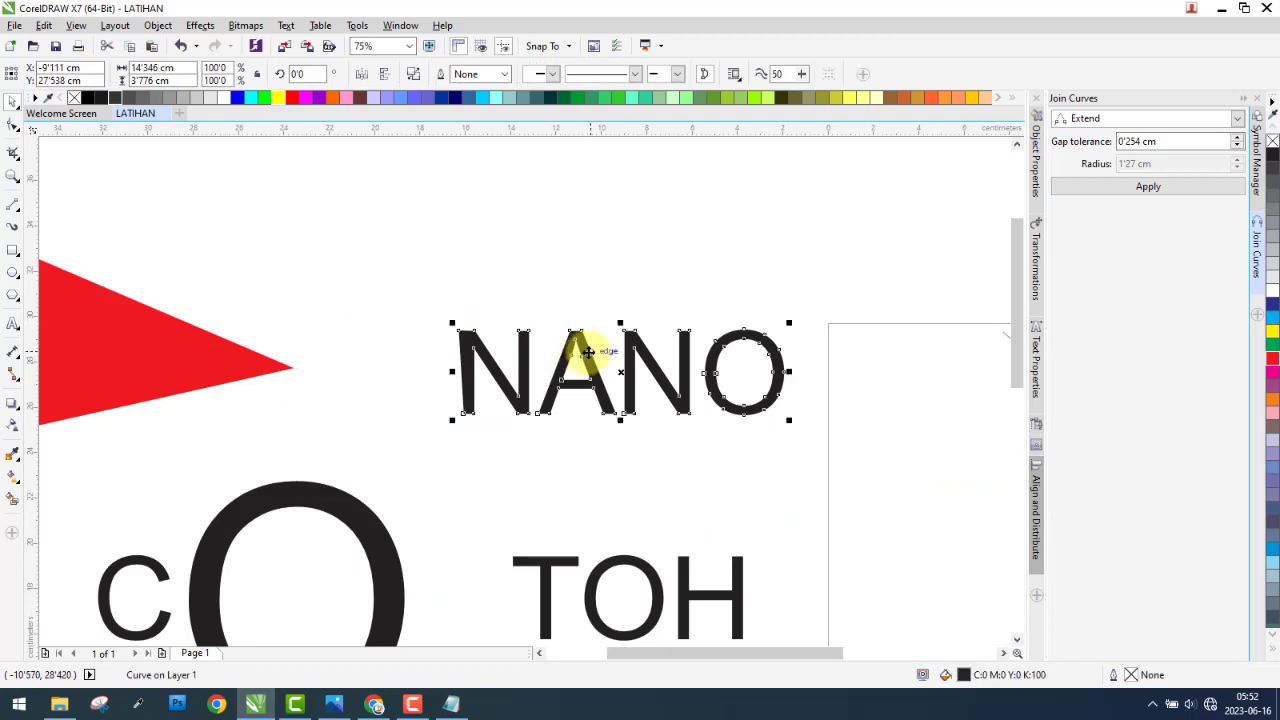
scroll(497, 434, down, 2)
click(486, 443)
scroll(489, 438, down, 1)
drag(488, 437, 266, 329)
scroll(266, 329, up, 3)
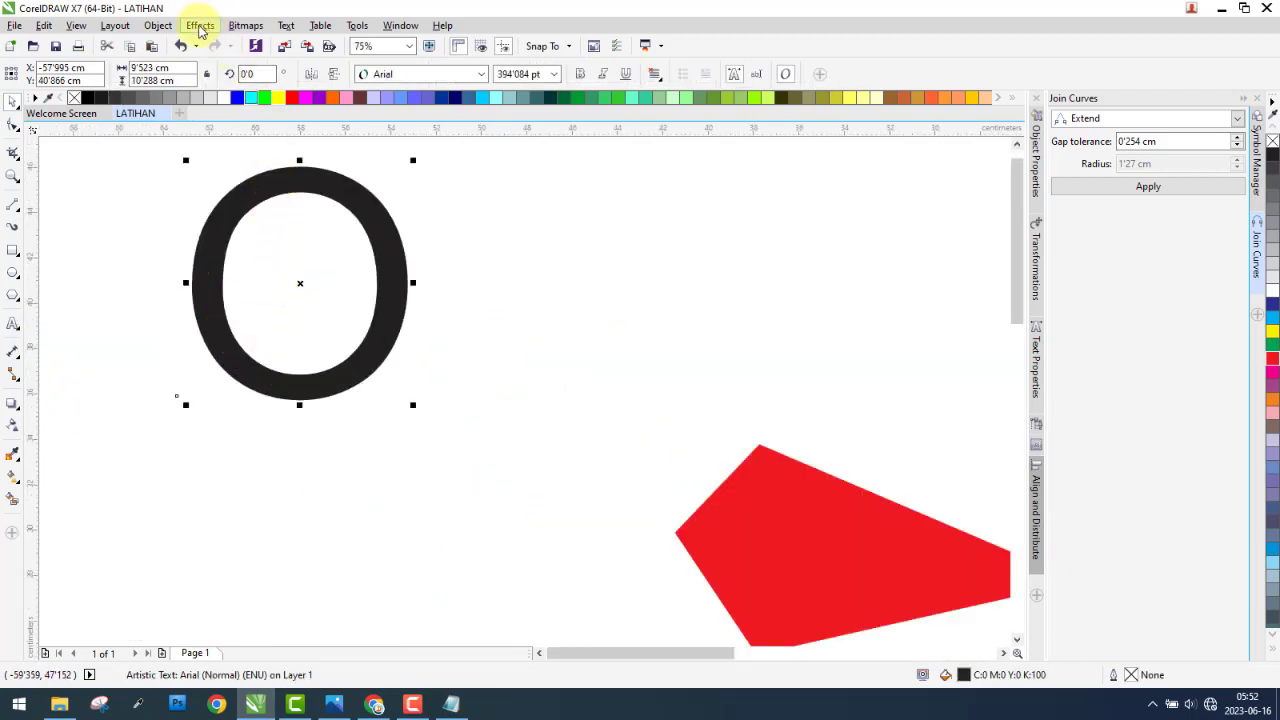
- Convert the large letter O from artistic text to curves
click(160, 26)
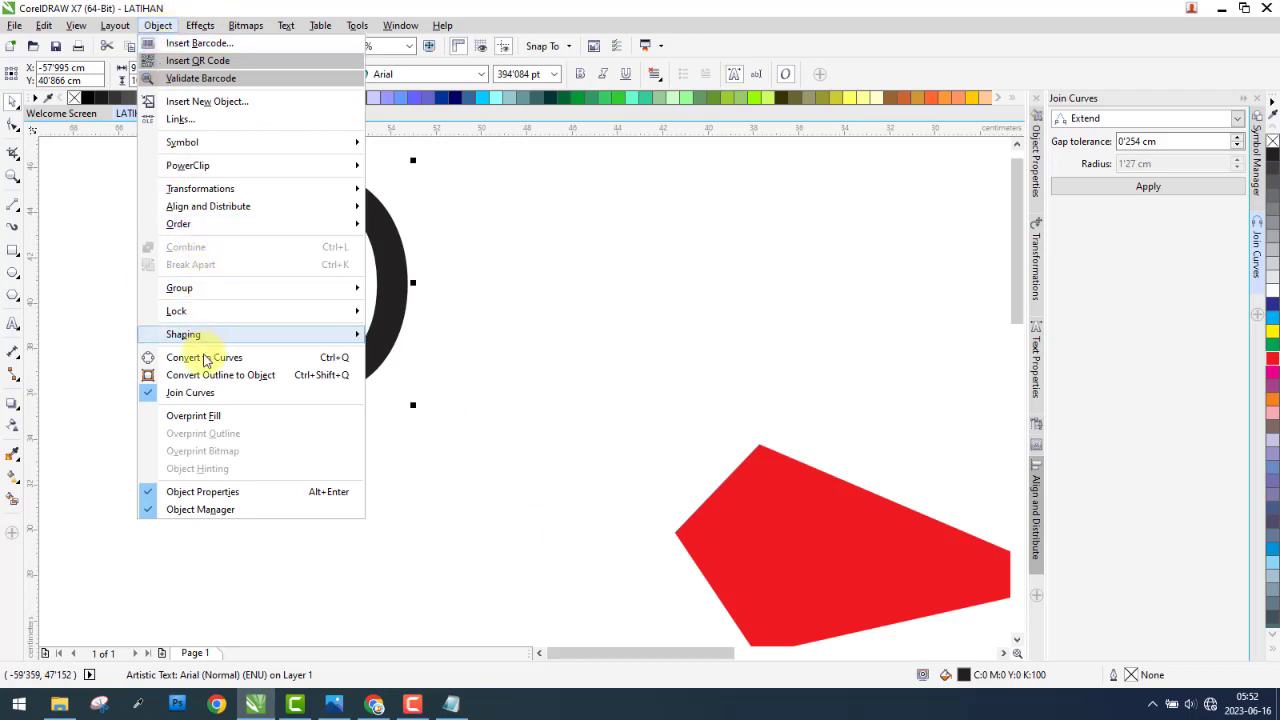
click(203, 359)
click(159, 26)
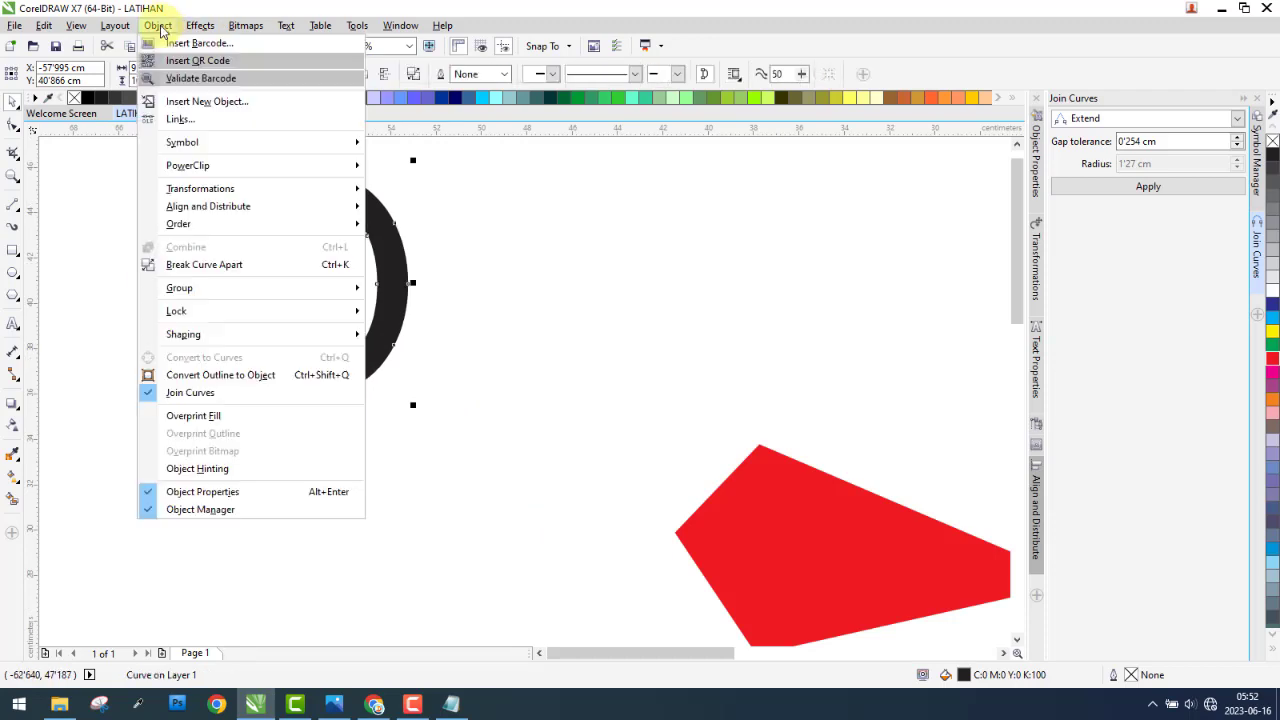
click(190, 392)
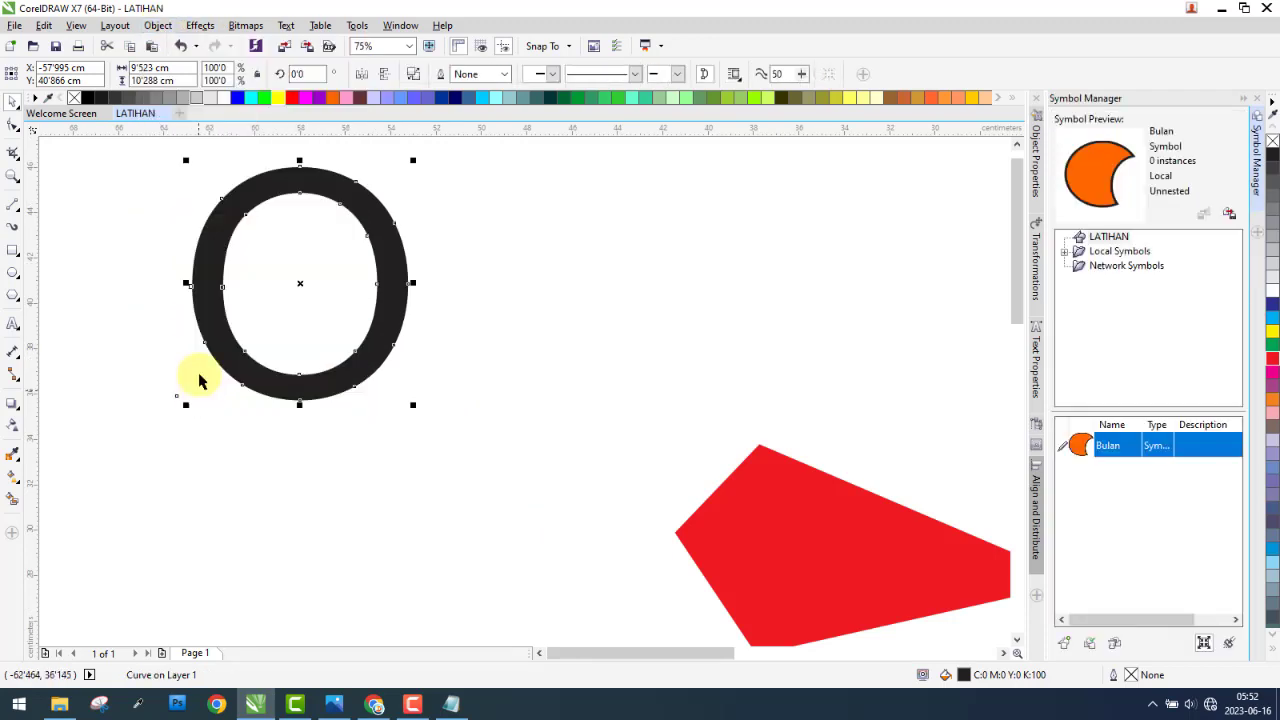
click(549, 273)
click(398, 234)
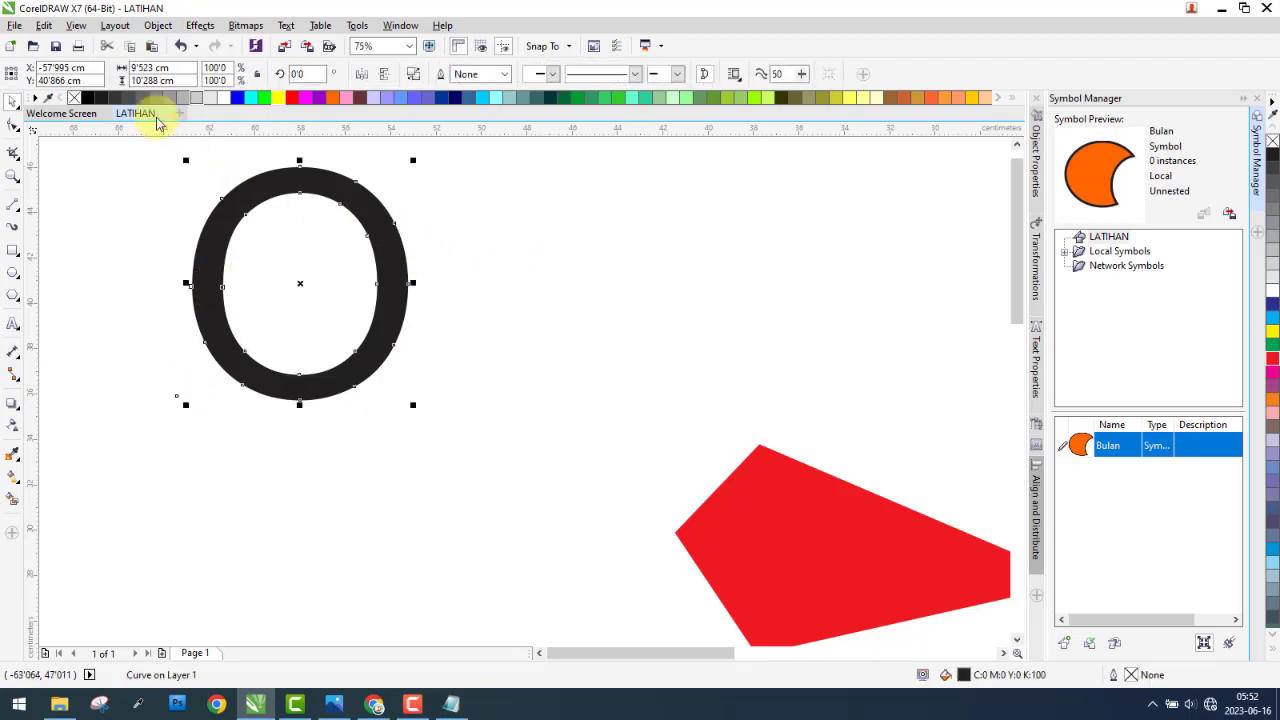
click(157, 26)
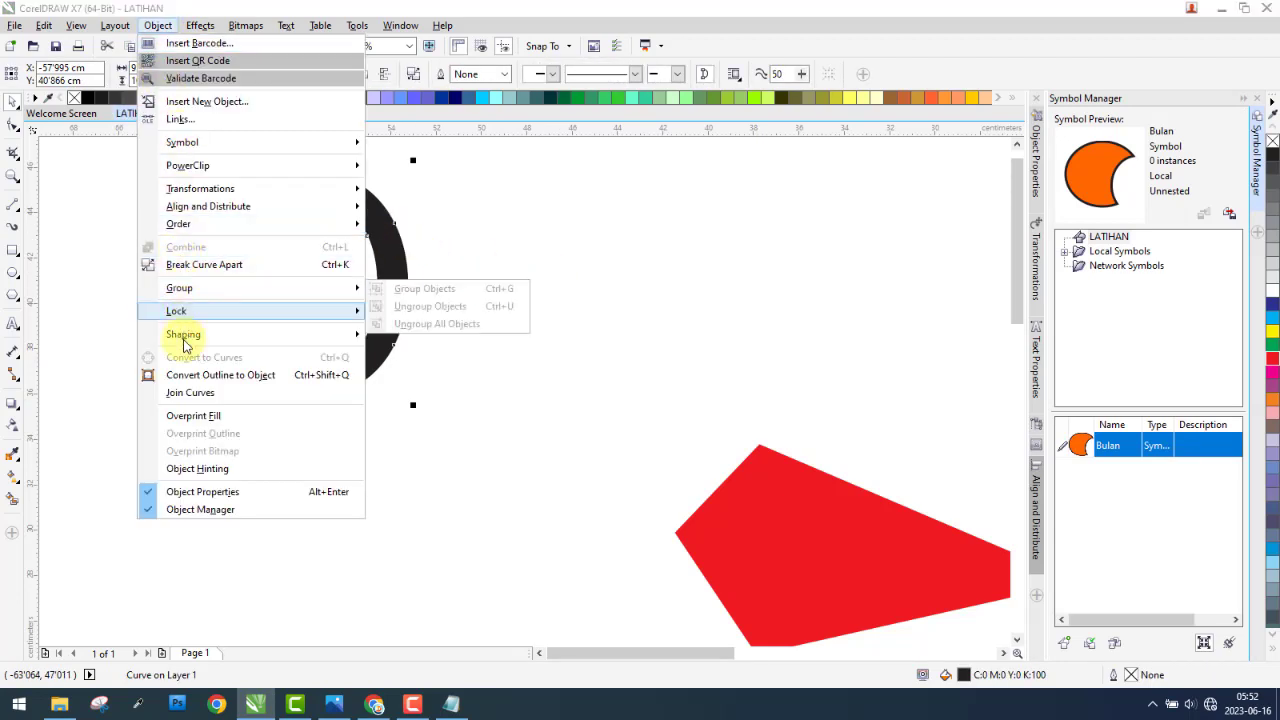
click(185, 392)
scroll(323, 171, up, 2)
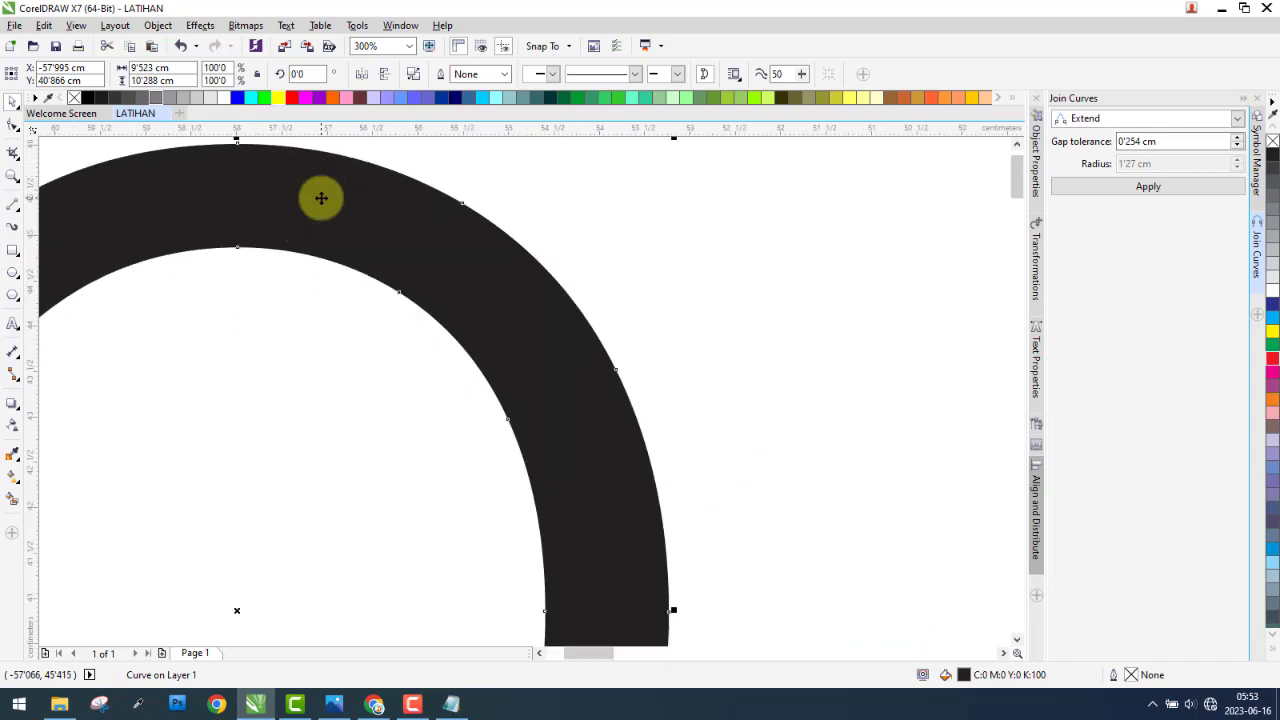
scroll(270, 229, down, 3)
click(309, 263)
scroll(277, 229, up, 1)
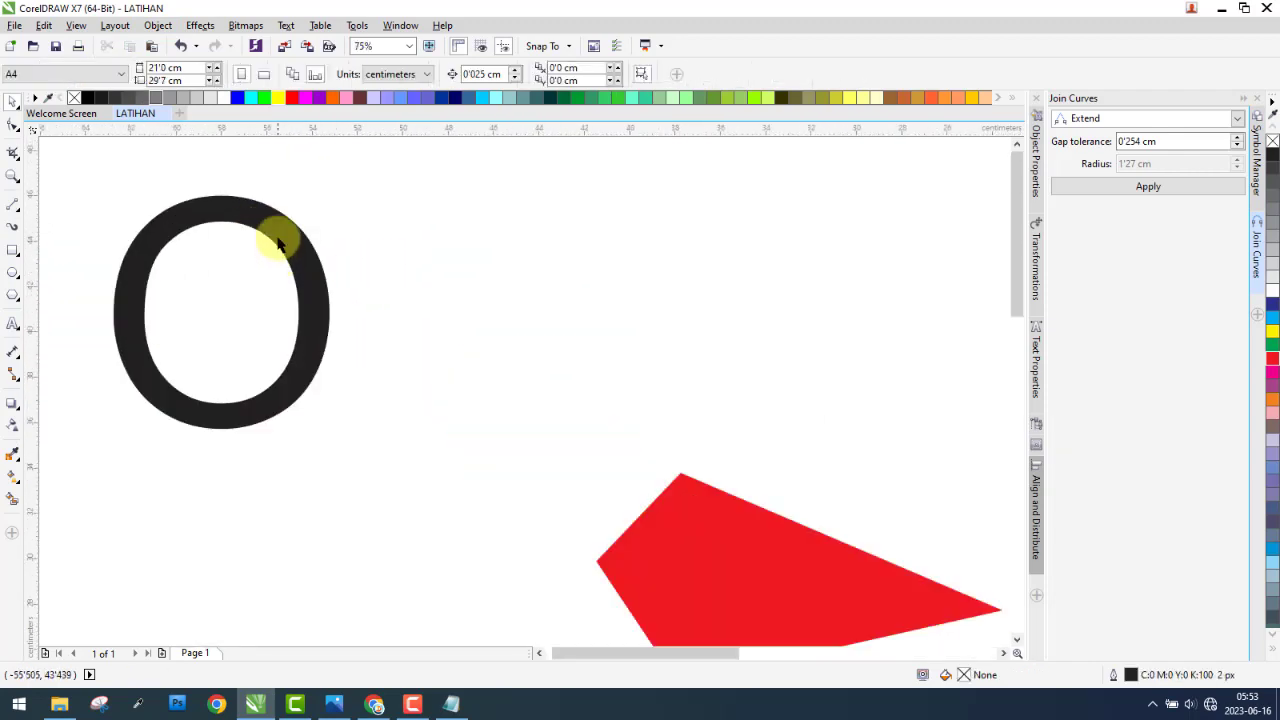
- Draw a straight, nearly horizontal Bézier line about 18.4 cm long in the empty area beside the large letter O
click(13, 205)
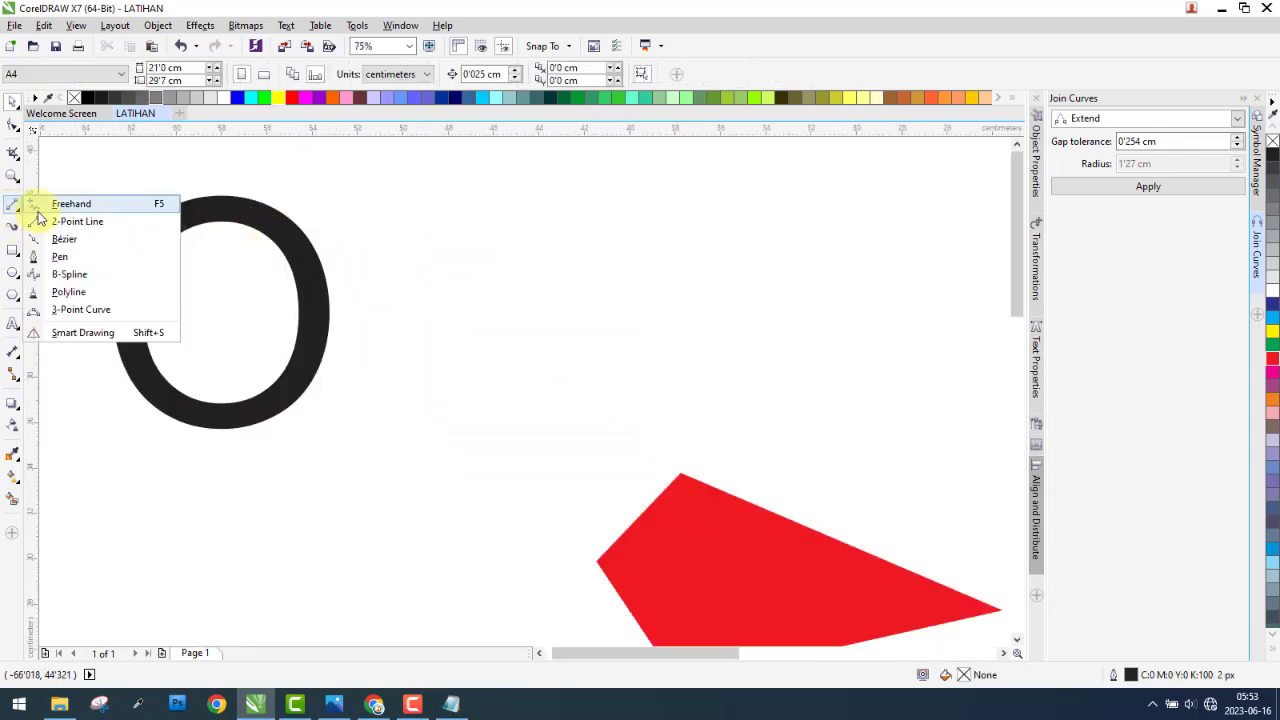
click(79, 240)
click(380, 251)
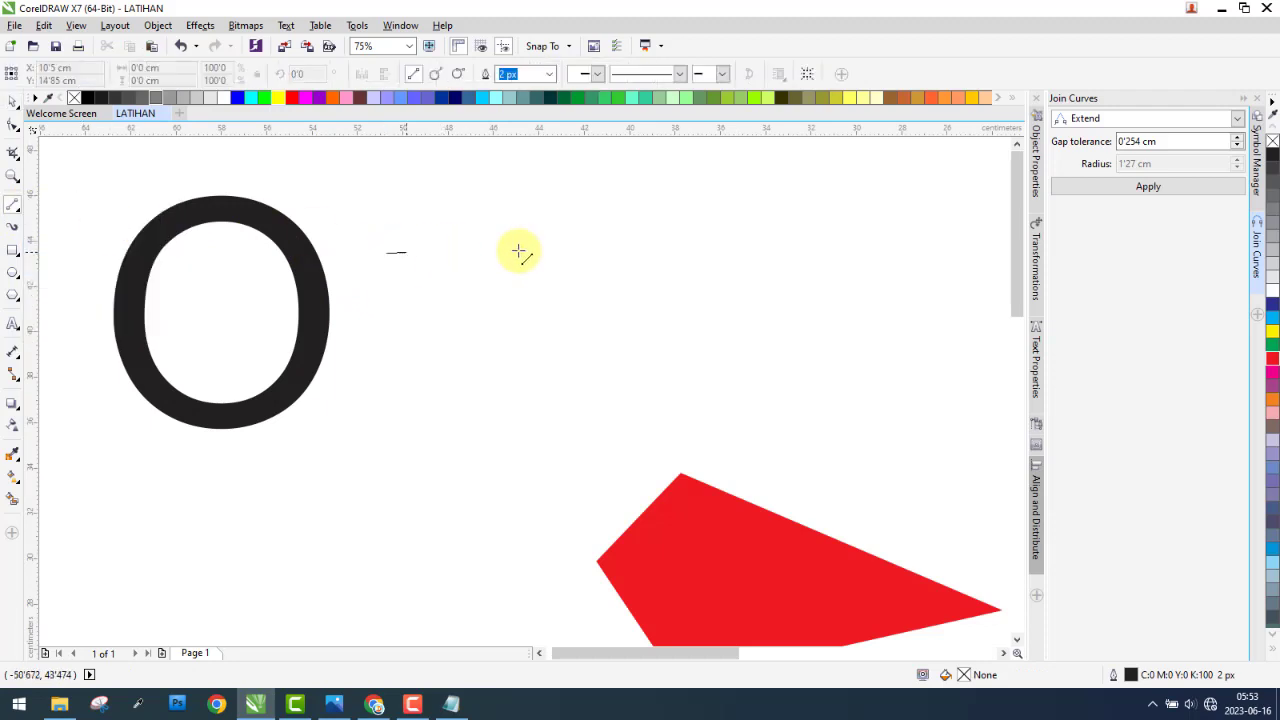
click(808, 251)
scroll(551, 258, up, 10)
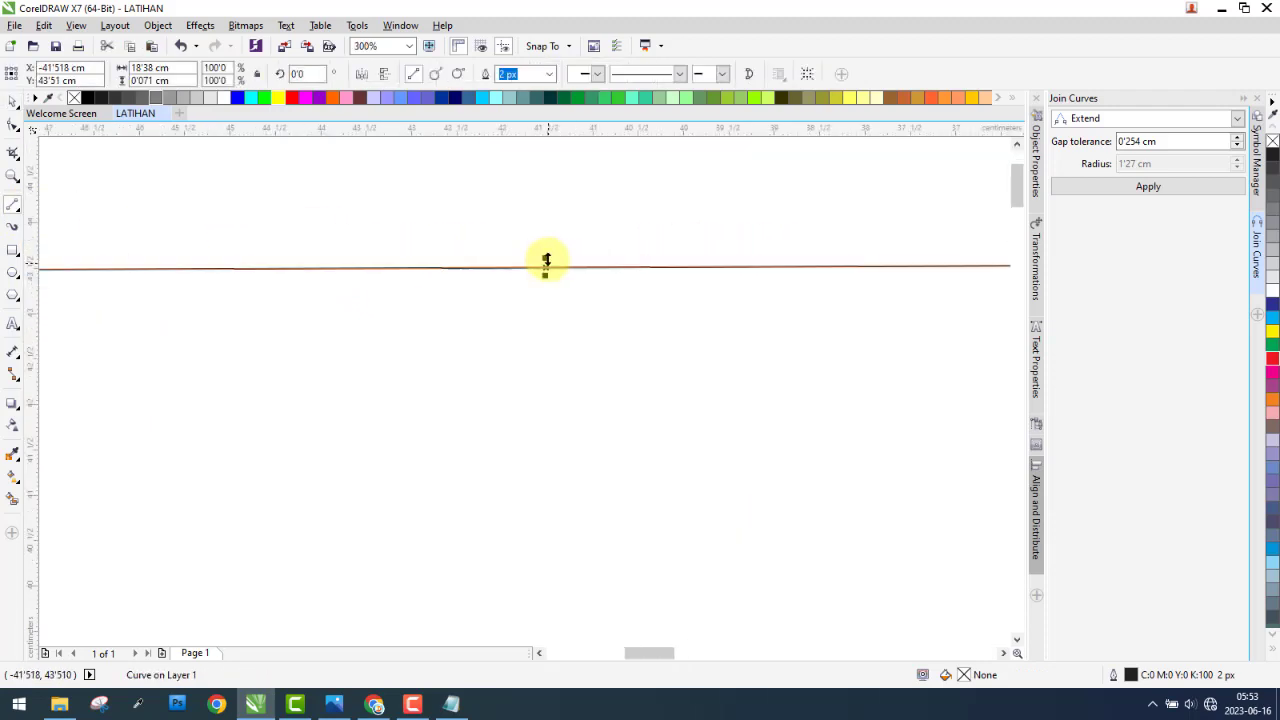
scroll(536, 285, up, 3)
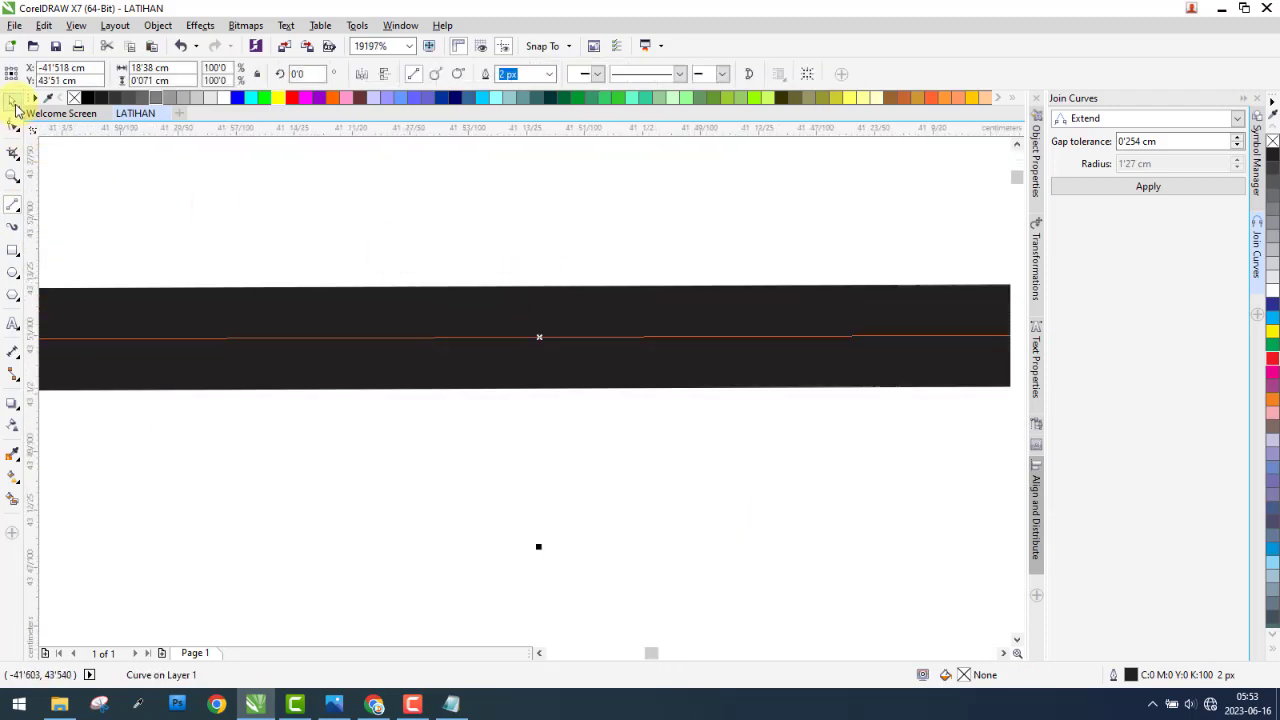
- Shift the new line slightly upward by its middle with the Shape tool, keeping it straight
click(13, 122)
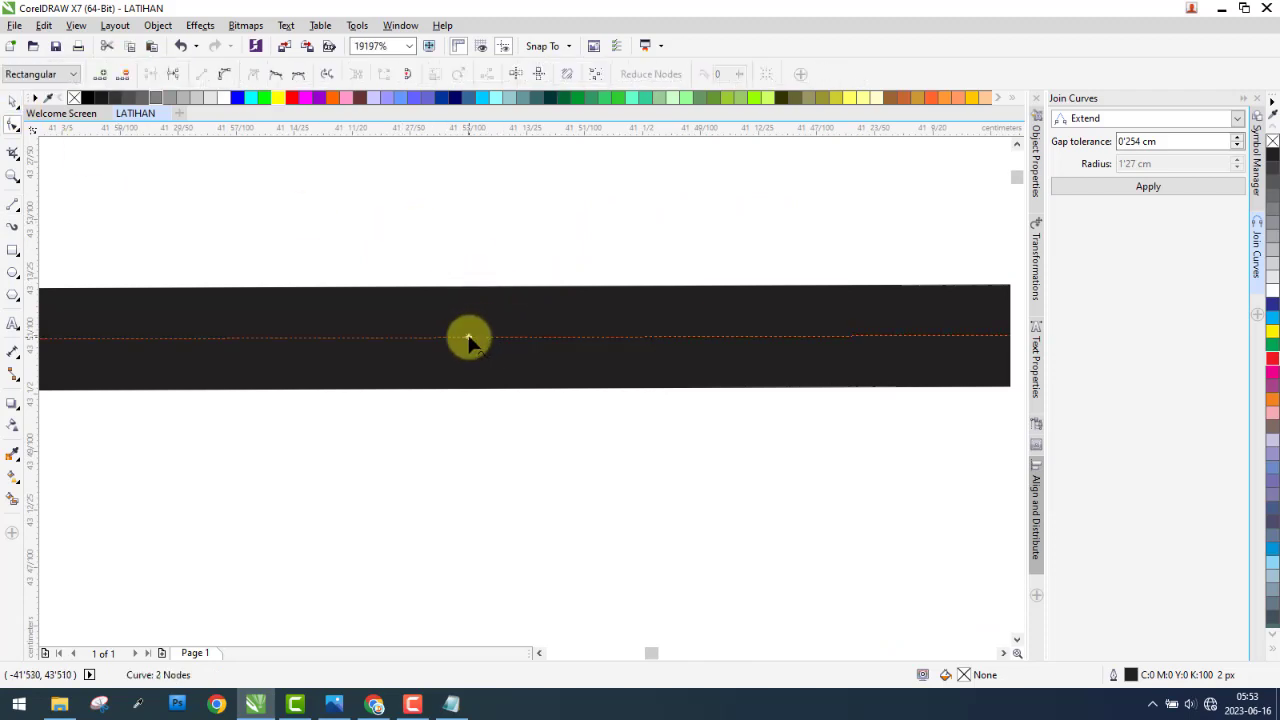
drag(472, 340, 484, 250)
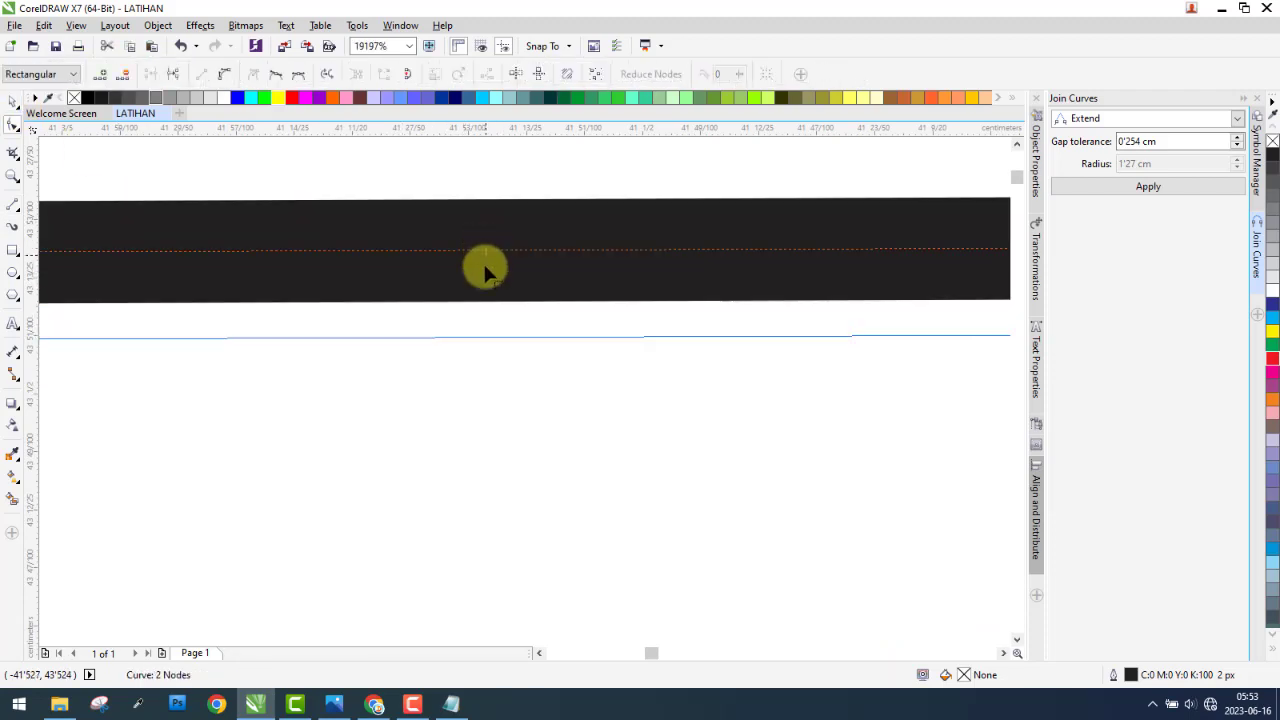
scroll(474, 246, up, 2)
scroll(463, 261, down, 2)
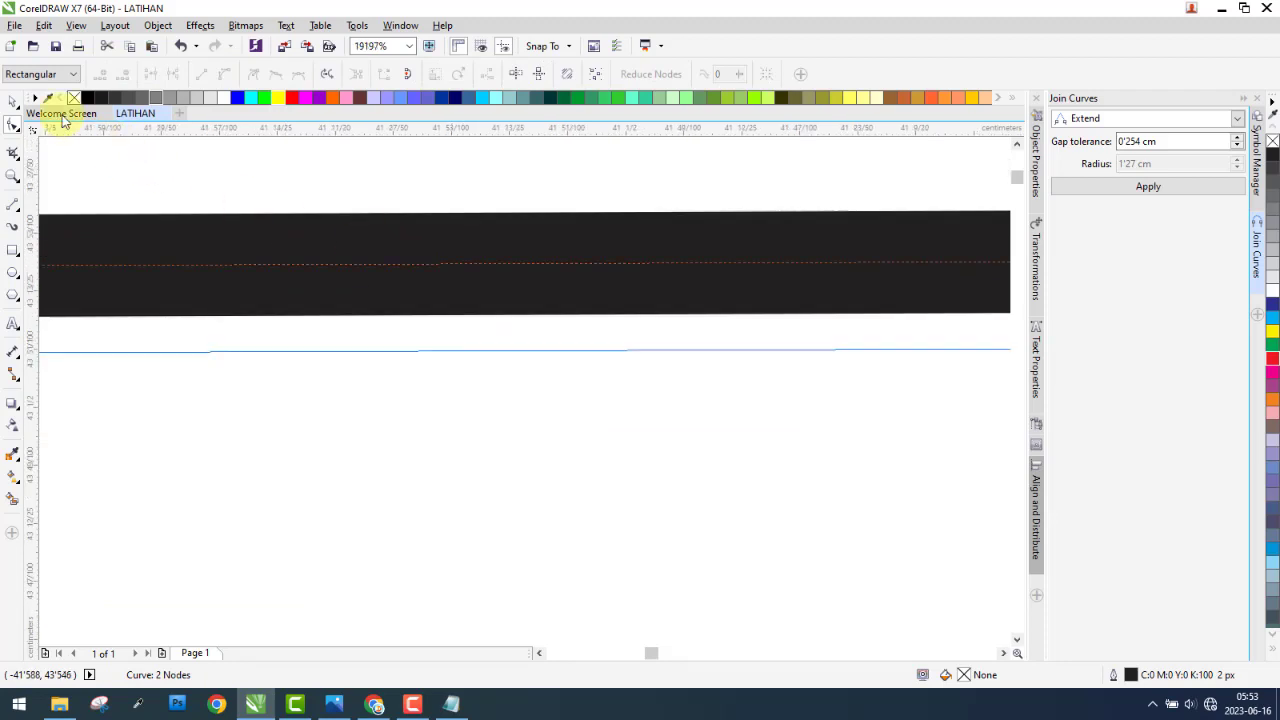
click(10, 102)
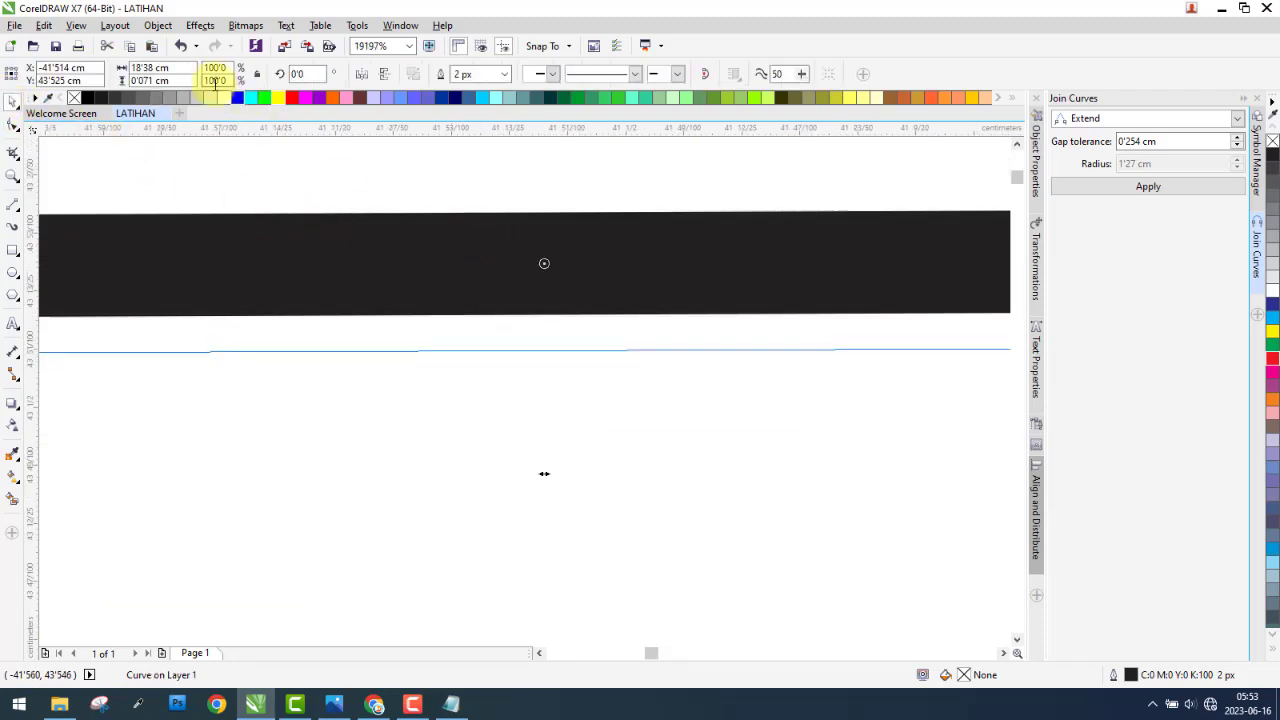
click(156, 25)
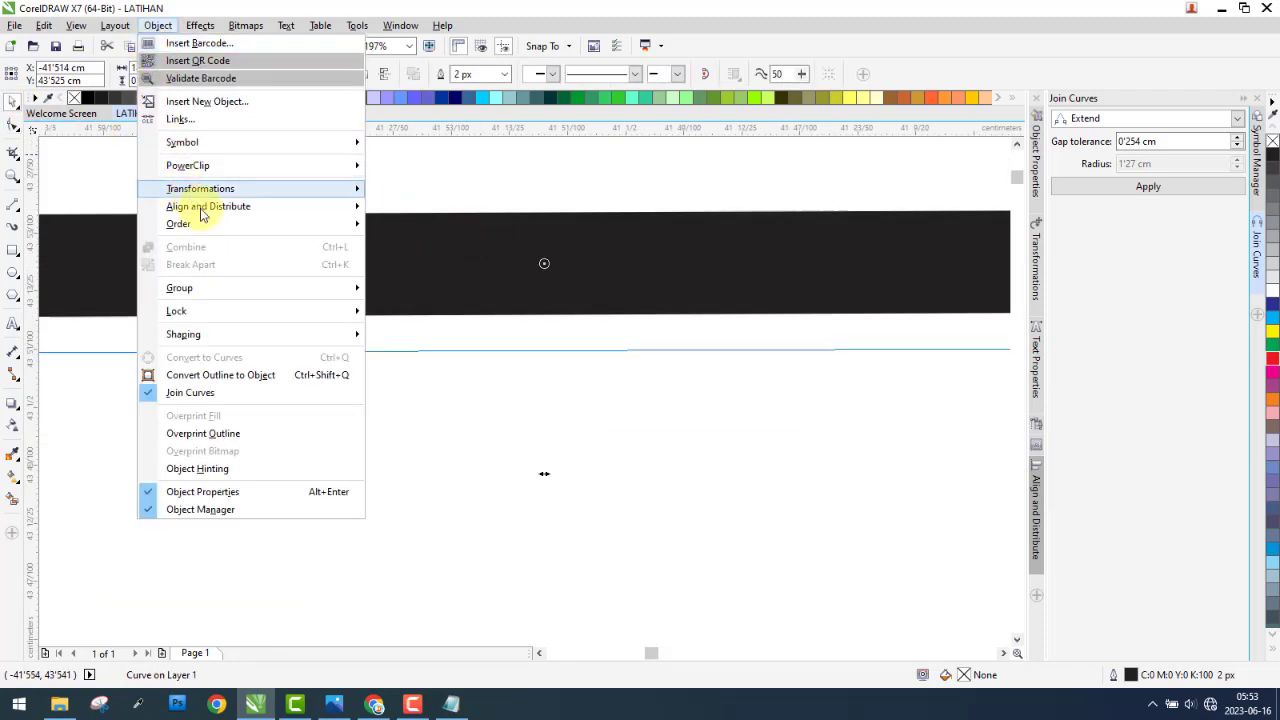
click(195, 392)
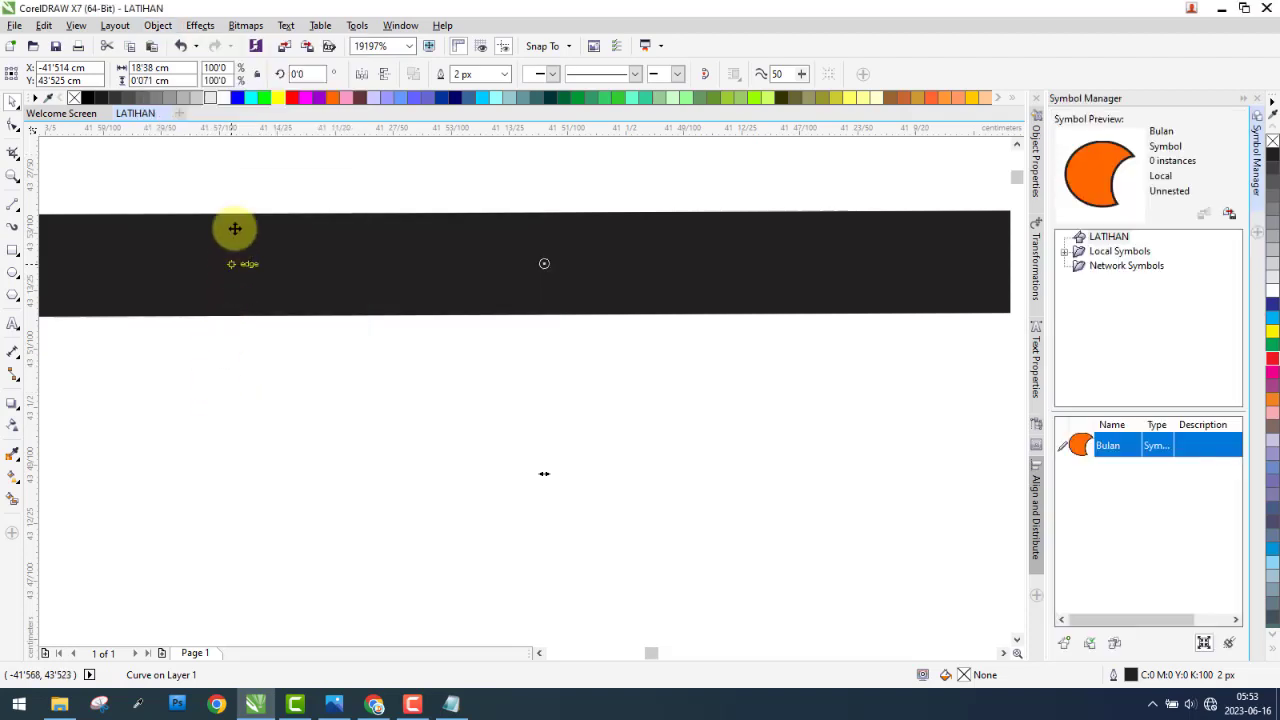
click(158, 27)
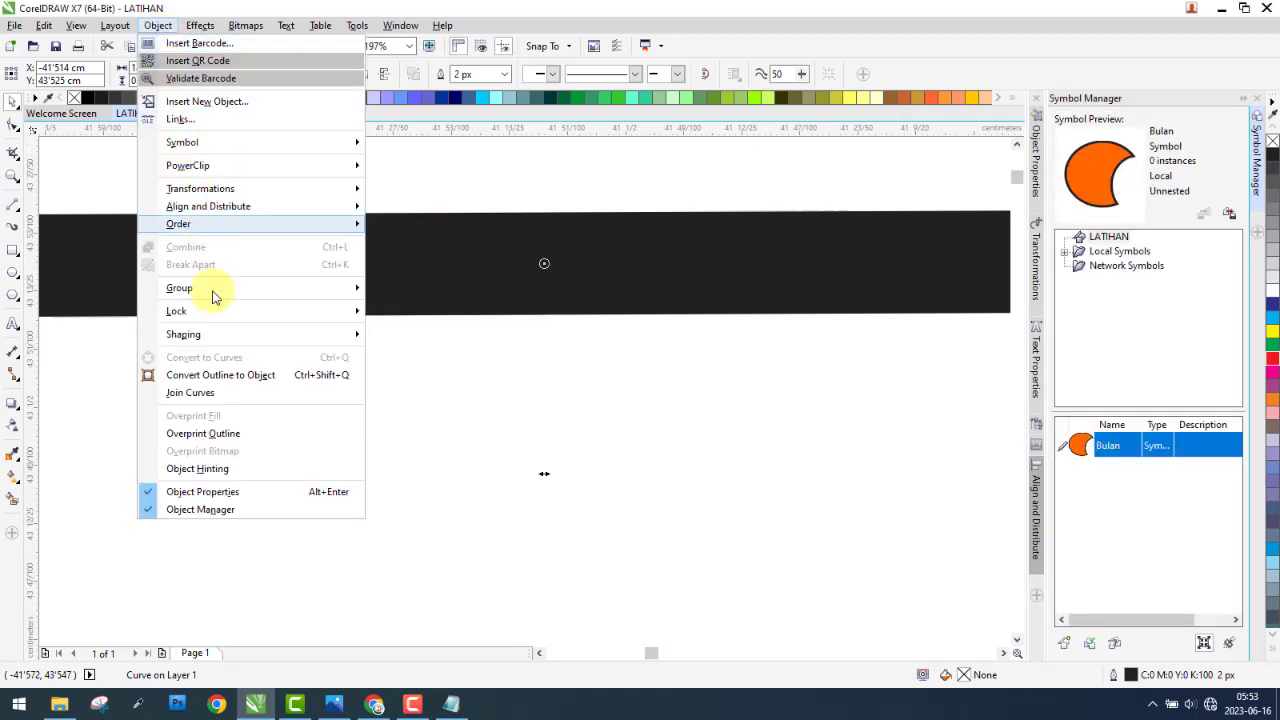
click(264, 390)
- Convert the 2 px outline of the line to an object
scroll(540, 280, down, 3)
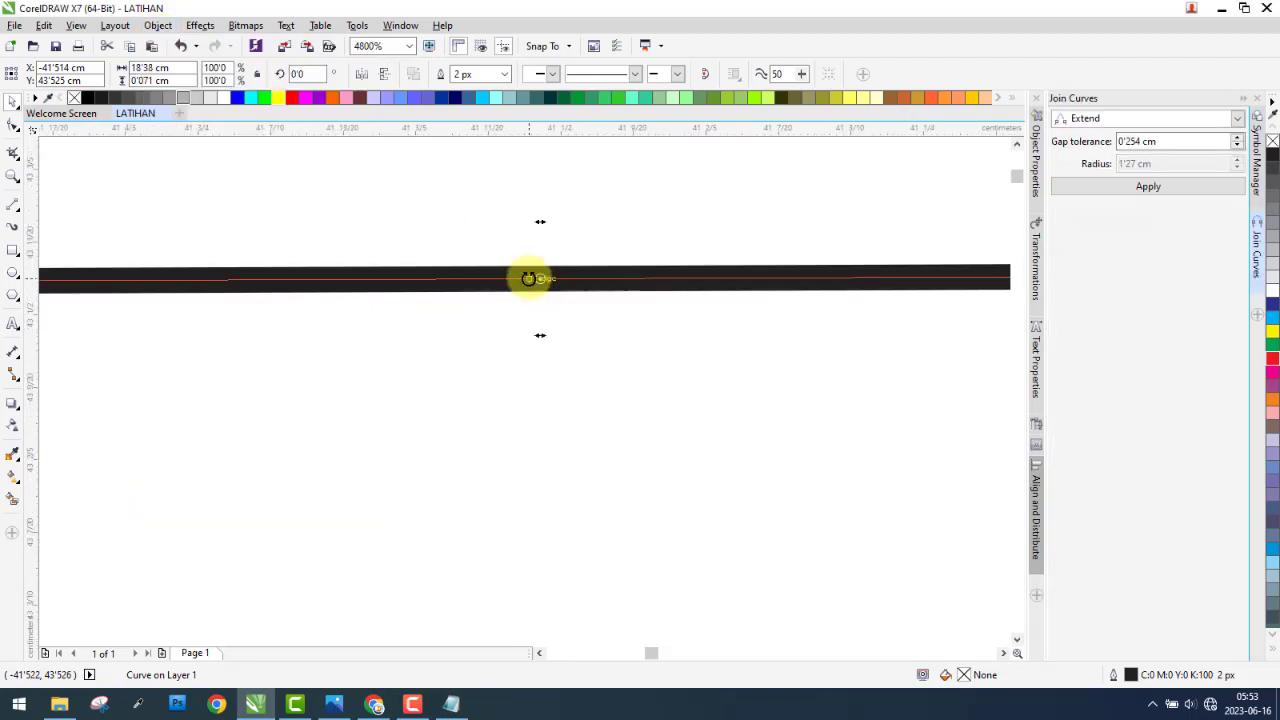
right_click(528, 278)
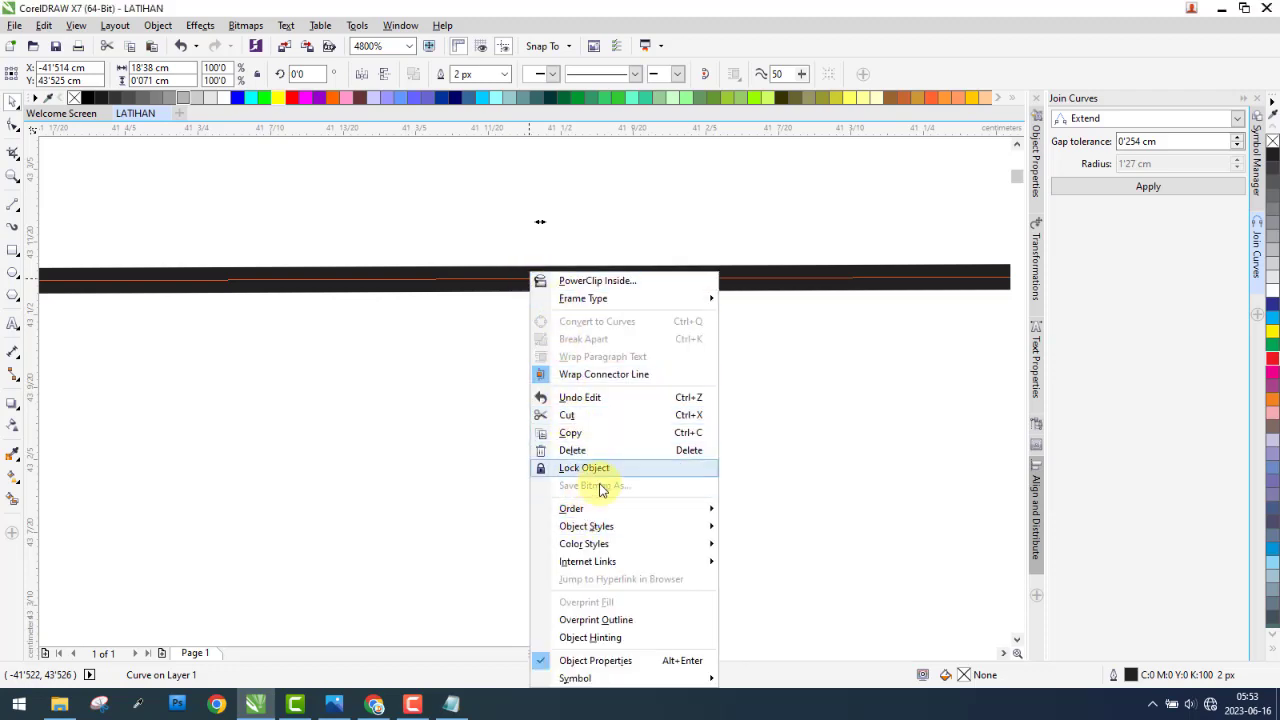
click(158, 25)
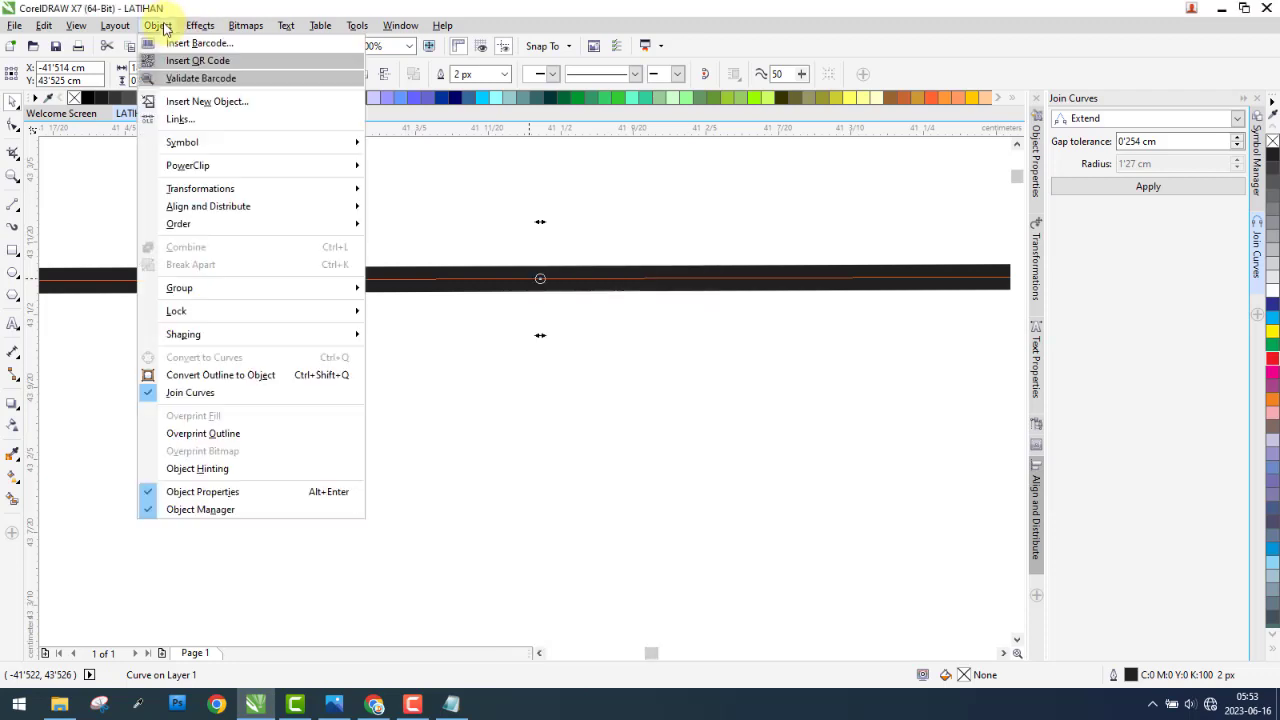
click(229, 378)
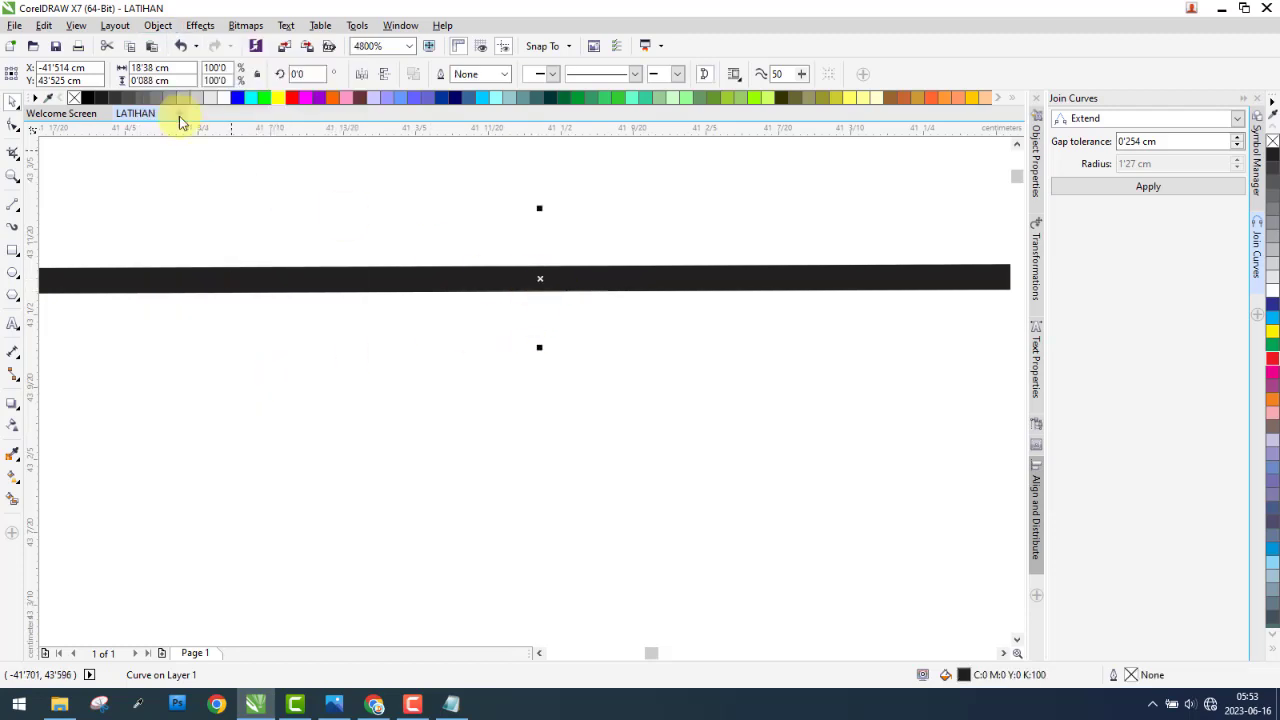
- Pull the upper node at the thin black bar's left end up and to the right, slanting that end
key(F10)
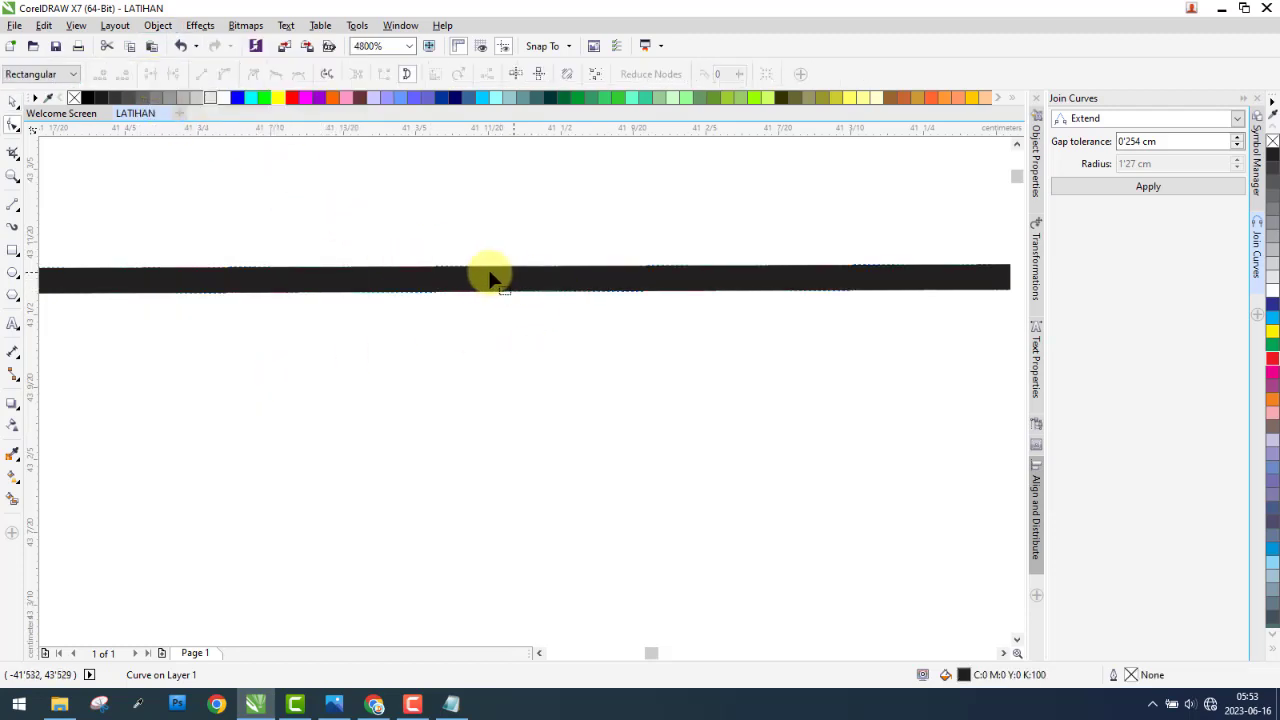
scroll(440, 272, up, 3)
scroll(443, 265, down, 5)
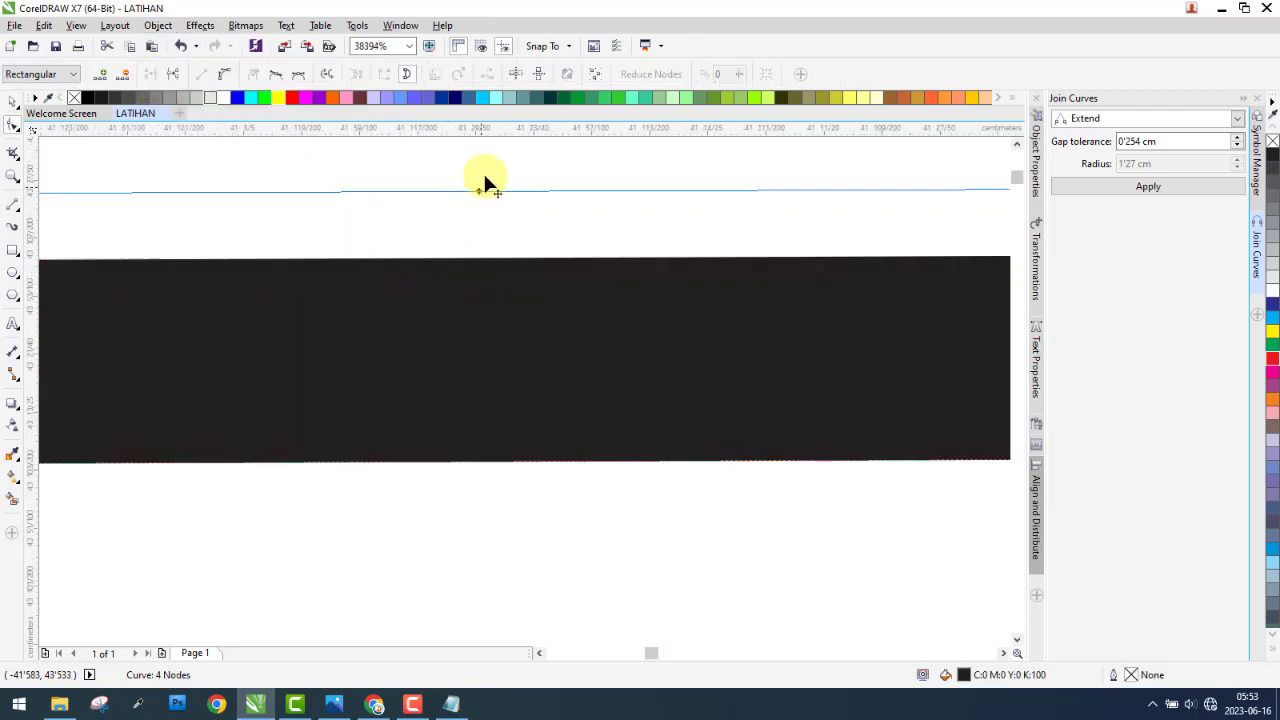
scroll(430, 285, down, 4)
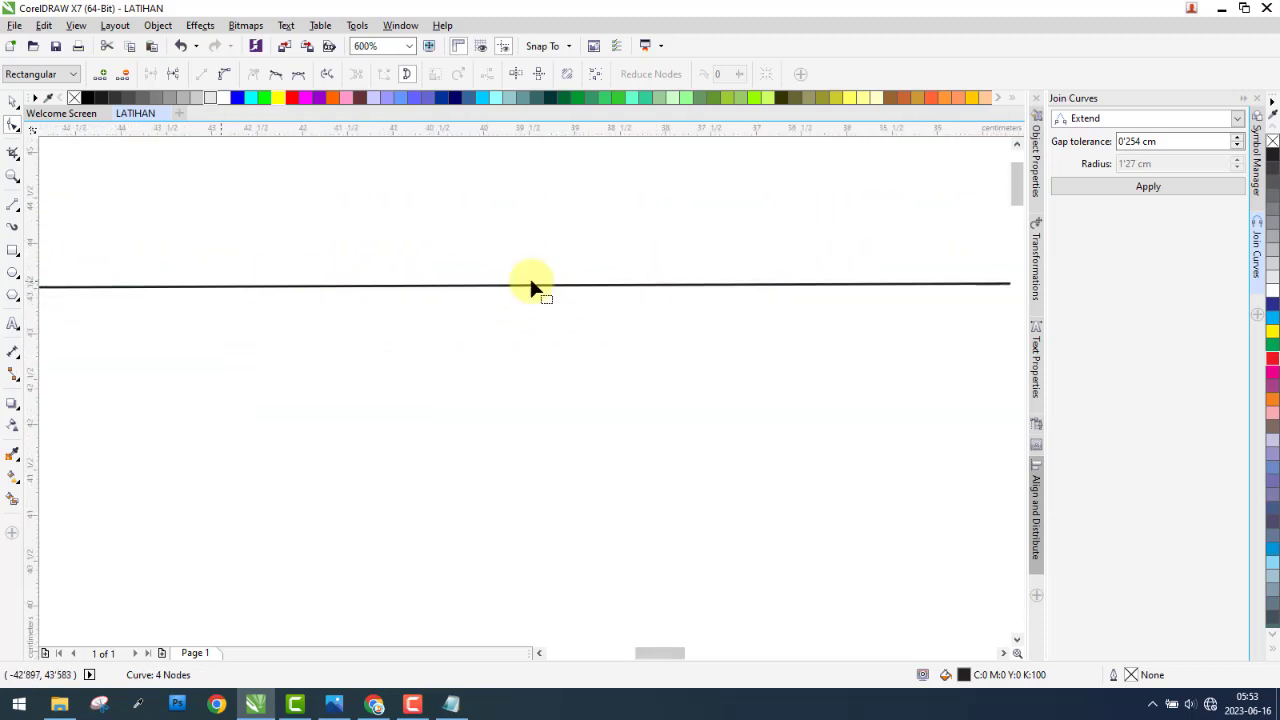
scroll(195, 267, up, 6)
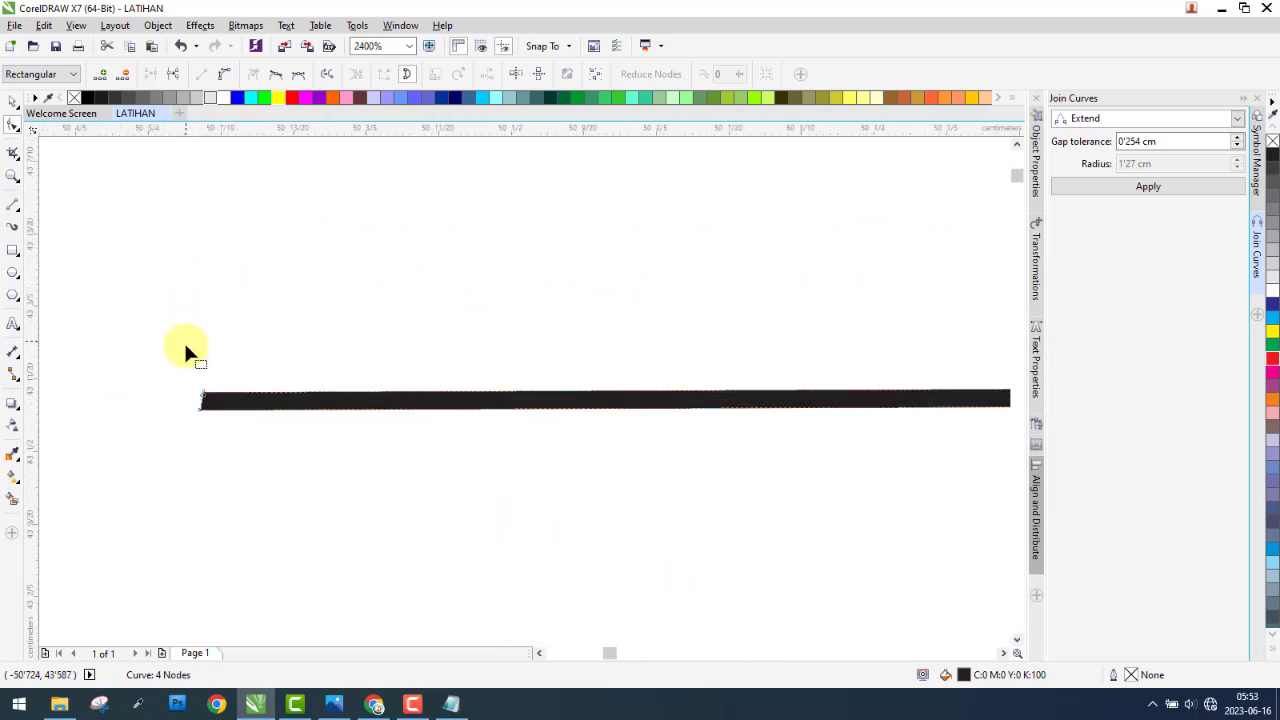
drag(225, 445, 466, 300)
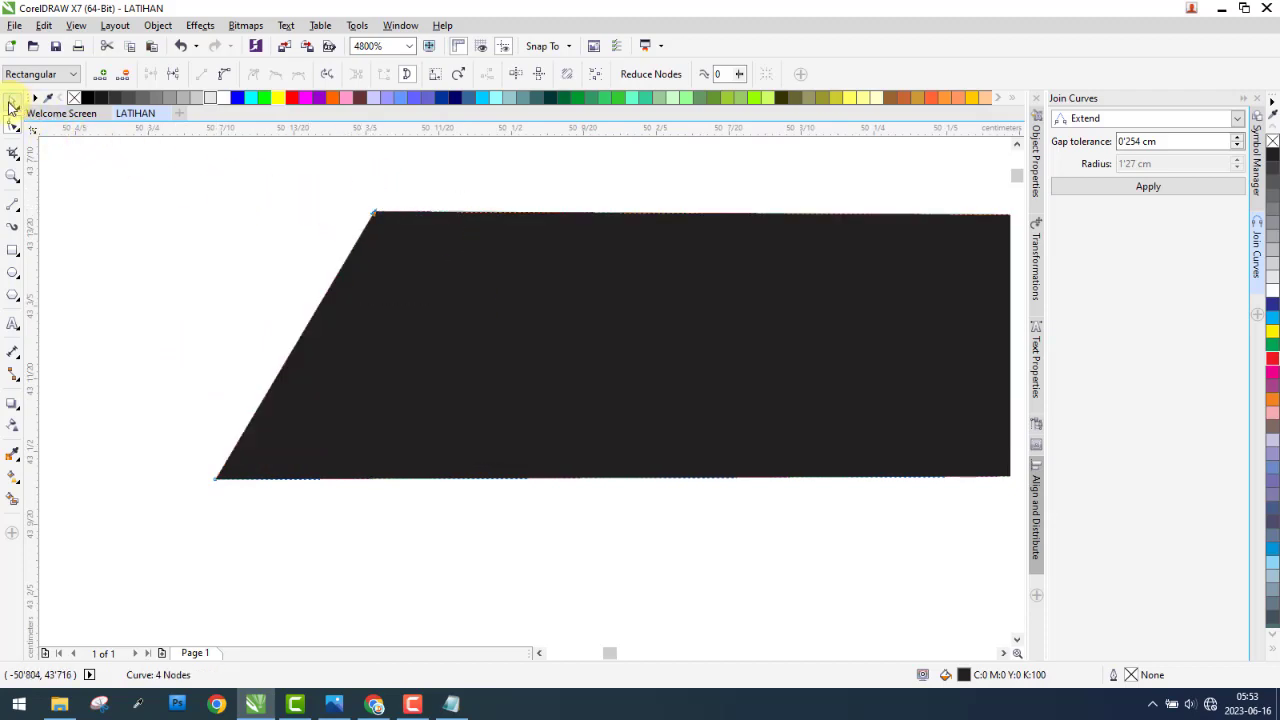
- Try deleting the bar's upper-left node, undo it, and pull the slanted end outward to the left with a new middle node
click(124, 77)
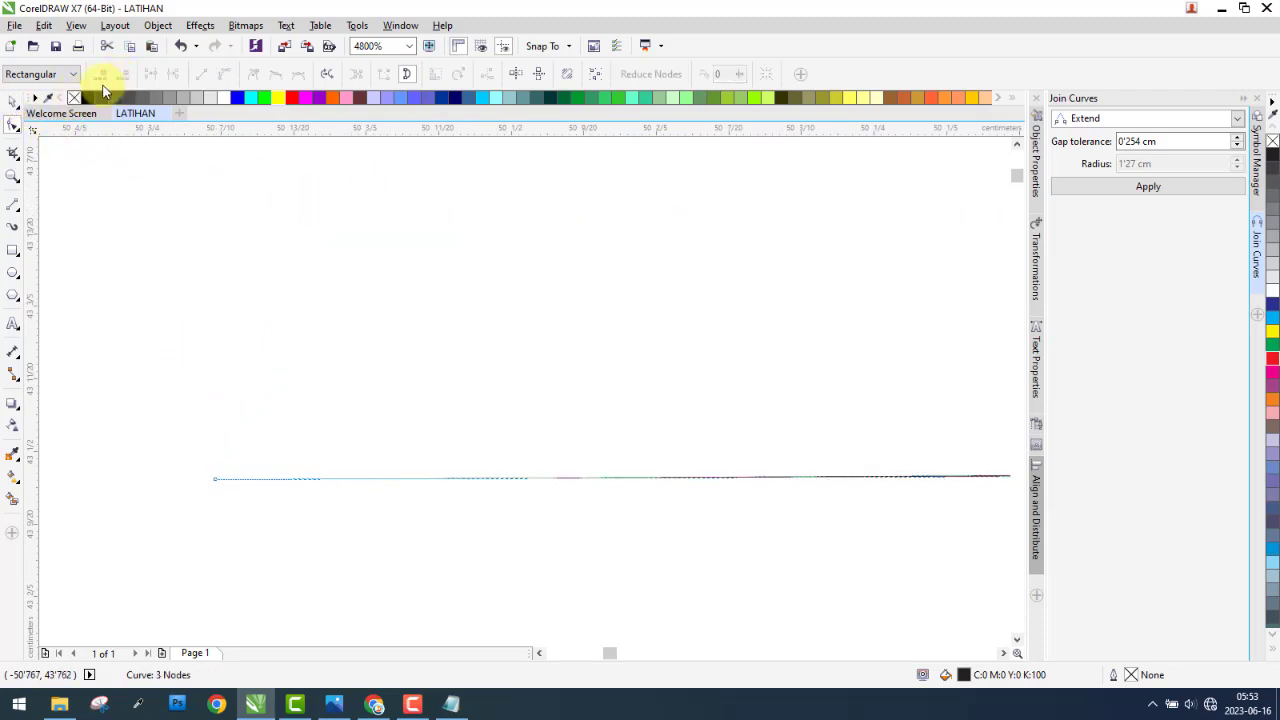
click(181, 48)
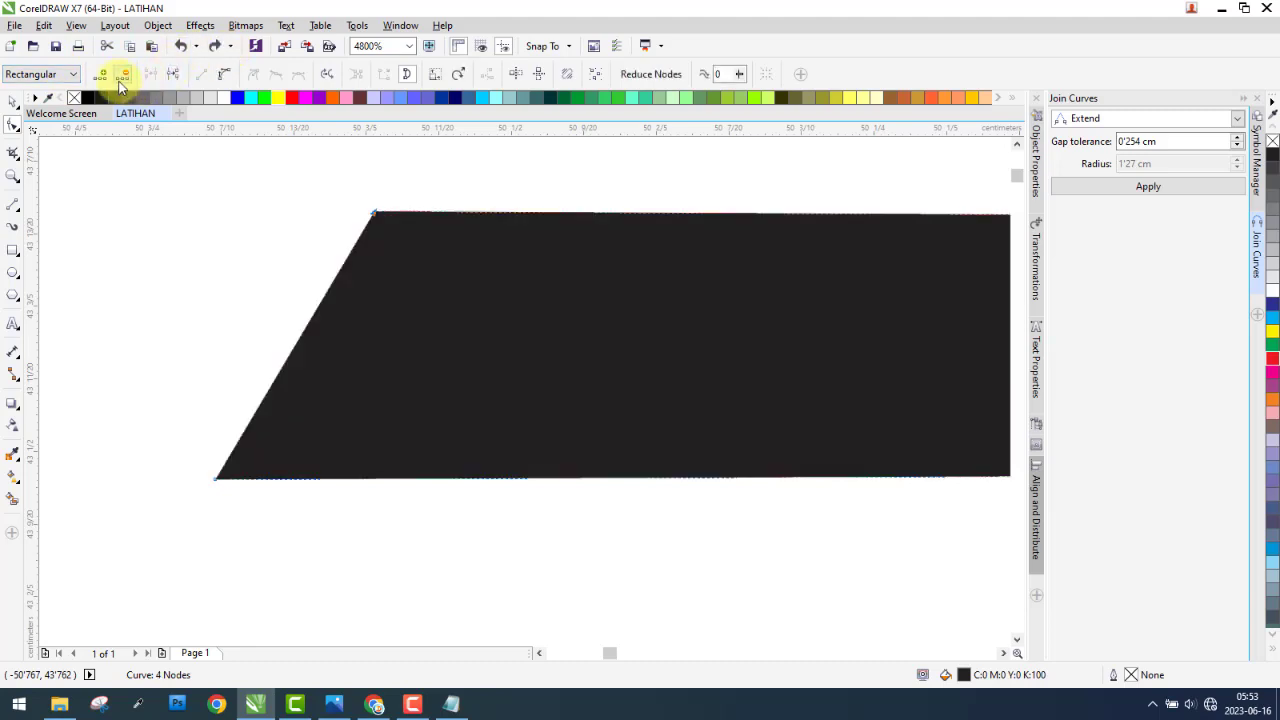
drag(295, 340, 141, 360)
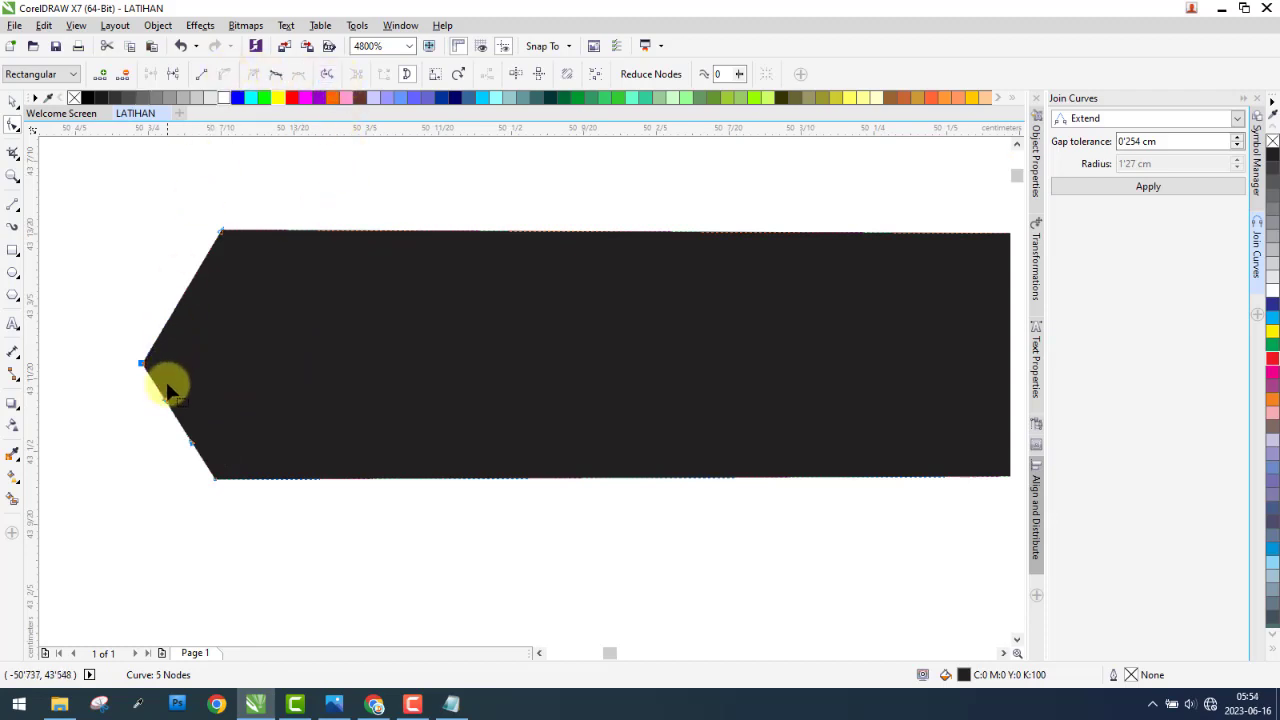
- Bend the lower and upper segments of the bar's left end outward into curves, and deselect the bar
drag(154, 419, 149, 354)
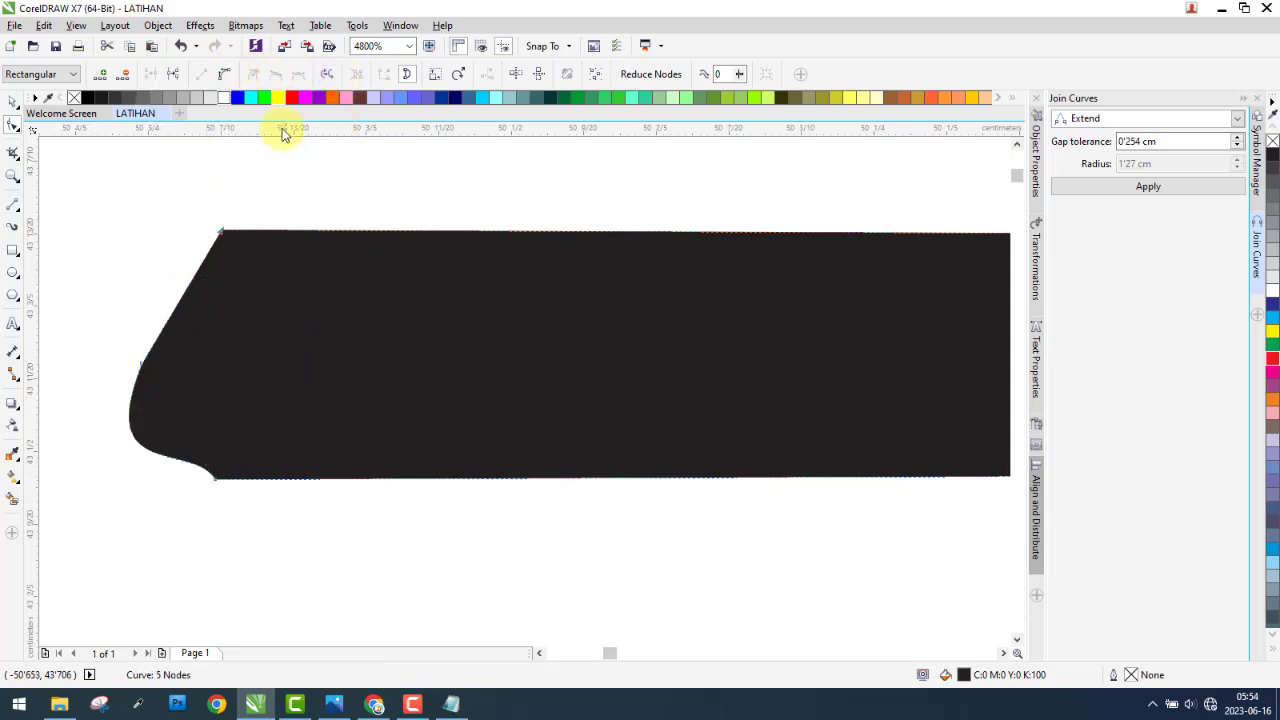
click(224, 74)
click(126, 212)
click(197, 278)
drag(197, 278, 85, 211)
scroll(174, 292, down, 3)
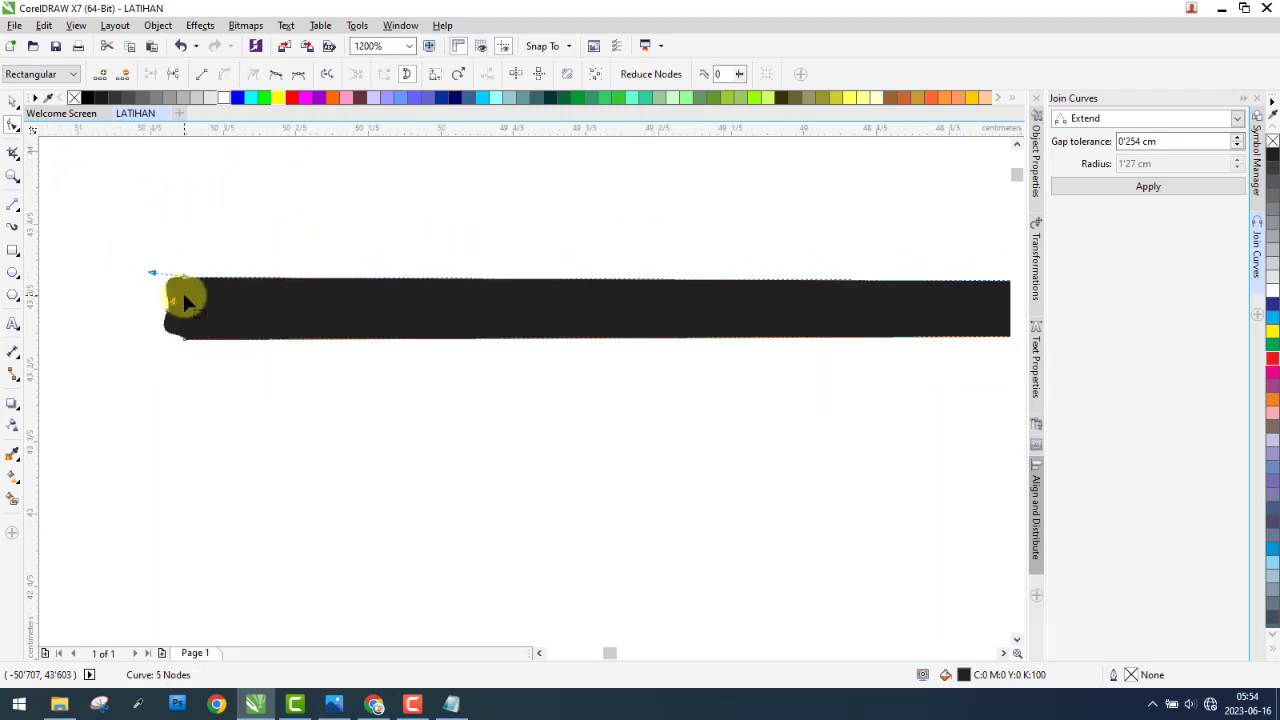
click(13, 102)
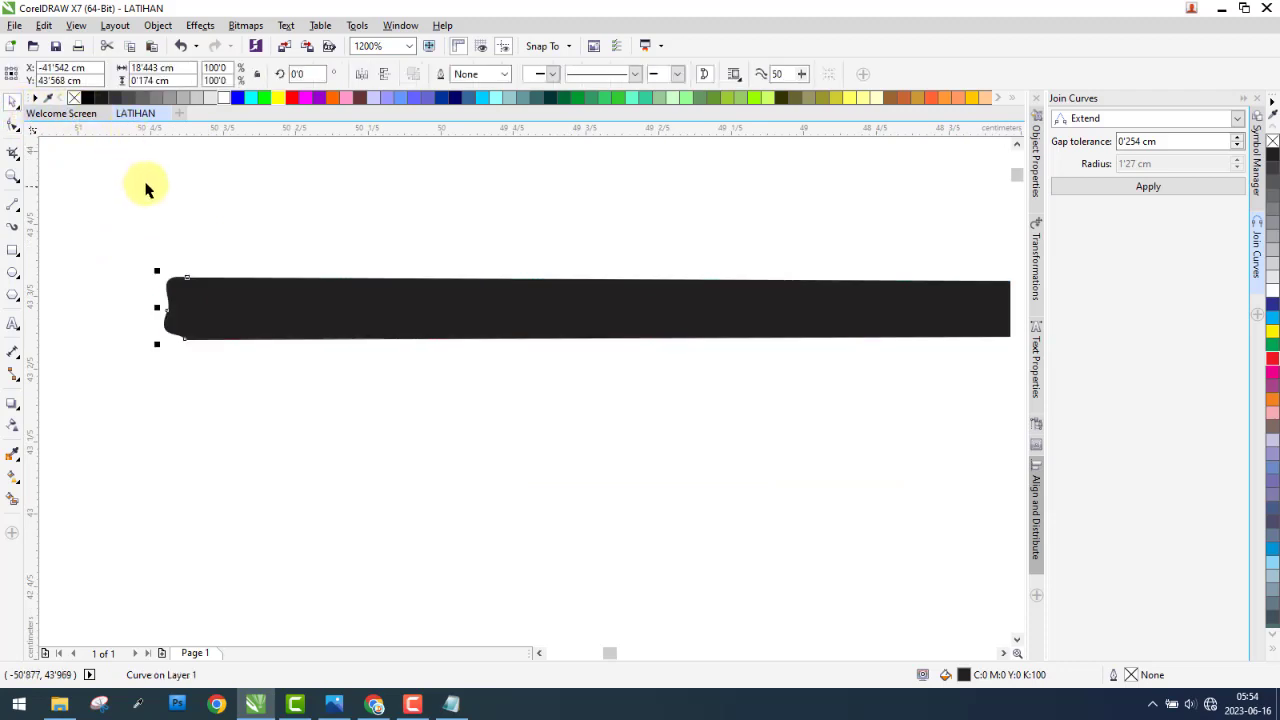
click(186, 157)
- Turn off the Object Properties docker
click(200, 25)
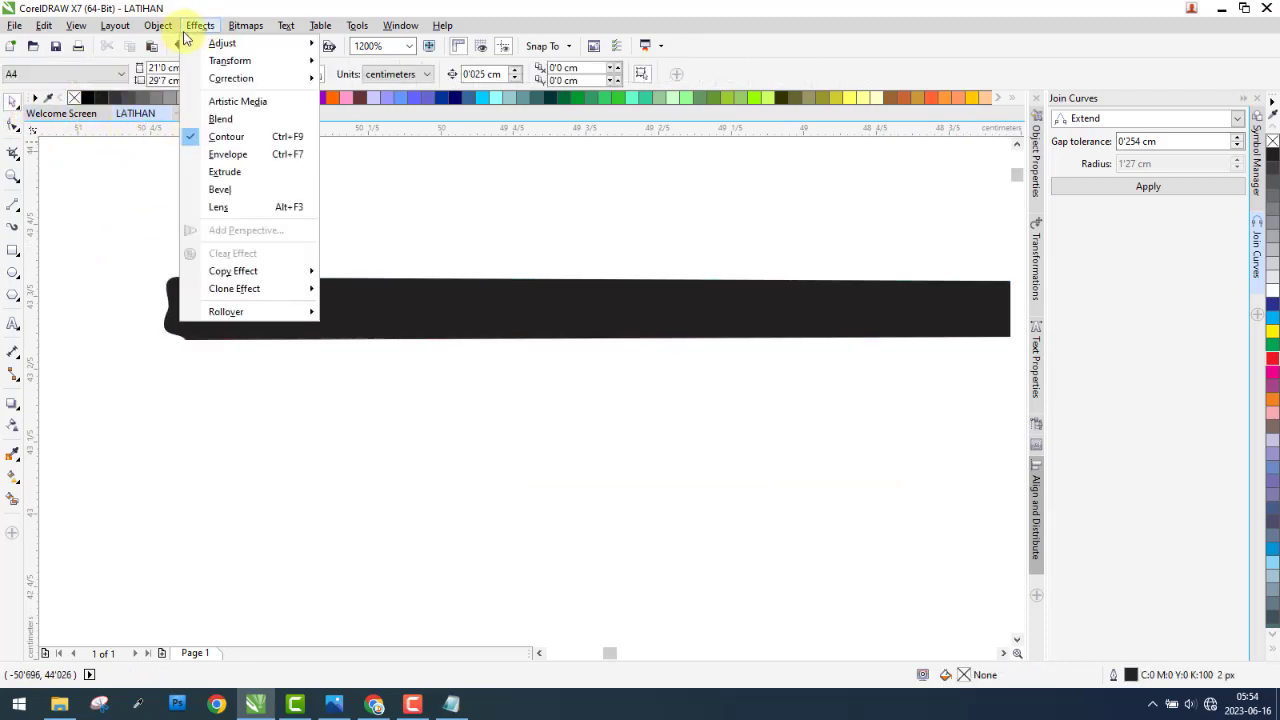
click(158, 25)
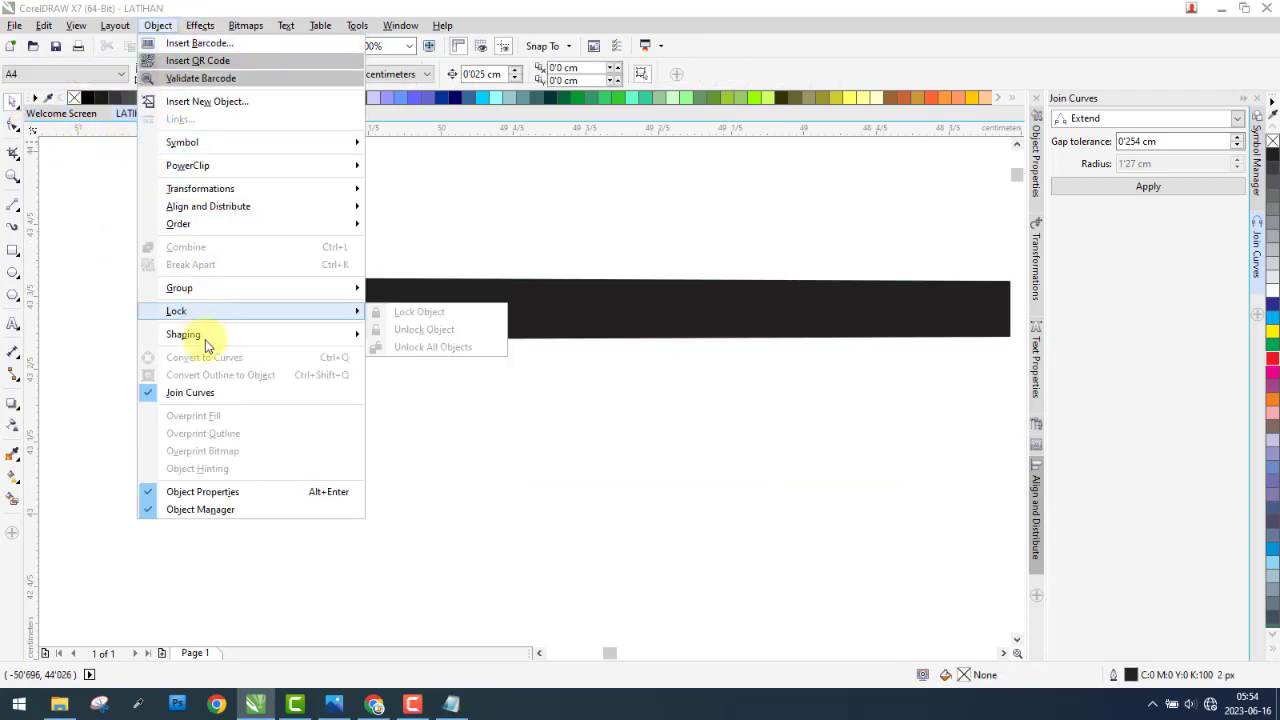
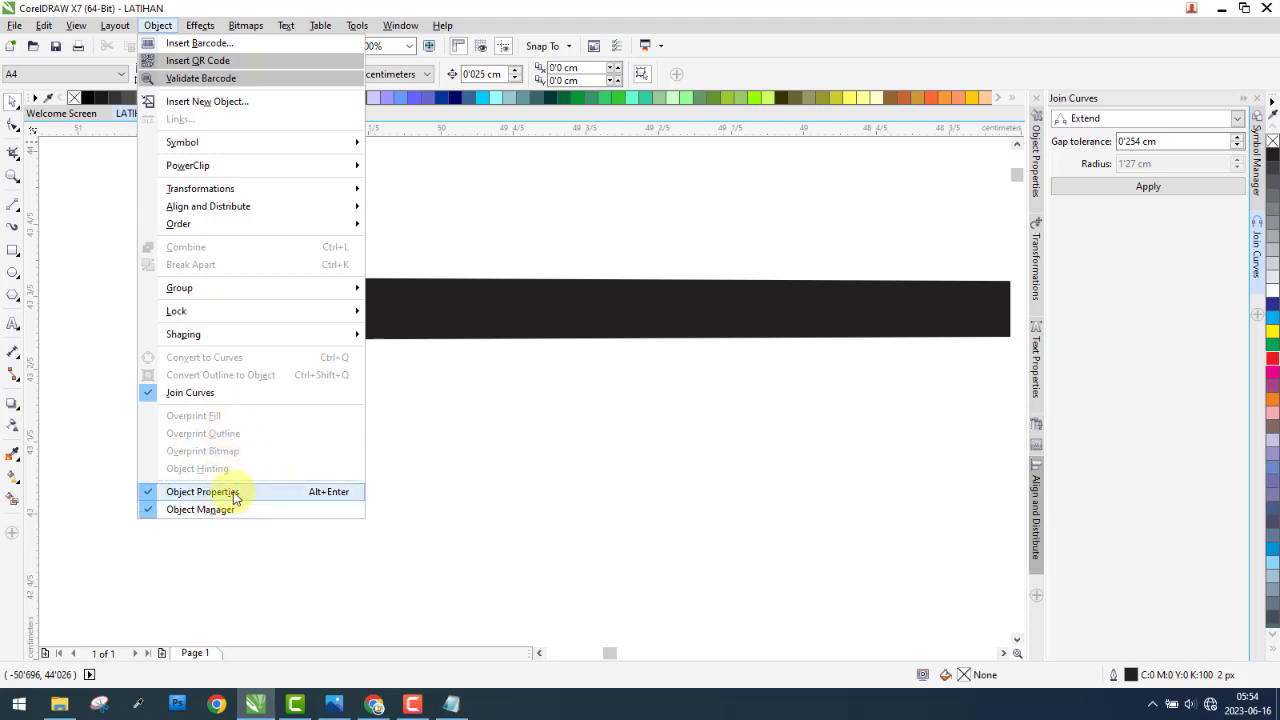
click(233, 491)
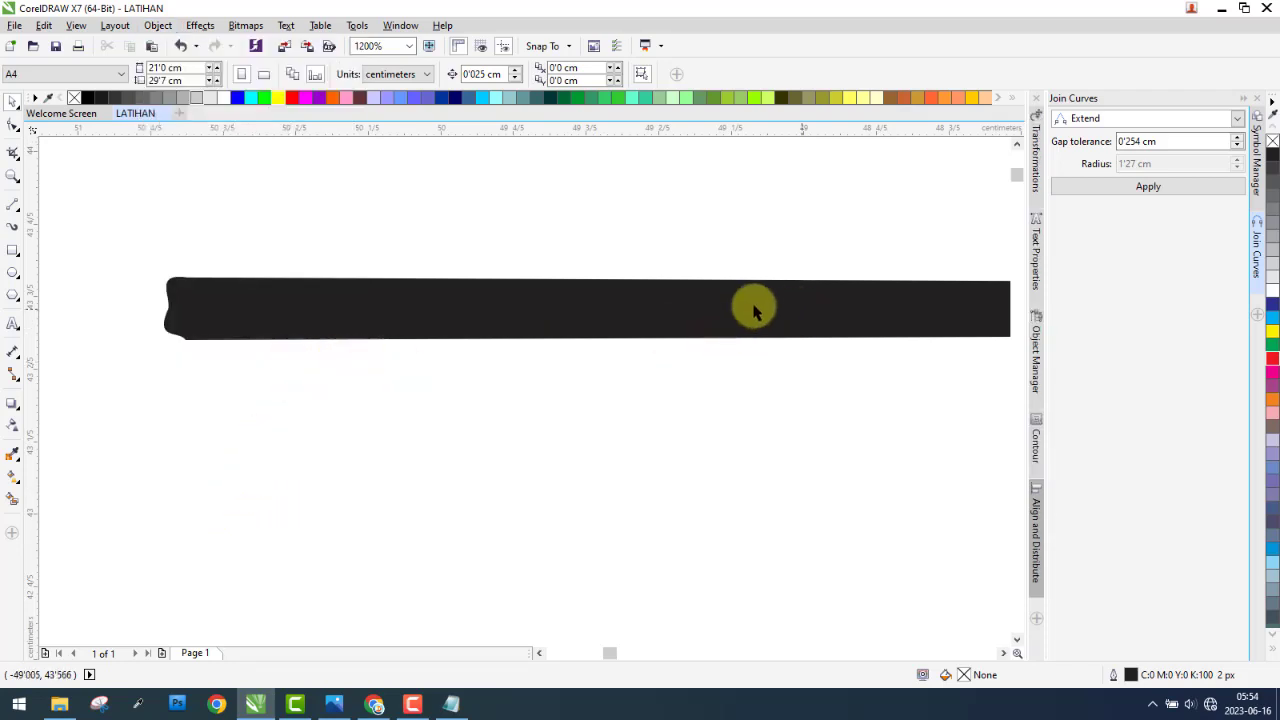
- Select the tapered black bar, the large letter O and the red shape in turn to review them as curve objects
click(669, 317)
scroll(343, 335, down, 1)
scroll(343, 335, down, 3)
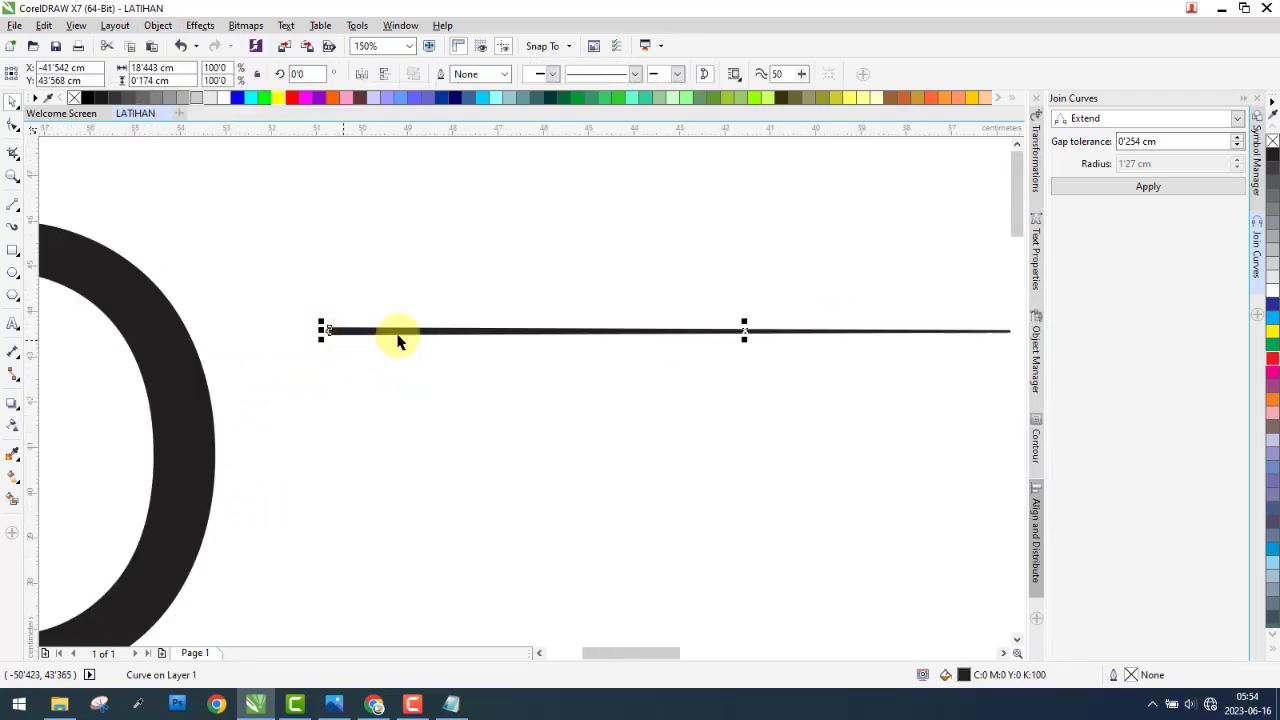
click(272, 388)
click(323, 414)
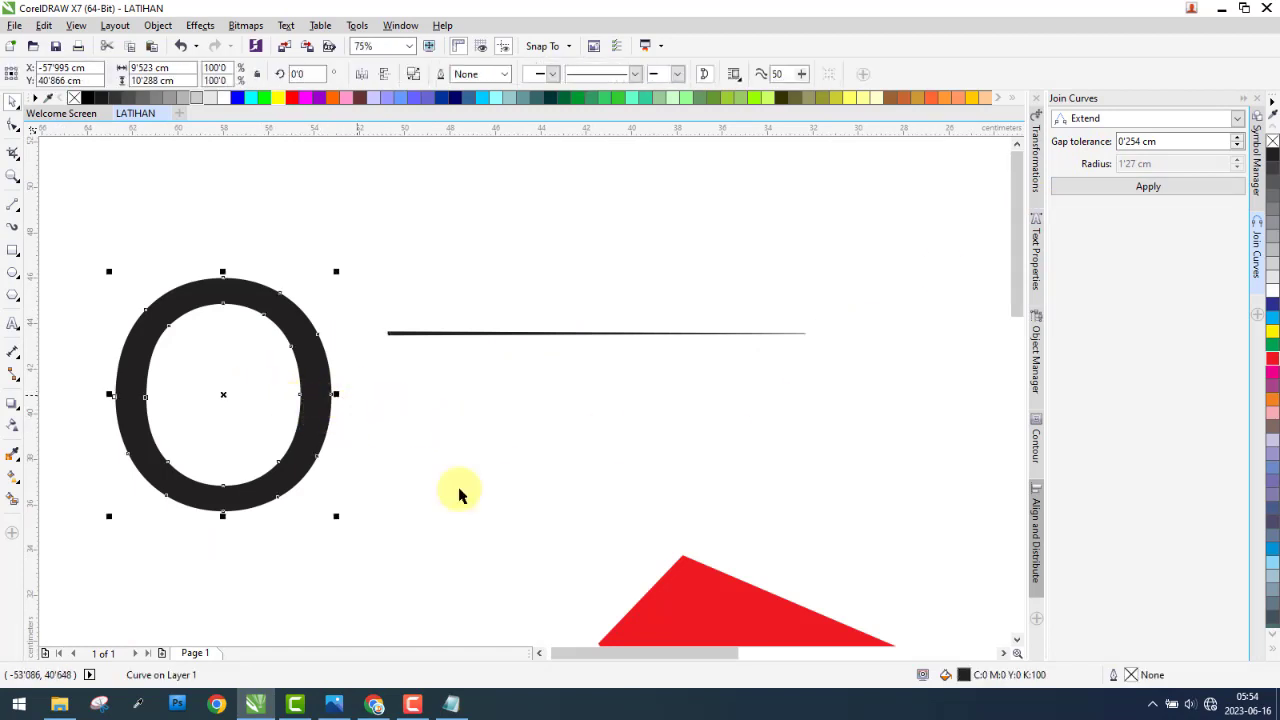
click(714, 606)
- Move the letter H from the end of TOH to the empty area beyond the page's upper right, around X 27.4, Y 28.7 cm
scroll(409, 354, down, 4)
scroll(477, 383, up, 3)
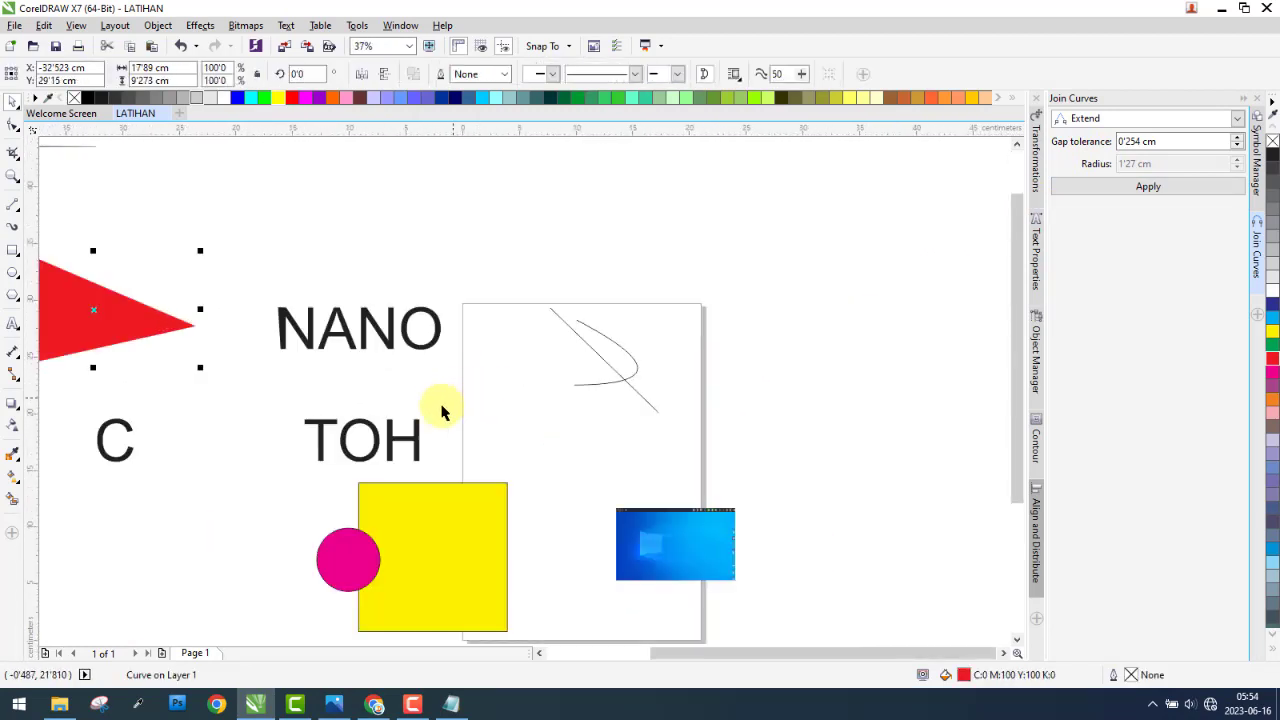
click(404, 446)
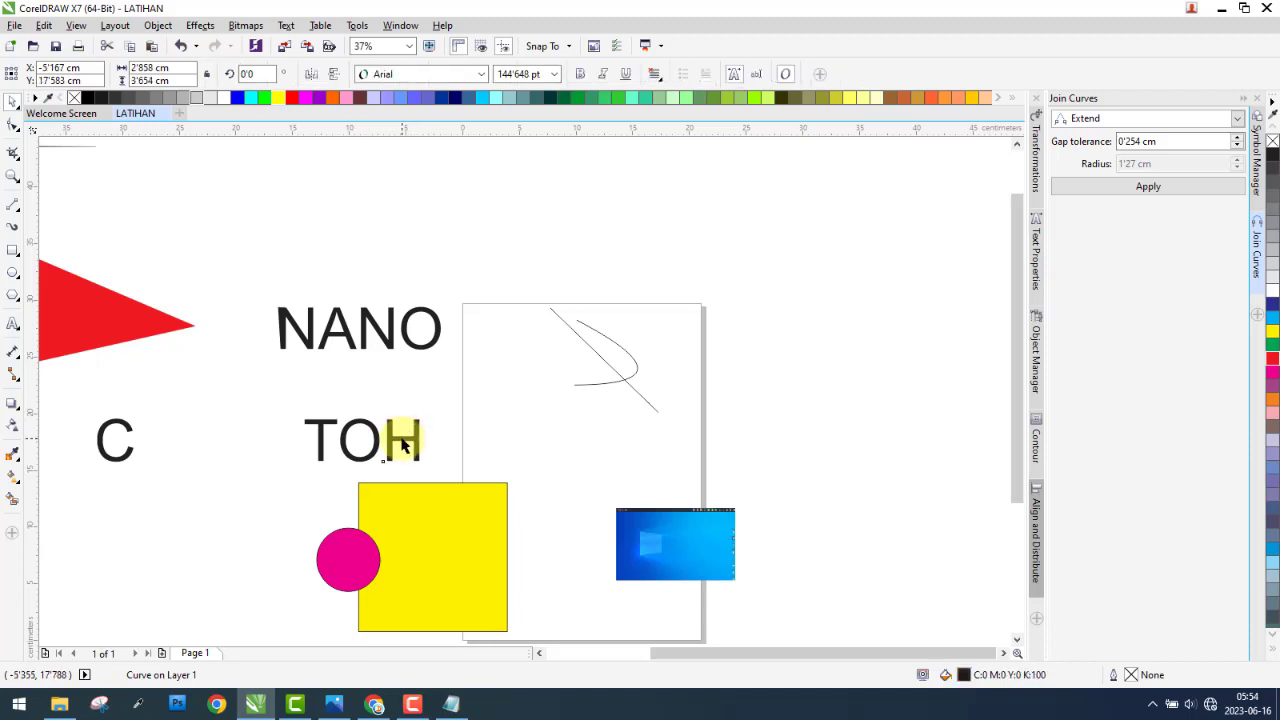
drag(401, 440, 772, 313)
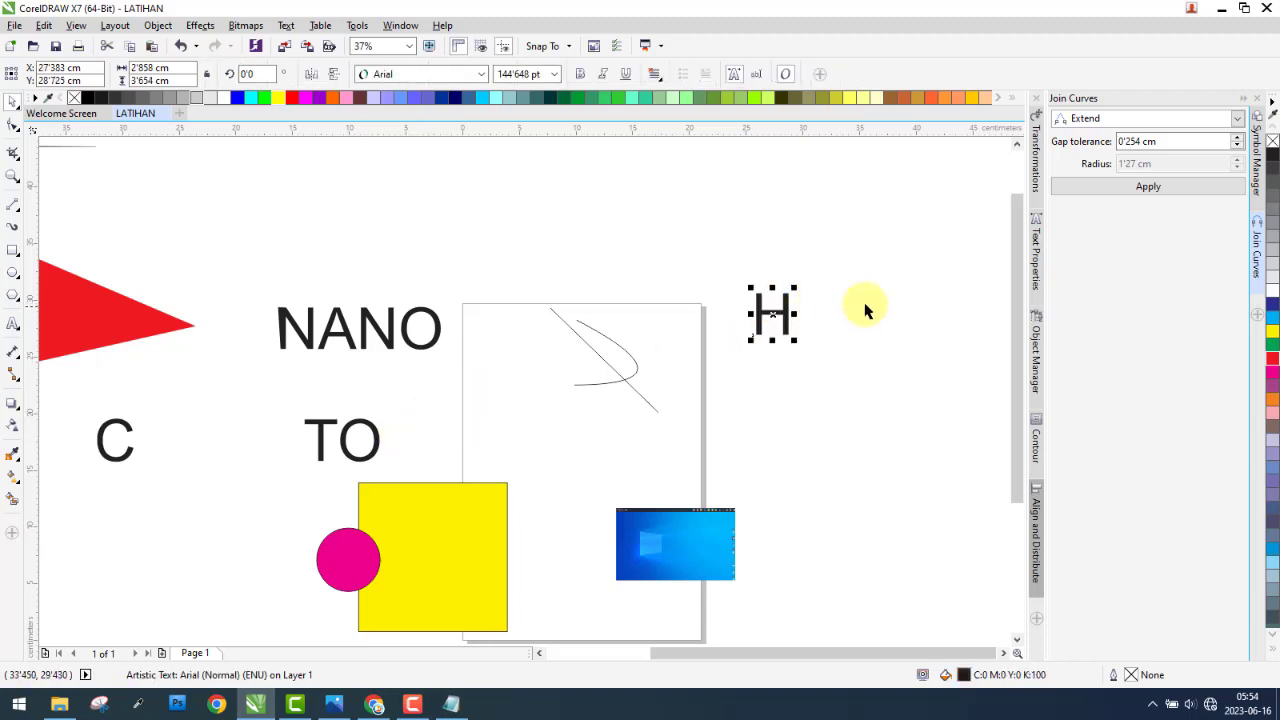
- Collapse the Join Curves docker and turn on the Object Properties docker for the letter H
click(1035, 357)
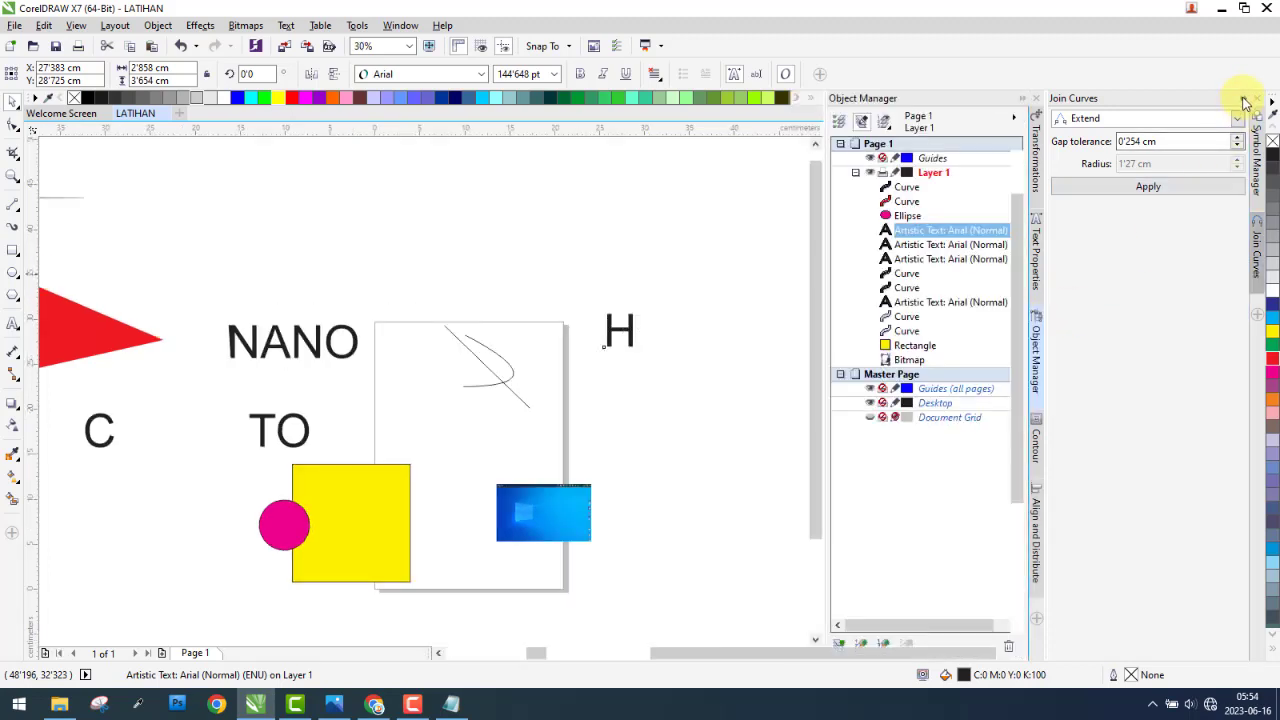
click(1245, 100)
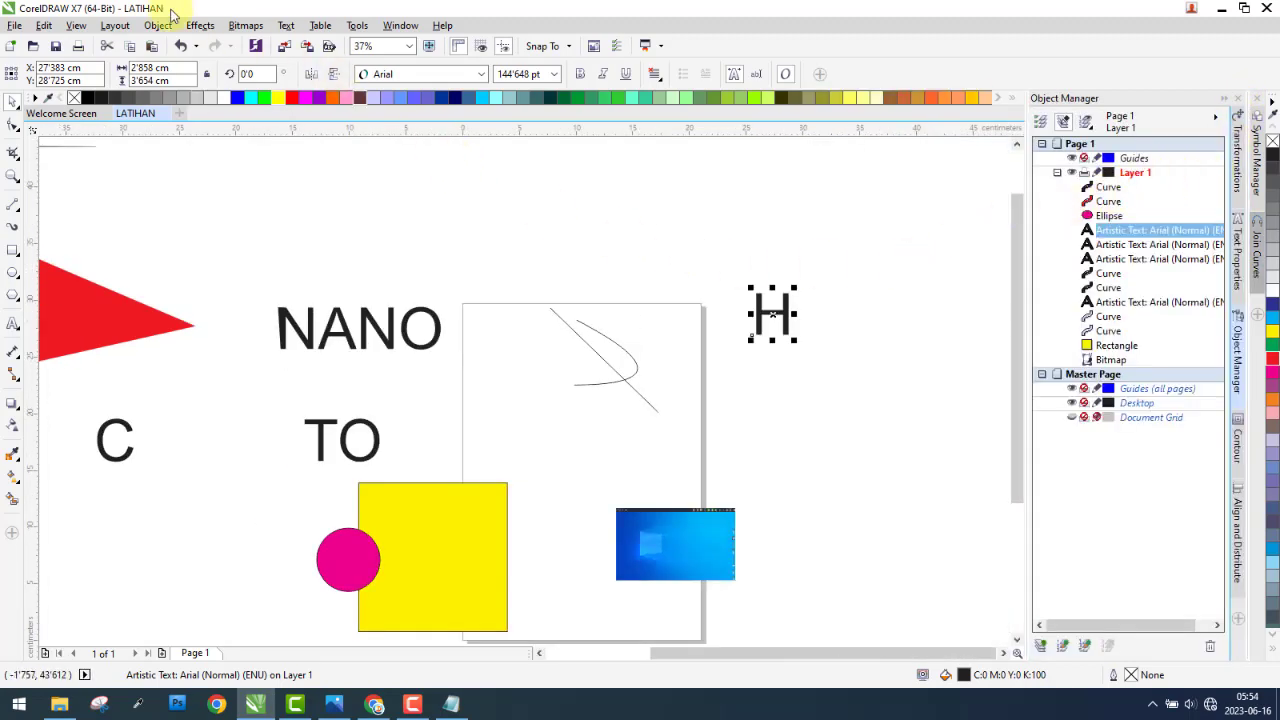
click(157, 26)
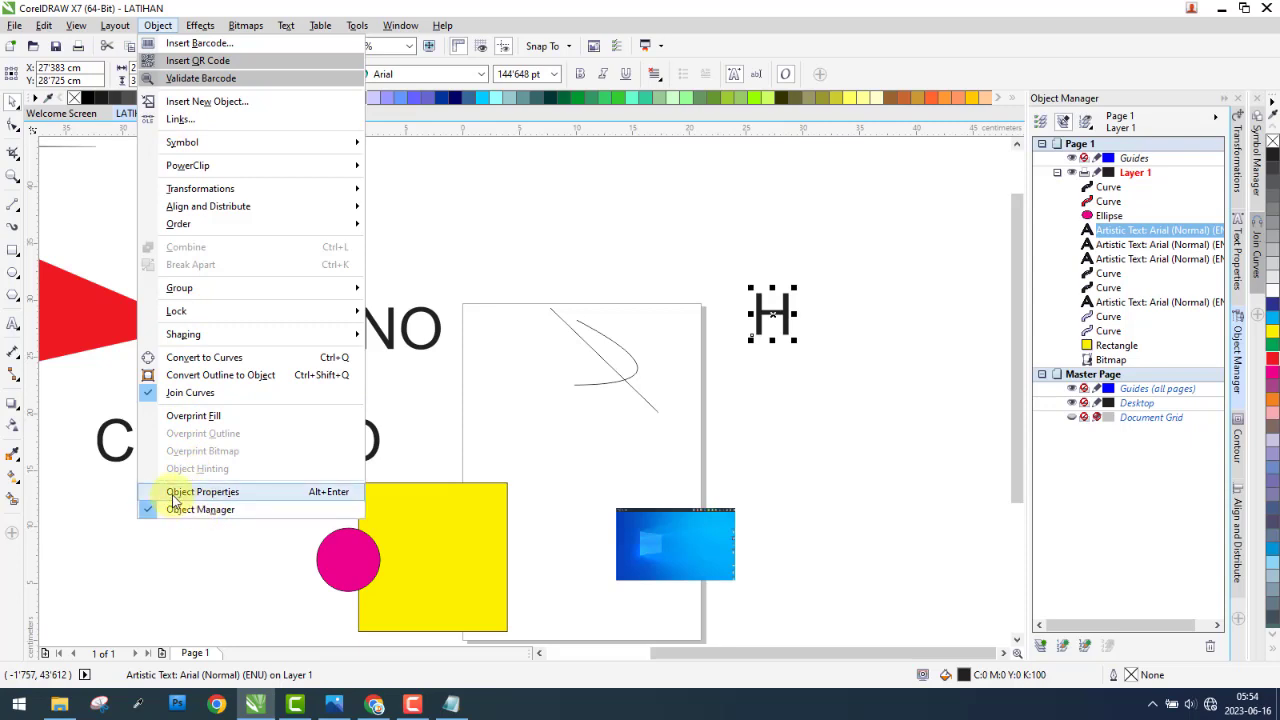
click(202, 492)
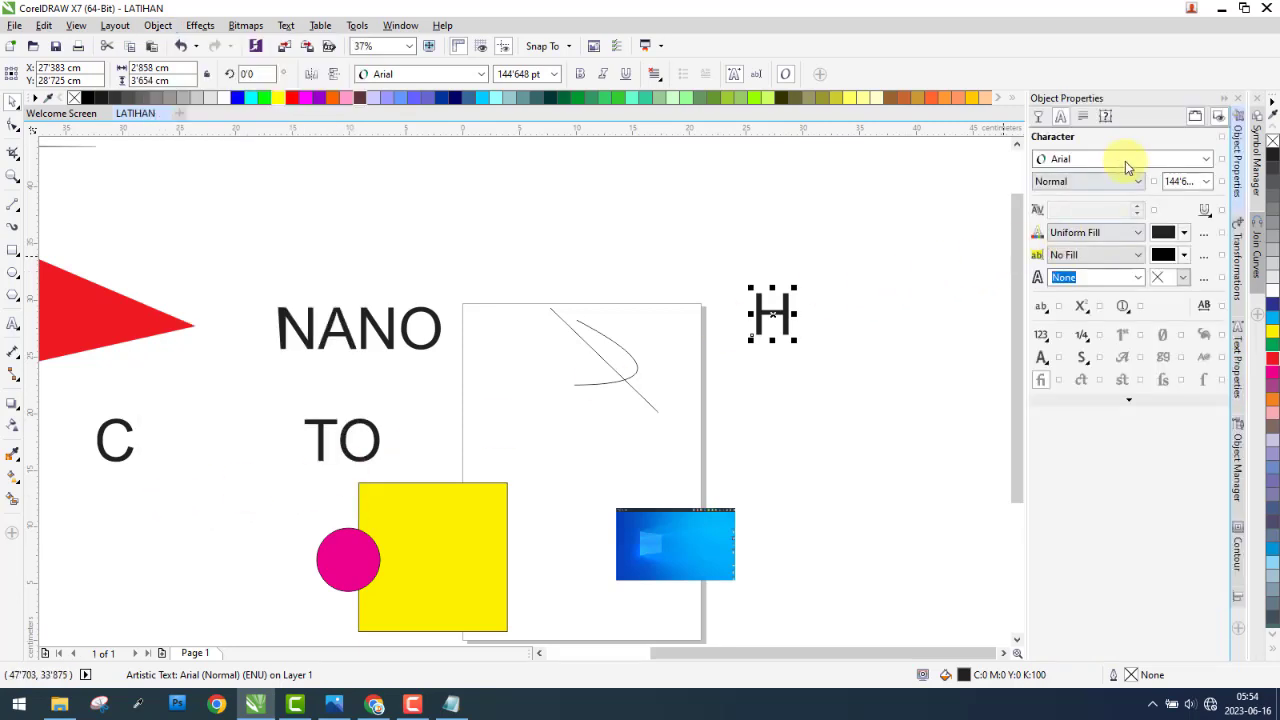
- Review the Transparency, Character and Paragraph properties of the letter H
drag(871, 218, 657, 444)
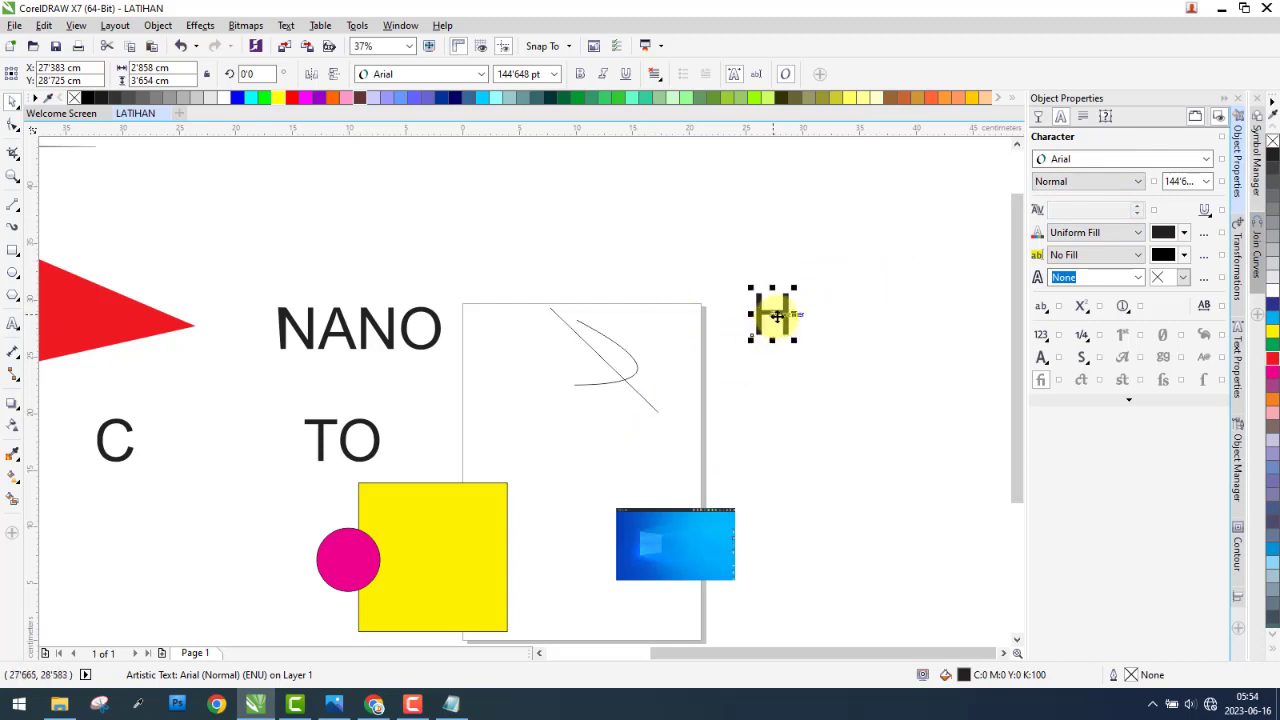
scroll(805, 305, up, 2)
scroll(805, 305, up, 2)
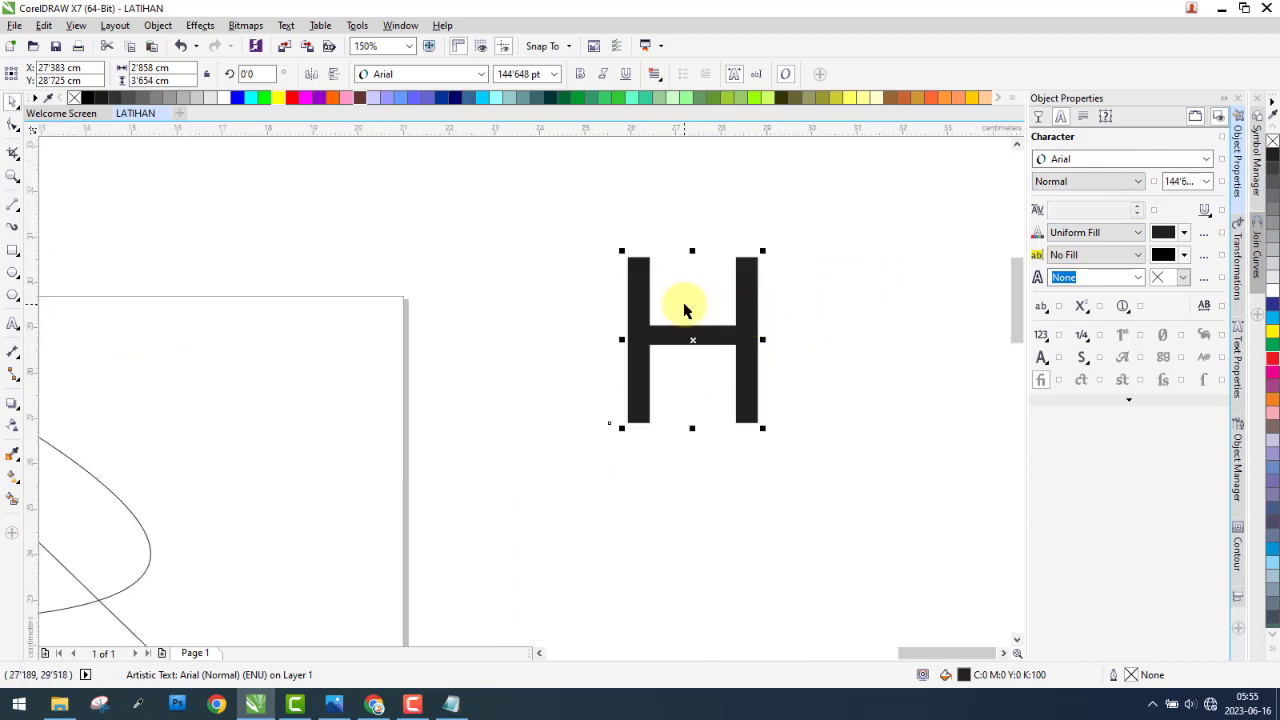
click(1043, 119)
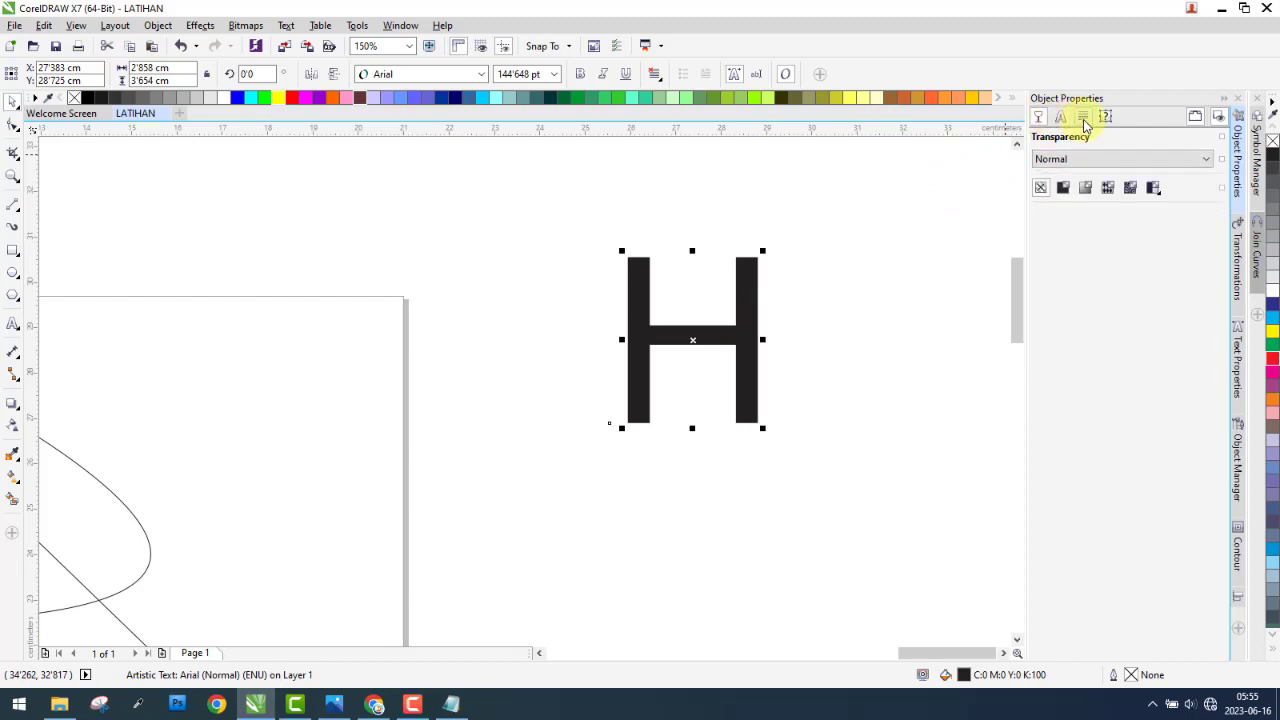
click(1084, 119)
click(1061, 118)
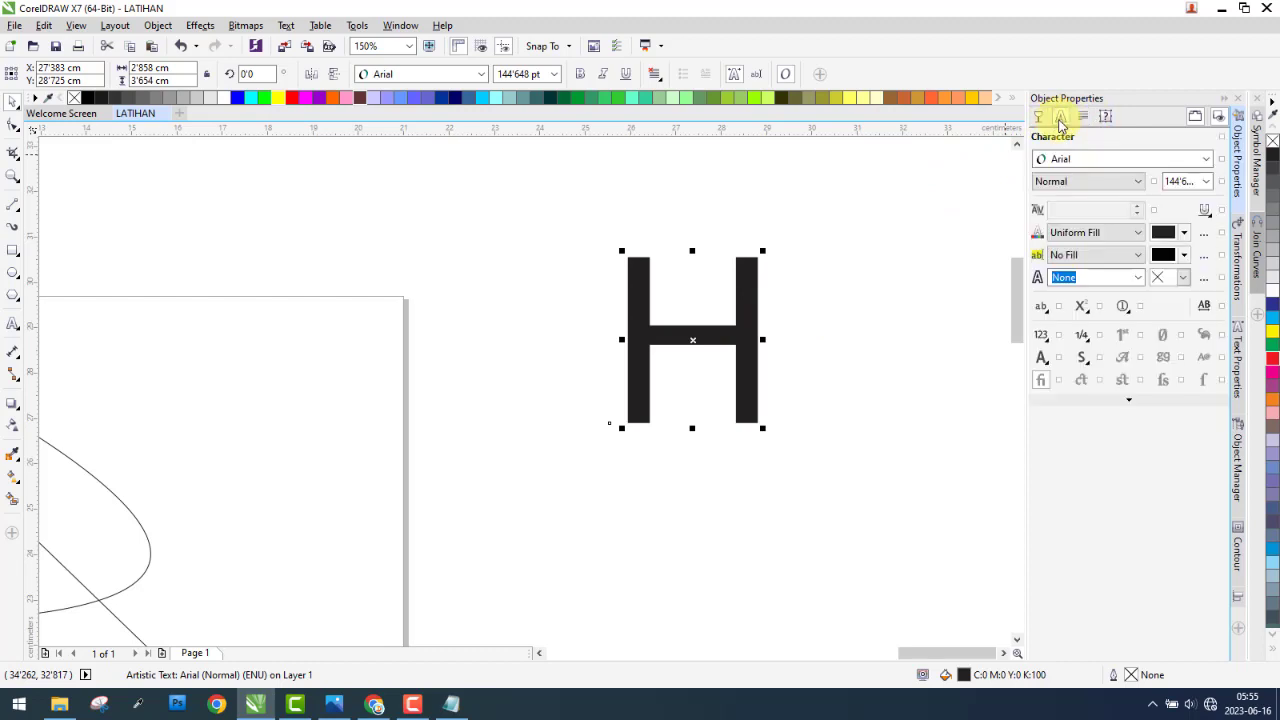
click(1083, 119)
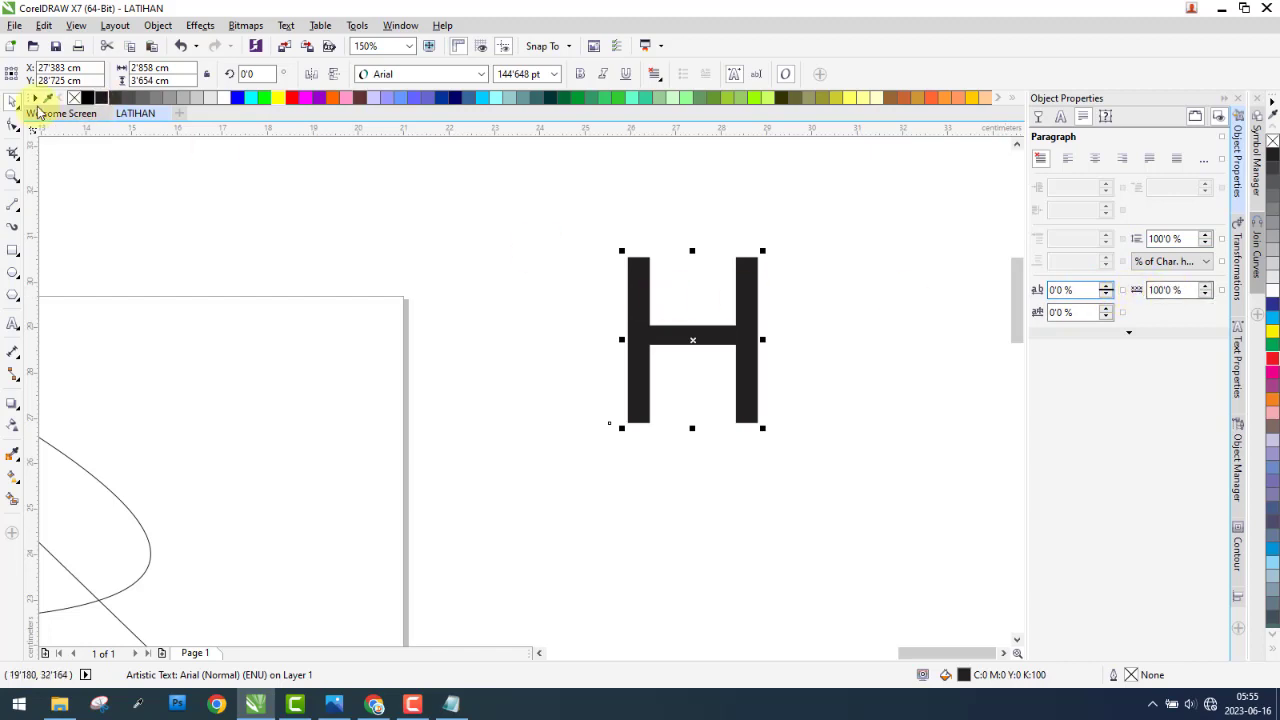
- Extend the letter H's text so that it reads HARIMAU
click(434, 241)
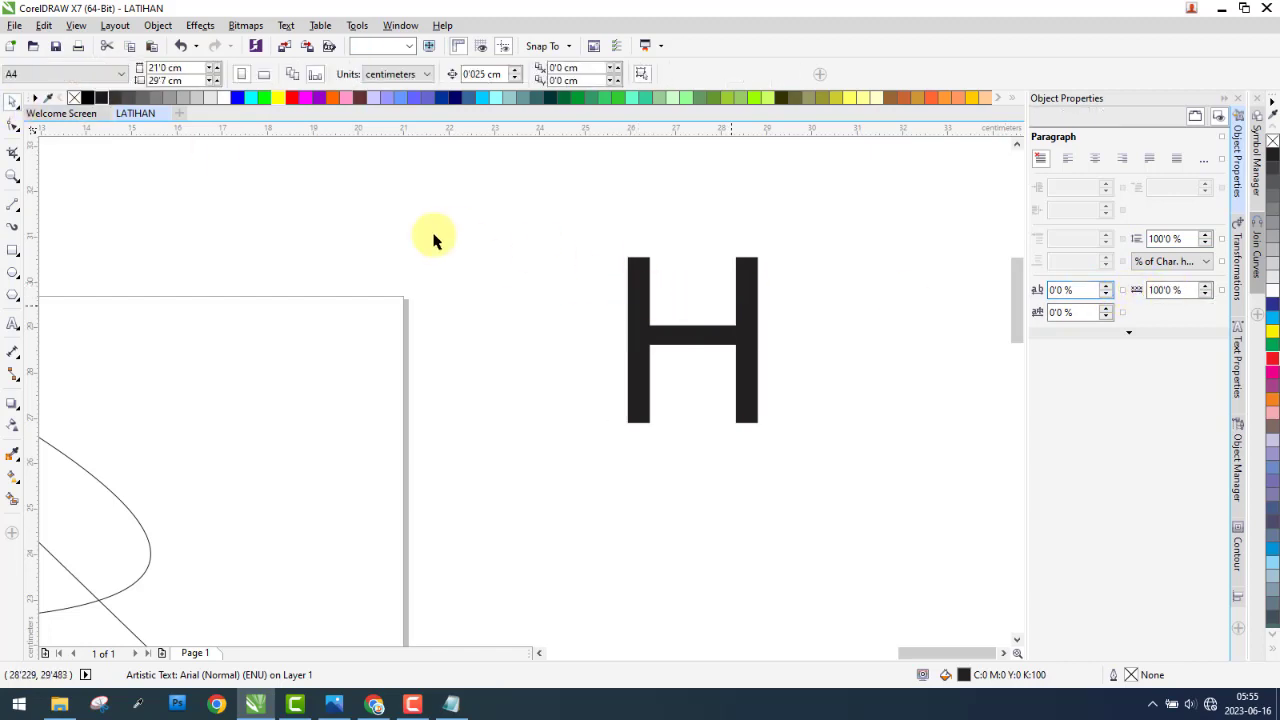
click(638, 321)
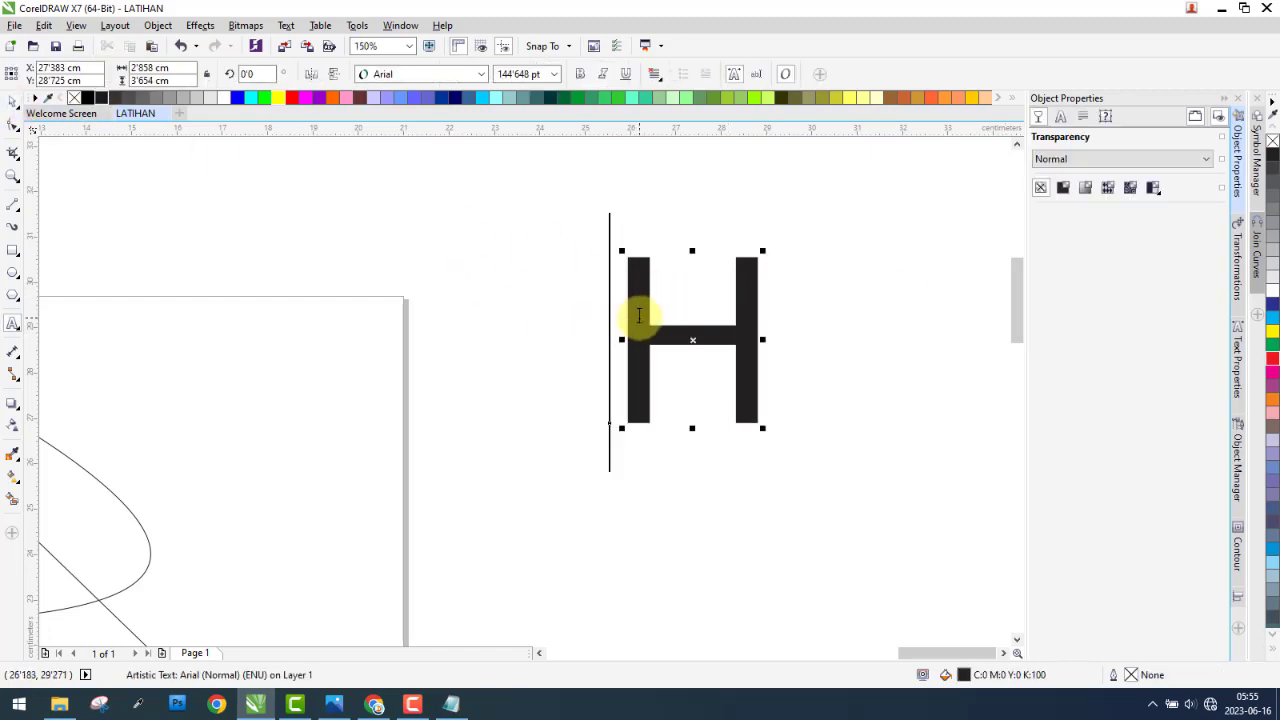
text(ARIMAU)
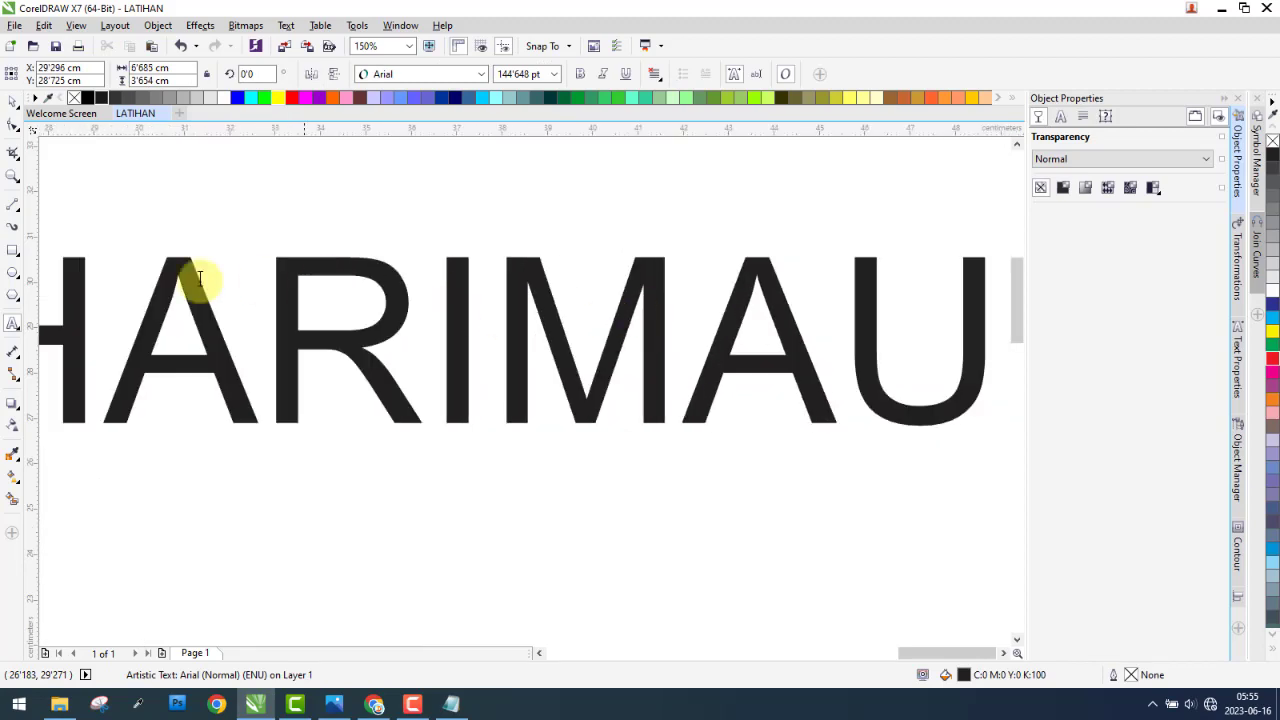
click(12, 101)
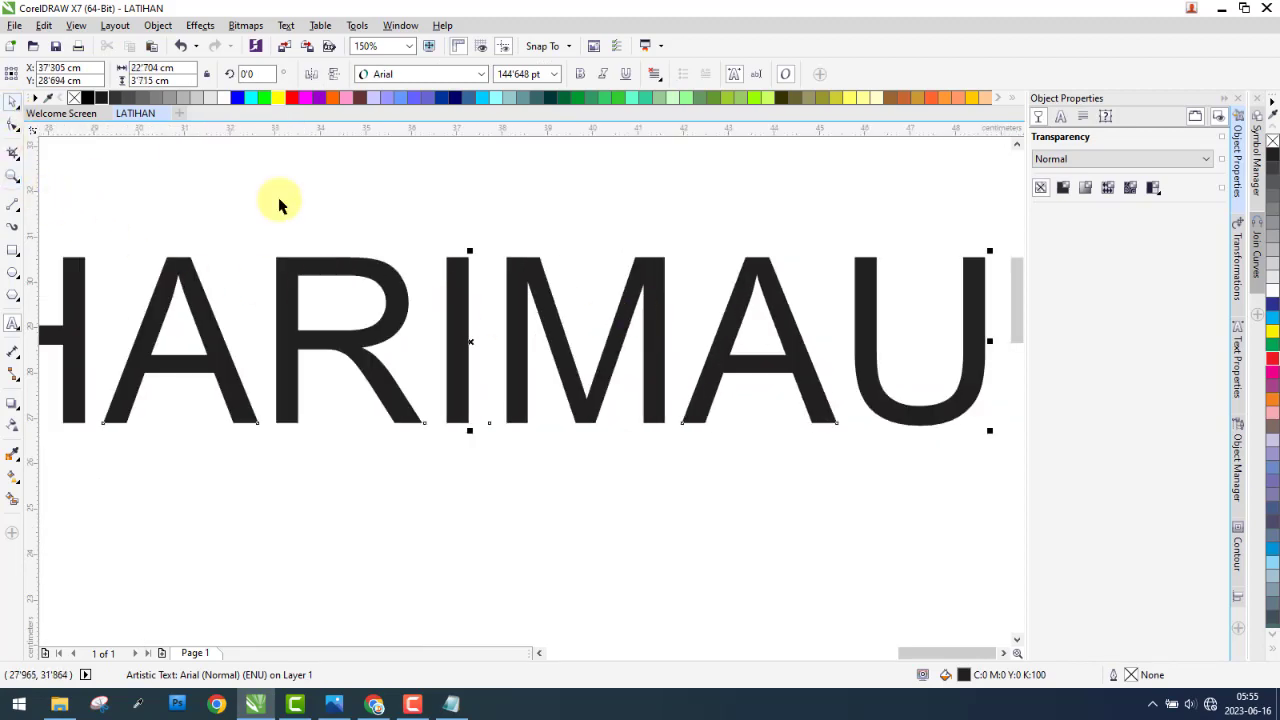
scroll(508, 305, down, 2)
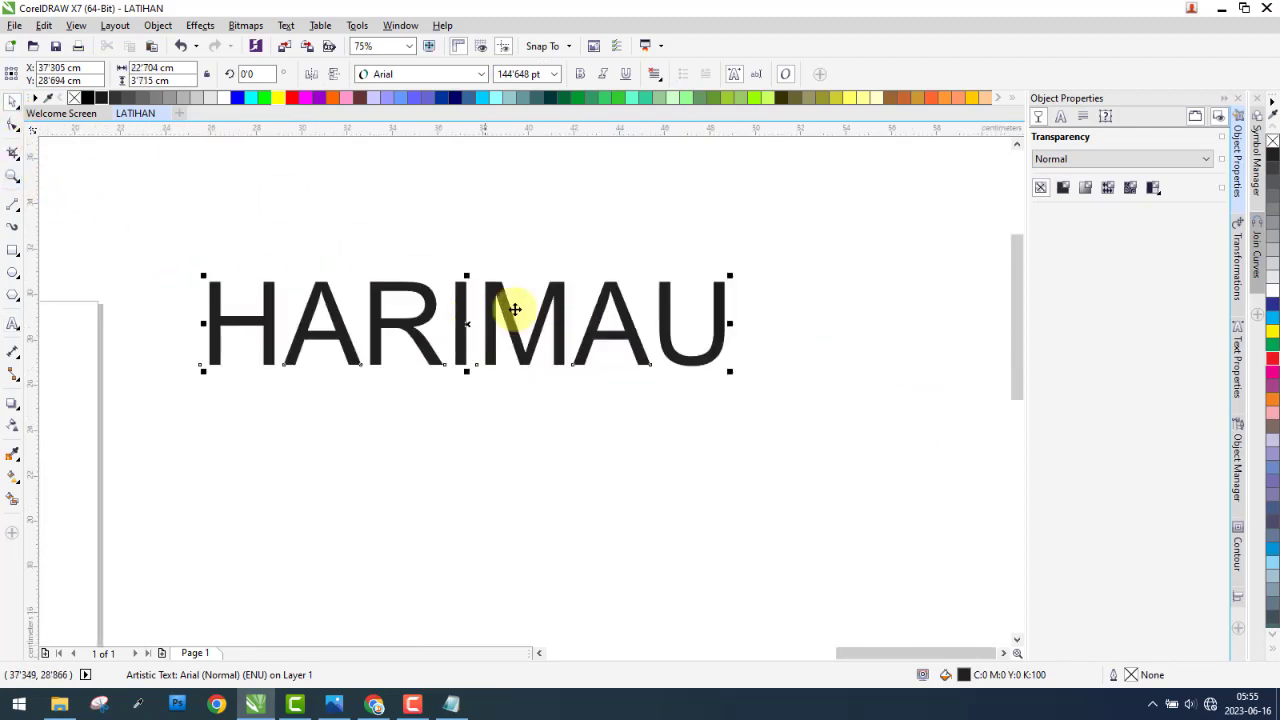
- Set the font of the HARIMAU text to Balibold in its character properties
click(1062, 119)
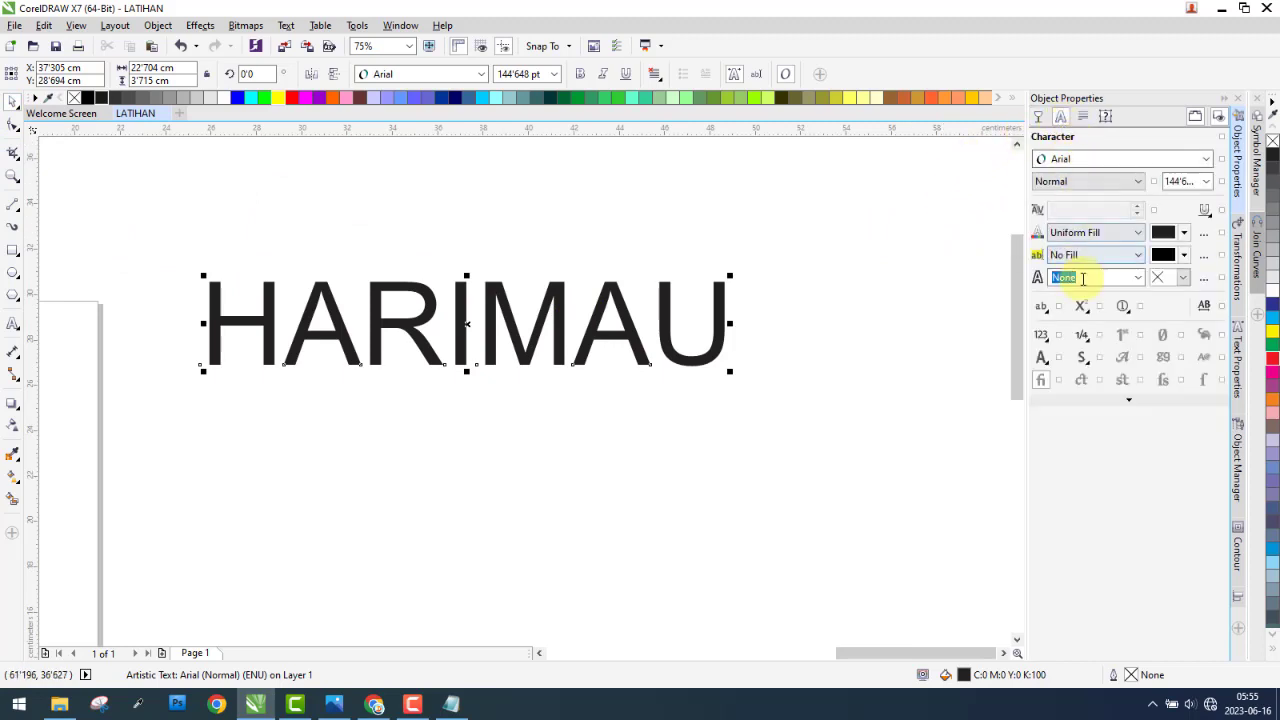
click(1136, 163)
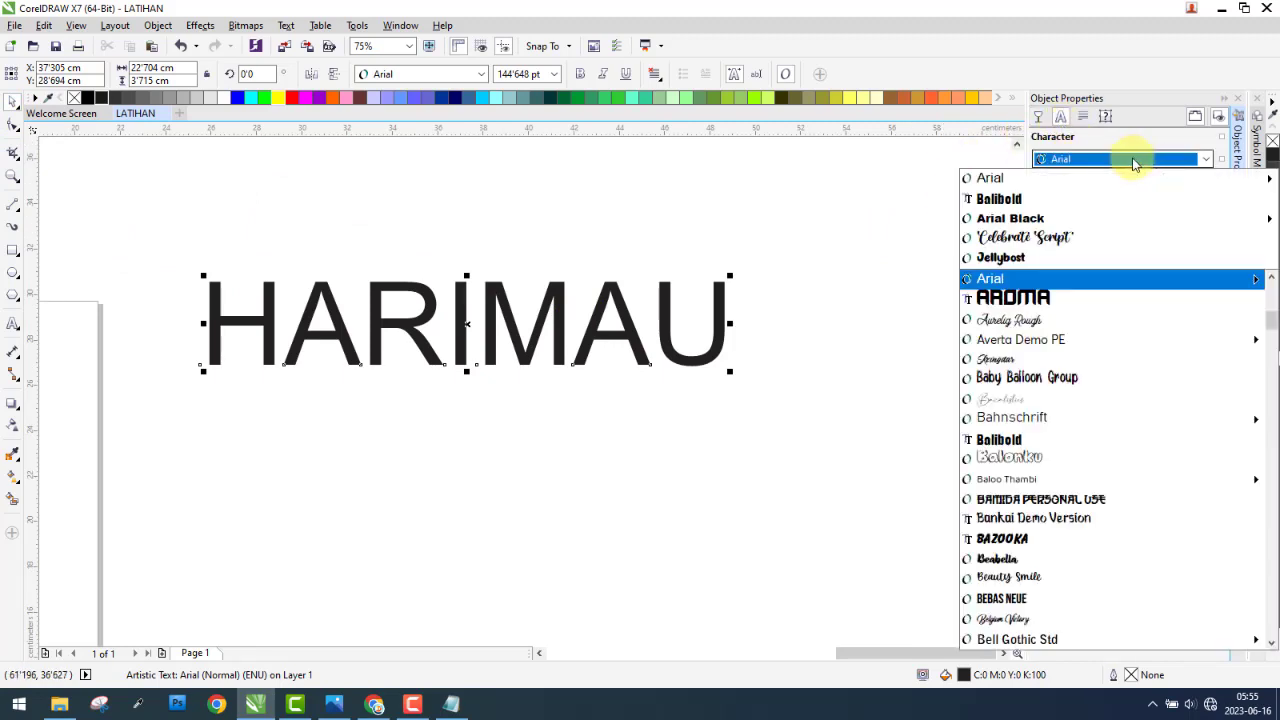
click(1077, 198)
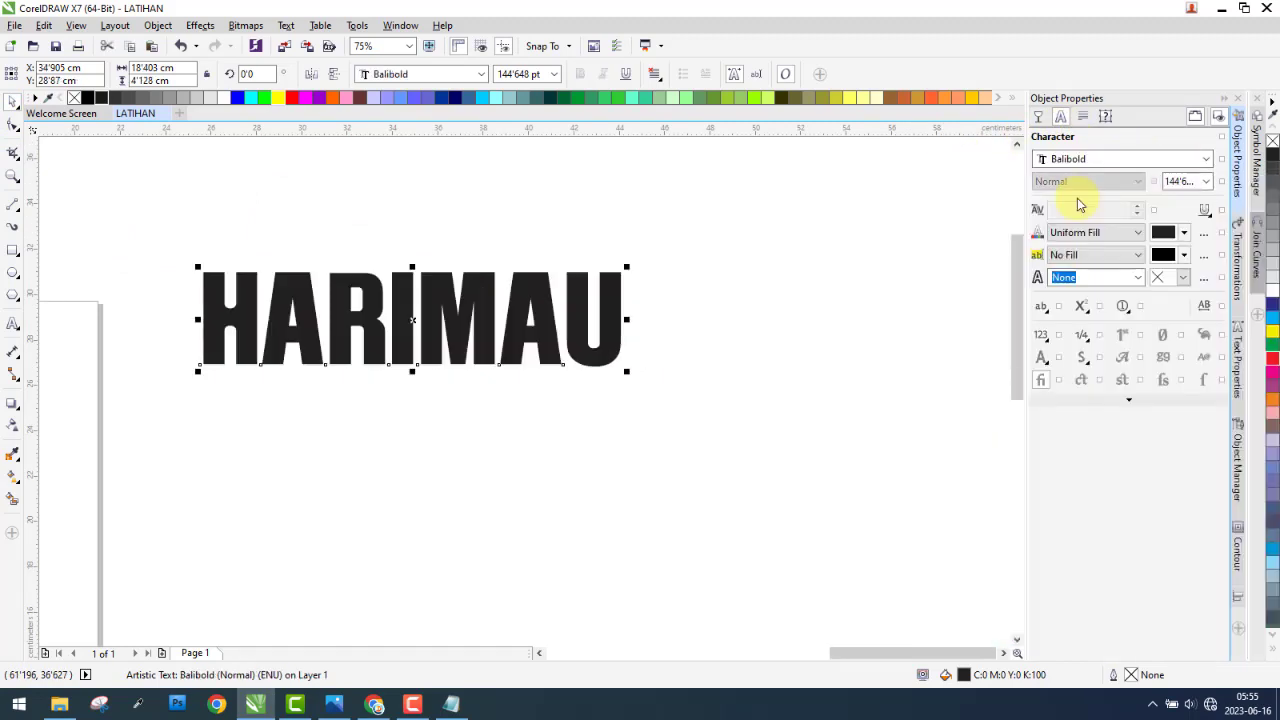
- Examine the stylistic set options available for the HARIMAU text
click(1083, 358)
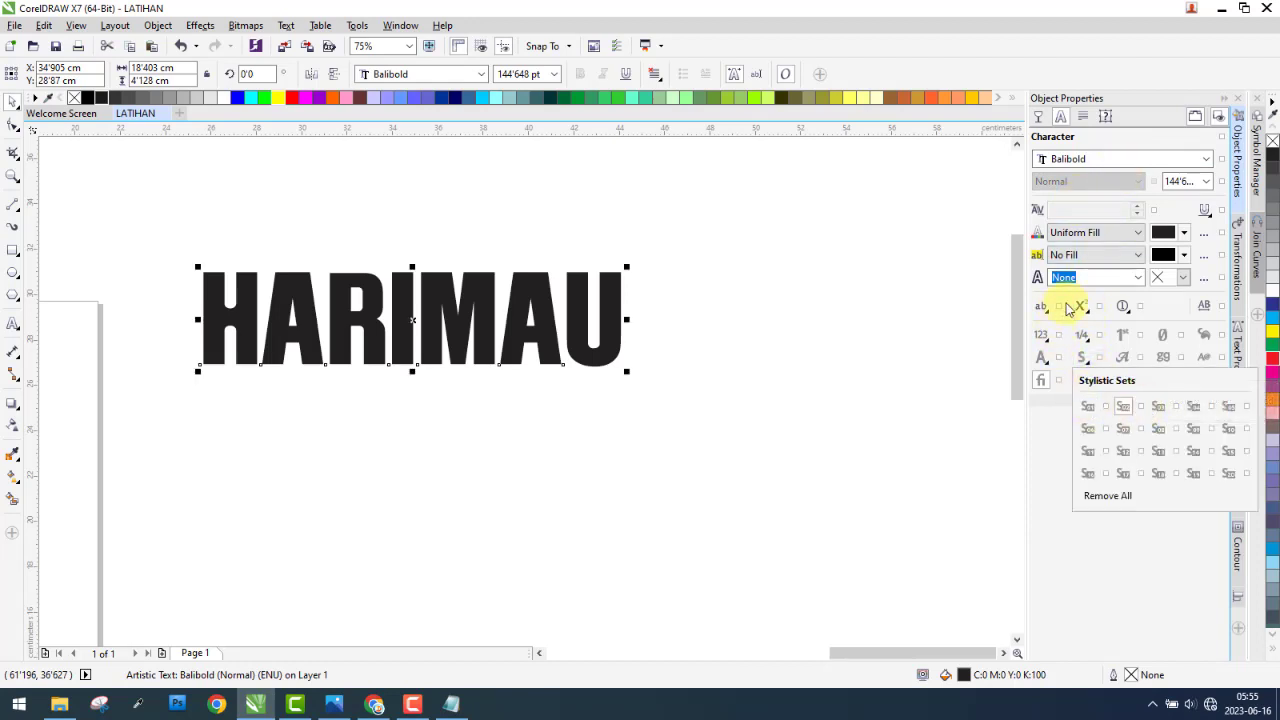
click(1060, 452)
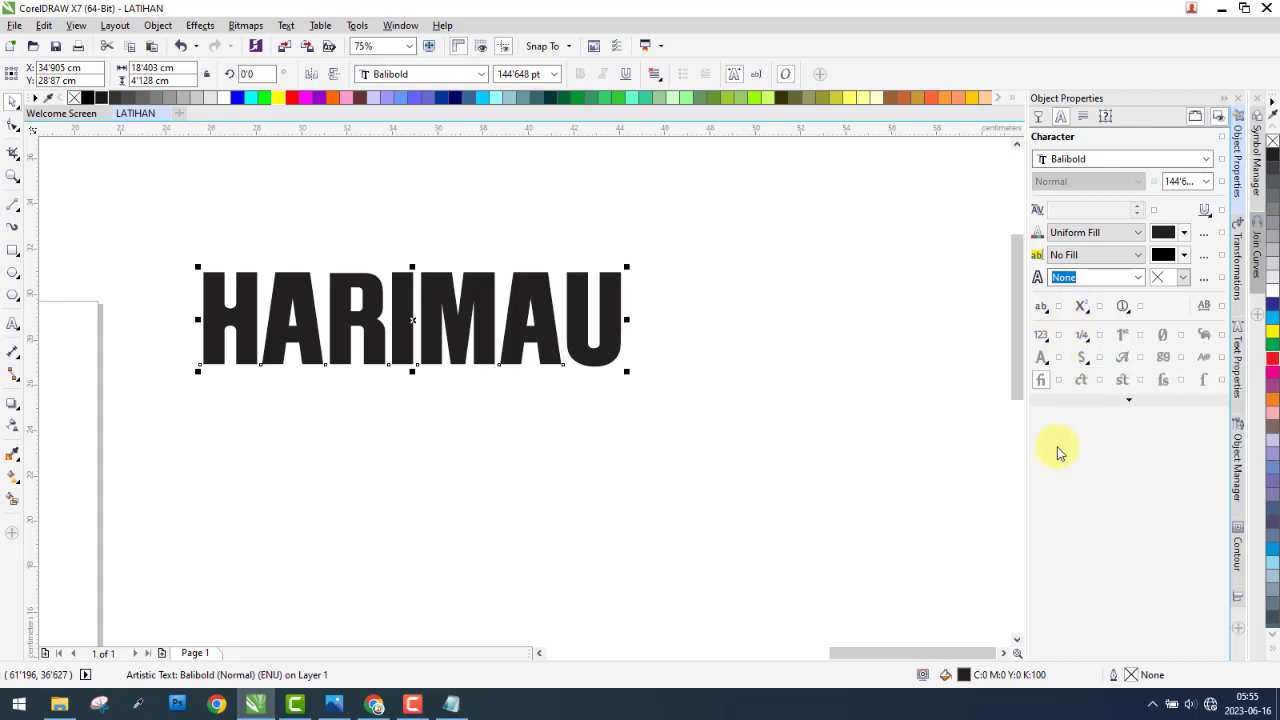
click(1046, 360)
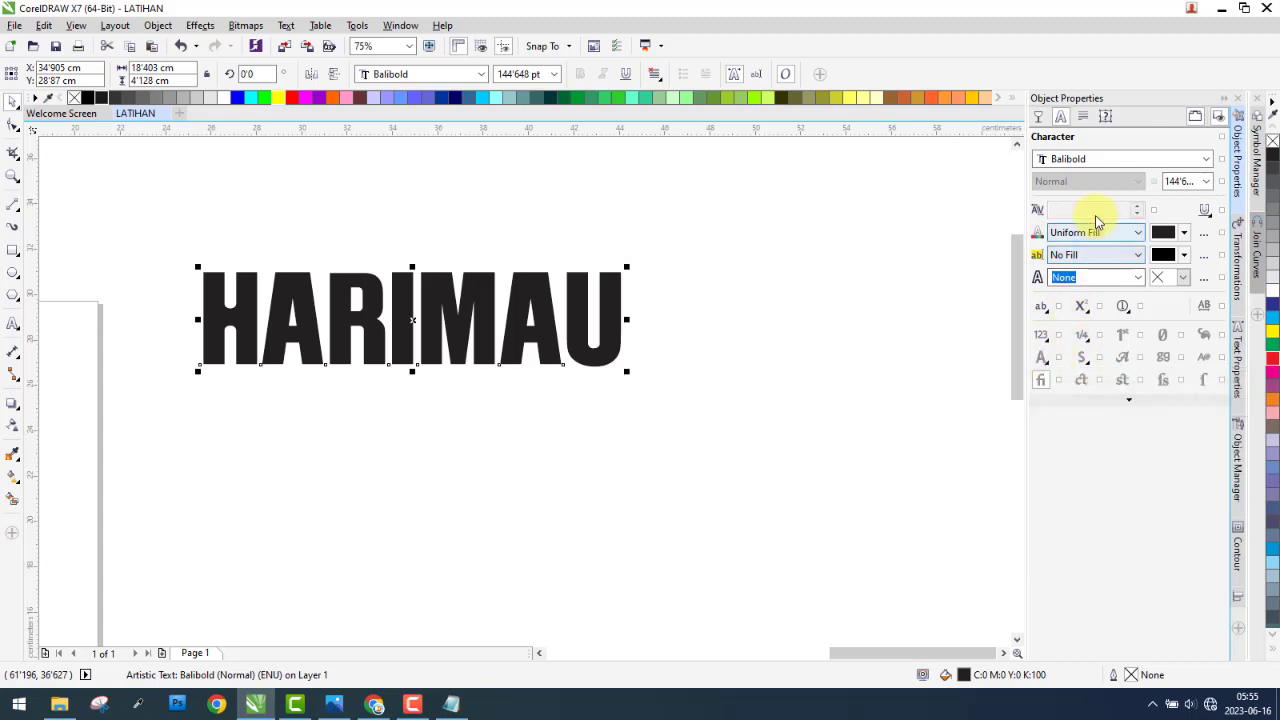
- Try the Balonku font on the HARIMAU text, and set it back to Balibold
click(1170, 164)
click(1057, 460)
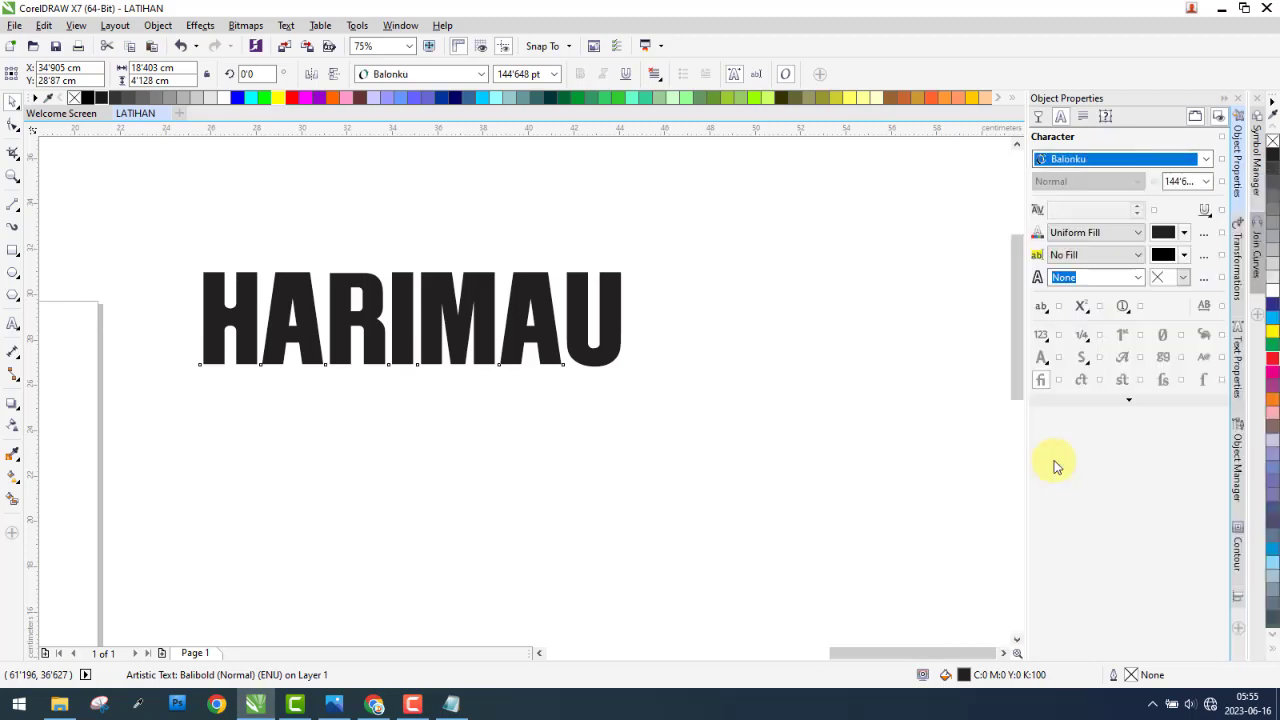
click(479, 78)
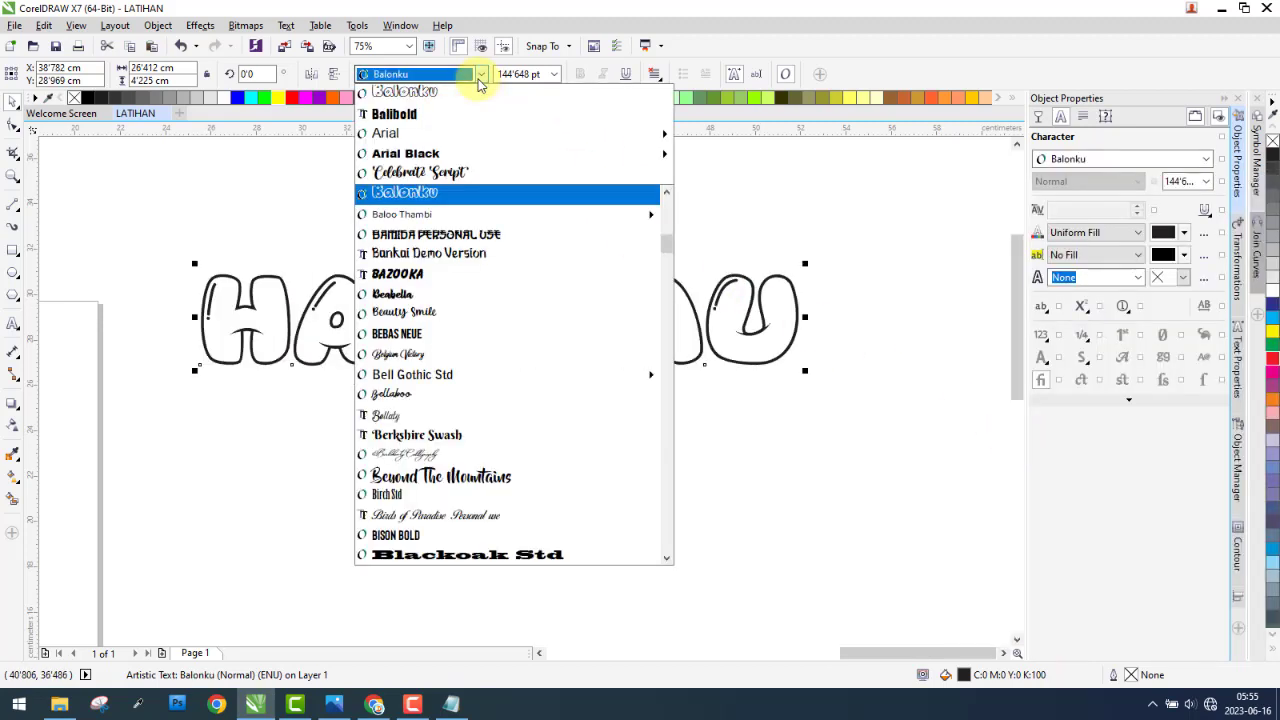
click(479, 78)
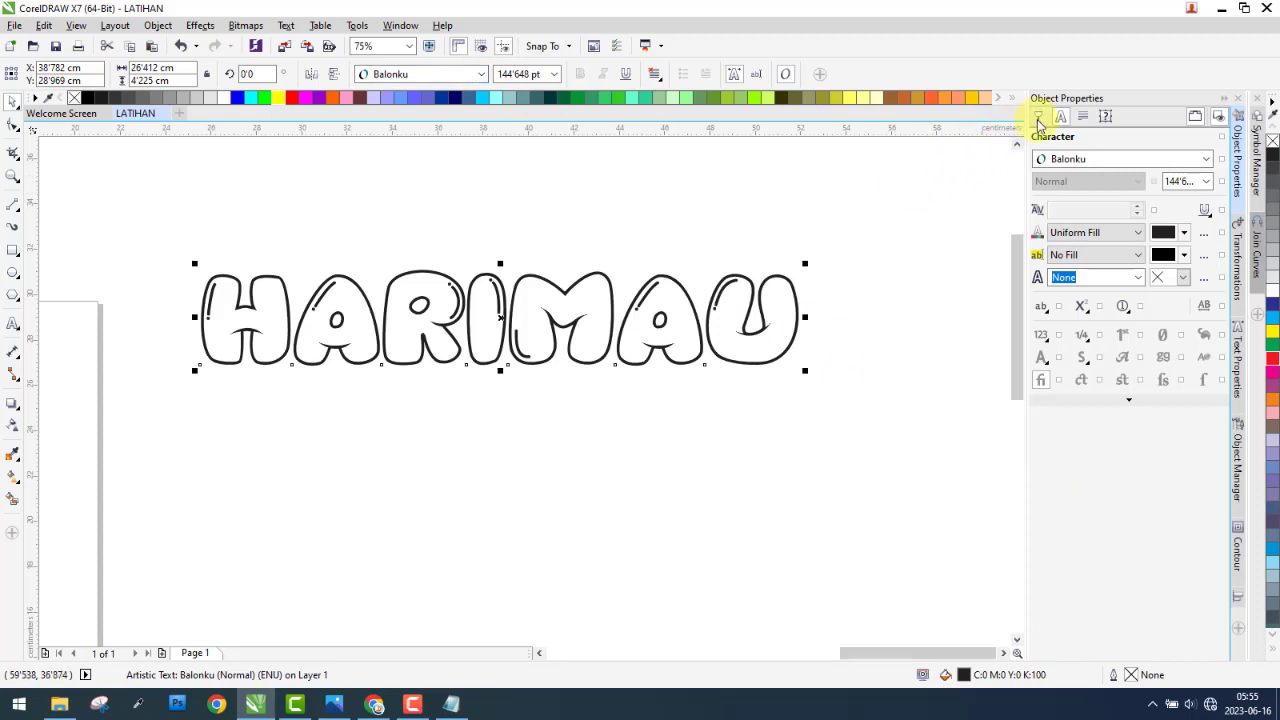
click(478, 75)
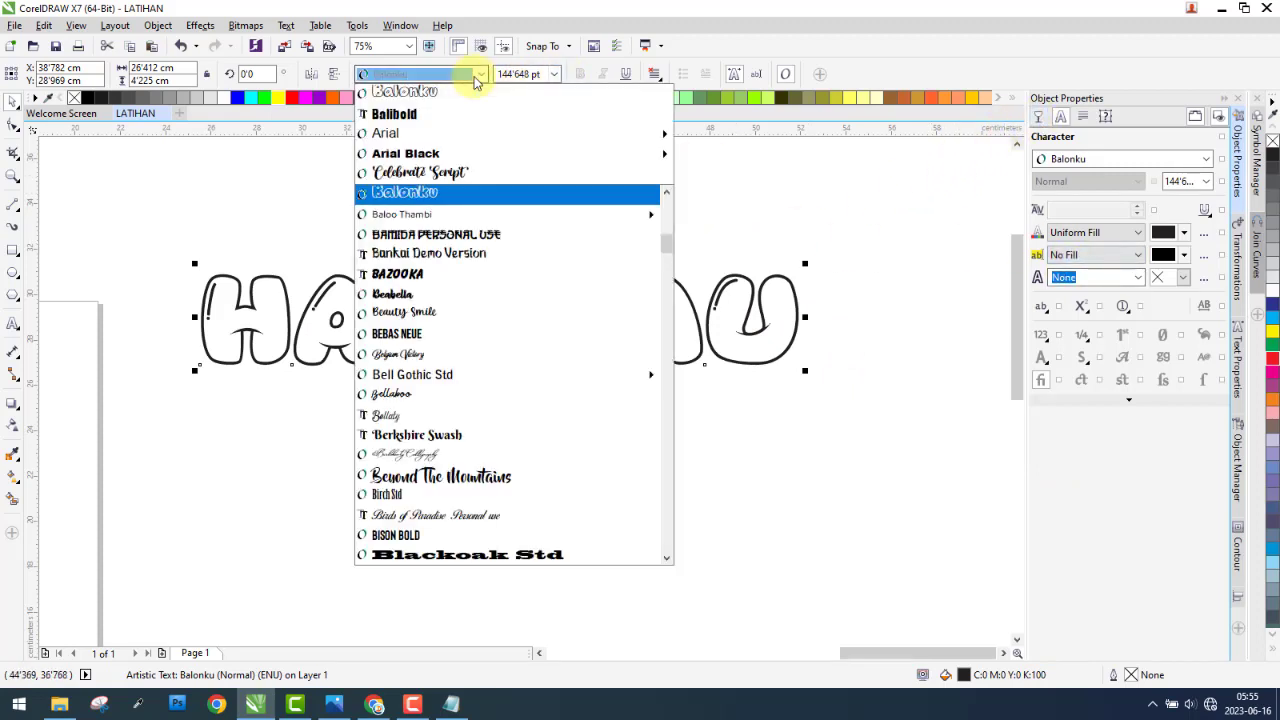
click(400, 114)
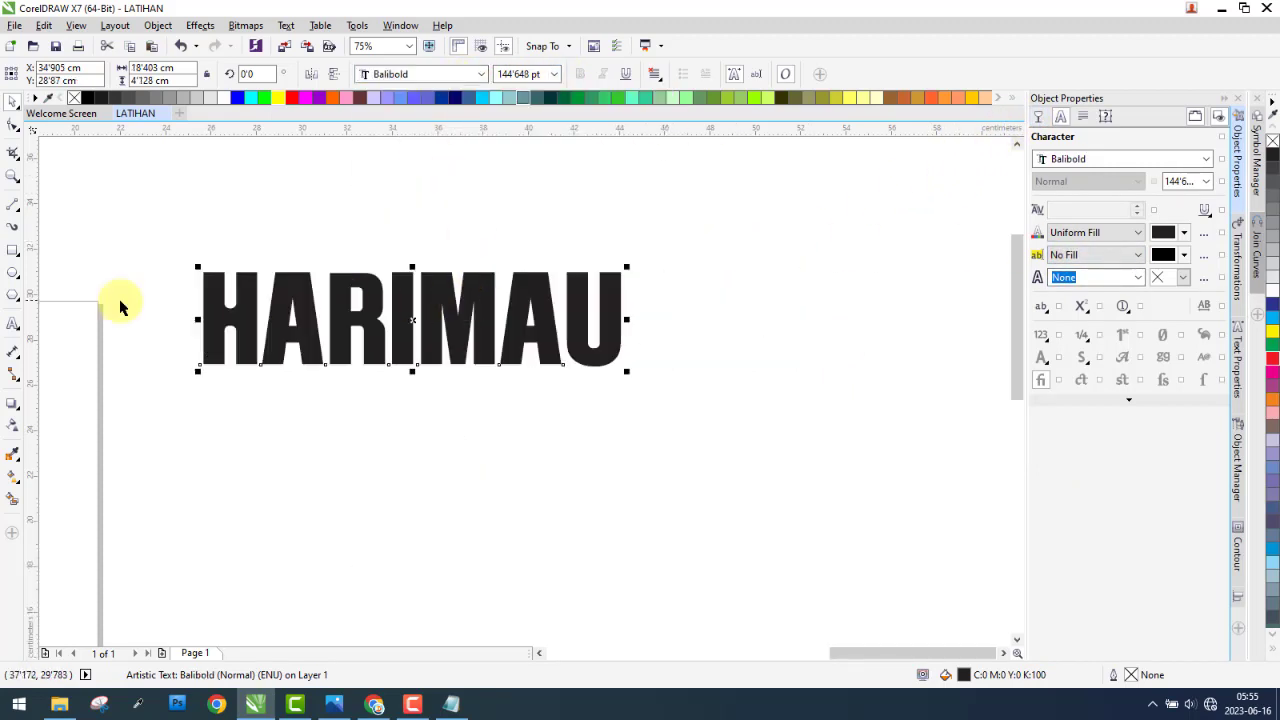
- Apply a linear fountain transparency across the HARIMAU text, fading from the H to a point beyond the U
click(13, 427)
drag(230, 318, 784, 302)
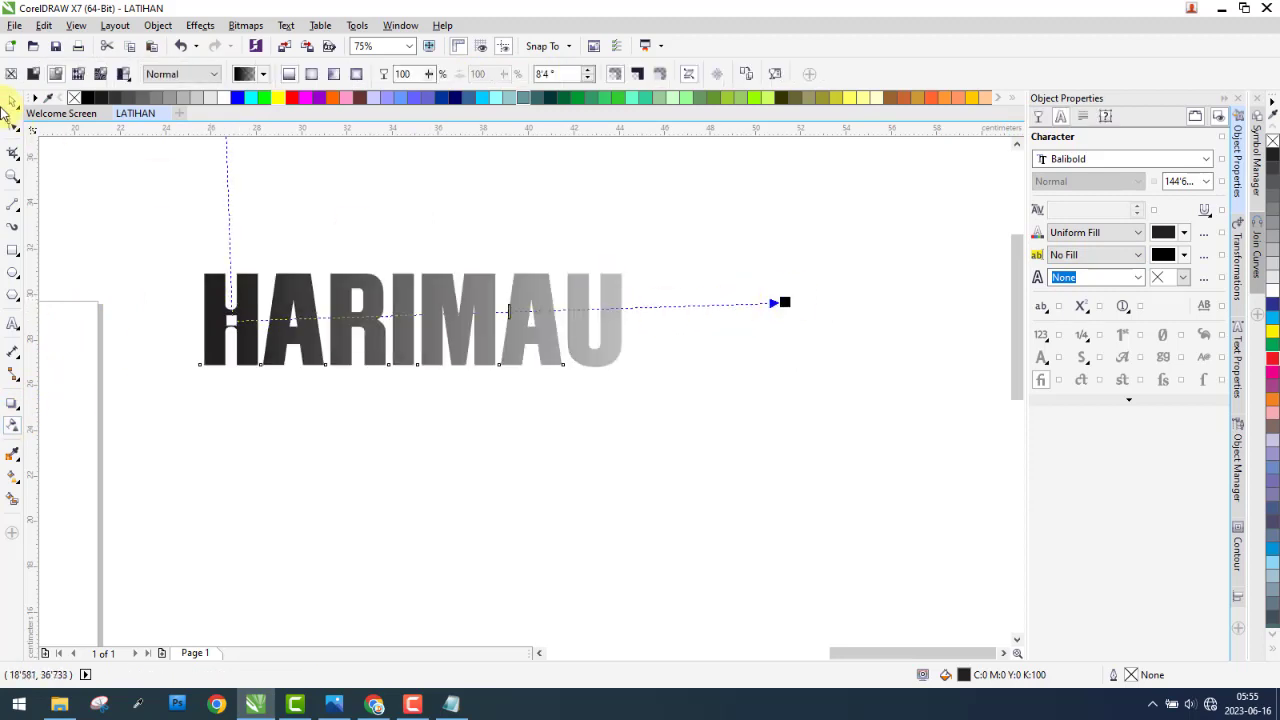
click(13, 108)
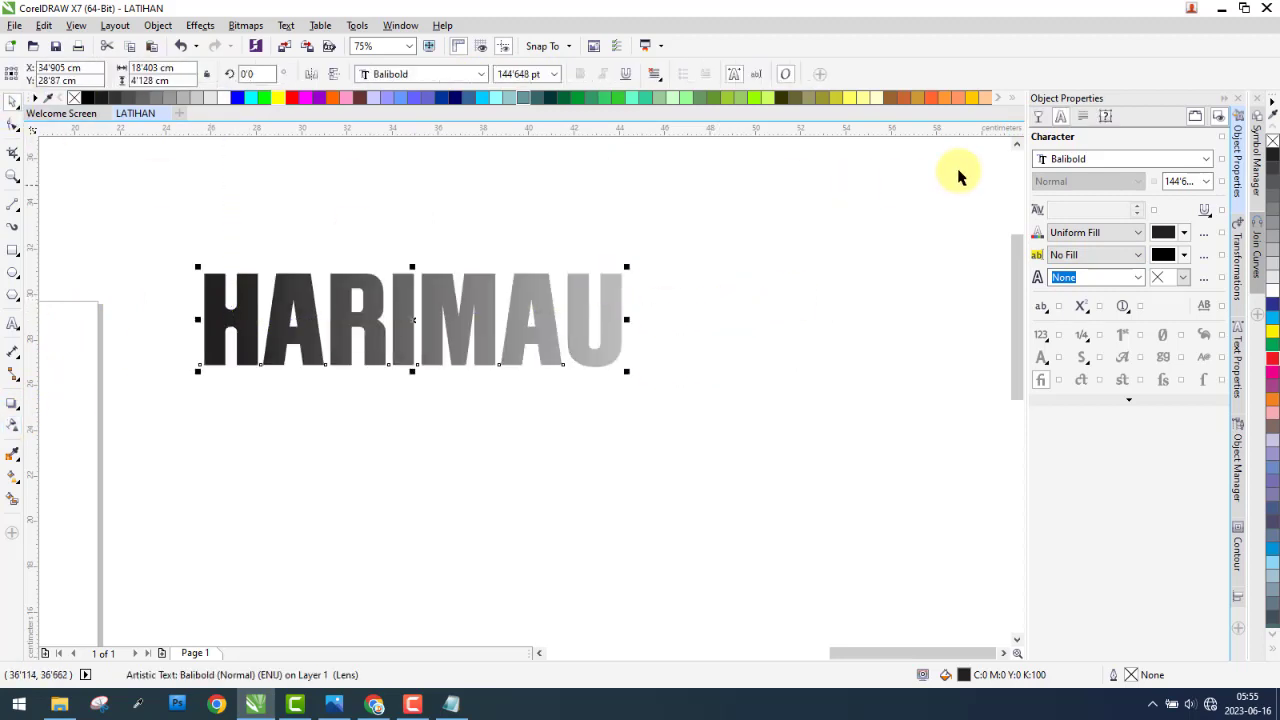
- Try a uniform transparency of 50 on the HARIMAU text, and replace it with a vector pattern transparency
click(1040, 117)
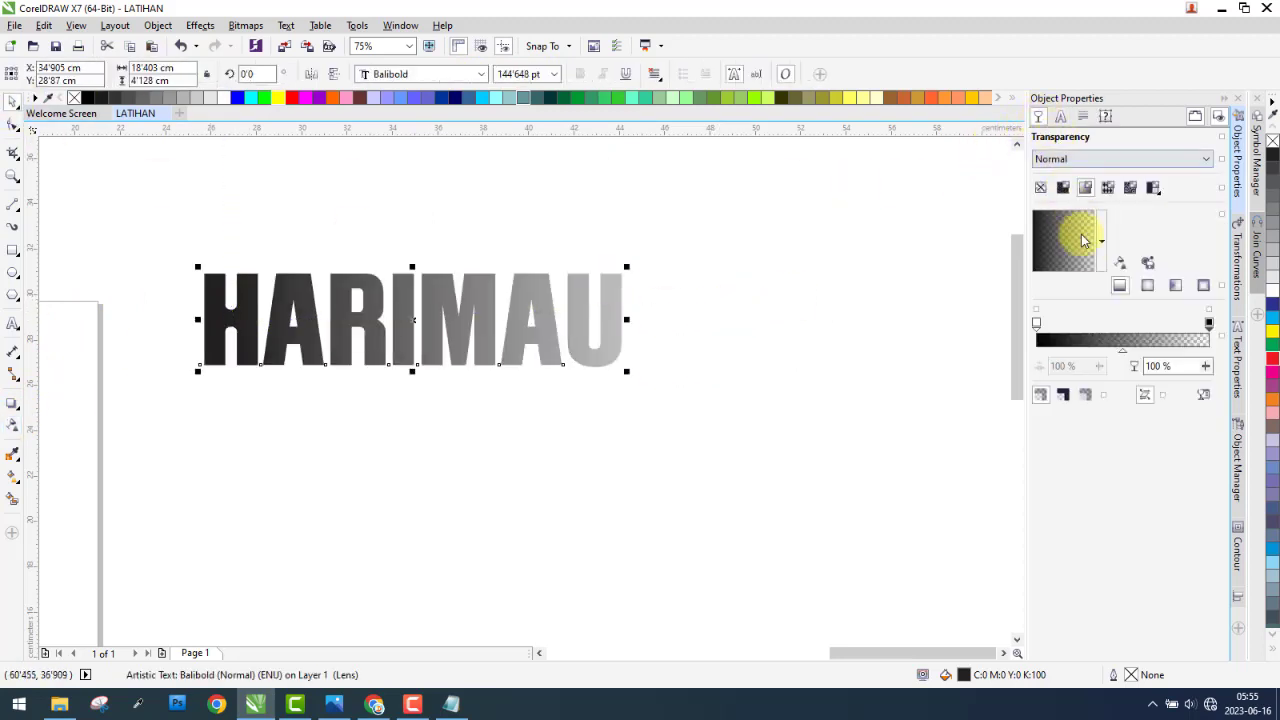
click(1062, 189)
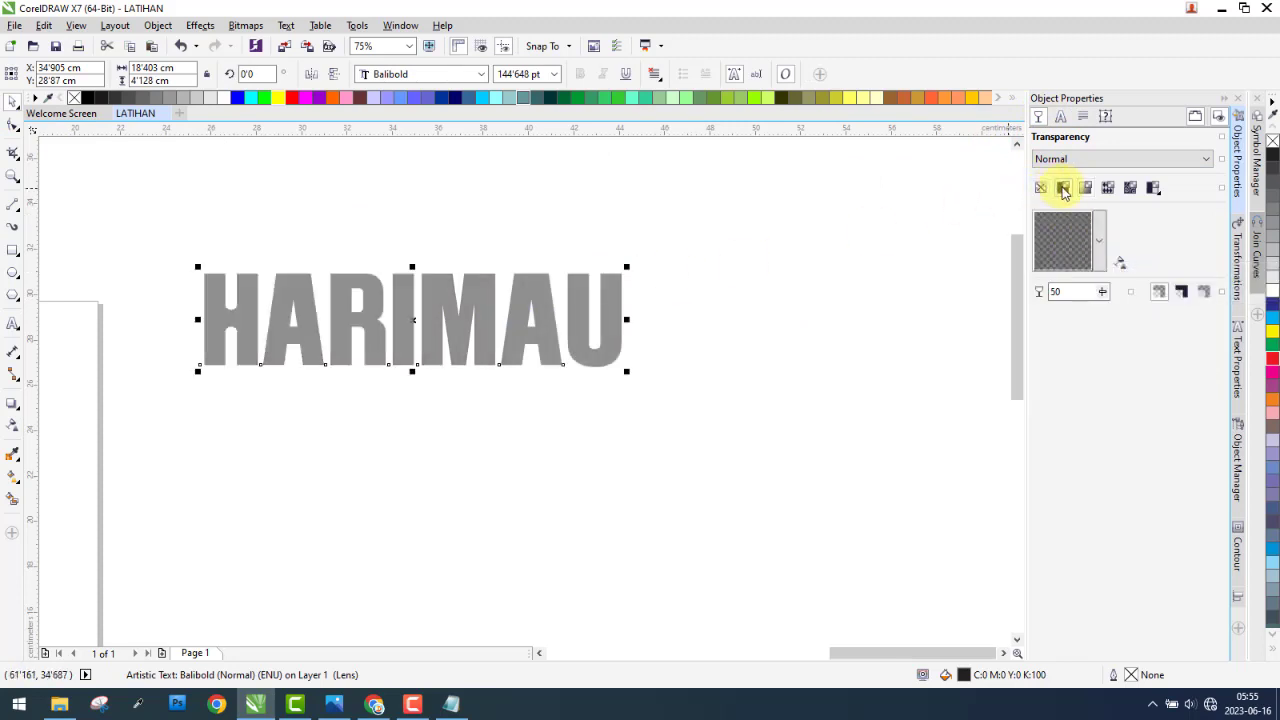
click(1112, 190)
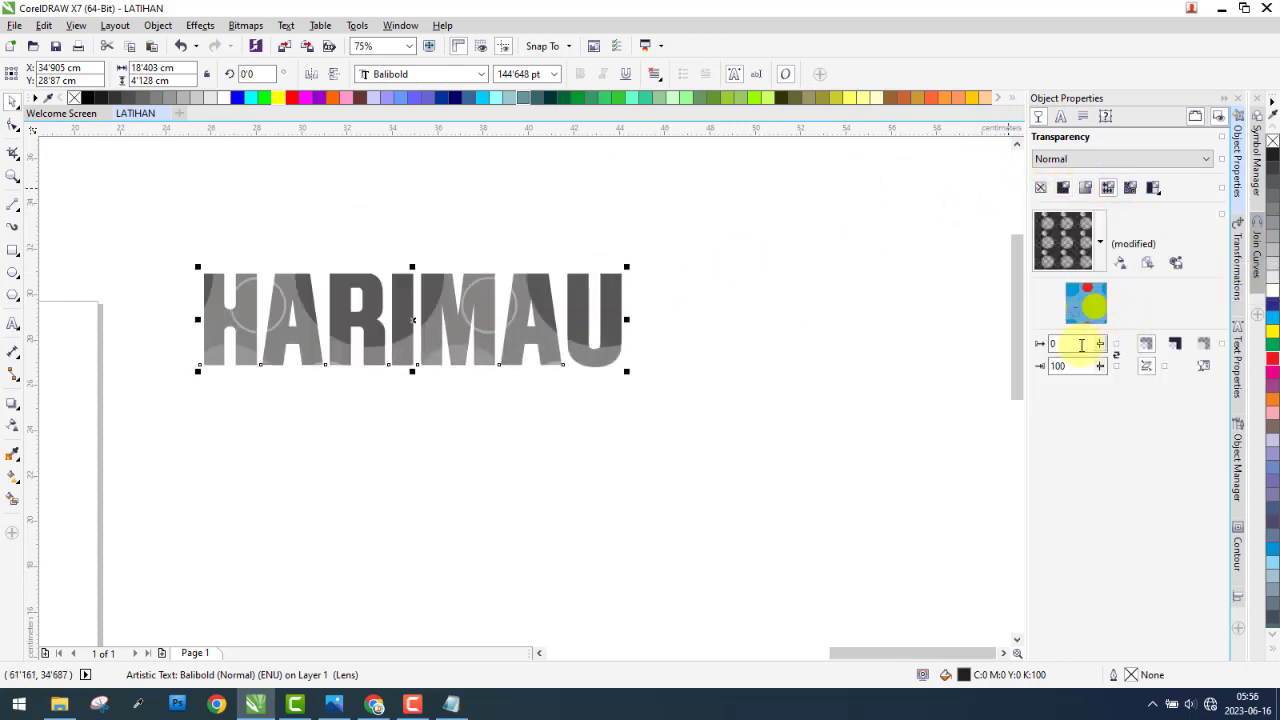
click(451, 214)
click(434, 322)
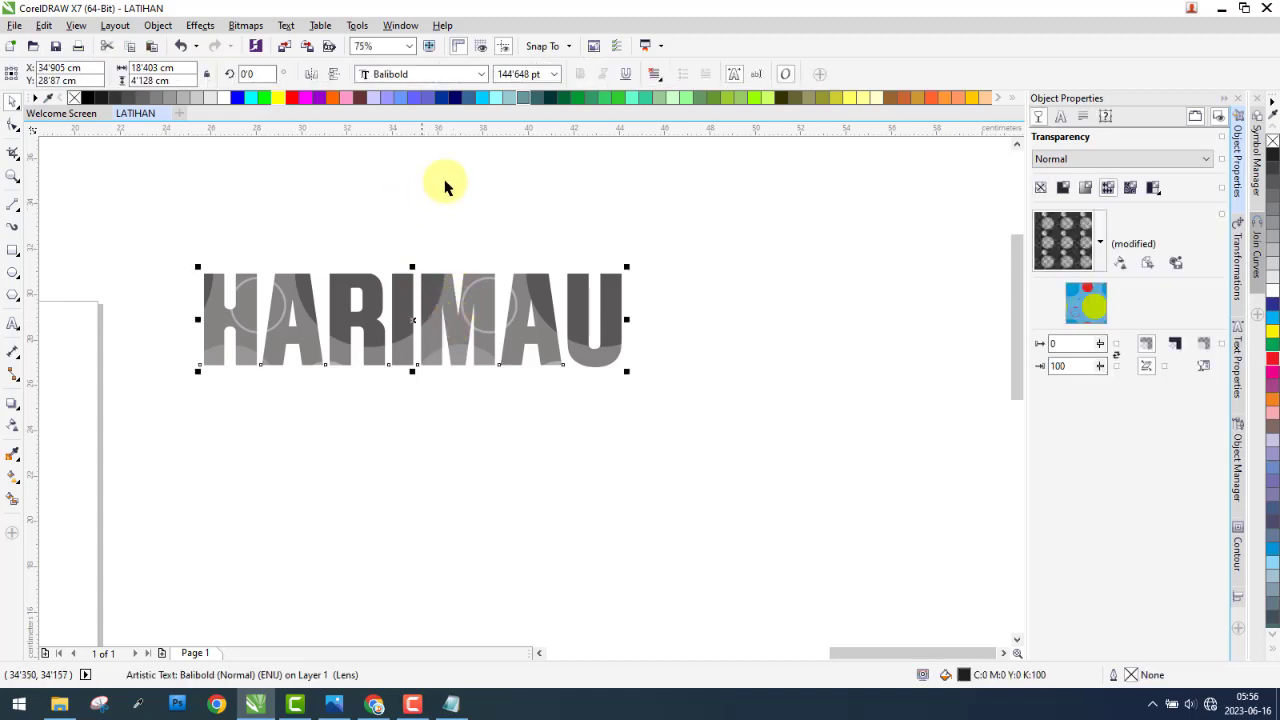
drag(148, 215, 812, 474)
drag(163, 197, 749, 409)
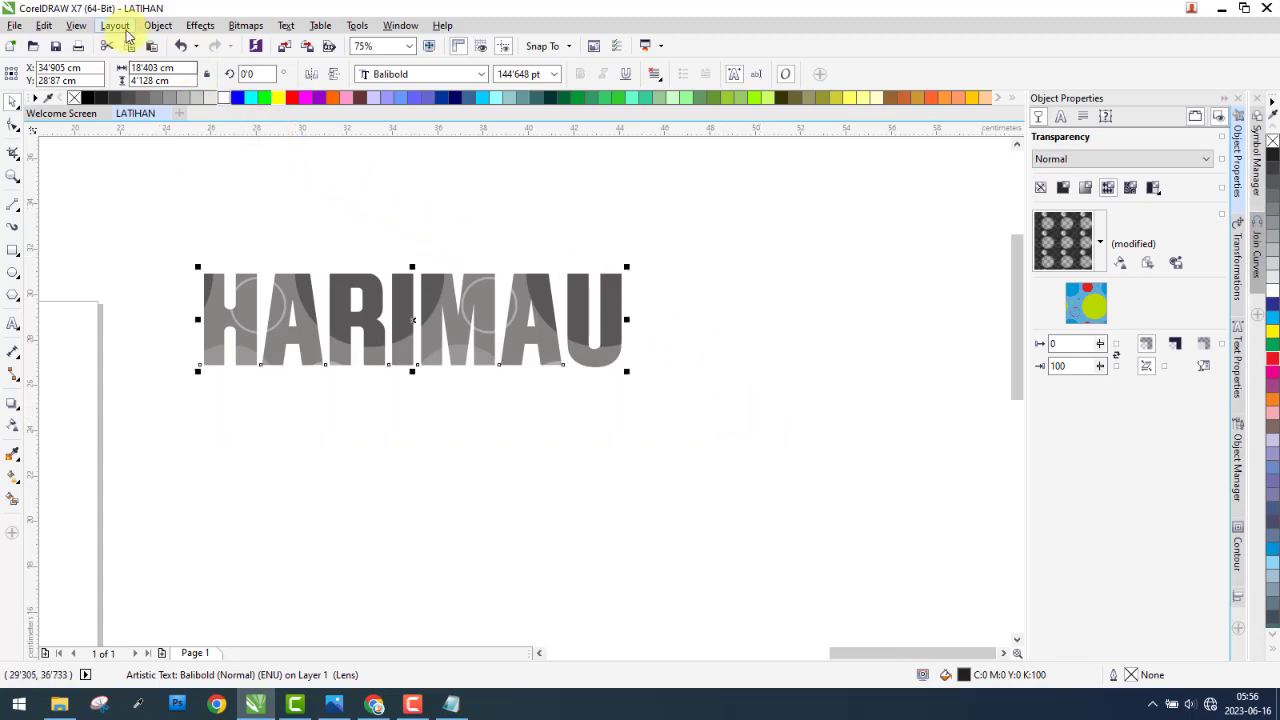
- Turn the Object Manager docker off and on again so that it is displayed in front
click(160, 27)
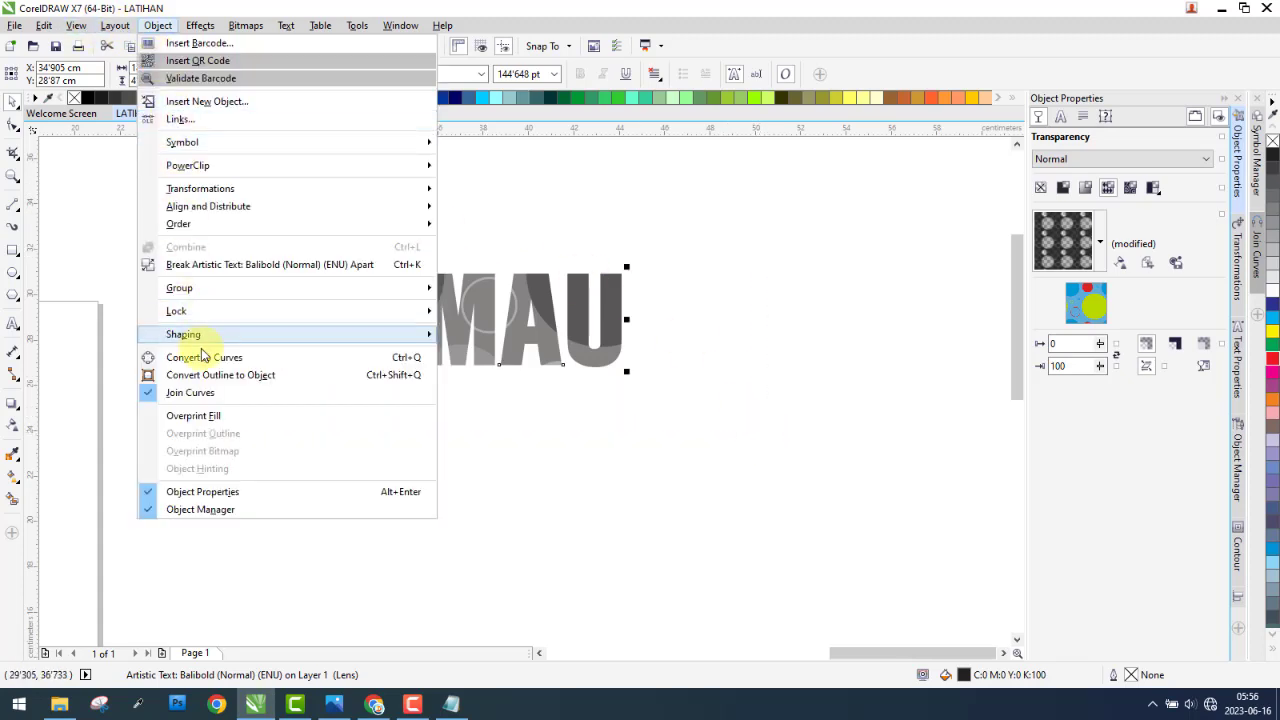
click(245, 511)
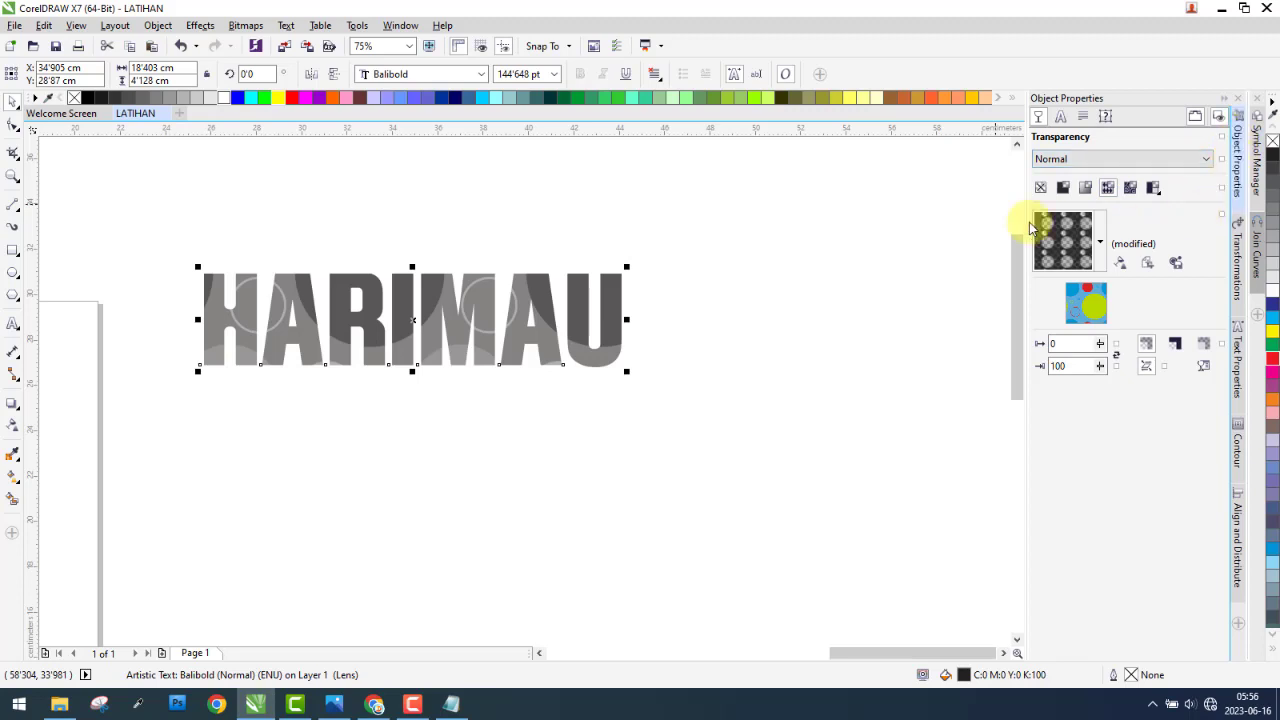
click(157, 27)
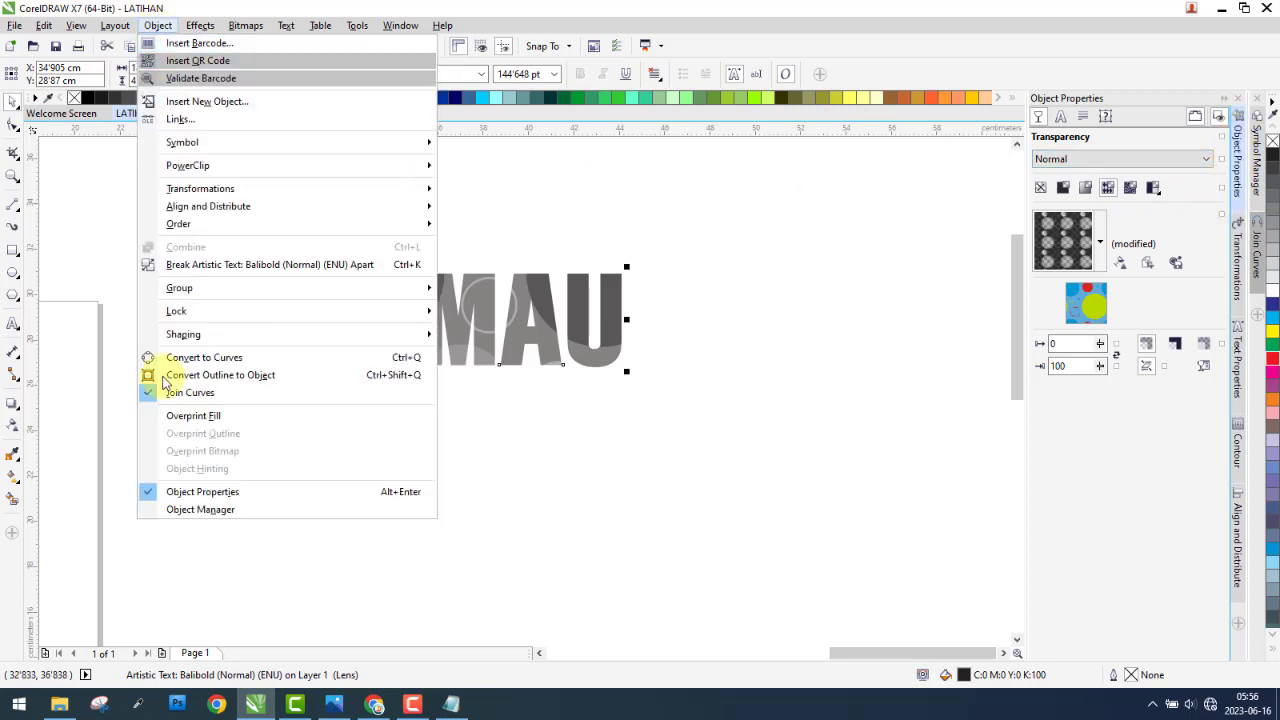
click(200, 511)
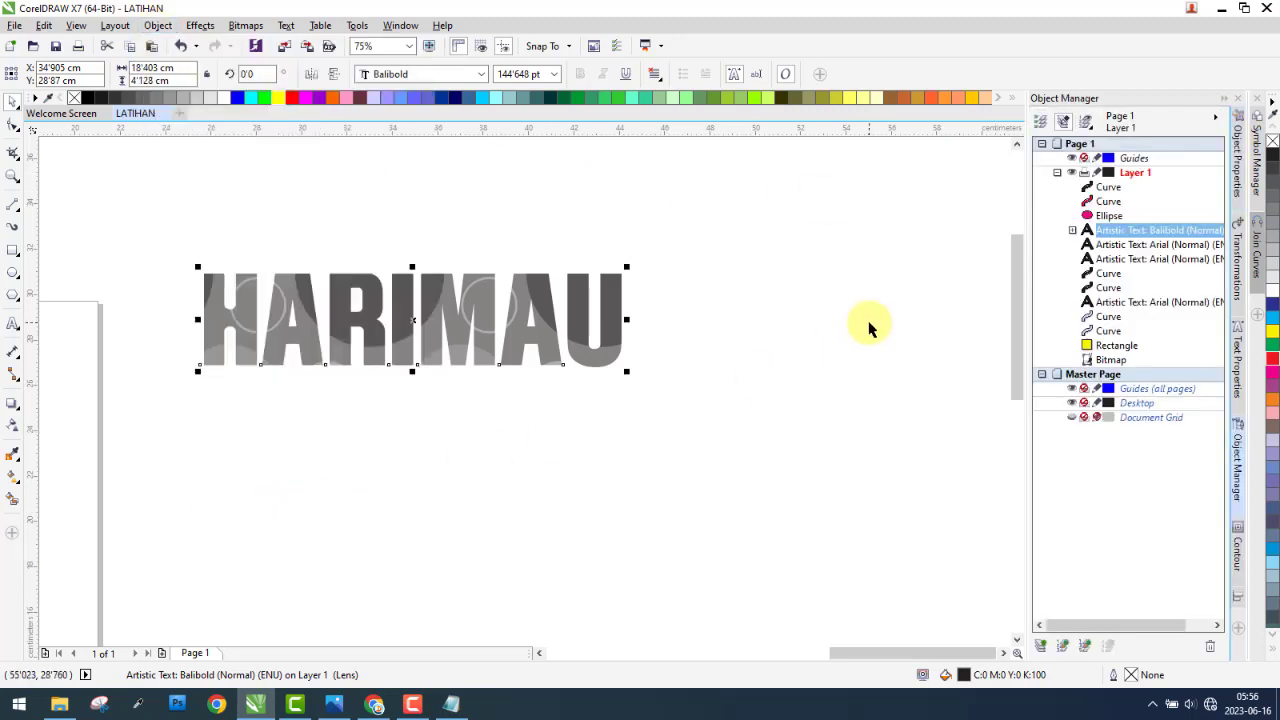
- Move the HARIMAU text to about X 32.894, Y 32.715 cm, and place an orange (#FF6600) copy overlapping its lower right part
click(476, 304)
drag(484, 292, 436, 218)
key(Escape)
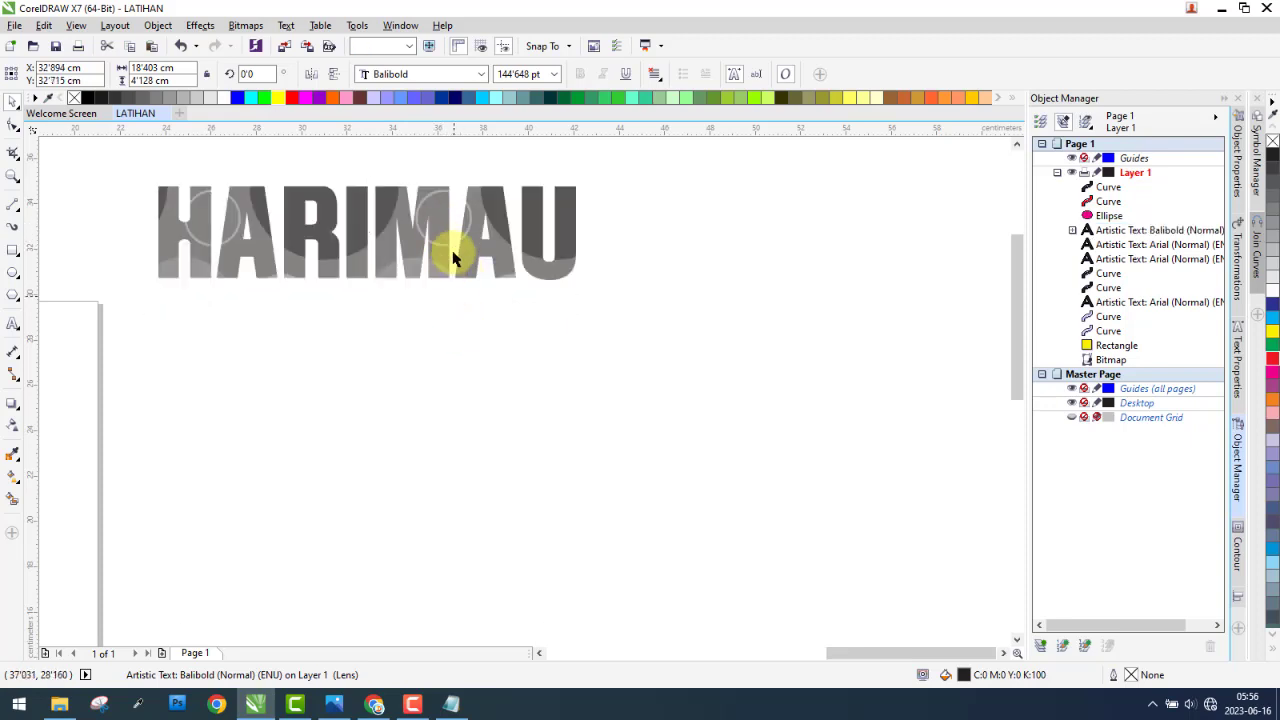
drag(480, 257, 630, 268)
click(331, 100)
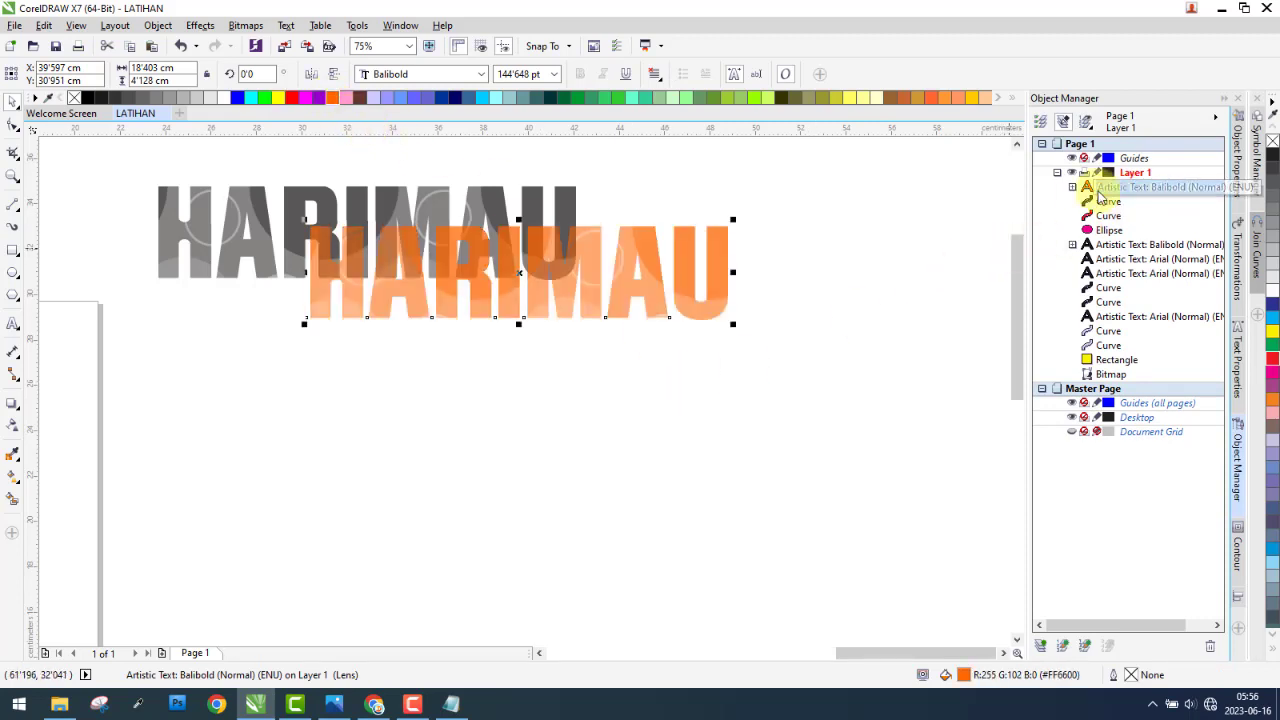
- Select the orange HARIMAU copy through the Object Manager and expand its entry down to the Lens effect
double_click(1100, 190)
click(1070, 201)
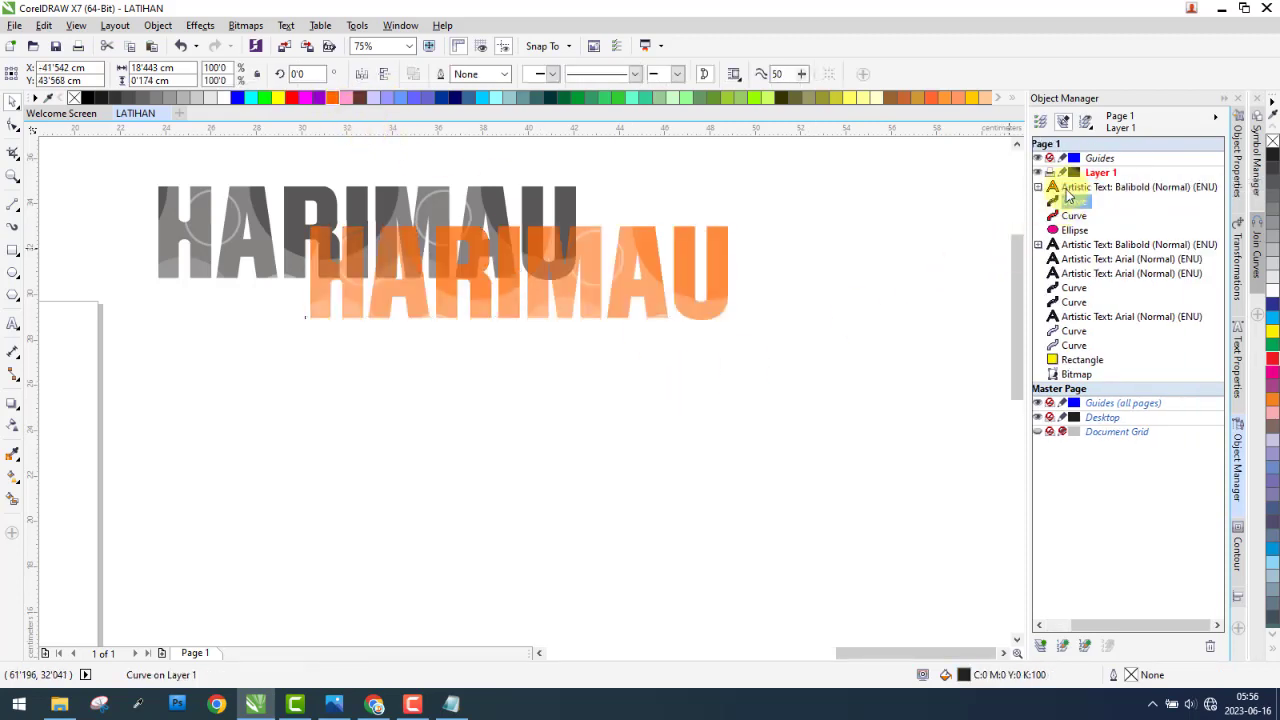
click(1064, 187)
click(1039, 187)
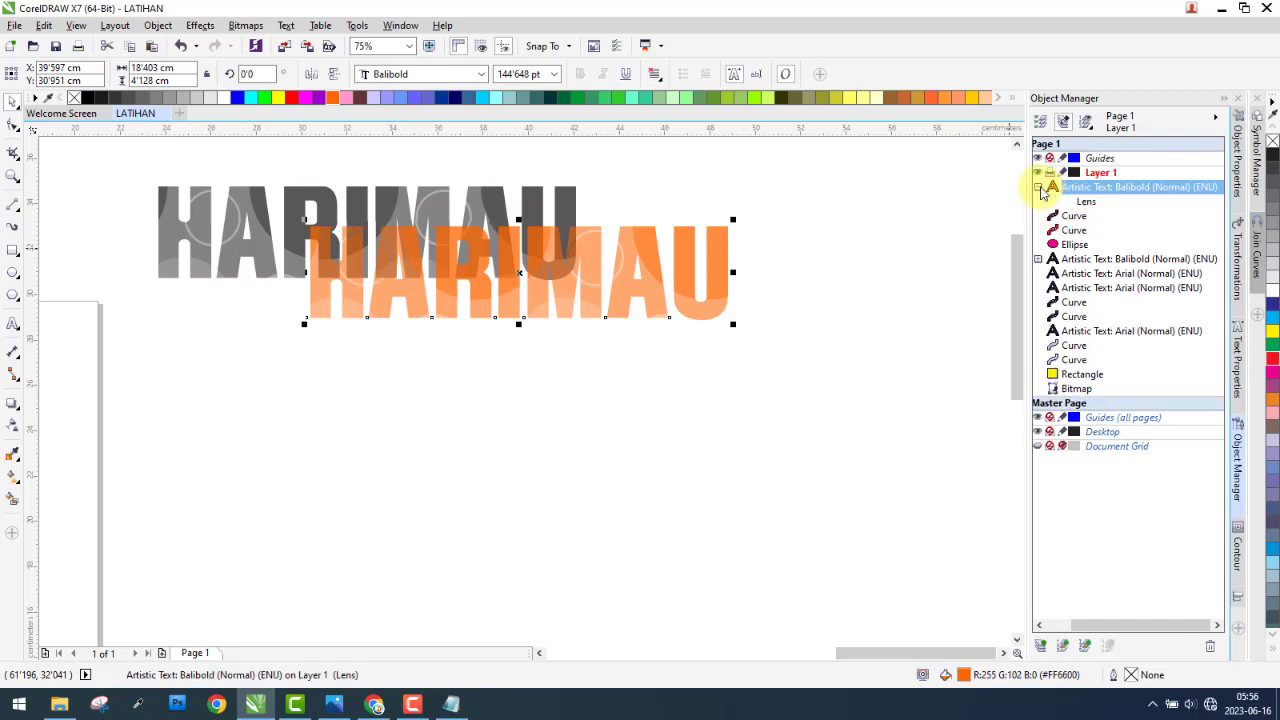
- Select individual curves and texts in turn through the Object Manager, finishing with the grey HARIMAU text selected on the canvas
click(1085, 217)
click(1080, 231)
click(1076, 259)
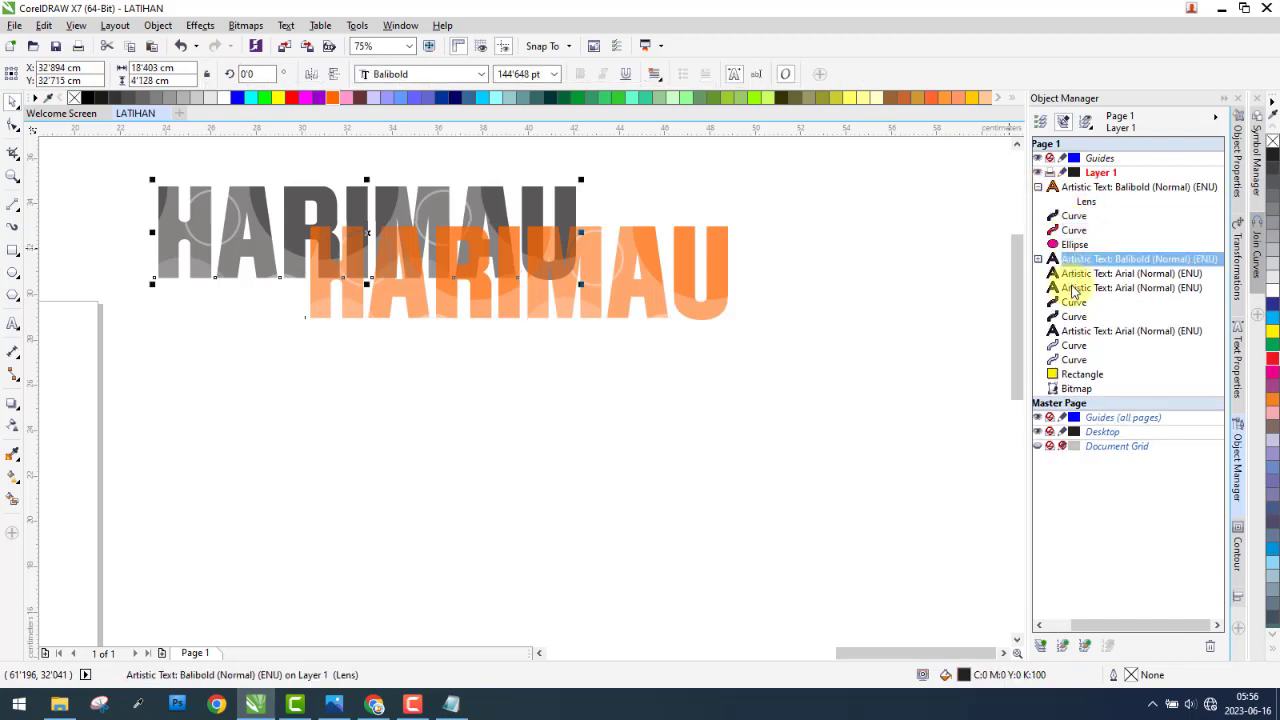
click(1073, 290)
click(443, 200)
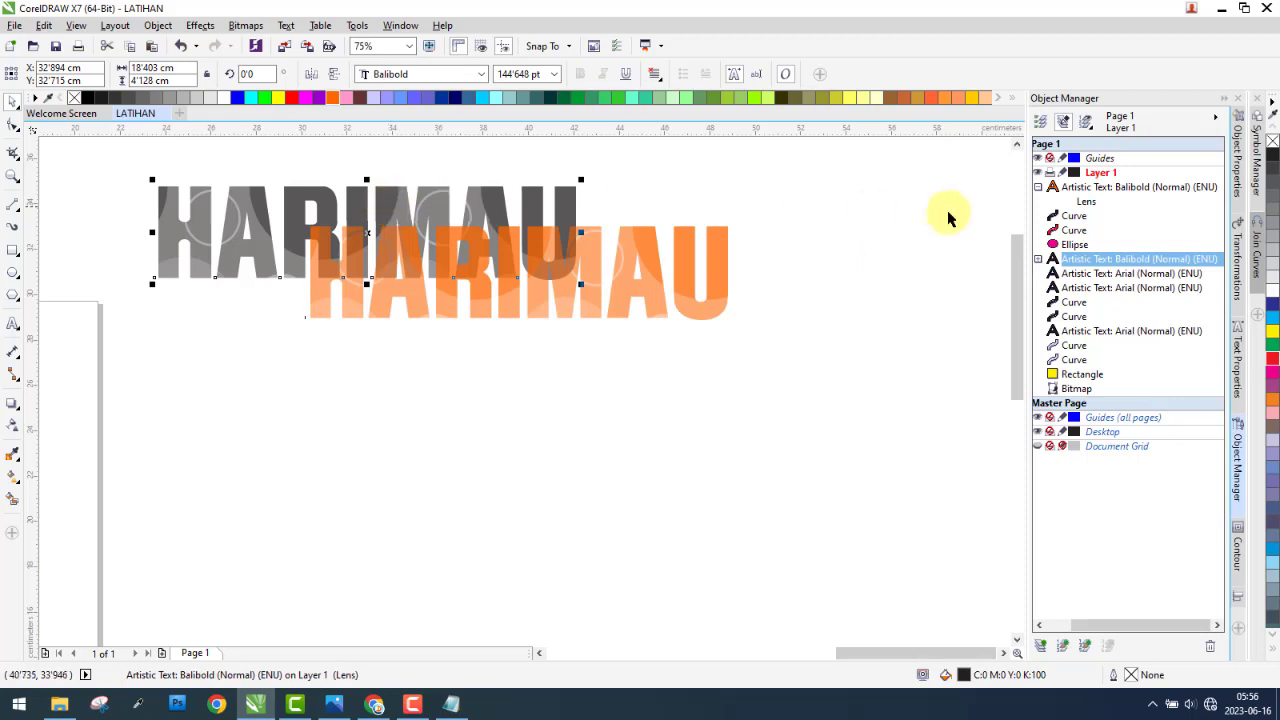
- Collapse the orange HARIMAU entry and alternate the selection between the orange and grey texts, from the object list and on the canvas
click(1078, 187)
click(1038, 187)
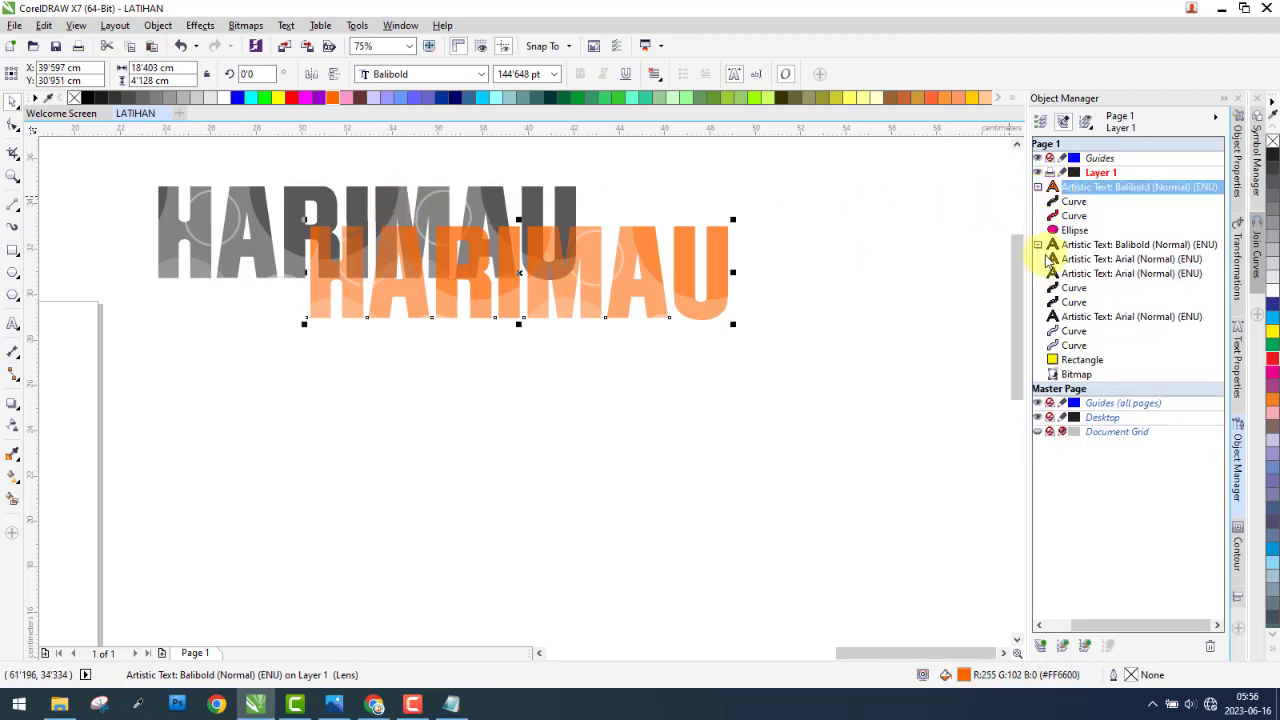
click(1078, 245)
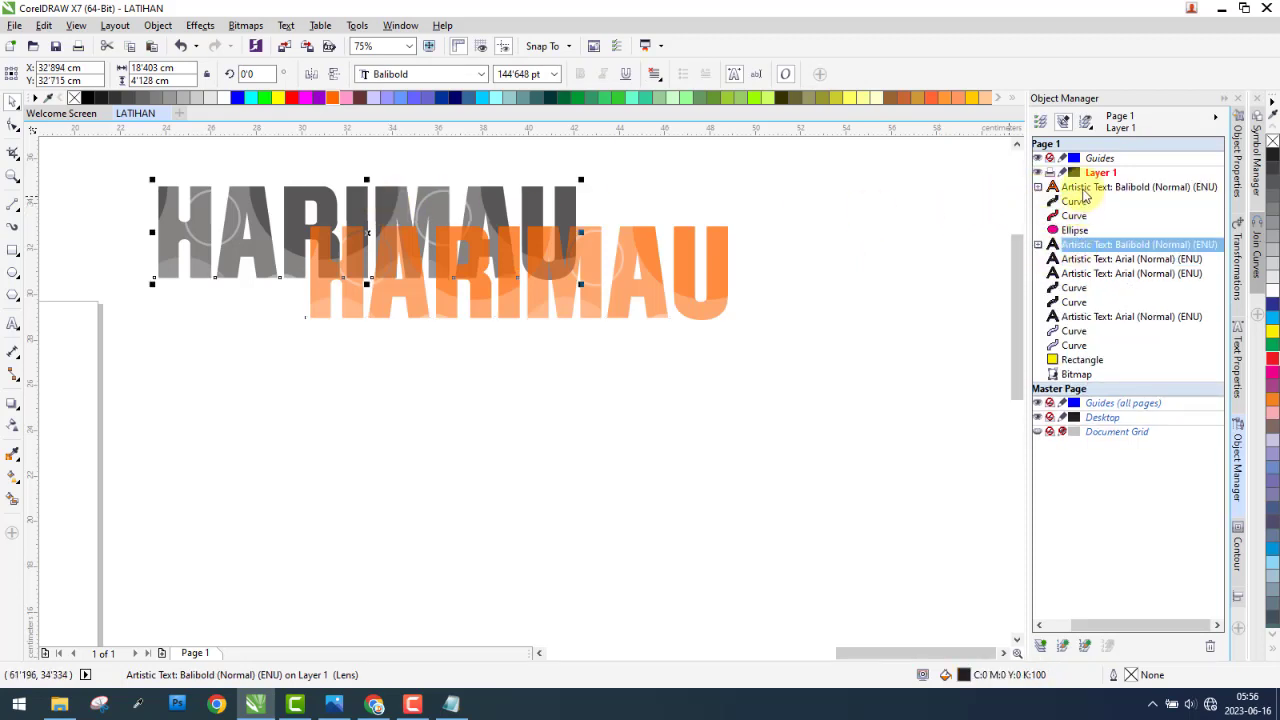
click(1080, 188)
click(257, 209)
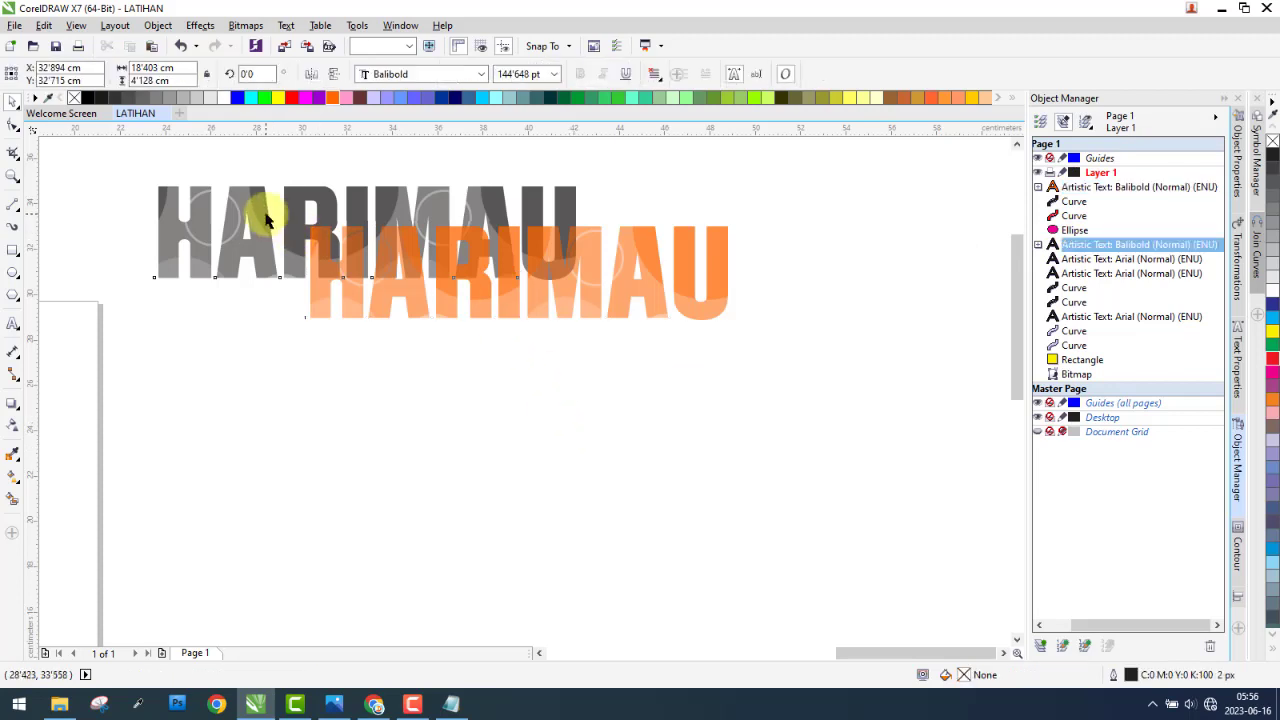
click(508, 286)
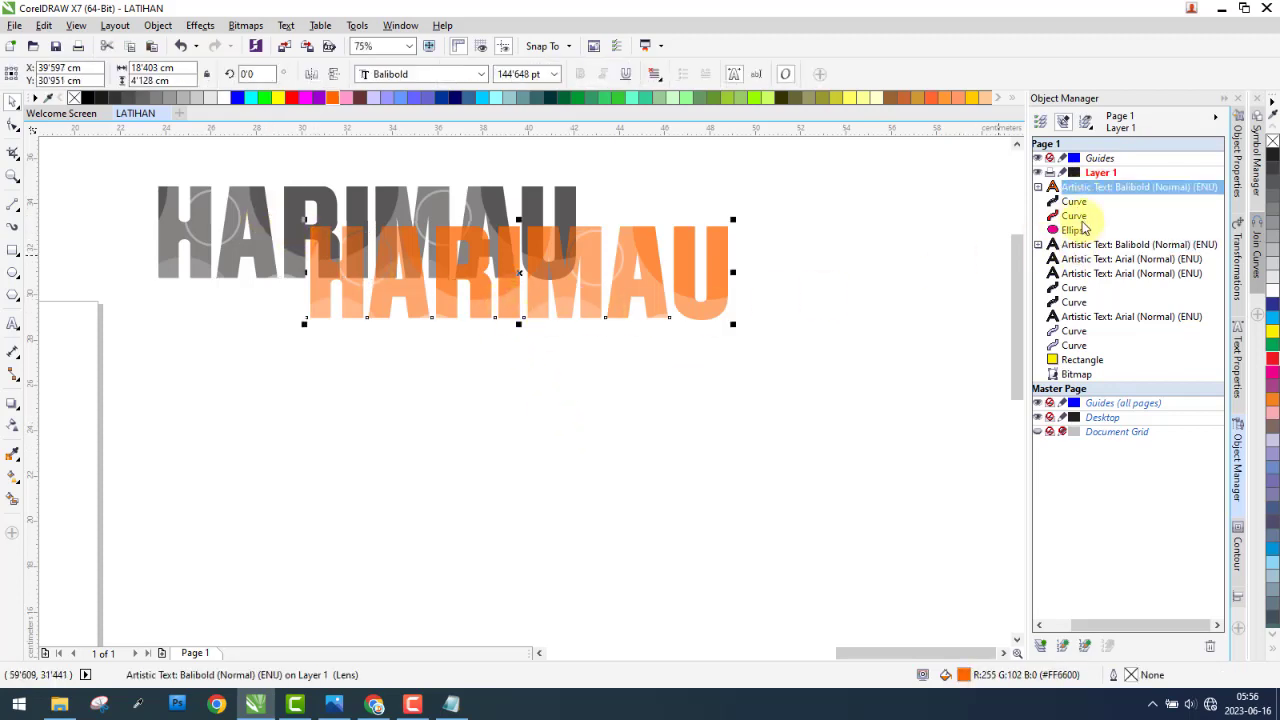
- Select every object in the drawing to compare them with the Object Manager list, and clear the selection
scroll(785, 265, down, 1)
scroll(787, 250, down, 1)
mouse_move(358, 192)
mouse_down()
mouse_move(763, 414)
mouse_move(896, 534)
mouse_up()
key(ctrl+a)
scroll(729, 314, up, 1)
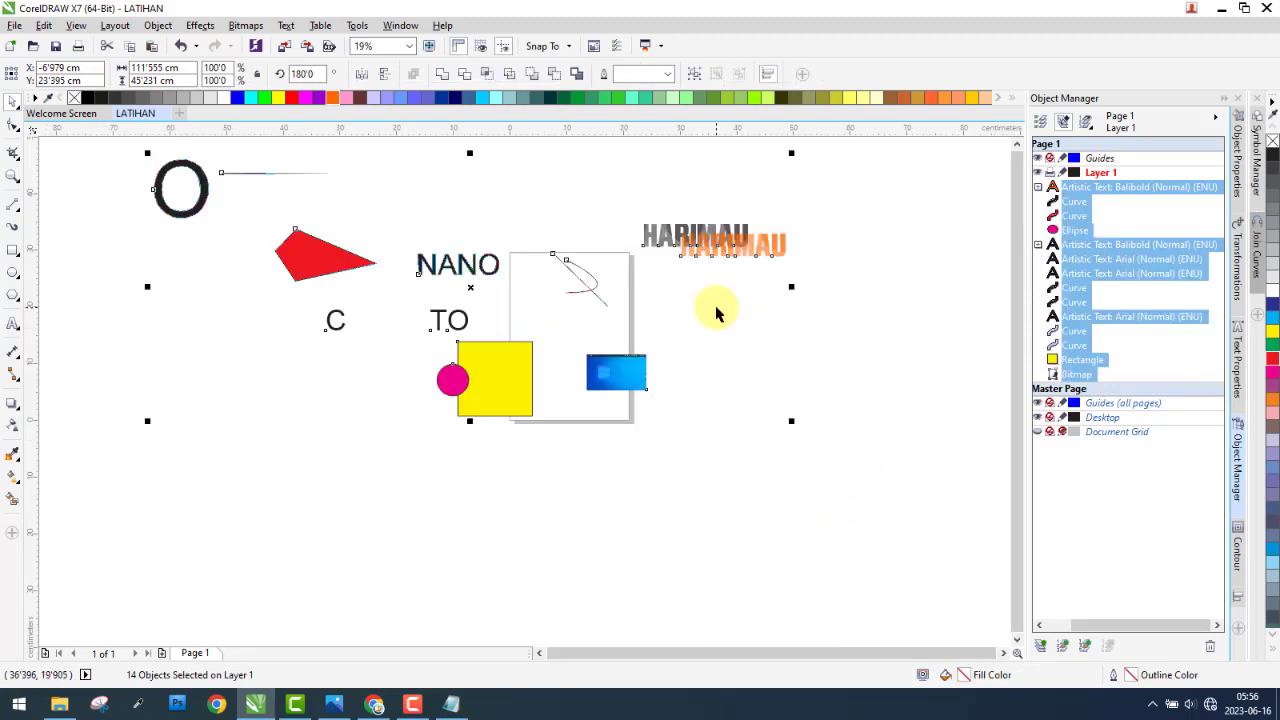
scroll(575, 303, up, 1)
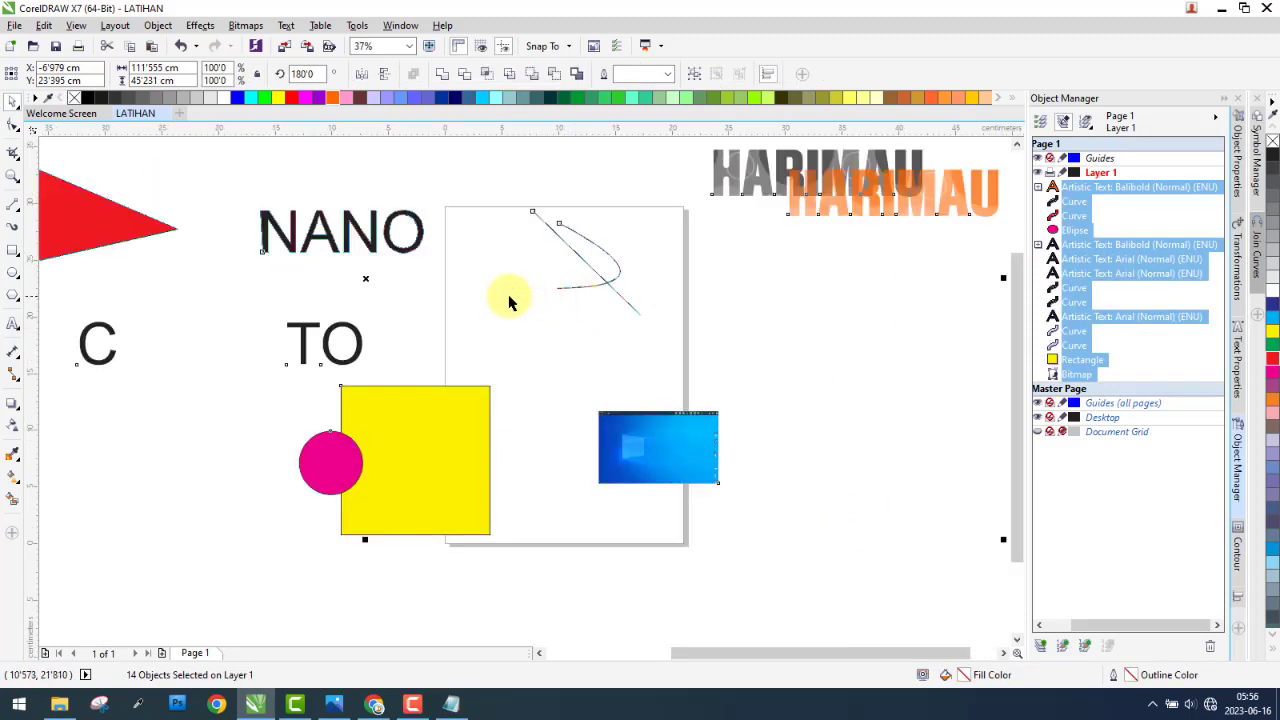
scroll(408, 297, down, 1)
click(289, 519)
drag(289, 519, 822, 160)
click(817, 190)
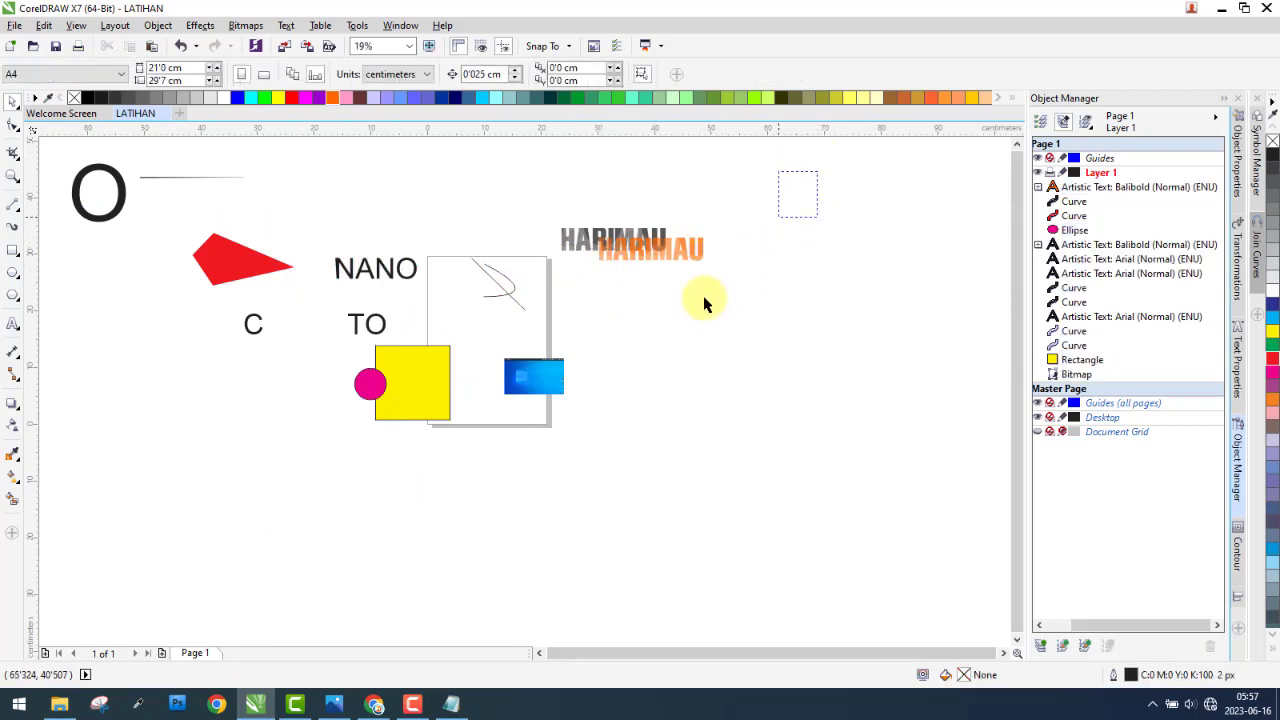
scroll(525, 310, up, 1)
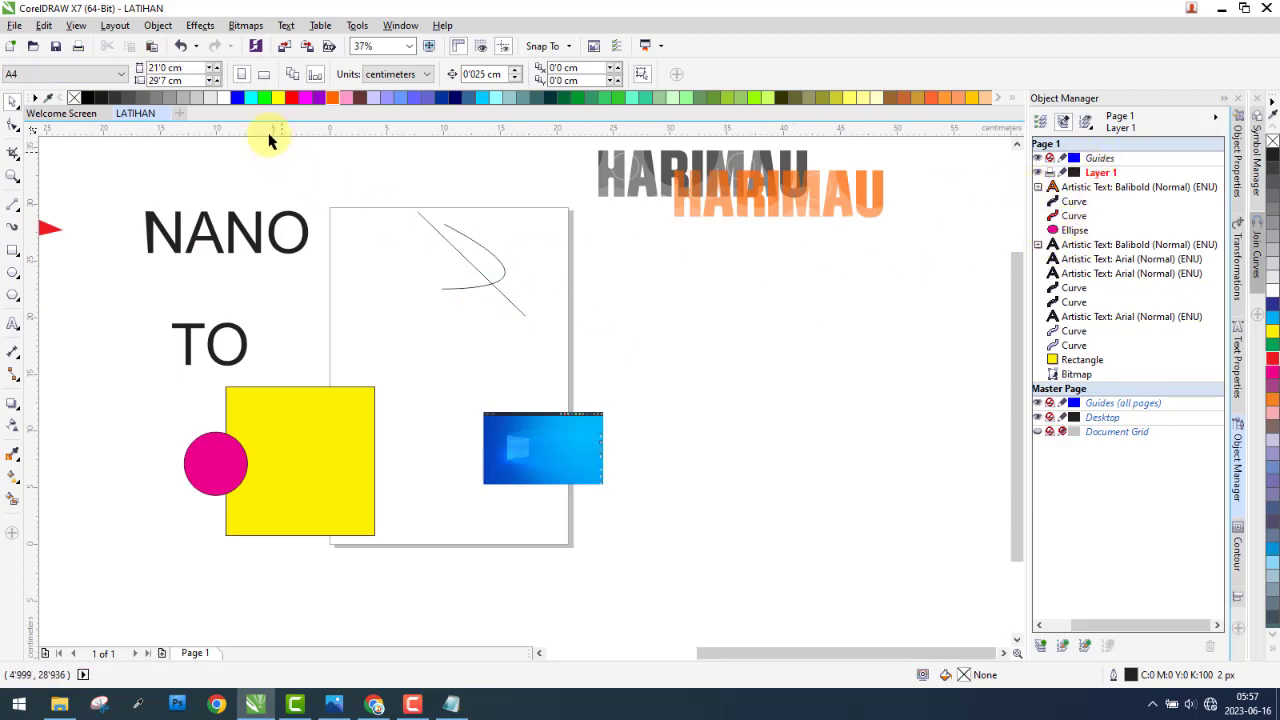
click(157, 27)
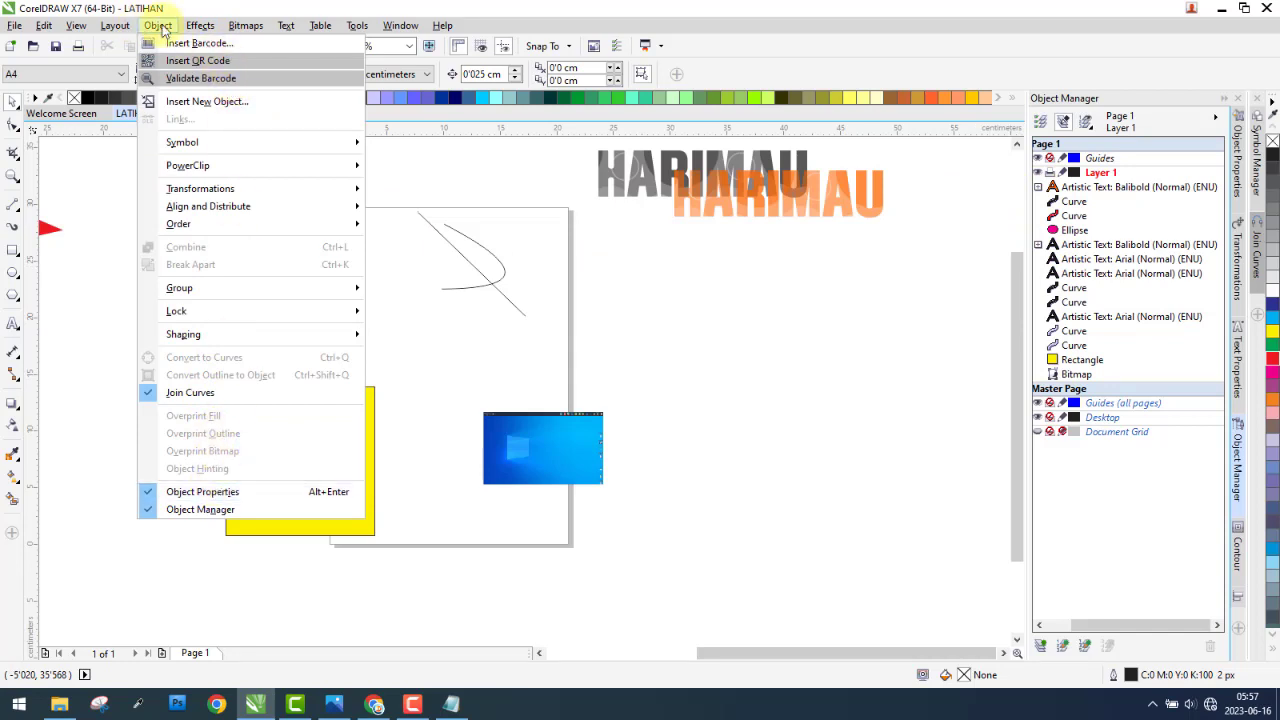
mouse_move(182, 165)
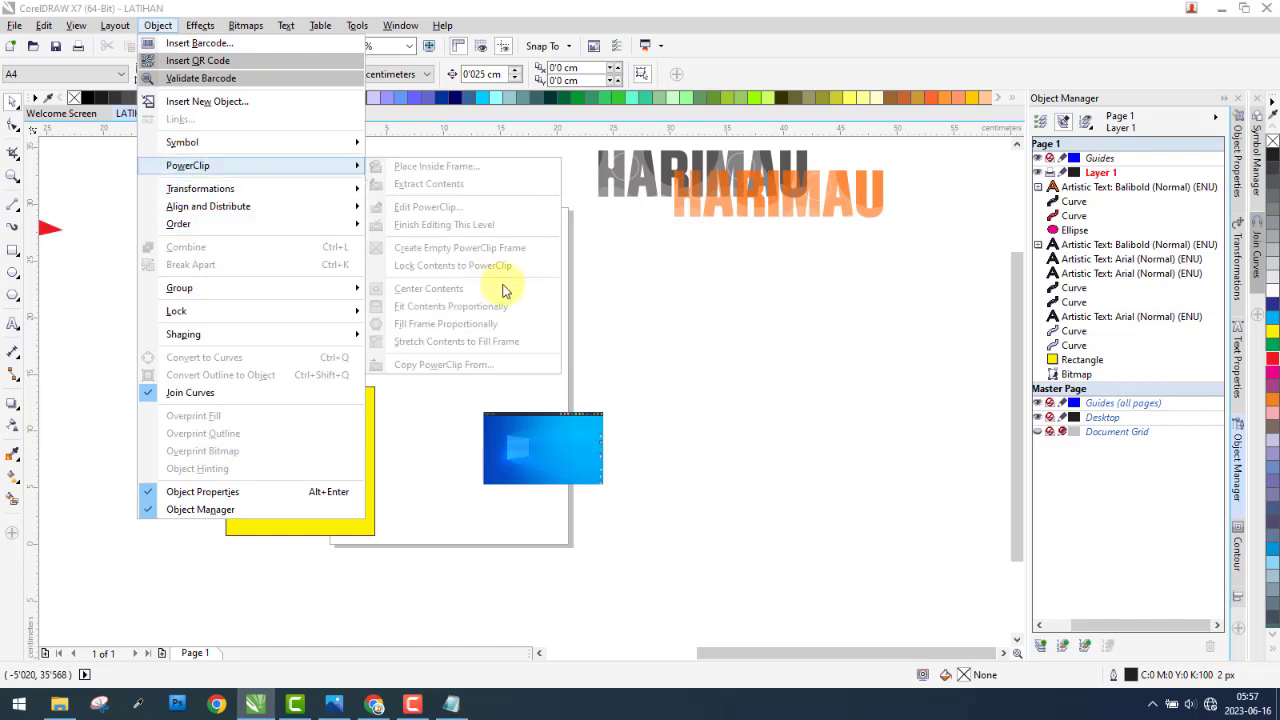
click(741, 313)
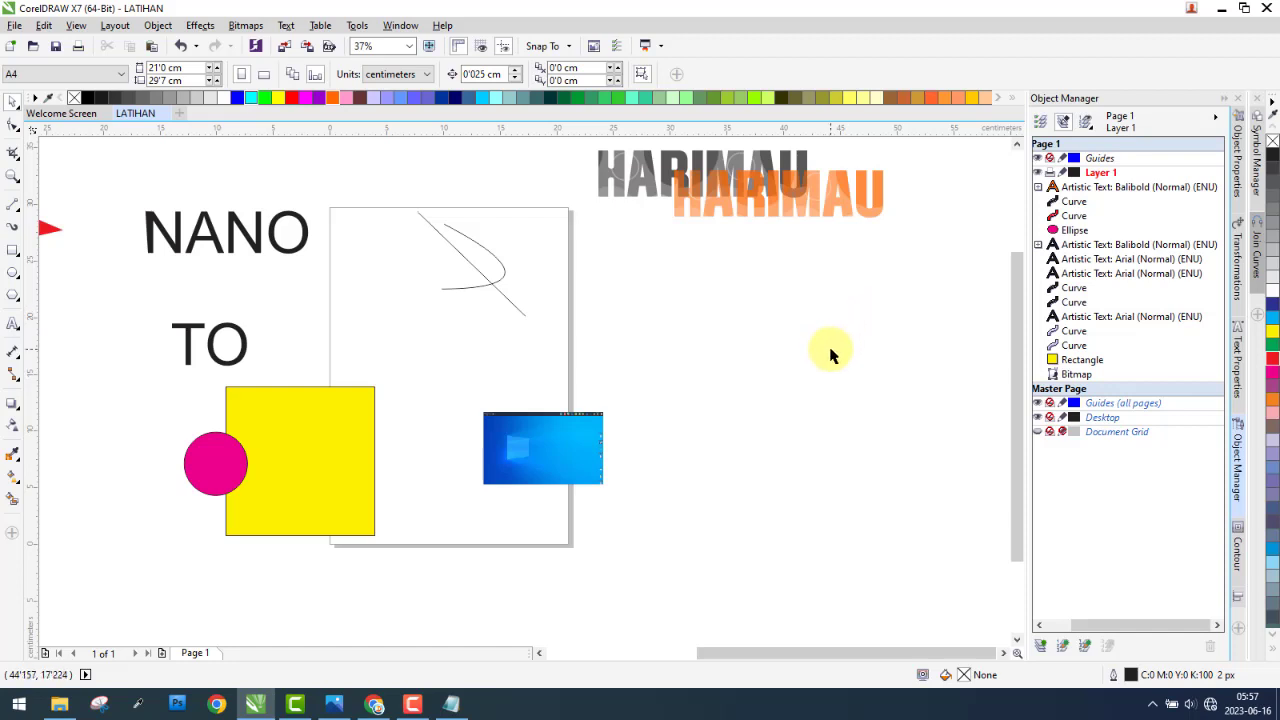
- Close CorelDRAW without saving the changes to the LATIHAN document
click(1270, 10)
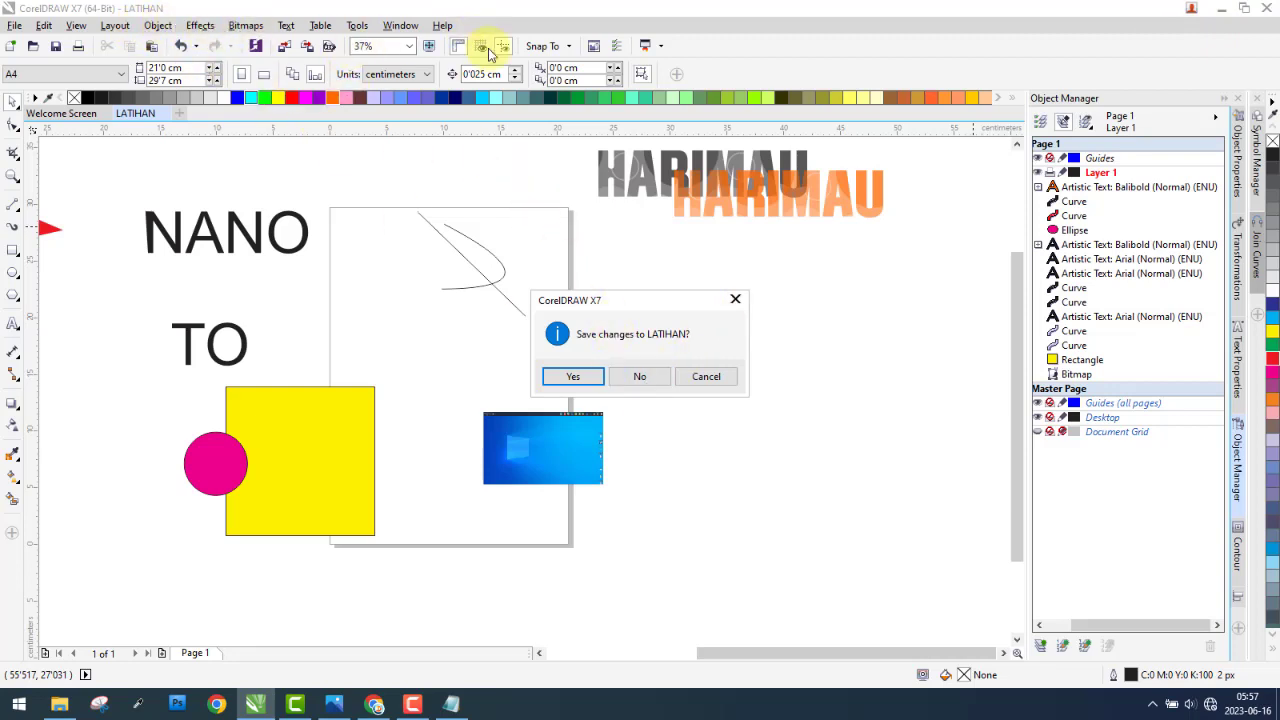
click(657, 377)
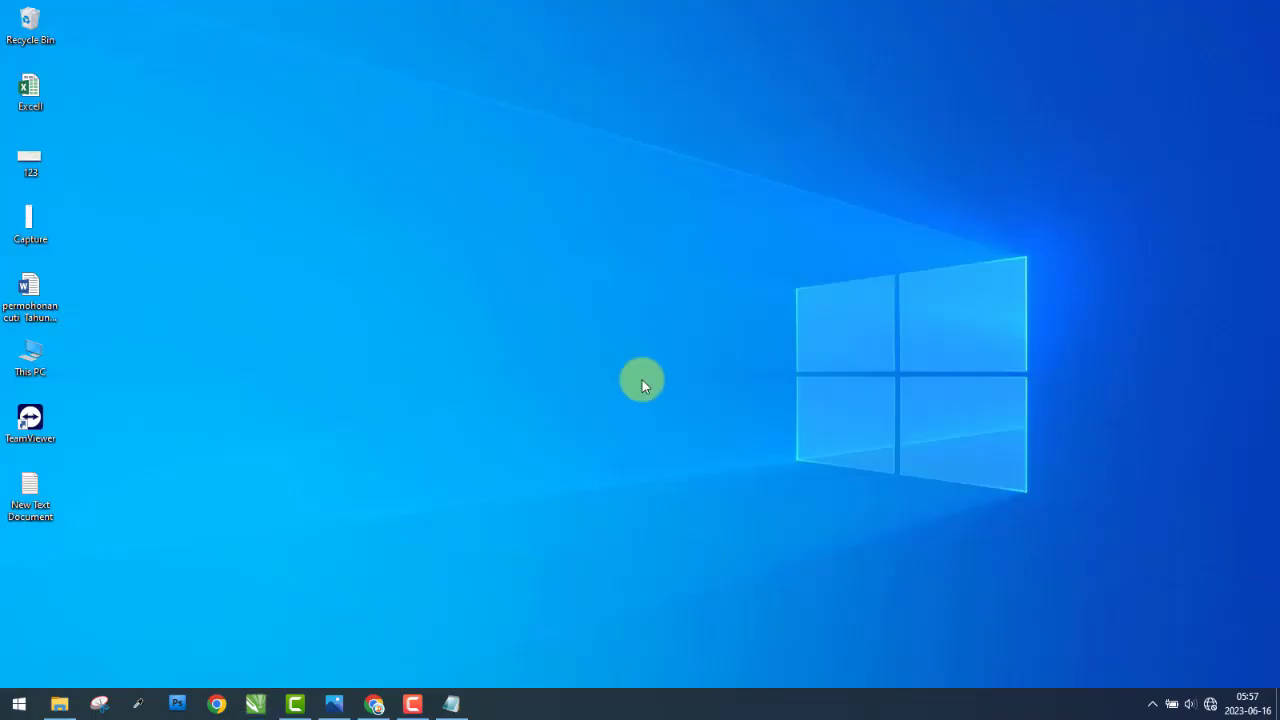
- Switch to the open image viewer and advance from Materi 8.jpg to Materi 9.jpg
click(335, 706)
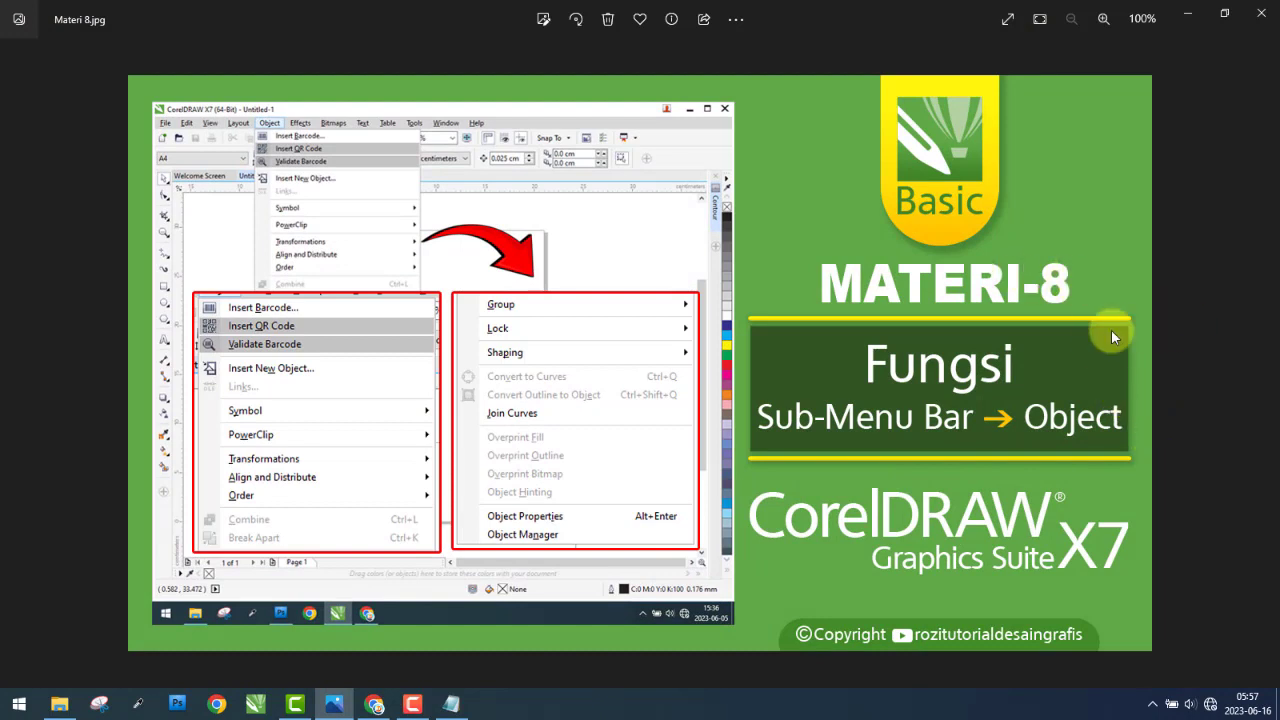
key(Right)
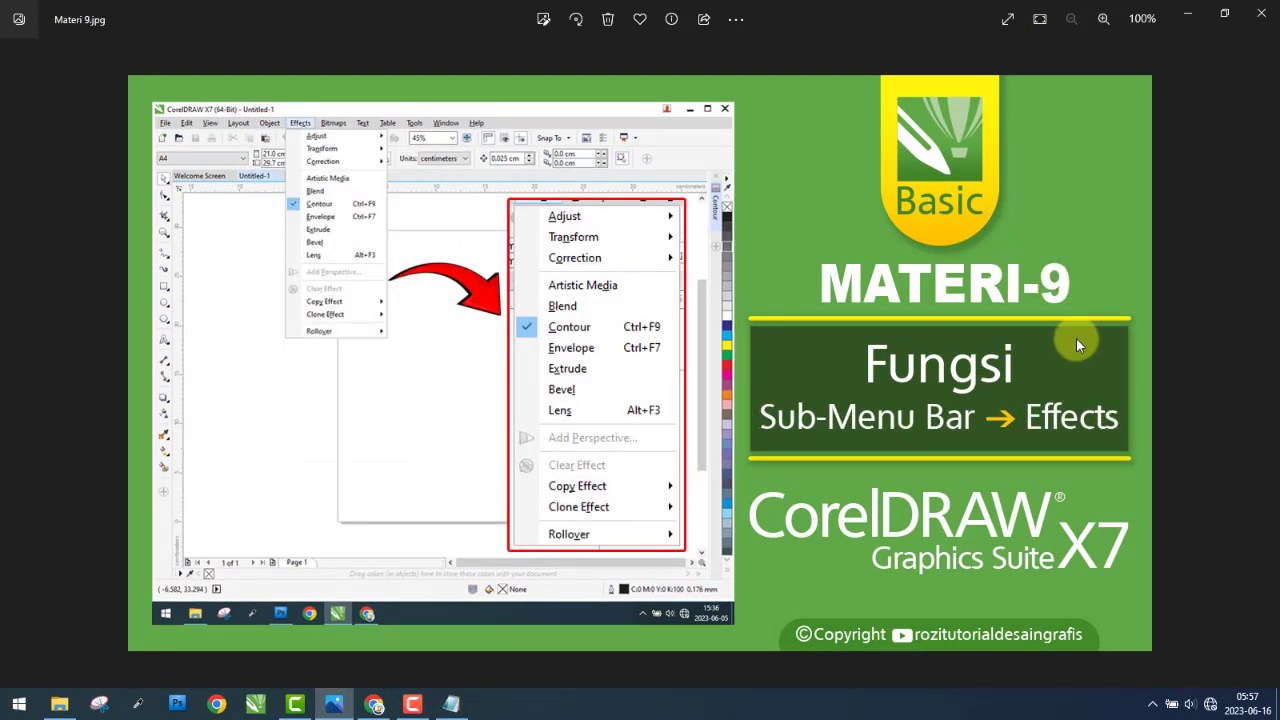